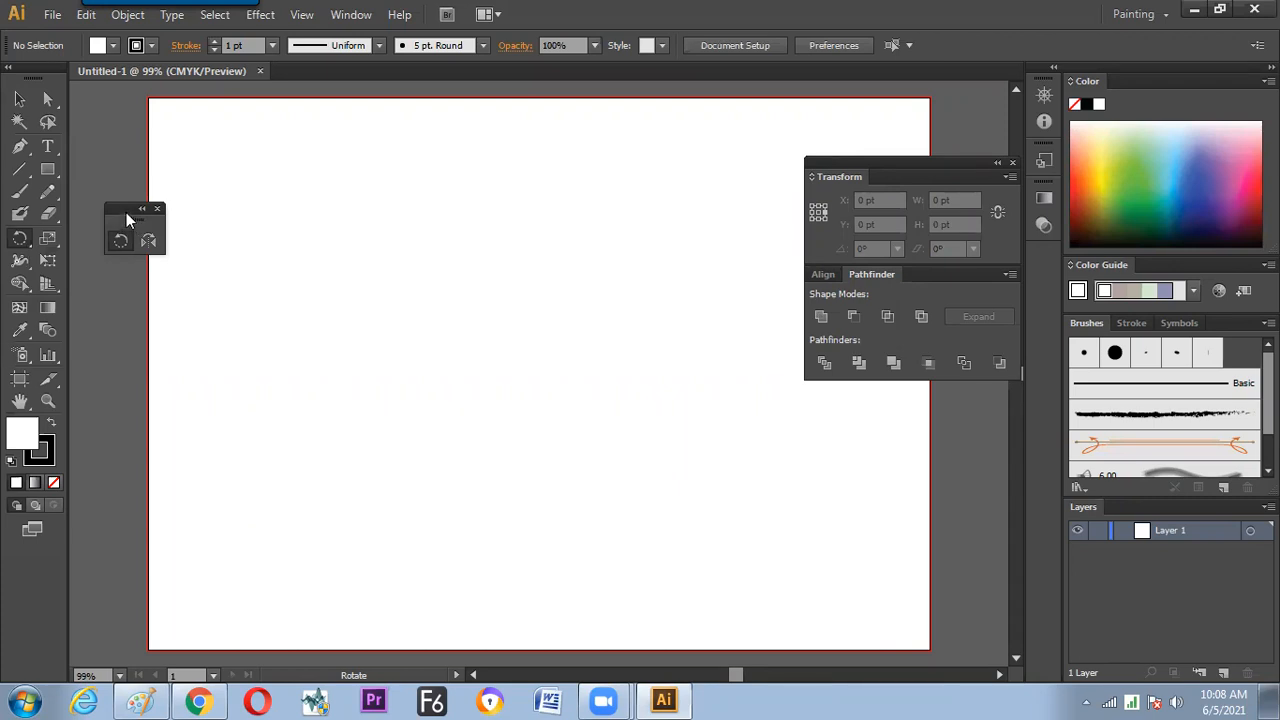
# Detach the Scale tool group as a floating palette, place it over the artboard's upper-left corner, and close the detached Rotate palette
pyautogui.click(48, 238)
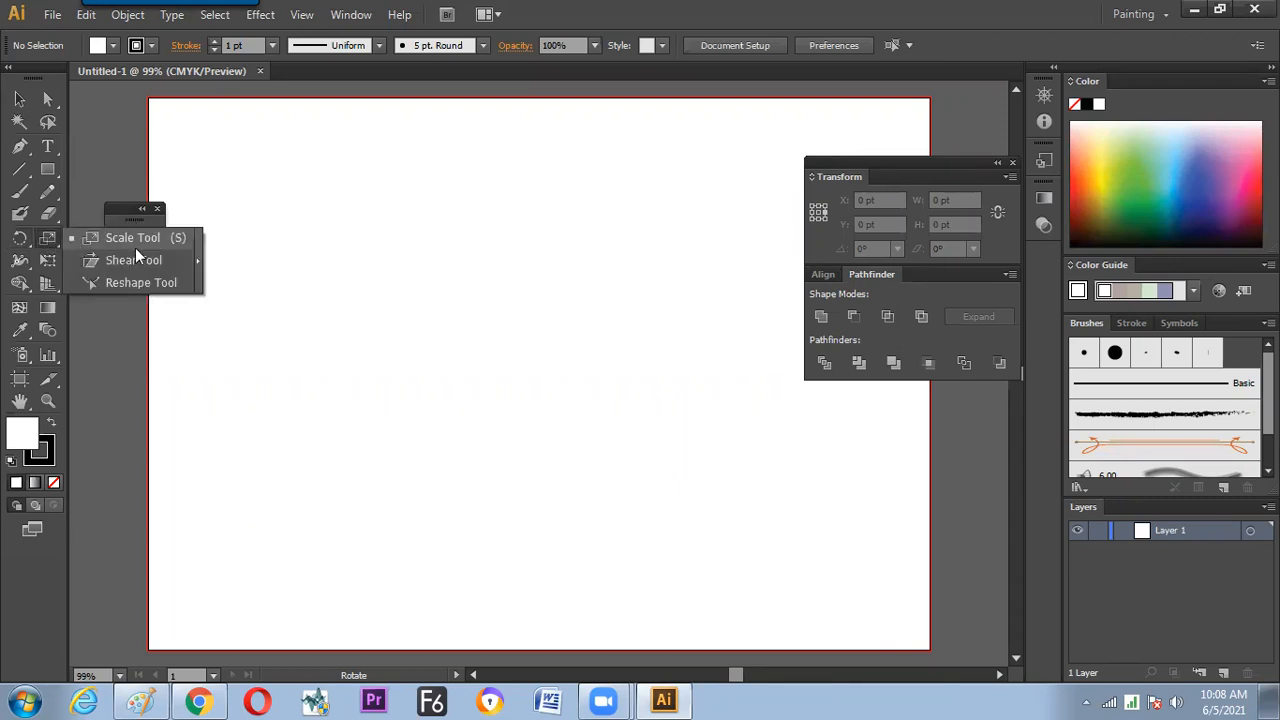
pyautogui.click(198, 256)
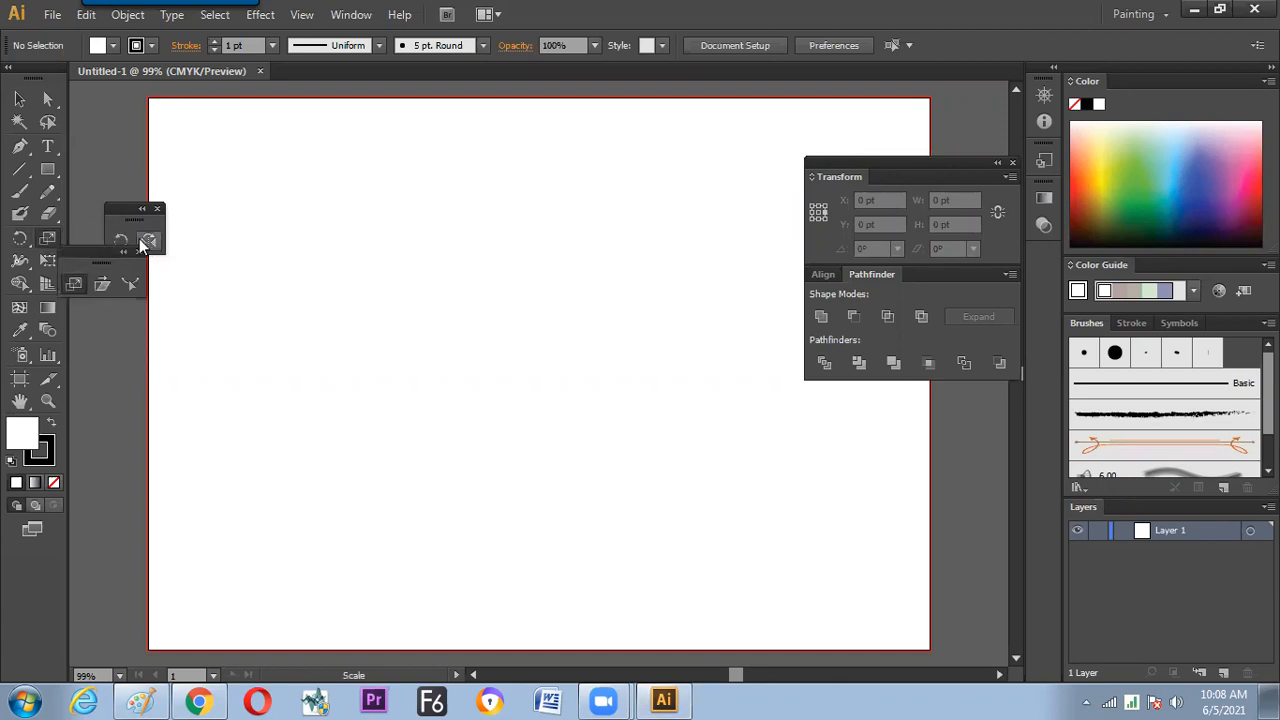
pyautogui.moveTo(94, 252); pyautogui.dragTo(166, 148)
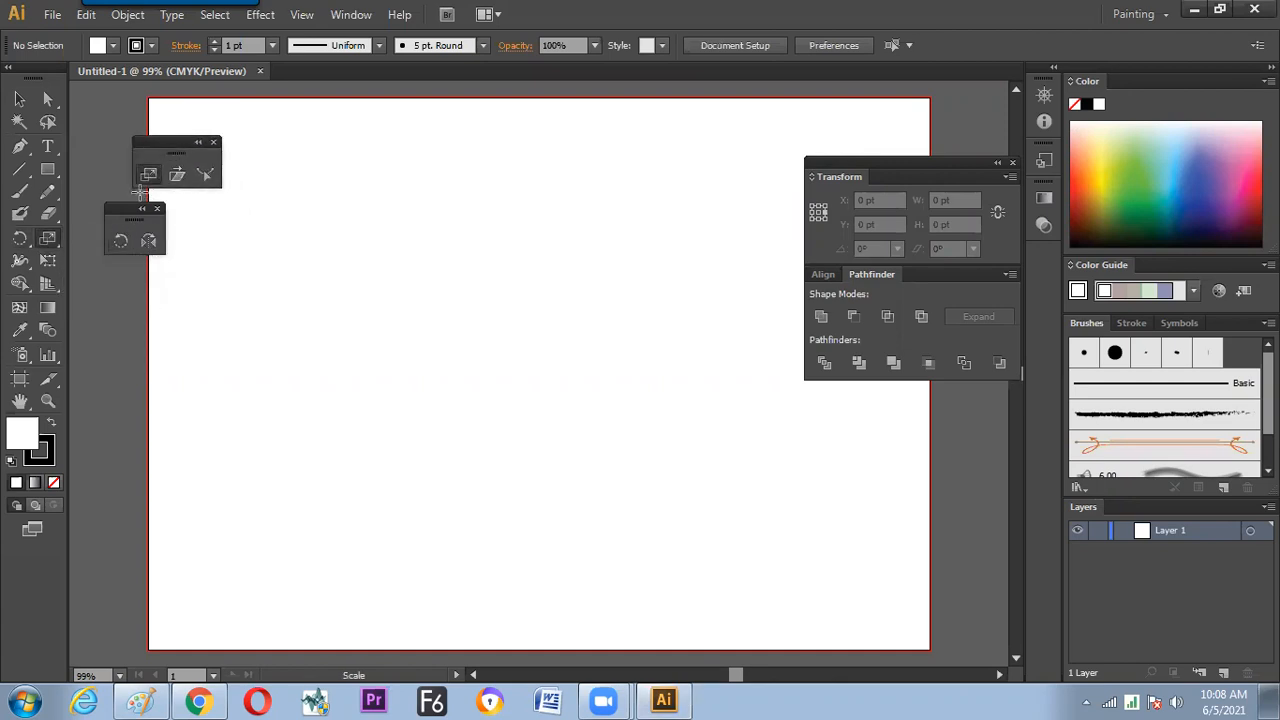
pyautogui.click(157, 208)
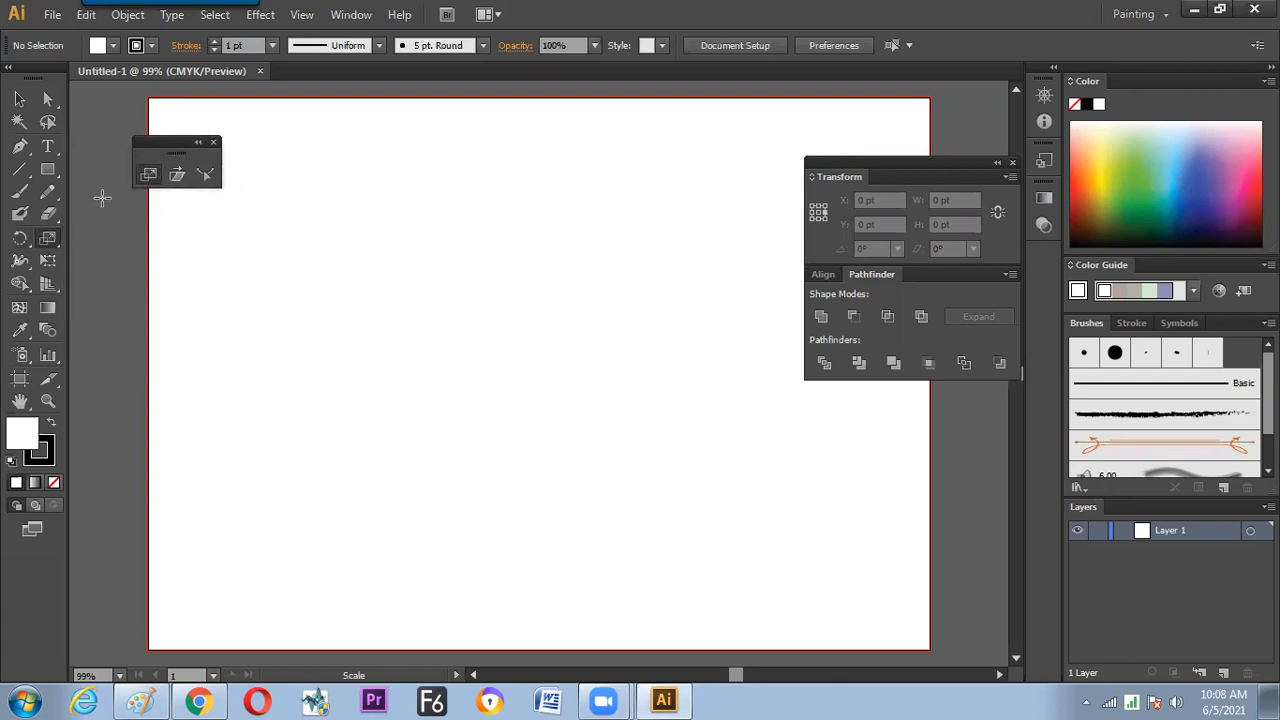
# Draw a square about 96 by 97 pt and scale it to about 112 by 117 pt from a reference point below and left of it
pyautogui.click(47, 169)
pyautogui.moveTo(291, 280); pyautogui.dragTo(385, 371)
pyautogui.click(148, 174)
pyautogui.click(260, 404)
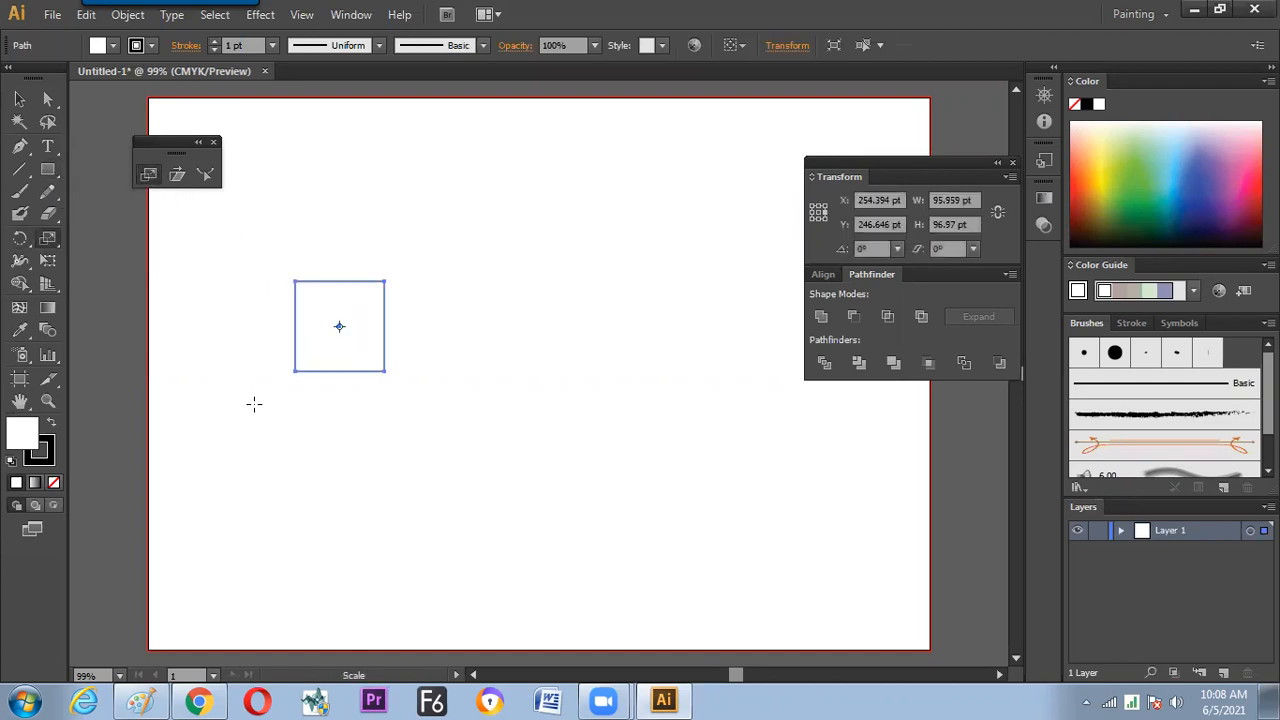
pyautogui.moveTo(347, 316)
pyautogui.mouseDown()
pyautogui.moveTo(394, 277)
pyautogui.moveTo(317, 337)
pyautogui.moveTo(414, 266)
pyautogui.moveTo(310, 345)
pyautogui.moveTo(414, 263)
pyautogui.moveTo(385, 287)
pyautogui.mouseUp()
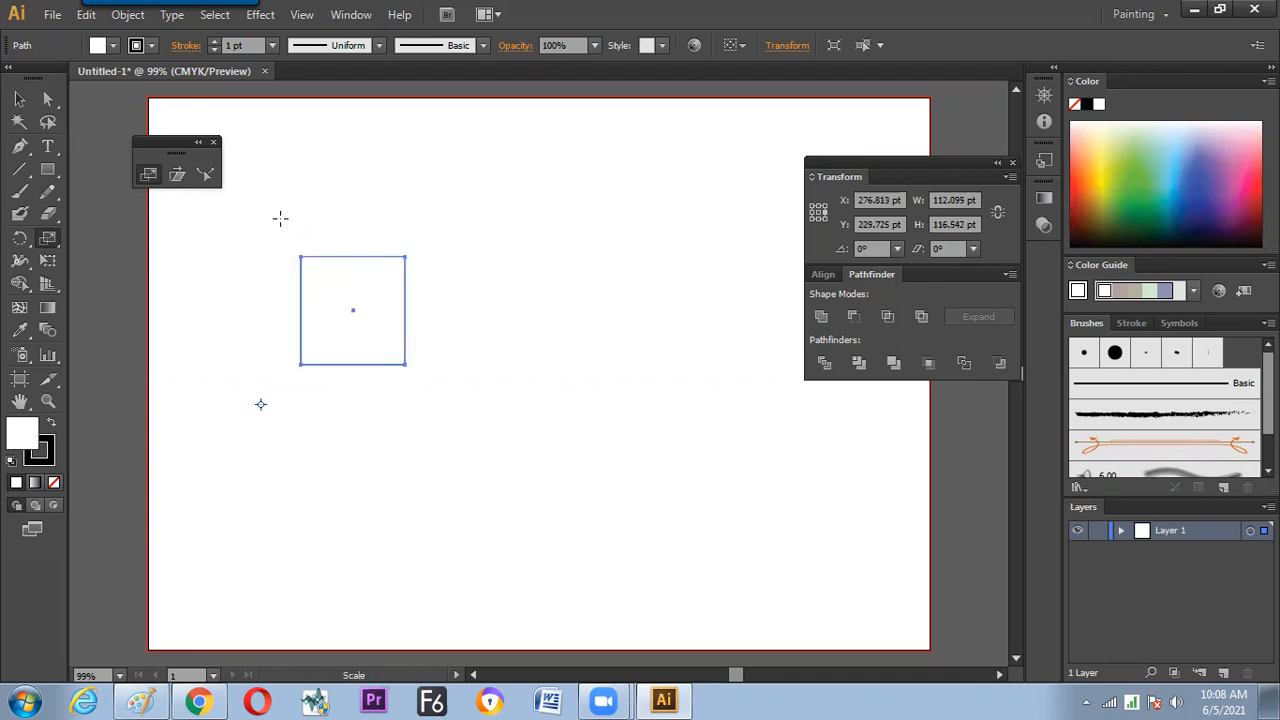
# Create a copy of the square scaled uniformly to 118.499%, with strokes and effects scaled and the preview enabled
pyautogui.doubleClick(148, 174)
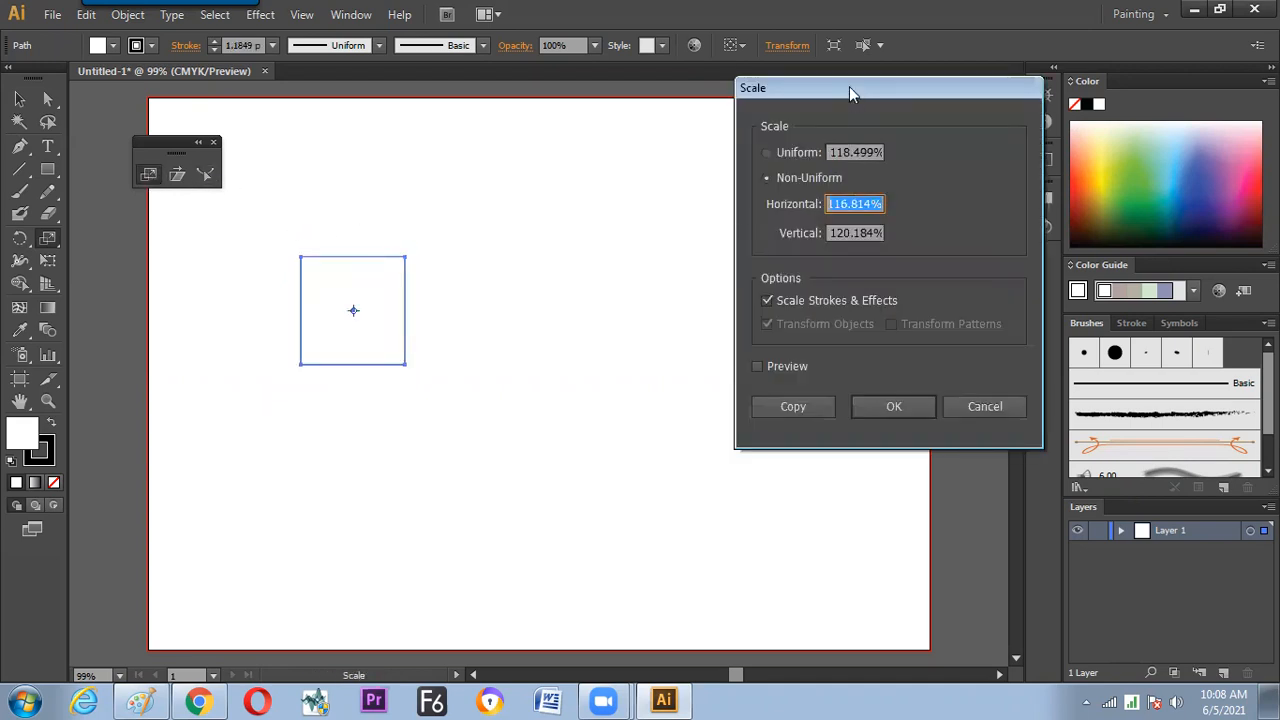
pyautogui.moveTo(849, 86); pyautogui.dragTo(576, 128)
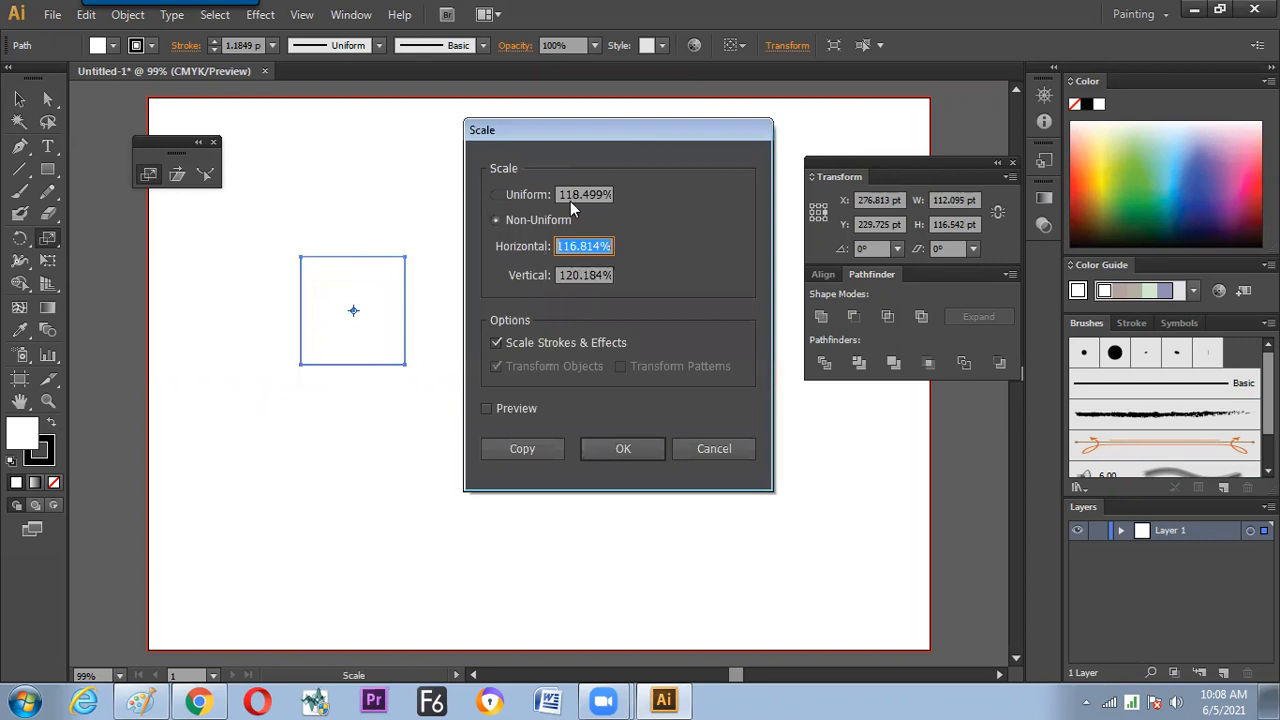
pyautogui.click(512, 195)
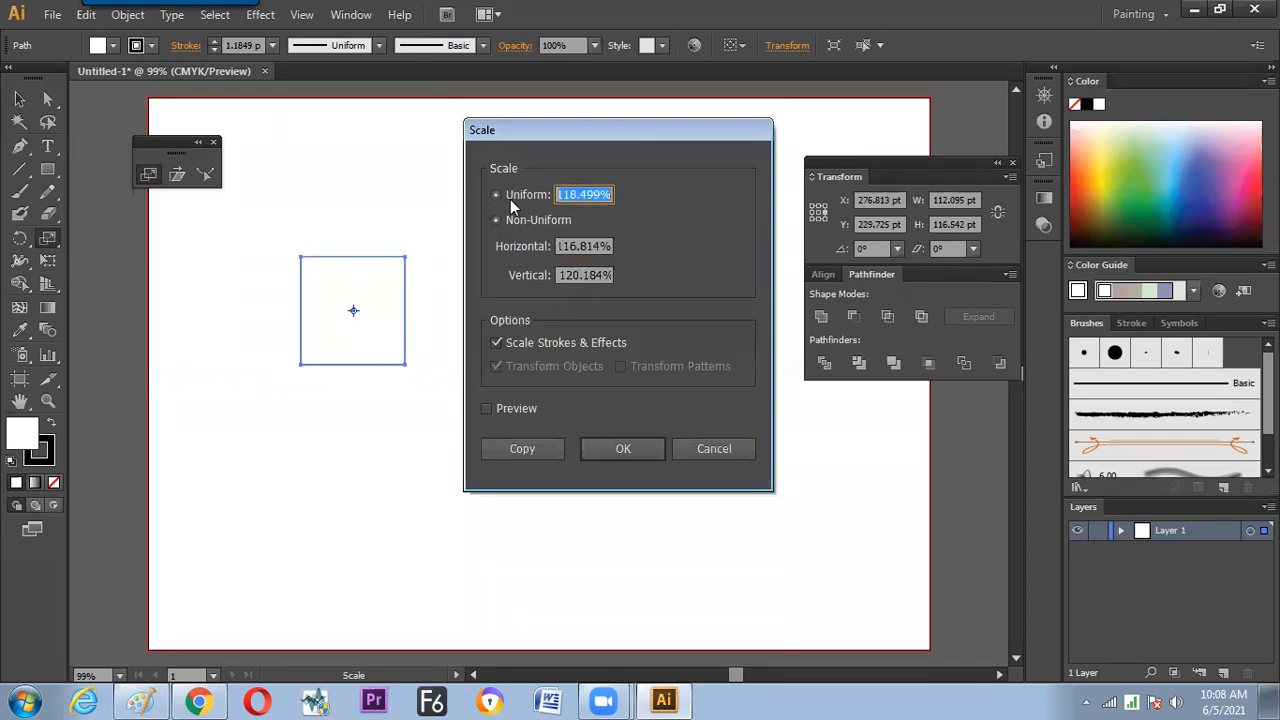
pyautogui.click(488, 408)
pyautogui.click(488, 409)
pyautogui.click(490, 410)
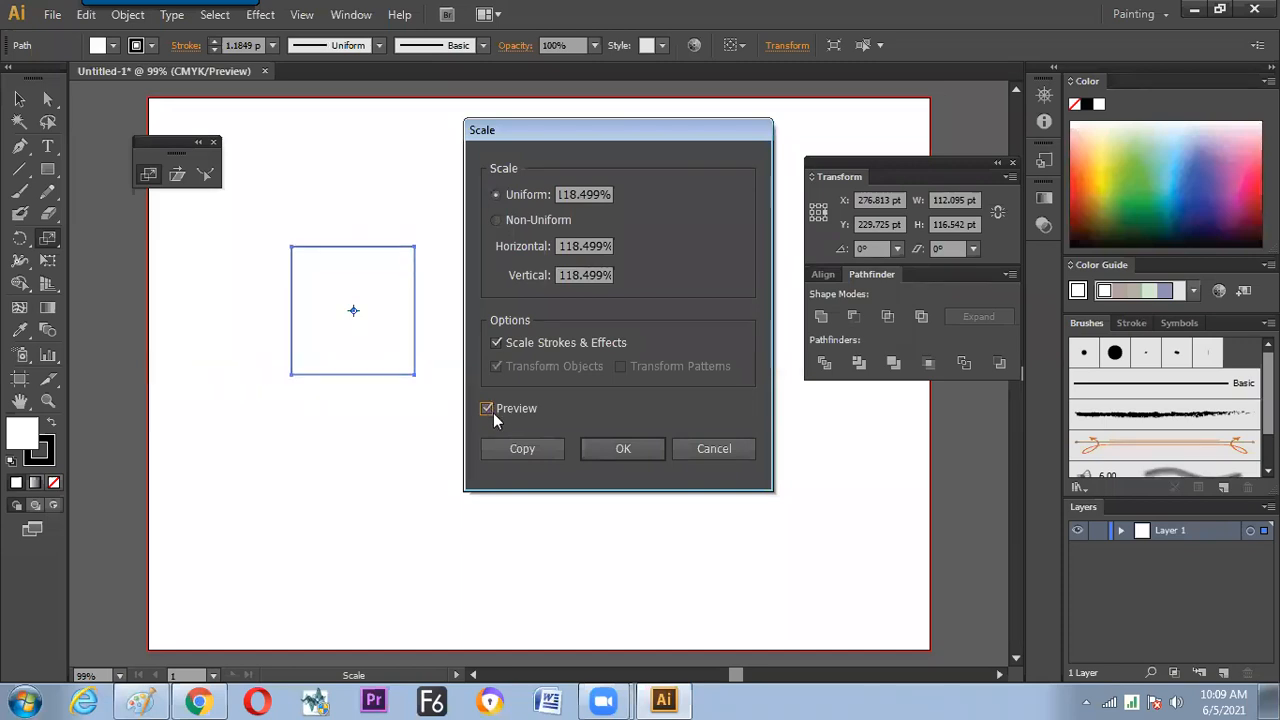
pyautogui.click(508, 448)
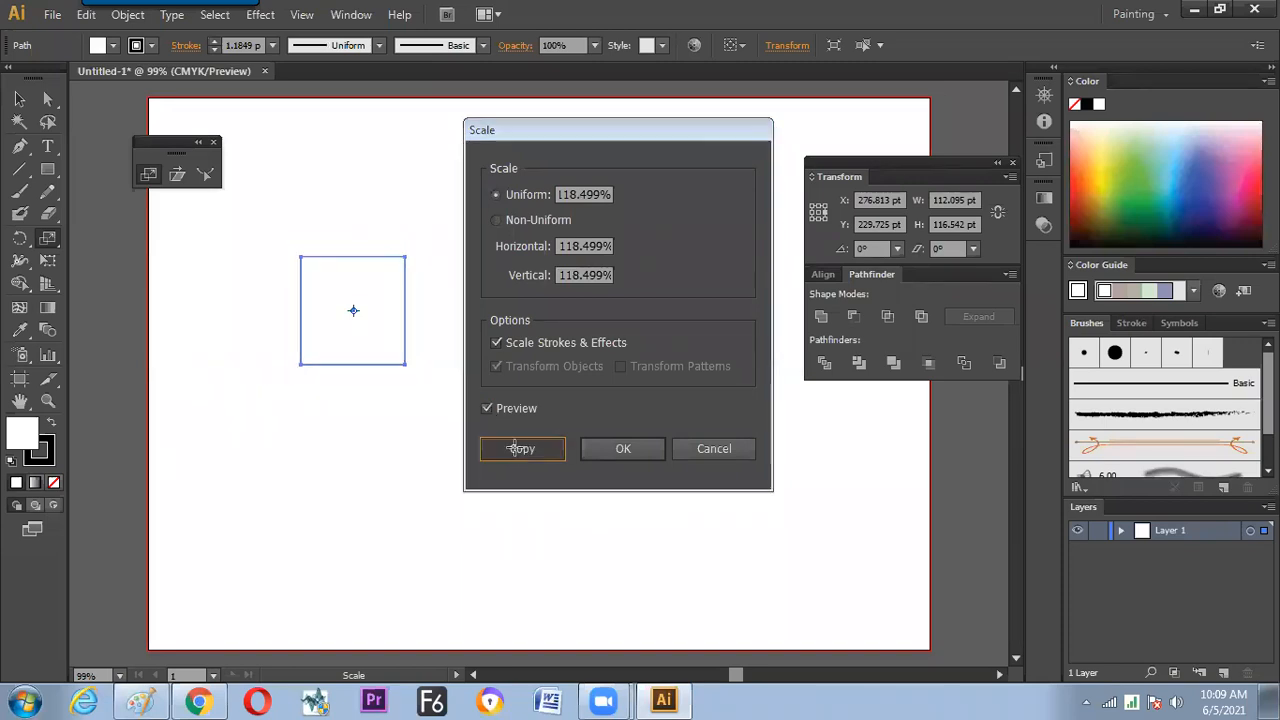
# Remove the fill from the two nested squares and deselect them
pyautogui.press('v')
pyautogui.moveTo(446, 209); pyautogui.dragTo(279, 395)
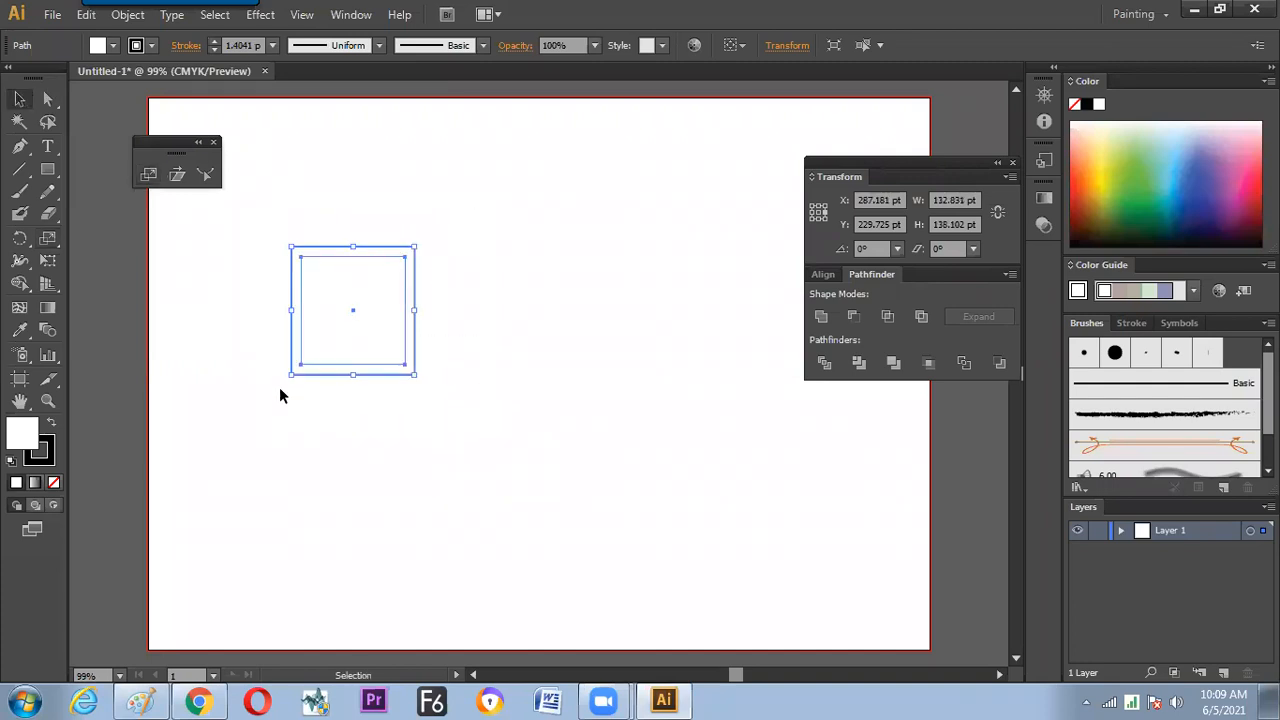
pyautogui.click(54, 482)
pyautogui.click(295, 470)
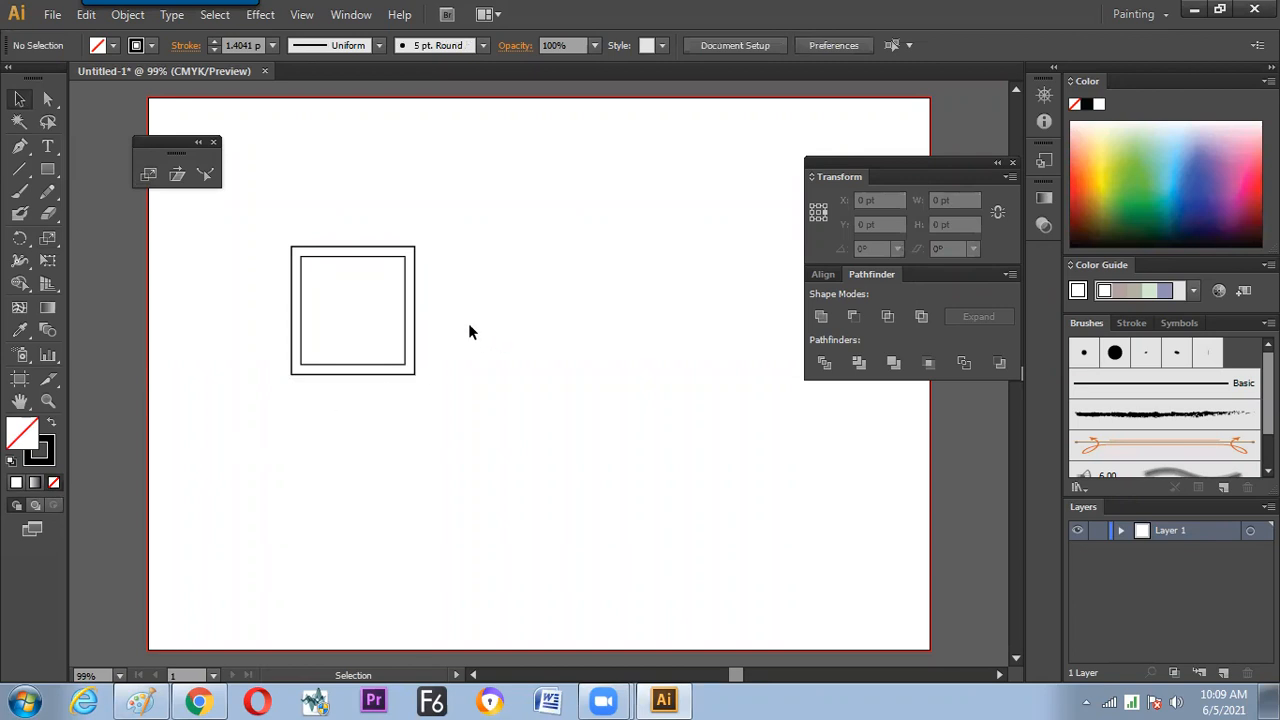
# Examine the nested squares by selecting them and inspect the outer square's transform values
pyautogui.moveTo(457, 335); pyautogui.dragTo(342, 418)
pyautogui.moveTo(474, 297); pyautogui.dragTo(332, 419)
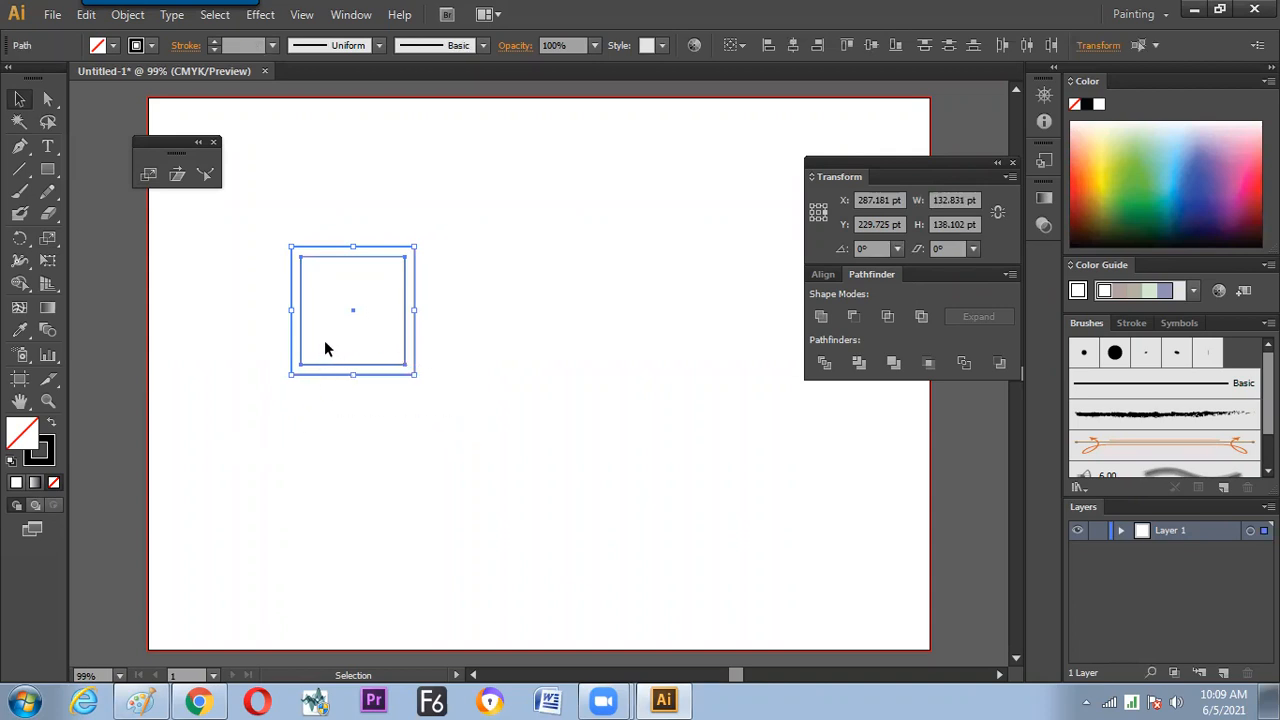
pyautogui.click(476, 312)
pyautogui.moveTo(460, 280); pyautogui.dragTo(343, 334)
pyautogui.click(351, 224)
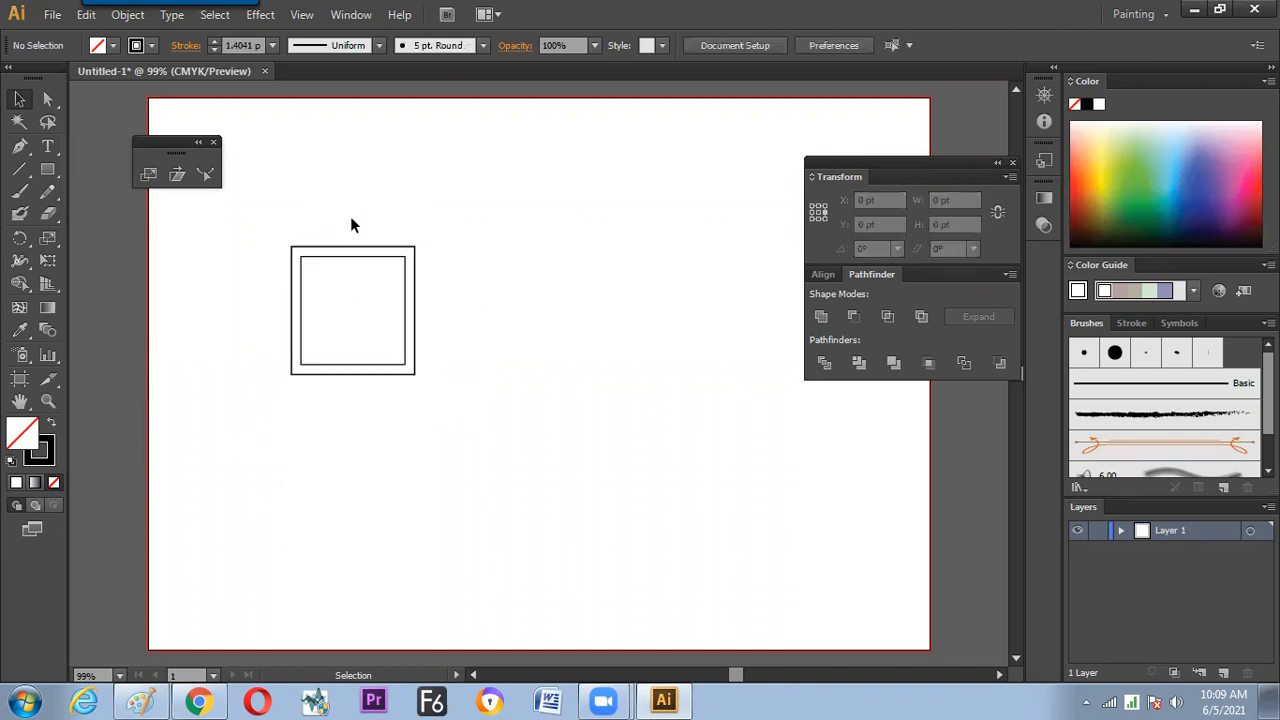
pyautogui.click(403, 255)
pyautogui.click(790, 46)
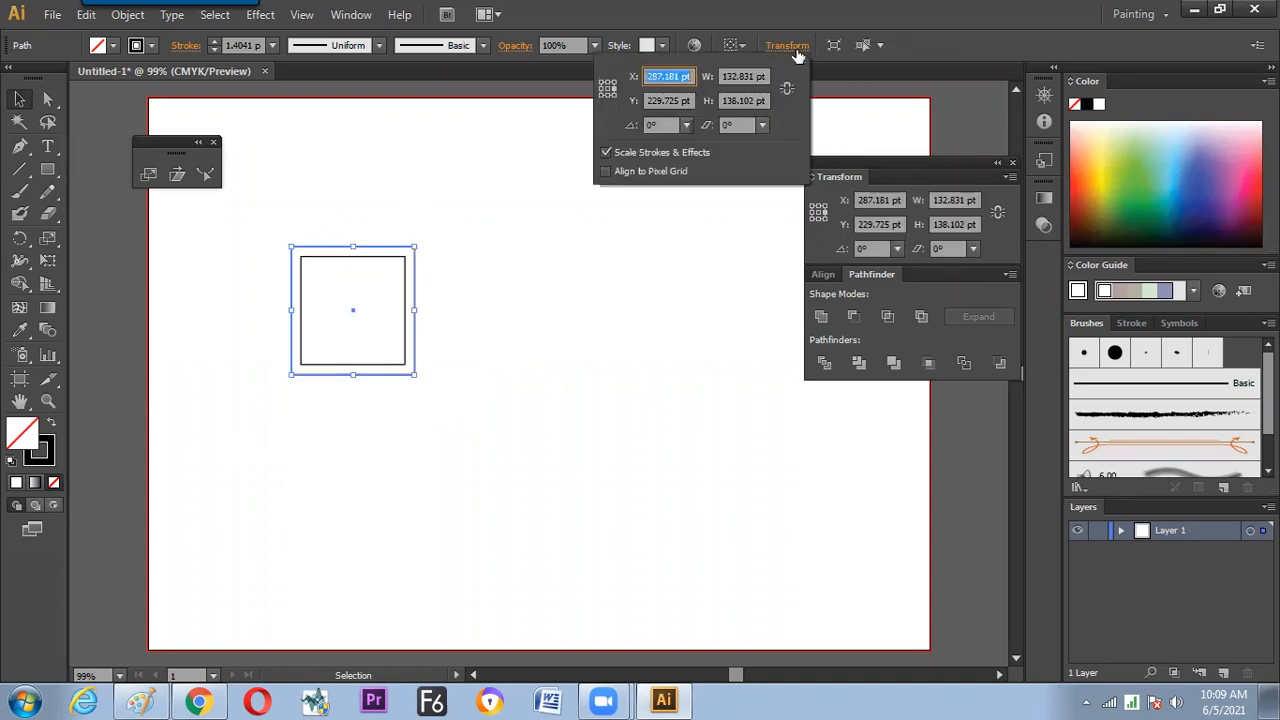
pyautogui.click(466, 252)
pyautogui.click(450, 264)
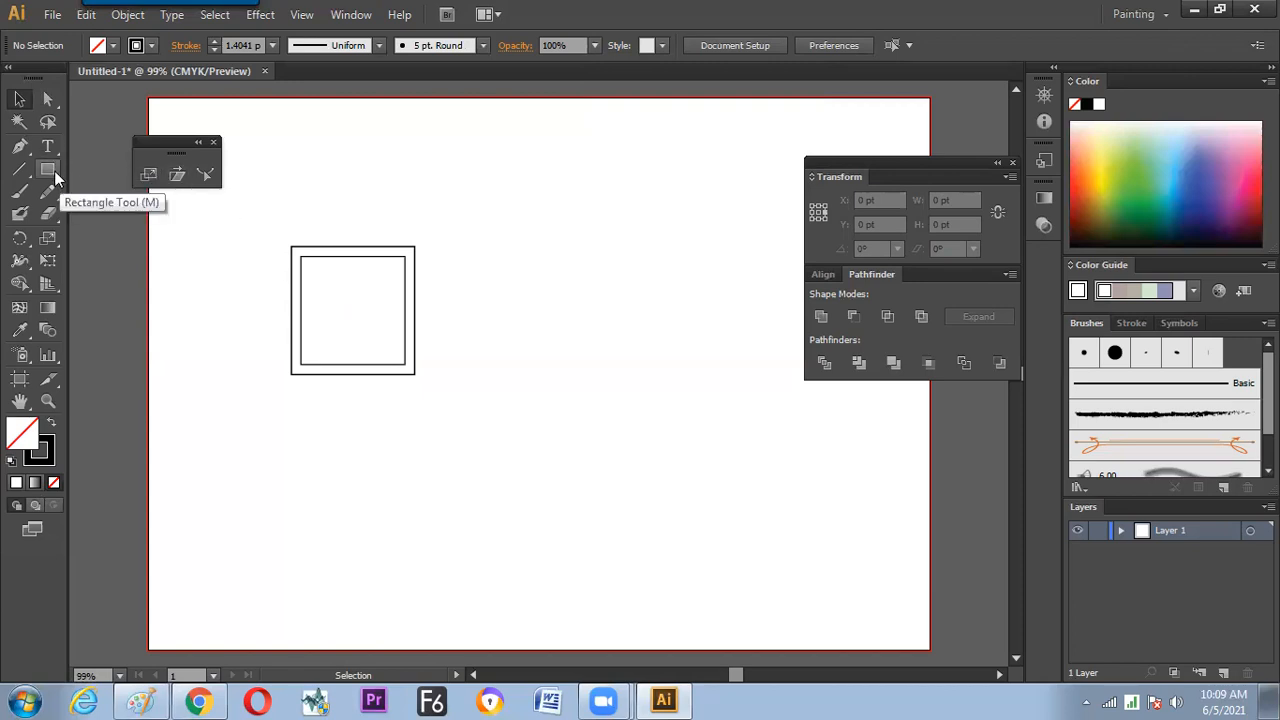
# Duplicate the outer square to the right of the nested pair and set the duplicate's shear angle to 45° with the preview on
pyautogui.click(310, 246)
pyautogui.moveTo(311, 249); pyautogui.dragTo(536, 287)
pyautogui.click(177, 175)
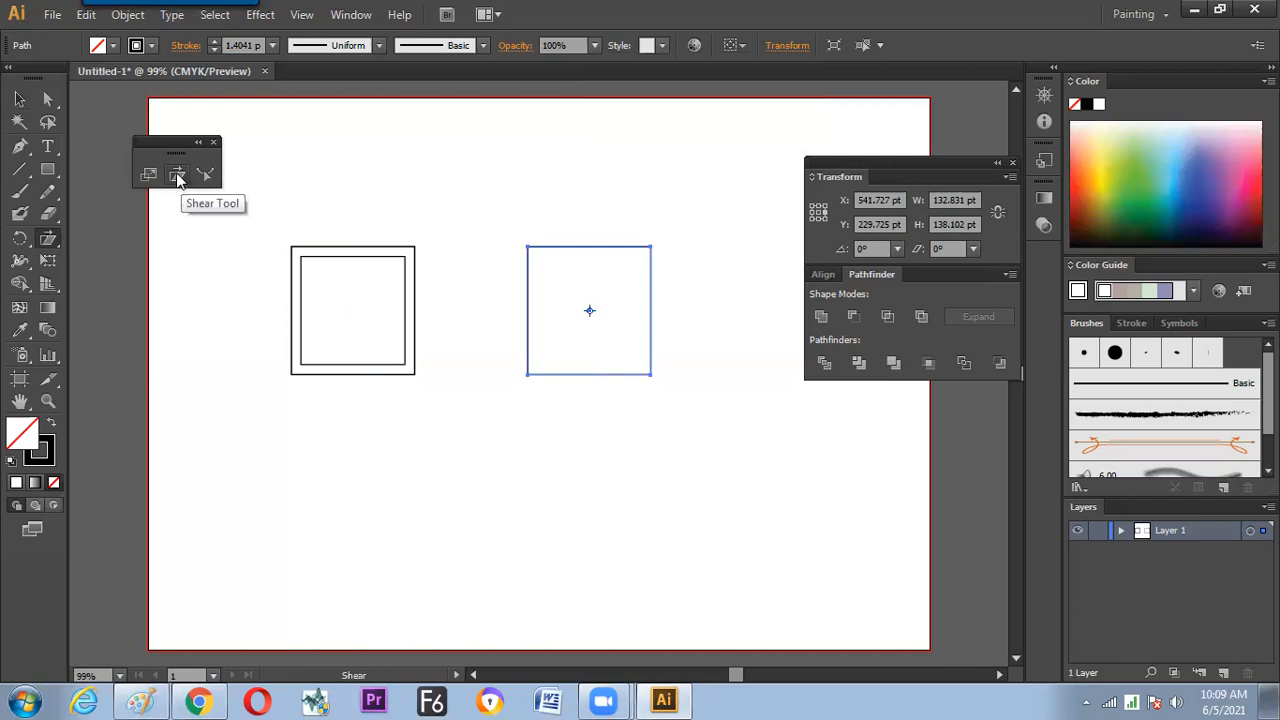
pyautogui.doubleClick(177, 175)
pyautogui.moveTo(656, 167); pyautogui.dragTo(889, 130)
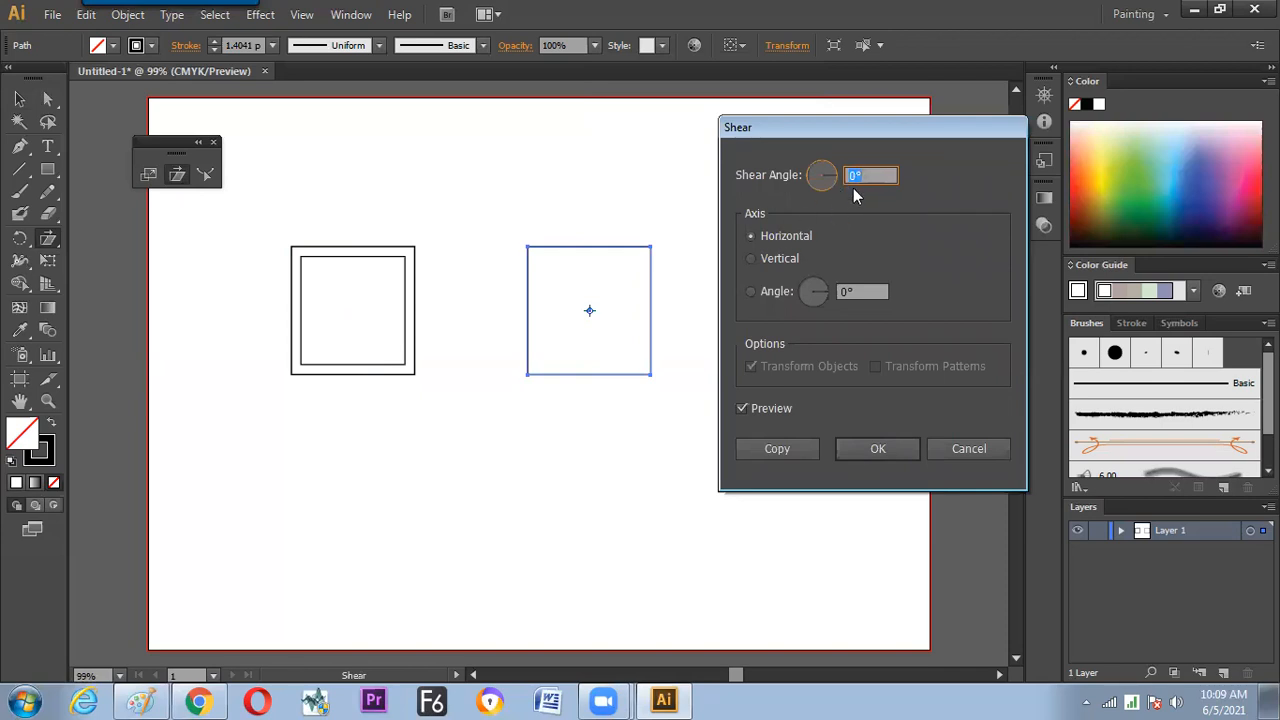
pyautogui.click(834, 192)
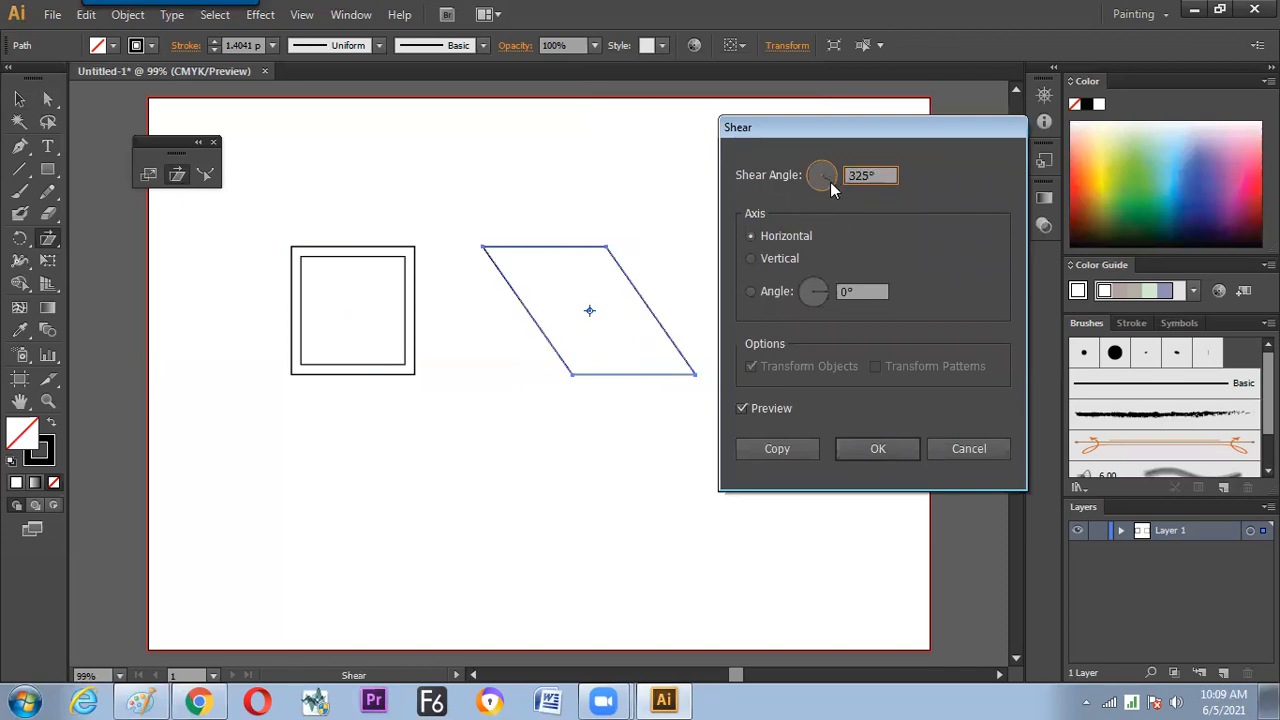
pyautogui.moveTo(882, 176); pyautogui.dragTo(752, 172)
pyautogui.write('5')
# Try shearing along a custom axis angle, including 323° and 13°, and restore the horizontal axis
pyautogui.click(853, 292)
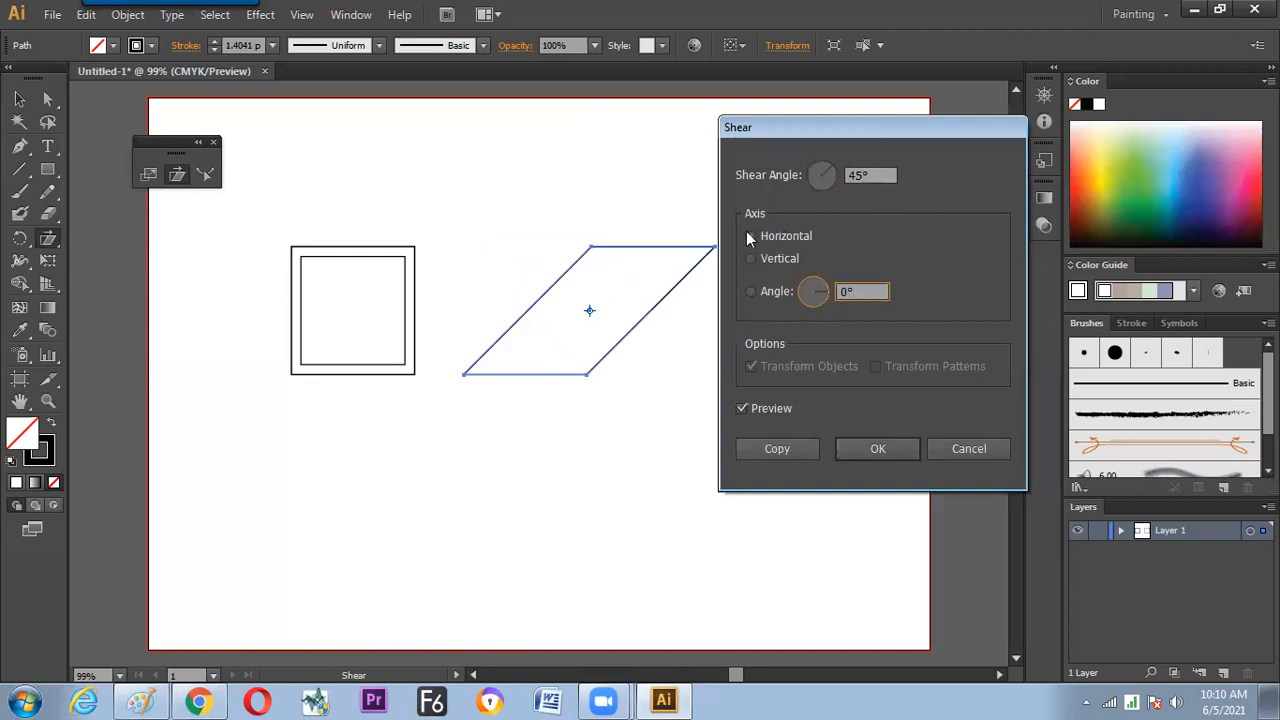
pyautogui.click(752, 291)
pyautogui.click(823, 295)
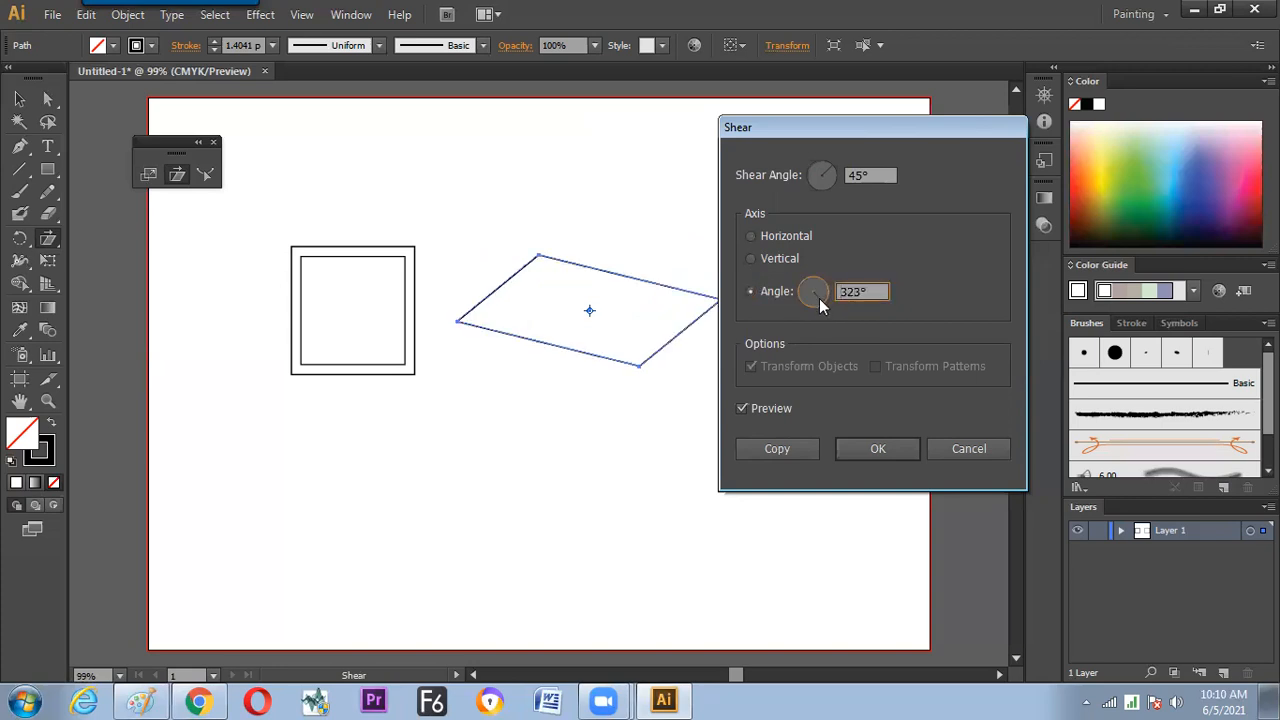
pyautogui.moveTo(871, 293); pyautogui.dragTo(801, 294)
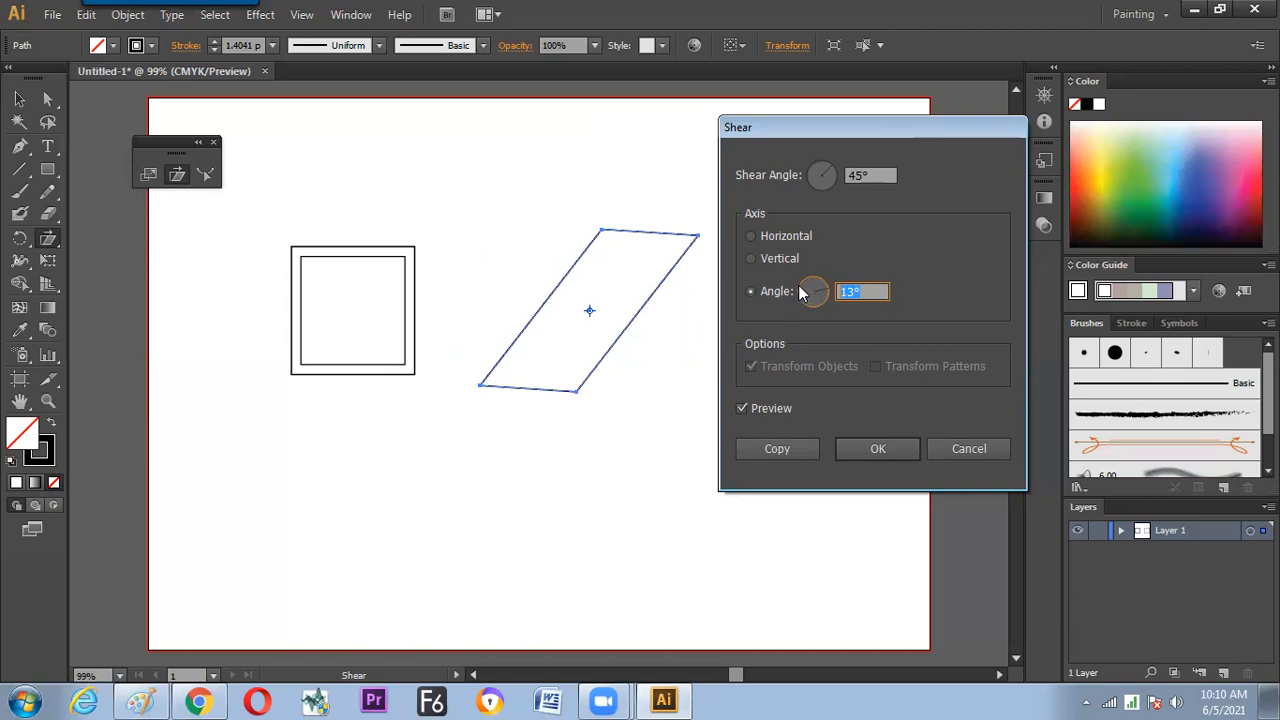
pyautogui.click(784, 237)
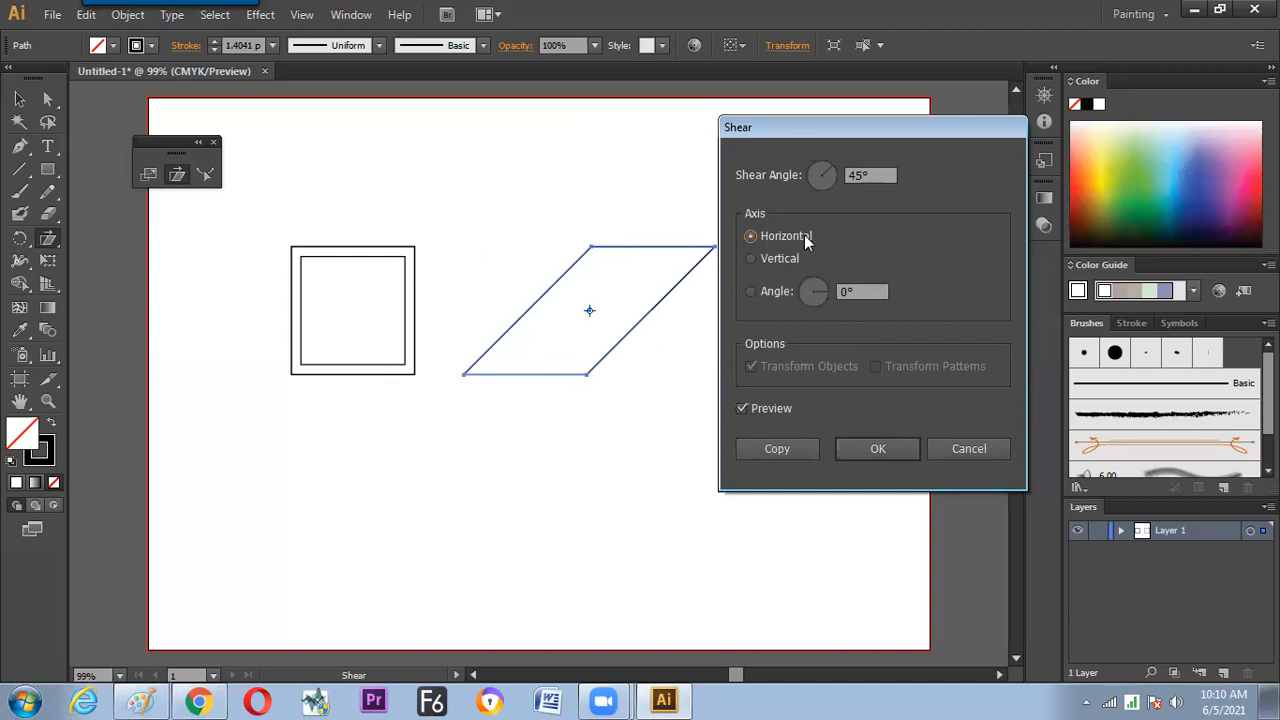
# Create the 45° horizontal shear as a copy of the square and deselect it
pyautogui.click(772, 449)
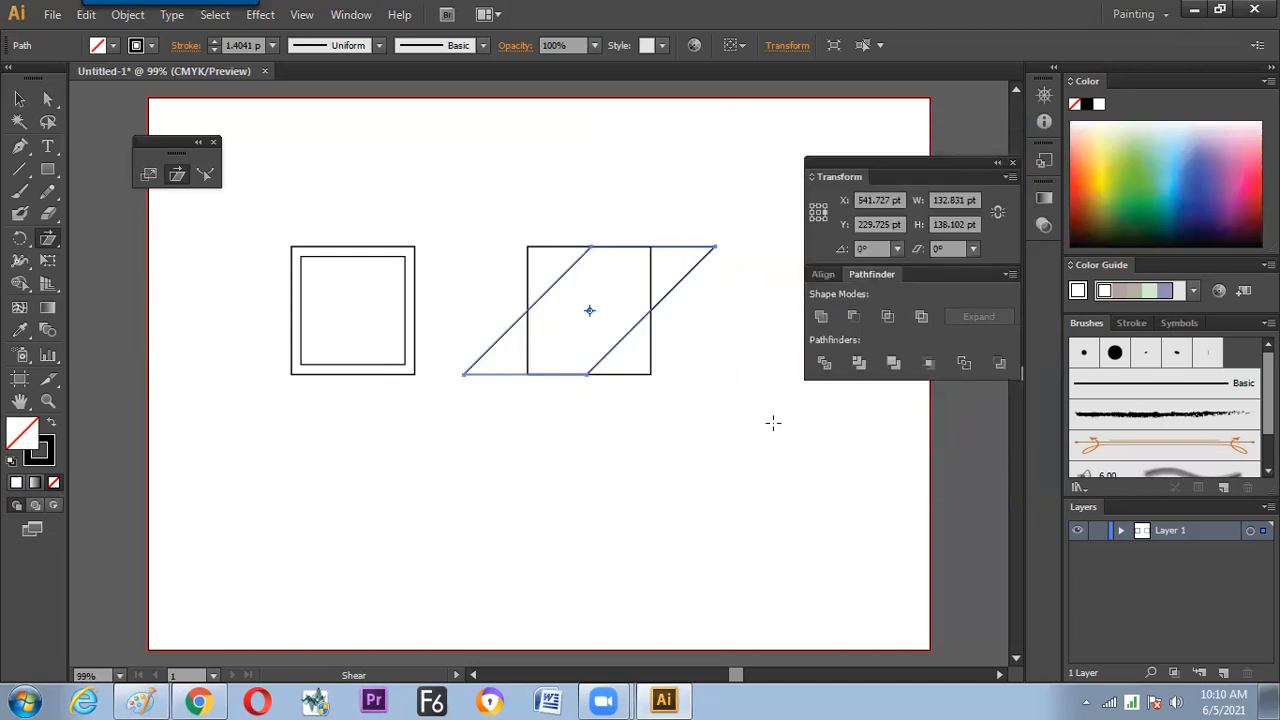
pyautogui.click(19, 99)
pyautogui.click(437, 170)
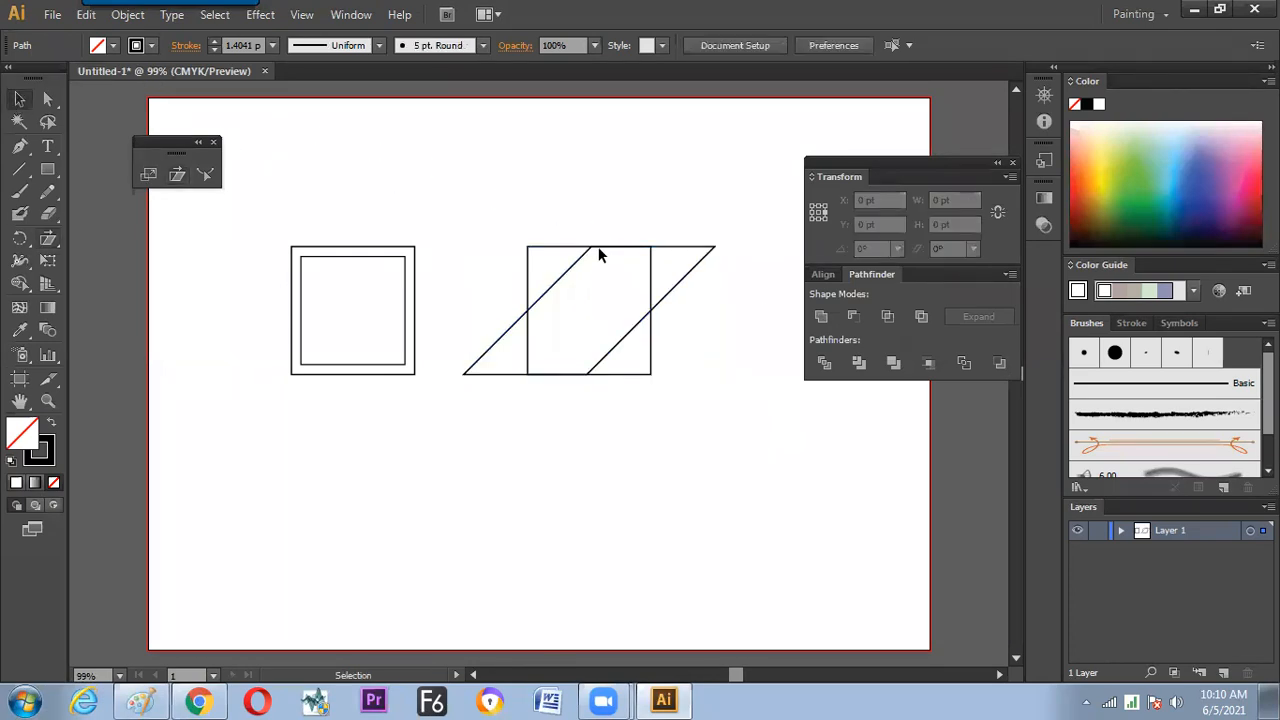
# Shear the upright square overlapping the parallelogram by -45° along the horizontal axis
pyautogui.click(528, 250)
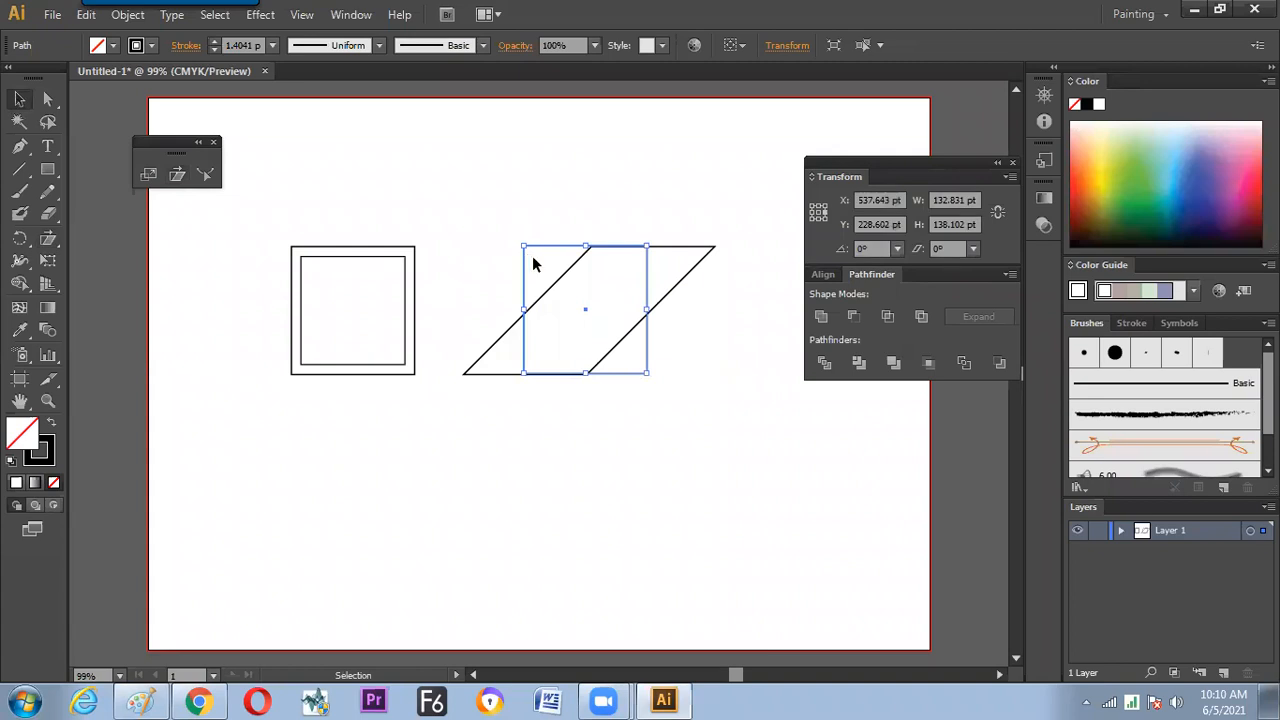
pyautogui.moveTo(534, 263); pyautogui.dragTo(538, 264)
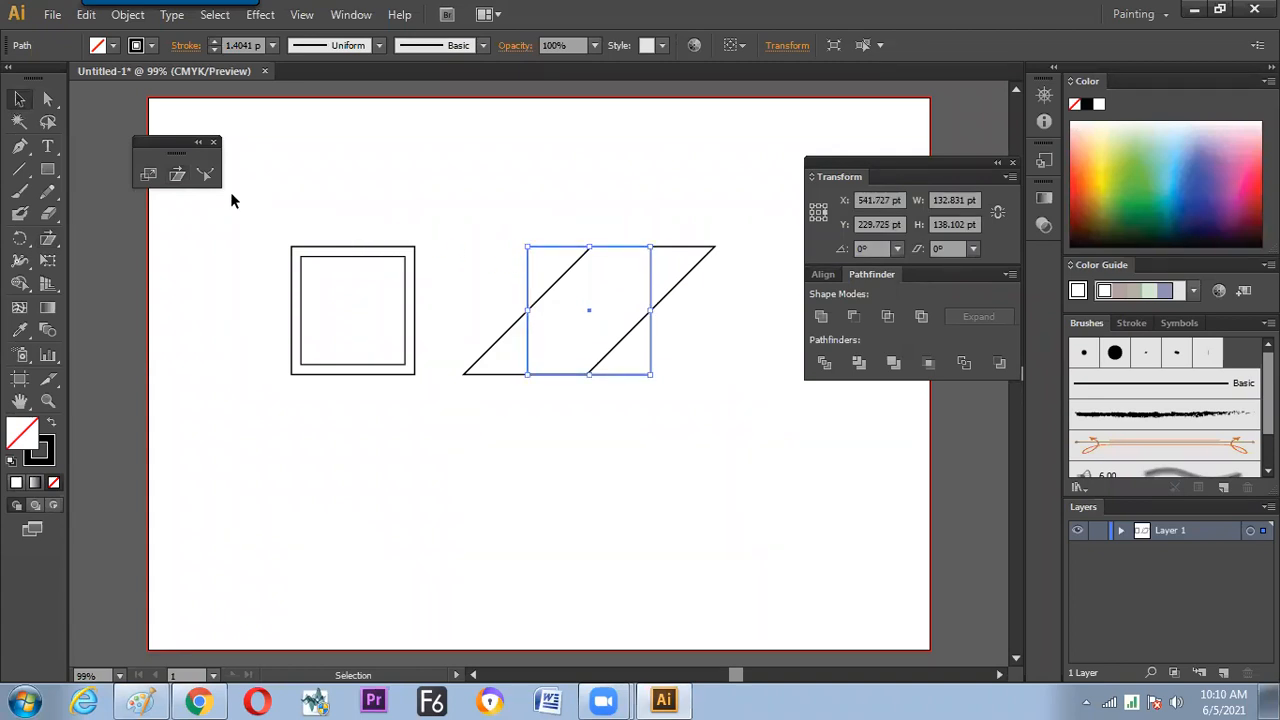
pyautogui.doubleClick(177, 174)
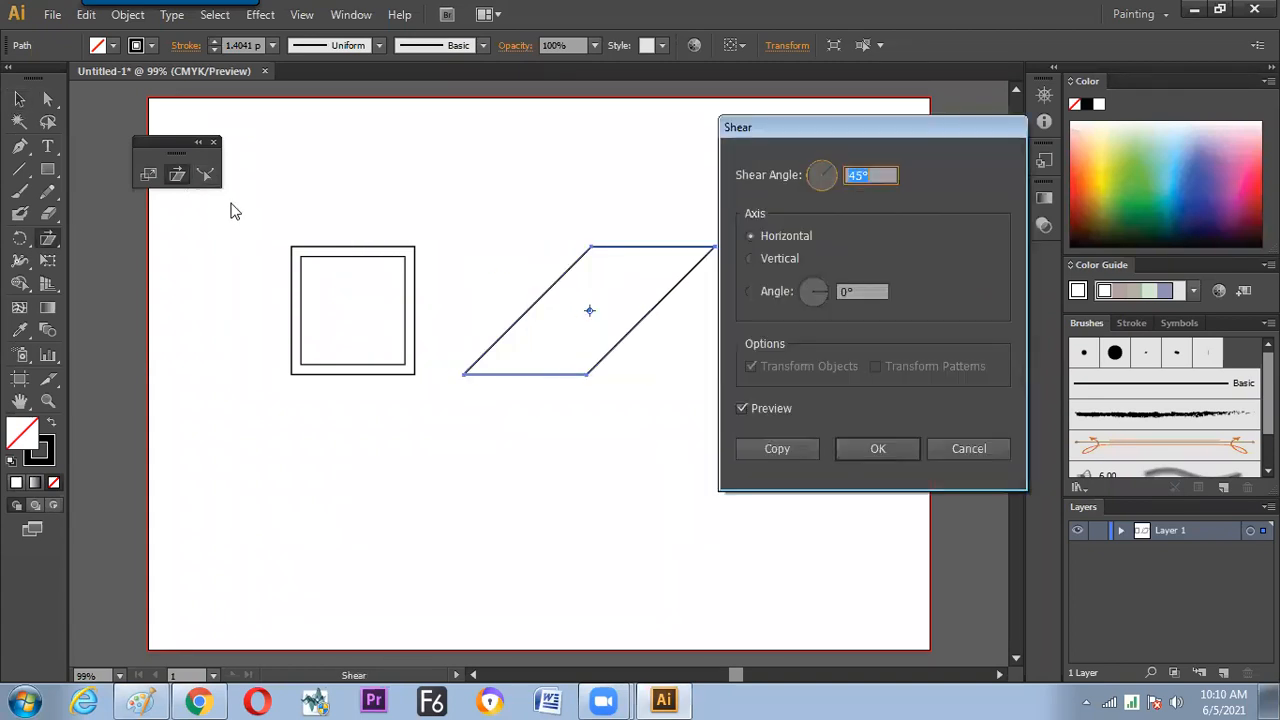
pyautogui.click(849, 175)
pyautogui.write('-')
pyautogui.click(851, 446)
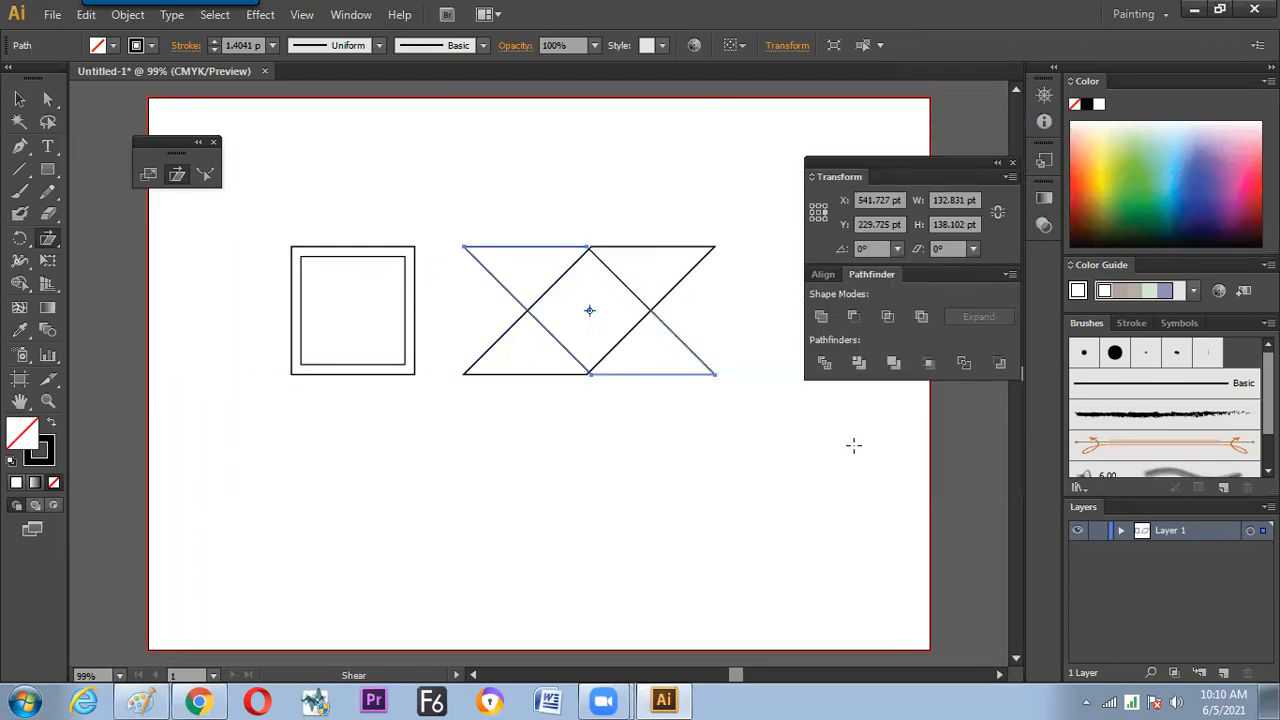
# Fill both overlapping parallelograms with blue and deselect them
pyautogui.click(19, 99)
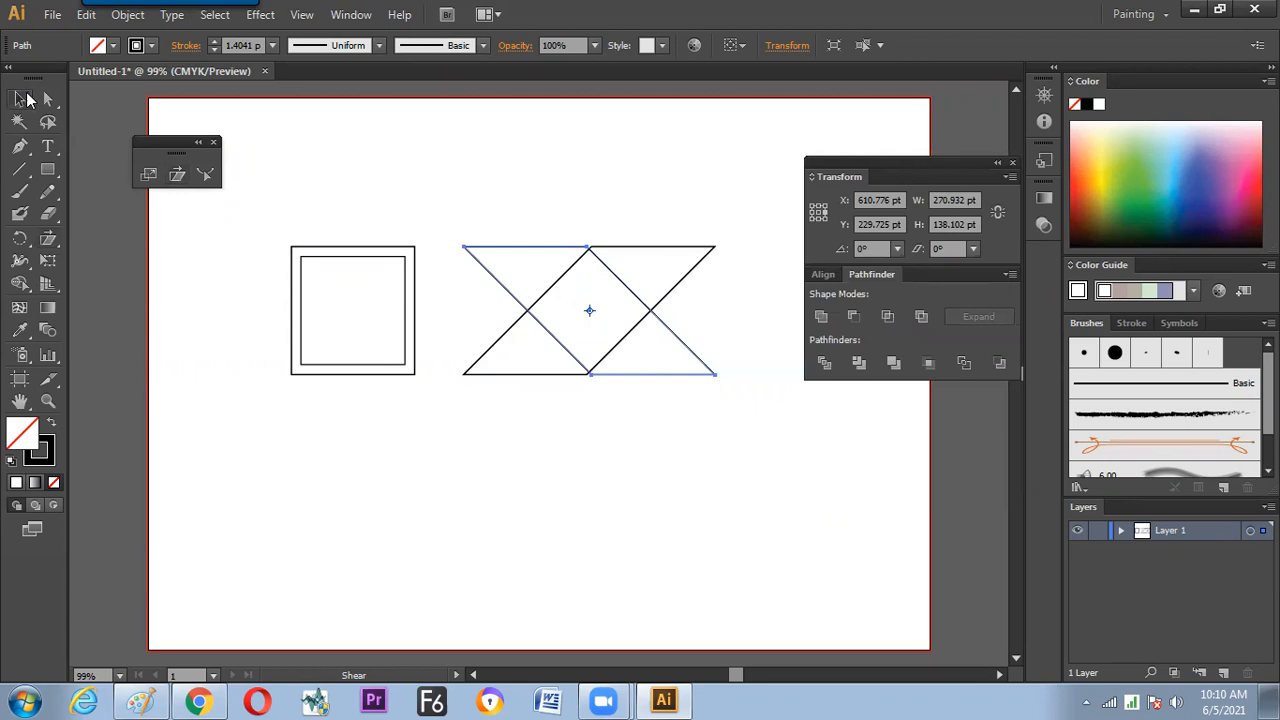
pyautogui.click(660, 185)
pyautogui.moveTo(718, 220); pyautogui.dragTo(612, 276)
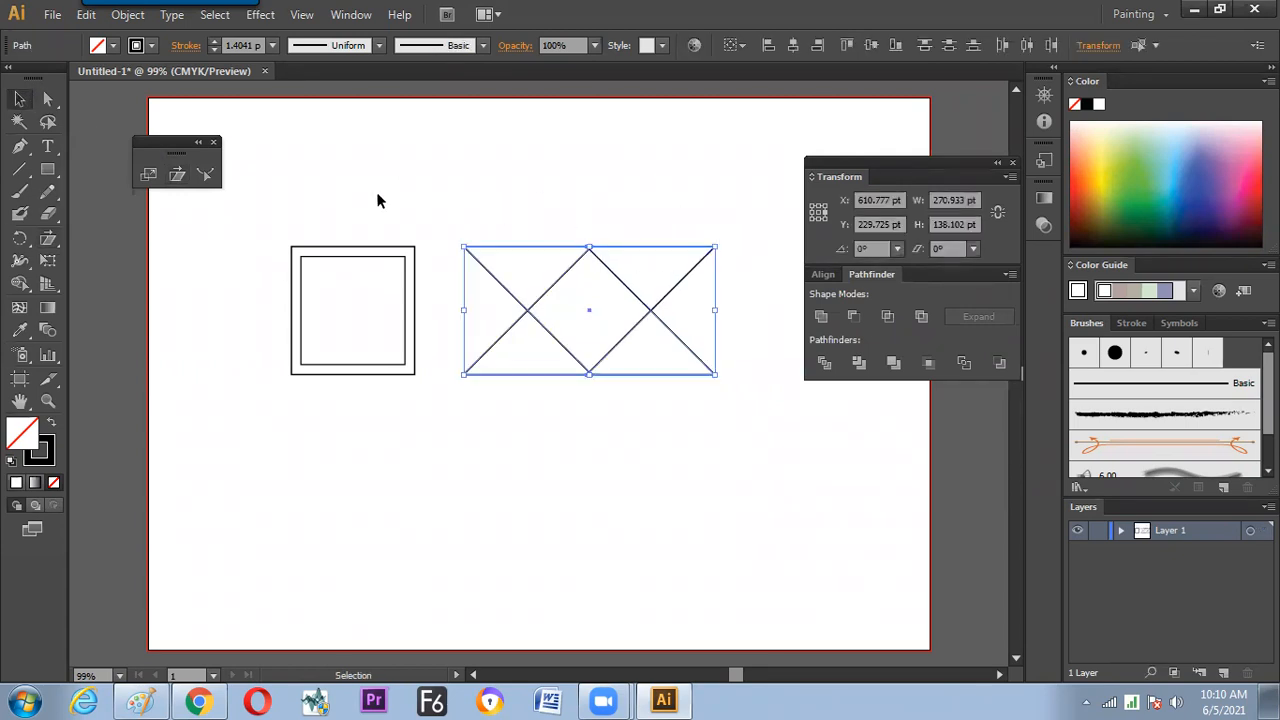
pyautogui.click(112, 48)
pyautogui.click(104, 78)
pyautogui.click(562, 441)
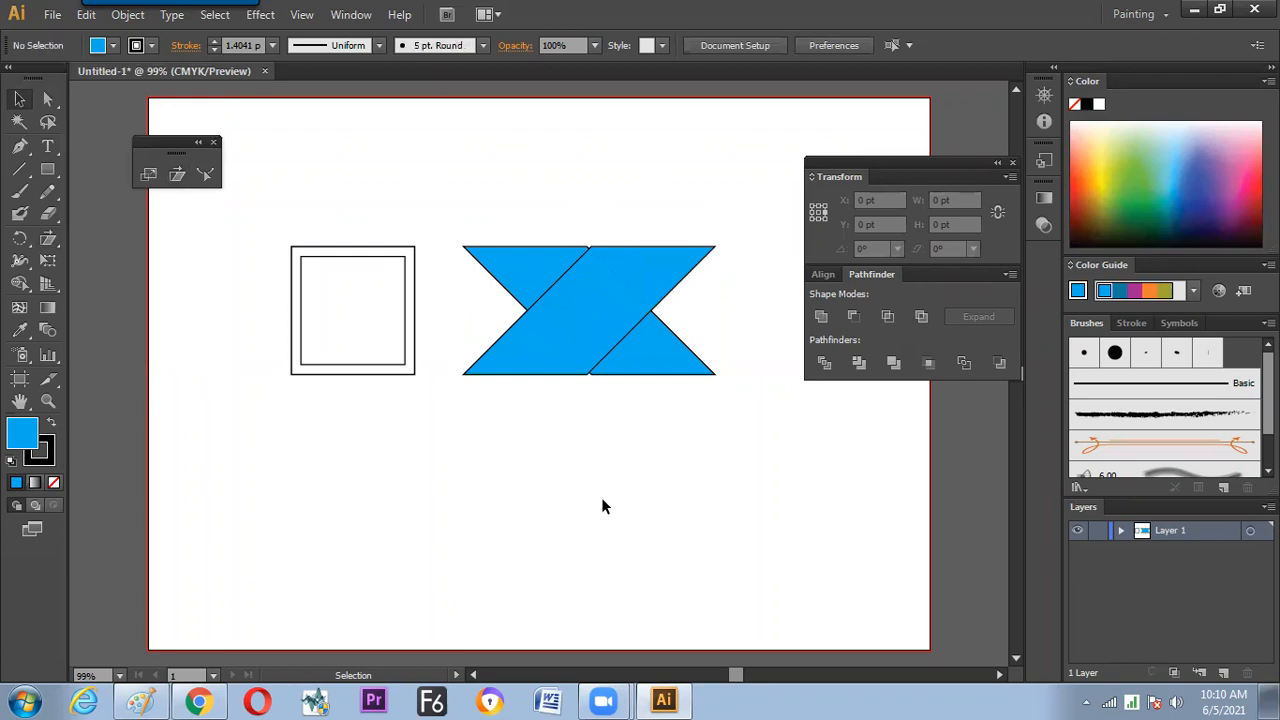
# Give the front parallelogram of the ribbon shape a white 8 pt stroke and deselect it
pyautogui.click(590, 272)
pyautogui.click(586, 229)
pyautogui.click(609, 266)
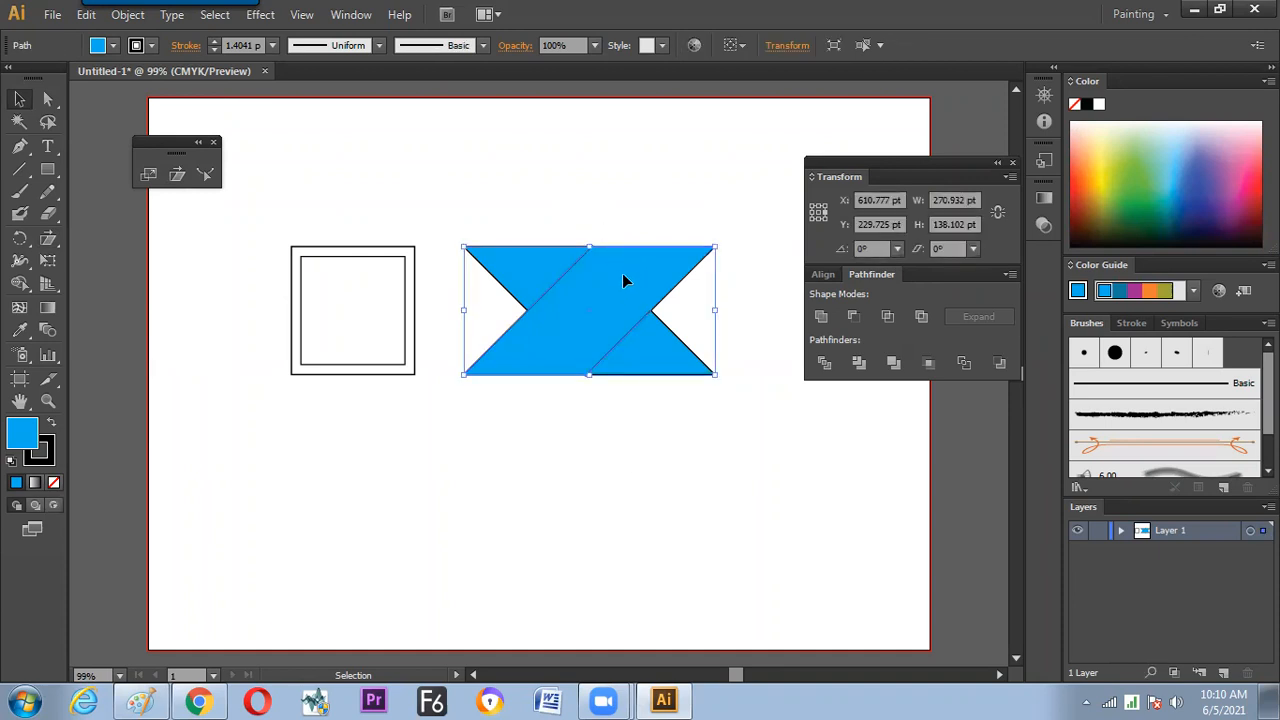
pyautogui.click(152, 45)
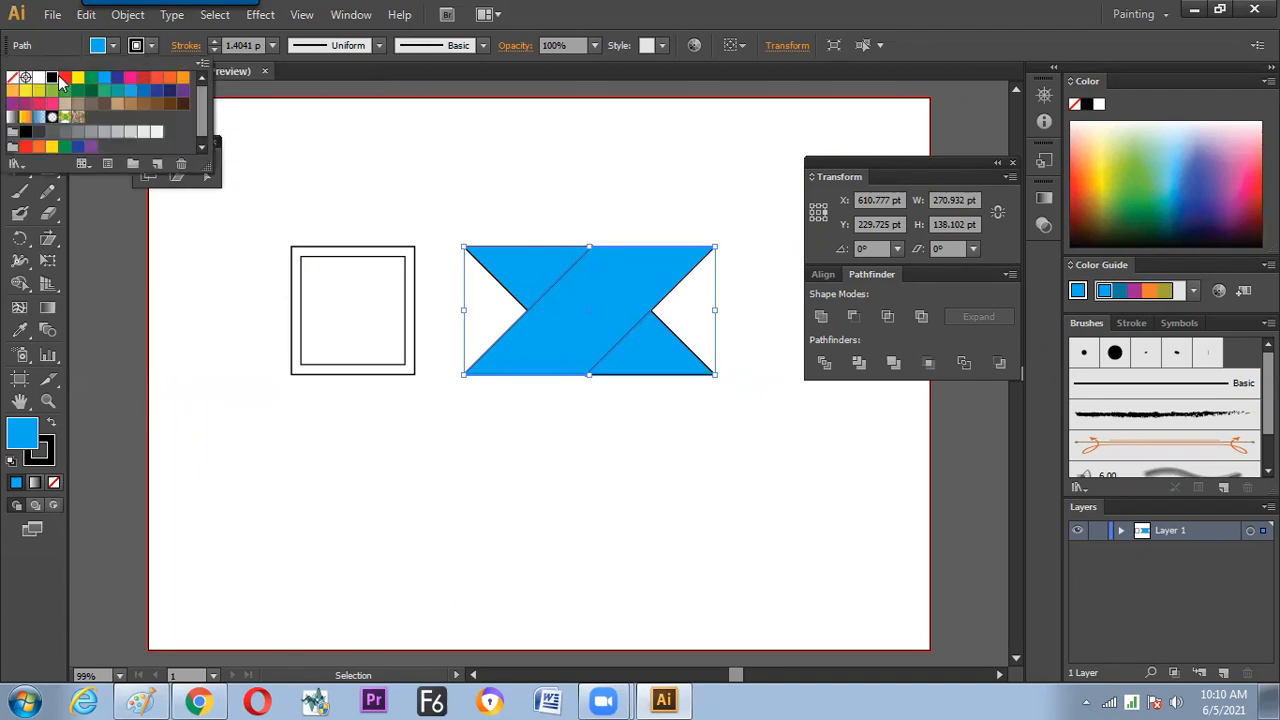
pyautogui.click(38, 77)
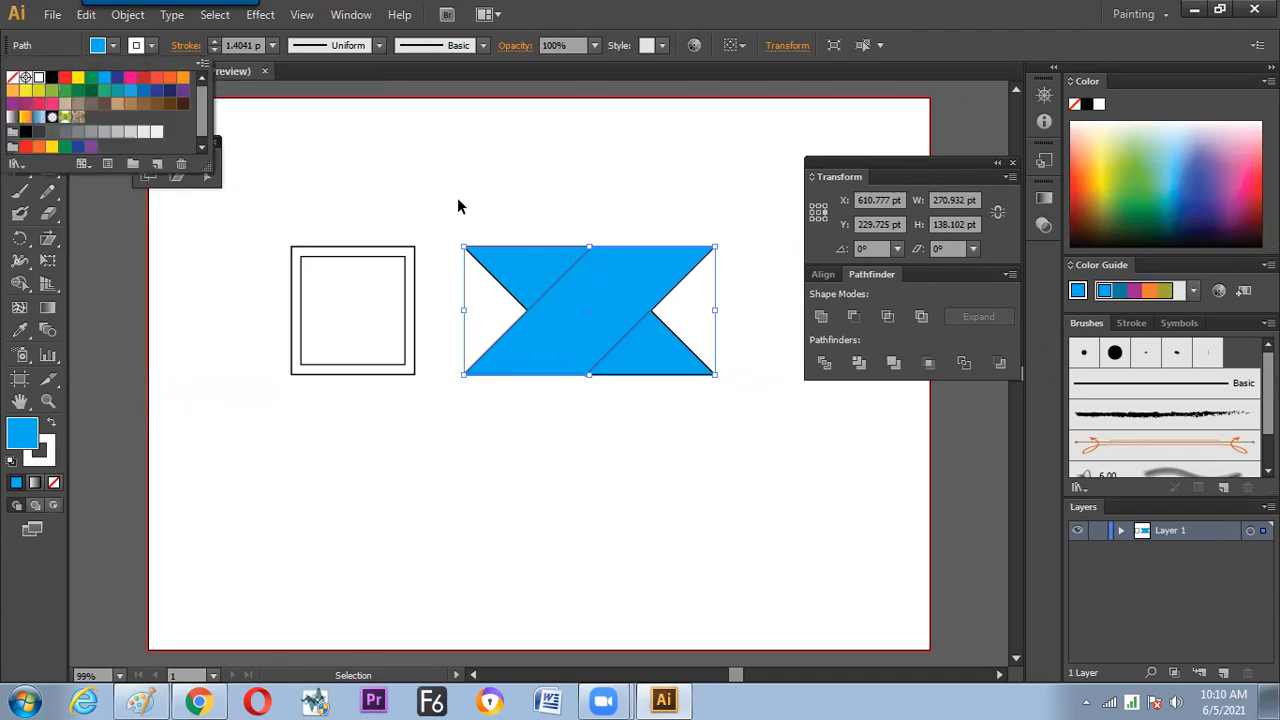
pyautogui.click(272, 45)
pyautogui.click(284, 268)
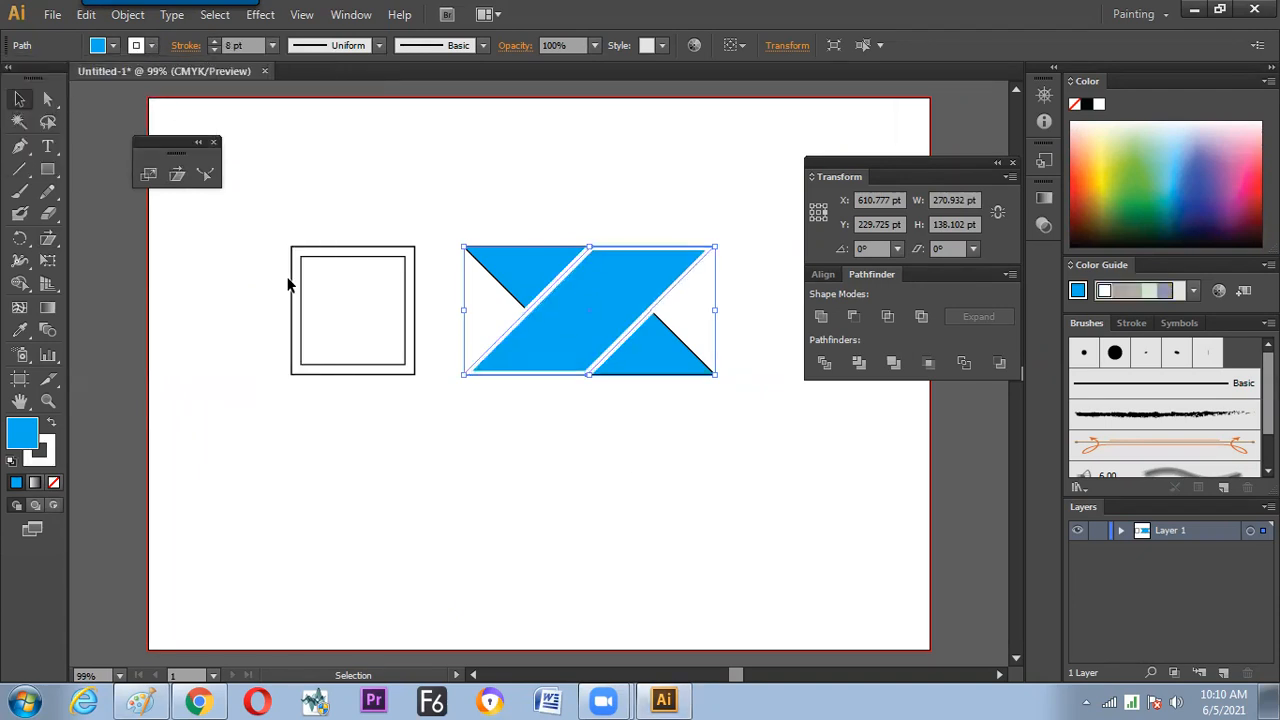
pyautogui.click(508, 512)
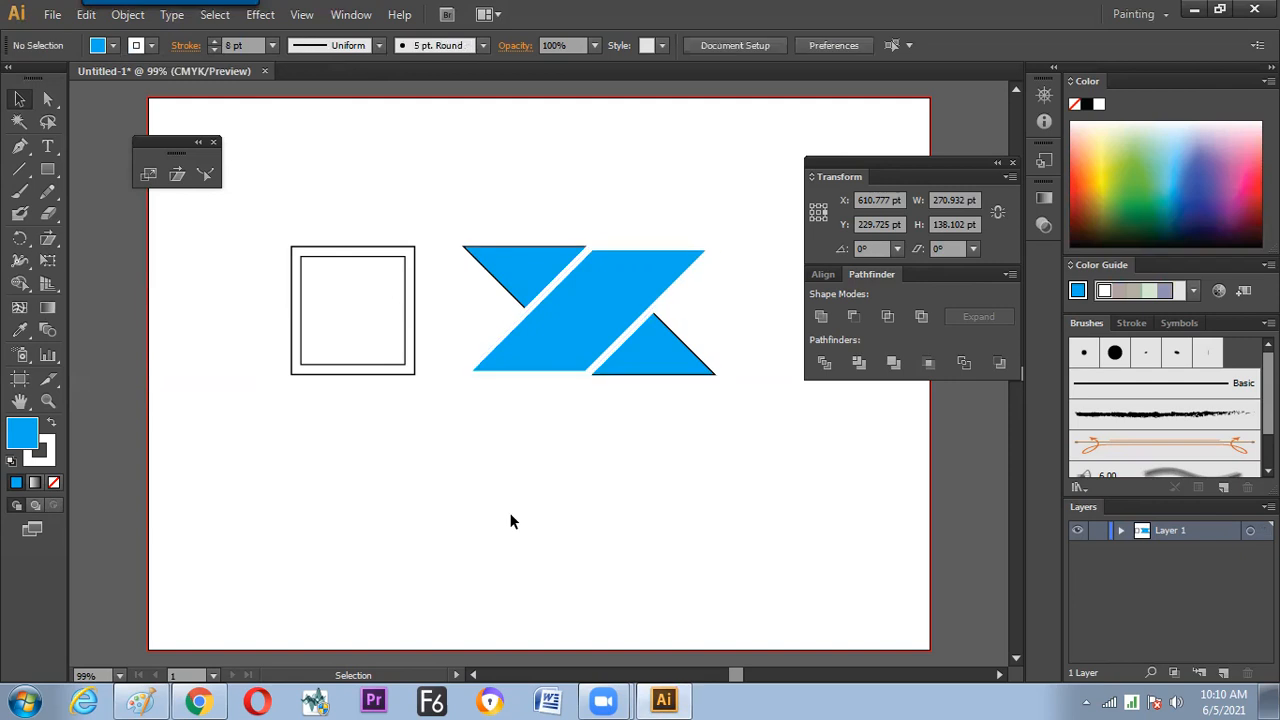
pyautogui.click(678, 350)
pyautogui.click(151, 45)
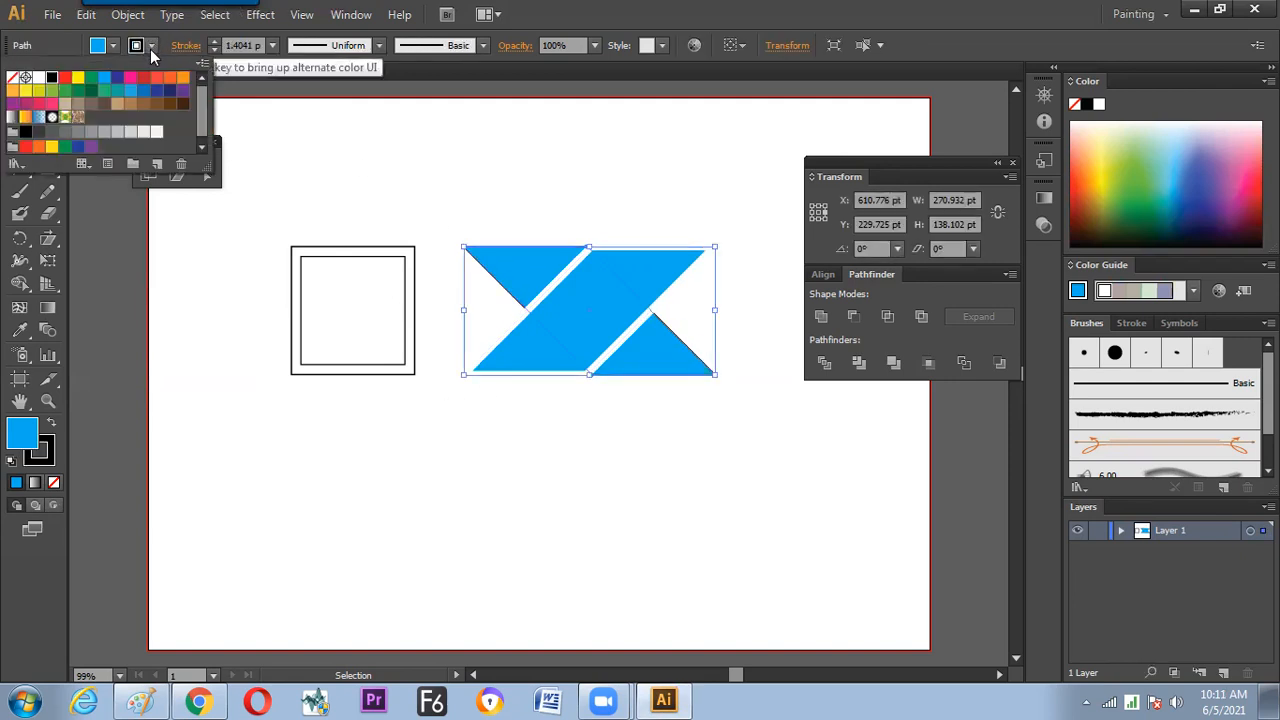
pyautogui.click(437, 203)
pyautogui.click(676, 405)
# Copy the front parallelogram's appearance onto the rear parallelogram with the Eyedropper tool and deselect it
pyautogui.click(530, 269)
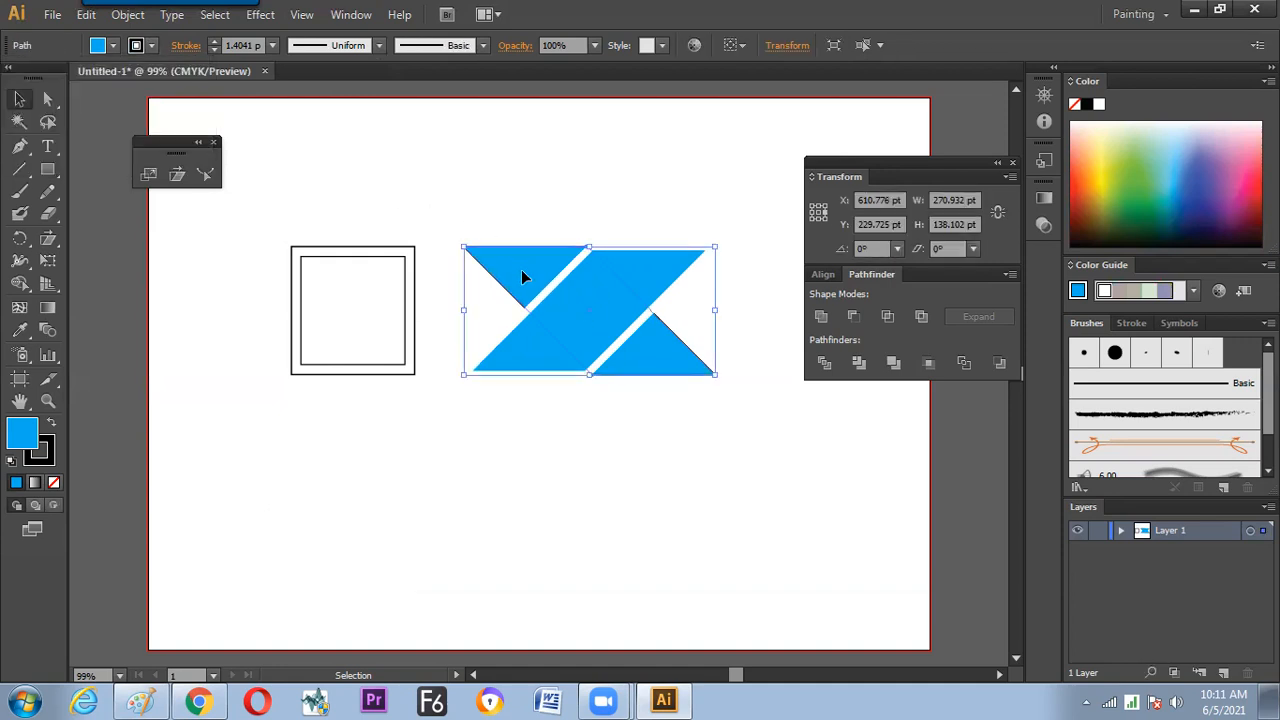
pyautogui.click(19, 330)
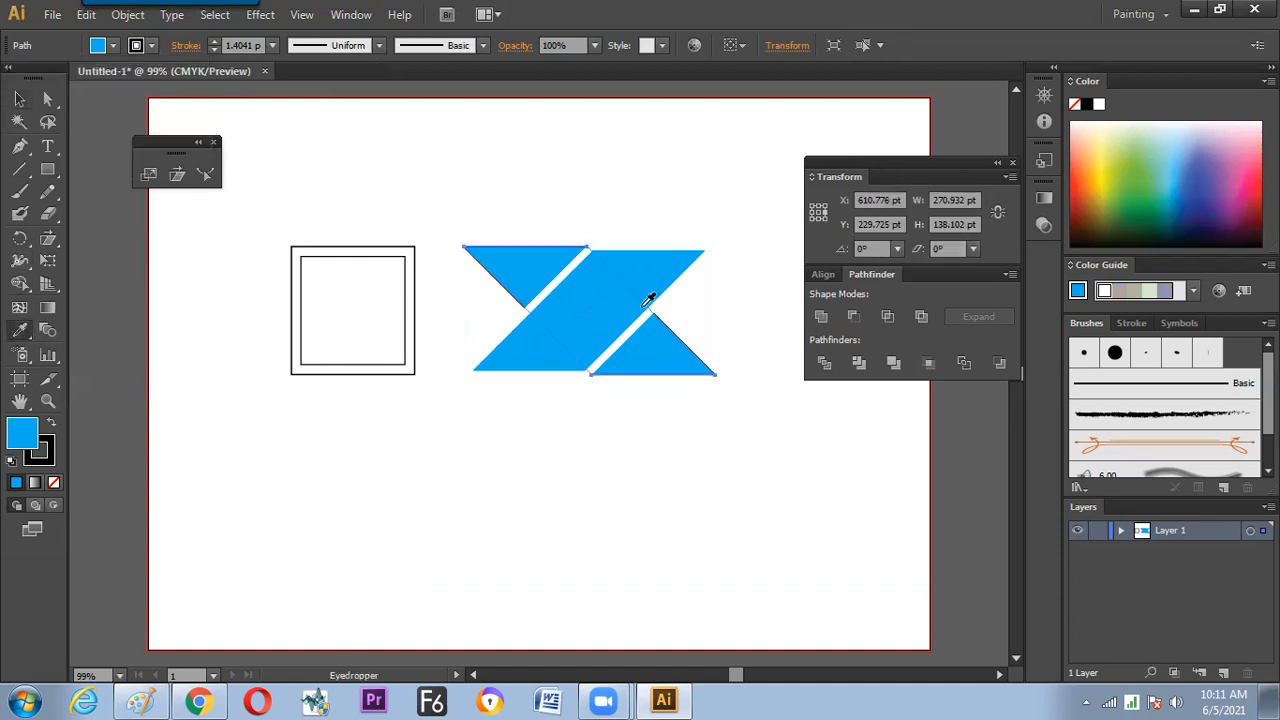
pyautogui.click(660, 272)
pyautogui.click(584, 427)
pyautogui.click(640, 260)
pyautogui.press('v')
pyautogui.click(499, 394)
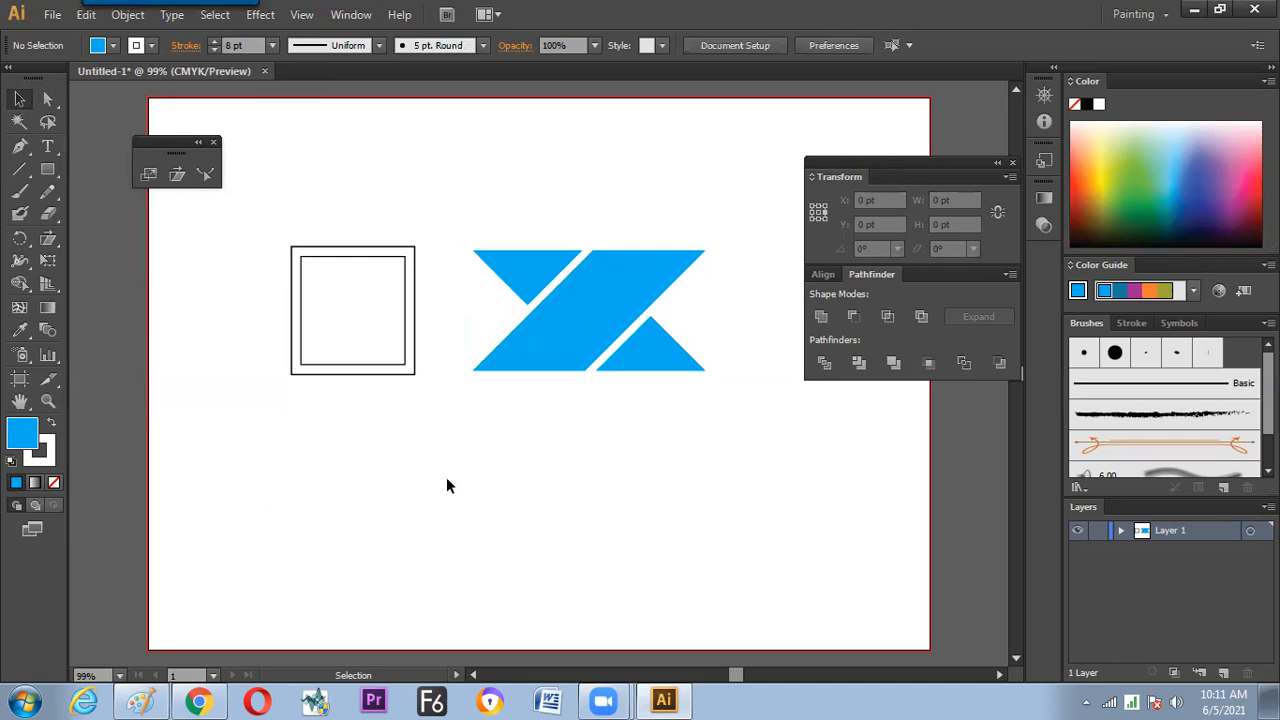
# Move both blue parallelograms together beneath the double square and shift the floating Scale, Shear and Reshape tool group aside
pyautogui.moveTo(680, 416); pyautogui.dragTo(500, 260)
pyautogui.click(558, 424)
pyautogui.moveTo(633, 437); pyautogui.dragTo(520, 234)
pyautogui.moveTo(549, 278); pyautogui.dragTo(320, 426)
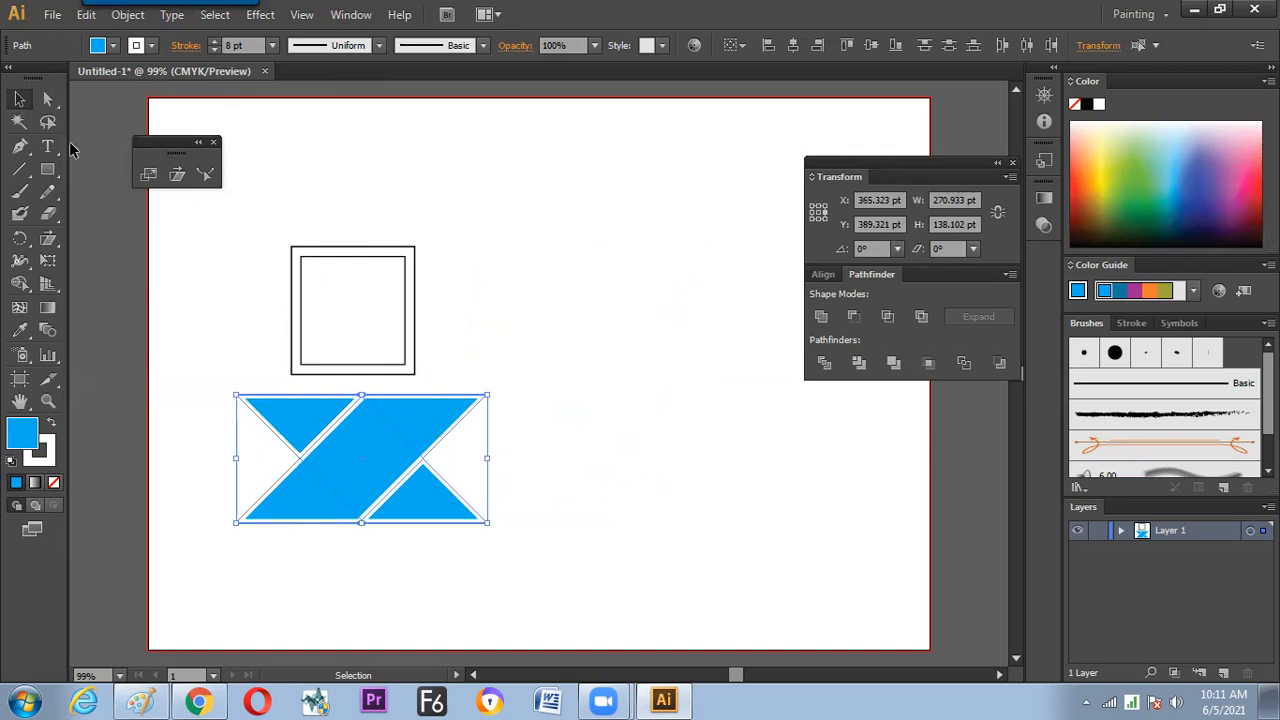
pyautogui.moveTo(177, 150); pyautogui.dragTo(148, 156)
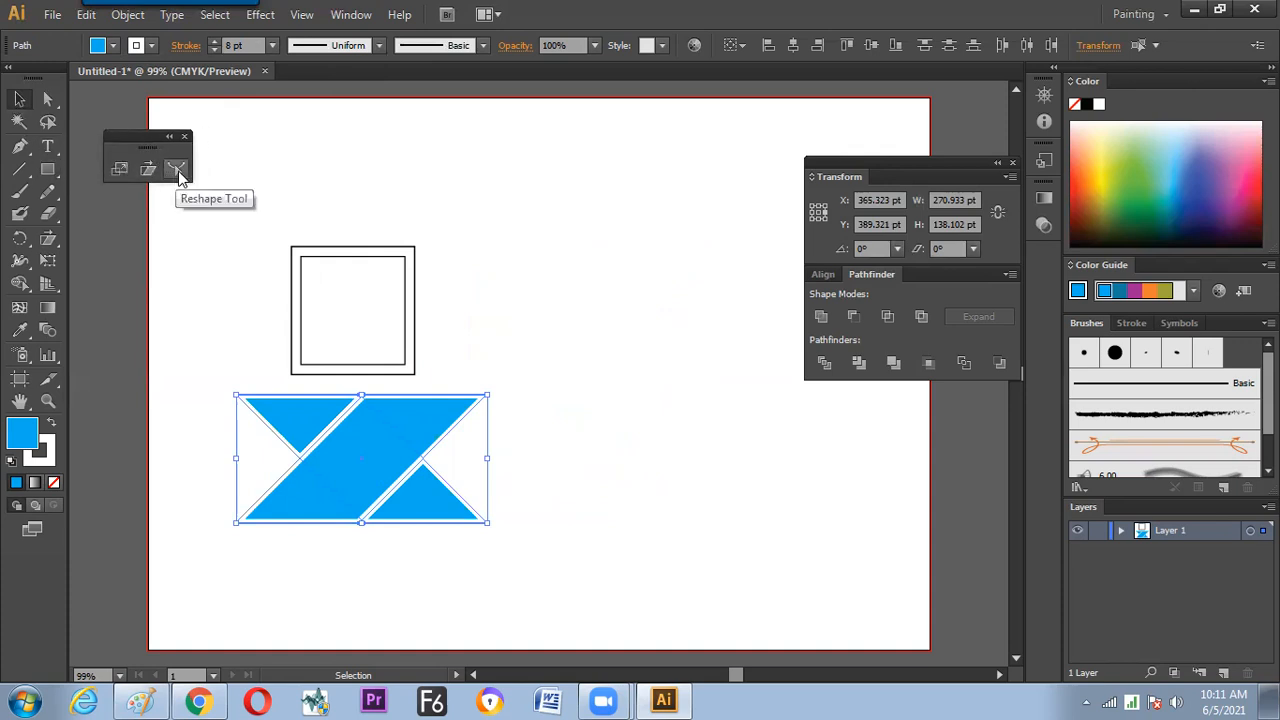
# Draw a slanted line about 176 pt wide and 49 pt high, apply default colors, and bend it into an arch with the Reshape tool
pyautogui.click(20, 168)
pyautogui.moveTo(497, 174); pyautogui.dragTo(661, 218)
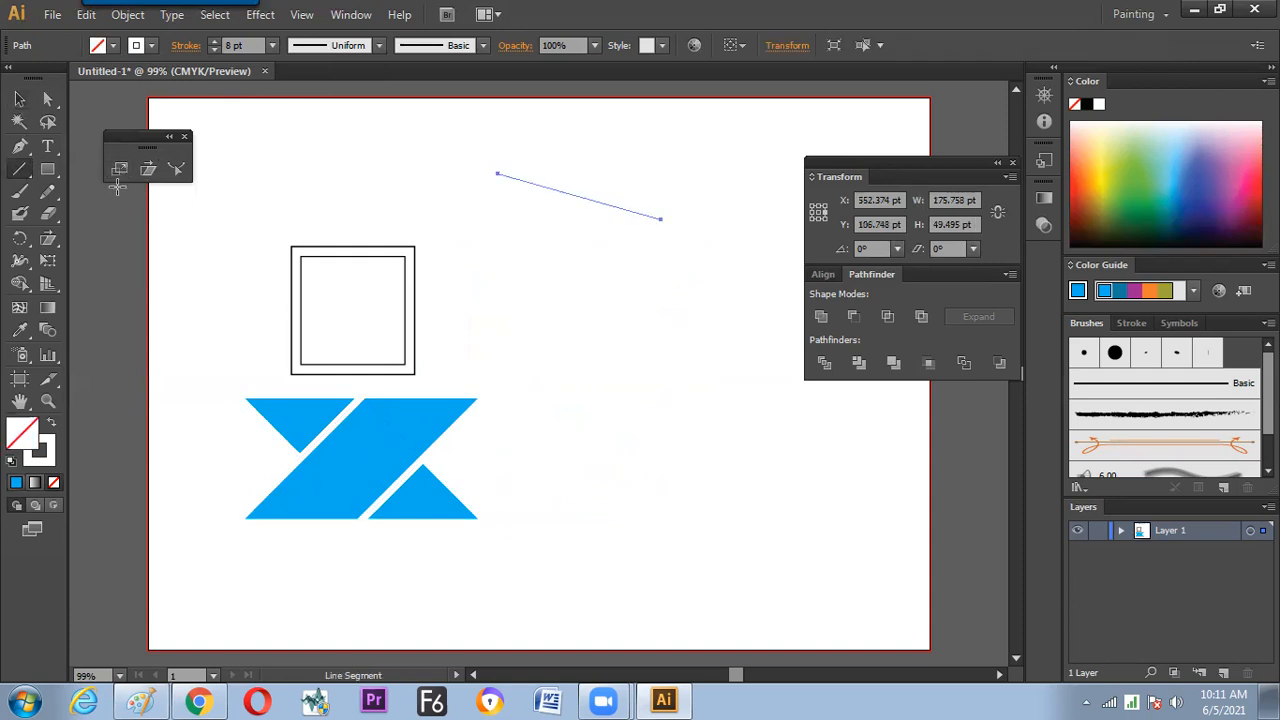
pyautogui.press('d')
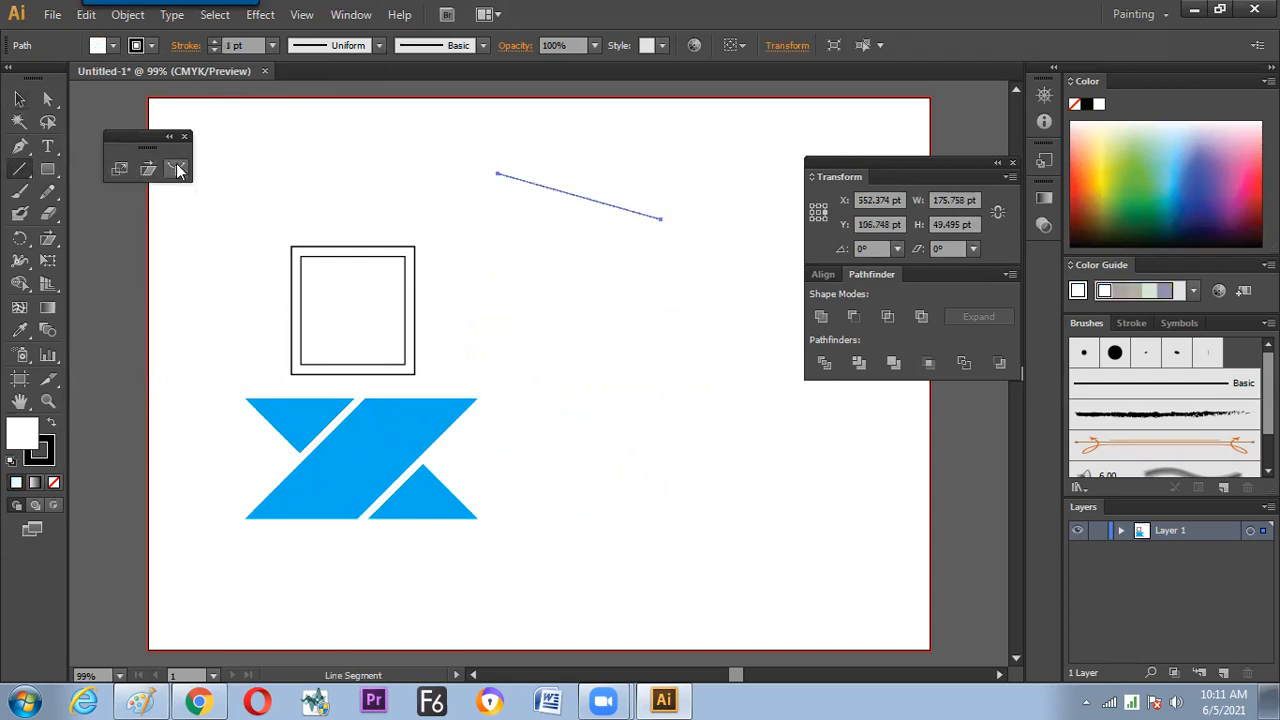
pyautogui.click(176, 169)
pyautogui.moveTo(580, 204); pyautogui.dragTo(590, 180)
pyautogui.moveTo(565, 225); pyautogui.dragTo(536, 224)
pyautogui.moveTo(578, 153)
pyautogui.mouseDown()
pyautogui.moveTo(606, 146)
pyautogui.moveTo(590, 159)
pyautogui.mouseUp()
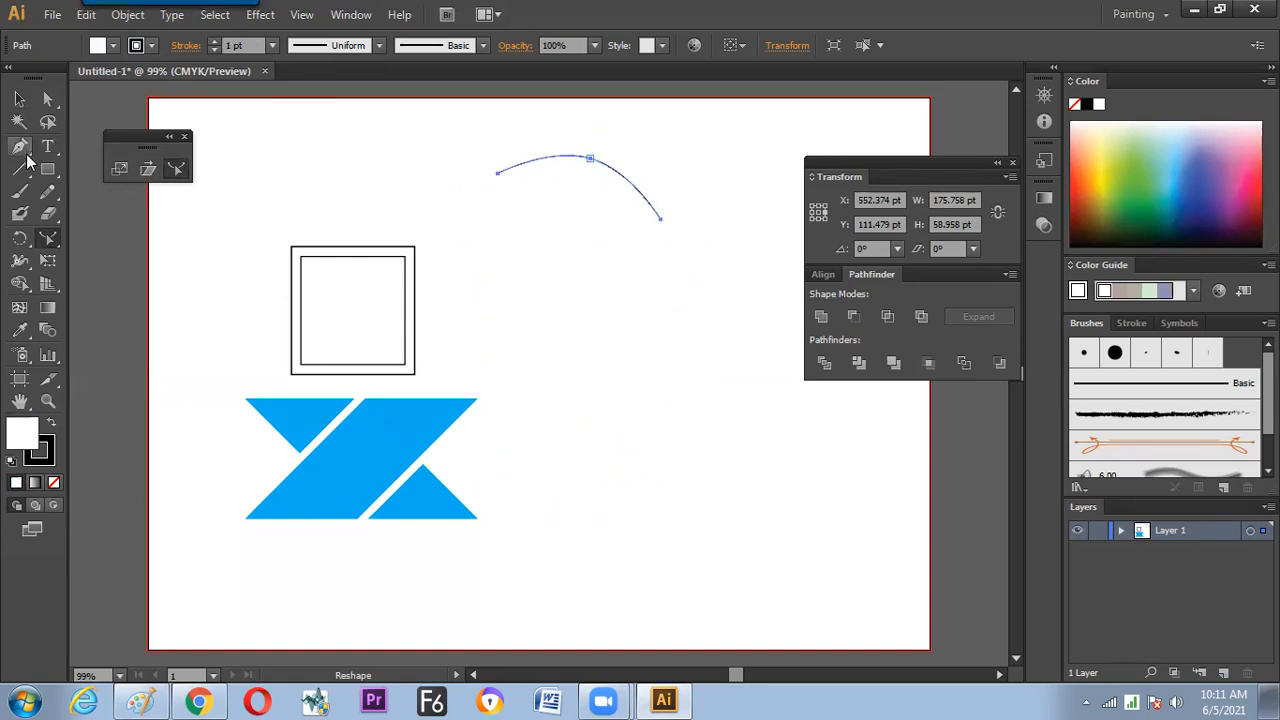
# Delete the reshaped arch above the squares
pyautogui.moveTo(19, 168); pyautogui.dragTo(83, 171)
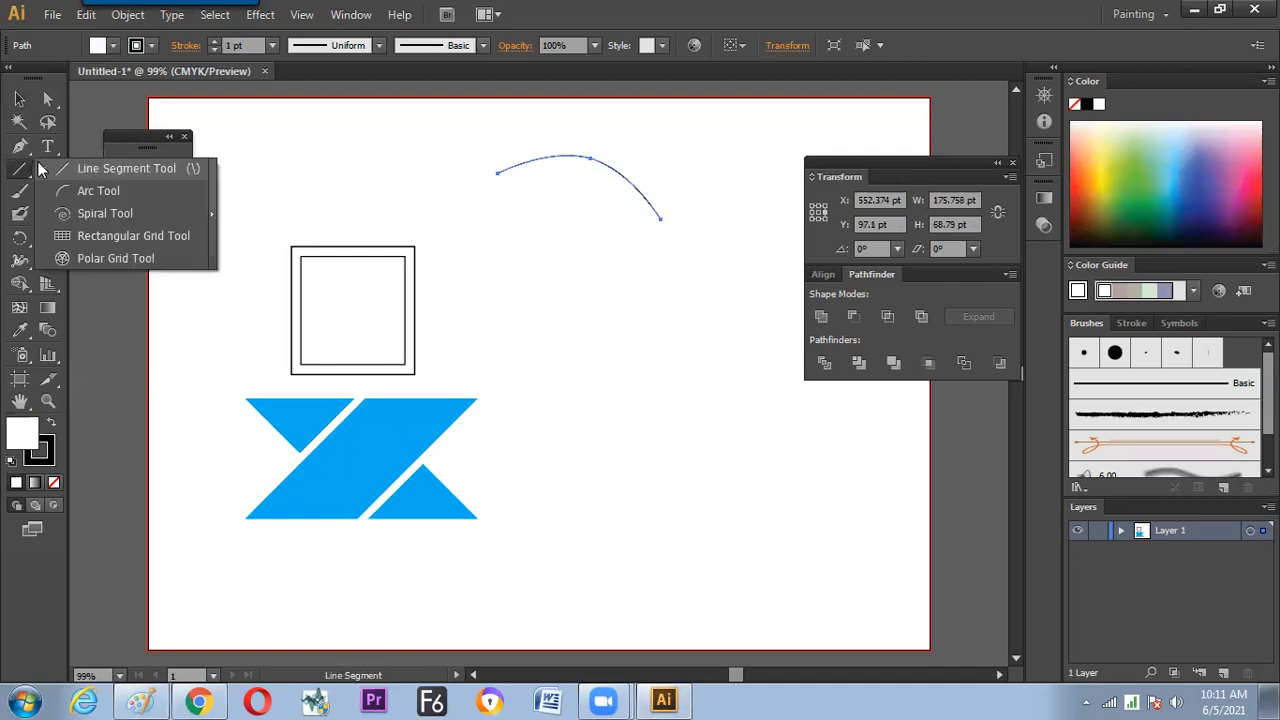
pyautogui.click(40, 168)
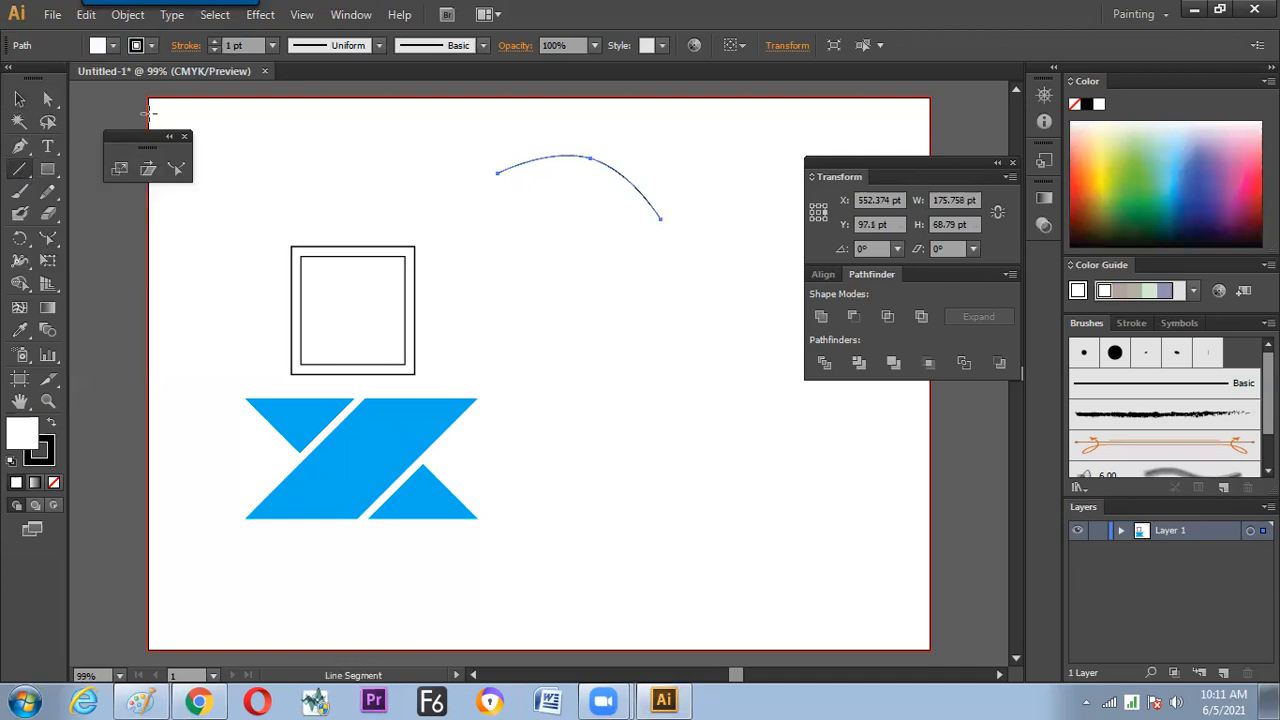
pyautogui.click(19, 98)
pyautogui.press('Delete')
# Draw a diagonal line about 190 pt wide and 200 pt high beside the double square, descending away from it
pyautogui.press('space')
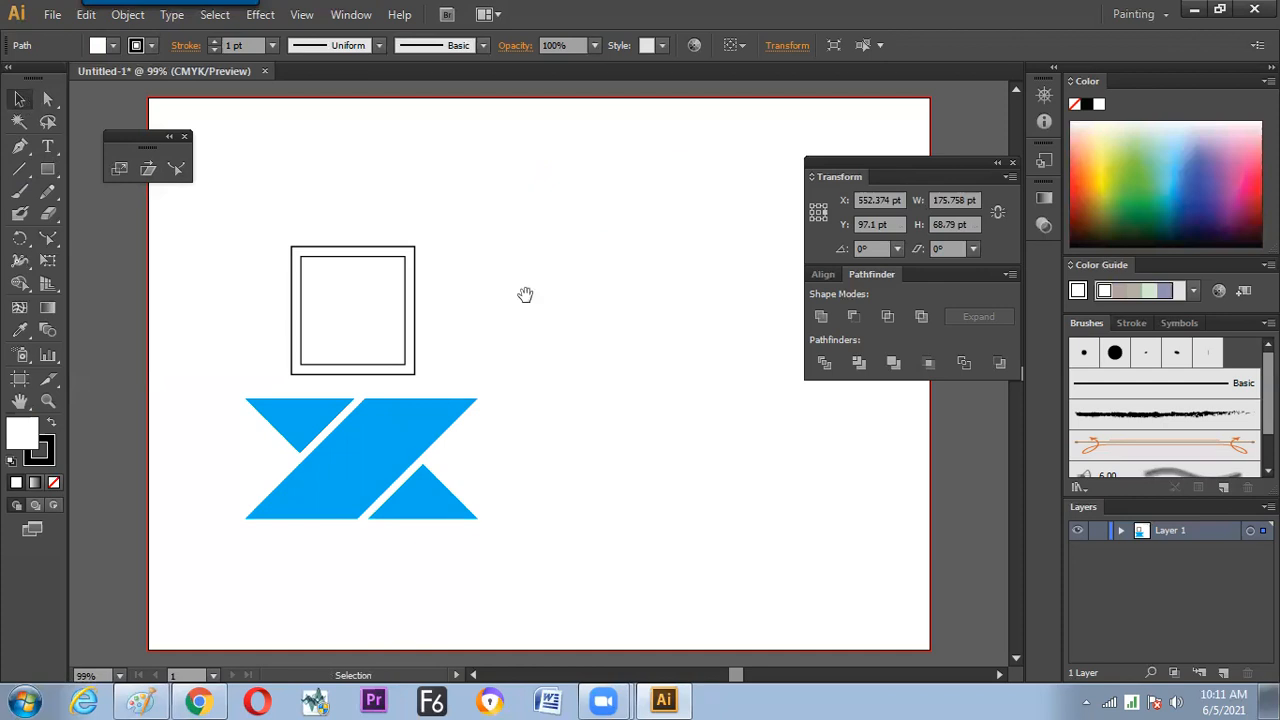
pyautogui.moveTo(526, 294); pyautogui.dragTo(430, 279)
pyautogui.press('\\')
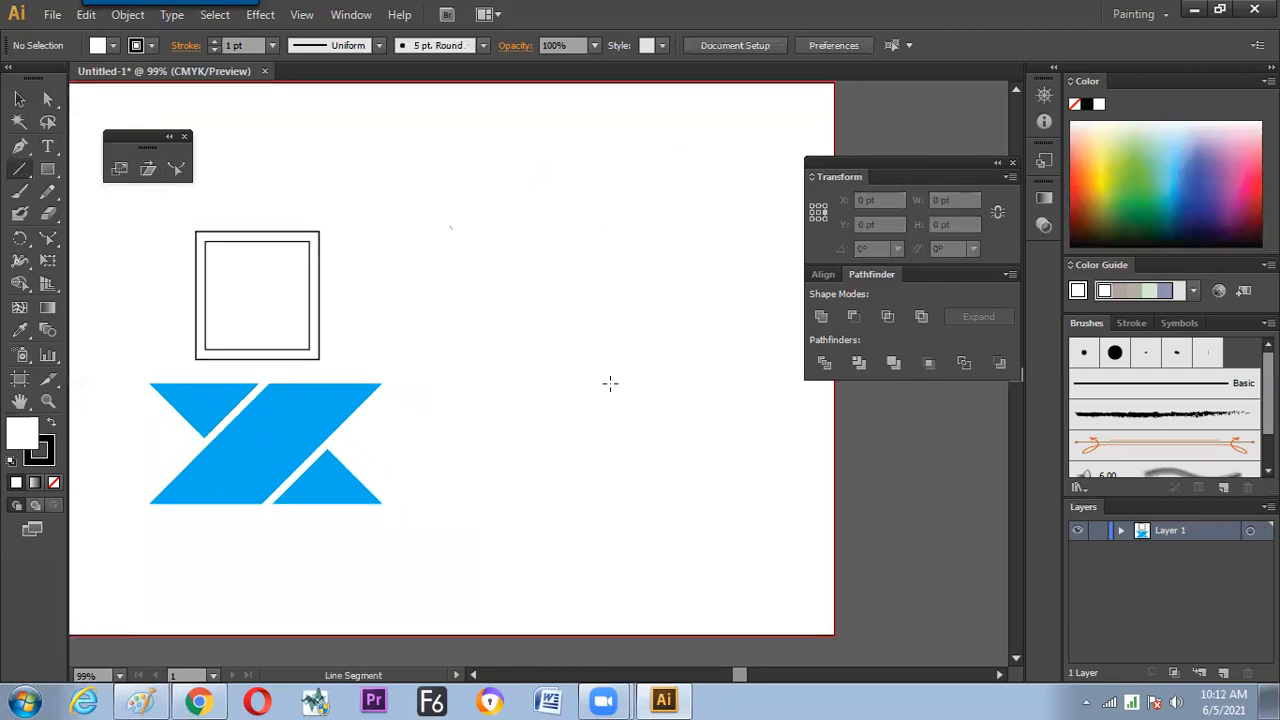
pyautogui.moveTo(449, 224); pyautogui.dragTo(626, 410)
pyautogui.click(19, 98)
pyautogui.click(436, 173)
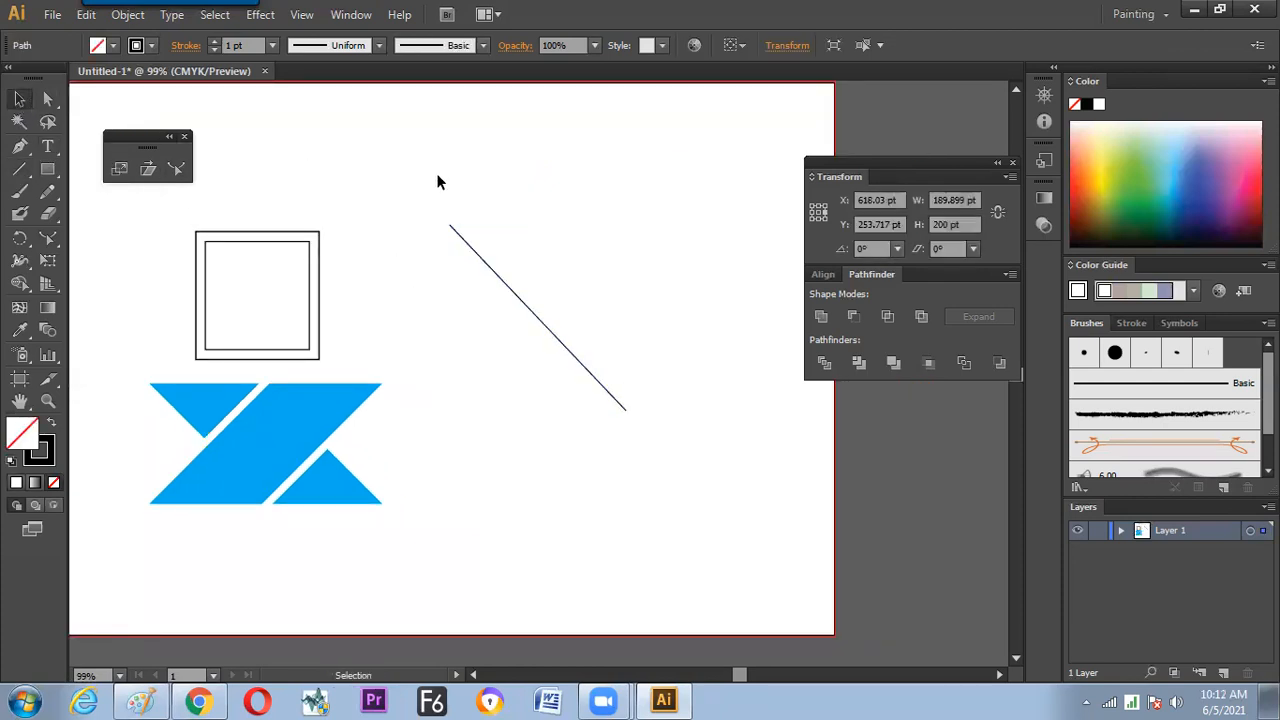
# Bend the diagonal line outward into an upward-bulging arc with the Reshape tool and deselect it
pyautogui.click(521, 303)
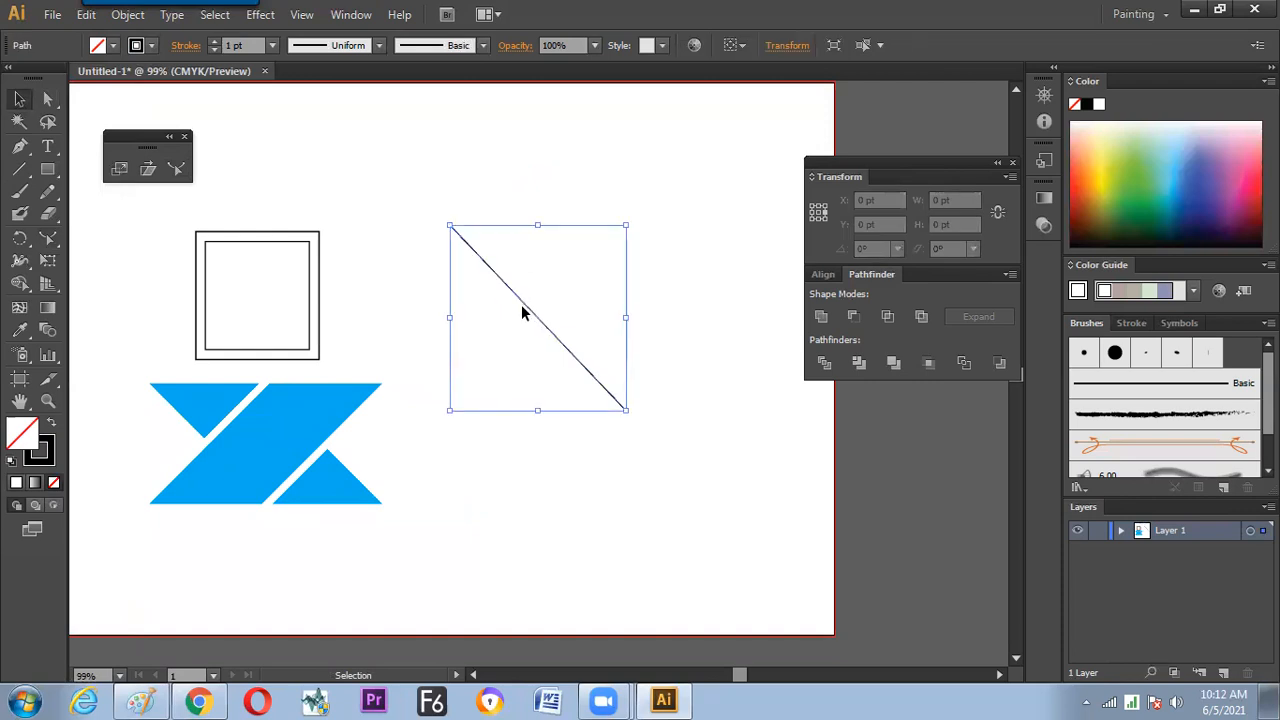
pyautogui.click(177, 169)
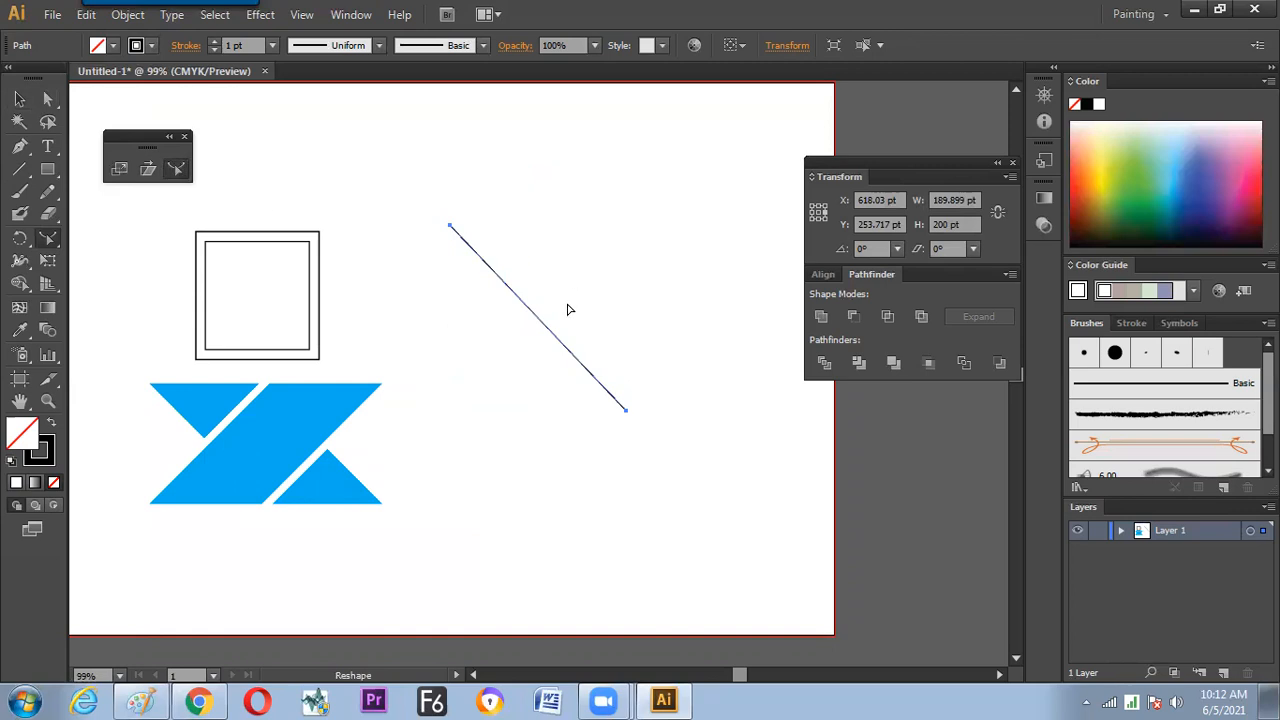
pyautogui.moveTo(541, 326); pyautogui.dragTo(583, 273)
pyautogui.click(19, 98)
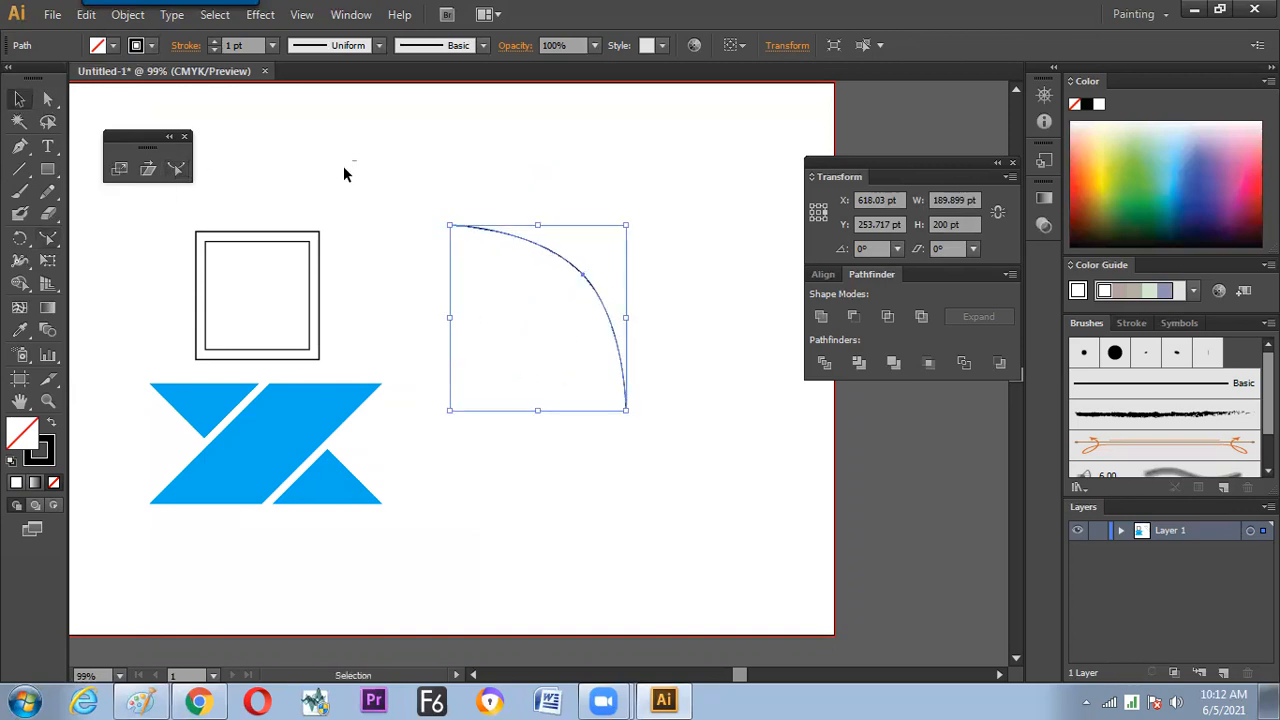
pyautogui.click(346, 166)
# Copy the arc and paste the duplicate in front of it
pyautogui.click(567, 267)
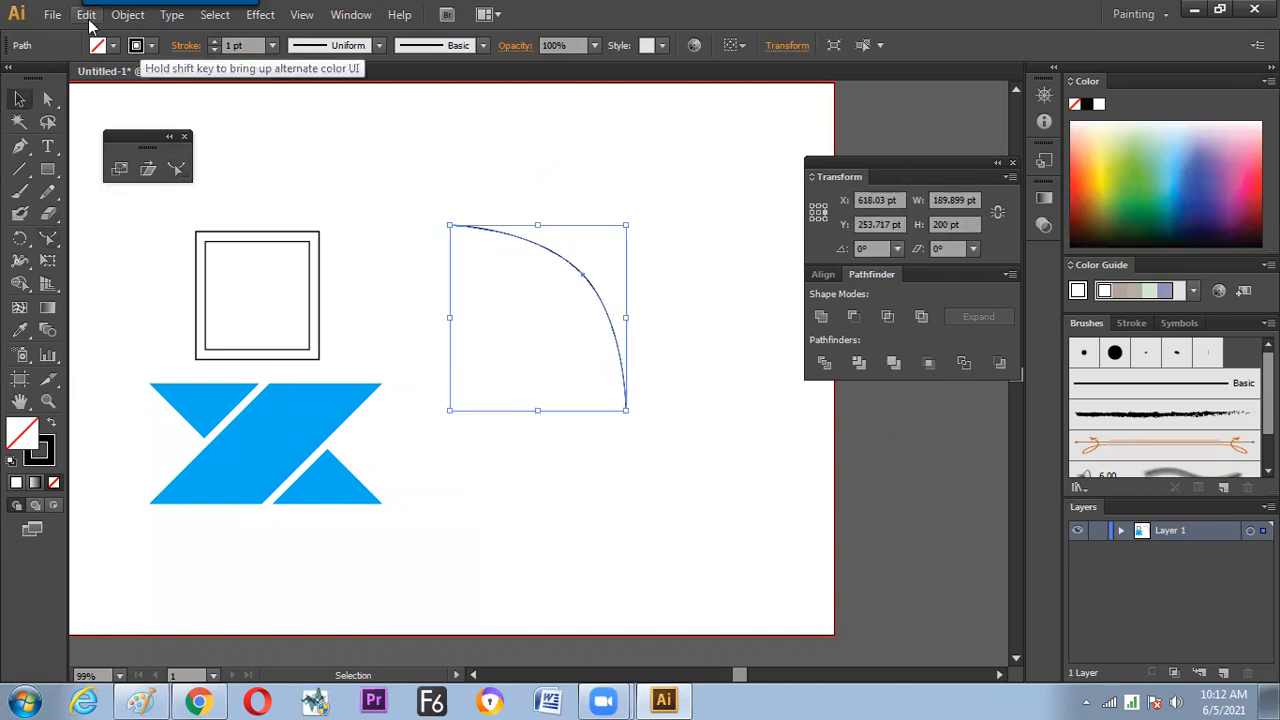
pyautogui.click(86, 14)
pyautogui.click(118, 110)
pyautogui.click(86, 14)
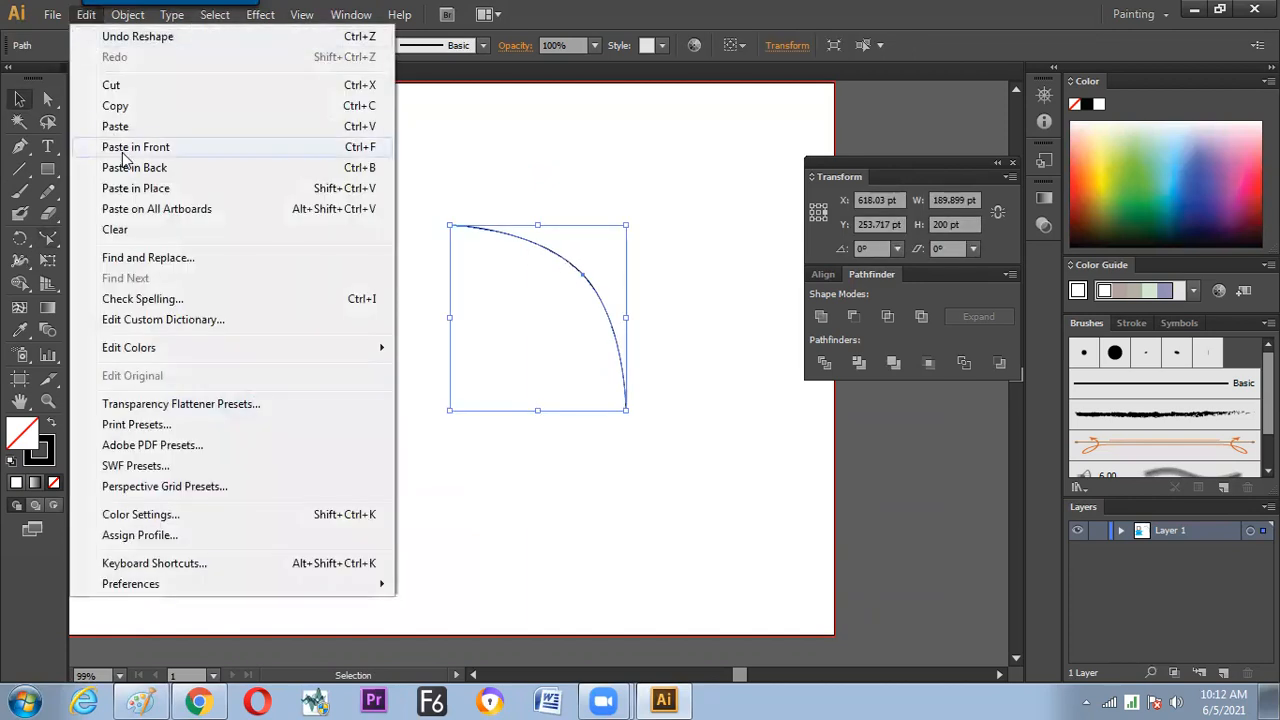
pyautogui.click(134, 148)
# Reshape the duplicate arc into an S-curve beneath the original to form a leaf outline, and deselect it
pyautogui.click(176, 168)
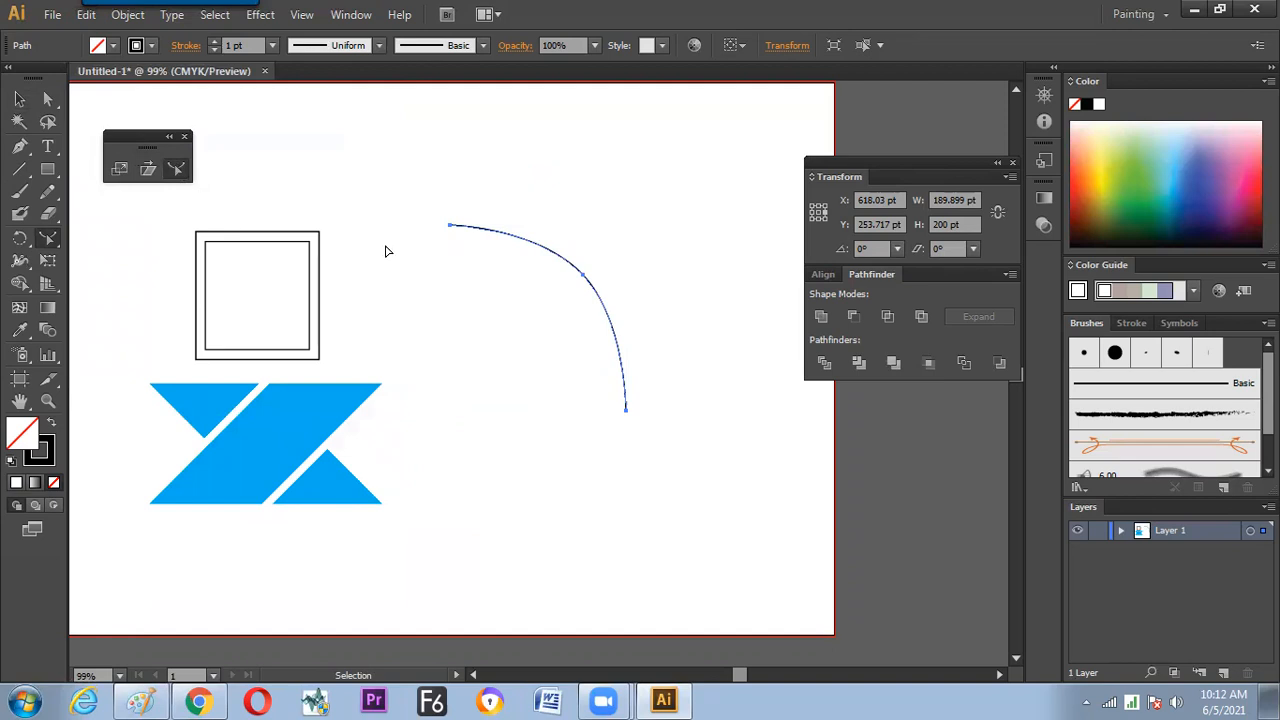
pyautogui.moveTo(586, 278); pyautogui.dragTo(489, 320)
pyautogui.click(600, 347)
pyautogui.moveTo(561, 364); pyautogui.dragTo(577, 329)
pyautogui.moveTo(503, 305); pyautogui.dragTo(486, 311)
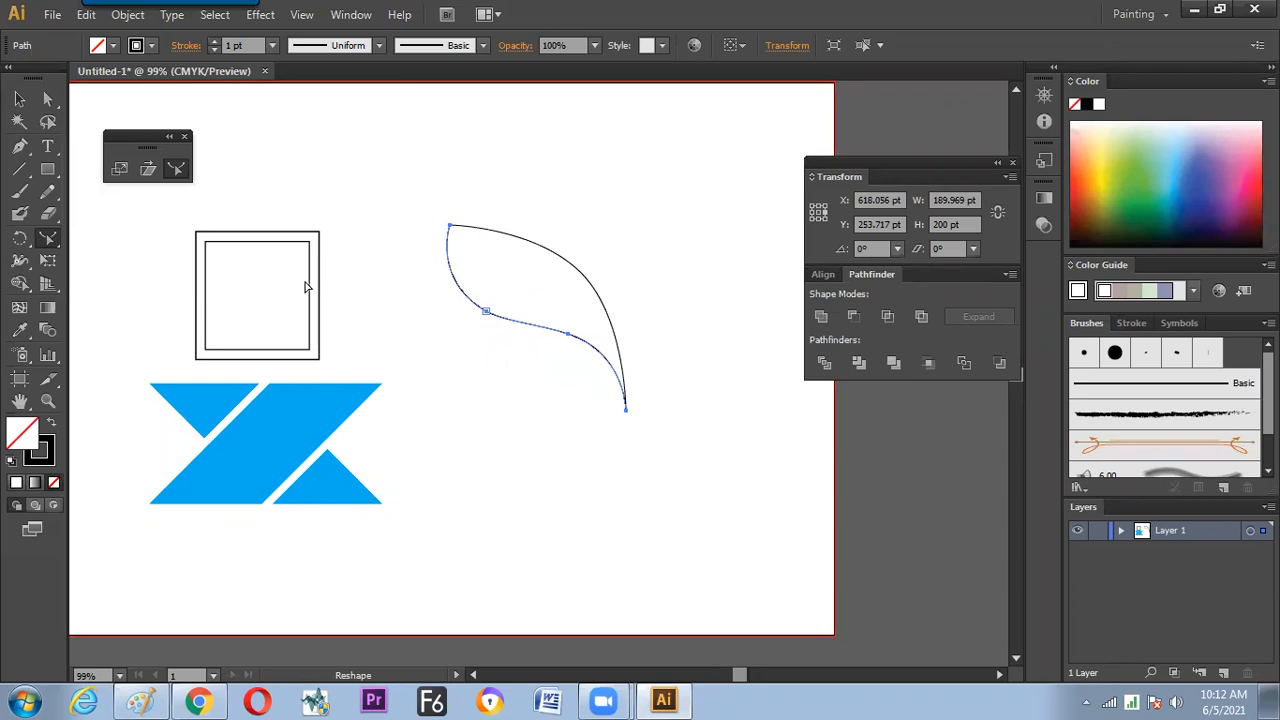
pyautogui.click(19, 98)
pyautogui.click(497, 366)
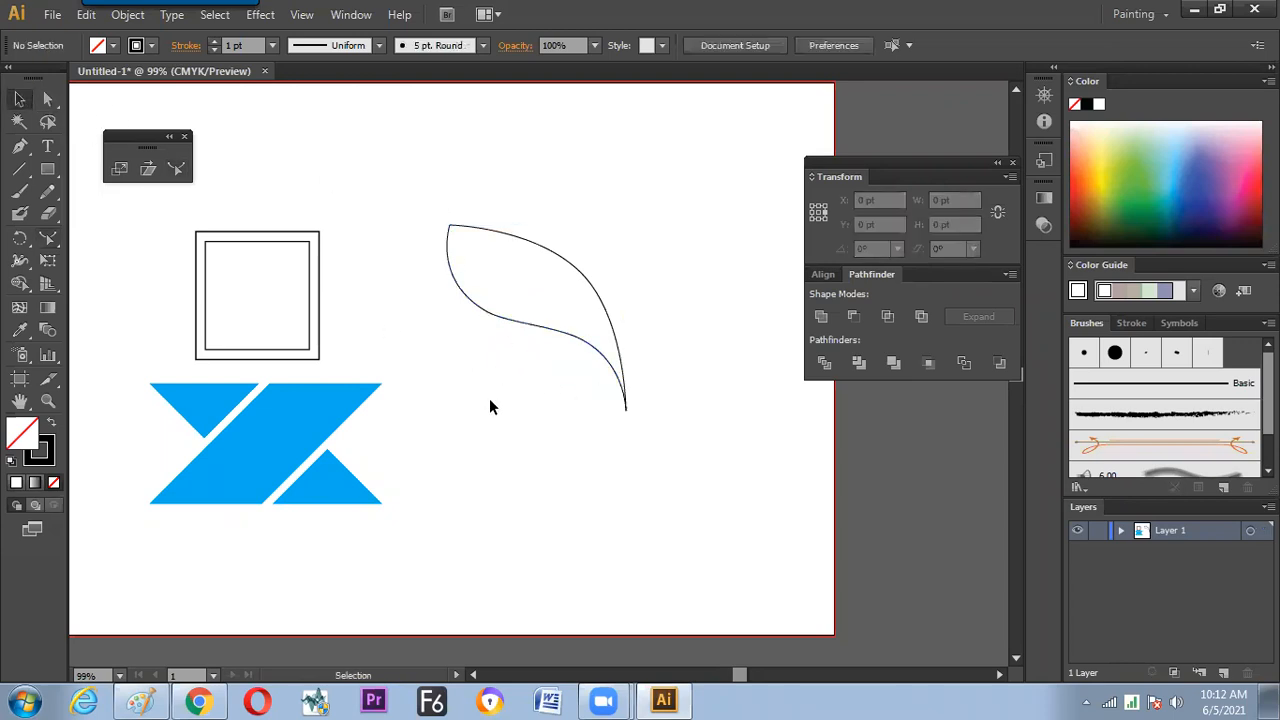
pyautogui.click(588, 326)
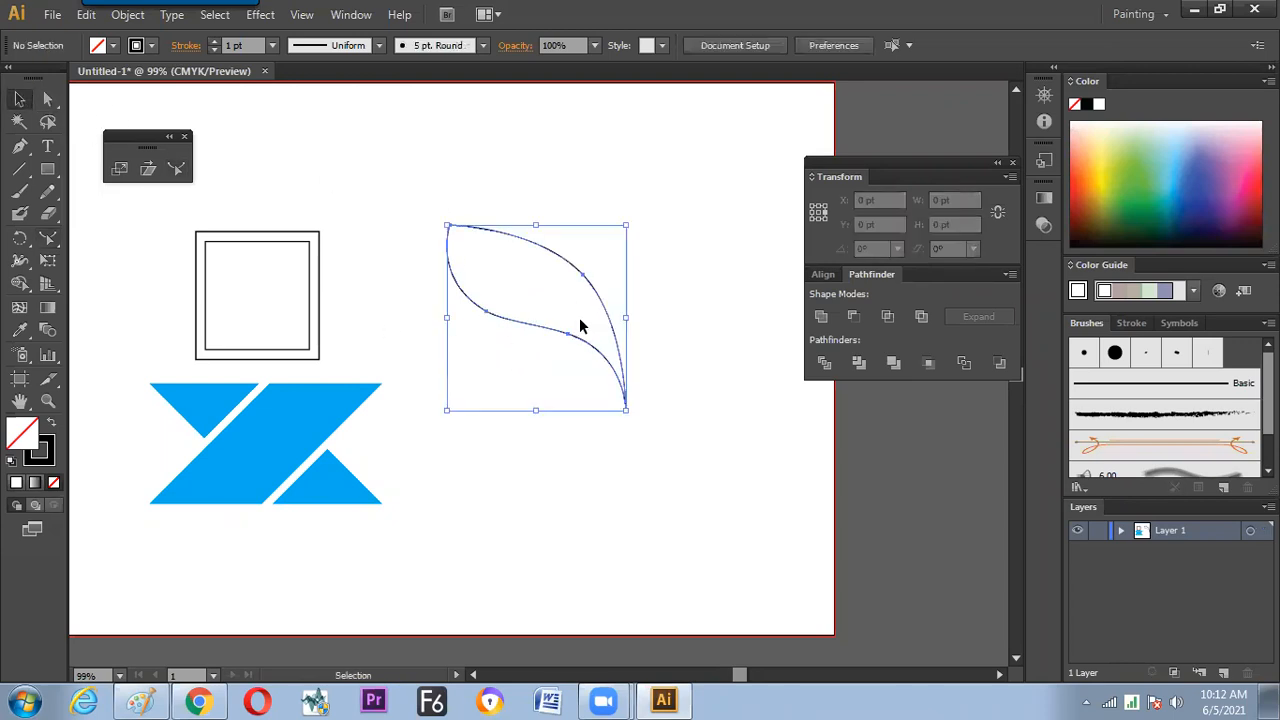
pyautogui.click(521, 394)
pyautogui.click(489, 261)
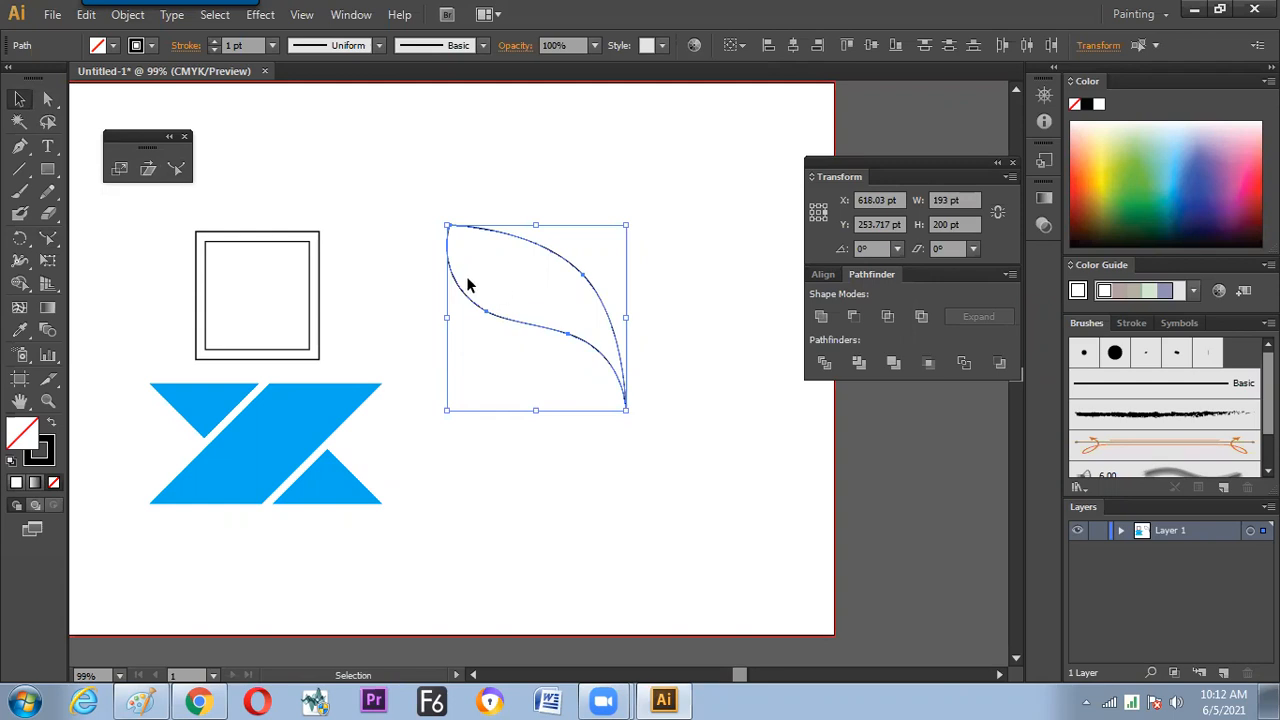
pyautogui.rightClick(511, 310)
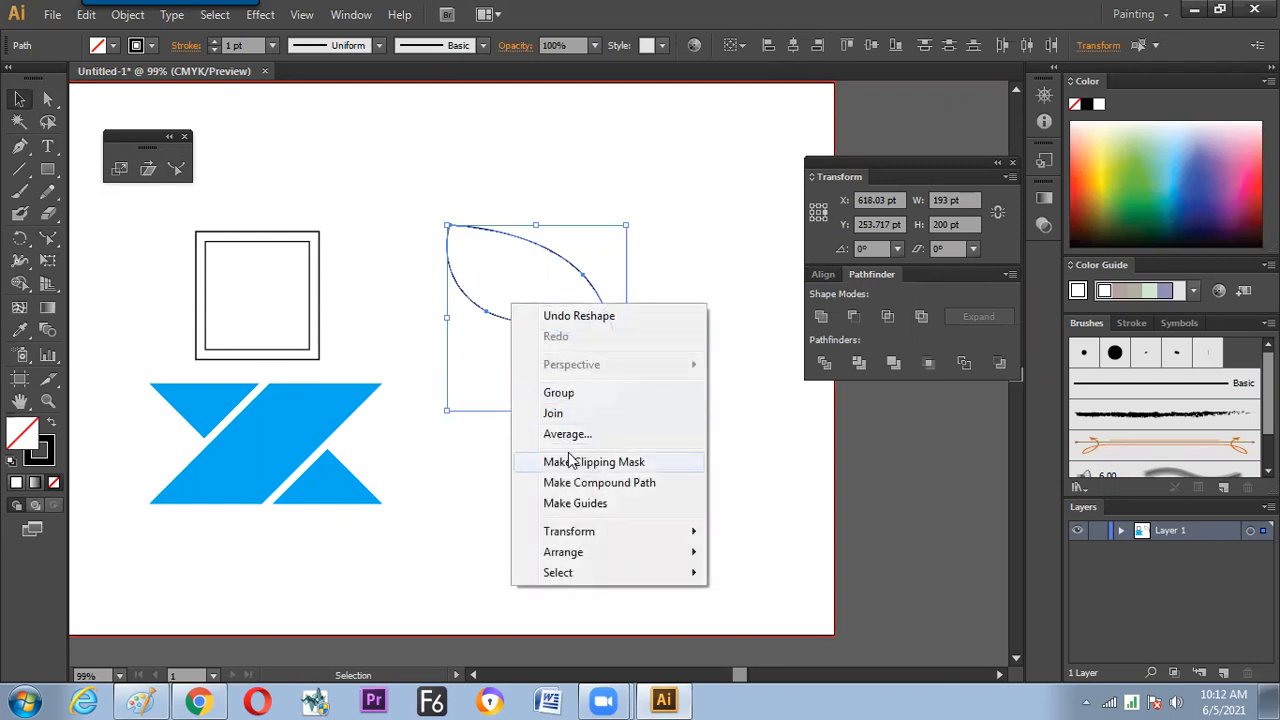
pyautogui.click(453, 293)
# Shear both leaf curves about their lower tip into a flatter wing about 219 pt wide and 126 pt high
pyautogui.moveTo(443, 194); pyautogui.dragTo(628, 458)
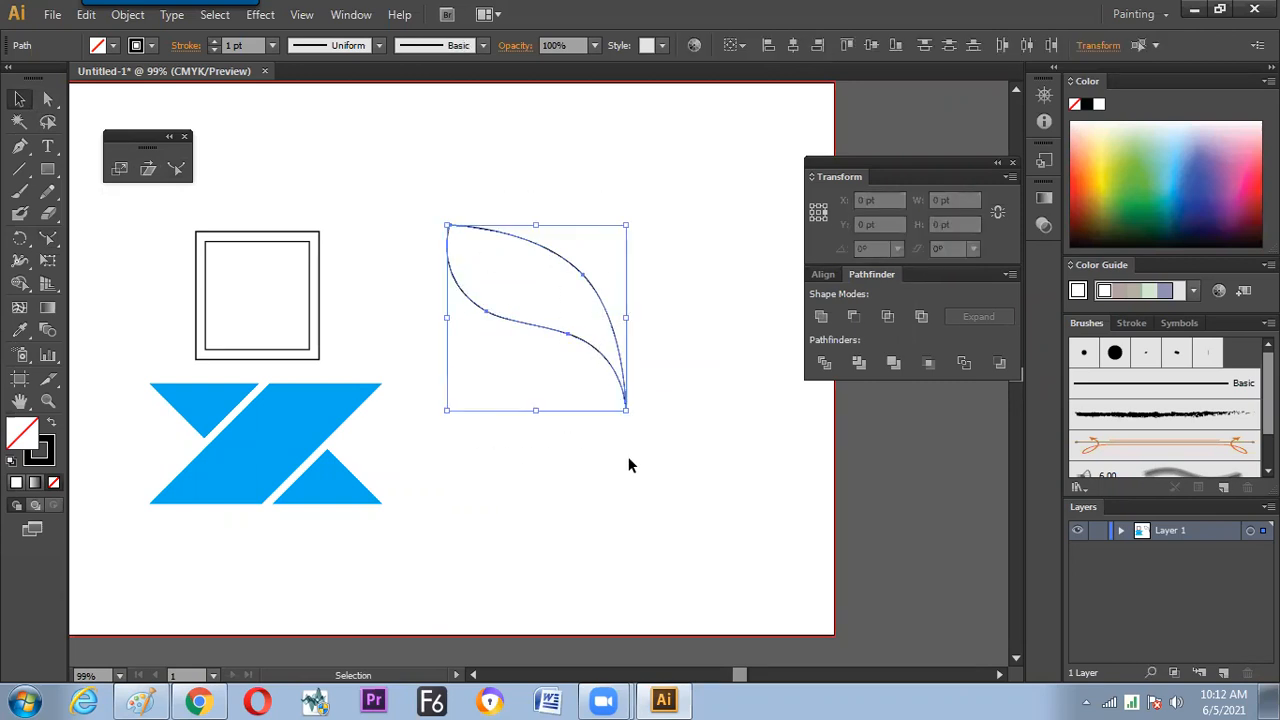
pyautogui.click(147, 167)
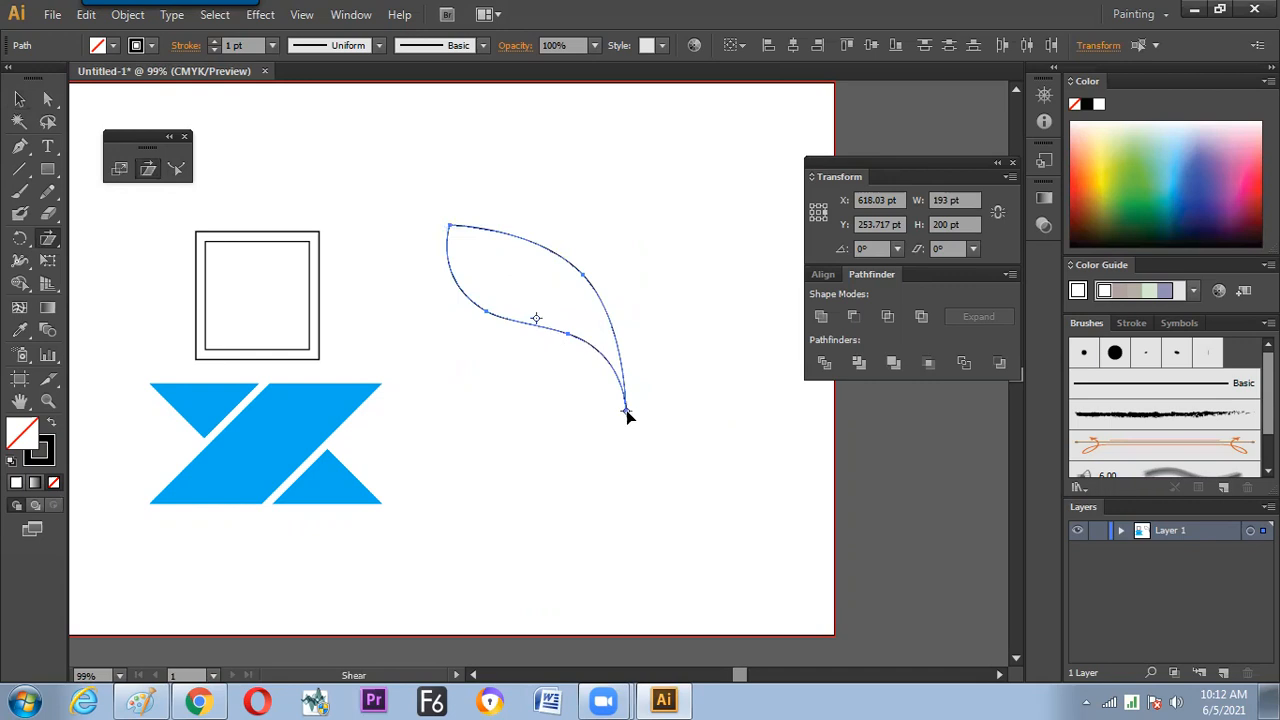
pyautogui.moveTo(456, 257); pyautogui.dragTo(430, 335)
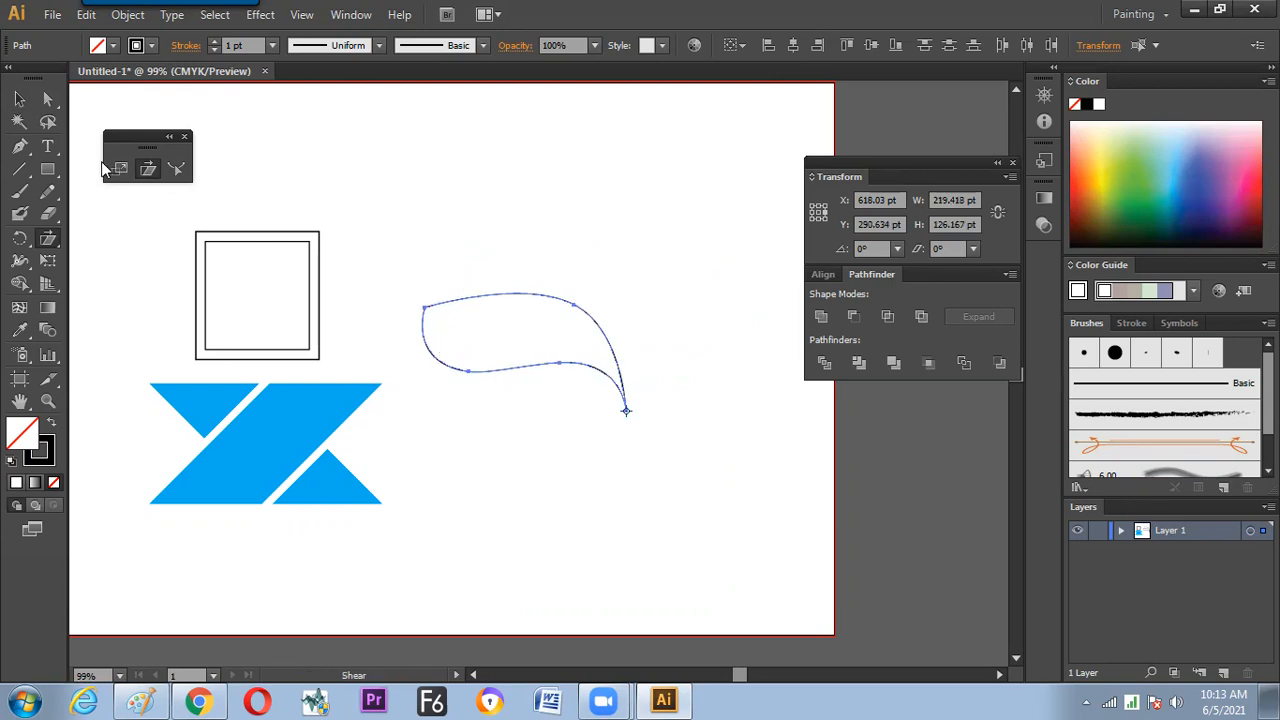
# Detach the Rotate and Reflect tool group, and reflect a mirrored copy of the wing across its lower tip
pyautogui.click(19, 238)
pyautogui.moveTo(19, 238); pyautogui.dragTo(166, 248)
pyautogui.moveTo(52, 254); pyautogui.dragTo(143, 213)
pyautogui.click(166, 244)
pyautogui.click(626, 411)
pyautogui.moveTo(626, 411)
pyautogui.mouseDown()
pyautogui.moveTo(594, 340)
pyautogui.moveTo(651, 366)
pyautogui.moveTo(637, 397)
pyautogui.mouseUp()
# Select both wings, scale them down slightly together, and deselect them
pyautogui.press('v')
pyautogui.moveTo(622, 462); pyautogui.dragTo(515, 453)
pyautogui.keyDown('shift'); pyautogui.click(515, 372); pyautogui.keyUp('shift')
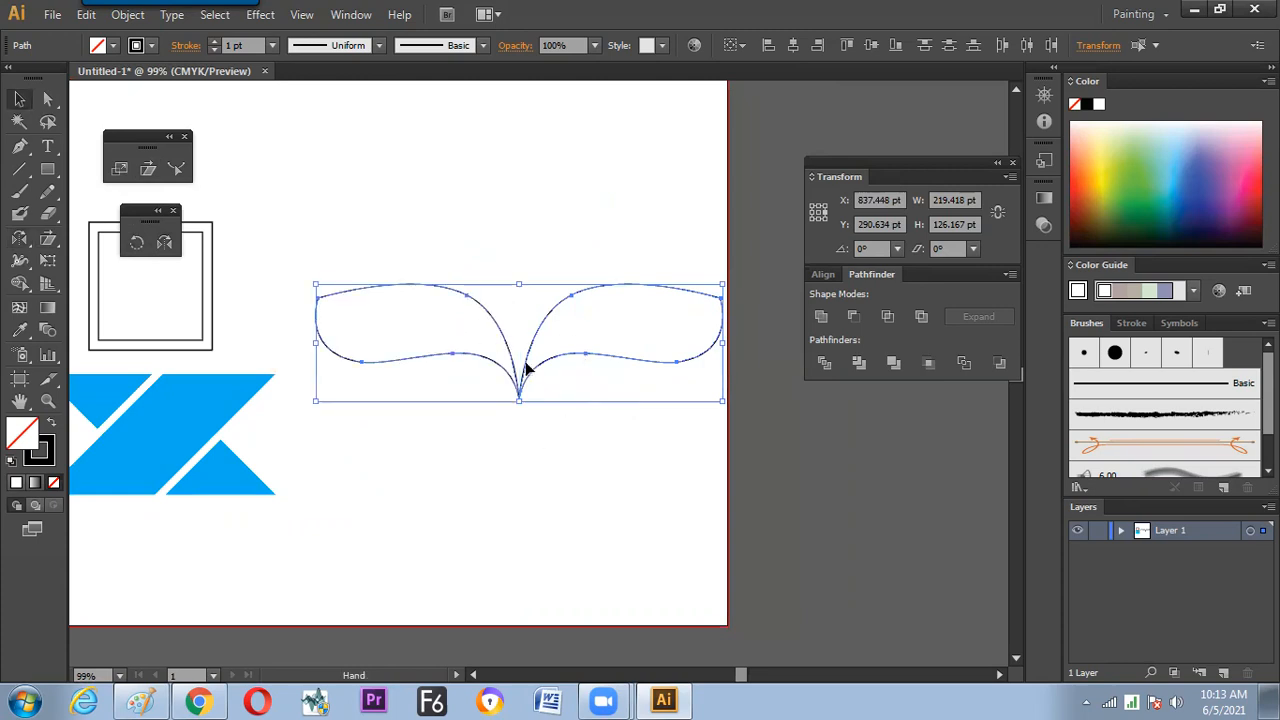
pyautogui.moveTo(531, 373); pyautogui.dragTo(499, 370)
pyautogui.moveTo(691, 284); pyautogui.dragTo(661, 291)
pyautogui.click(568, 461)
pyautogui.moveTo(482, 459); pyautogui.dragTo(512, 440)
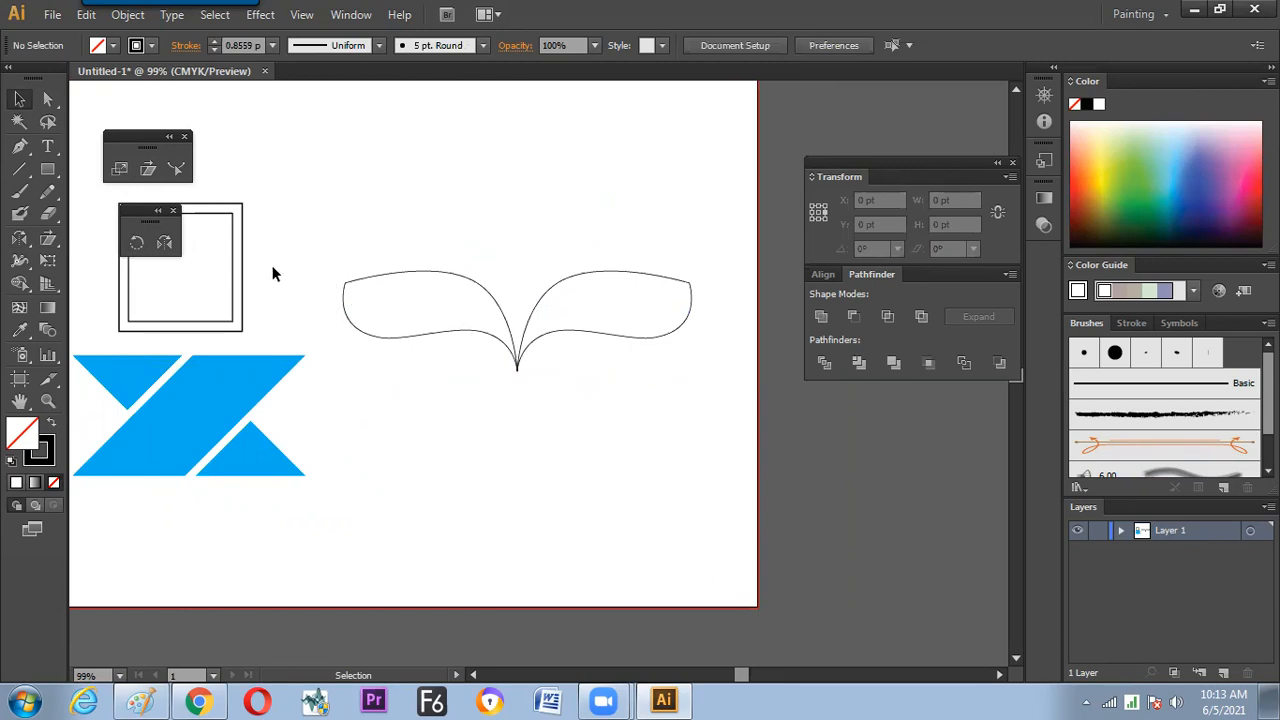
# Join the two curves of the left wing into one closed outline
pyautogui.click(346, 342)
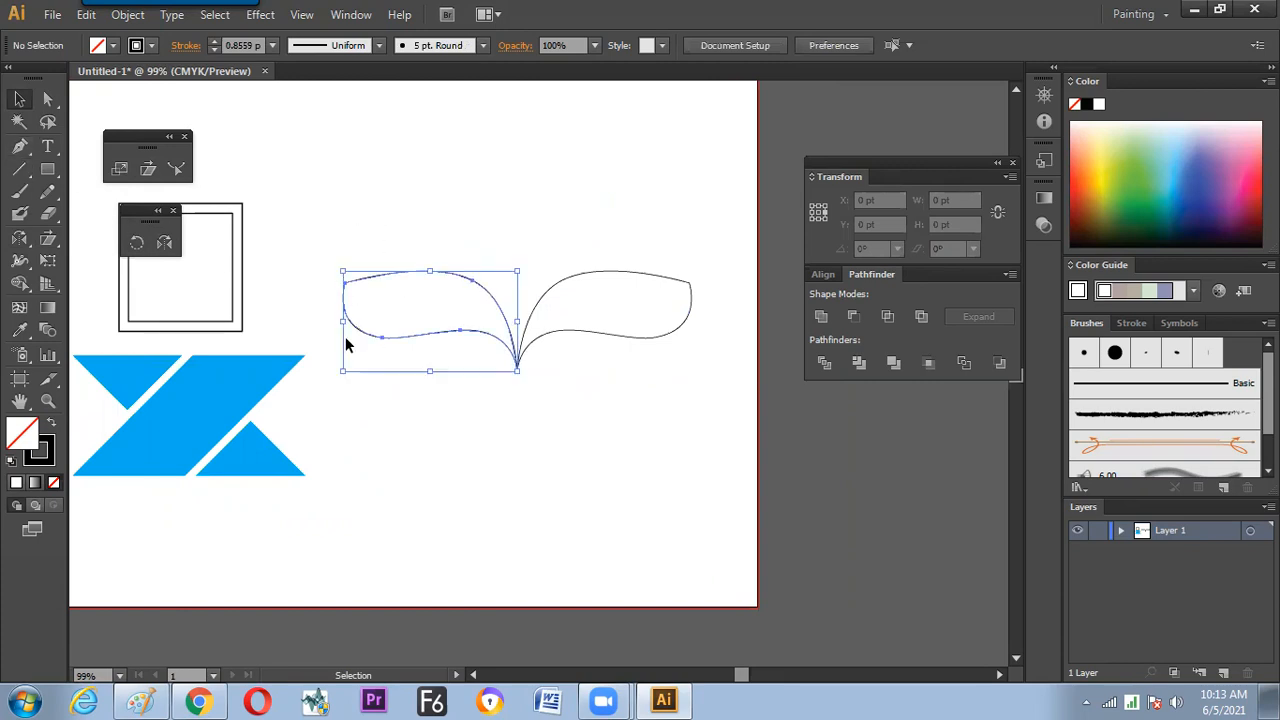
pyautogui.rightClick(446, 304)
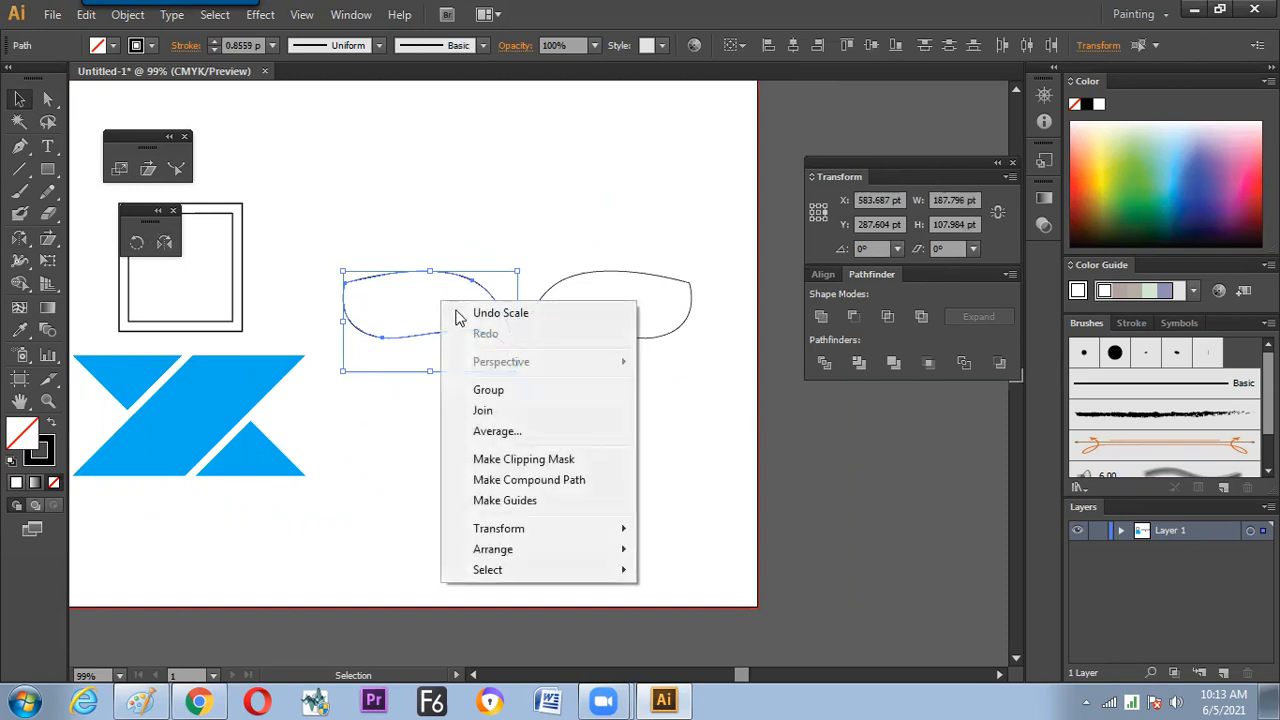
pyautogui.click(486, 411)
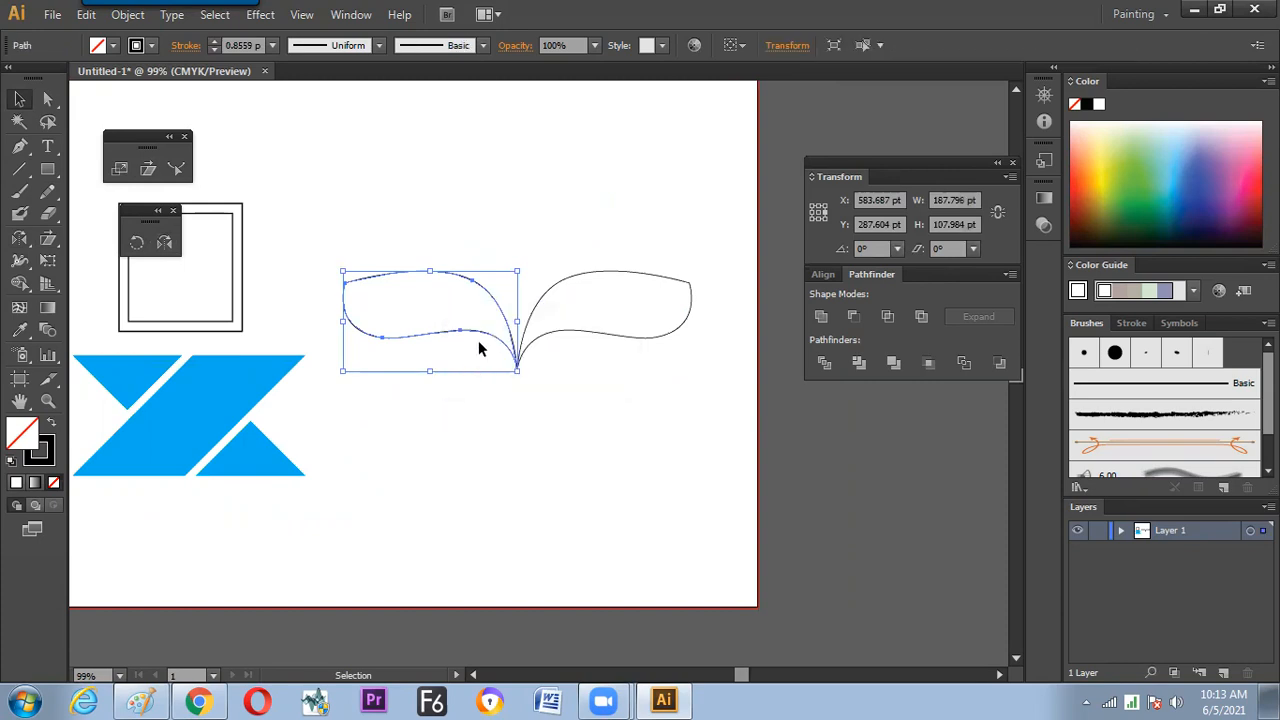
# Draw a slanted line about 75 pt wide and 26 pt high across the left wing's outer tip, and reshape it into a slight curve
pyautogui.click(20, 169)
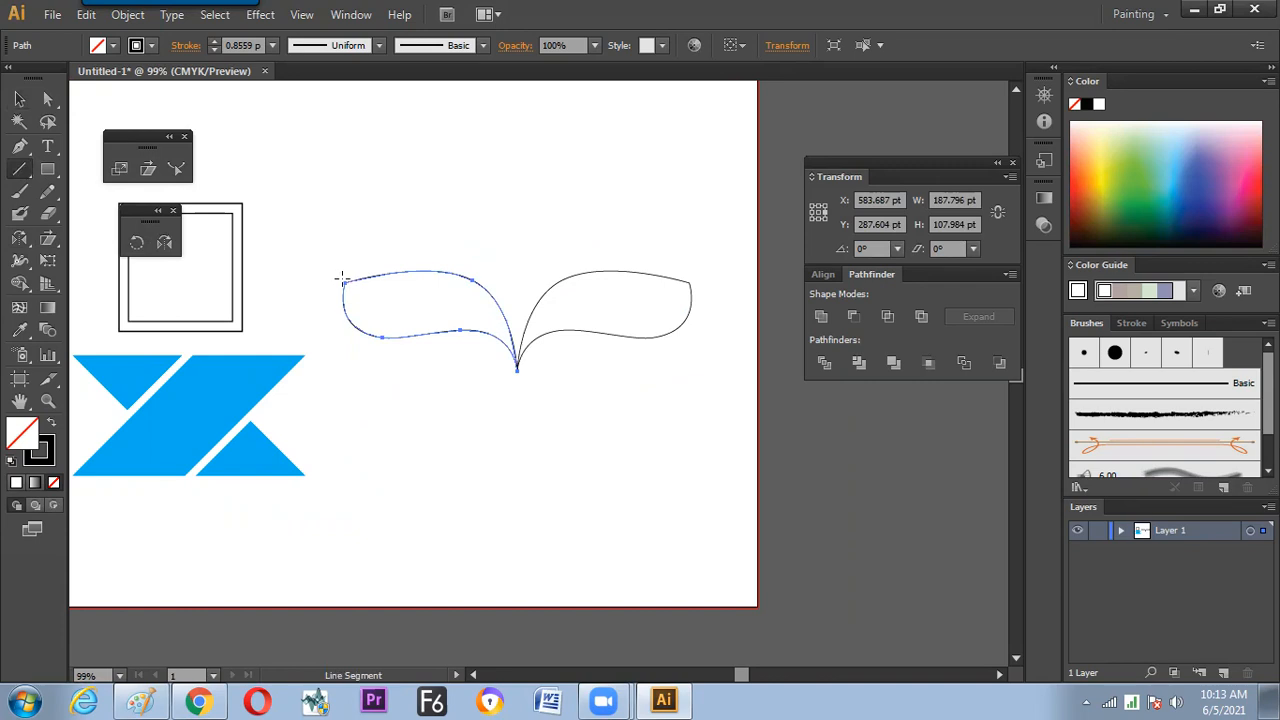
pyautogui.moveTo(331, 273); pyautogui.dragTo(398, 297)
pyautogui.moveTo(371, 346); pyautogui.dragTo(402, 297)
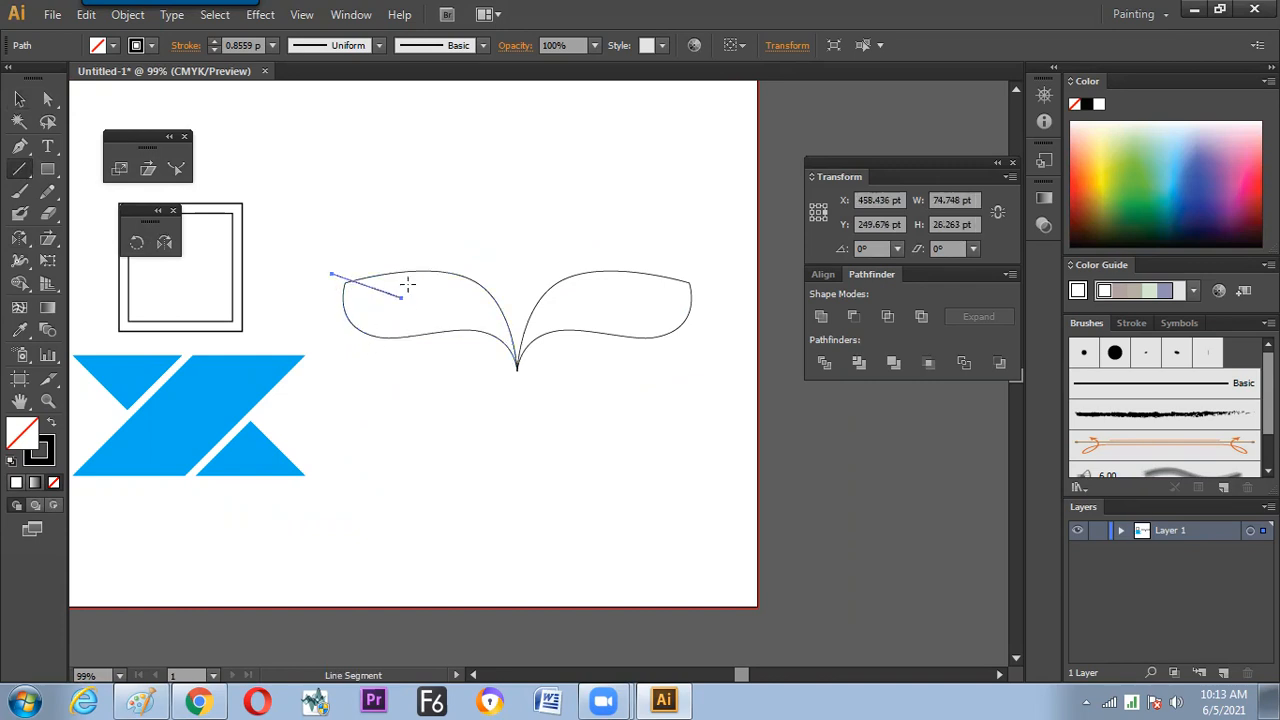
pyautogui.click(176, 168)
pyautogui.moveTo(369, 289); pyautogui.dragTo(348, 287)
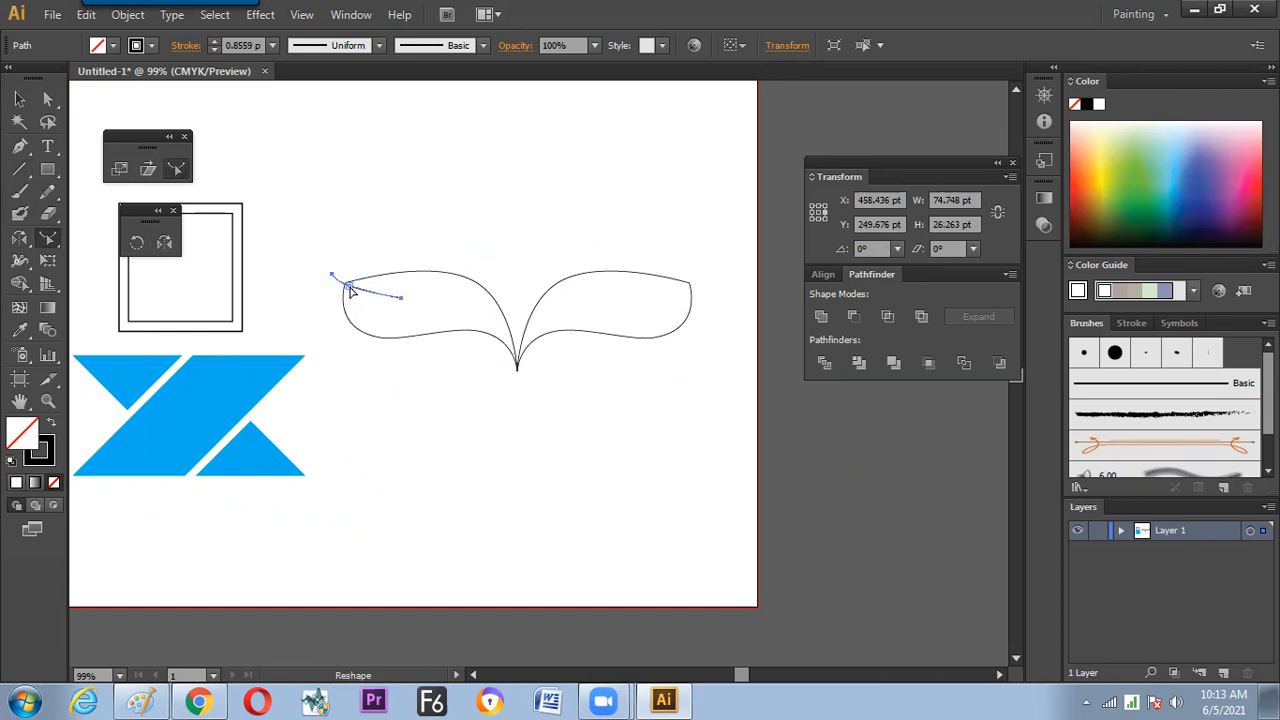
# Create a rotated copy of the short curve about its inner end so the pair forms a narrow wedge
pyautogui.click(19, 98)
pyautogui.click(330, 158)
pyautogui.moveTo(400, 271); pyautogui.dragTo(326, 294)
pyautogui.hotkey('ctrl', 'c')
pyautogui.click(47, 98)
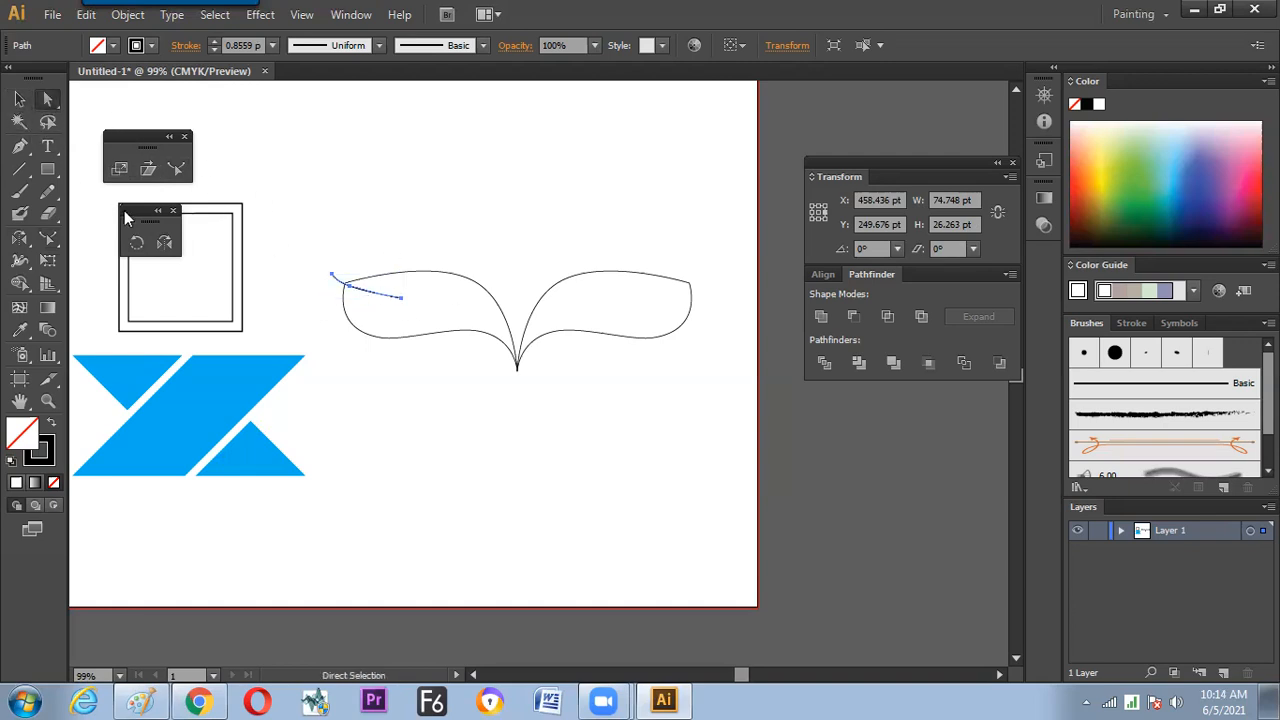
pyautogui.click(136, 242)
pyautogui.click(398, 297)
pyautogui.moveTo(346, 280); pyautogui.dragTo(330, 302)
pyautogui.click(19, 98)
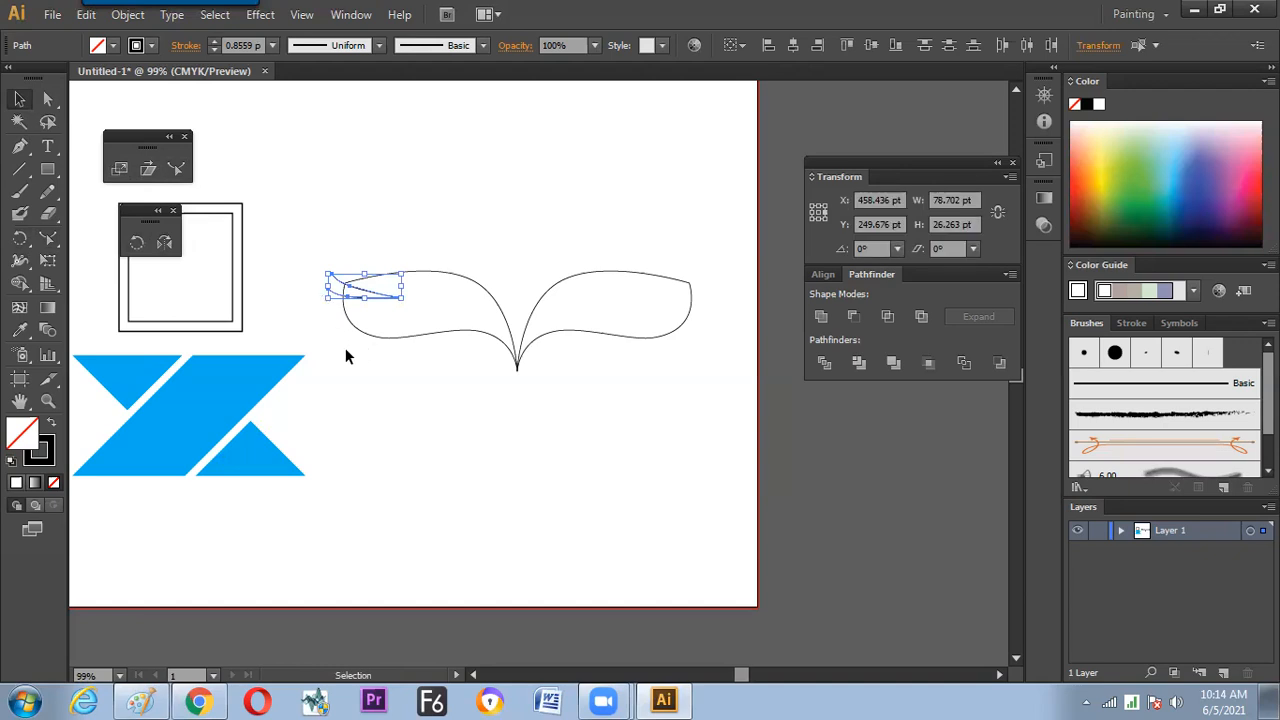
# Join the two short curves into one wedge path, and place a duplicate wedge directly below it
pyautogui.moveTo(329, 303); pyautogui.dragTo(329, 303)
pyautogui.moveTo(322, 249); pyautogui.dragTo(334, 301)
pyautogui.rightClick(324, 316)
pyautogui.click(372, 420)
pyautogui.moveTo(338, 298); pyautogui.dragTo(340, 314)
pyautogui.click(349, 386)
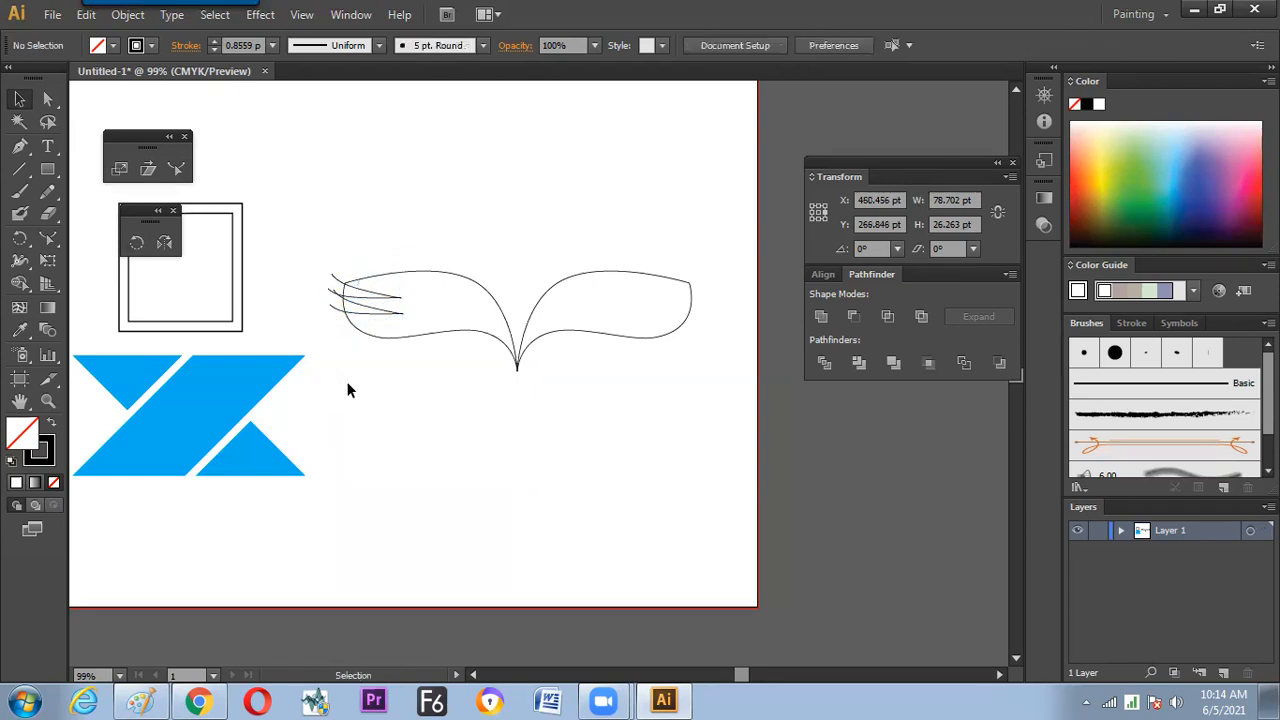
# Scale the lower wedge down to about 72 pt wide, narrow both wedges together, and adjust the upper wedge's position on the wing tip
pyautogui.click(399, 318)
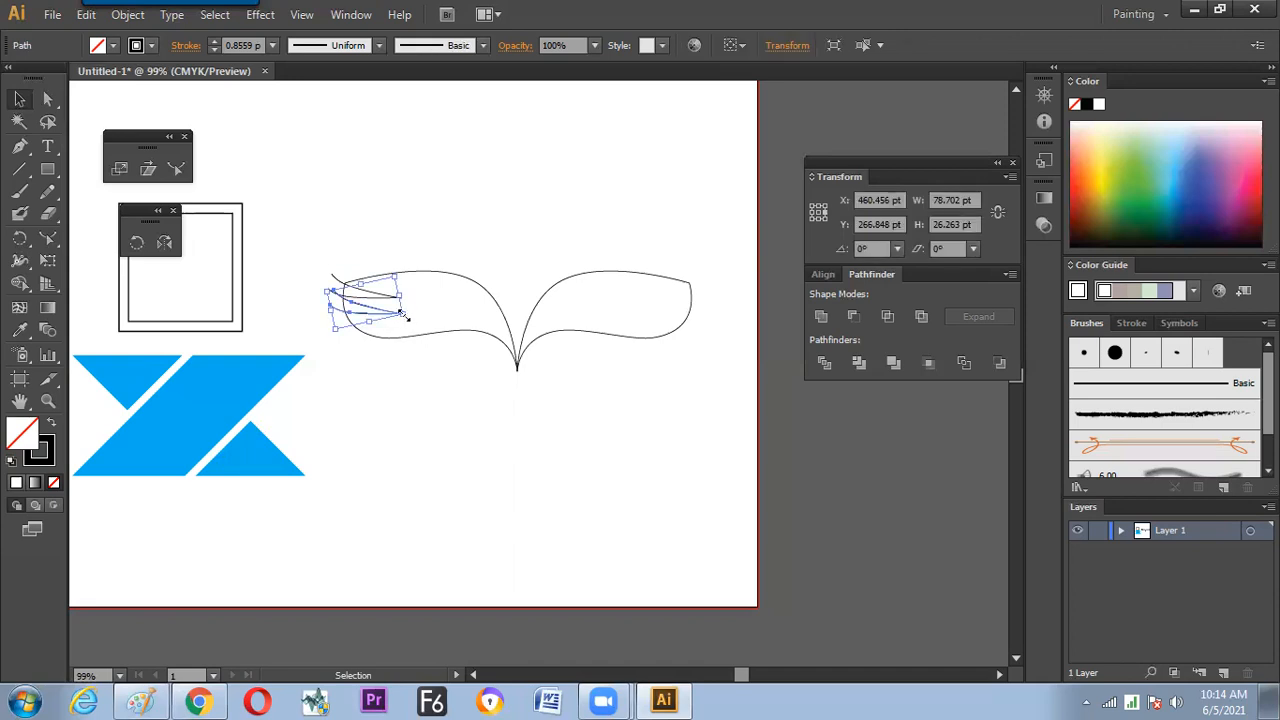
pyautogui.click(390, 380)
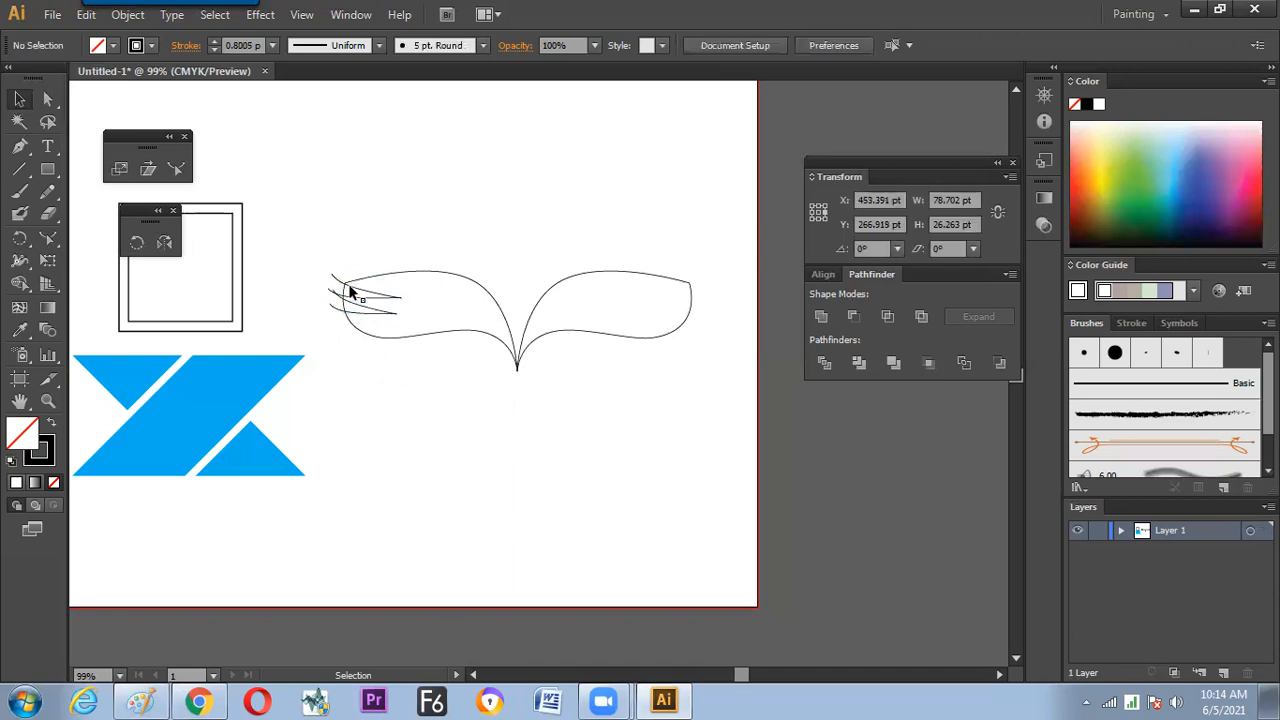
pyautogui.click(394, 315)
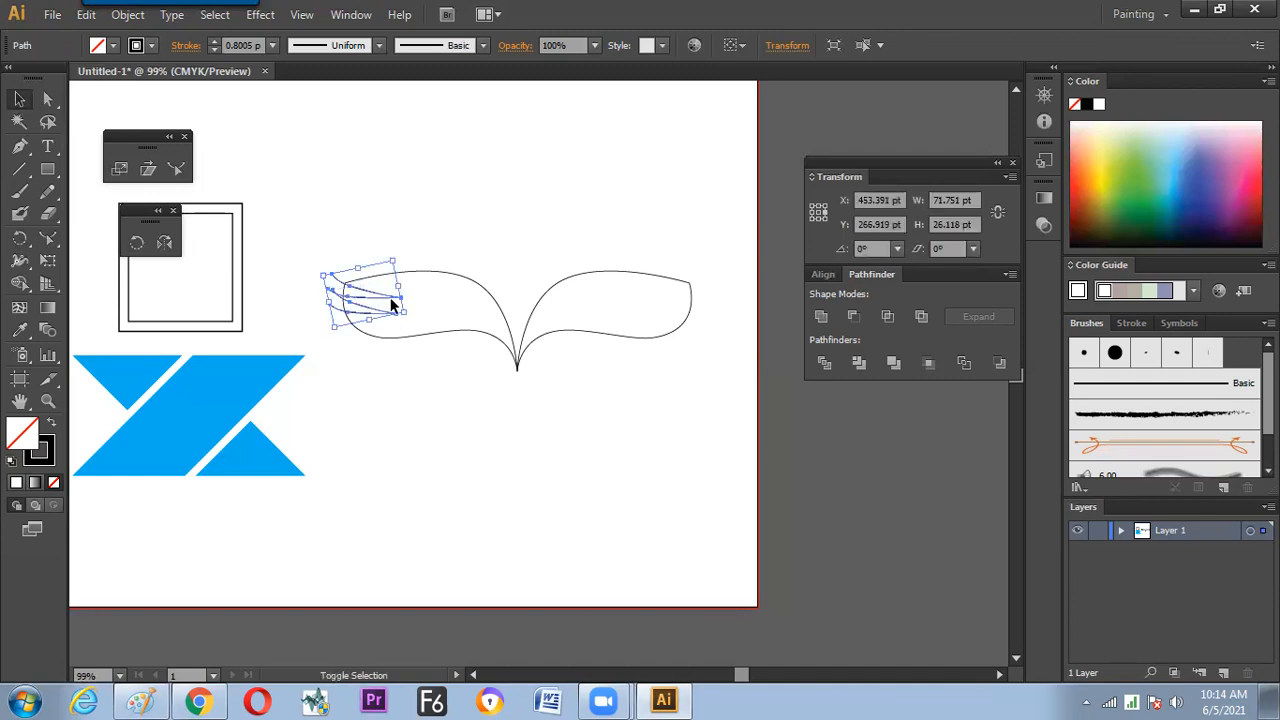
pyautogui.moveTo(398, 286); pyautogui.dragTo(384, 289)
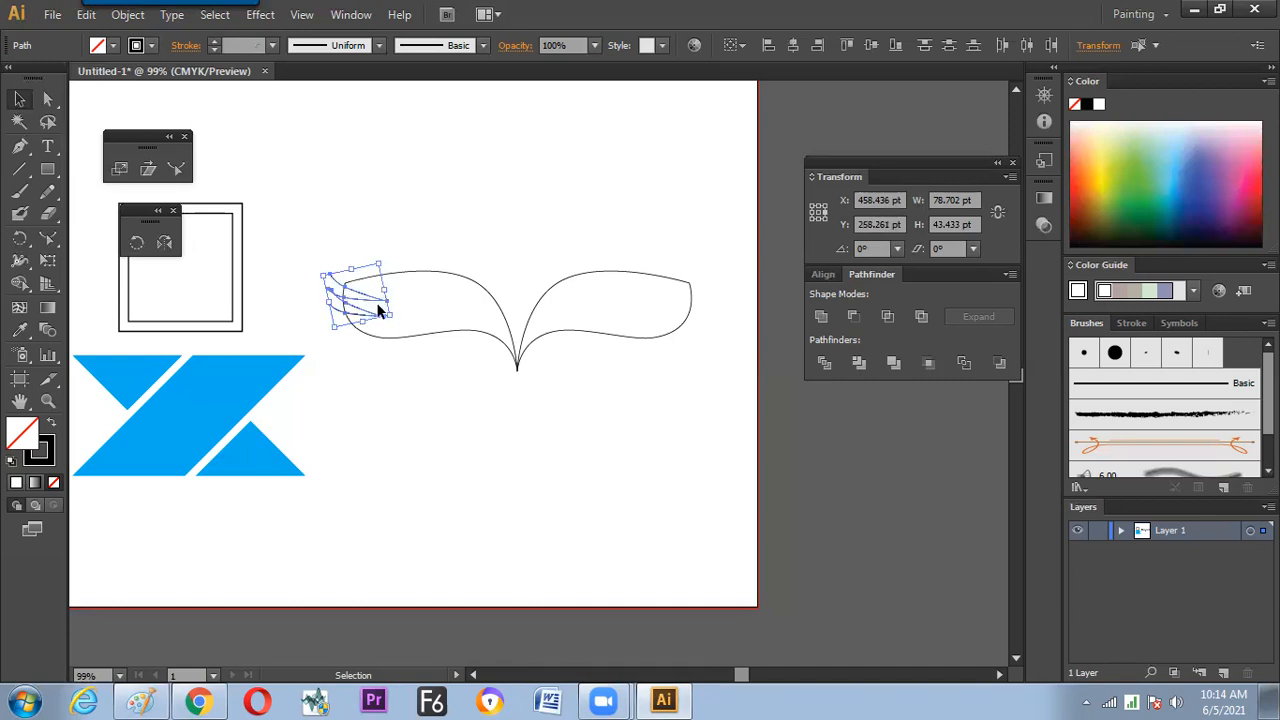
pyautogui.click(356, 383)
pyautogui.moveTo(329, 321); pyautogui.dragTo(337, 290)
pyautogui.click(346, 376)
pyautogui.click(375, 382)
# Cut the left wing with the upper wedge using Divide Objects Below, and move the cut-out piece above the wing
pyautogui.click(390, 308)
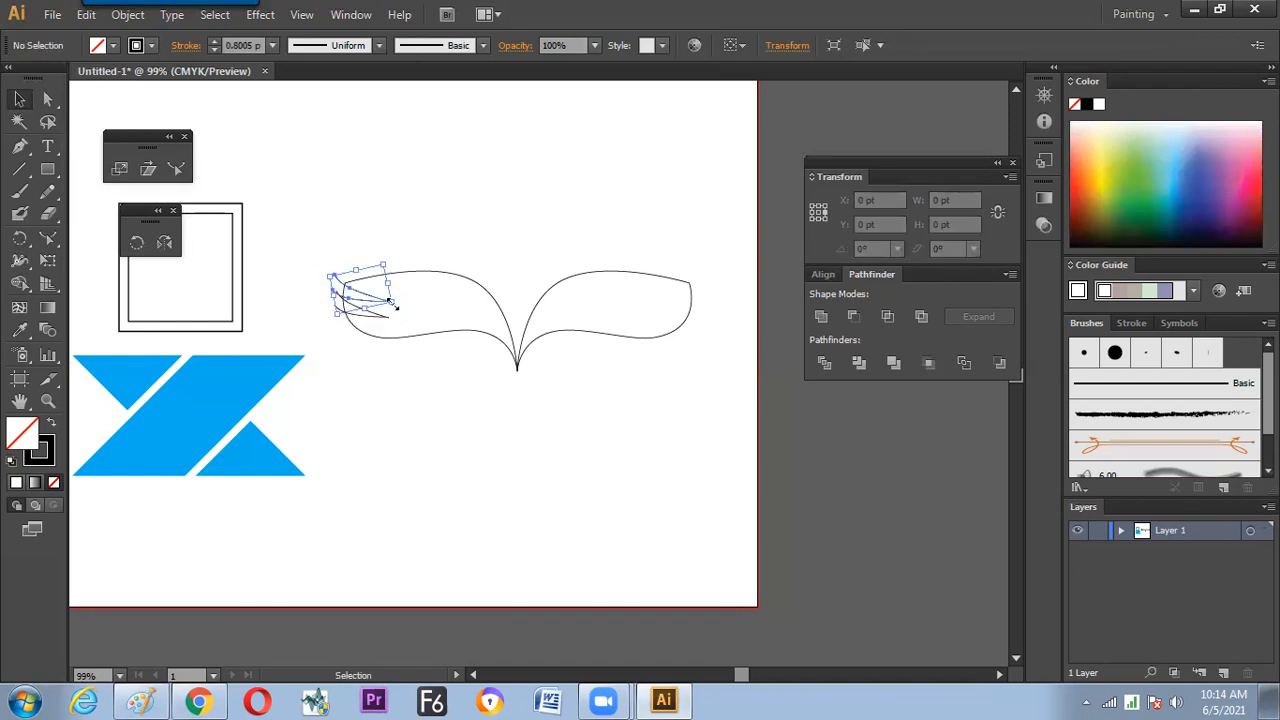
pyautogui.click(128, 15)
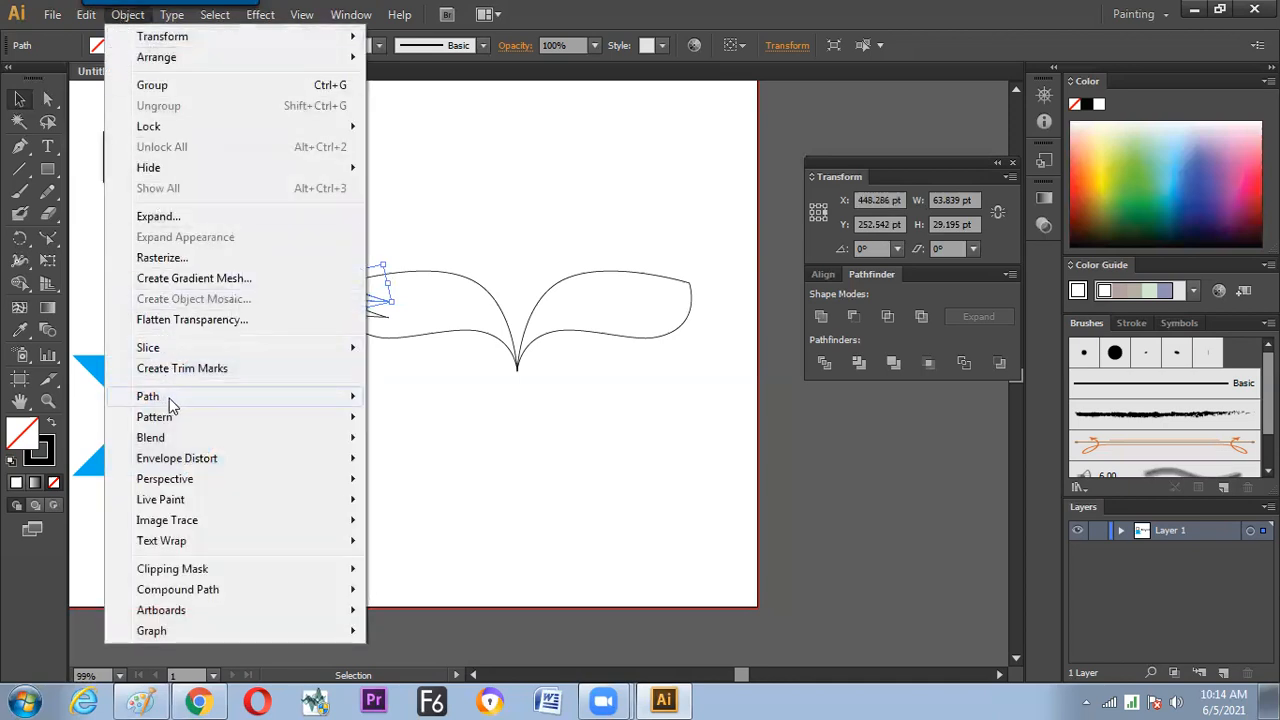
pyautogui.moveTo(166, 397)
pyautogui.click(445, 556)
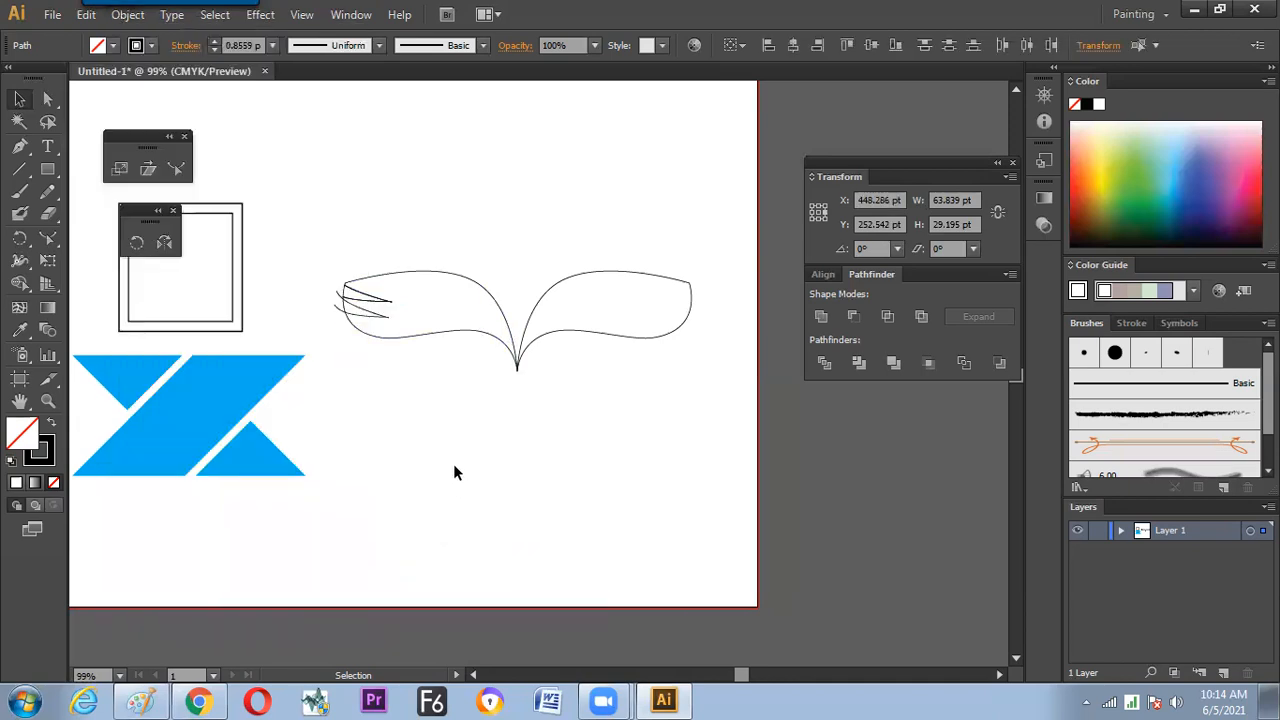
pyautogui.moveTo(346, 292); pyautogui.dragTo(339, 188)
pyautogui.click(365, 531)
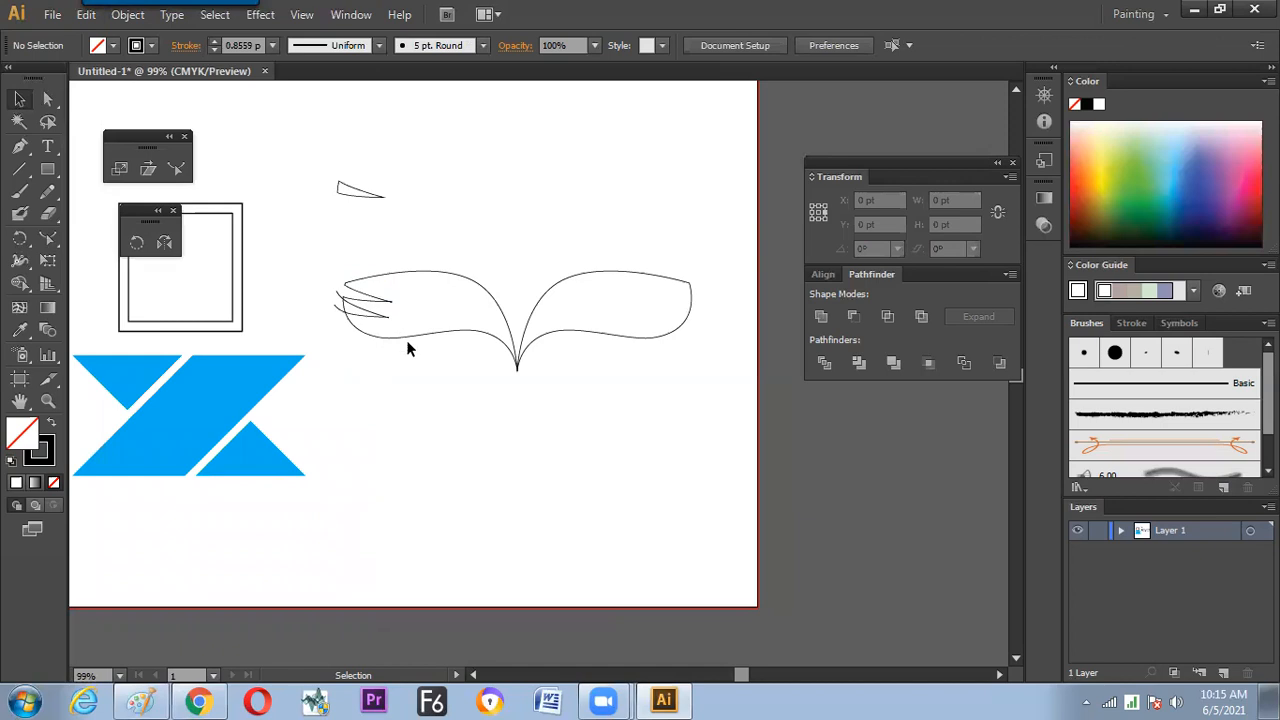
# Cut the wing with the lower wedge in the same way, and move its cut-out piece above the wing
pyautogui.click(387, 317)
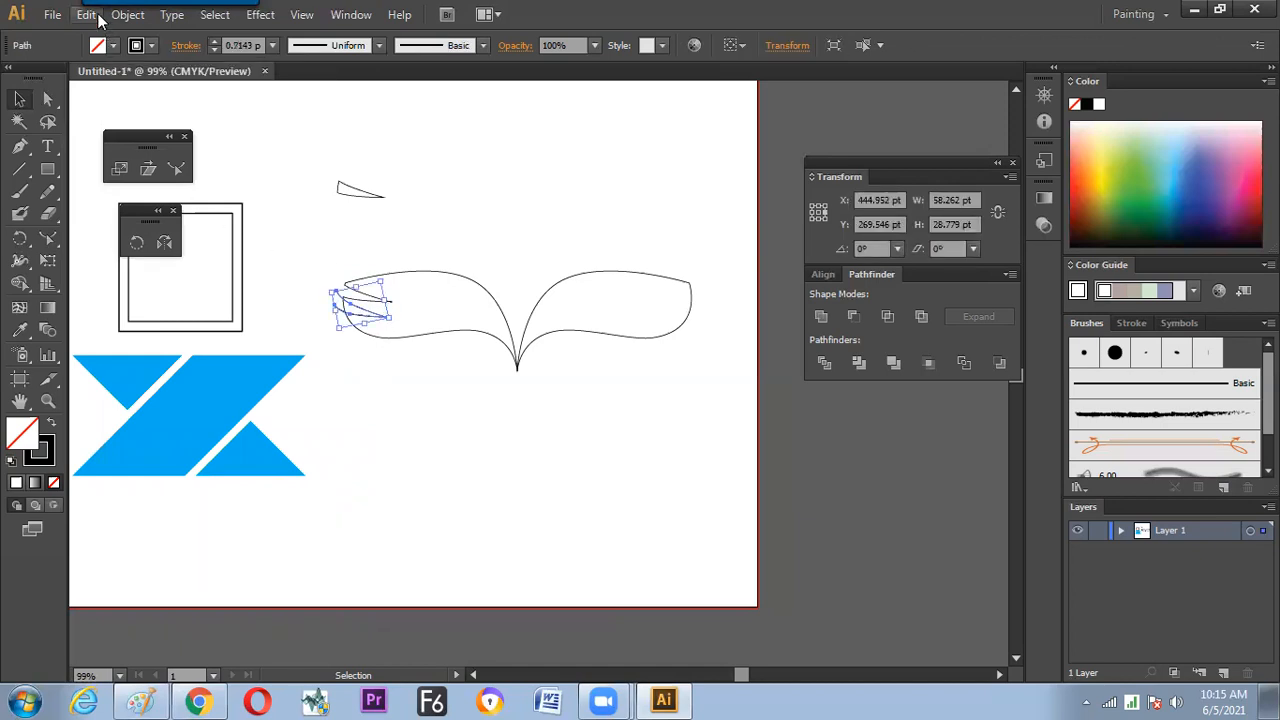
pyautogui.click(97, 16)
pyautogui.moveTo(128, 14)
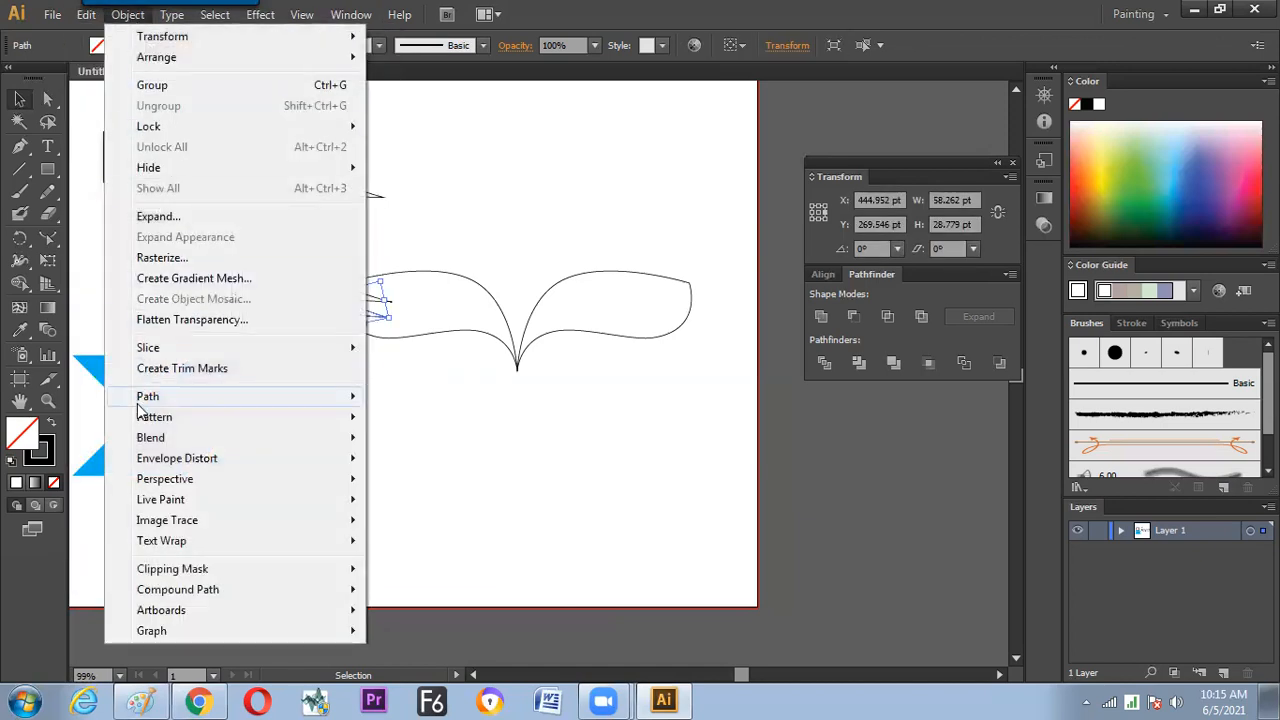
pyautogui.moveTo(147, 400)
pyautogui.click(423, 437)
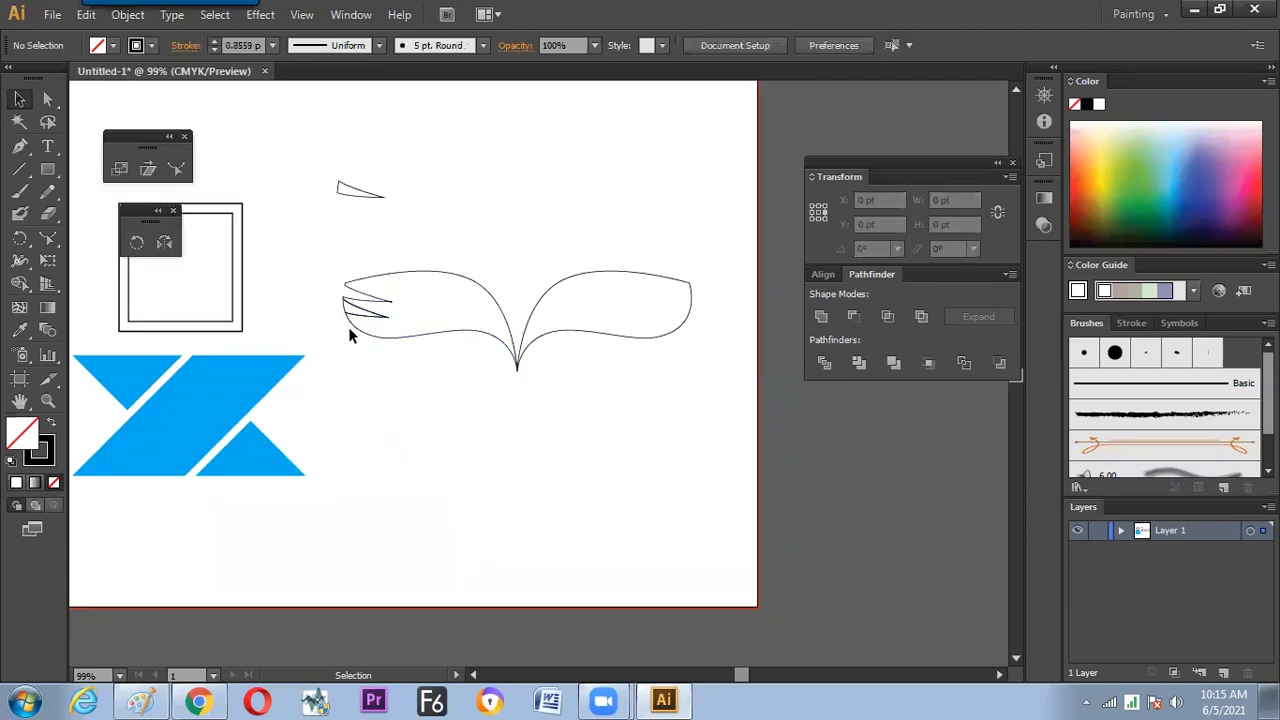
pyautogui.moveTo(345, 311); pyautogui.dragTo(358, 153)
# Delete the mirrored right wing, leaving the notched left wing and the two cut-out pieces
pyautogui.hotkey('ctrl', 'z')
pyautogui.click(350, 419)
pyautogui.click(389, 458)
pyautogui.click(522, 352)
pyautogui.press('Delete')
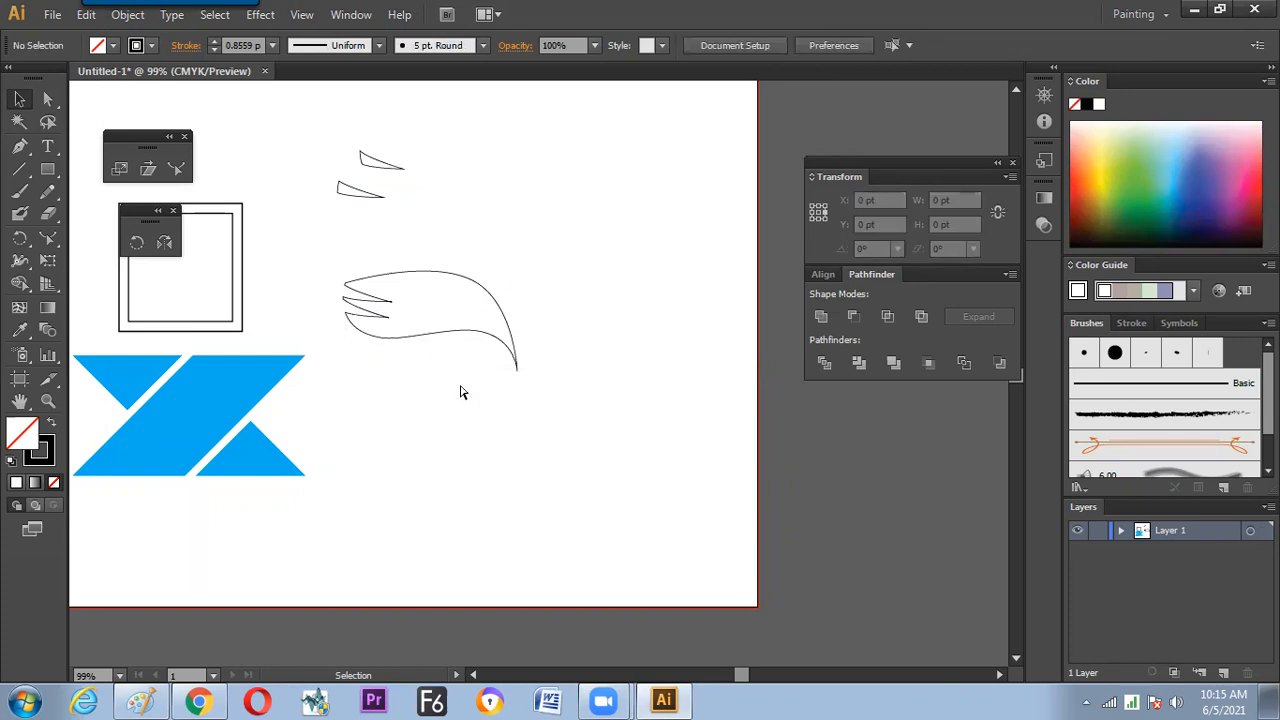
# Draw a circle about 93 pt in diameter over the wing's inner end as the bird's head
pyautogui.hotkey('ctrl', '+')
pyautogui.moveTo(378, 371)
pyautogui.mouseDown()
pyautogui.moveTo(406, 411)
pyautogui.moveTo(346, 404)
pyautogui.mouseUp()
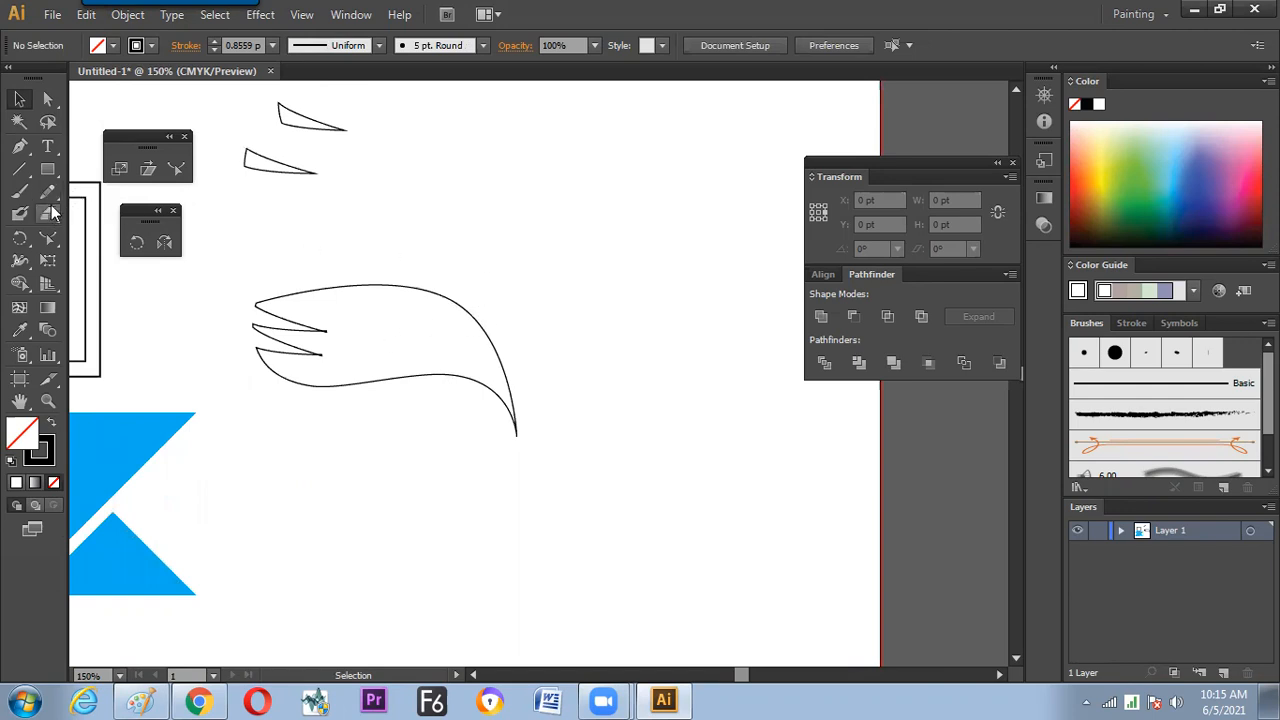
pyautogui.moveTo(47, 169); pyautogui.dragTo(118, 214)
pyautogui.moveTo(528, 322); pyautogui.dragTo(606, 375)
pyautogui.press('v')
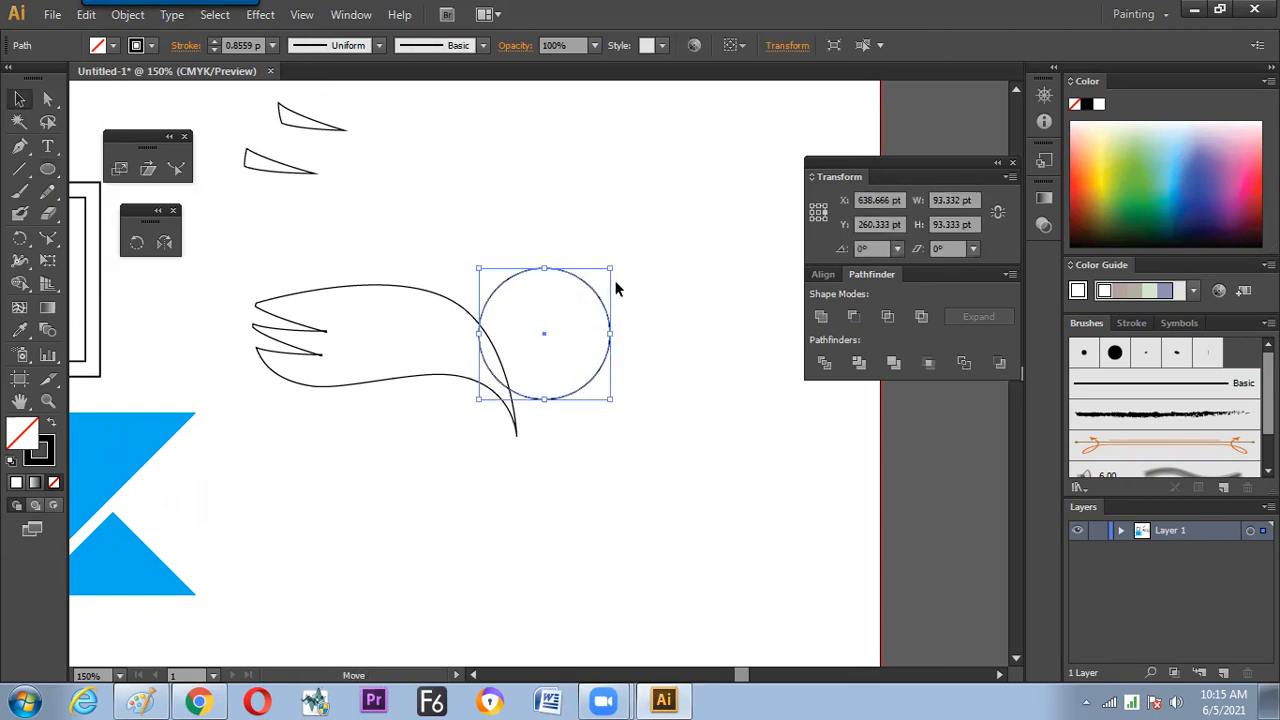
# Scale the head circle down, position it over the neck, and unite it with the wing shape
pyautogui.moveTo(612, 268); pyautogui.dragTo(450, 368)
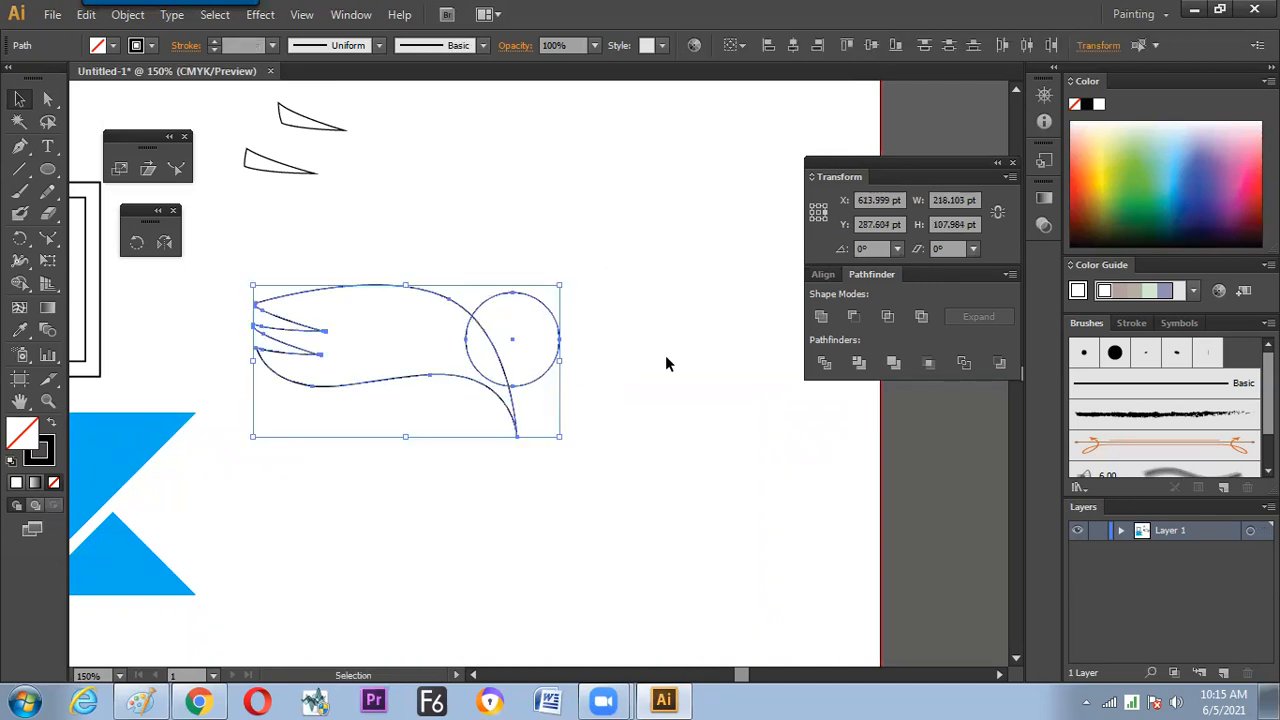
pyautogui.click(818, 318)
pyautogui.click(658, 486)
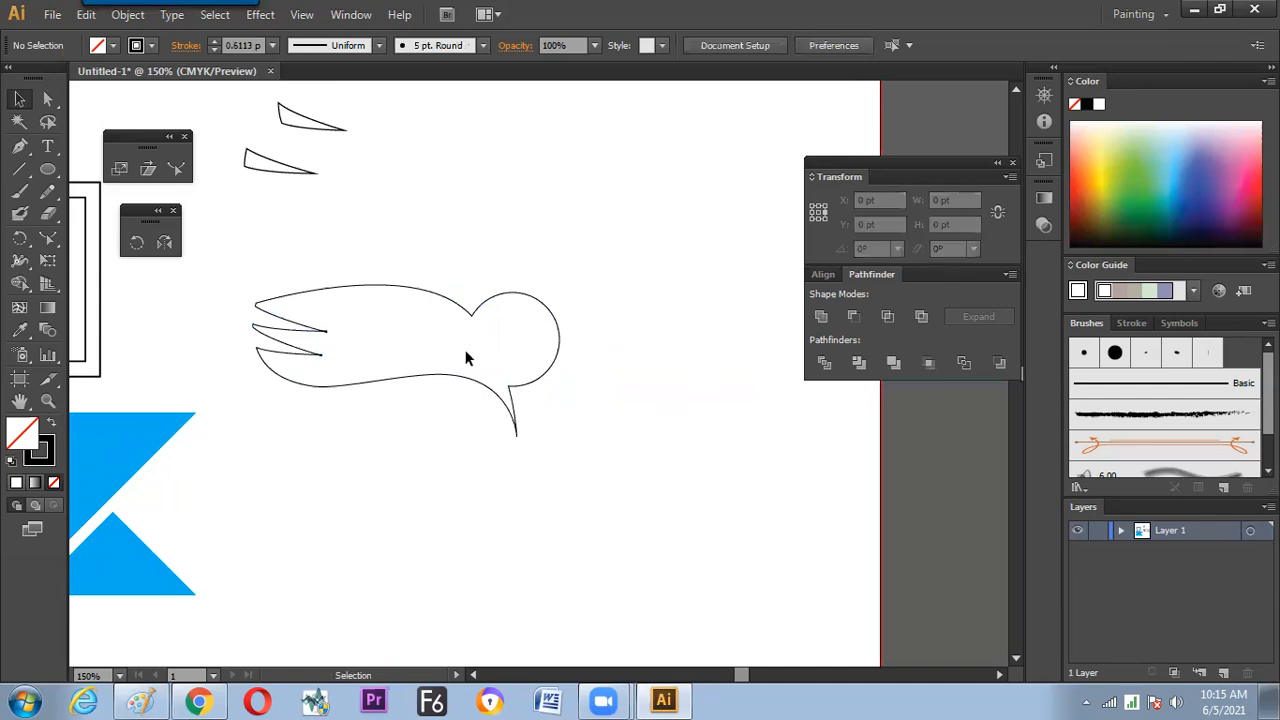
# Move the higher cut-out wedge beside the head, reflect it, and place it against the head as the upper beak
pyautogui.click(475, 320)
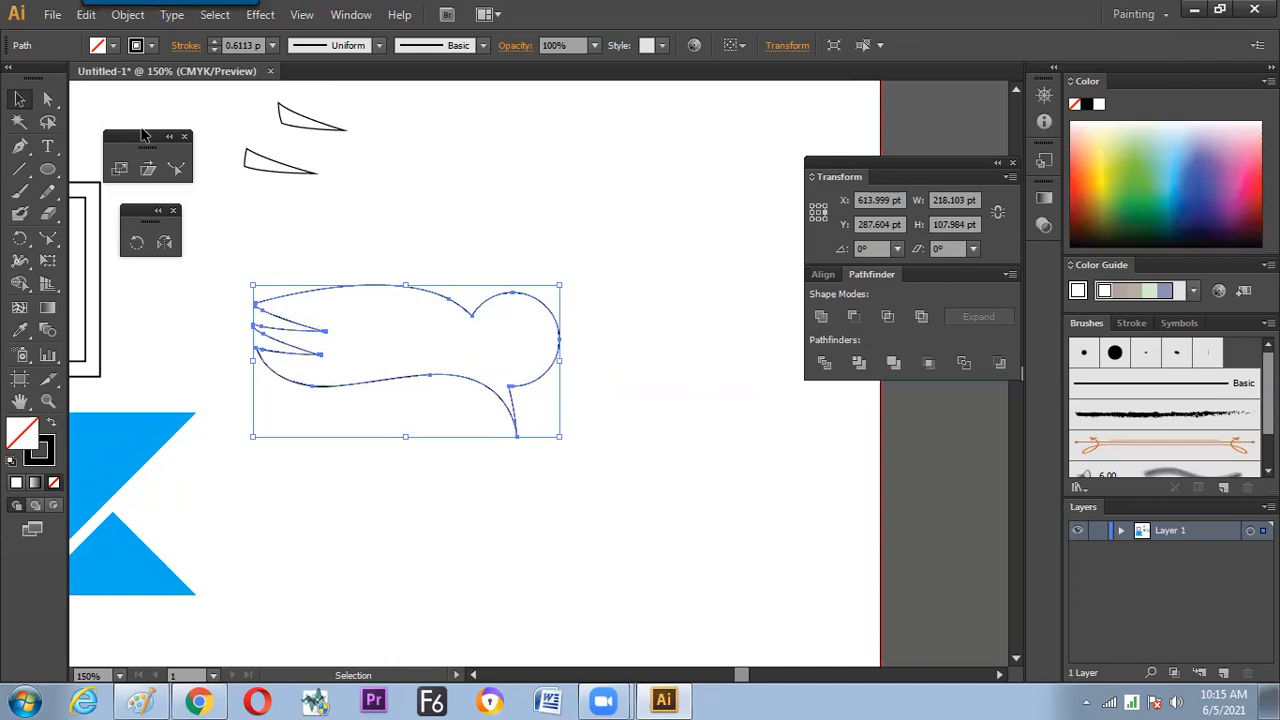
pyautogui.moveTo(298, 119); pyautogui.dragTo(607, 350)
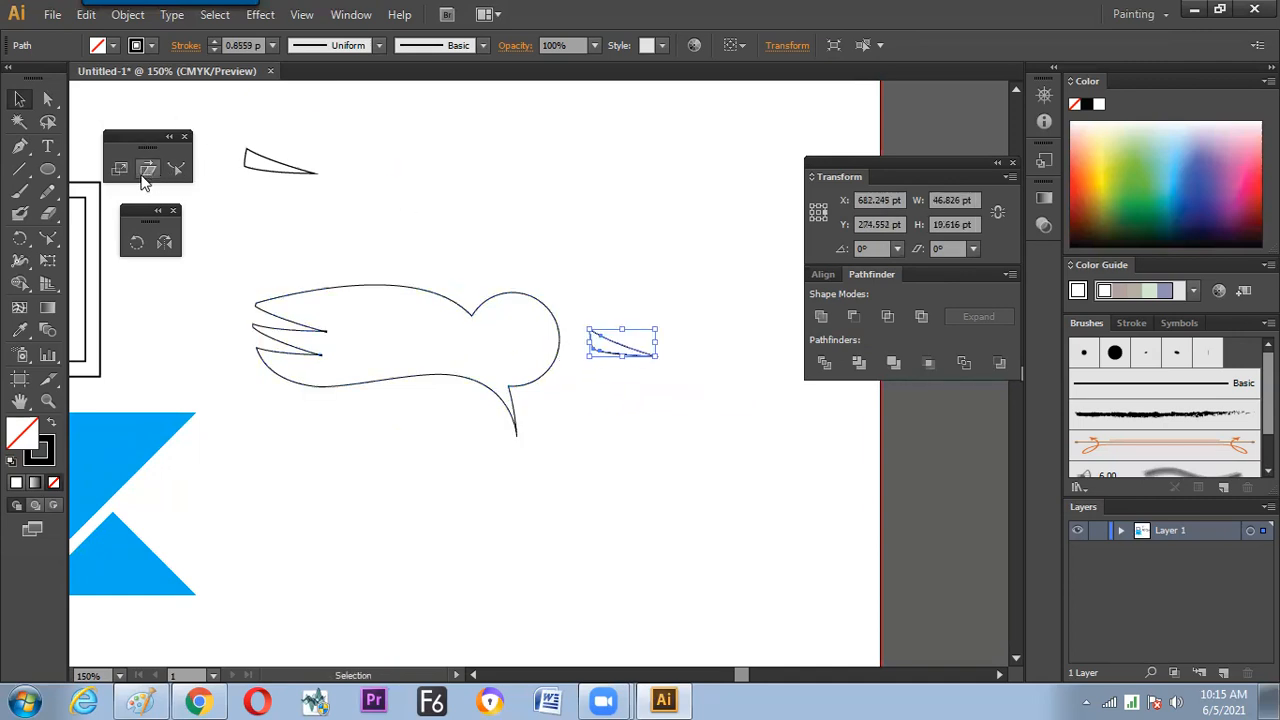
pyautogui.click(164, 241)
pyautogui.click(622, 353)
pyautogui.moveTo(611, 366); pyautogui.dragTo(577, 351)
pyautogui.press('v')
pyautogui.click(584, 392)
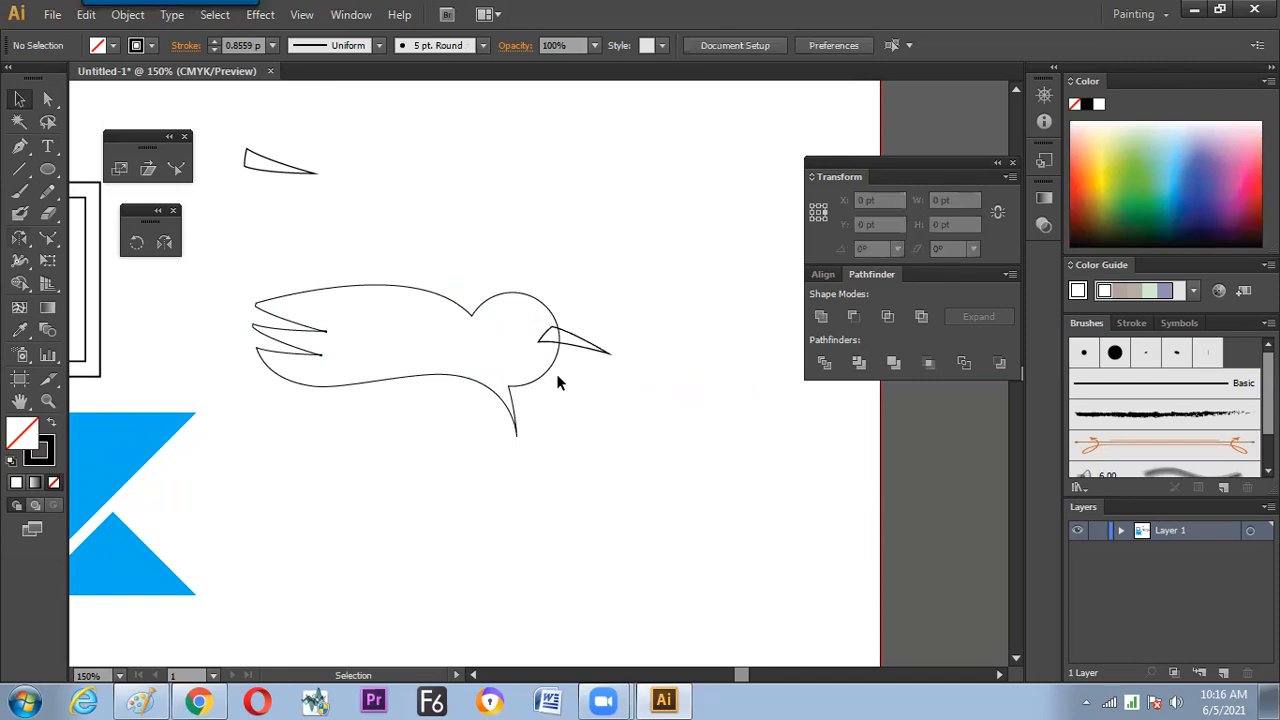
# Place the remaining cut-out wedge under the upper beak as the lower beak, and unite both with the bird's body
pyautogui.click(580, 346)
pyautogui.moveTo(279, 171); pyautogui.dragTo(560, 367)
pyautogui.click(612, 420)
pyautogui.moveTo(616, 317); pyautogui.dragTo(250, 440)
pyautogui.click(821, 316)
pyautogui.click(684, 492)
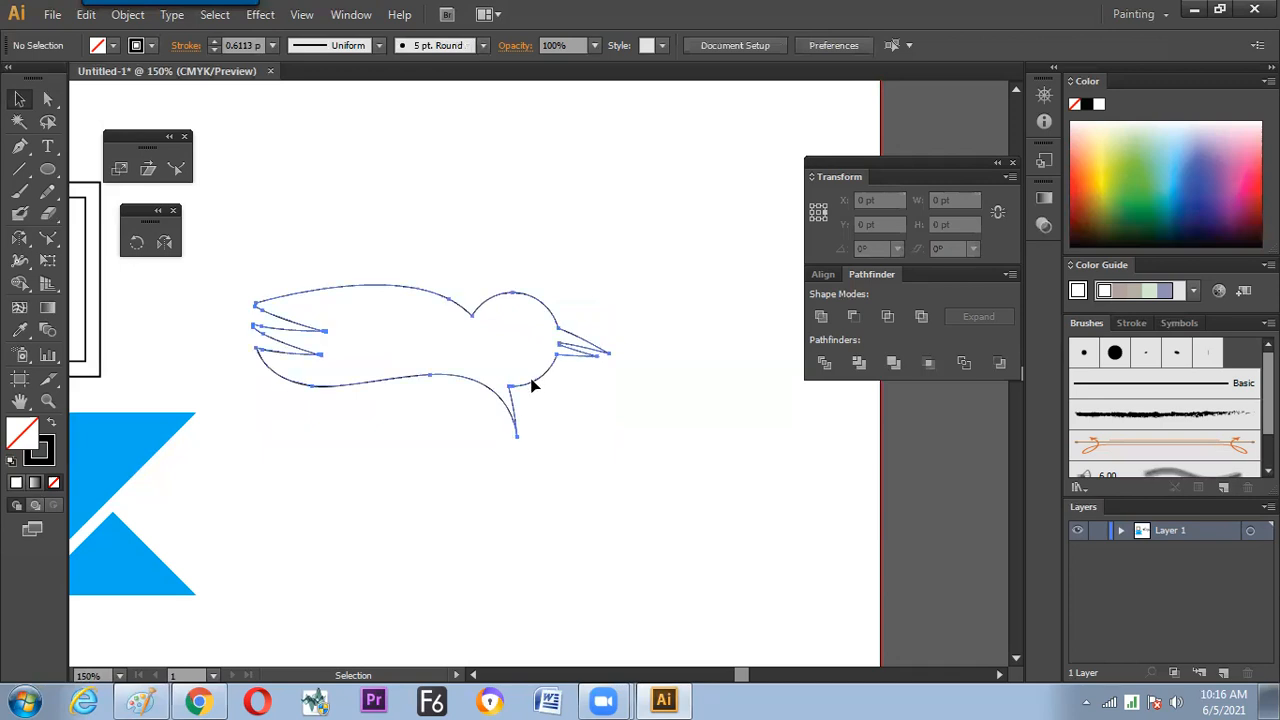
# Select only the anchor points of the head, beak and lower spike, and scale them down toward the neck
pyautogui.click(532, 385)
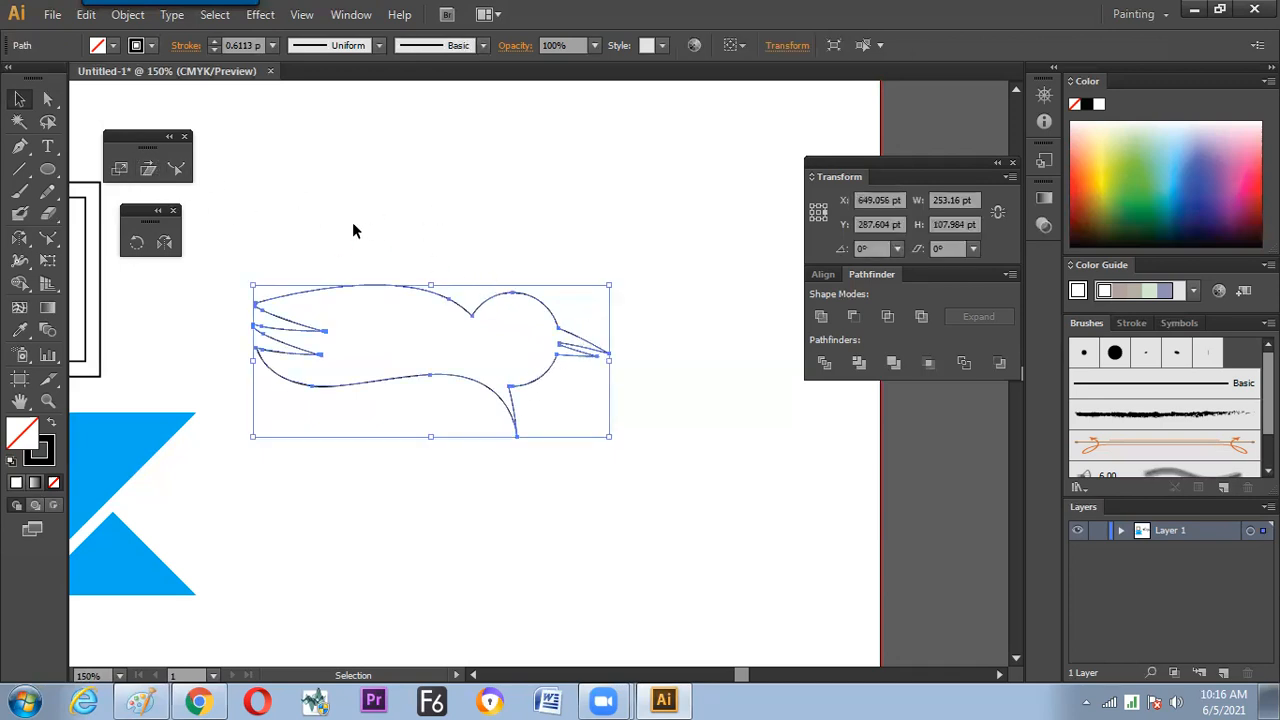
pyautogui.click(47, 99)
pyautogui.moveTo(481, 261); pyautogui.dragTo(634, 450)
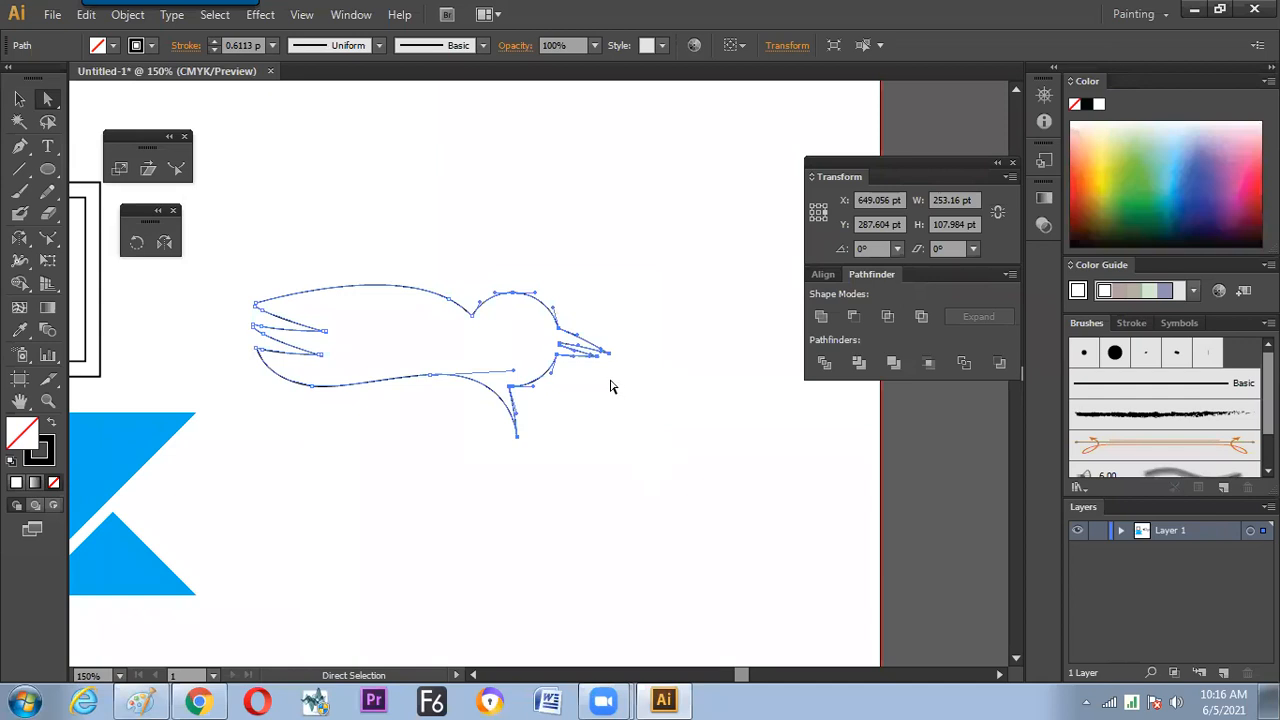
pyautogui.moveTo(466, 264); pyautogui.dragTo(634, 486)
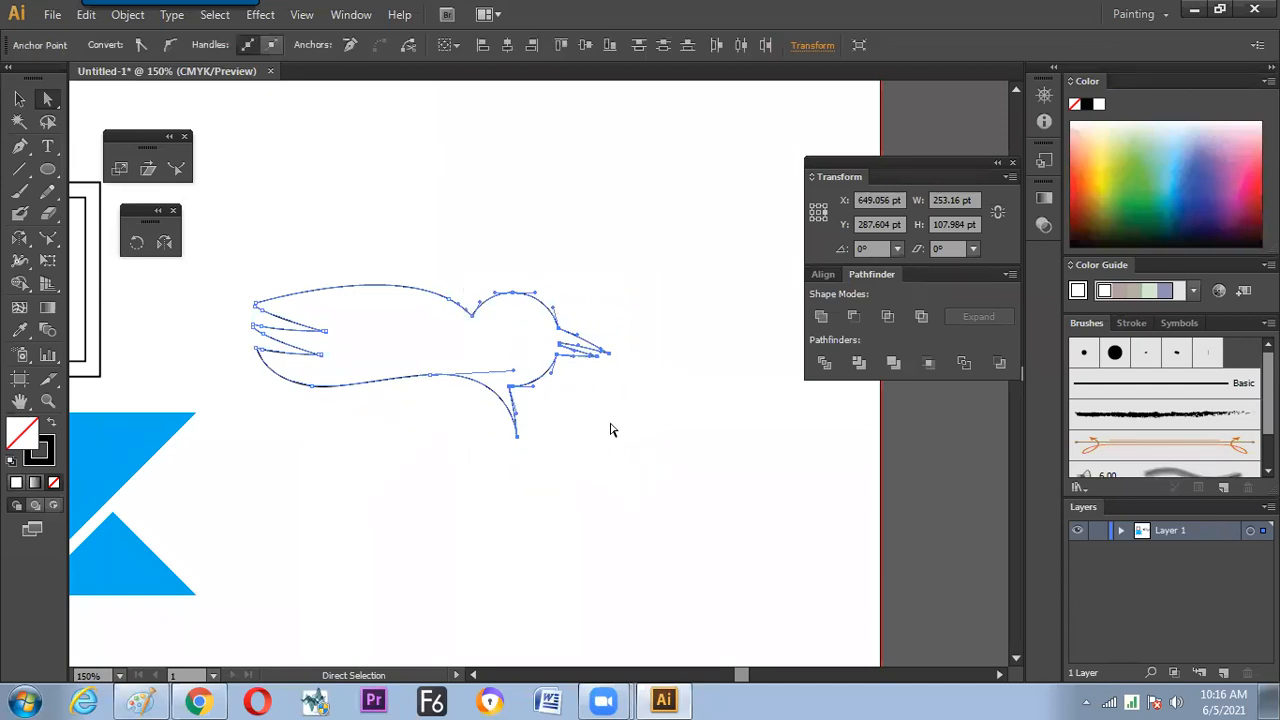
pyautogui.click(119, 168)
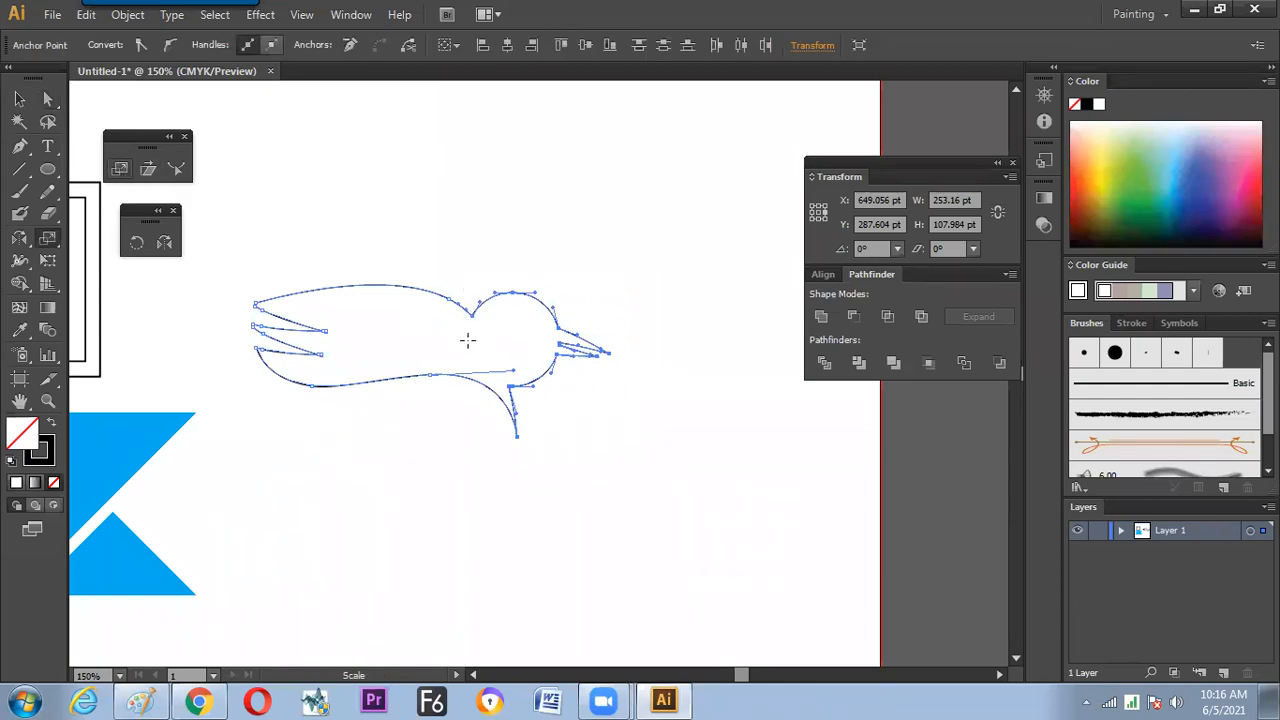
pyautogui.moveTo(574, 363)
pyautogui.mouseDown()
pyautogui.moveTo(555, 350)
pyautogui.moveTo(563, 364)
pyautogui.mouseUp()
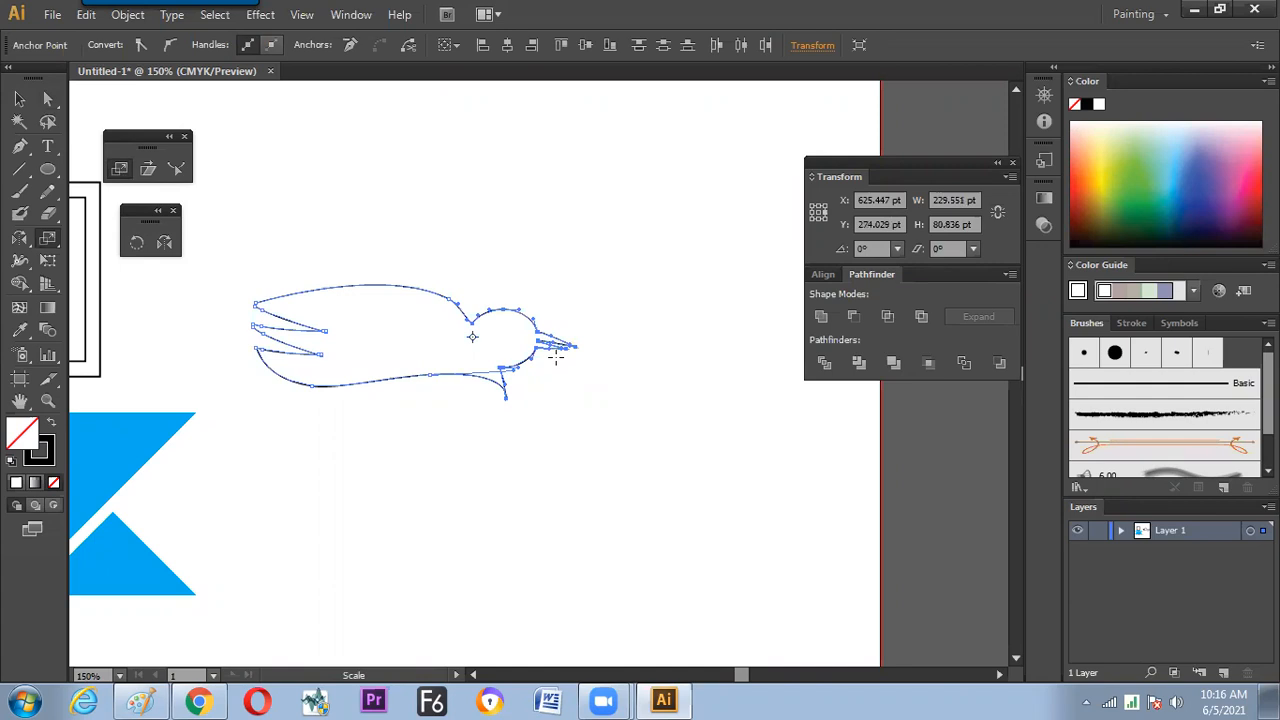
# Rotate the selected head and beak points slightly downward about the notch at the back of the neck
pyautogui.click(136, 242)
pyautogui.click(475, 323)
pyautogui.moveTo(554, 345); pyautogui.dragTo(533, 384)
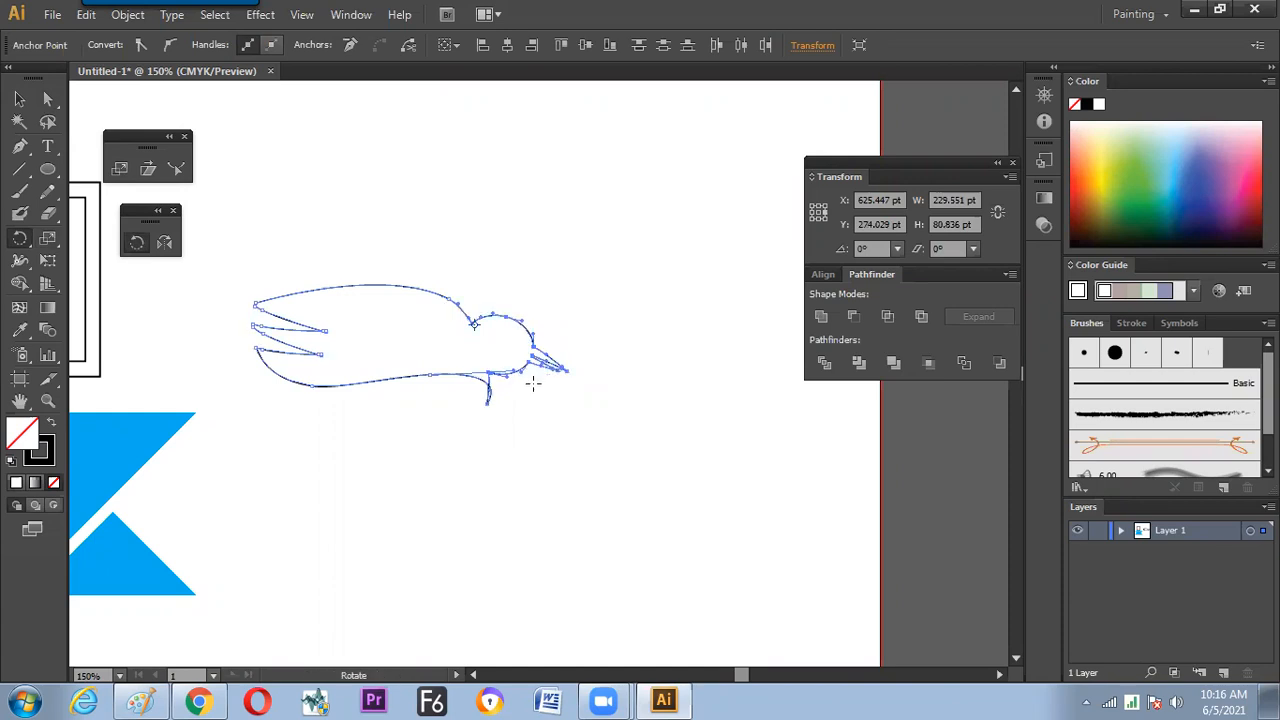
# Draw an ellipse about 61 by 52 pt over the spike below the bird's throat
pyautogui.click(19, 99)
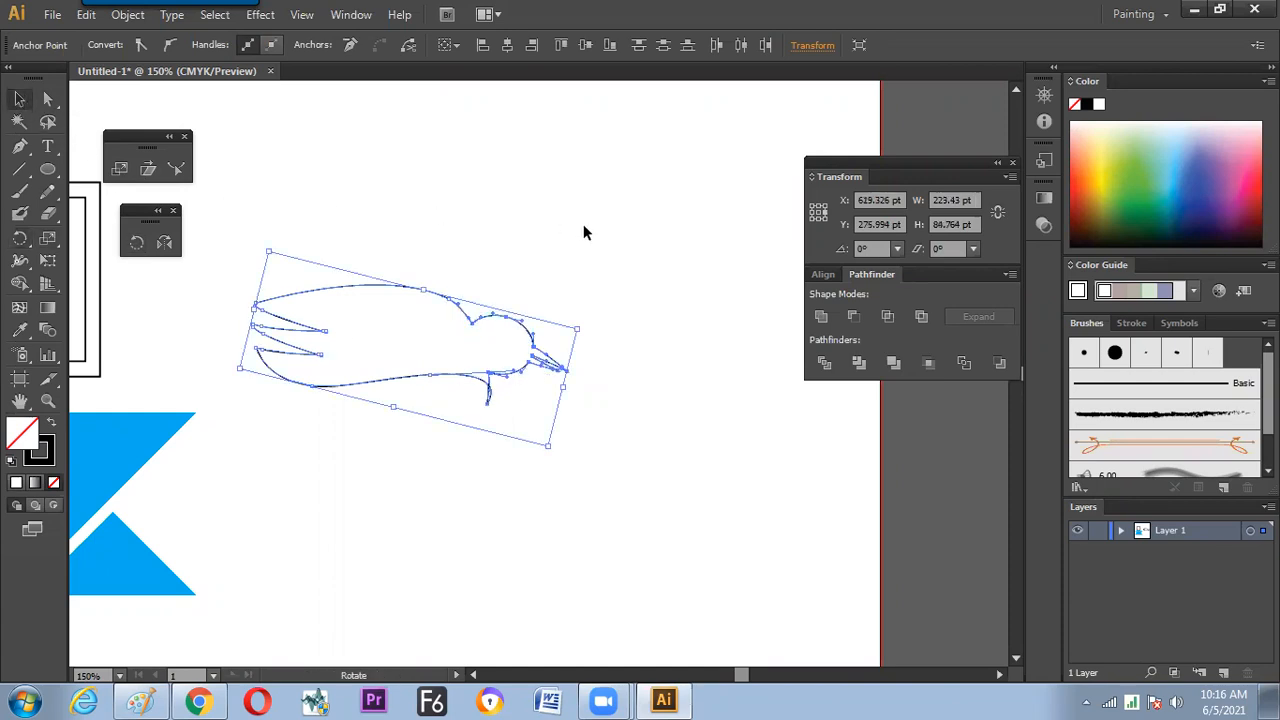
pyautogui.click(583, 229)
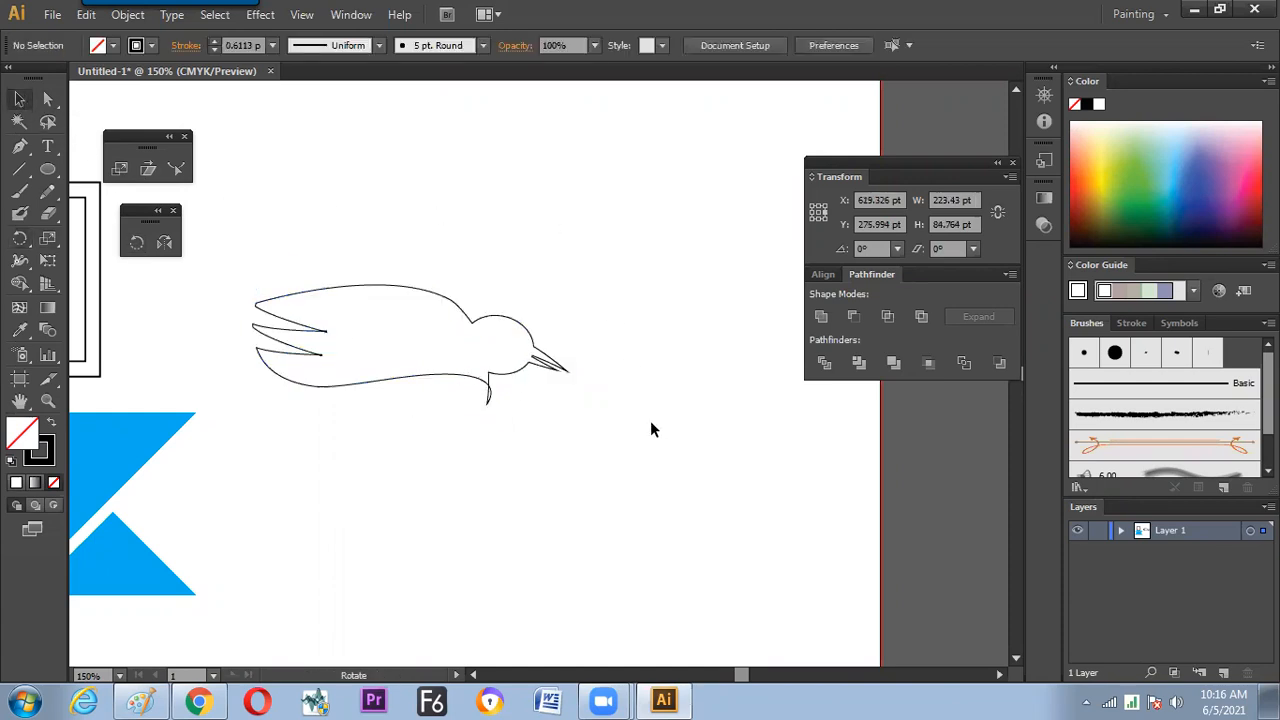
pyautogui.click(514, 383)
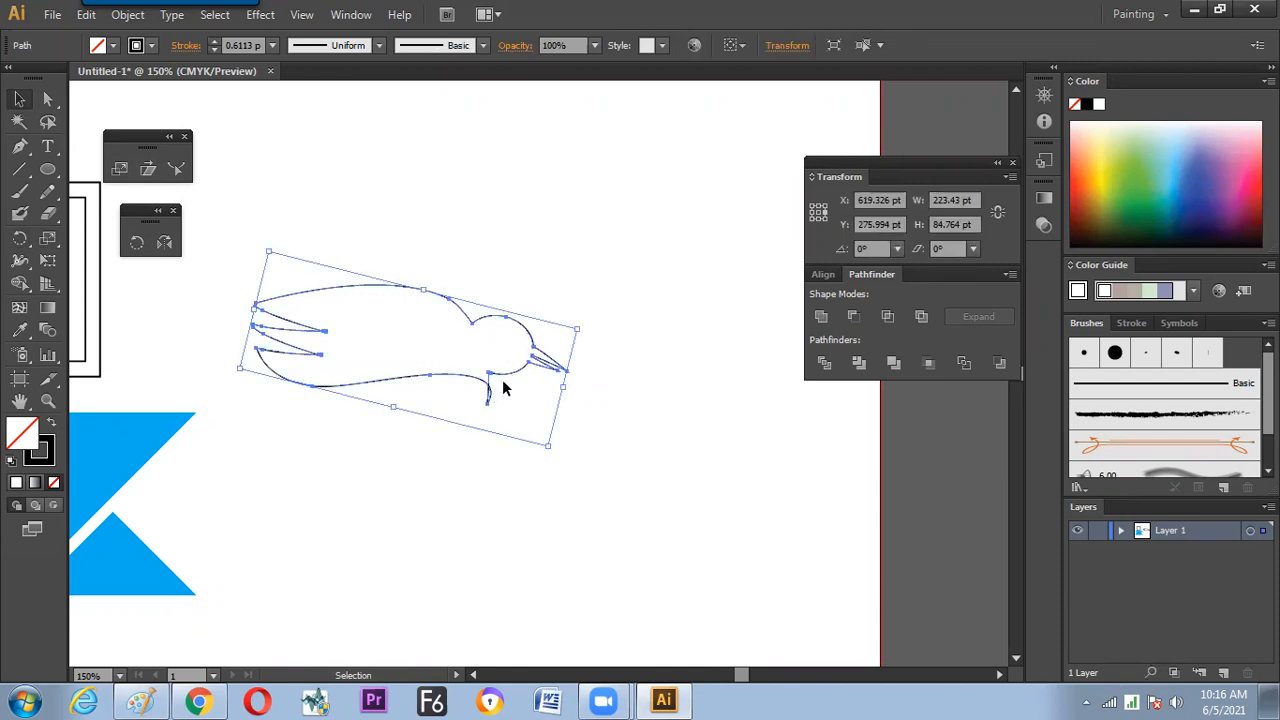
pyautogui.press('l')
pyautogui.moveTo(531, 445); pyautogui.dragTo(448, 376)
pyautogui.click(19, 99)
# Divide the bird outline with the ellipse and delete the spike piece it cuts off
pyautogui.click(128, 14)
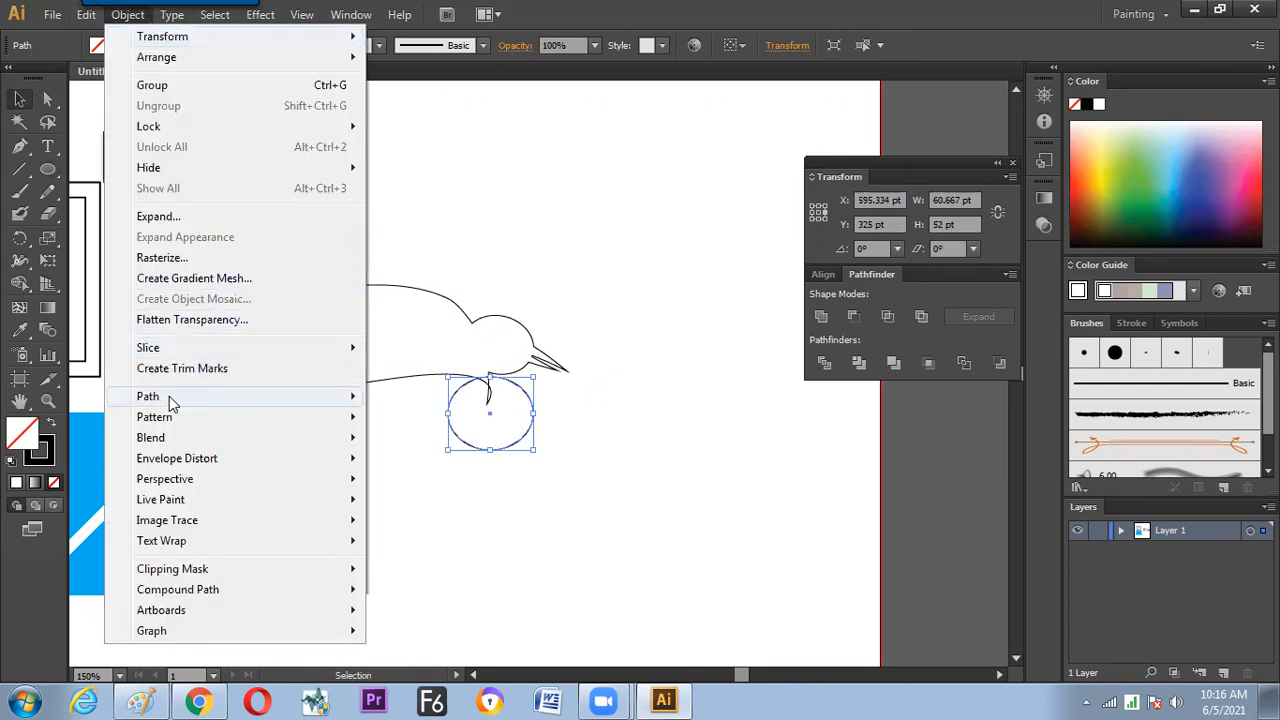
pyautogui.moveTo(170, 400)
pyautogui.click(420, 556)
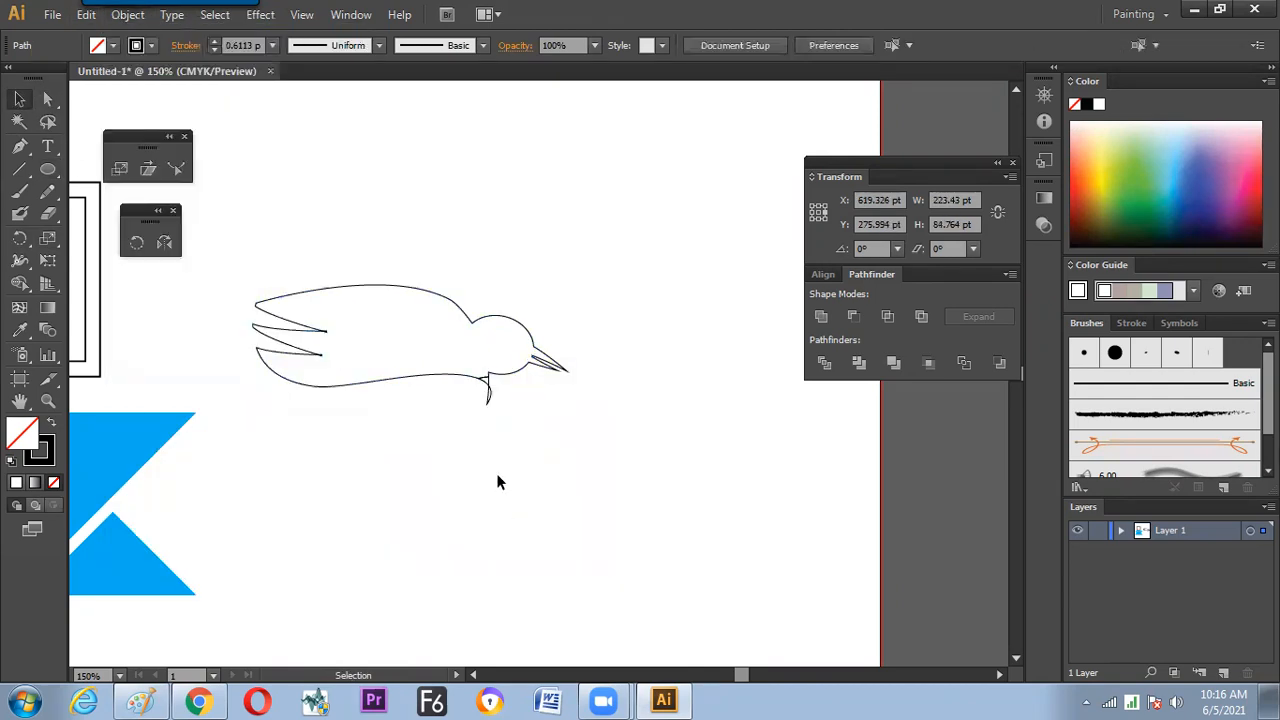
pyautogui.click(497, 474)
pyautogui.moveTo(487, 391); pyautogui.dragTo(470, 463)
pyautogui.press('Delete')
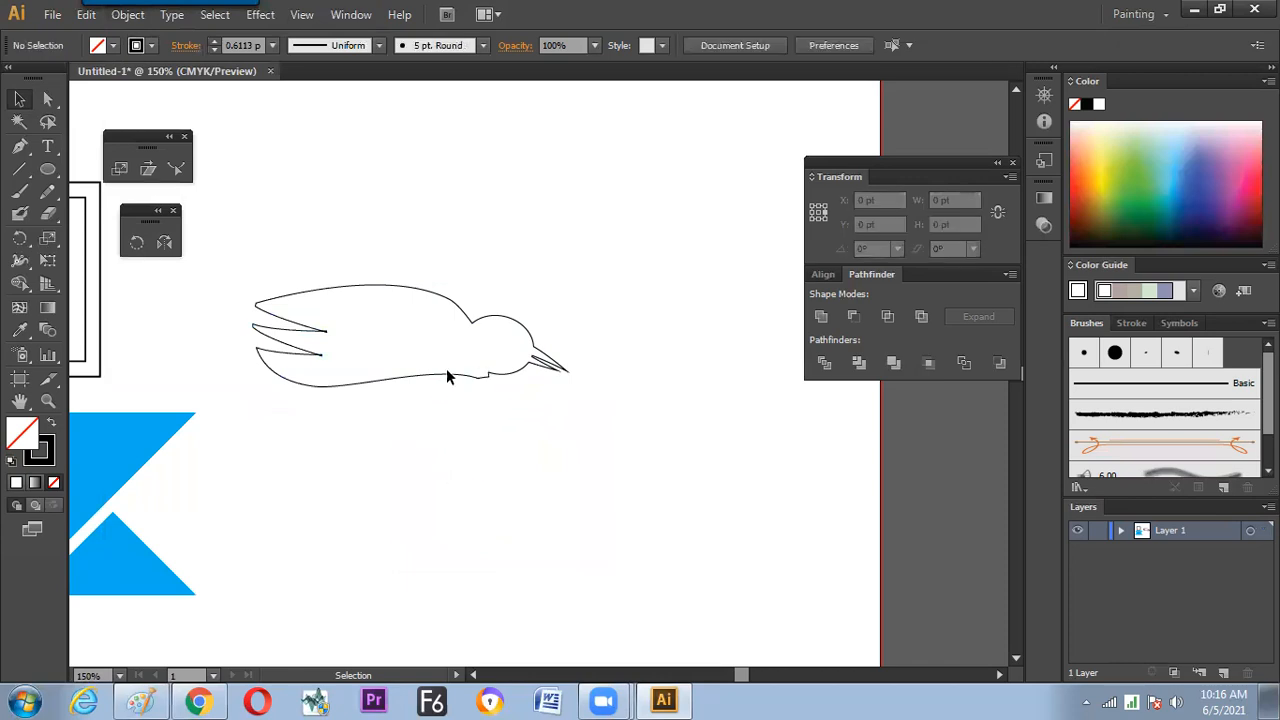
# Move the bird slightly aside and try to redraw the notch at its throat with the Pencil tool
pyautogui.moveTo(508, 373); pyautogui.dragTo(553, 380)
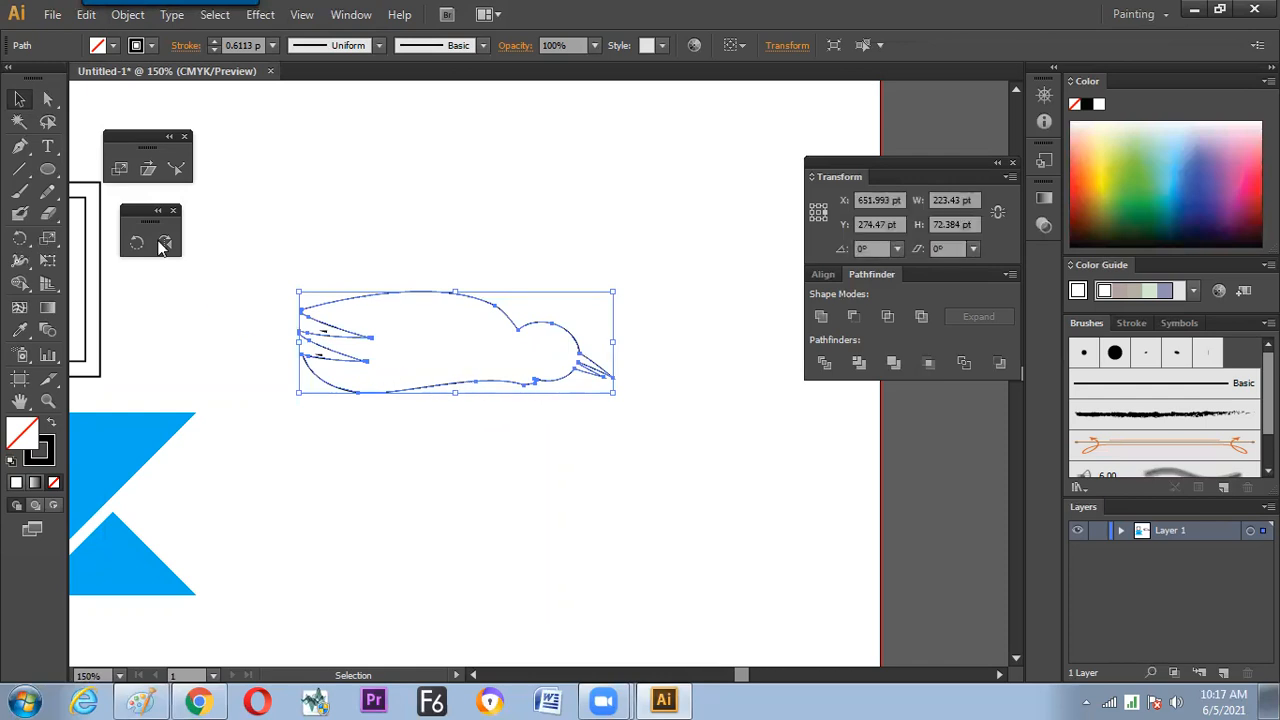
pyautogui.click(47, 191)
pyautogui.moveTo(98, 202); pyautogui.dragTo(124, 235)
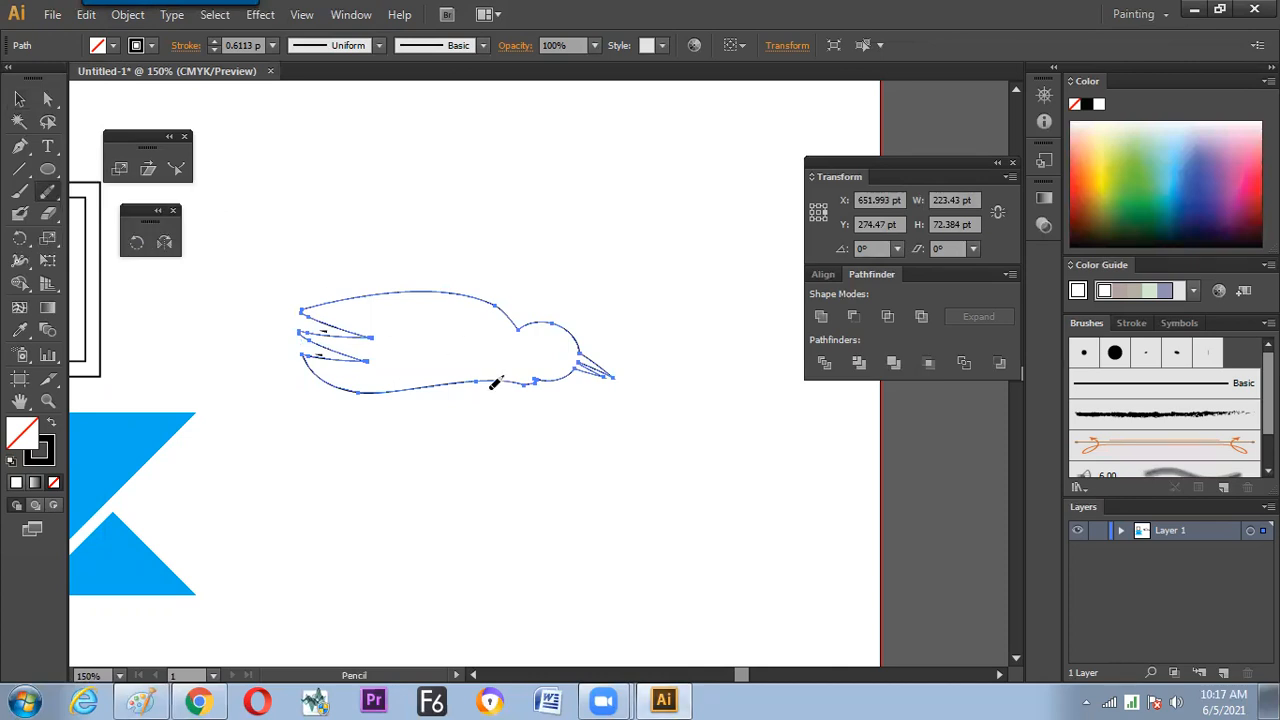
pyautogui.moveTo(493, 378); pyautogui.dragTo(546, 376)
pyautogui.hotkey('ctrl', 'z')
# Even out the notch along the bird's throat with the Smooth tool and reposition the bird on the artboard
pyautogui.moveTo(47, 192); pyautogui.dragTo(105, 217)
pyautogui.moveTo(484, 371)
pyautogui.mouseDown()
pyautogui.moveTo(556, 377)
pyautogui.moveTo(491, 375)
pyautogui.moveTo(552, 374)
pyautogui.moveTo(520, 374)
pyautogui.moveTo(535, 374)
pyautogui.mouseUp()
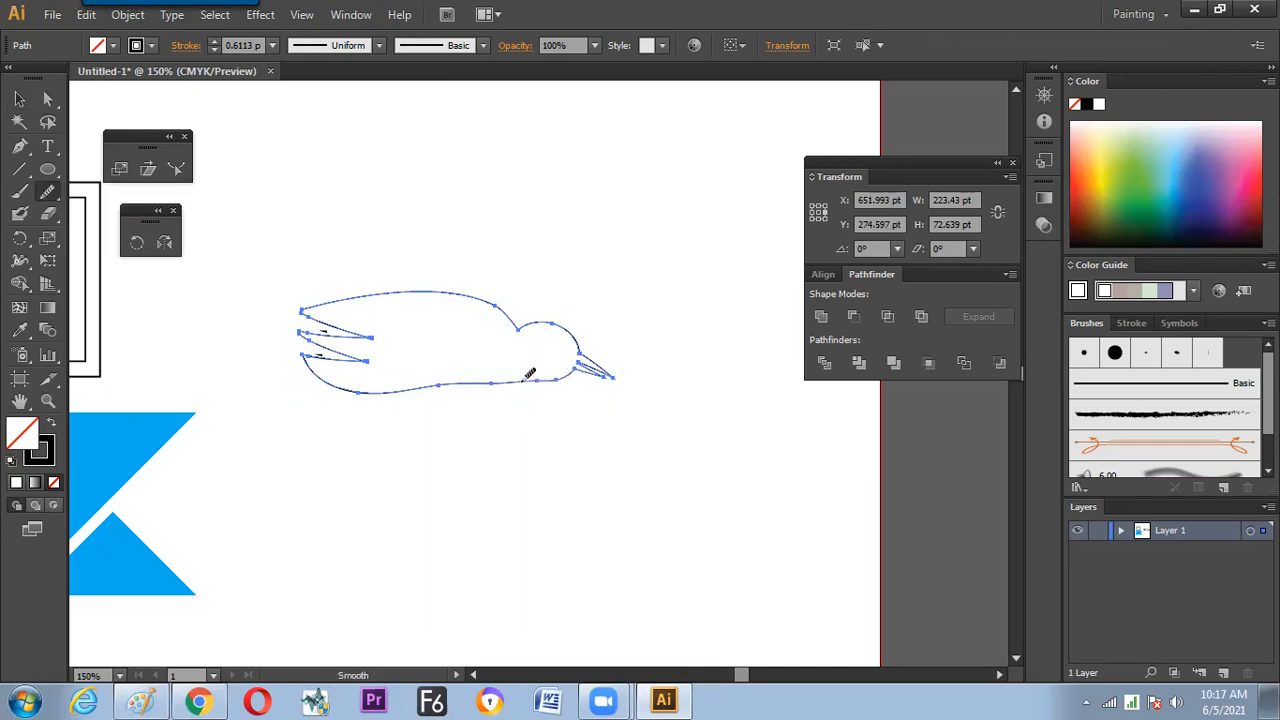
pyautogui.press('v')
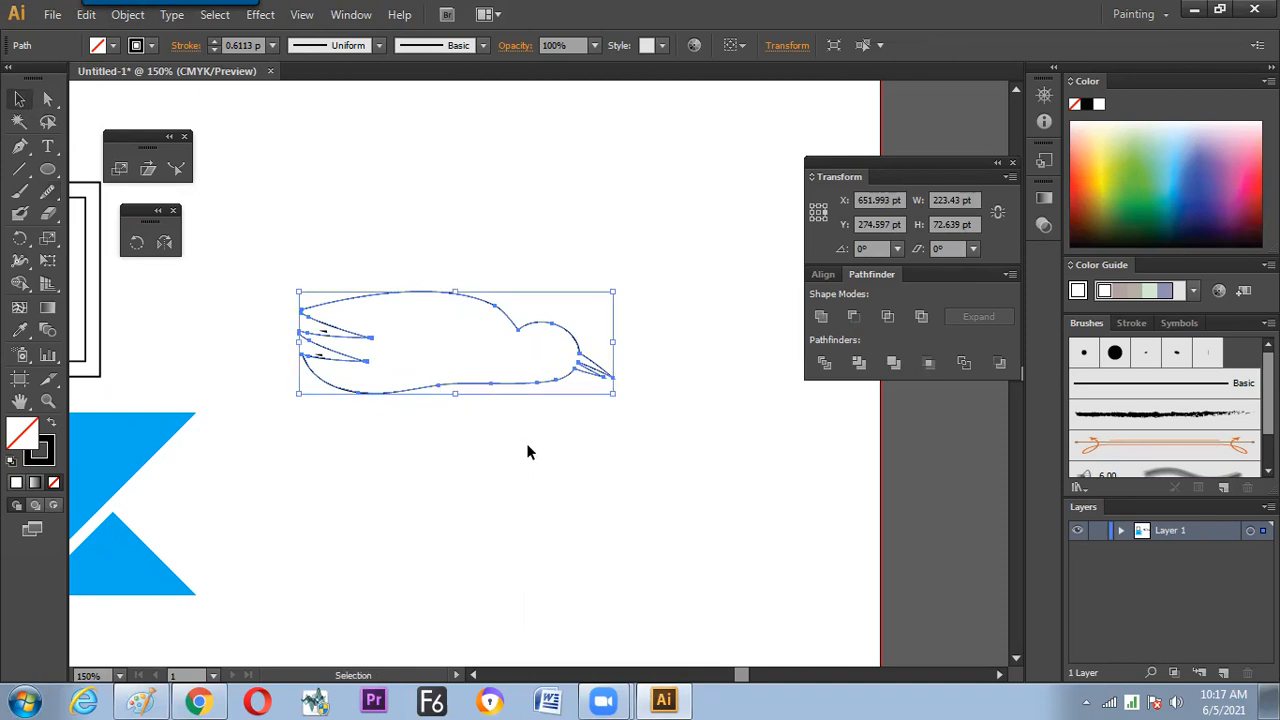
pyautogui.moveTo(549, 380); pyautogui.dragTo(635, 502)
pyautogui.click(417, 288)
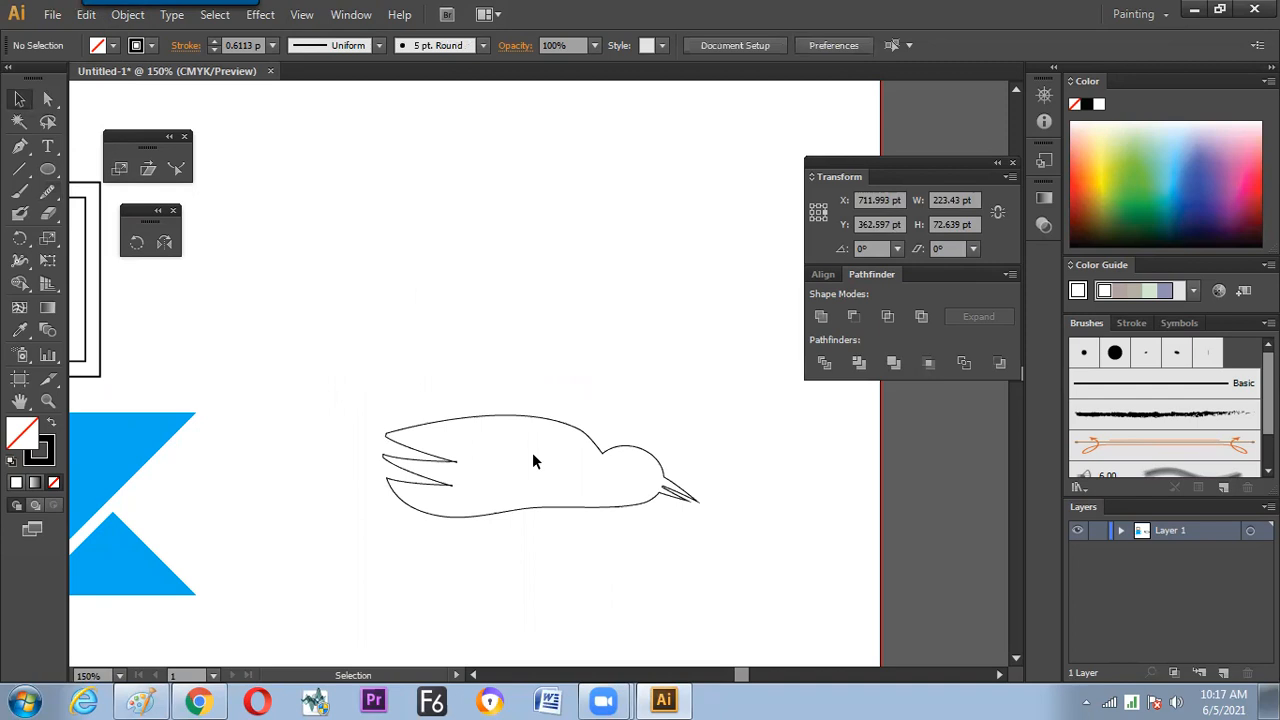
pyautogui.click(587, 443)
pyautogui.moveTo(574, 428); pyautogui.dragTo(559, 326)
# Draw a 26 pt circle on the bird's head as the eye and a 9 pt circle inside it as the highlight
pyautogui.hotkey('ctrl', '=')
pyautogui.press('l')
pyautogui.moveTo(582, 353)
pyautogui.mouseDown()
pyautogui.moveTo(607, 378)
pyautogui.moveTo(598, 367)
pyautogui.mouseUp()
pyautogui.press('v')
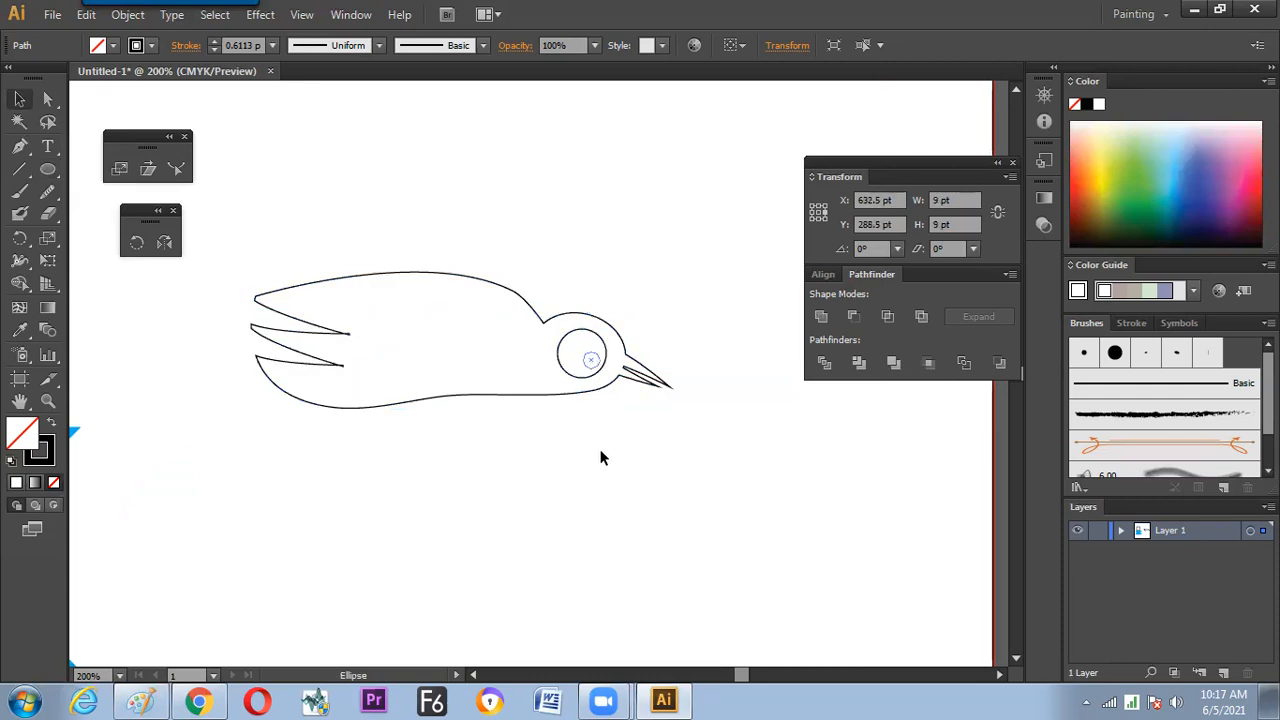
pyautogui.click(502, 496)
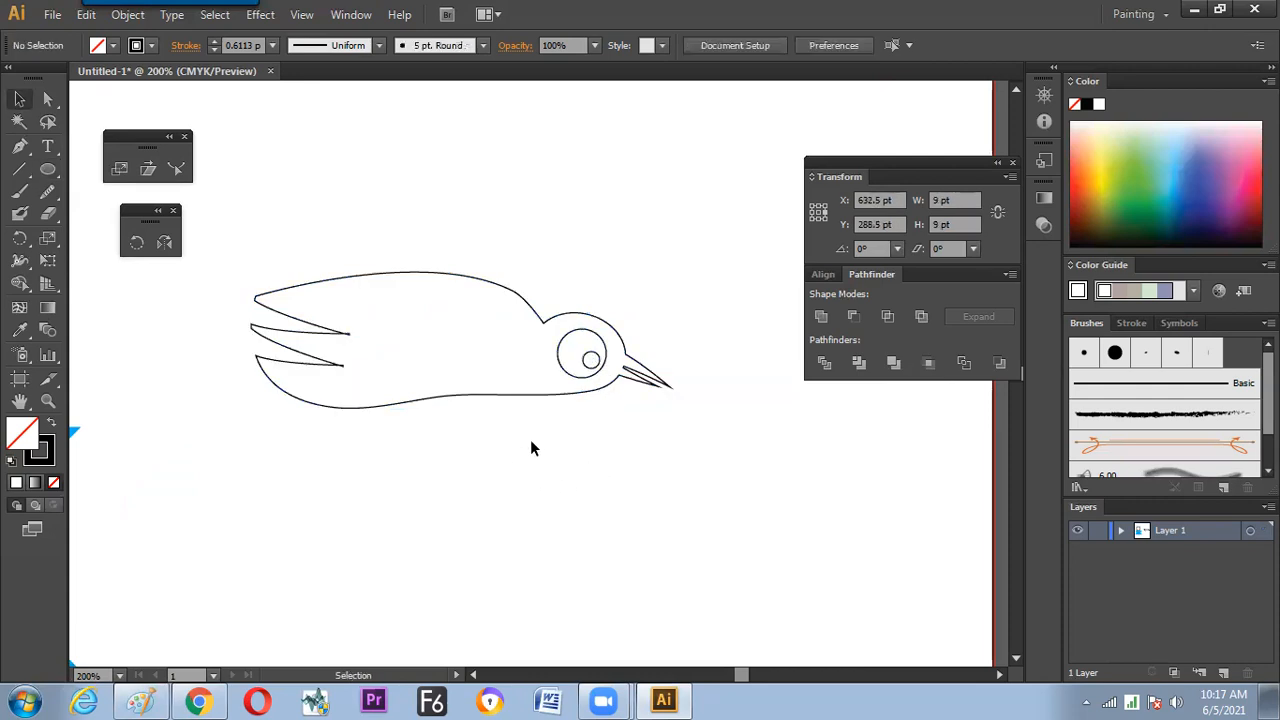
# Fill the eye circle black without a stroke, and give the small highlight circle the default white fill and black stroke
pyautogui.click(594, 335)
pyautogui.hotkey('shift', 'x')
pyautogui.click(595, 387)
pyautogui.click(596, 366)
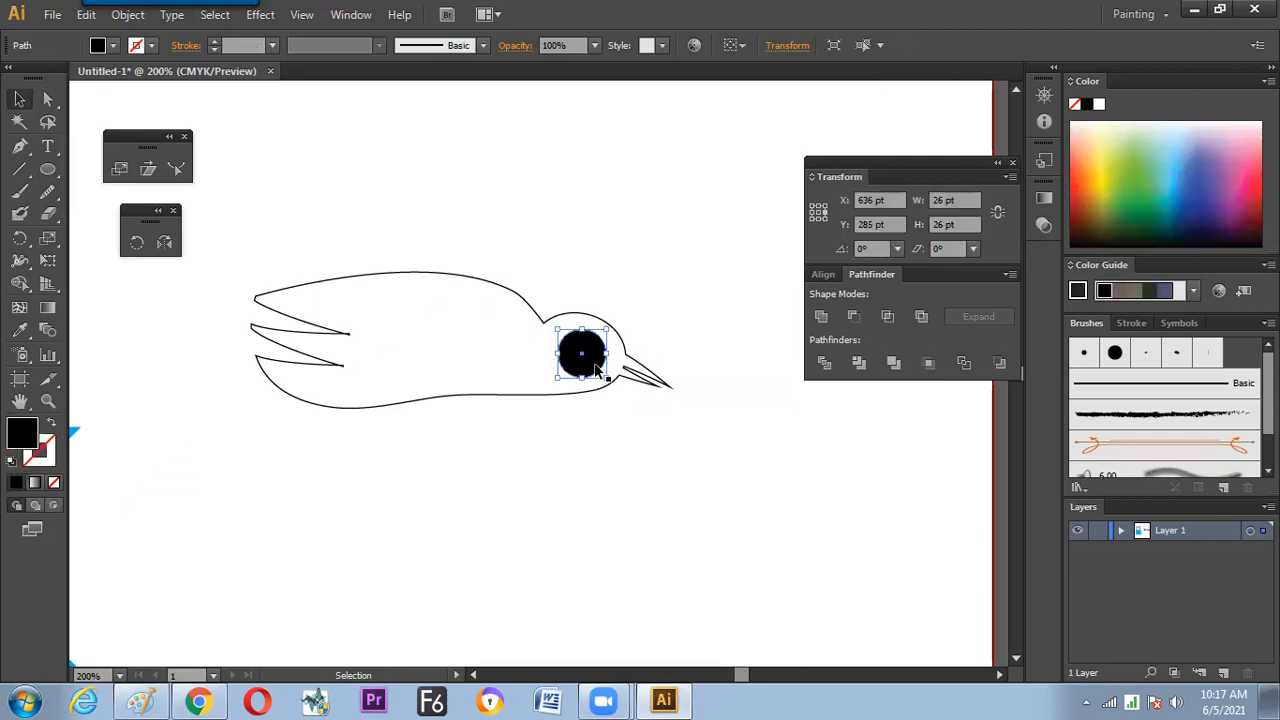
pyautogui.click(594, 367)
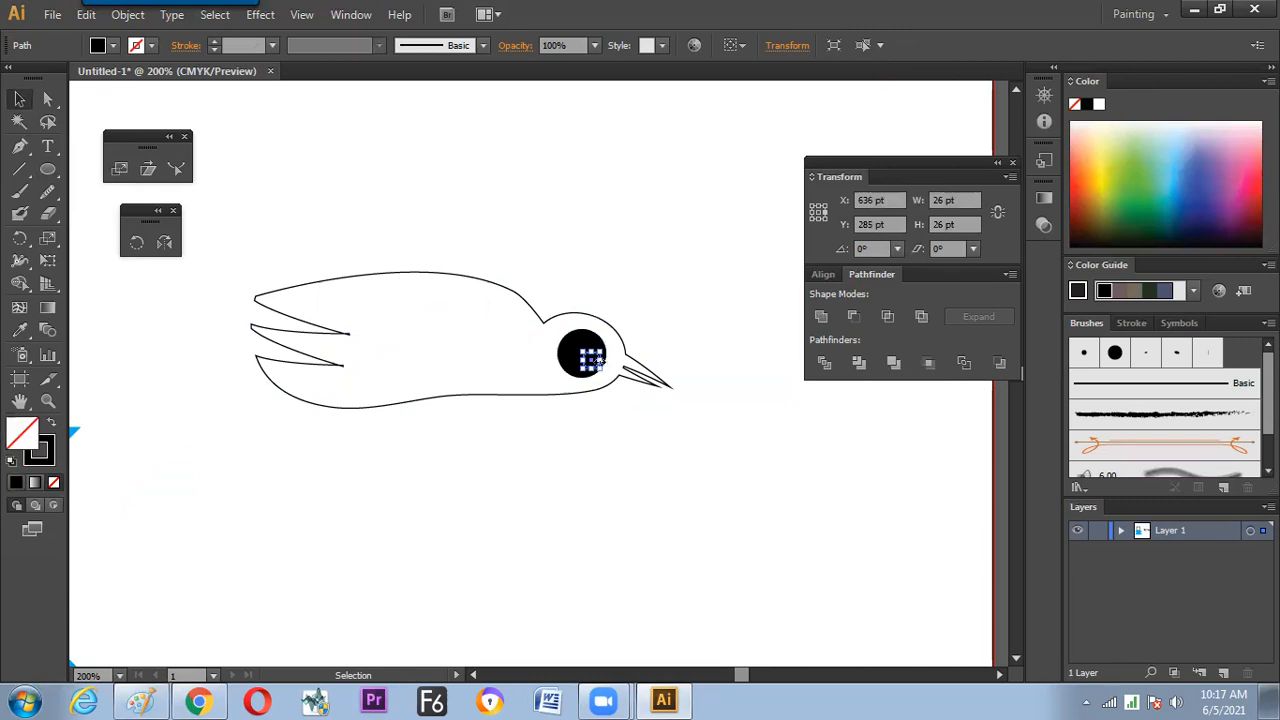
pyautogui.press('d')
pyautogui.click(615, 456)
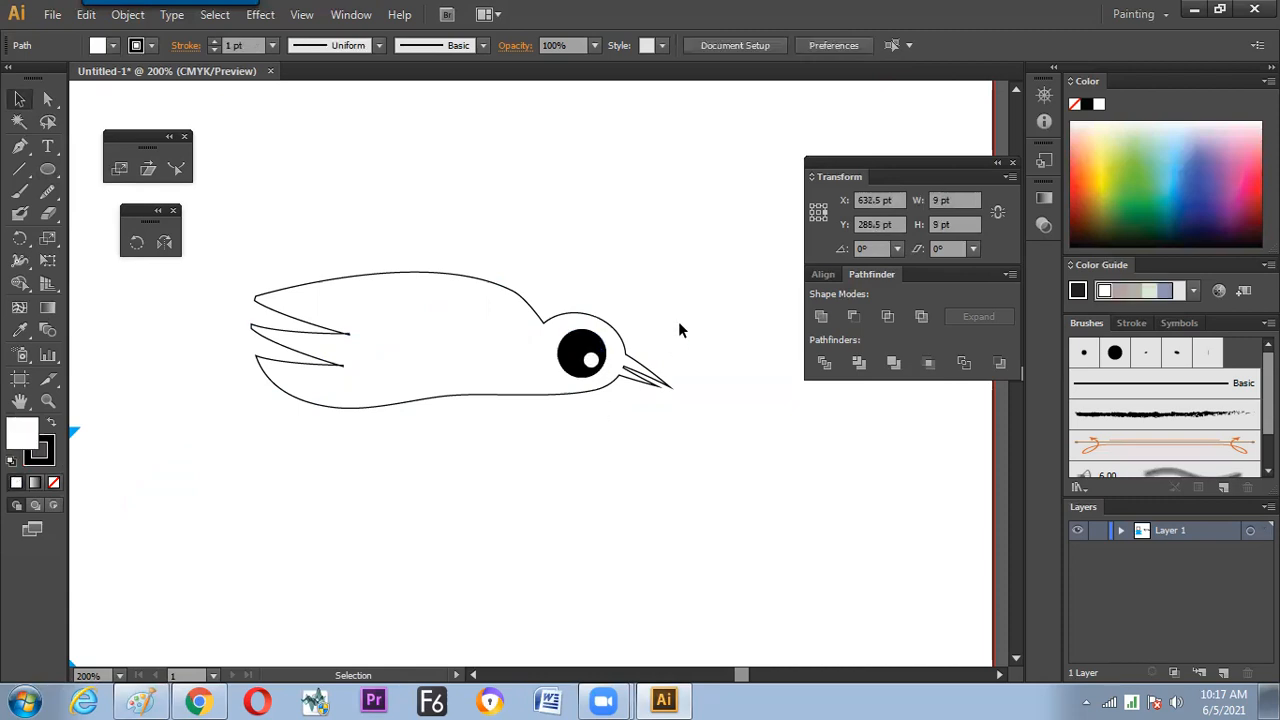
# Nudge the whole bird, including its eye, slightly upward on the artboard
pyautogui.moveTo(678, 321); pyautogui.dragTo(524, 411)
pyautogui.hotkey('shift', 'Up')
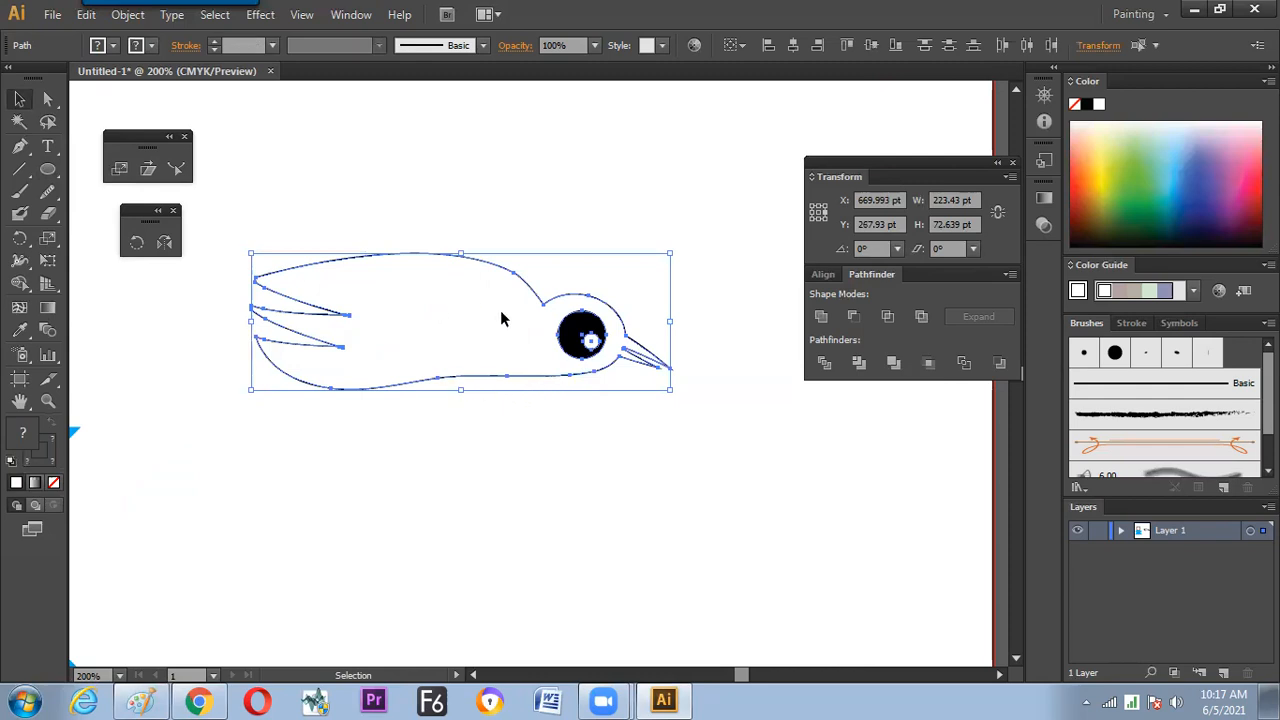
pyautogui.click(428, 209)
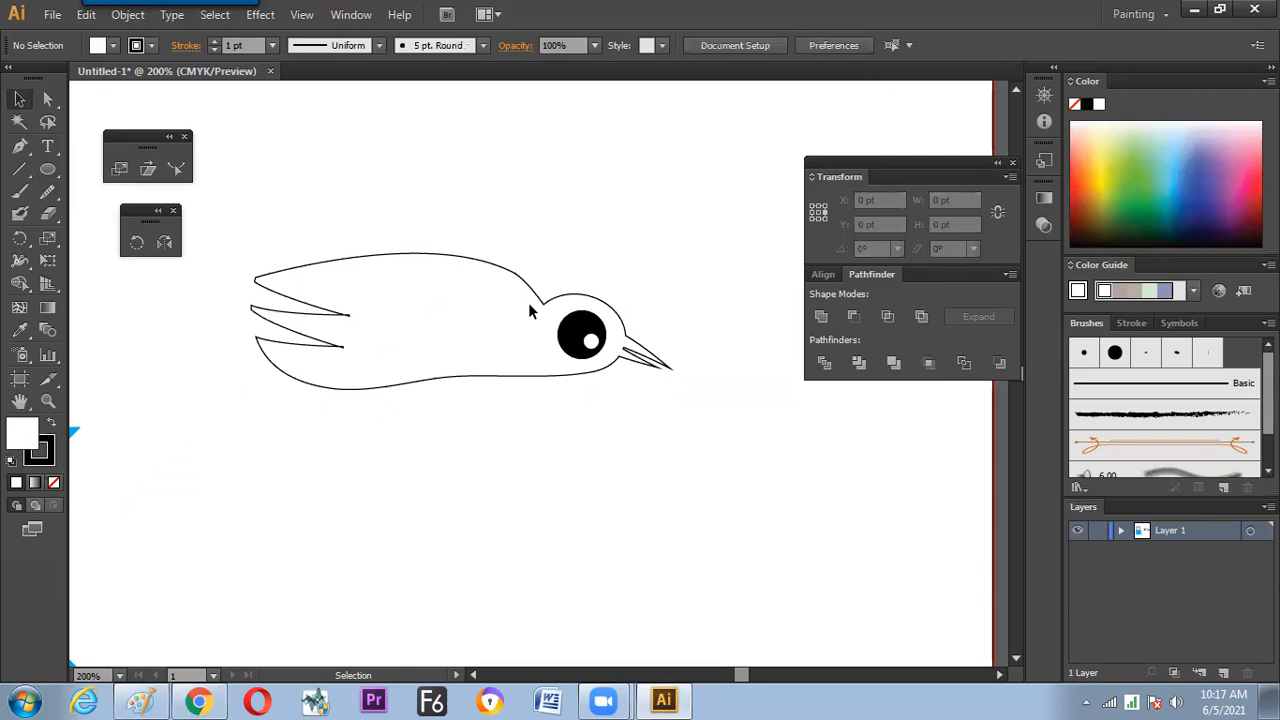
# Try an arc across the bird's back with the Arc tool, adjusting its curvature, and delete it
pyautogui.moveTo(20, 168); pyautogui.dragTo(79, 188)
pyautogui.moveTo(286, 160); pyautogui.dragTo(567, 287)
pyautogui.press('Down')
pyautogui.press('Down')
pyautogui.press('Down')
pyautogui.press('Down')
pyautogui.press('Down')
pyautogui.press('Down')
pyautogui.press('Down')
pyautogui.press('Down')
pyautogui.press('Up')
pyautogui.press('Up')
pyautogui.press('Up')
pyautogui.press('Up')
pyautogui.press('Up')
pyautogui.press('Up')
pyautogui.press('Up')
pyautogui.press('Up')
pyautogui.press('Delete')
# Draw a slanted line from the neck notch to above the tail and bend it with Reshape into a curve across the bird's back
pyautogui.moveTo(27, 172); pyautogui.dragTo(80, 170)
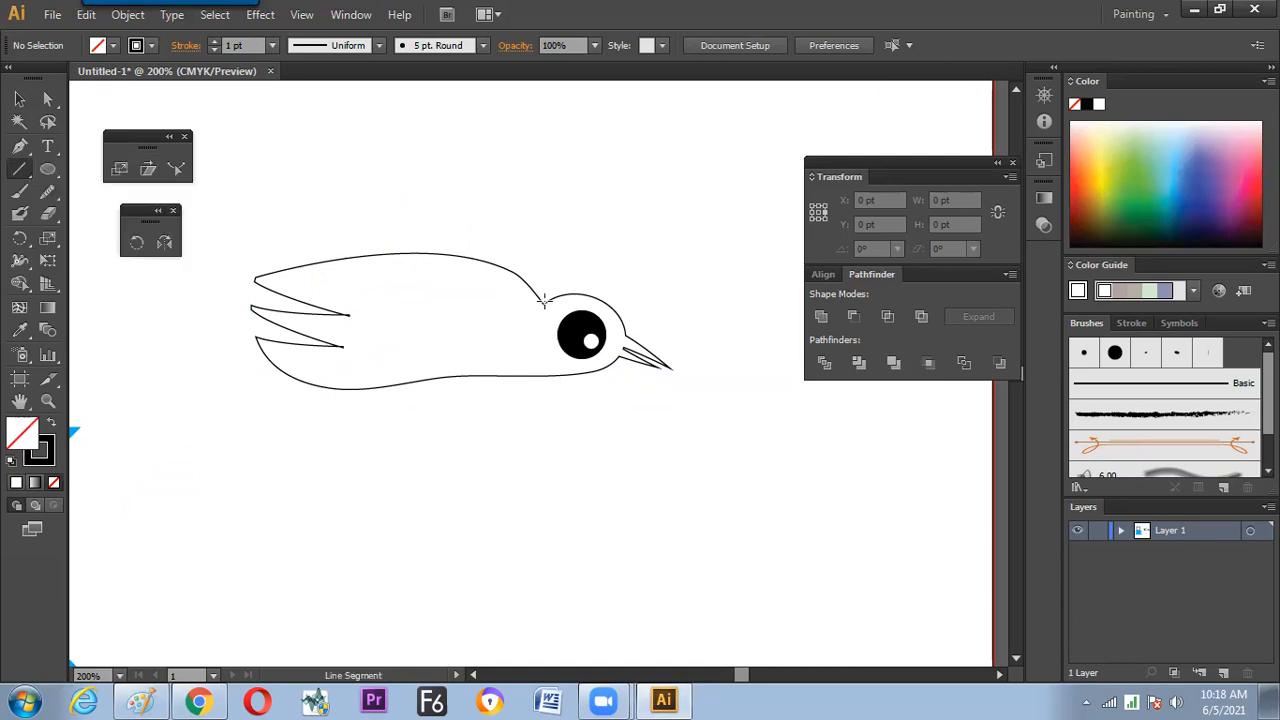
pyautogui.moveTo(540, 300); pyautogui.dragTo(271, 171)
pyautogui.click(176, 168)
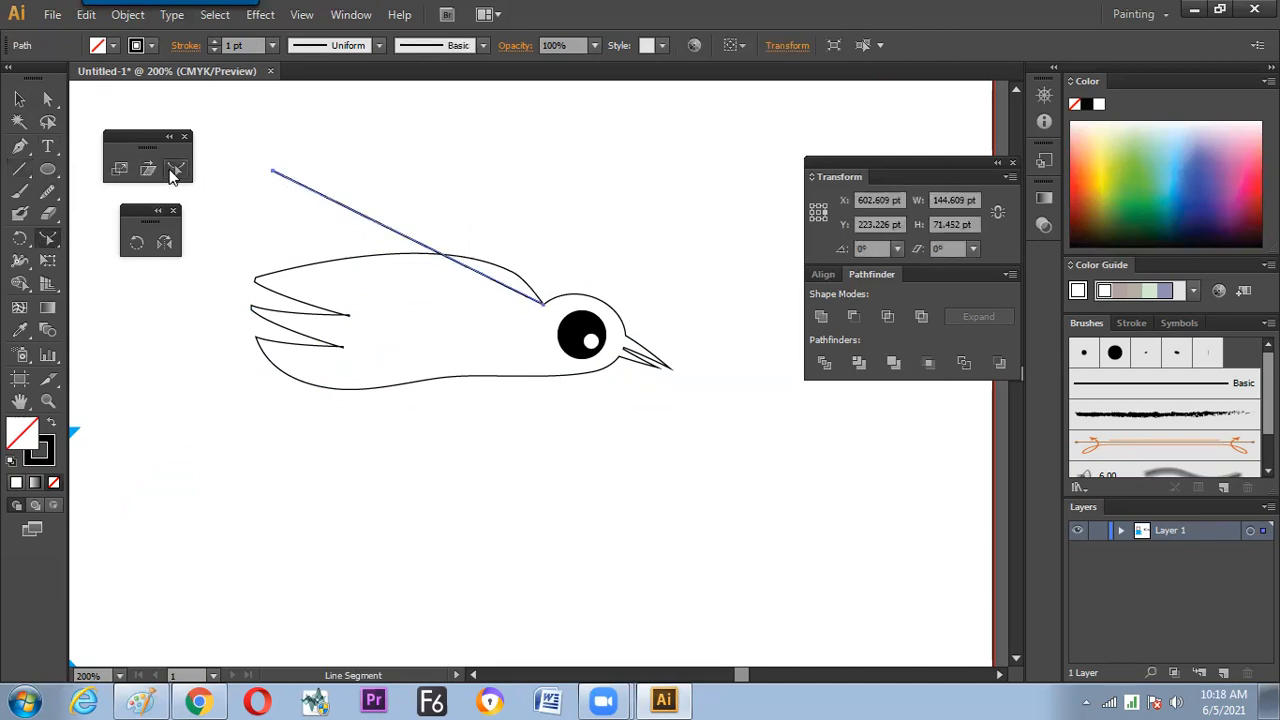
pyautogui.moveTo(410, 240); pyautogui.dragTo(340, 302)
pyautogui.press('v')
pyautogui.moveTo(515, 311); pyautogui.dragTo(517, 309)
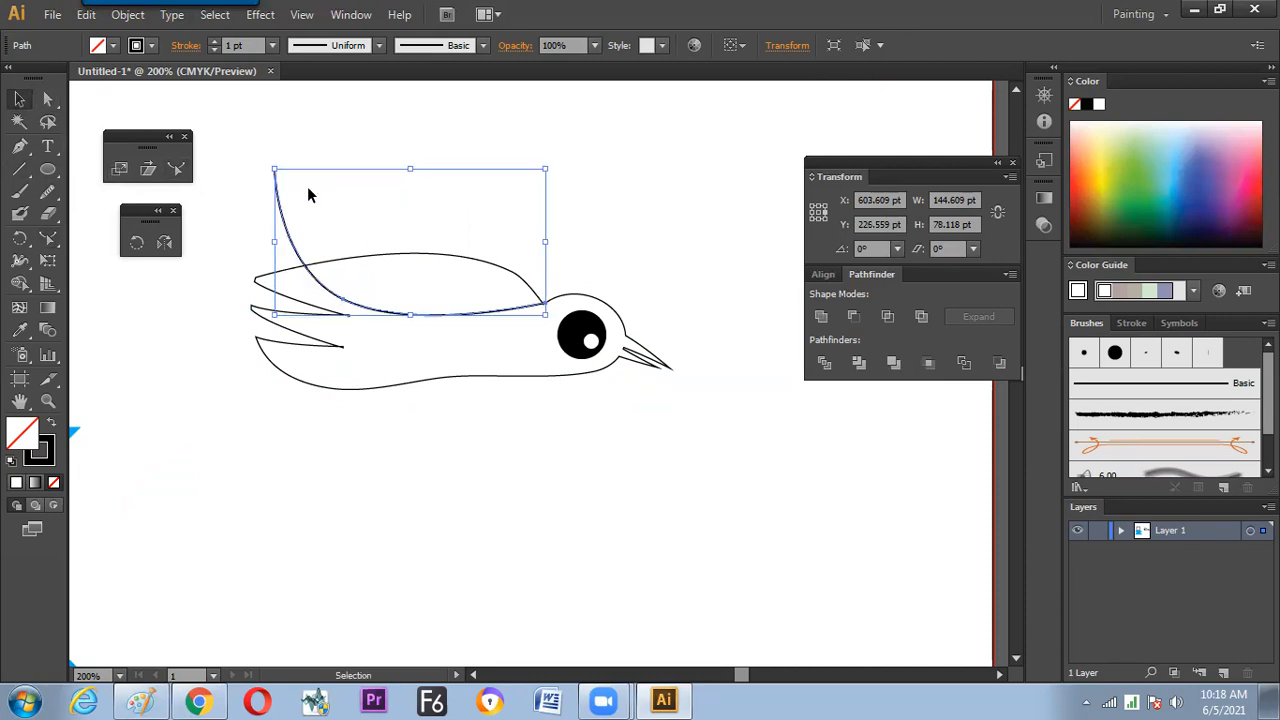
# Split the bird's body along the curve with Divide Objects Below to separate a wing piece
pyautogui.click(127, 14)
pyautogui.moveTo(170, 396)
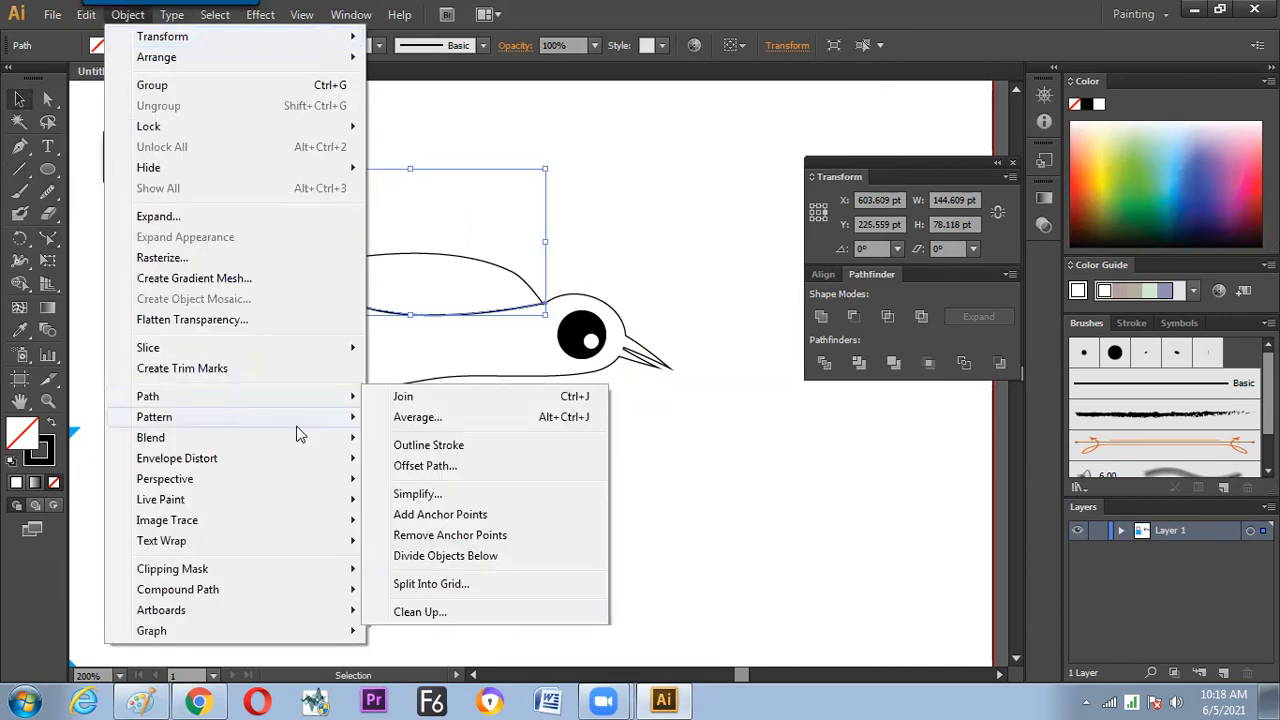
pyautogui.click(461, 549)
pyautogui.click(511, 497)
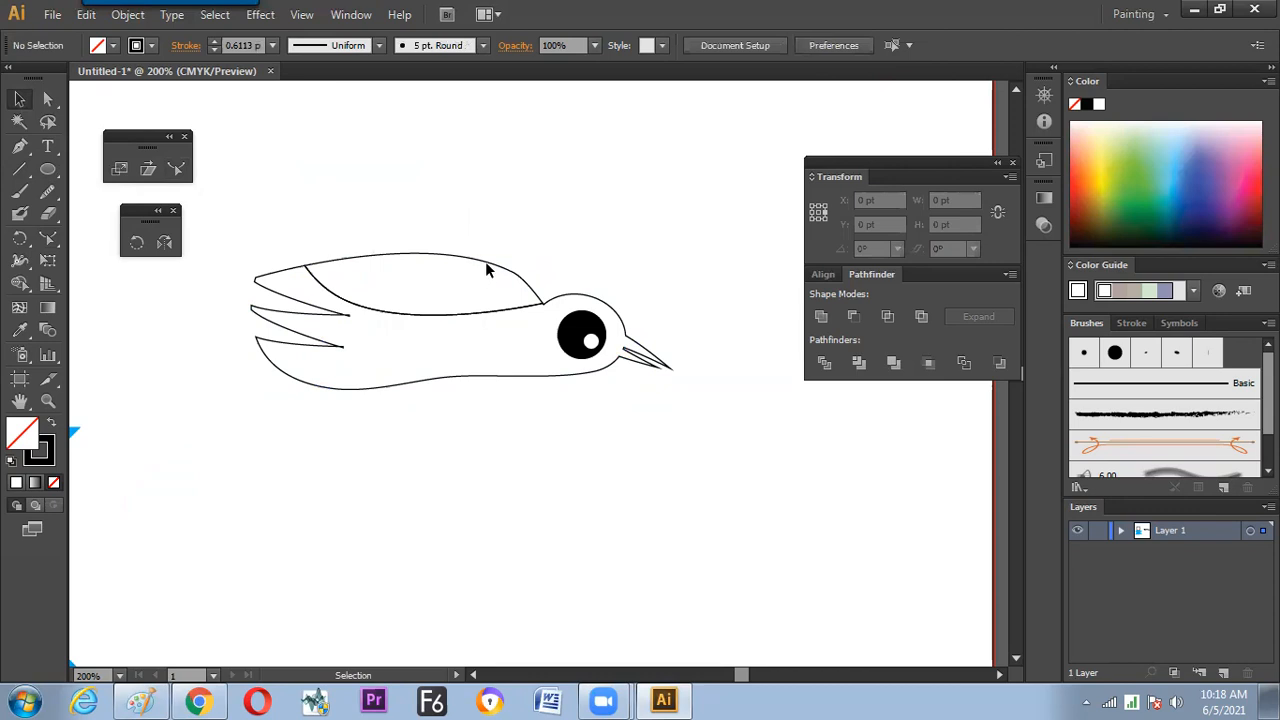
# Rotate a copy of the wing piece slightly upward about the neck notch, and delete the original wing piece
pyautogui.click(487, 270)
pyautogui.press('r')
pyautogui.click(540, 304)
pyautogui.moveTo(458, 265); pyautogui.dragTo(463, 256)
pyautogui.press('v')
pyautogui.moveTo(316, 272); pyautogui.dragTo(315, 272)
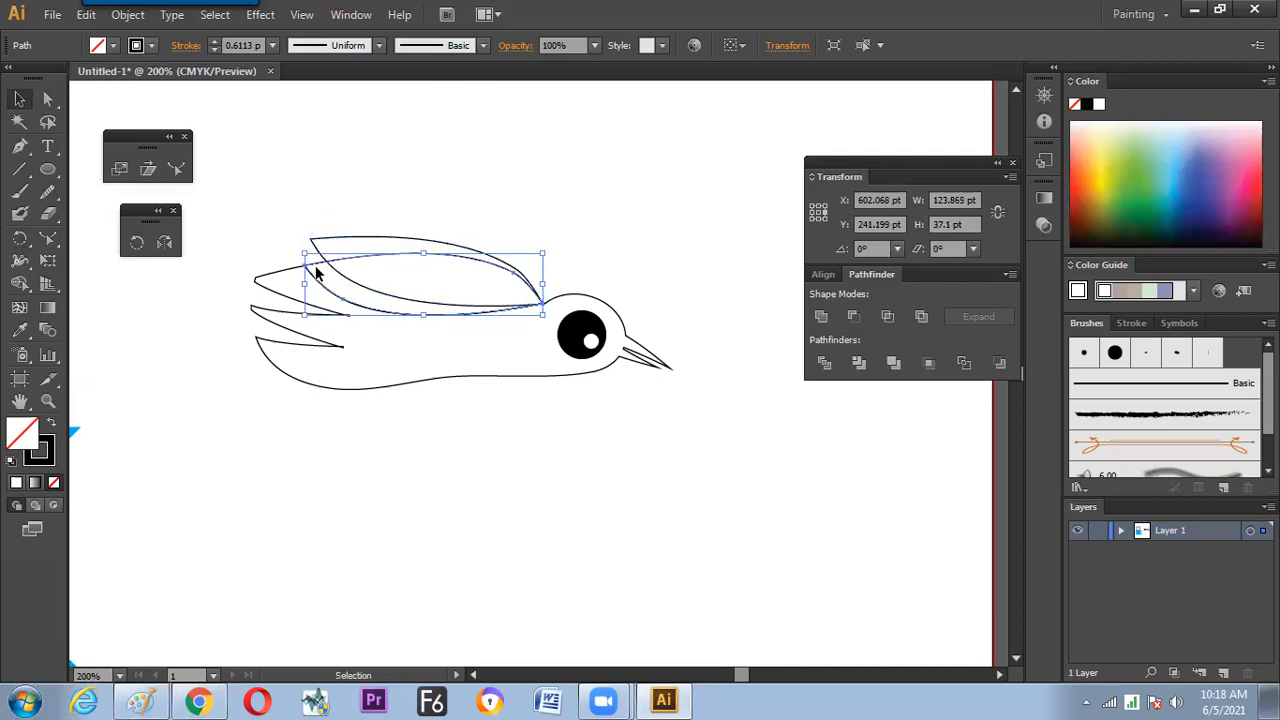
pyautogui.click(316, 280)
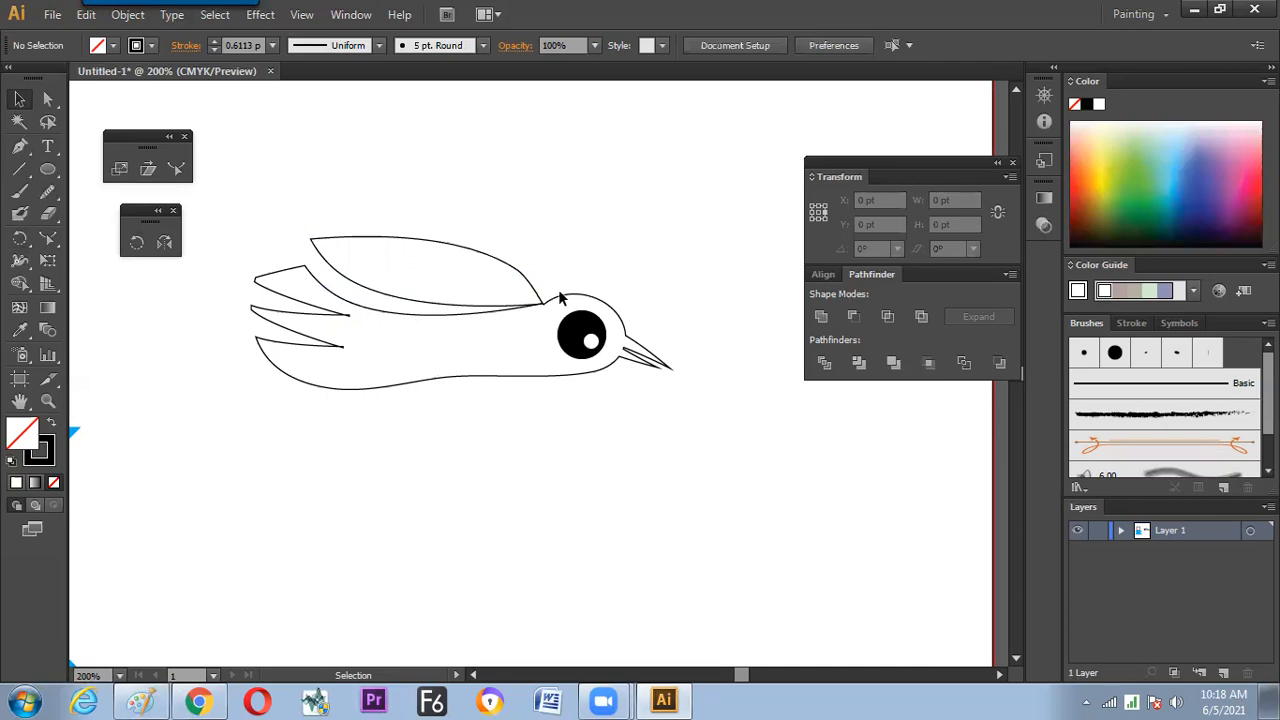
# Create an art brush from the complete bird artwork with the default Art Brush options
pyautogui.hotkey('ctrl', 'a')
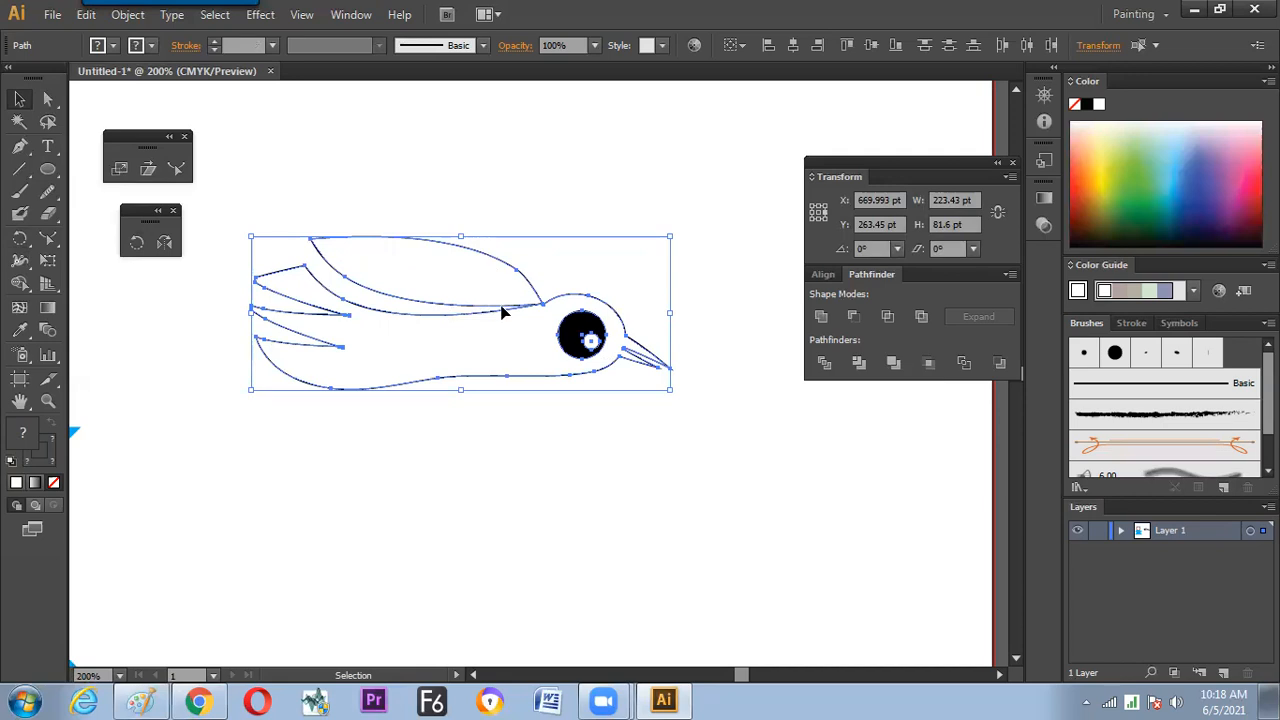
pyautogui.moveTo(503, 313)
pyautogui.mouseDown()
pyautogui.moveTo(531, 341)
pyautogui.moveTo(1010, 462)
pyautogui.moveTo(1130, 420)
pyautogui.mouseUp()
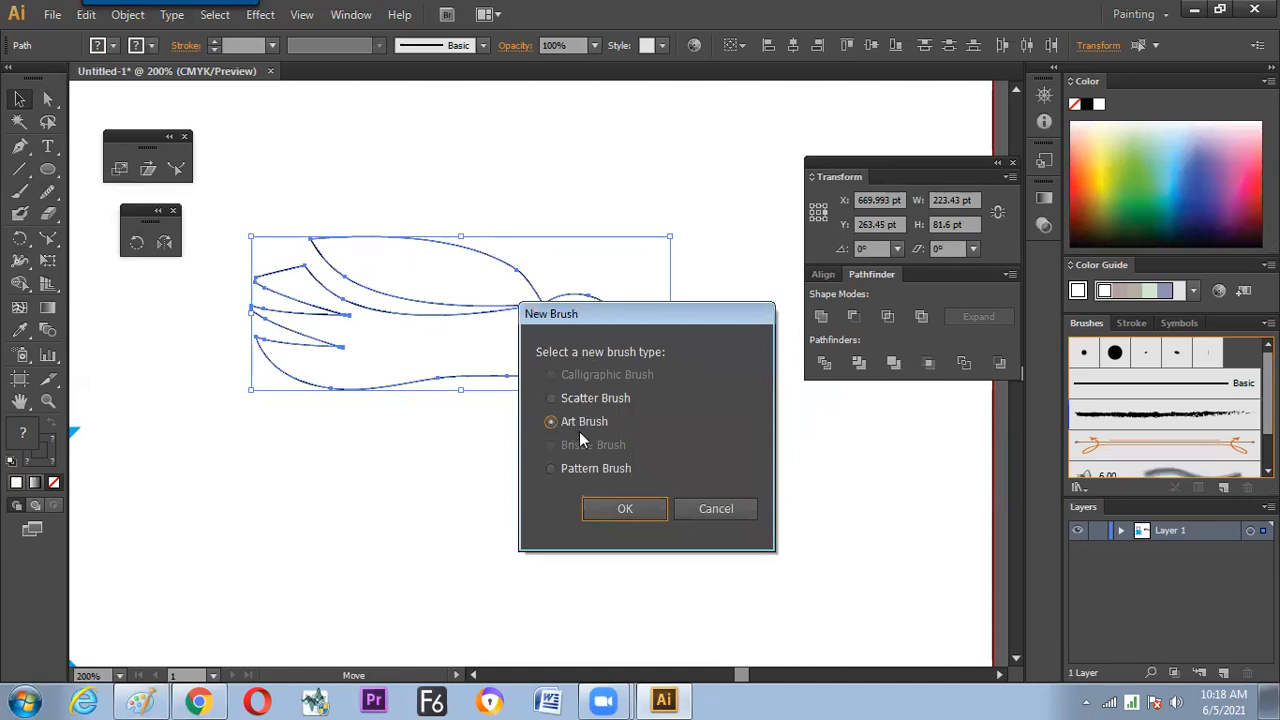
pyautogui.click(637, 508)
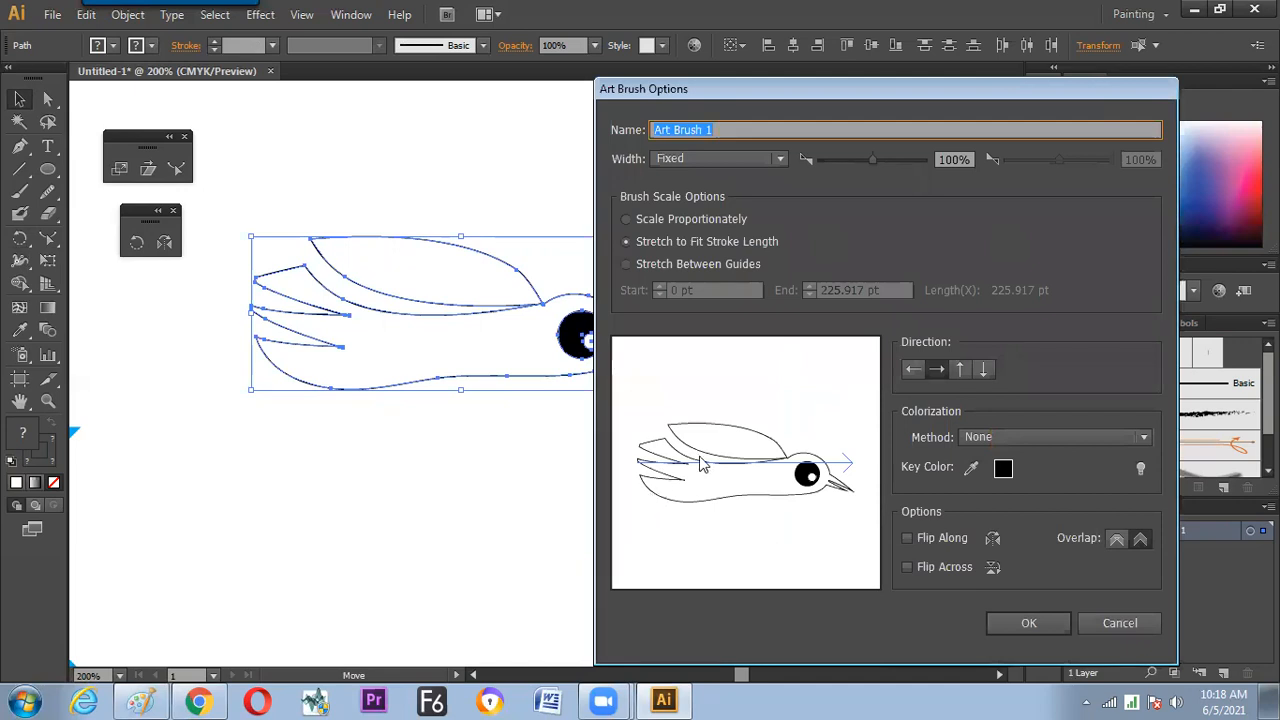
pyautogui.click(1016, 621)
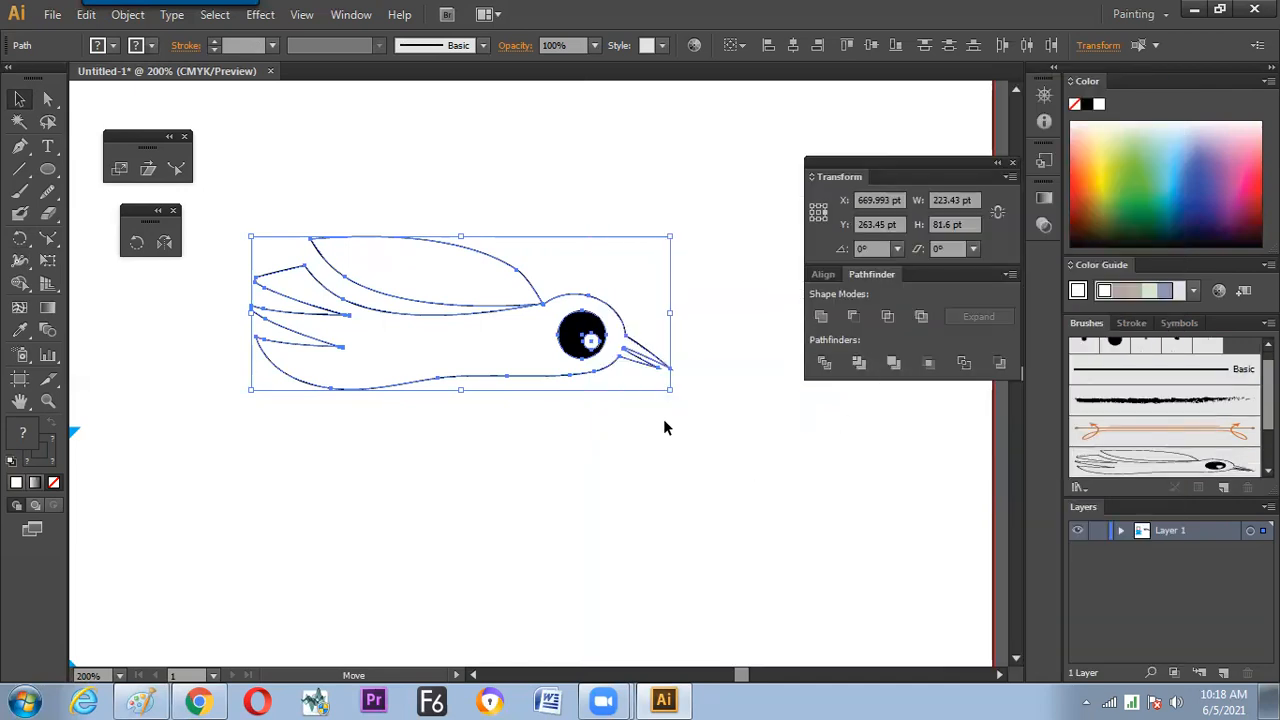
# Try the new bird brush with several curved Paintbrush strokes below the bird, undoing each stroke
pyautogui.click(19, 192)
pyautogui.hotkey('ctrl', 'shift', 'a')
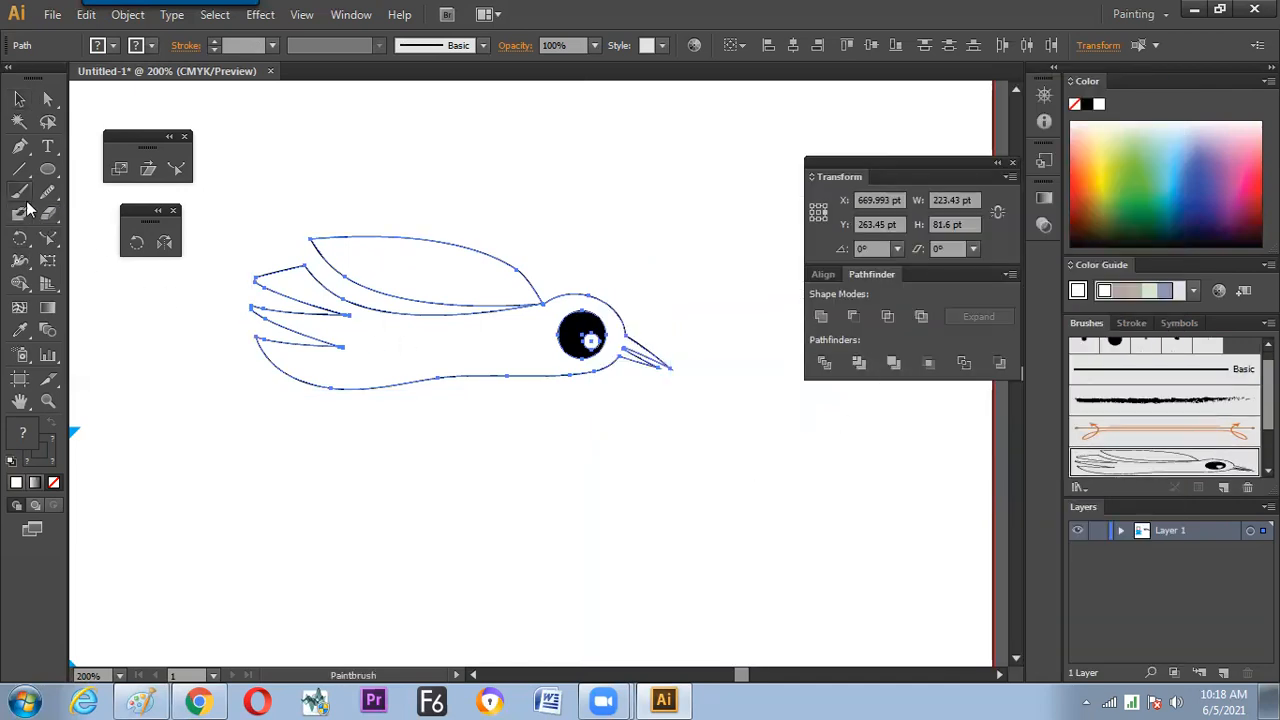
pyautogui.moveTo(272, 525); pyautogui.dragTo(630, 546)
pyautogui.hotkey('ctrl', 'z')
pyautogui.moveTo(347, 537)
pyautogui.mouseDown()
pyautogui.moveTo(434, 463)
pyautogui.moveTo(643, 565)
pyautogui.mouseUp()
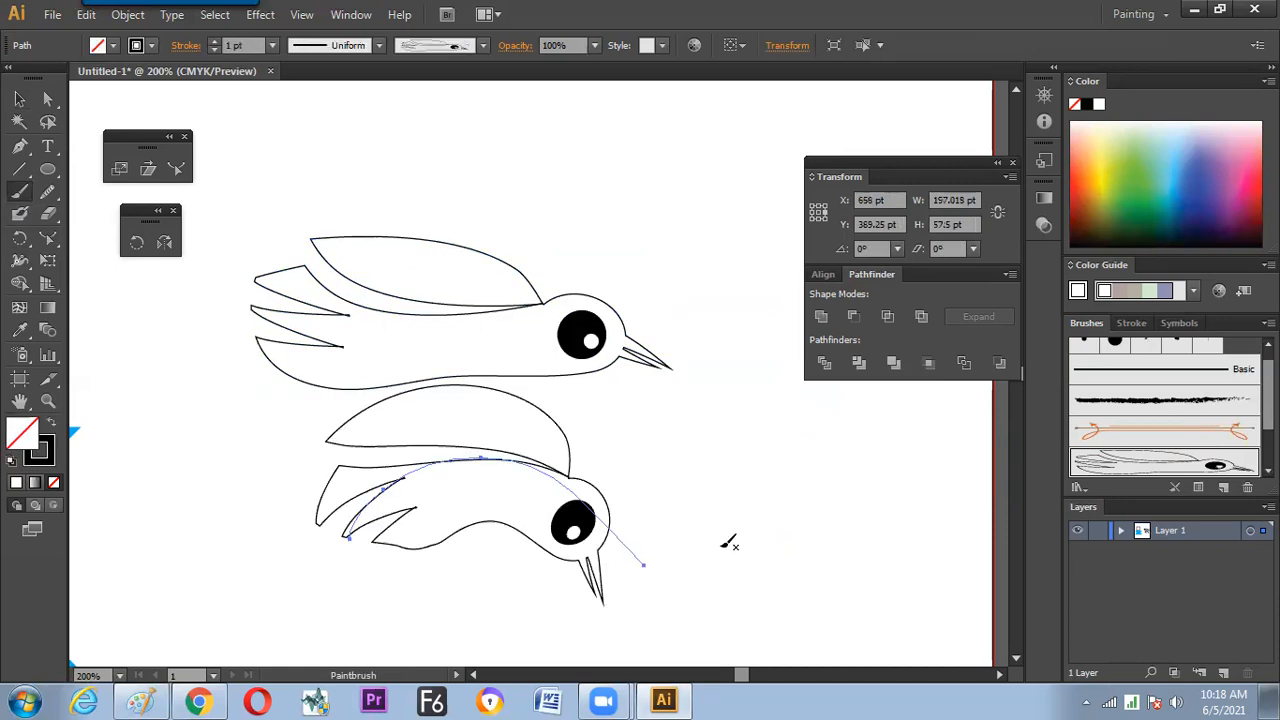
pyautogui.hotkey('ctrl', 'z')
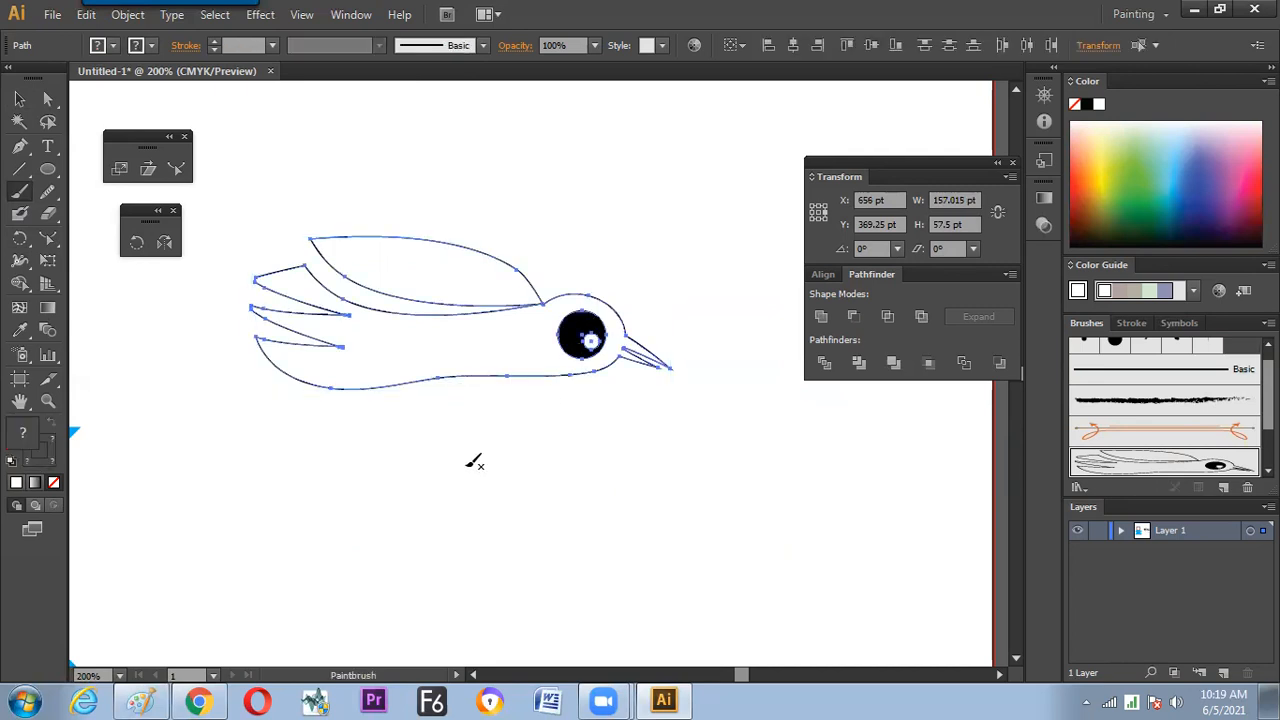
pyautogui.moveTo(355, 568)
pyautogui.mouseDown()
pyautogui.moveTo(629, 471)
pyautogui.moveTo(645, 525)
pyautogui.mouseUp()
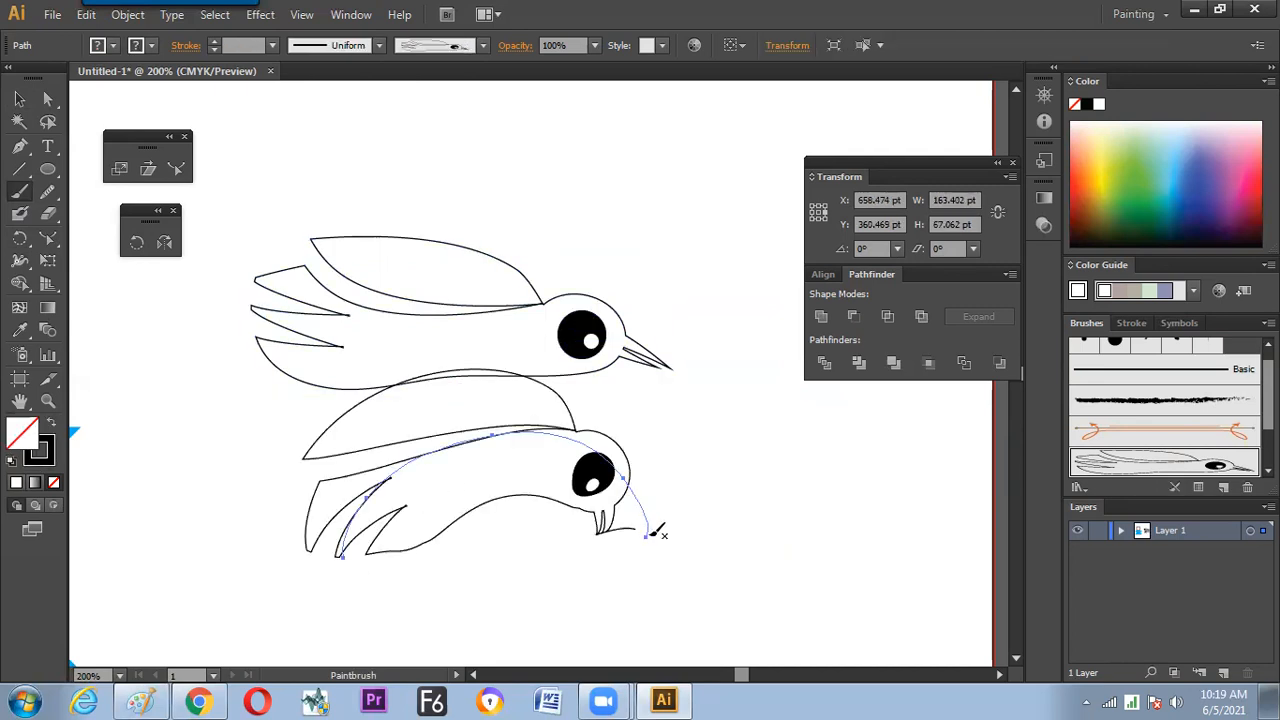
pyautogui.hotkey('ctrl', 'z')
pyautogui.moveTo(330, 484)
pyautogui.mouseDown()
pyautogui.moveTo(522, 428)
pyautogui.moveTo(627, 571)
pyautogui.mouseUp()
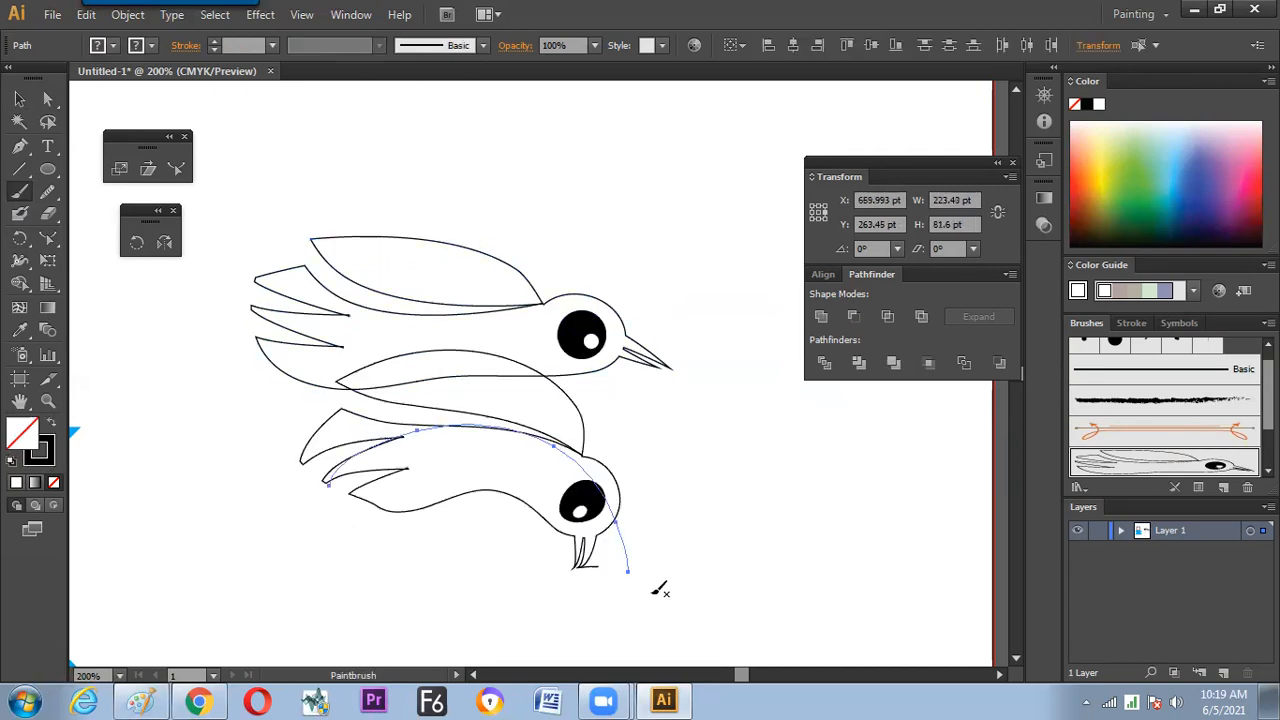
pyautogui.hotkey('ctrl', 'z')
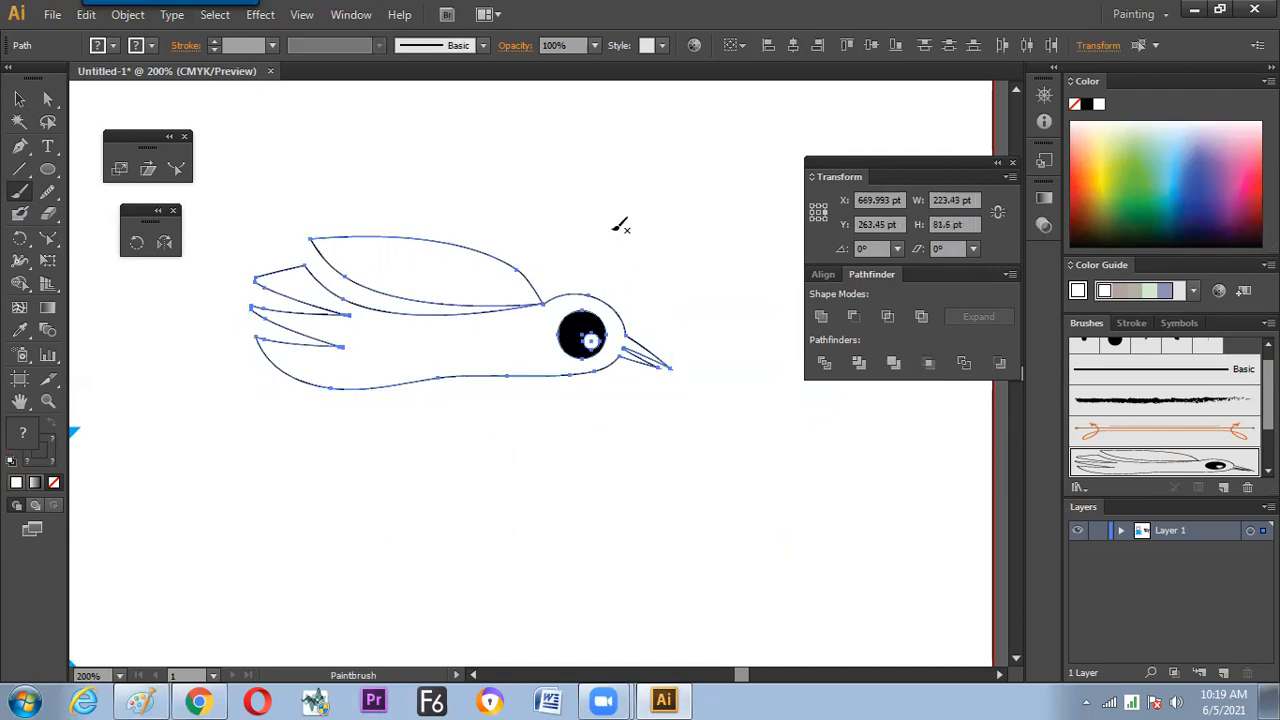
# Paint three curved strokes with the bird brush around the original bird, one above and two below, undoing an unwanted stroke
pyautogui.moveTo(437, 157)
pyautogui.mouseDown()
pyautogui.moveTo(574, 120)
pyautogui.moveTo(670, 187)
pyautogui.mouseUp()
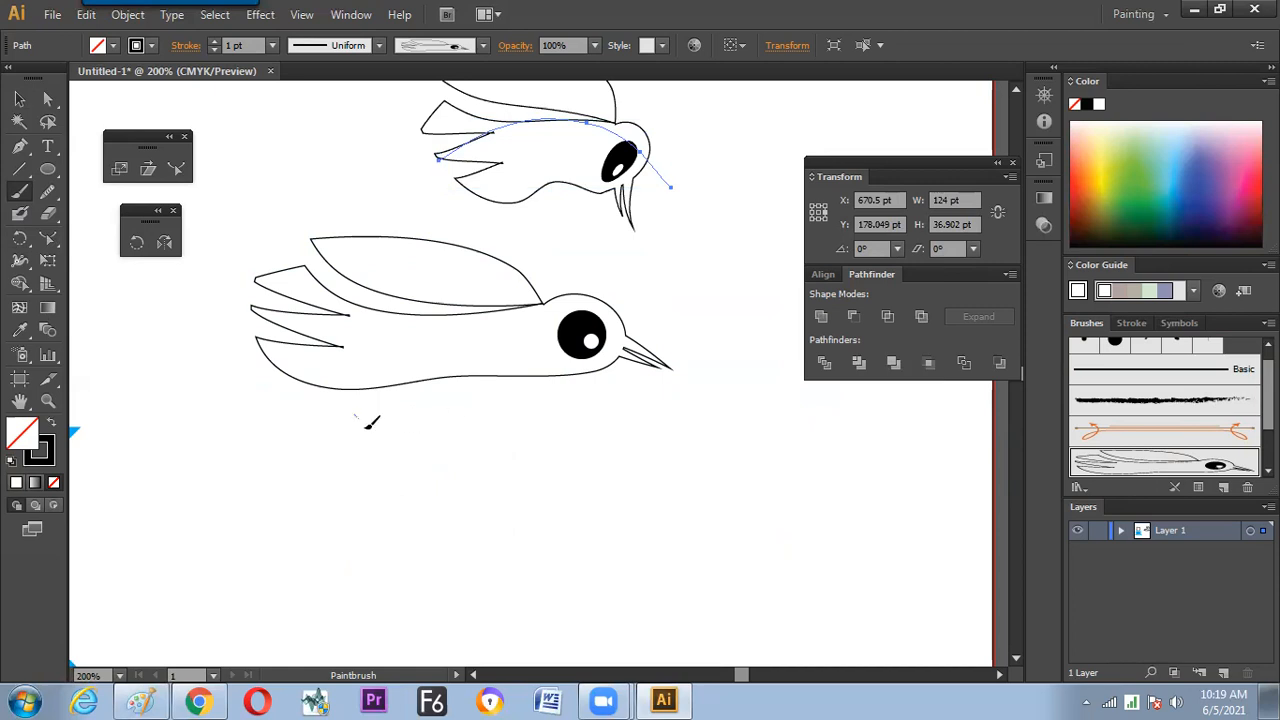
pyautogui.moveTo(355, 413); pyautogui.dragTo(612, 497)
pyautogui.moveTo(600, 449)
pyautogui.mouseDown()
pyautogui.moveTo(812, 450)
pyautogui.moveTo(818, 464)
pyautogui.mouseUp()
pyautogui.hotkey('ctrl', 'z')
pyautogui.moveTo(548, 410); pyautogui.dragTo(908, 468)
pyautogui.press('v')
pyautogui.click(796, 544)
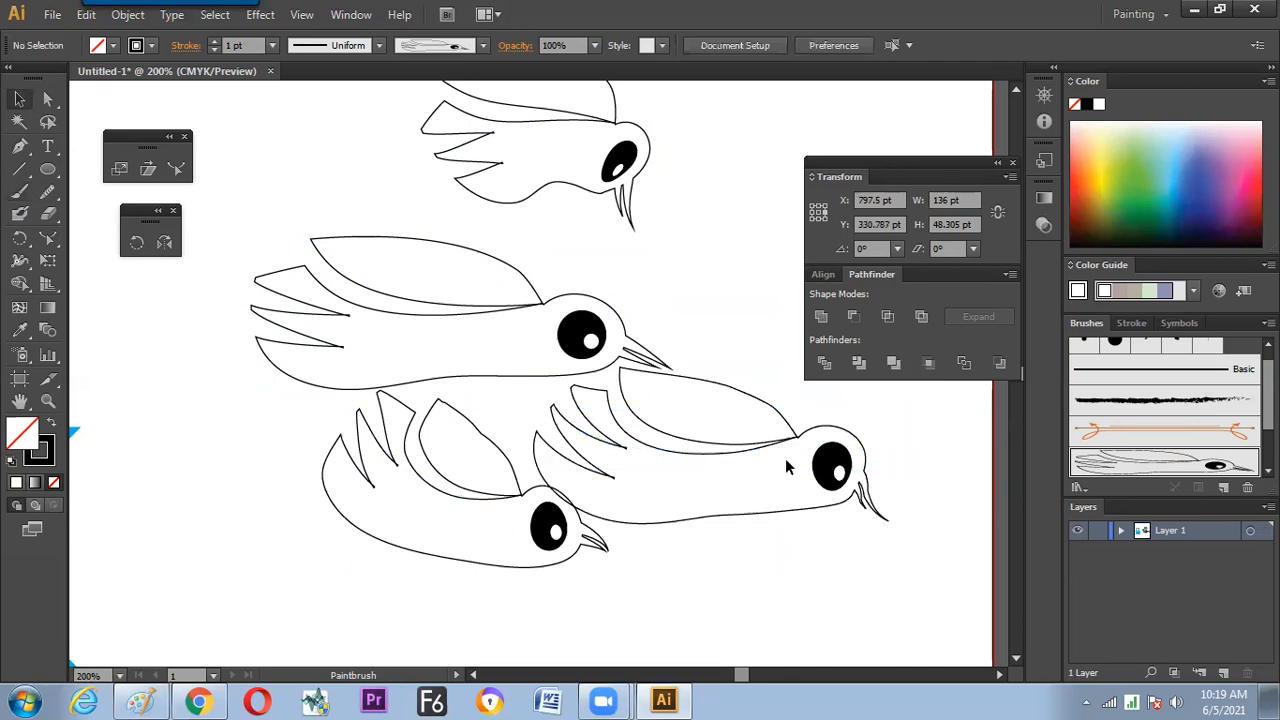
# Reposition the two painted birds below the original so that they sit apart without overlapping
pyautogui.moveTo(776, 449)
pyautogui.mouseDown()
pyautogui.moveTo(618, 511)
pyautogui.moveTo(533, 573)
pyautogui.mouseUp()
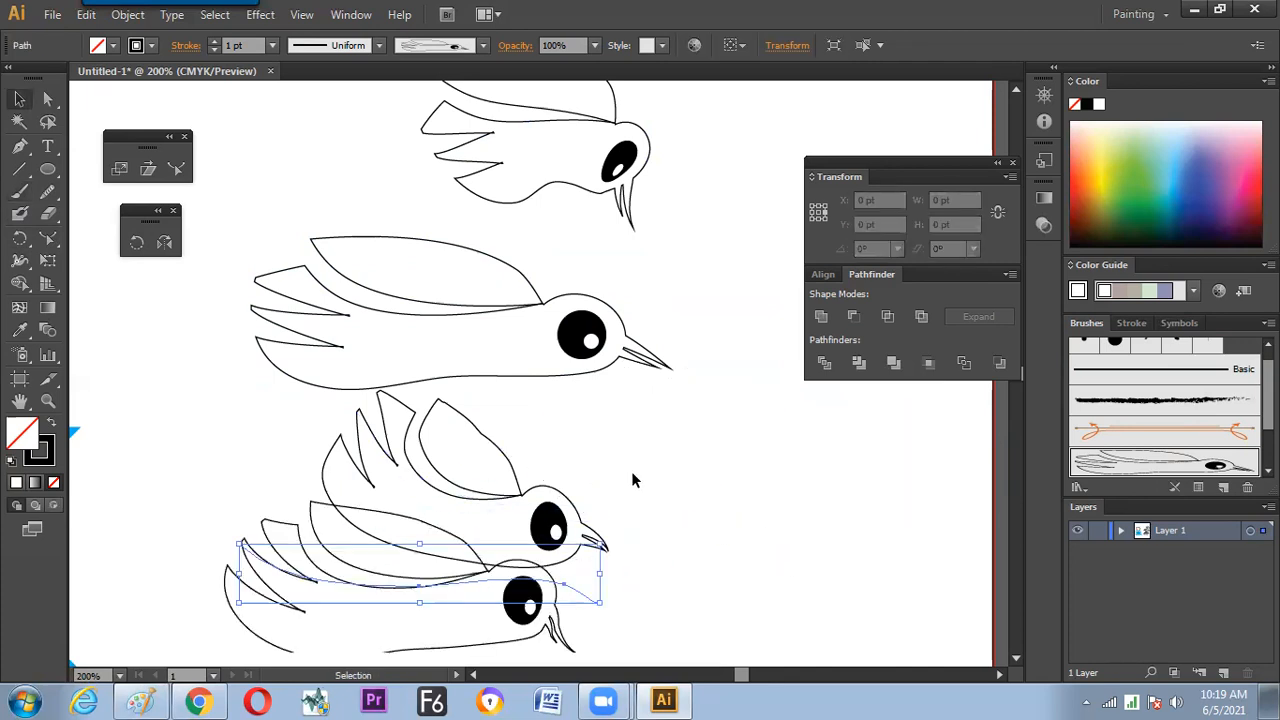
pyautogui.click(632, 480)
pyautogui.click(521, 538)
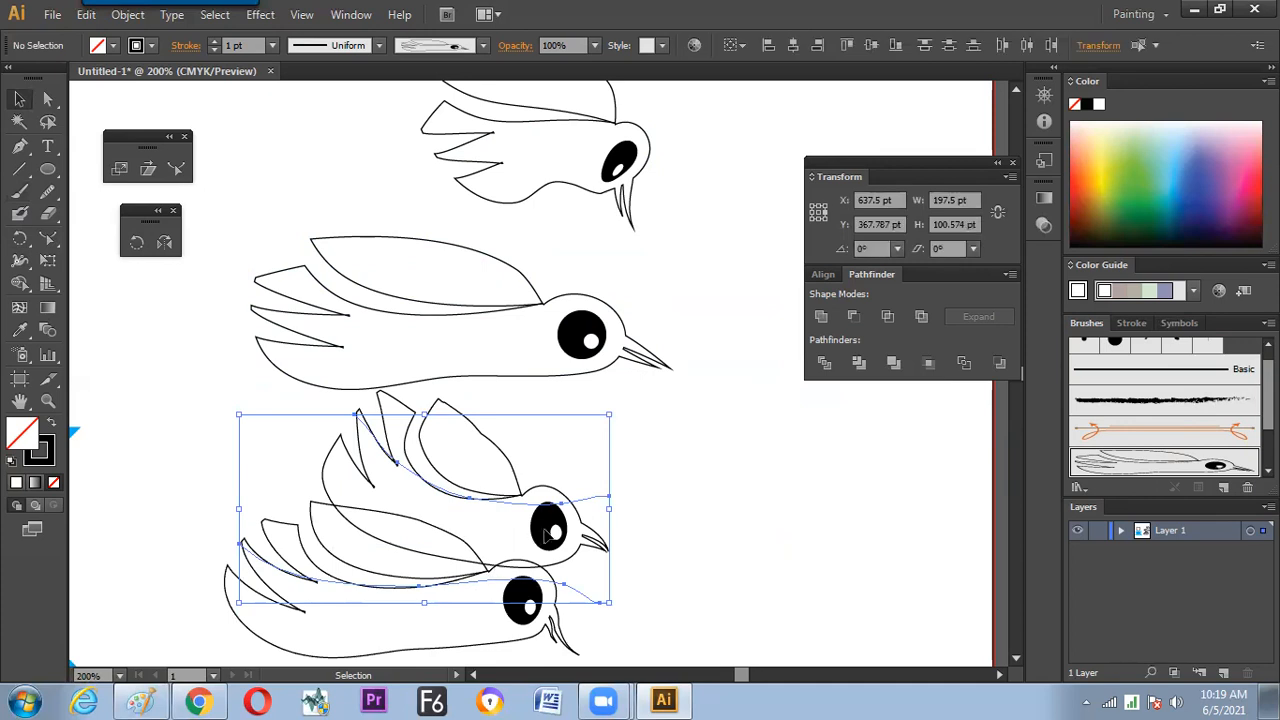
pyautogui.moveTo(560, 511); pyautogui.dragTo(657, 474)
pyautogui.click(627, 549)
pyautogui.moveTo(634, 548)
pyautogui.mouseDown()
pyautogui.moveTo(579, 575)
pyautogui.moveTo(440, 581)
pyautogui.mouseUp()
pyautogui.click(646, 533)
pyautogui.moveTo(650, 499); pyautogui.dragTo(656, 534)
pyautogui.click(781, 480)
# Move the painted bird above the original slightly right and down, and deselect it
pyautogui.press('space')
pyautogui.moveTo(718, 437); pyautogui.dragTo(700, 525)
pyautogui.moveTo(710, 199); pyautogui.dragTo(682, 272)
pyautogui.click(676, 406)
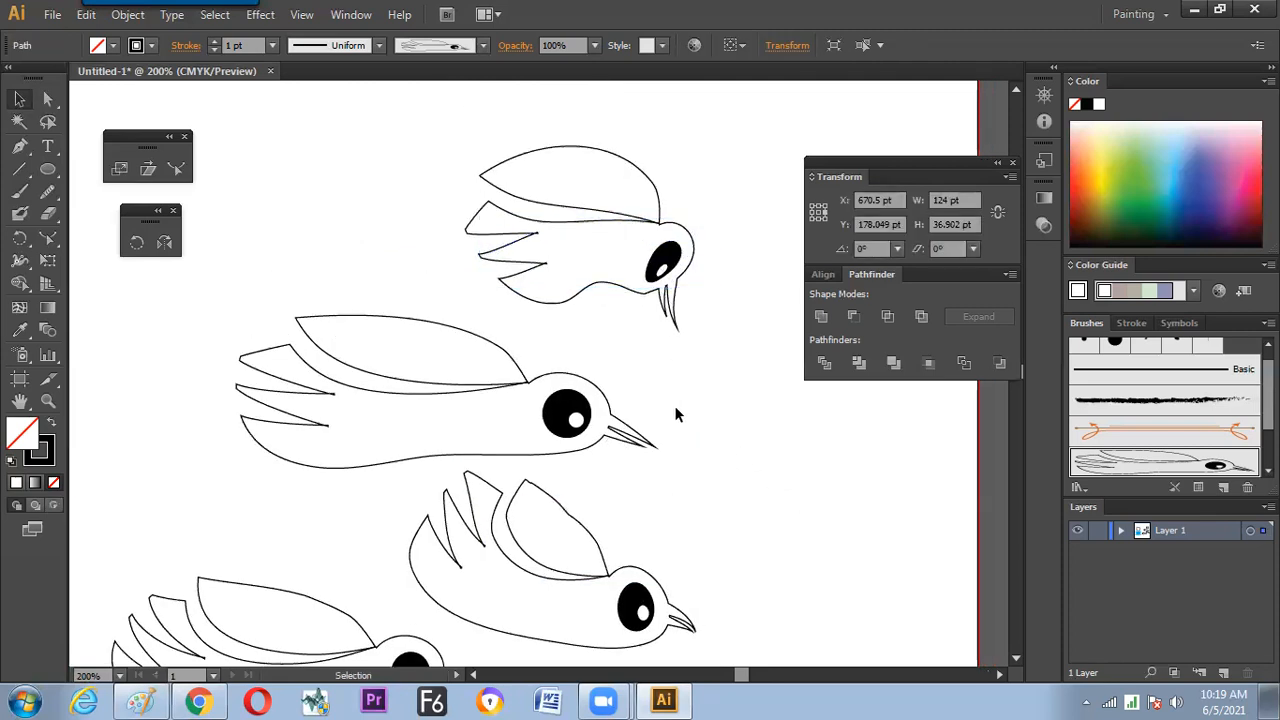
pyautogui.press('Tab')
pyautogui.press('Tab')
pyautogui.press('space')
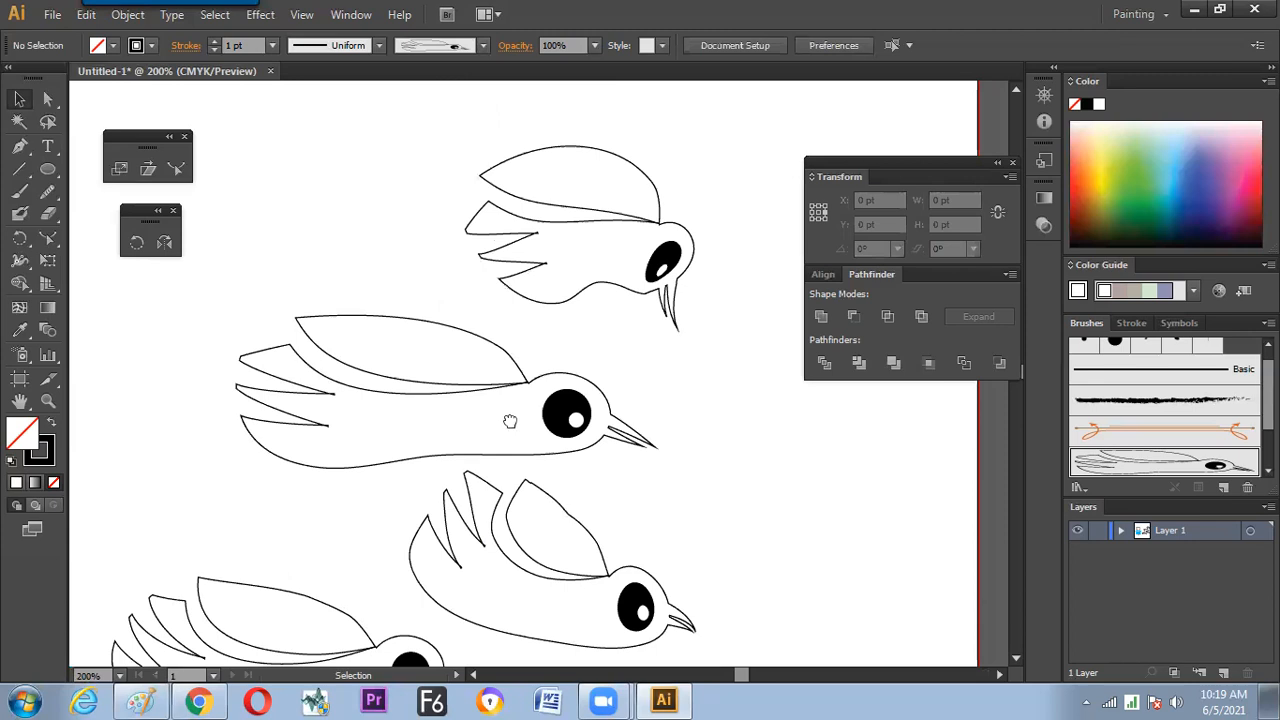
pyautogui.moveTo(510, 421); pyautogui.dragTo(556, 388)
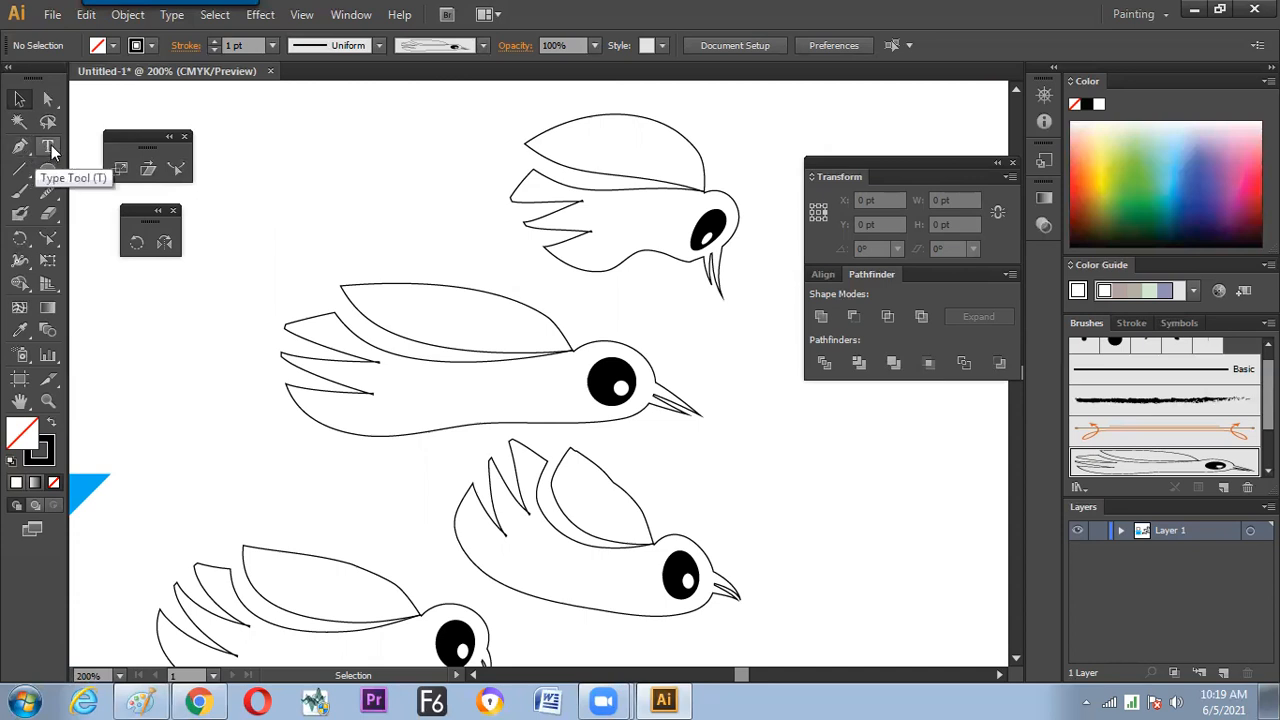
# Create a new document with the default A4 landscape settings and close the two floating tool palettes
pyautogui.hotkey('ctrl', 'n')
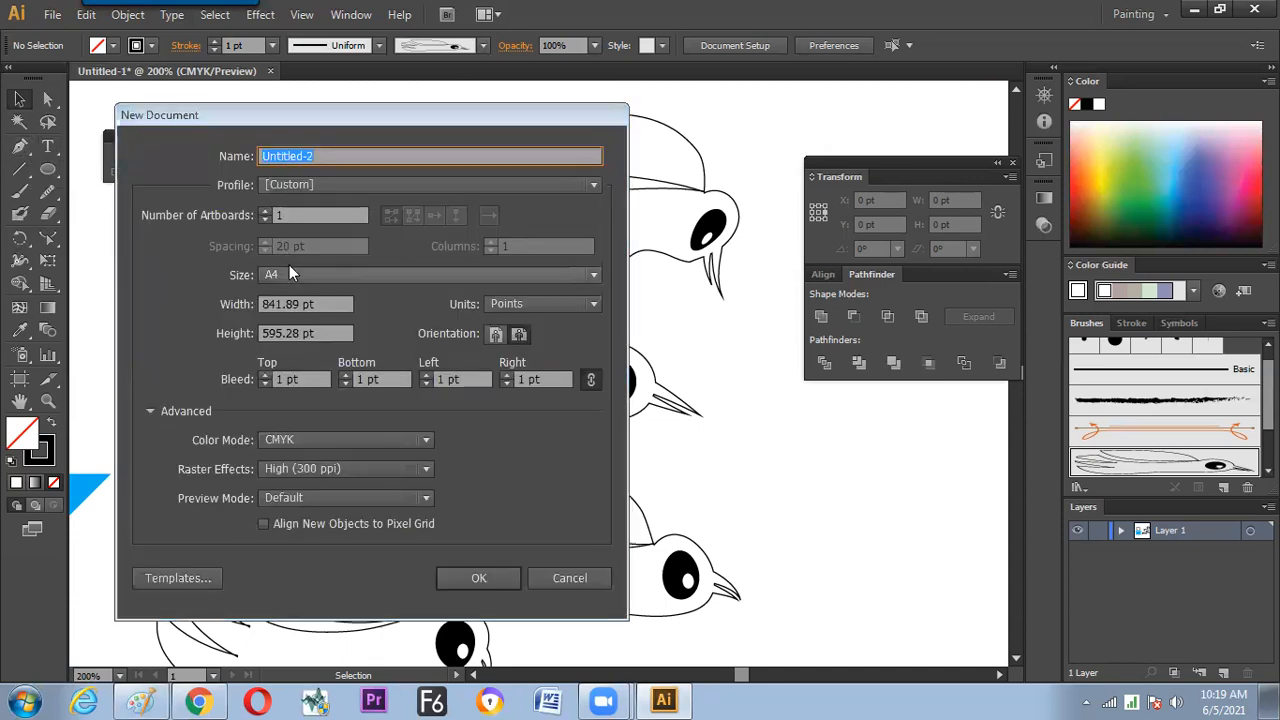
pyautogui.press('Return')
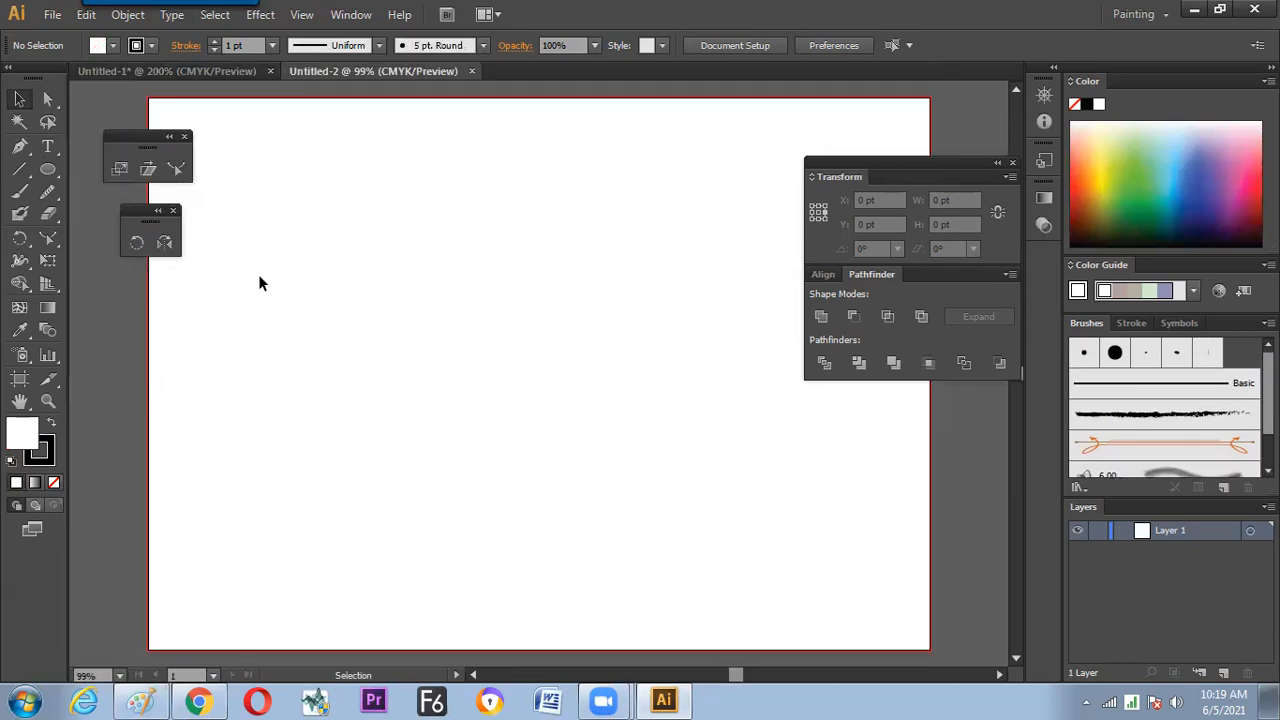
pyautogui.hotkey('ctrl', '+')
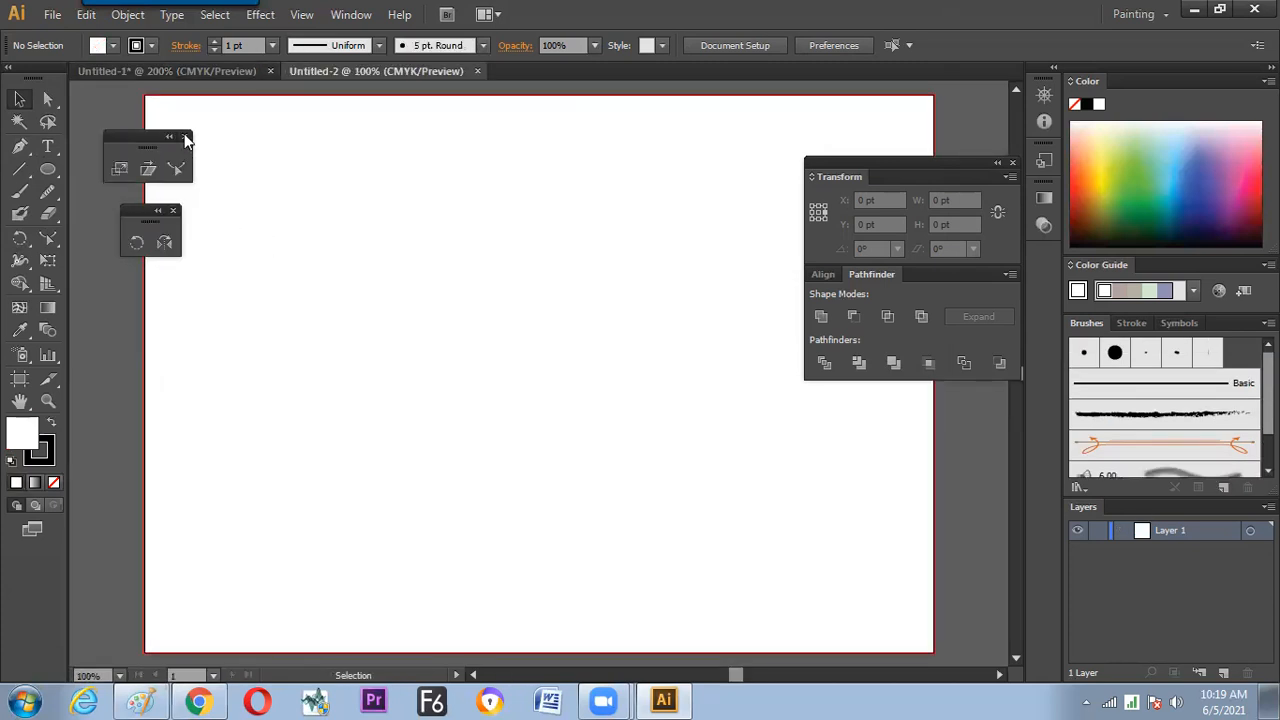
pyautogui.click(184, 136)
pyautogui.click(173, 210)
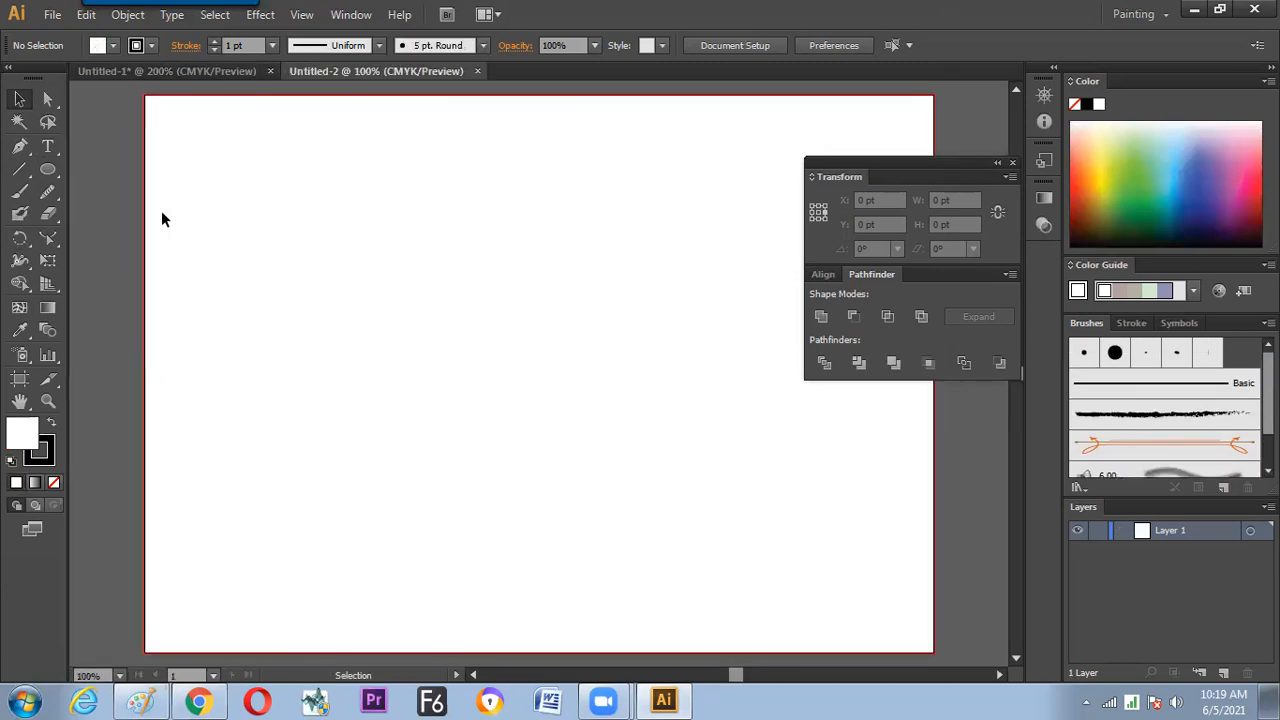
# Add the point text "sdfasdf" near the upper-left corner of the artboard
pyautogui.click(47, 148)
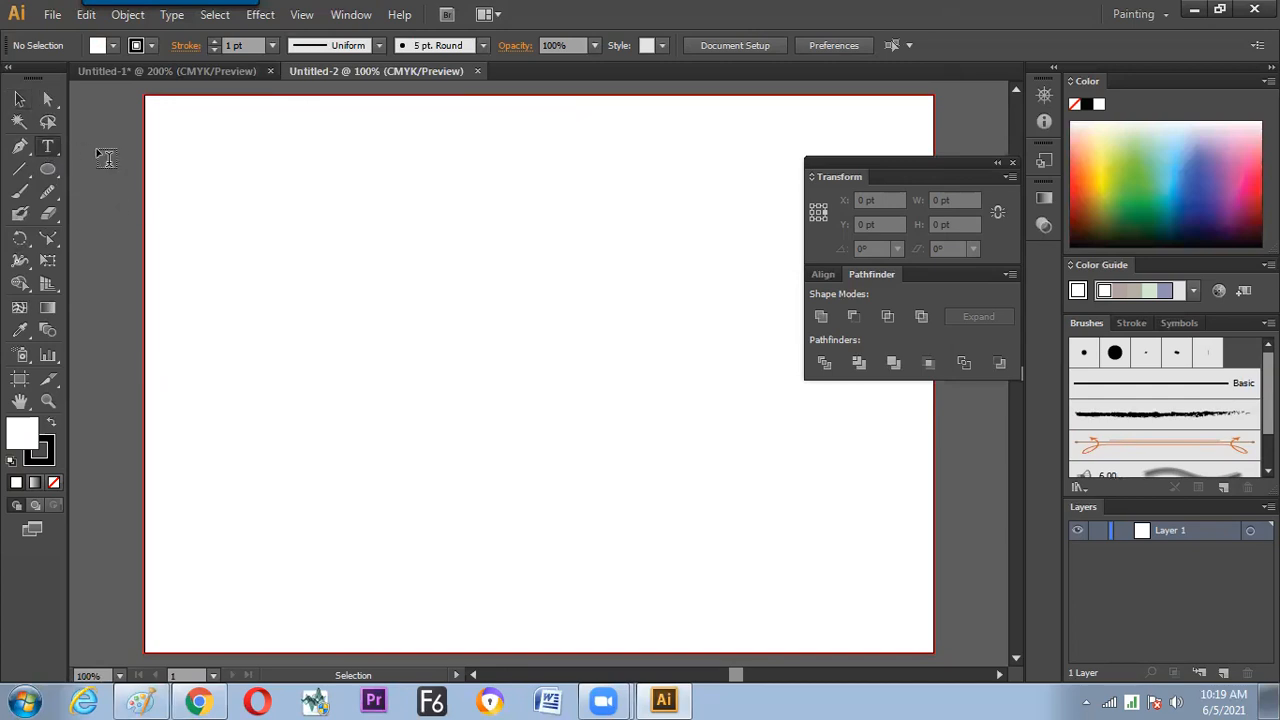
pyautogui.click(190, 163)
pyautogui.write('sdfasdf')
pyautogui.press('Escape')
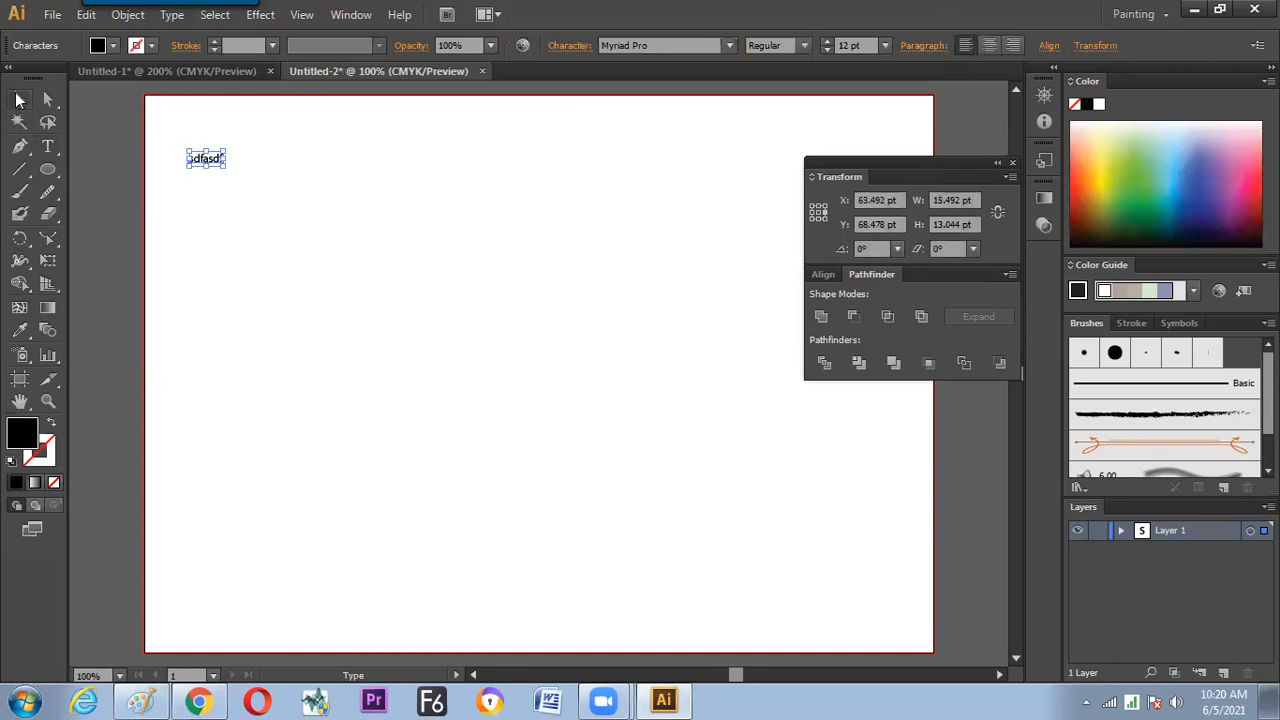
# Add an area text frame about 85 by 100 pt below the point text and fill it with "sadfasdfasdfasdfasdfas asdf sdf sadf asdf"
pyautogui.moveTo(181, 186); pyautogui.dragTo(261, 279)
pyautogui.write('sa')
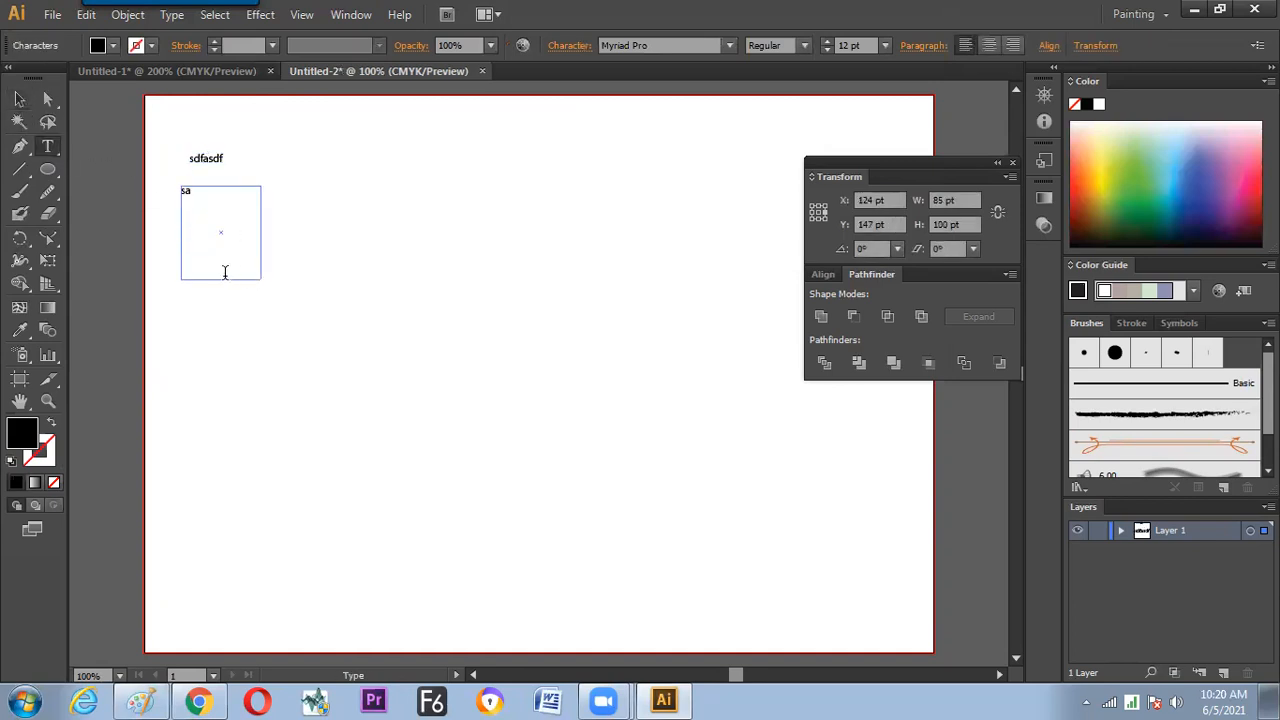
pyautogui.write('dfasdfasdfasdfasdf as asdf sdf sadf asdf')
pyautogui.press('Escape')
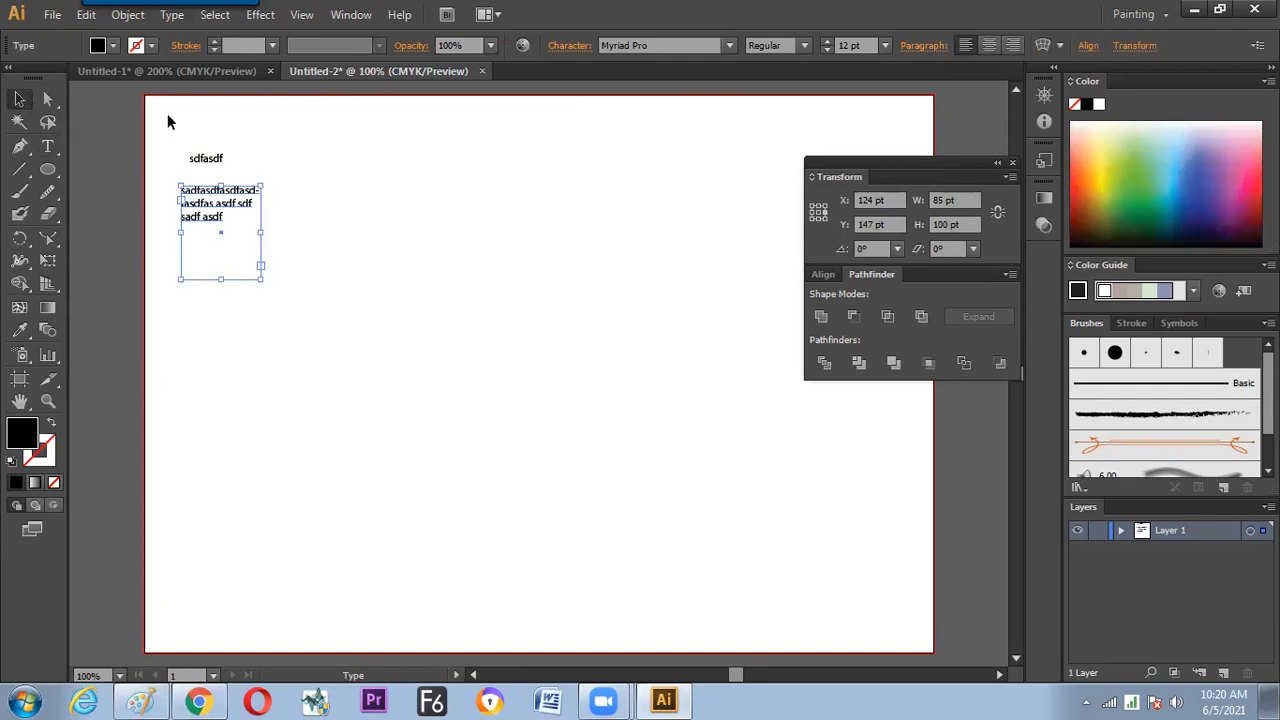
# Move the point text slightly up and resize the area text frame to about 89 by 83 pt
pyautogui.click(166, 120)
pyautogui.moveTo(201, 166); pyautogui.dragTo(197, 143)
pyautogui.click(206, 205)
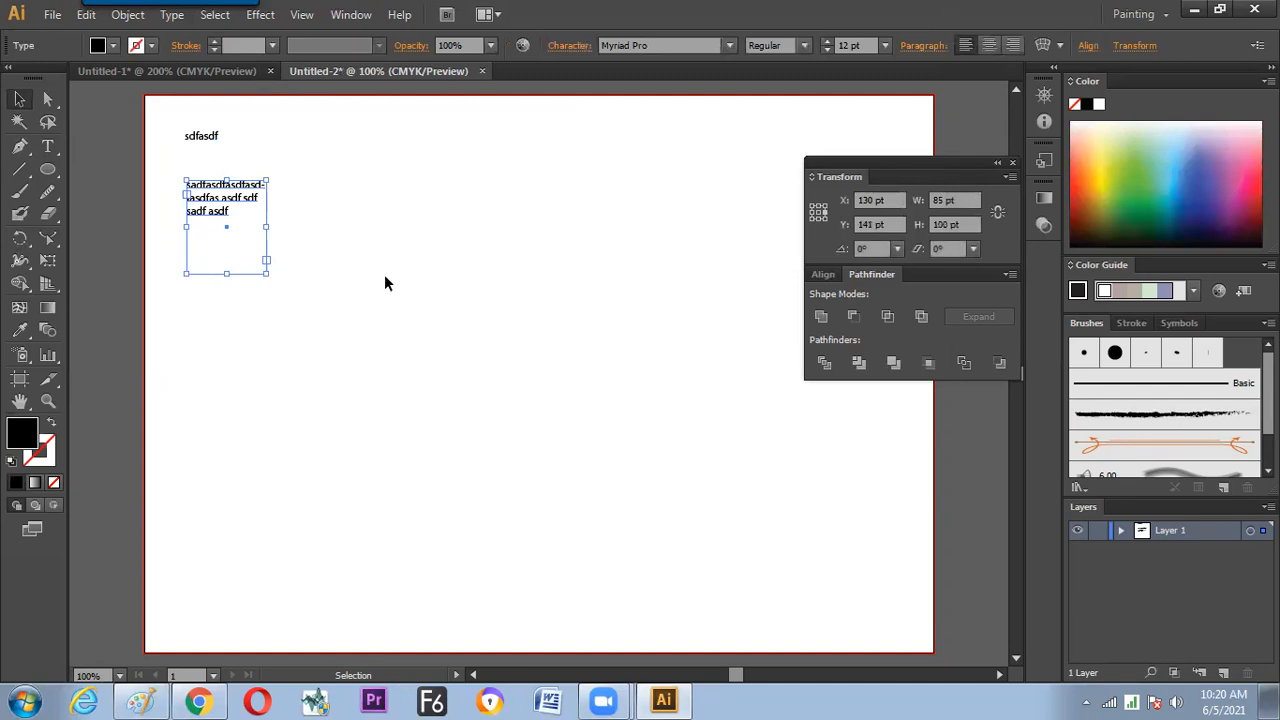
pyautogui.moveTo(266, 272); pyautogui.dragTo(230, 280)
pyautogui.click(206, 137)
pyautogui.click(200, 242)
pyautogui.click(210, 238)
pyautogui.moveTo(223, 275); pyautogui.dragTo(268, 267)
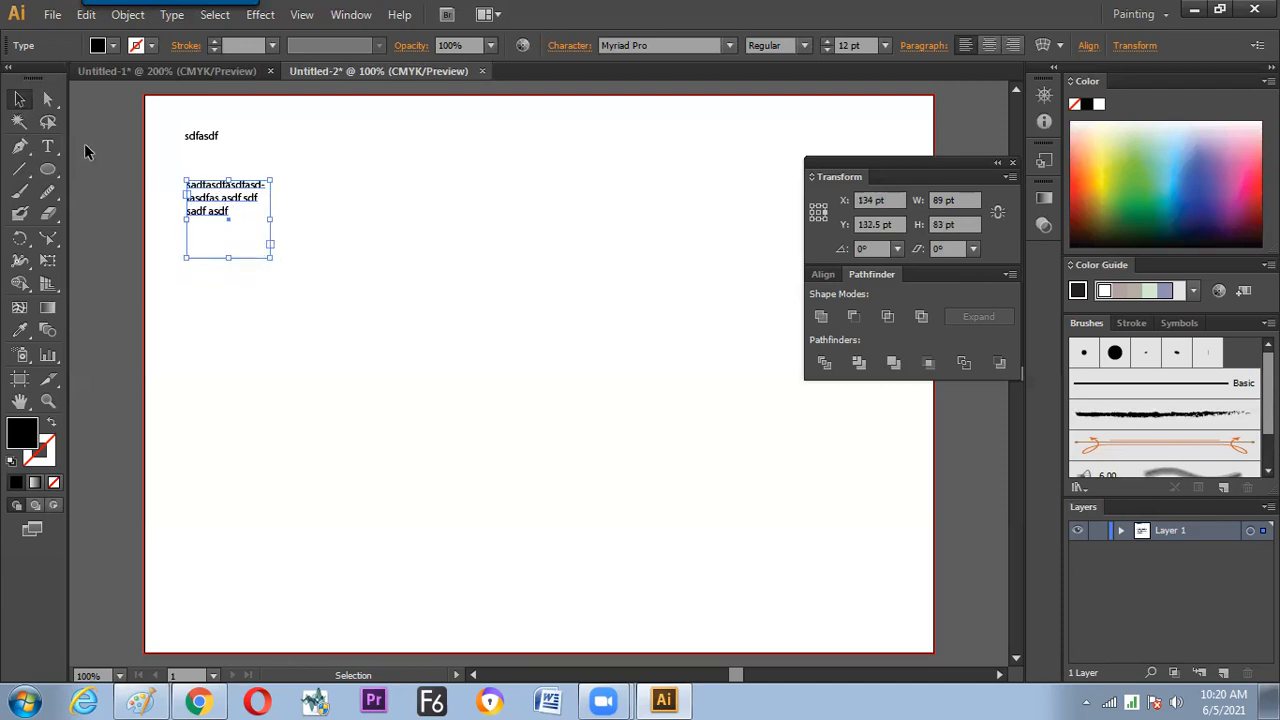
# Place a copy of the point text enlarged to 83.41 pt mid-artboard, and stack a duplicate of it directly below
pyautogui.moveTo(197, 140); pyautogui.dragTo(643, 371)
pyautogui.click(551, 323)
pyautogui.click(563, 306)
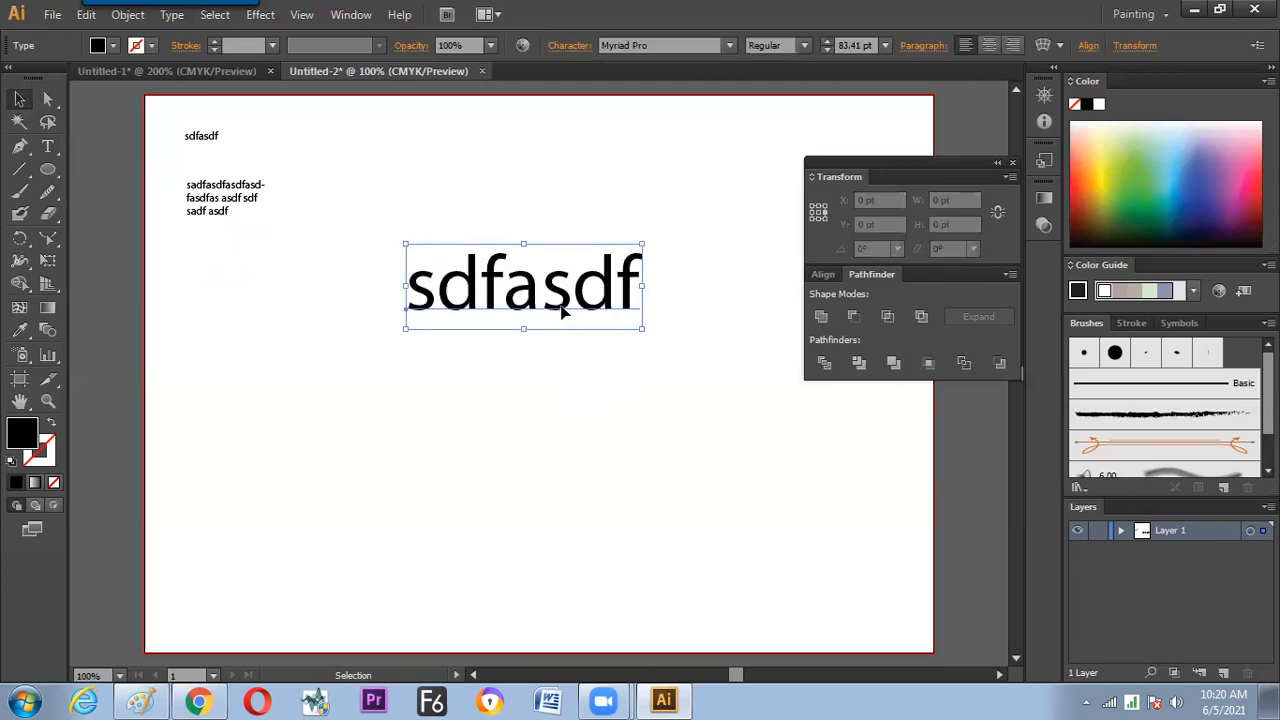
pyautogui.moveTo(565, 303); pyautogui.dragTo(519, 398)
pyautogui.moveTo(550, 310); pyautogui.dragTo(552, 228)
pyautogui.moveTo(563, 390); pyautogui.dragTo(565, 304)
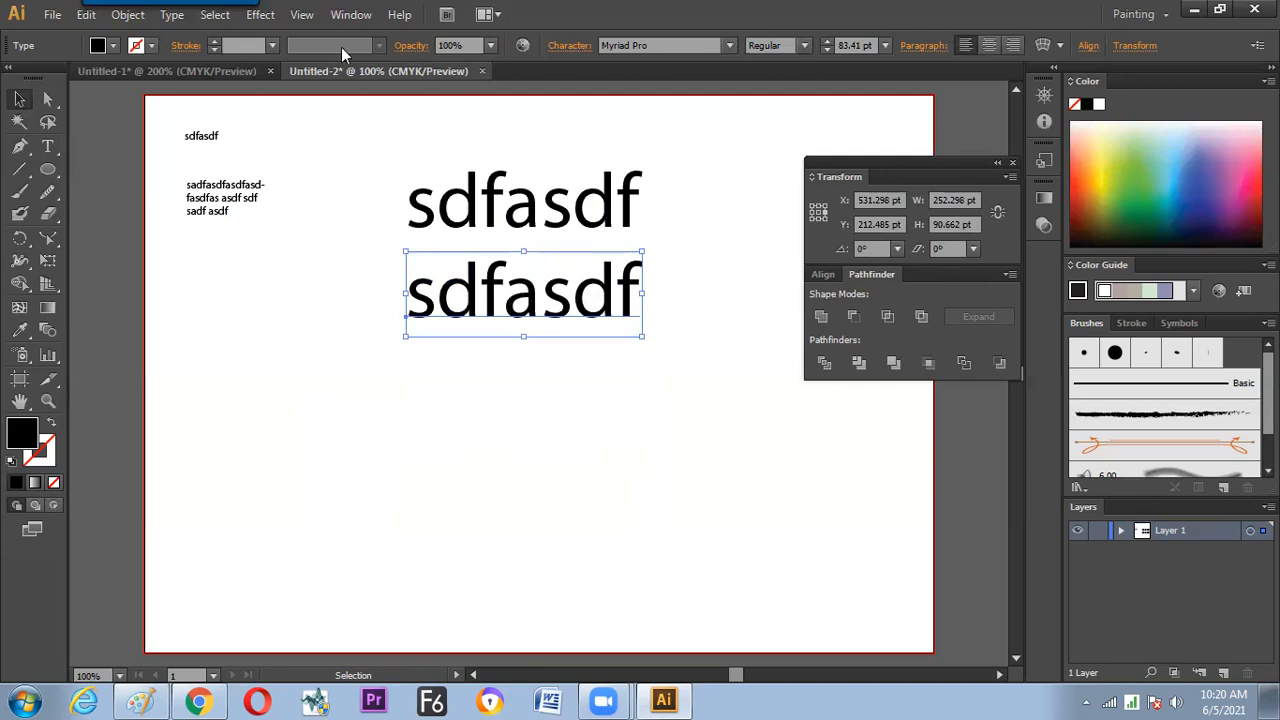
# Open the Character panel and place it below the small texts, clear of the large ones
pyautogui.click(349, 21)
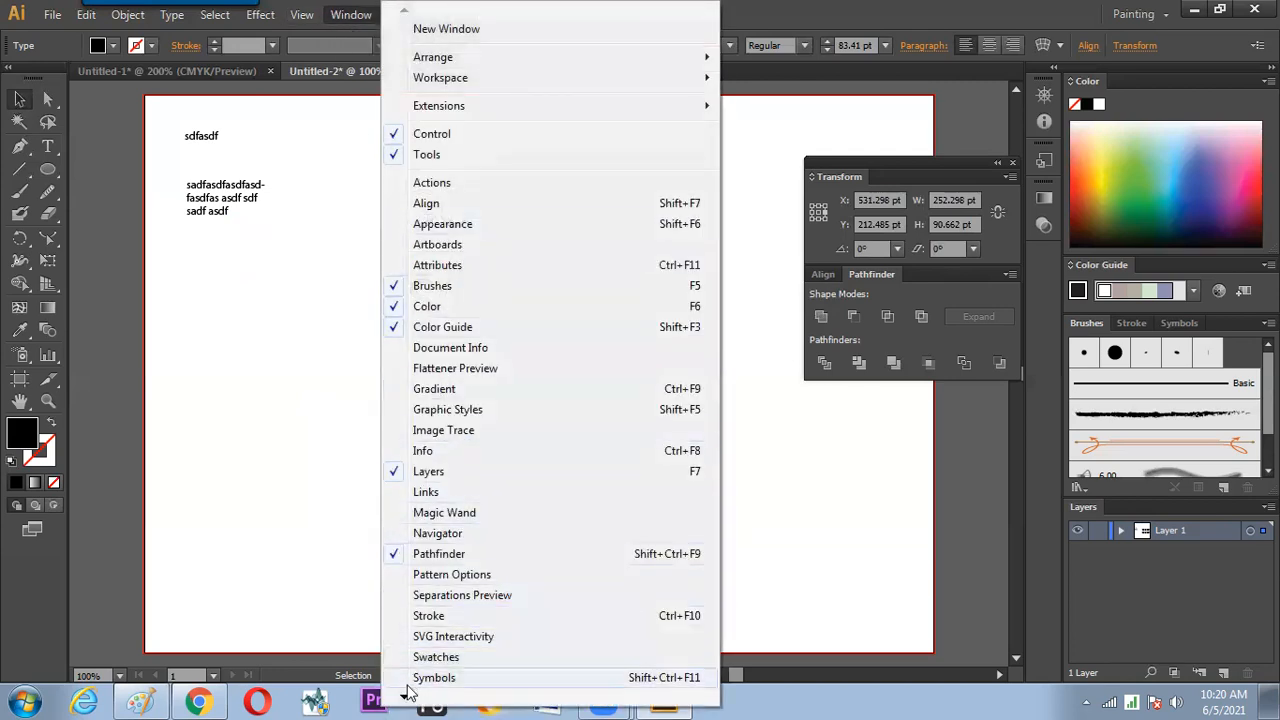
pyautogui.moveTo(404, 696)
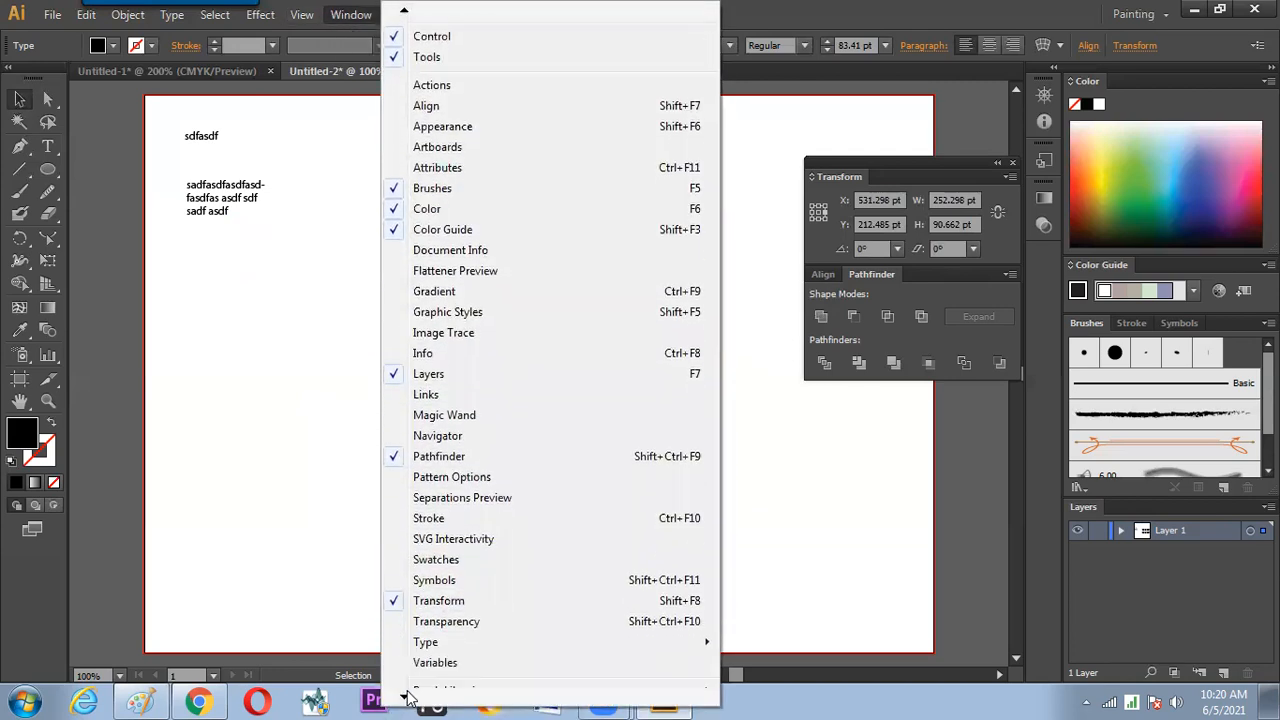
pyautogui.moveTo(425, 586)
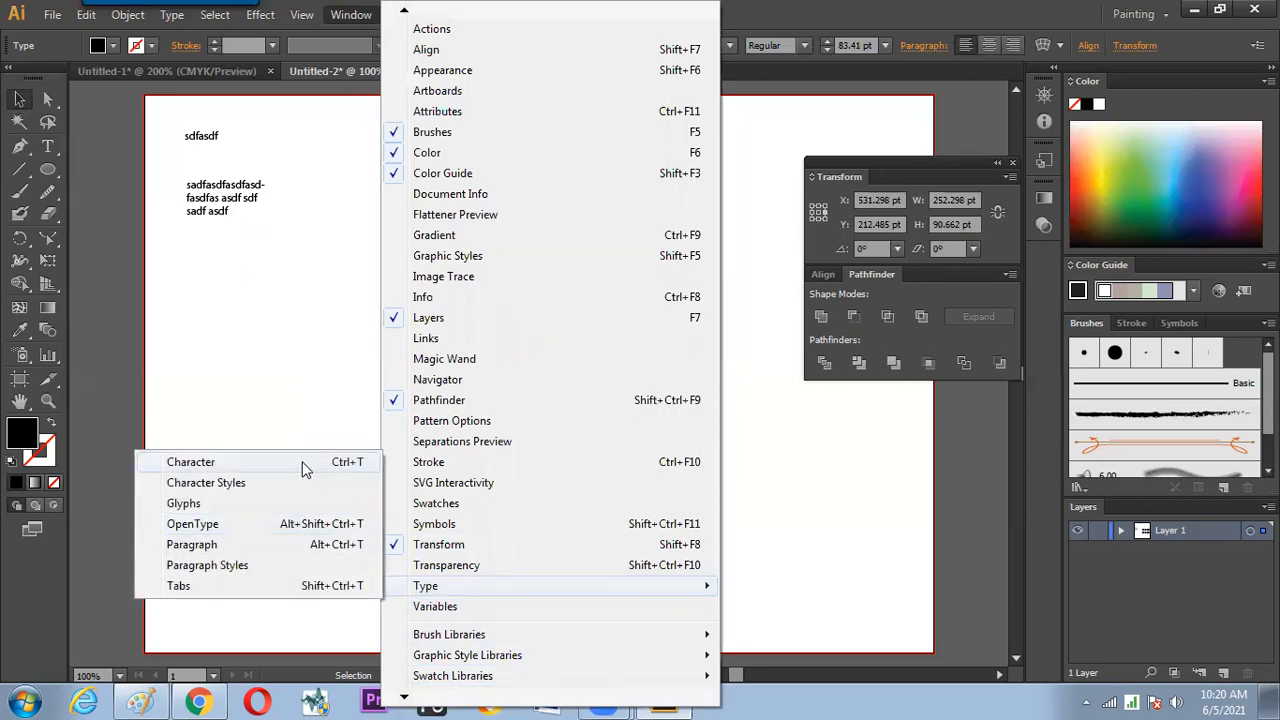
pyautogui.click(309, 465)
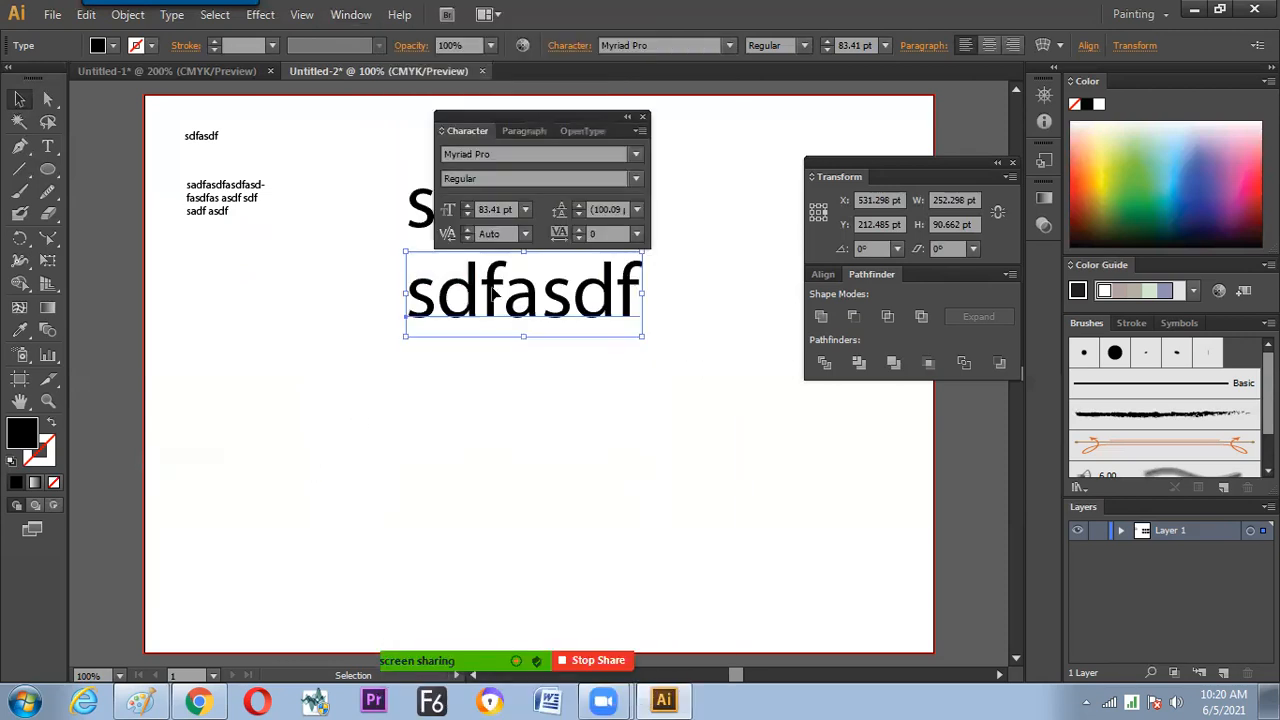
pyautogui.moveTo(521, 116); pyautogui.dragTo(148, 299)
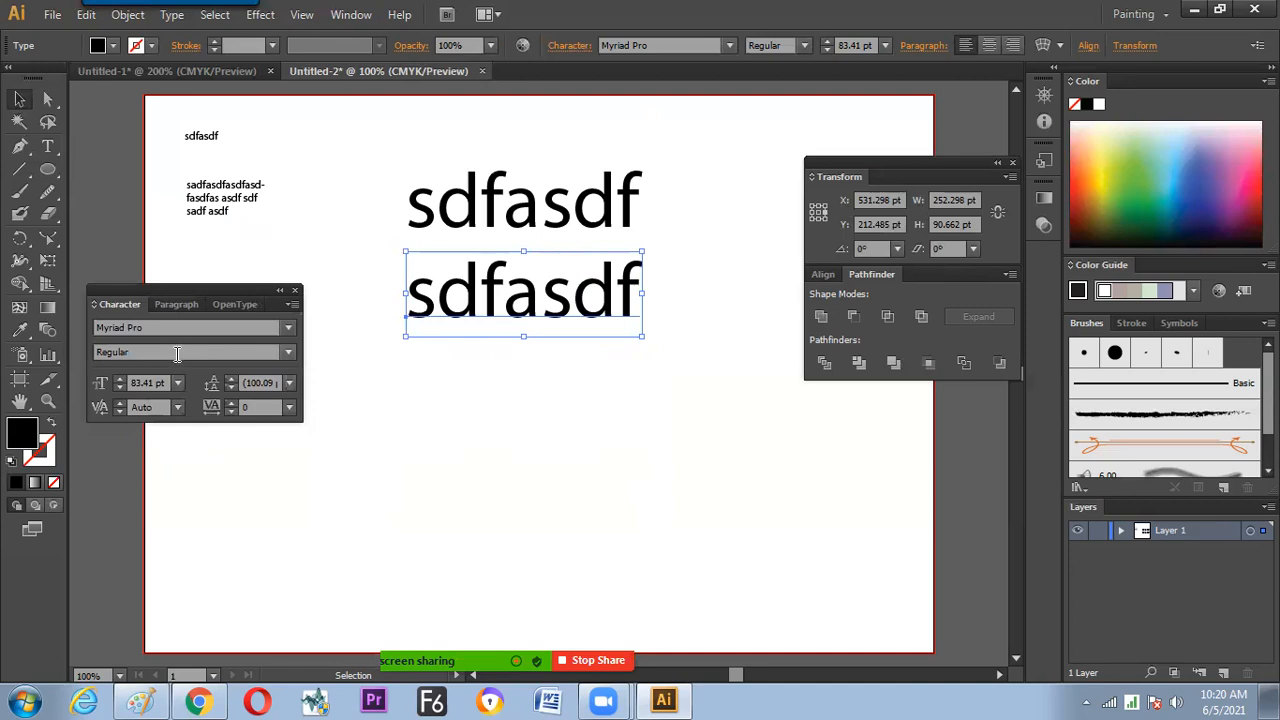
# Try the Blackoak Std and Bauhaus 93 fonts on the lower large text and check the styles available for Bauhaus 93
pyautogui.click(288, 327)
pyautogui.click(333, 270)
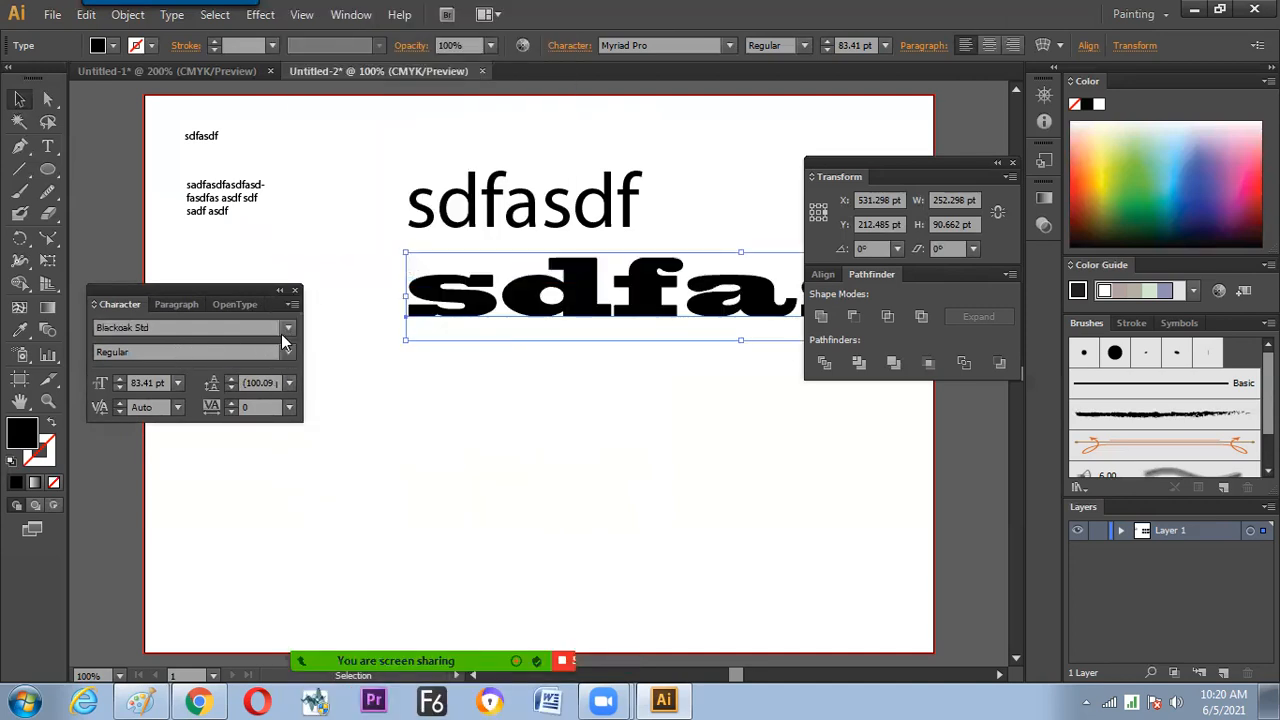
pyautogui.click(290, 327)
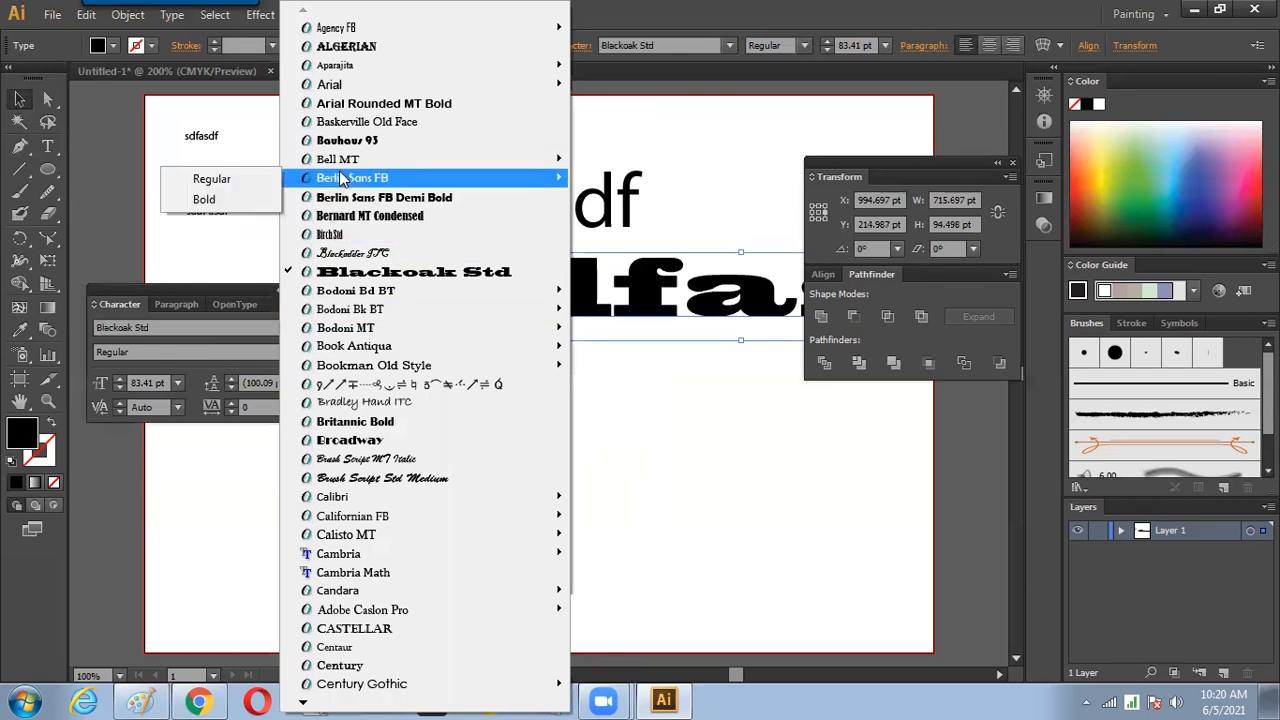
pyautogui.click(345, 140)
pyautogui.click(288, 354)
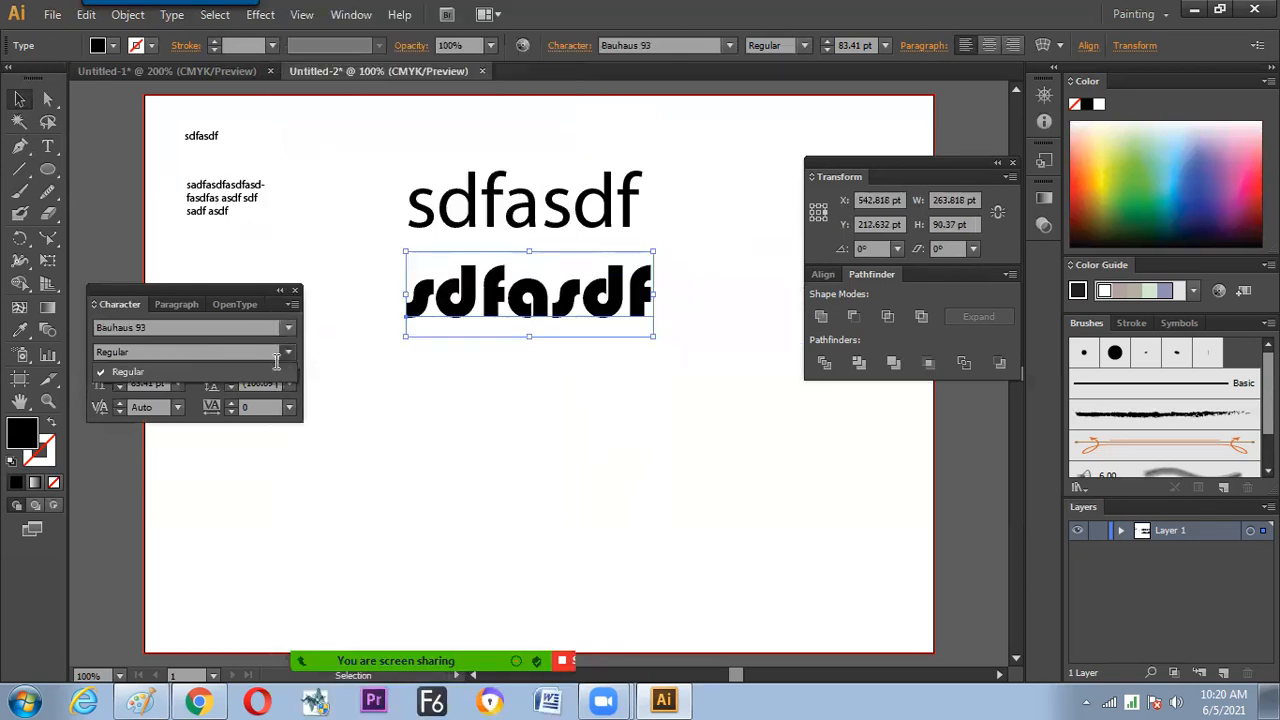
pyautogui.click(288, 355)
pyautogui.click(288, 356)
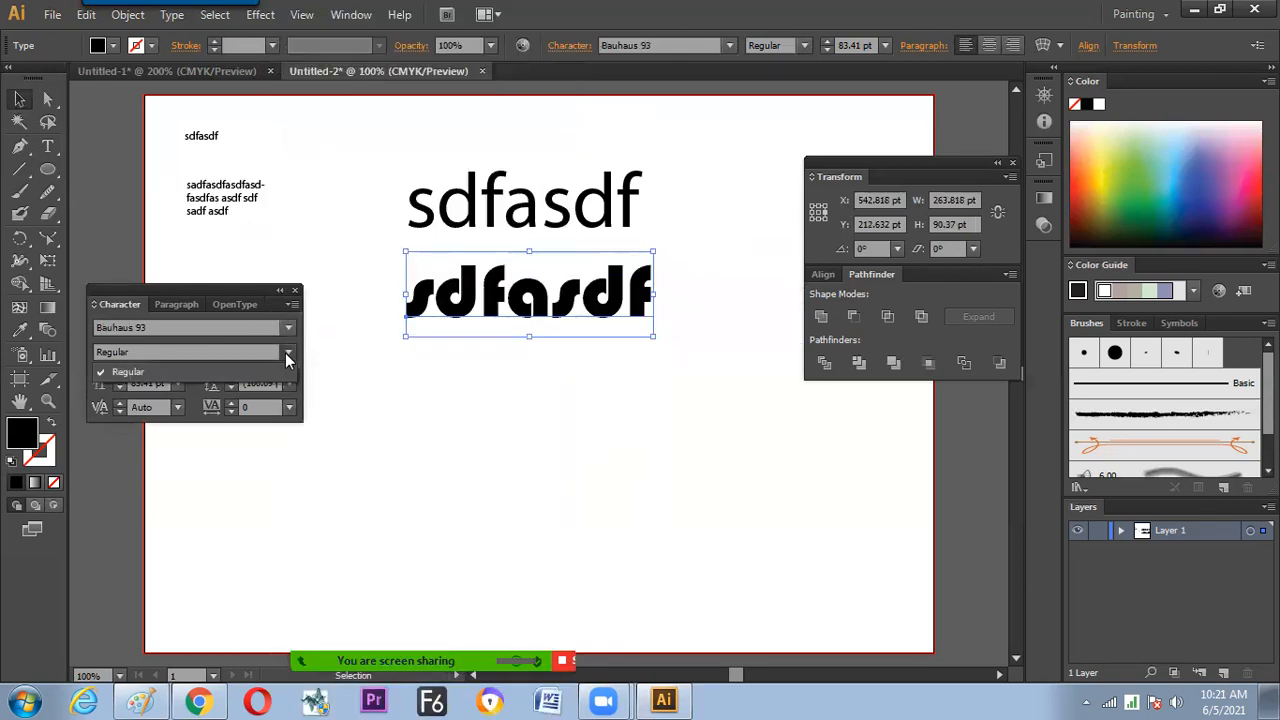
pyautogui.click(289, 331)
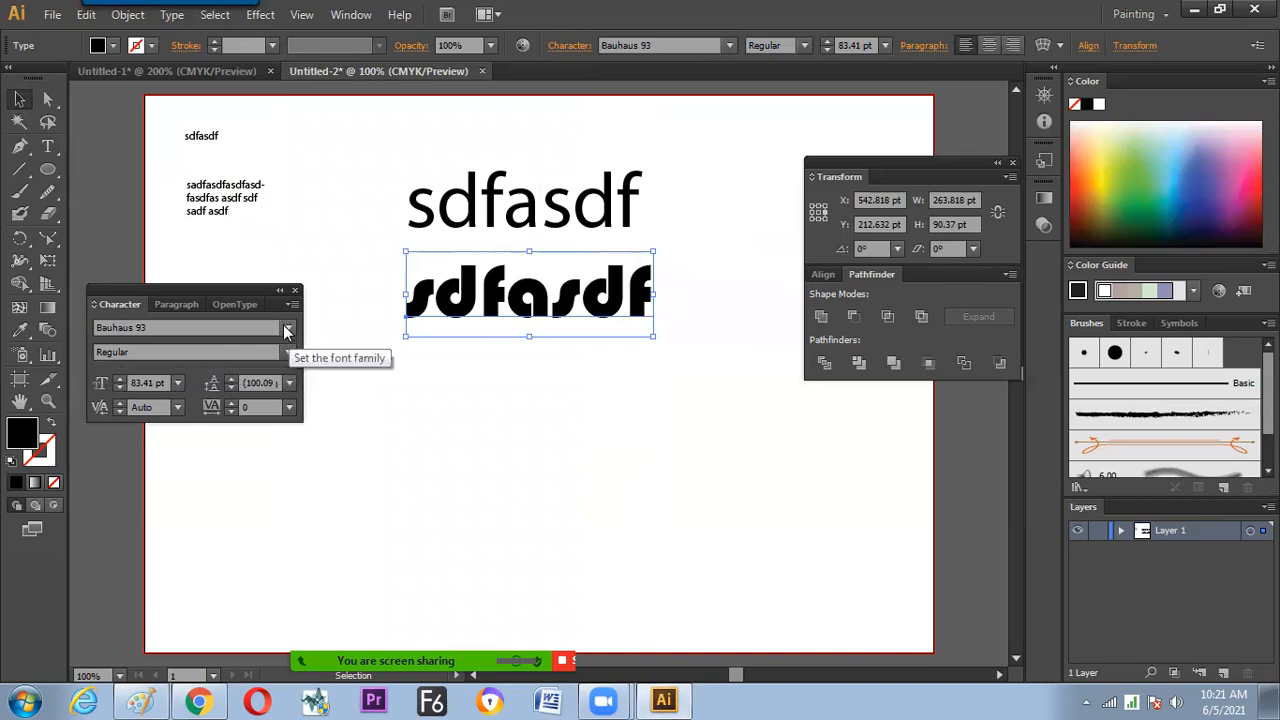
# Set the lower large text's font to Bodoni MT Regular
pyautogui.click(287, 331)
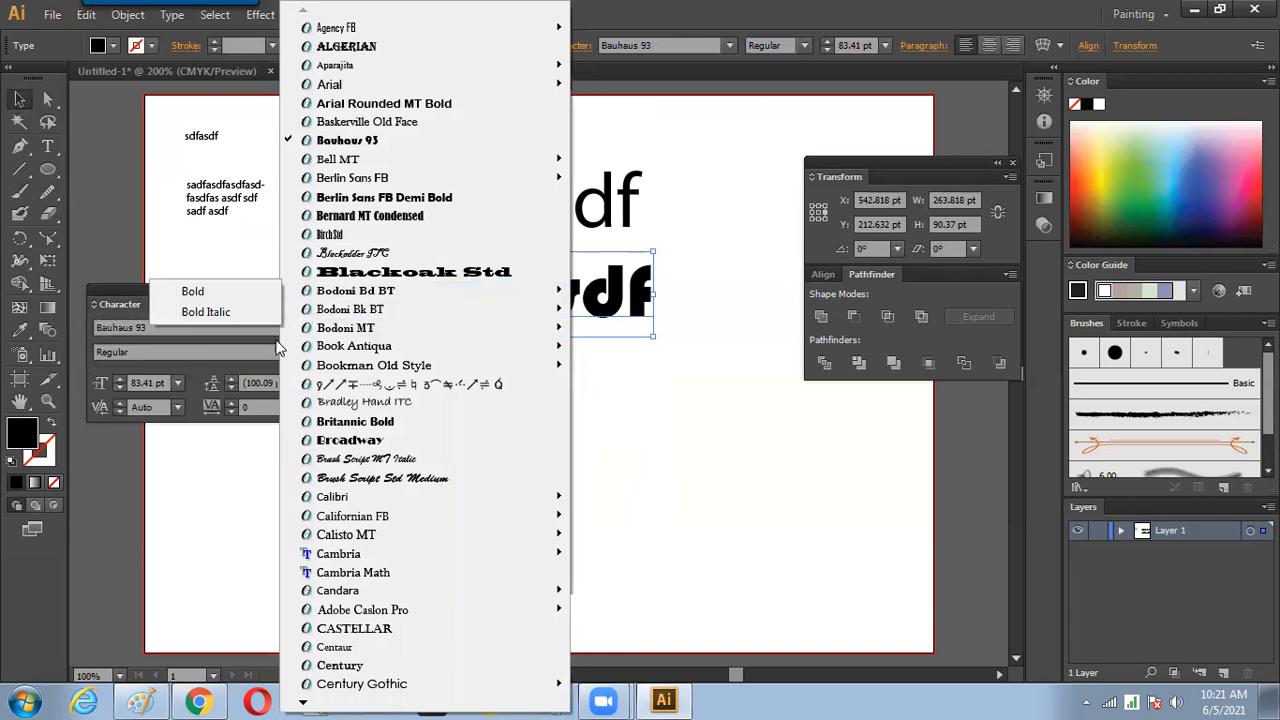
pyautogui.moveTo(283, 313)
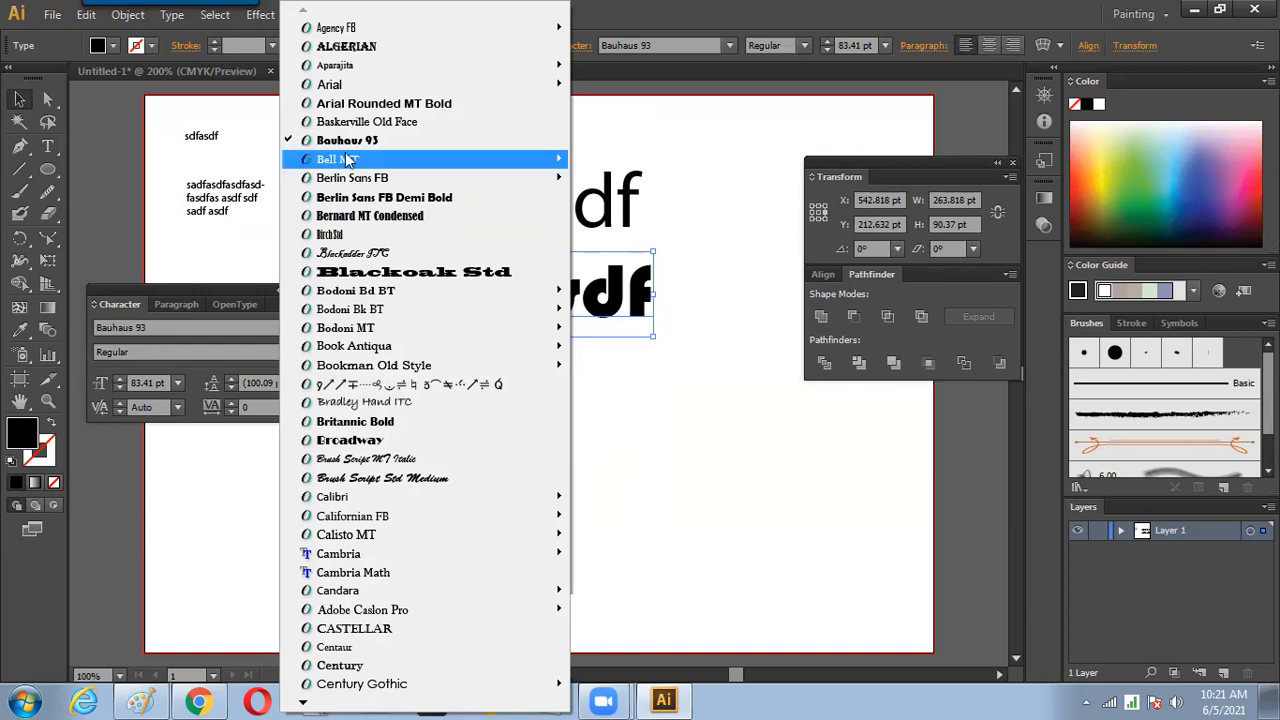
pyautogui.moveTo(345, 163)
pyautogui.moveTo(358, 332)
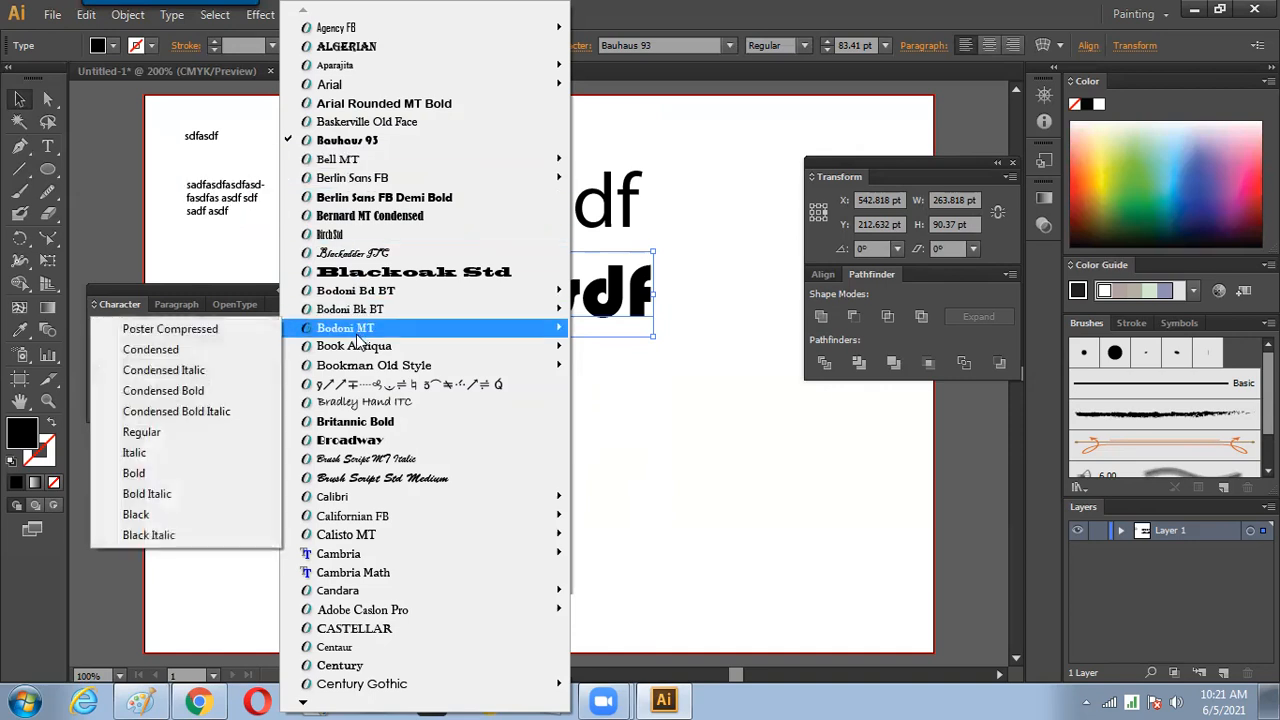
pyautogui.click(147, 436)
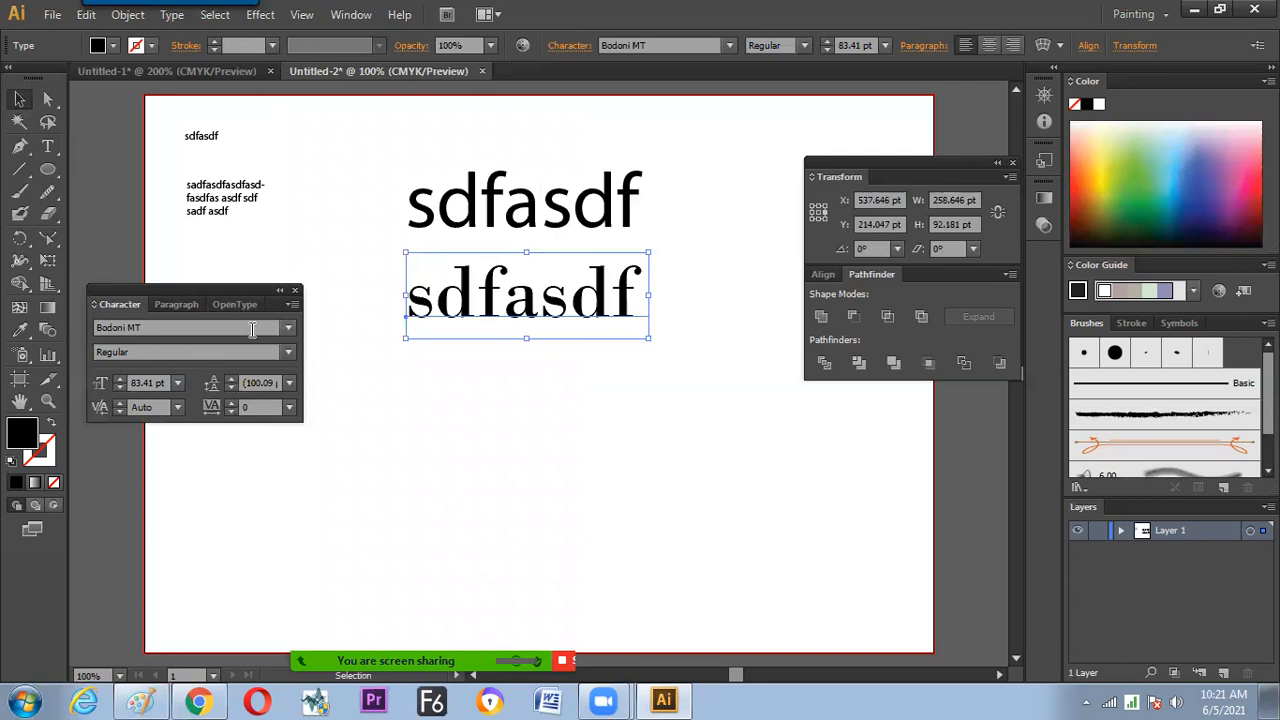
# Switch to Paint and handwrite the note "FONT" with "FAMILY" and "STYLE" beneath it
pyautogui.click(140, 700)
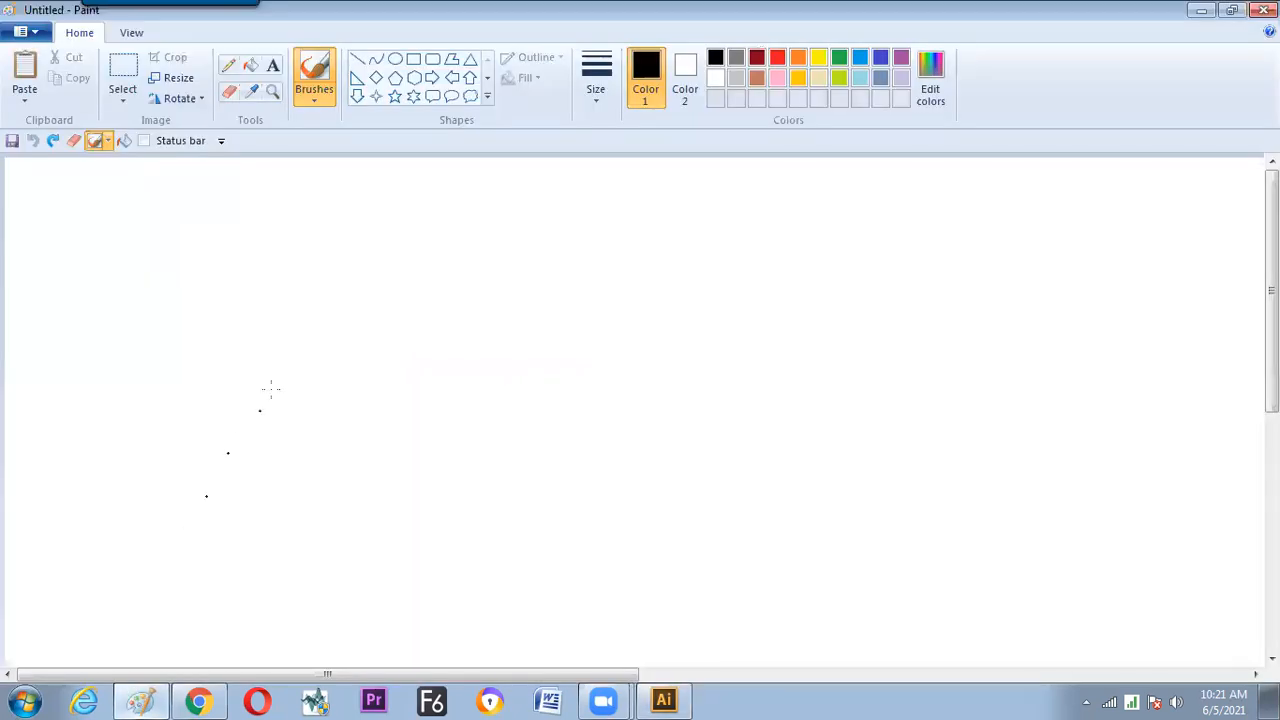
pyautogui.moveTo(312, 282); pyautogui.dragTo(330, 278)
pyautogui.moveTo(313, 291)
pyautogui.mouseDown()
pyautogui.moveTo(345, 302)
pyautogui.moveTo(389, 276)
pyautogui.mouseUp()
pyautogui.moveTo(382, 278); pyautogui.dragTo(382, 299)
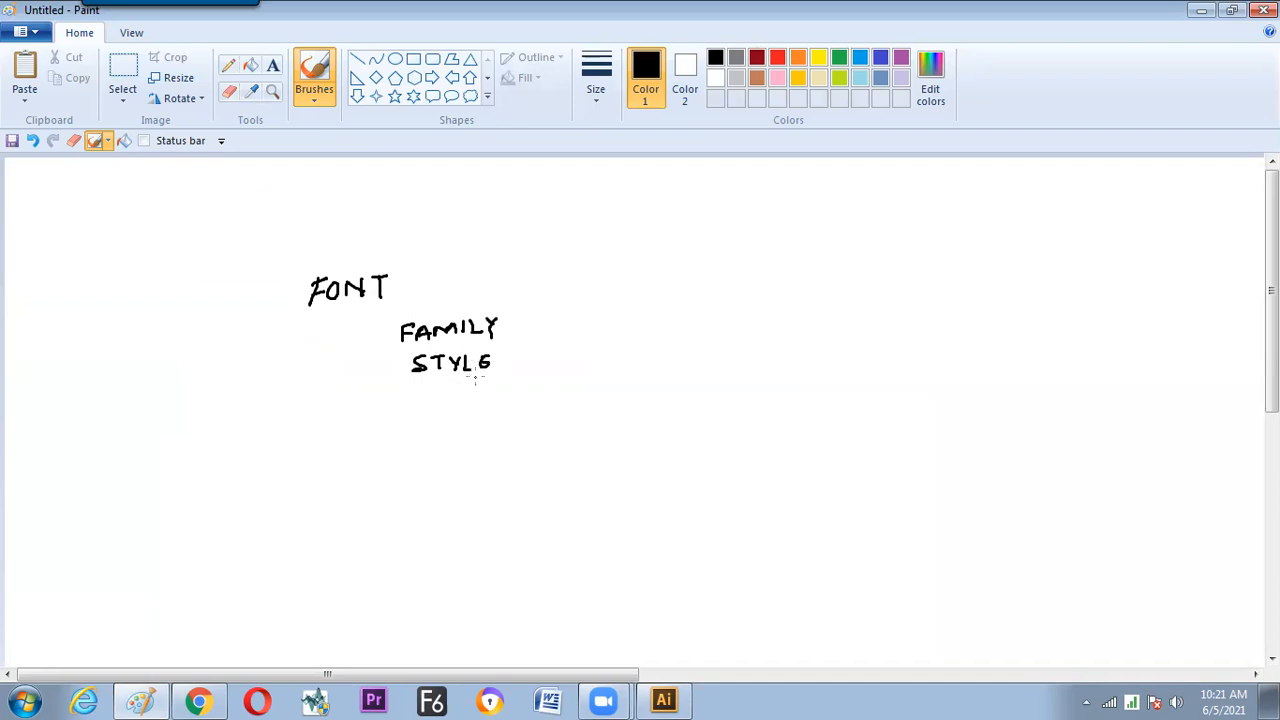
# Handwrite "Size" and "Color" beneath "STYLE" in the font note
pyautogui.moveTo(417, 398); pyautogui.dragTo(418, 410)
pyautogui.moveTo(435, 397)
pyautogui.mouseDown()
pyautogui.moveTo(435, 408)
pyautogui.moveTo(484, 401)
pyautogui.mouseUp()
pyautogui.moveTo(437, 432); pyautogui.dragTo(441, 450)
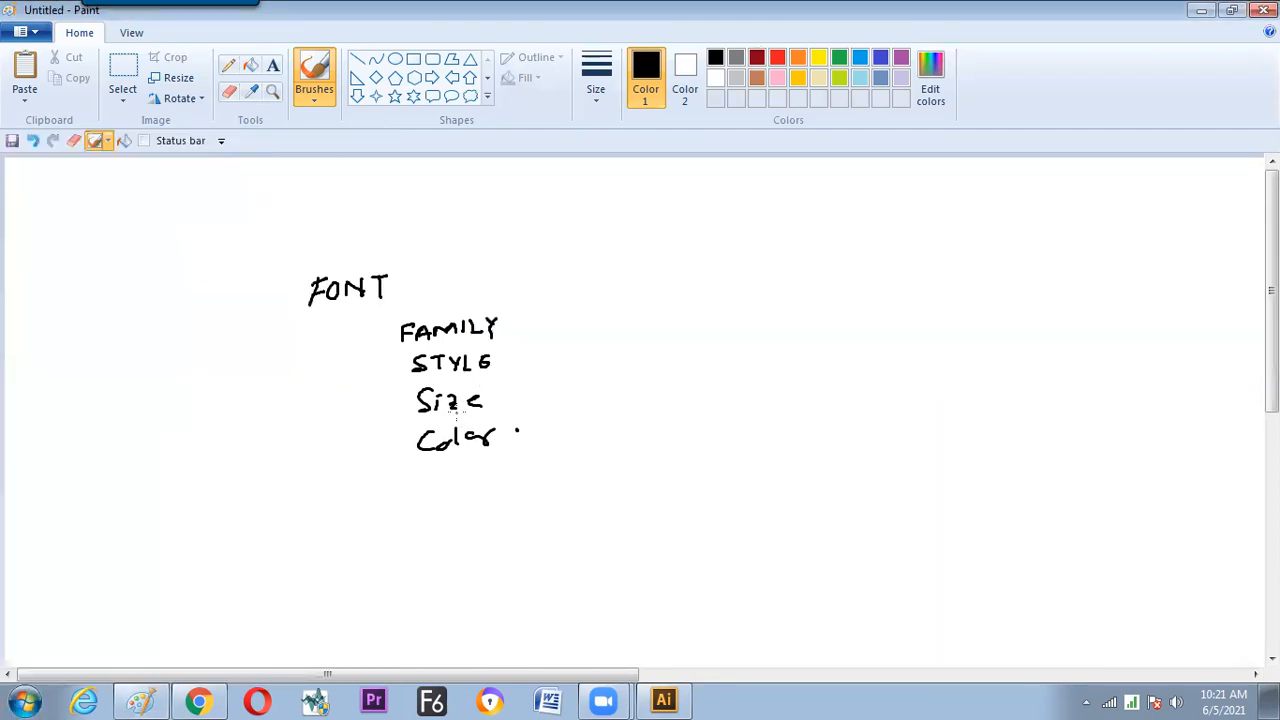
# Switch to Illustrator, fill the lower large text with light blue and move it slightly down
pyautogui.hotkey('alt', 'Tab')
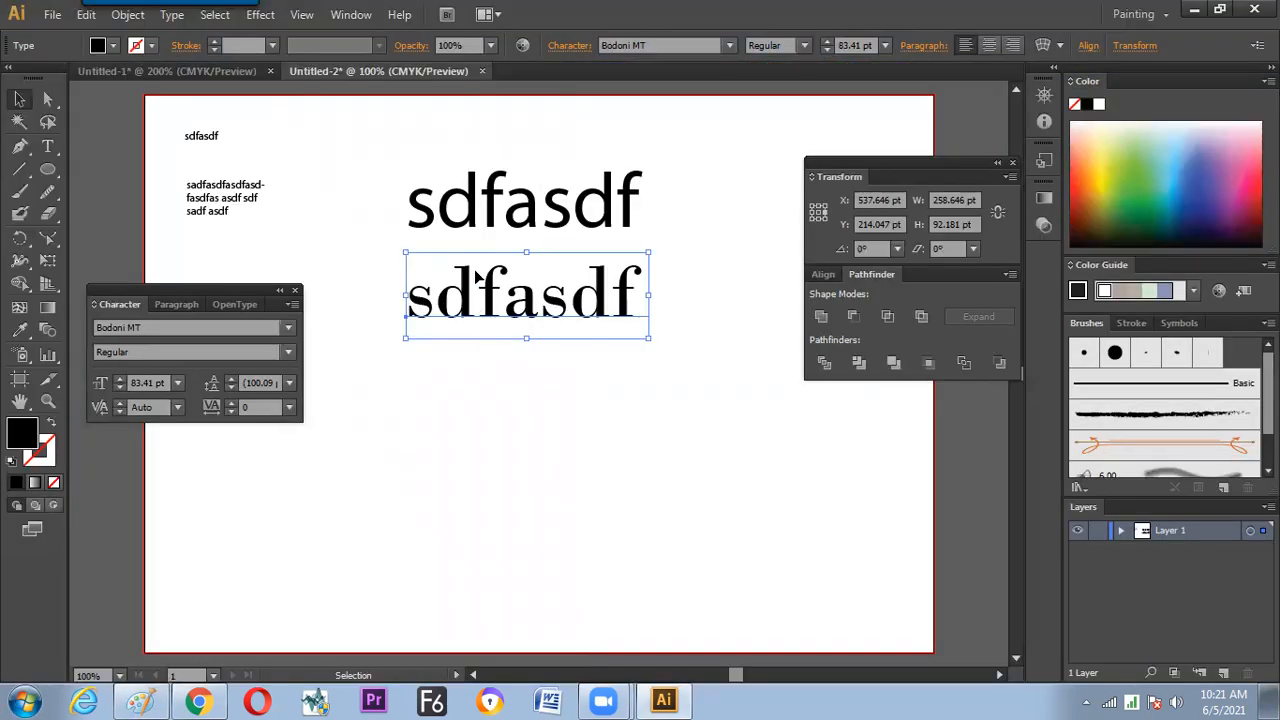
pyautogui.click(113, 45)
pyautogui.click(105, 77)
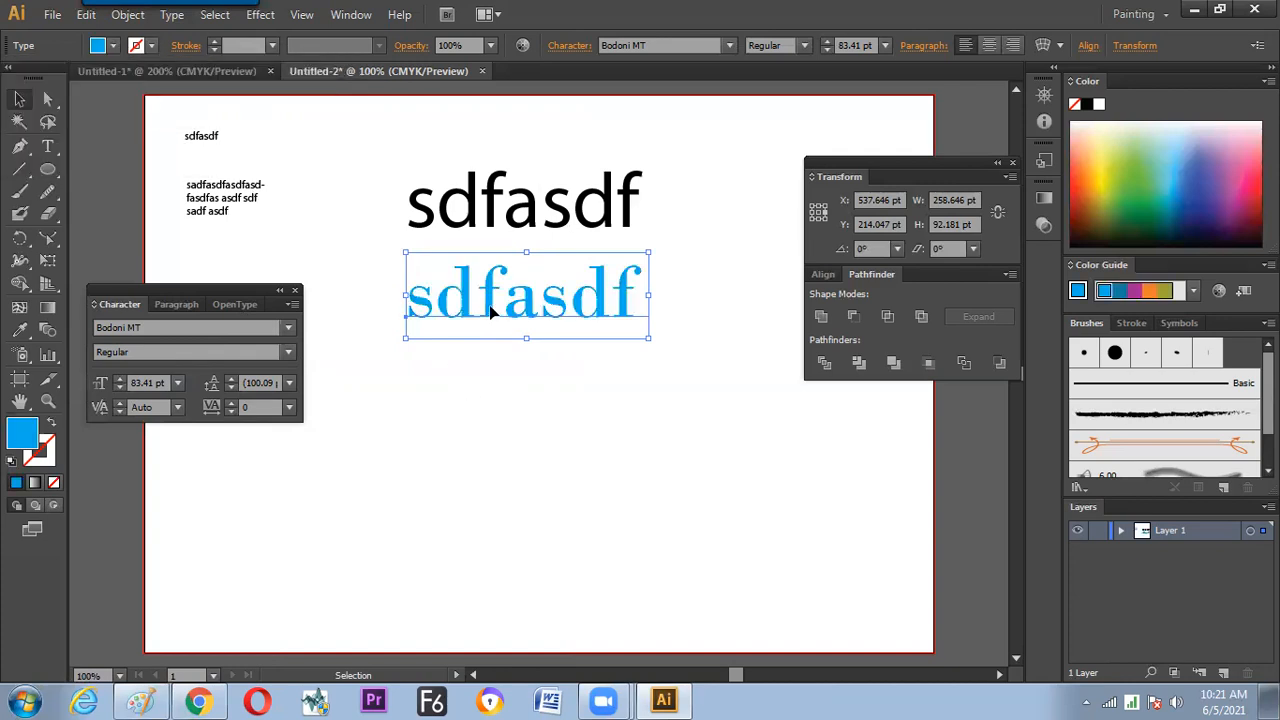
pyautogui.moveTo(485, 330); pyautogui.dragTo(479, 336)
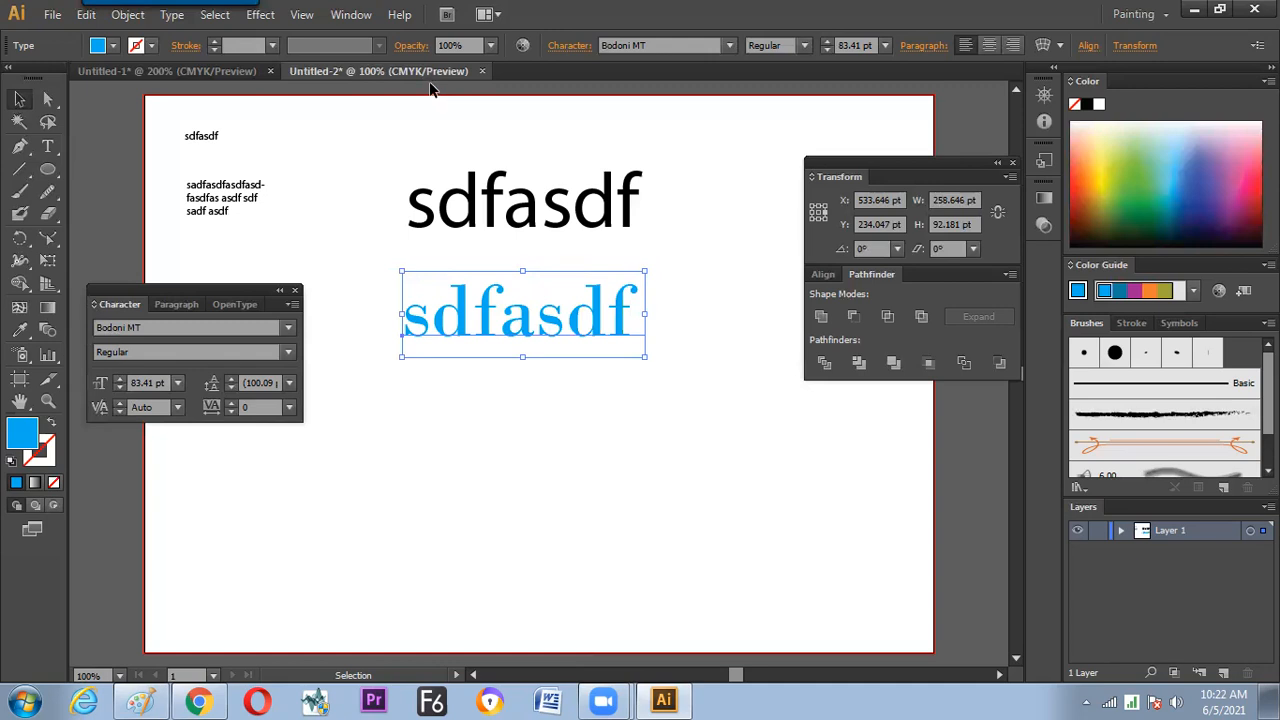
# Increase the blue text's font size step by step to 103 pt
pyautogui.click(826, 41)
pyautogui.click(826, 41)
pyautogui.click(828, 42)
pyautogui.click(828, 42)
pyautogui.click(829, 42)
pyautogui.click(830, 43)
pyautogui.click(827, 41)
pyautogui.click(827, 41)
pyautogui.click(827, 41)
pyautogui.click(827, 41)
pyautogui.click(827, 41)
pyautogui.click(827, 41)
pyautogui.click(827, 41)
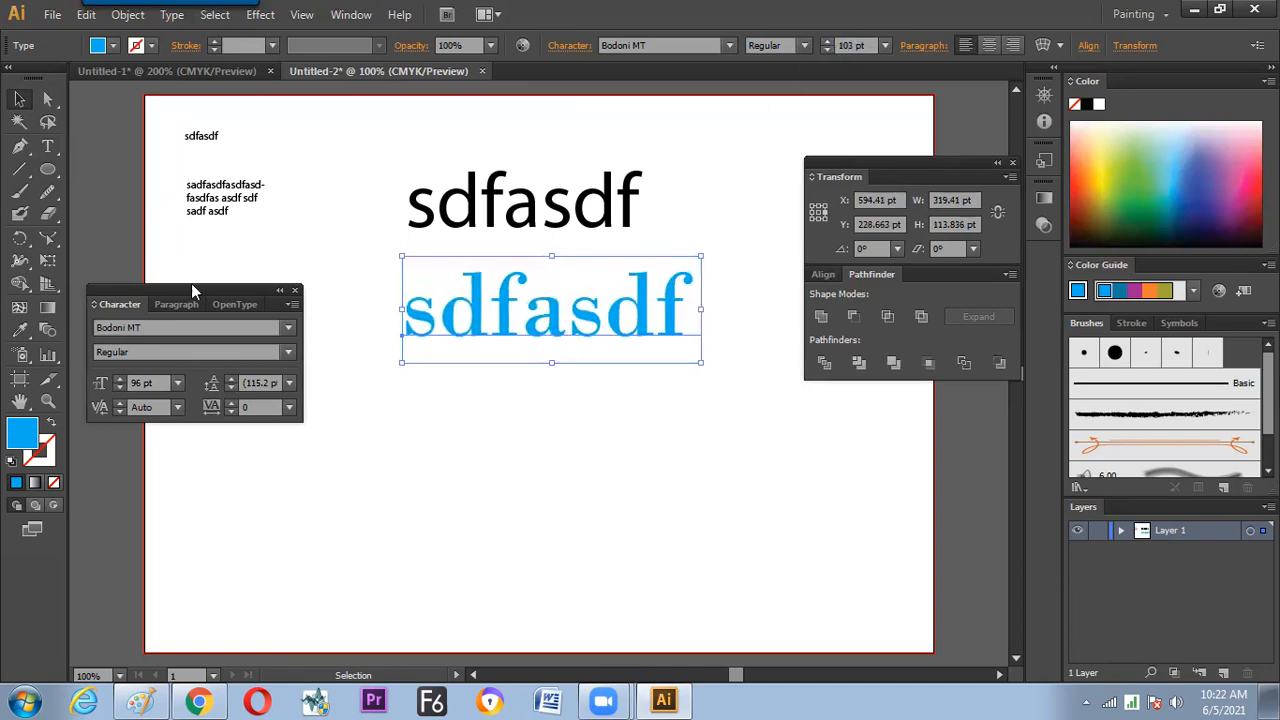
# Try the preset font size 36 pt on the blue text and set it to 72 pt
pyautogui.click(177, 386)
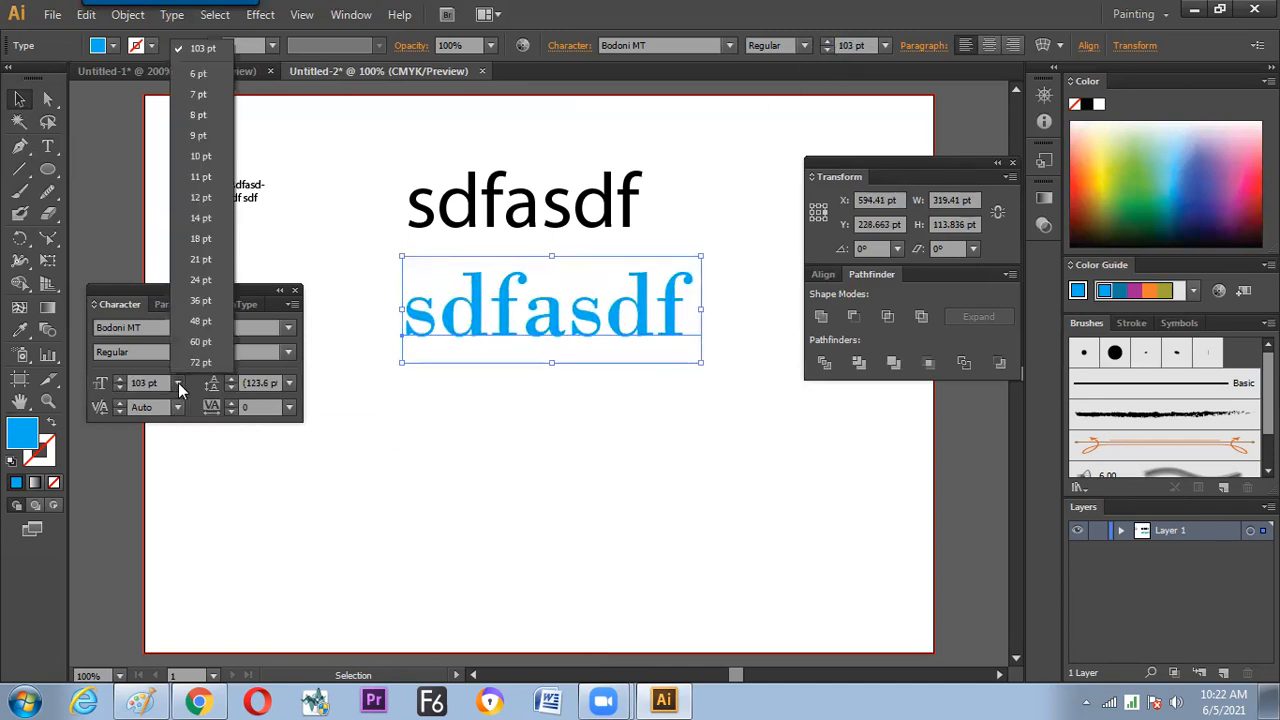
pyautogui.click(208, 302)
pyautogui.click(177, 383)
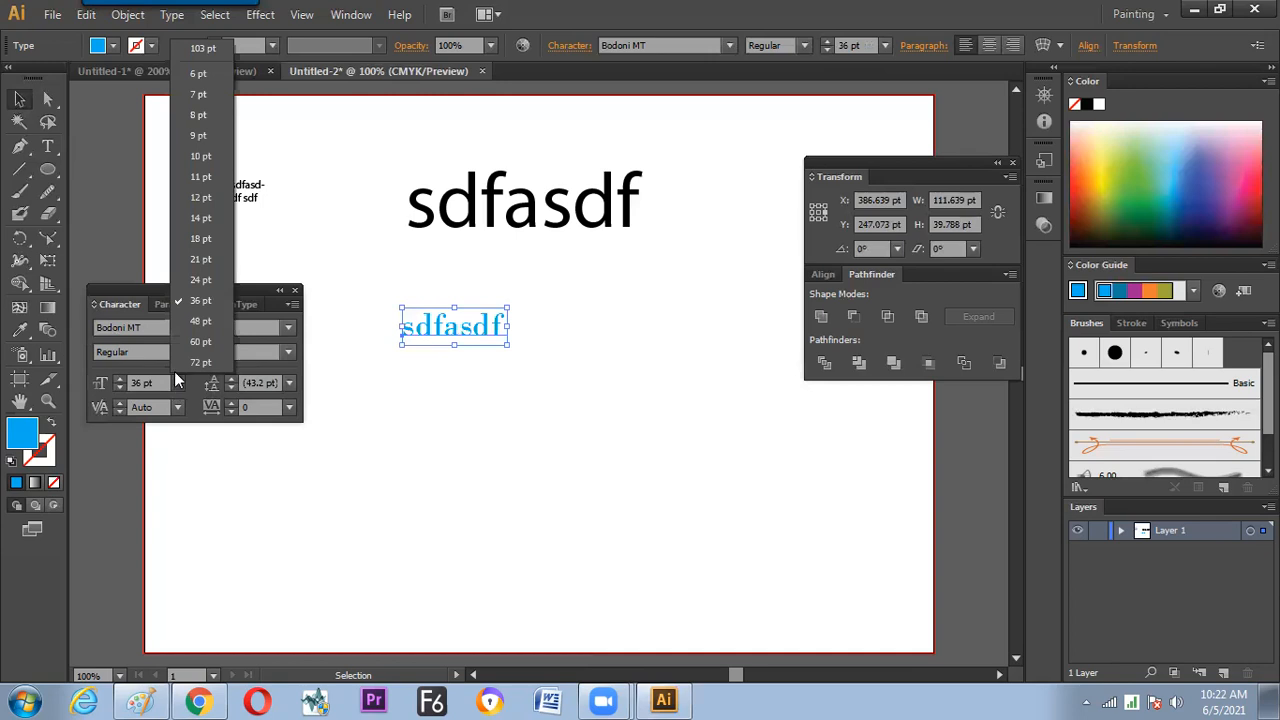
pyautogui.click(187, 376)
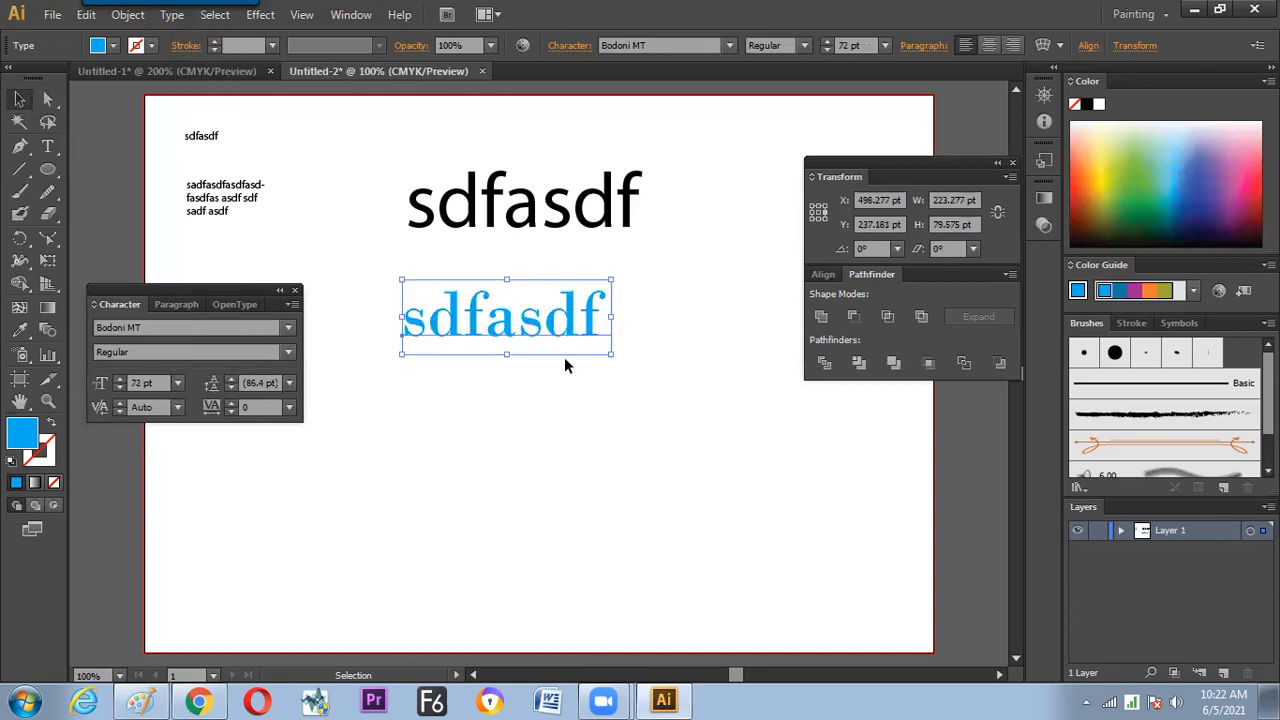
# Scale the blue text freehand to about 110 pt and move it up close beneath the black text
pyautogui.moveTo(607, 354); pyautogui.dragTo(713, 450)
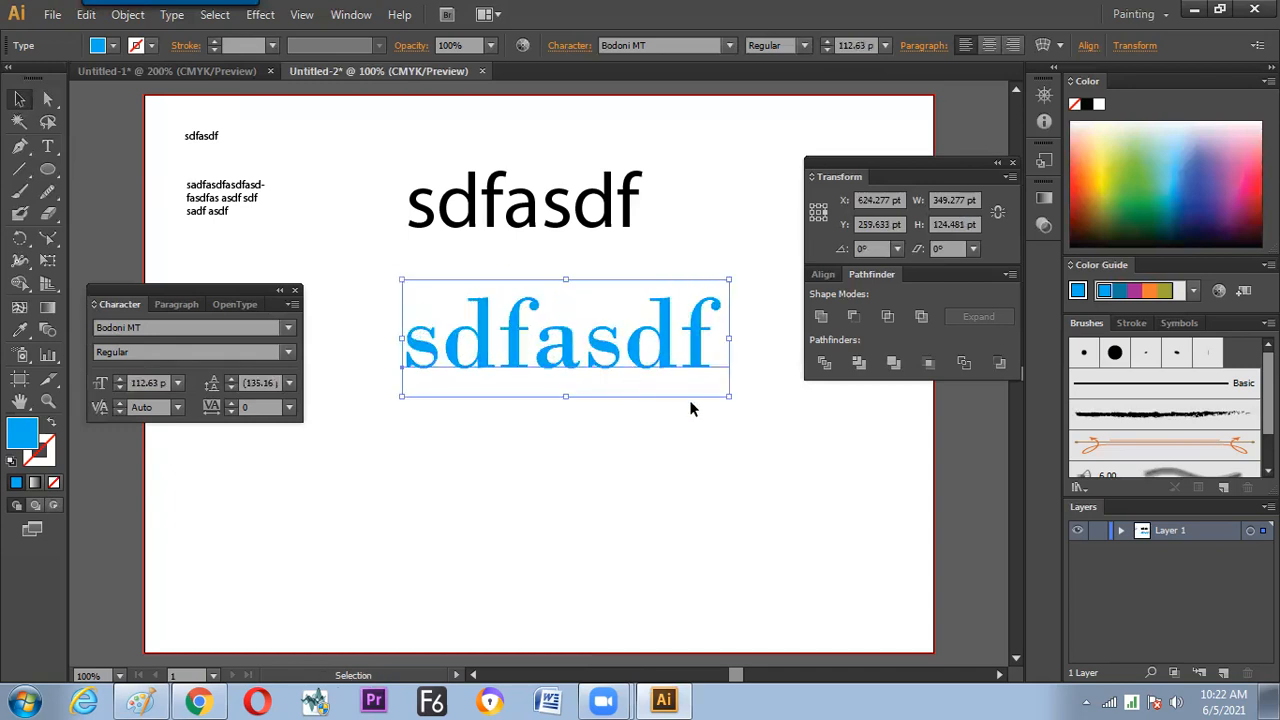
pyautogui.moveTo(730, 400); pyautogui.dragTo(683, 451)
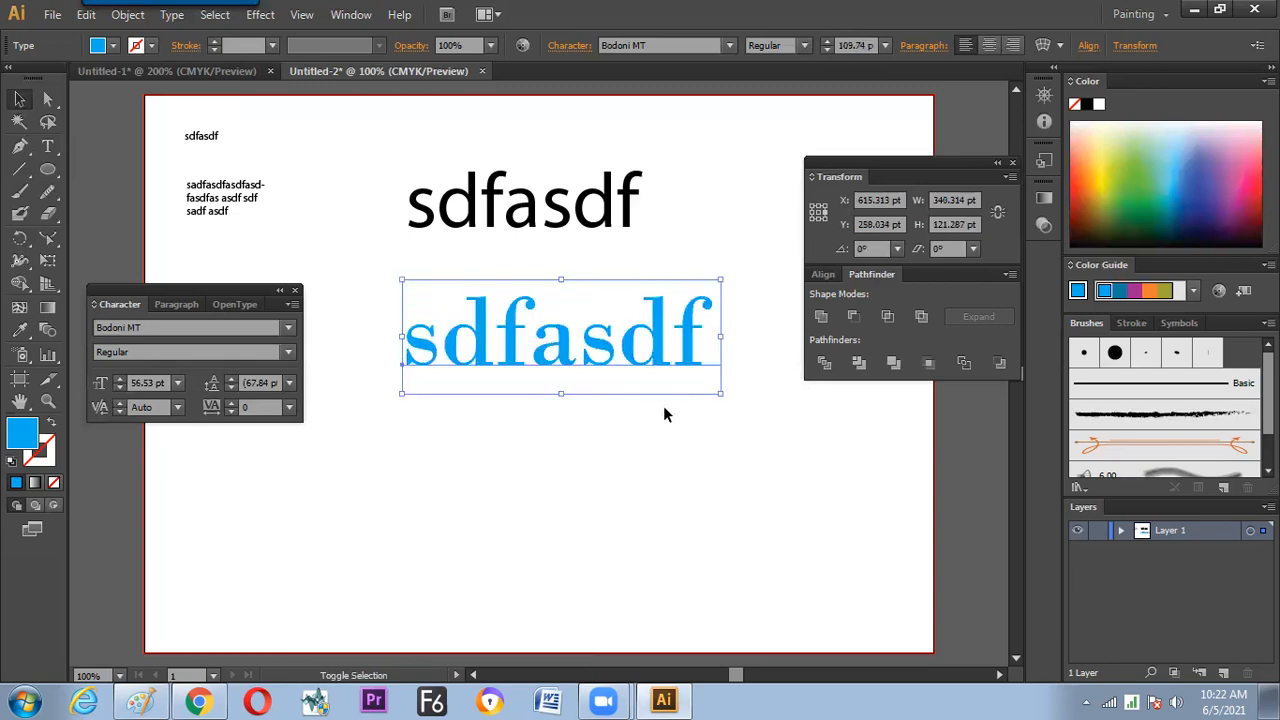
pyautogui.moveTo(618, 381); pyautogui.dragTo(628, 320)
# Switch to Paint and draw check marks beside Size, Color, STYLE and FAMILY in the note
pyautogui.hotkey('alt', 'Tab')
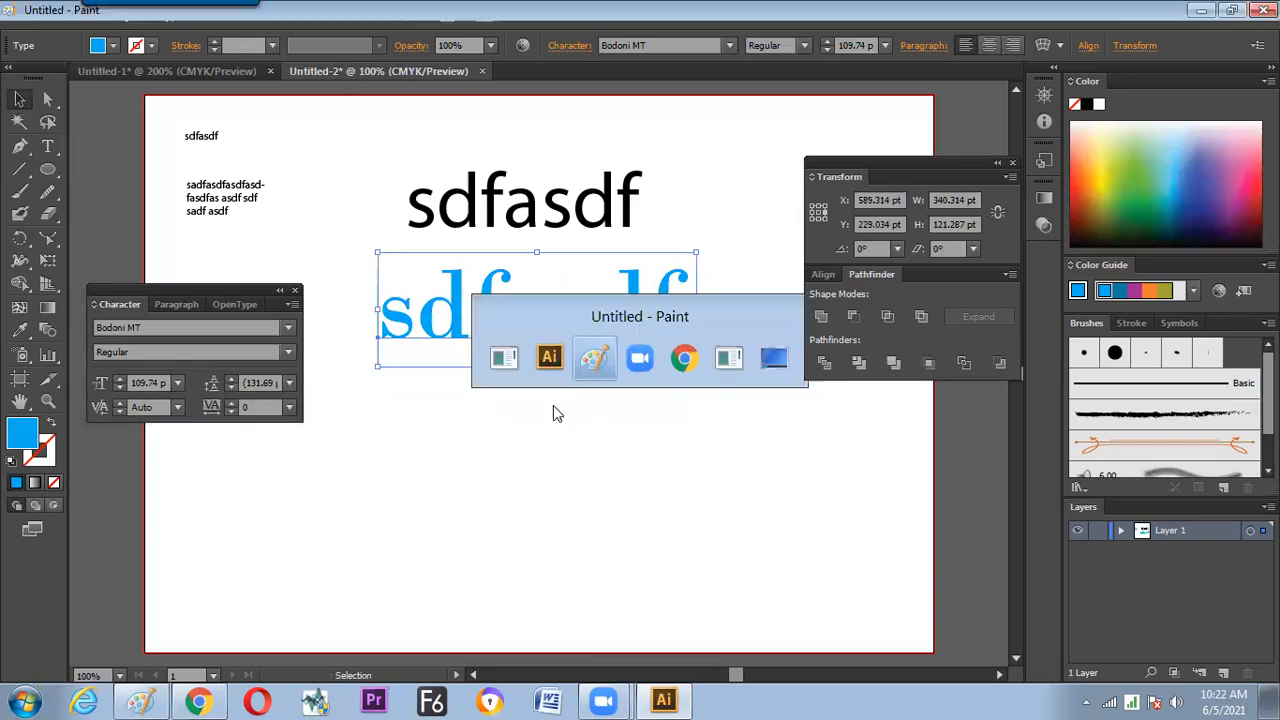
pyautogui.moveTo(507, 389); pyautogui.dragTo(534, 379)
pyautogui.moveTo(527, 427); pyautogui.dragTo(565, 423)
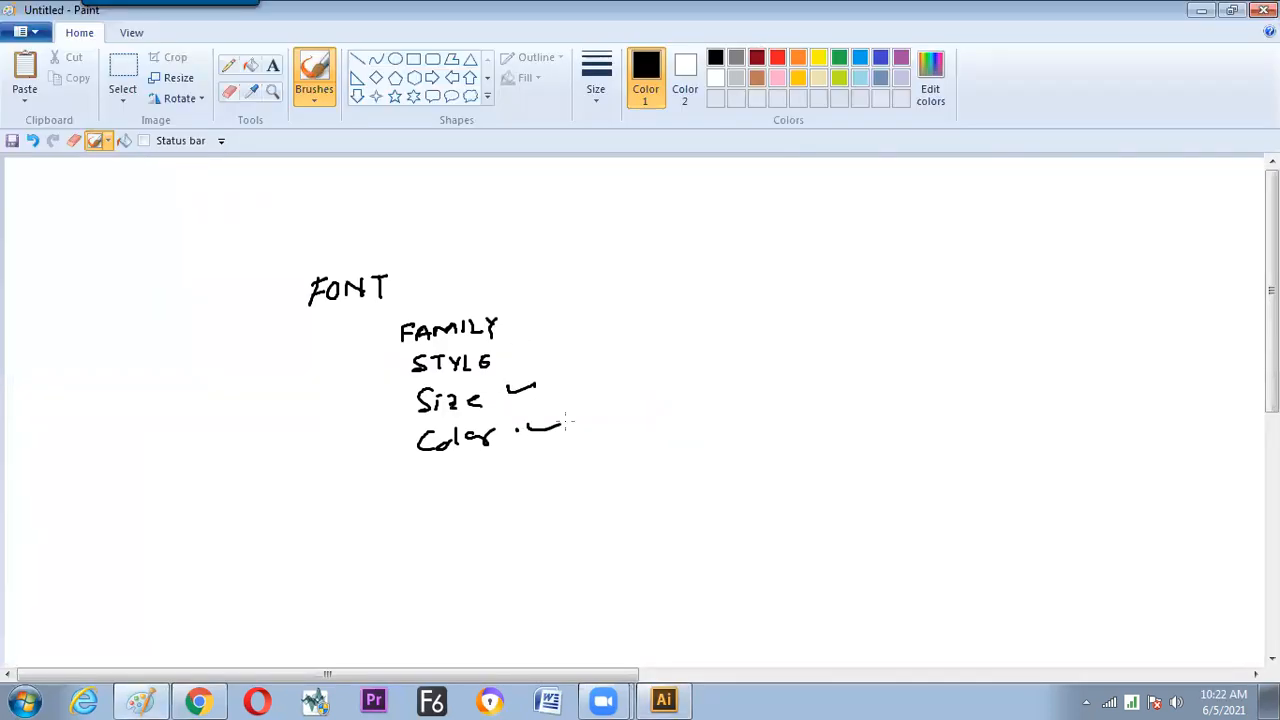
pyautogui.moveTo(513, 359)
pyautogui.mouseDown()
pyautogui.moveTo(544, 350)
pyautogui.moveTo(561, 314)
pyautogui.mouseUp()
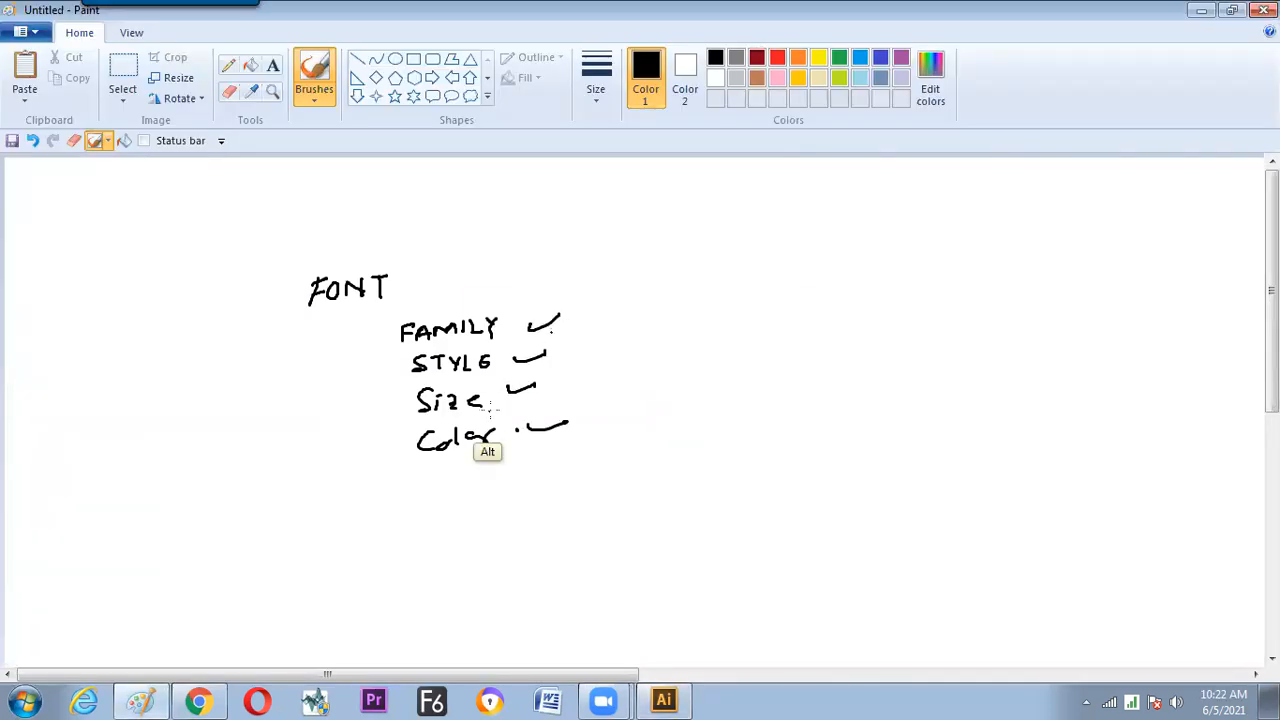
# Switch to Illustrator, duplicate the blue text directly below the original and enter text editing on the copy
pyautogui.hotkey('alt', 'Tab')
pyautogui.moveTo(549, 334); pyautogui.dragTo(520, 420)
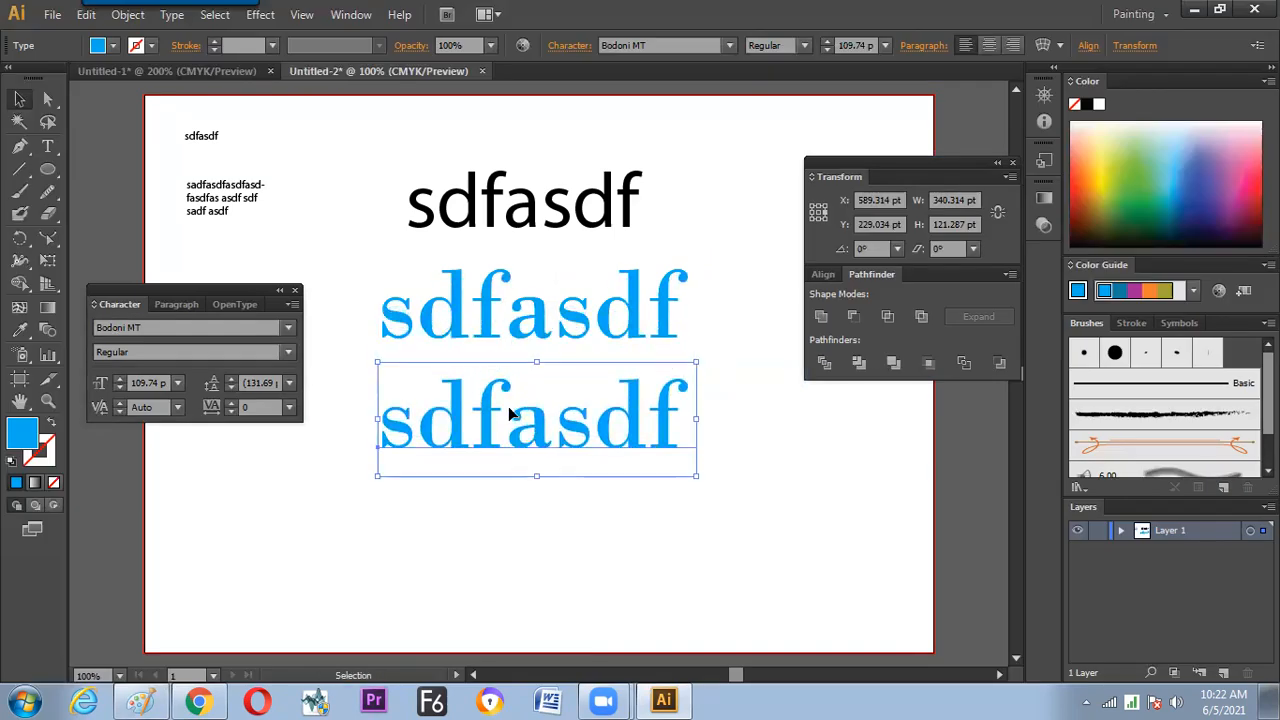
pyautogui.doubleClick(485, 409)
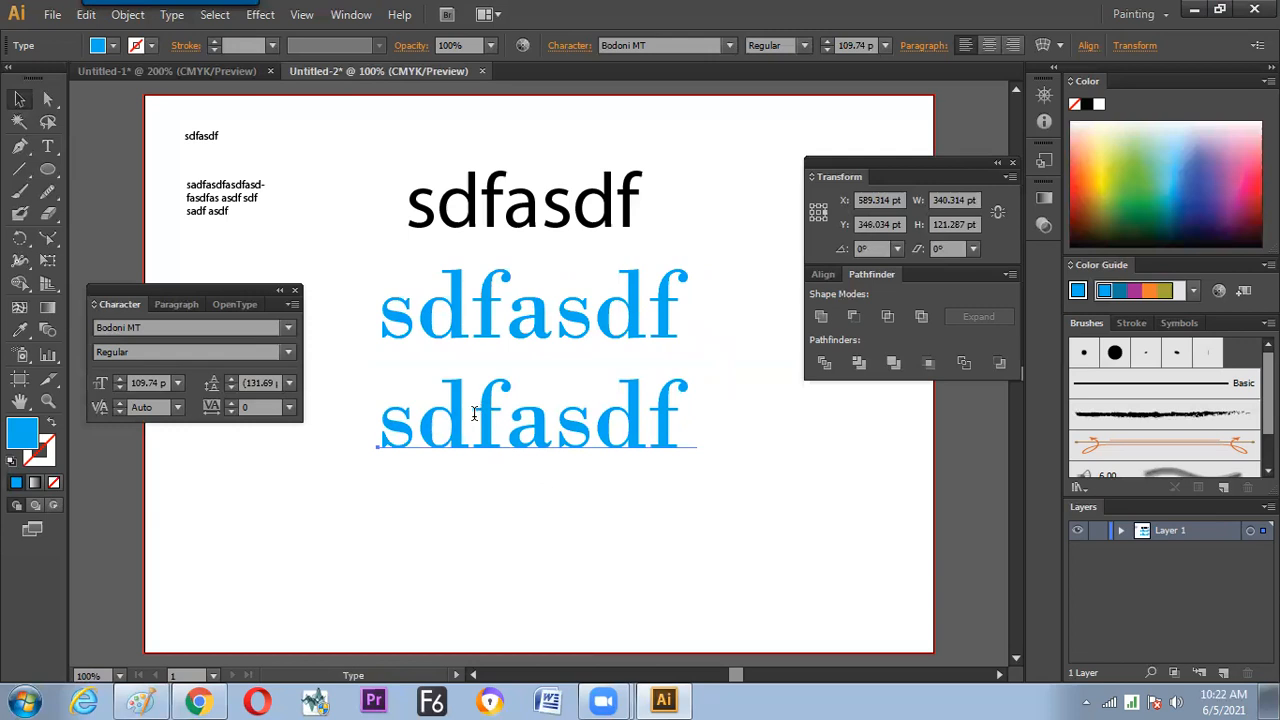
# Switch to Paint and handwrite a circled "T" and a circled "Ctrl+T" beside the font list
pyautogui.hotkey('alt', 'Tab')
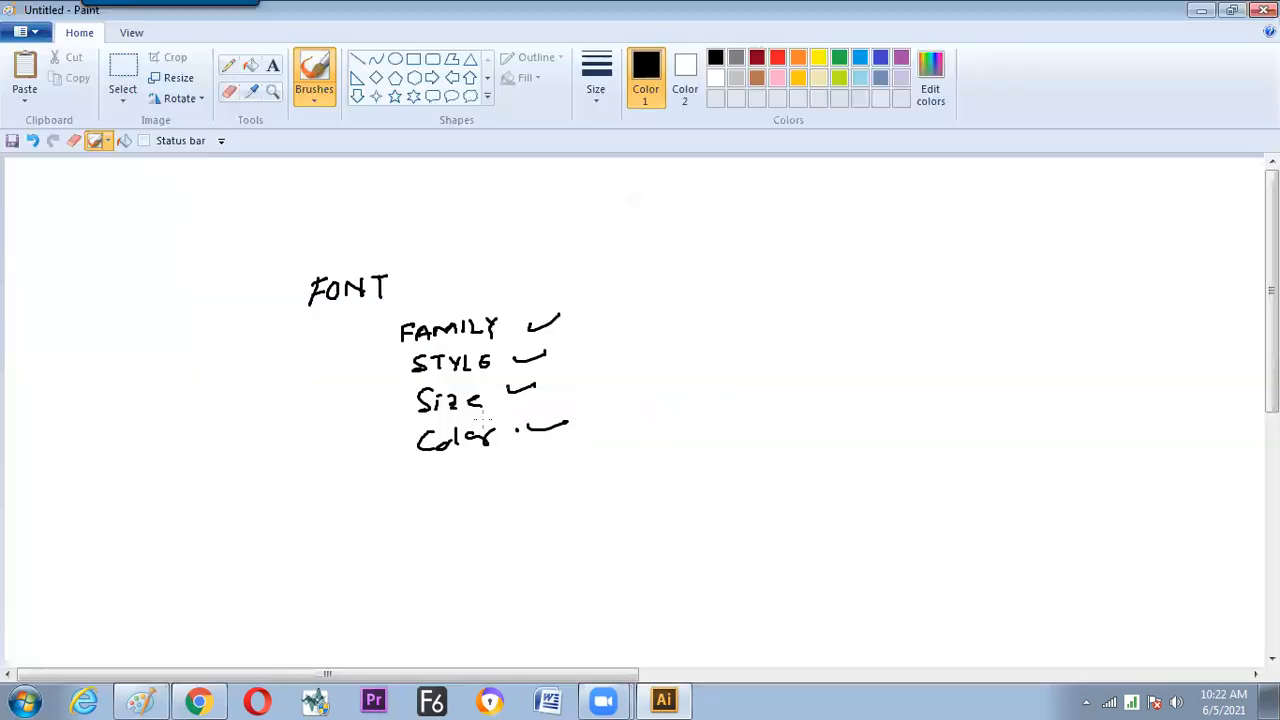
pyautogui.moveTo(694, 252)
pyautogui.mouseDown()
pyautogui.moveTo(653, 285)
pyautogui.moveTo(696, 254)
pyautogui.mouseUp()
pyautogui.moveTo(803, 252)
pyautogui.mouseDown()
pyautogui.moveTo(803, 278)
pyautogui.moveTo(826, 268)
pyautogui.mouseUp()
pyautogui.moveTo(836, 262)
pyautogui.mouseDown()
pyautogui.moveTo(871, 255)
pyautogui.moveTo(867, 273)
pyautogui.moveTo(816, 230)
pyautogui.moveTo(773, 293)
pyautogui.moveTo(883, 282)
pyautogui.moveTo(876, 243)
pyautogui.mouseUp()
# Switch to Illustrator and replace the upper blue text's wording, first with "sdfafa" and finally with "ertete"
pyautogui.hotkey('alt', 'Tab')
pyautogui.click(475, 332)
pyautogui.press('ctrl')
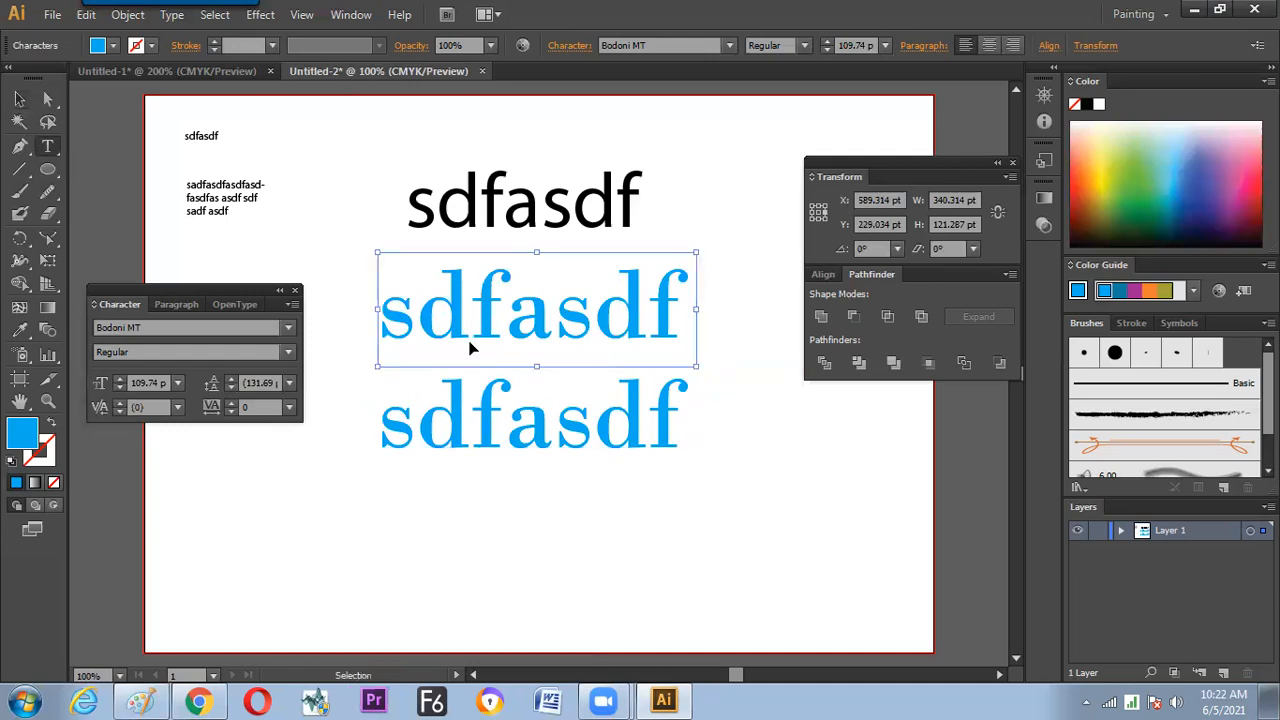
pyautogui.press('BackSpace')
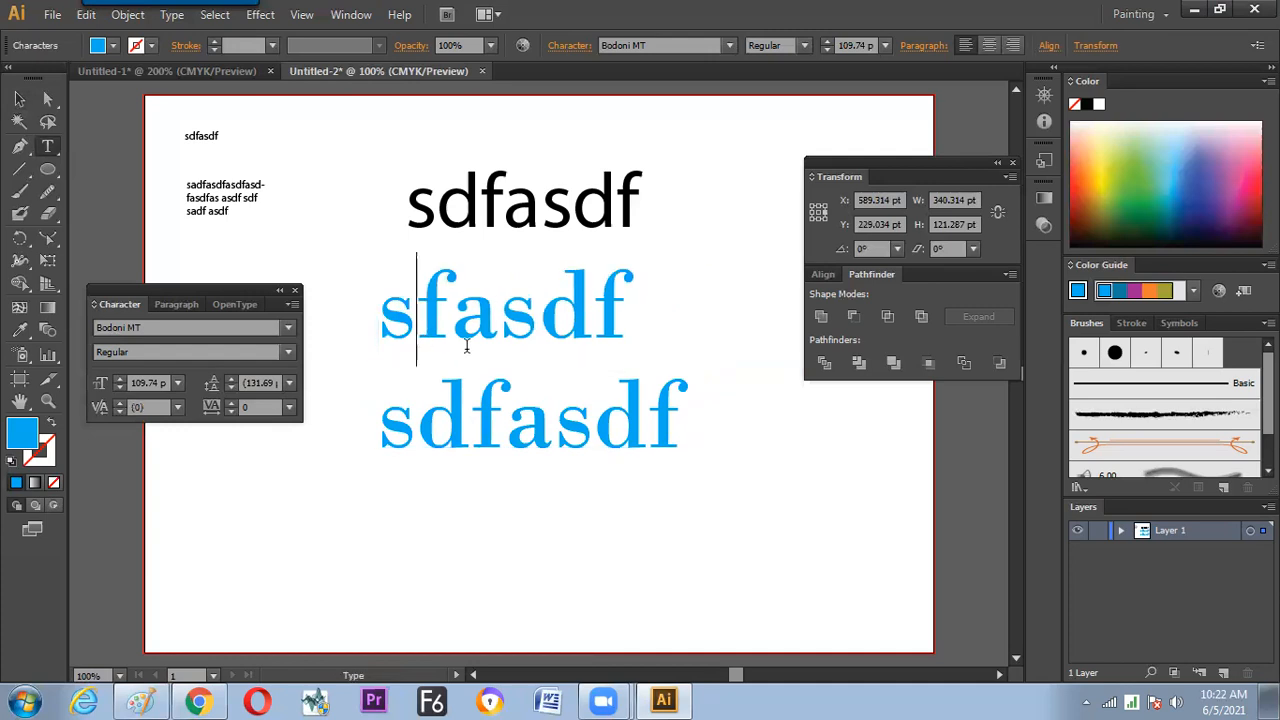
pyautogui.hotkey('ctrl', 'a')
pyautogui.write('sdfafa')
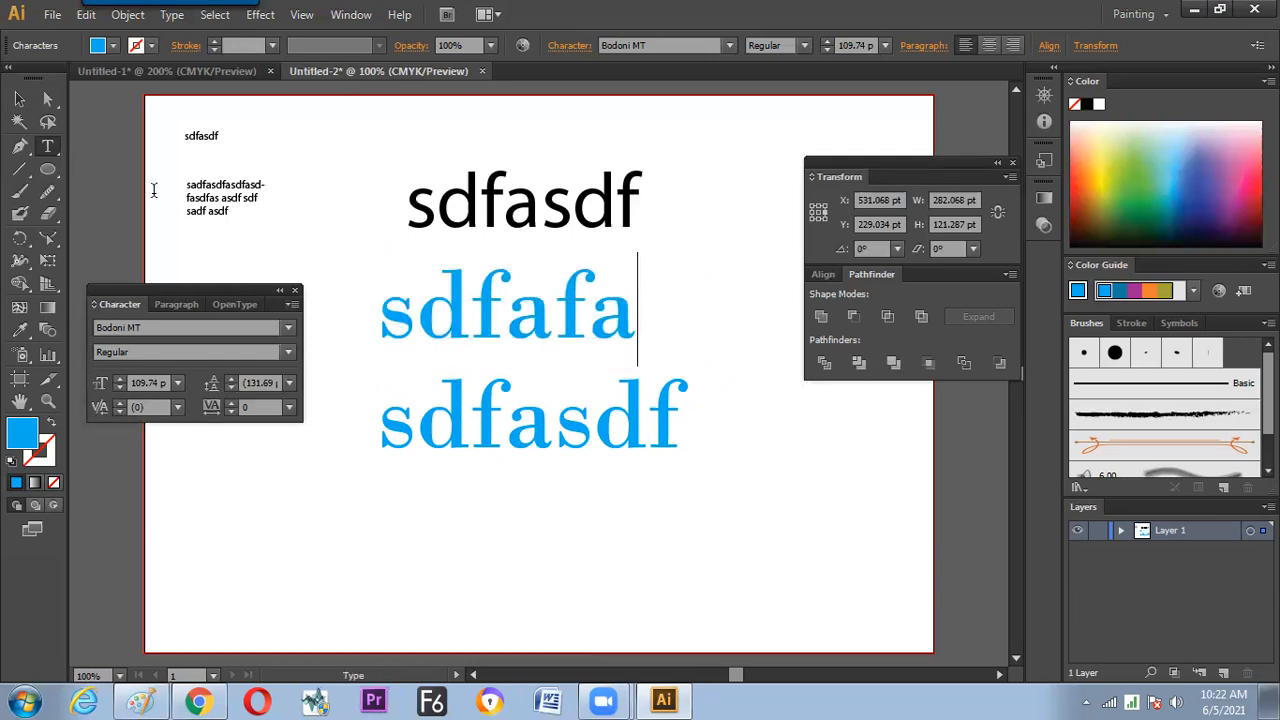
pyautogui.hotkey('ctrl', 'a')
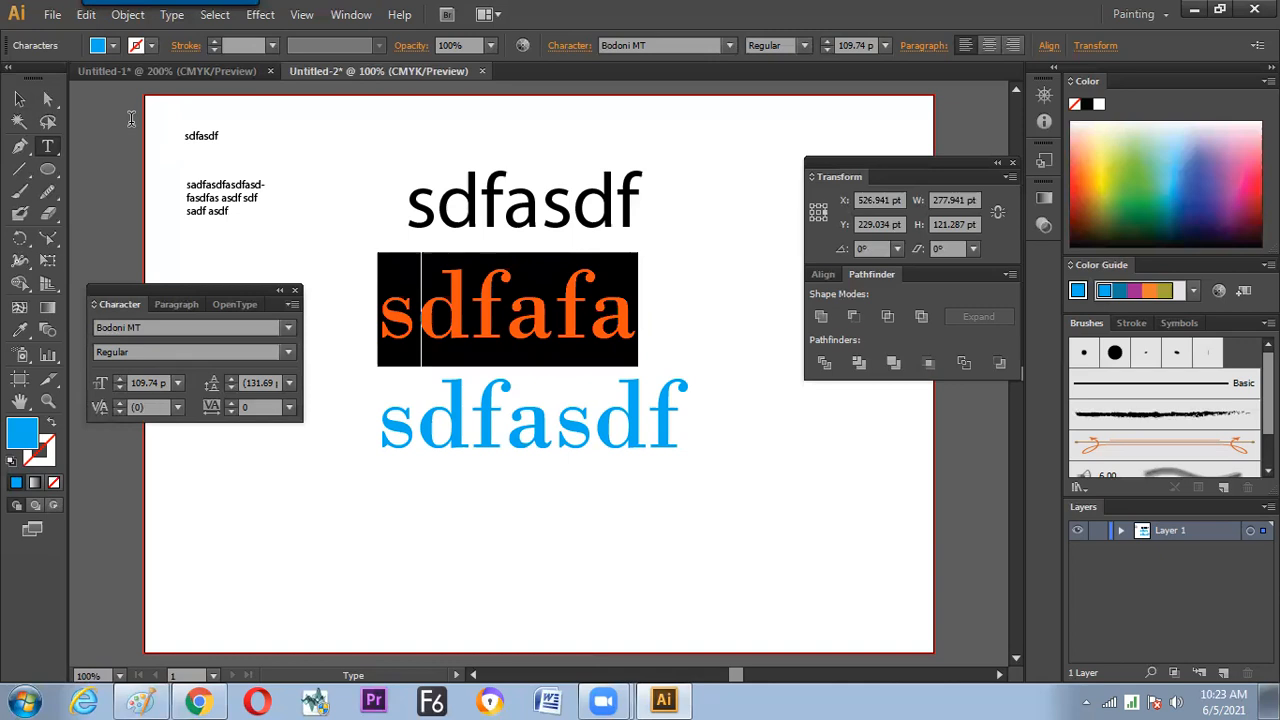
pyautogui.write('ertete')
pyautogui.press('Escape')
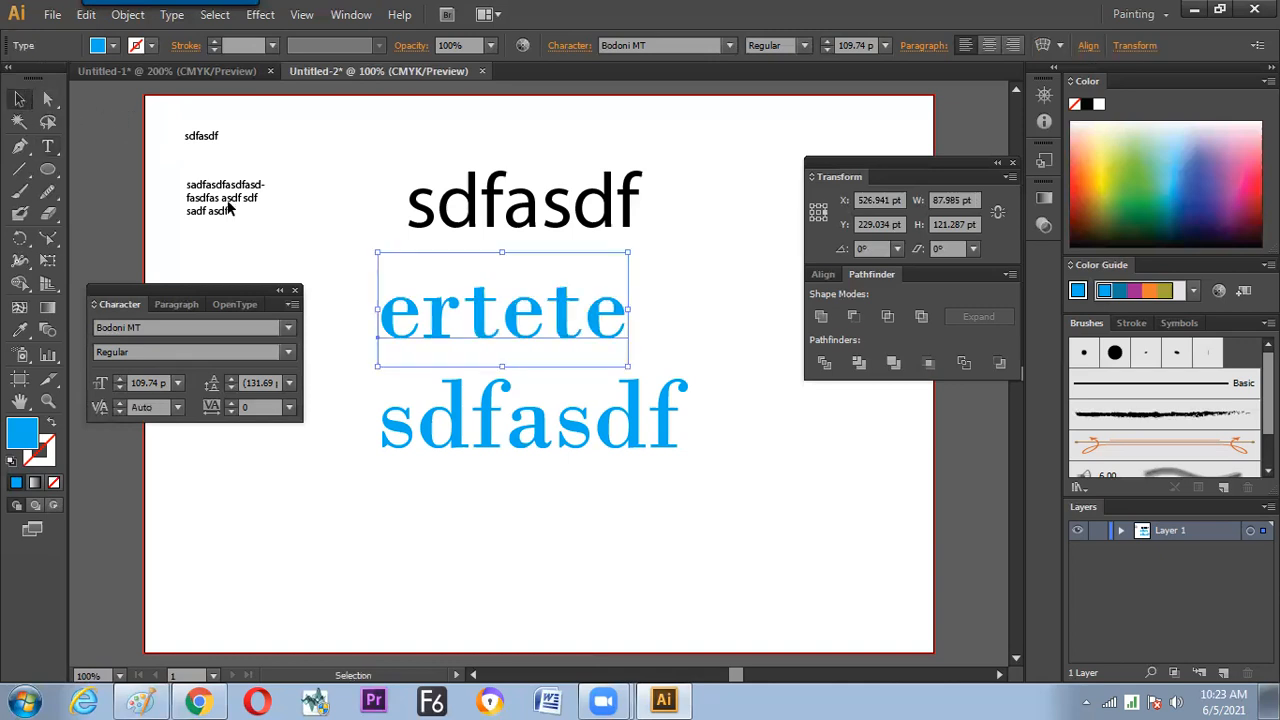
# Move the "ertete" text slightly up under the black text and duplicate it below the blue "sdfasdf"
pyautogui.moveTo(480, 334); pyautogui.dragTo(502, 327)
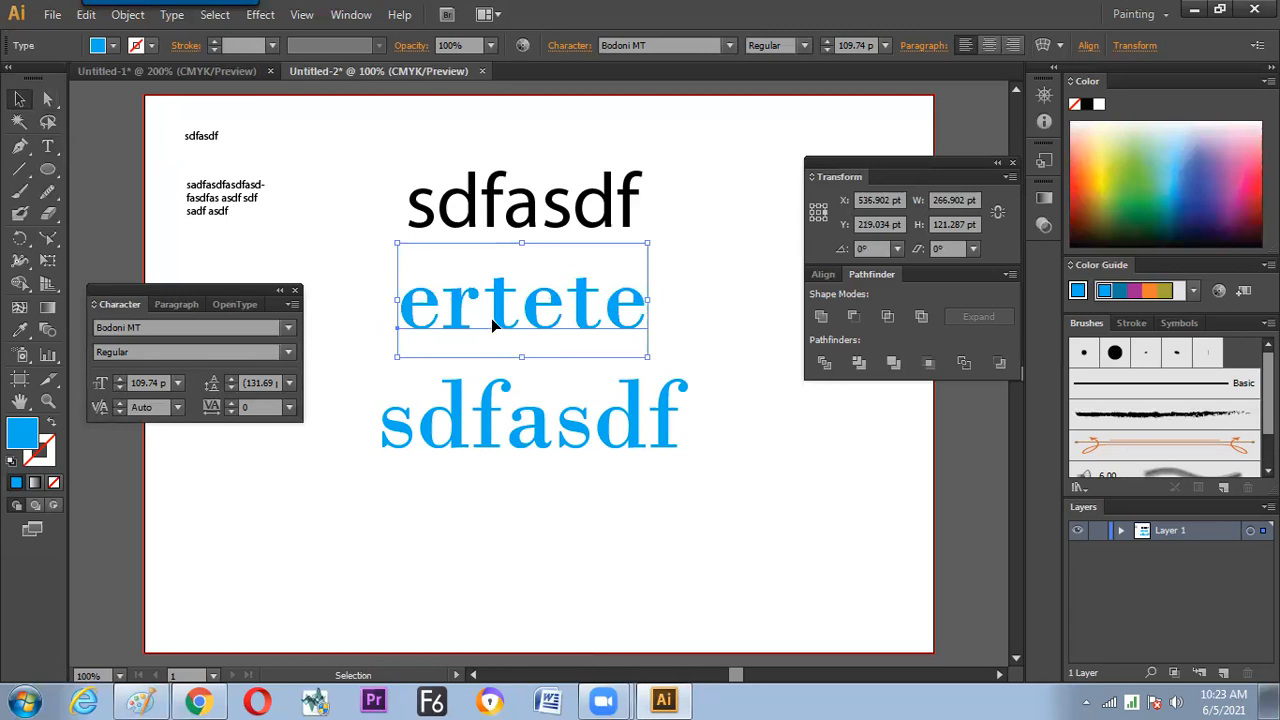
pyautogui.moveTo(508, 326); pyautogui.dragTo(507, 508)
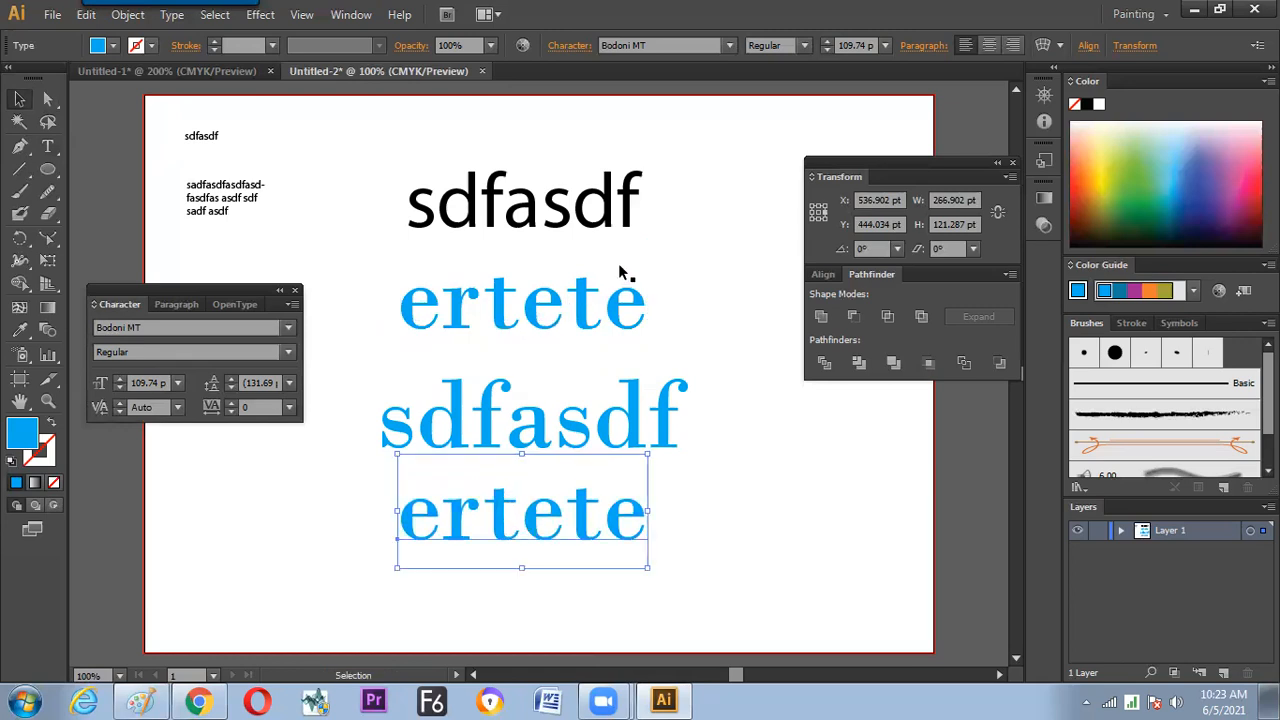
# Run Check Spelling on the document, ignore the first four flagged words, end the check and return to the Selection tool
pyautogui.click(86, 14)
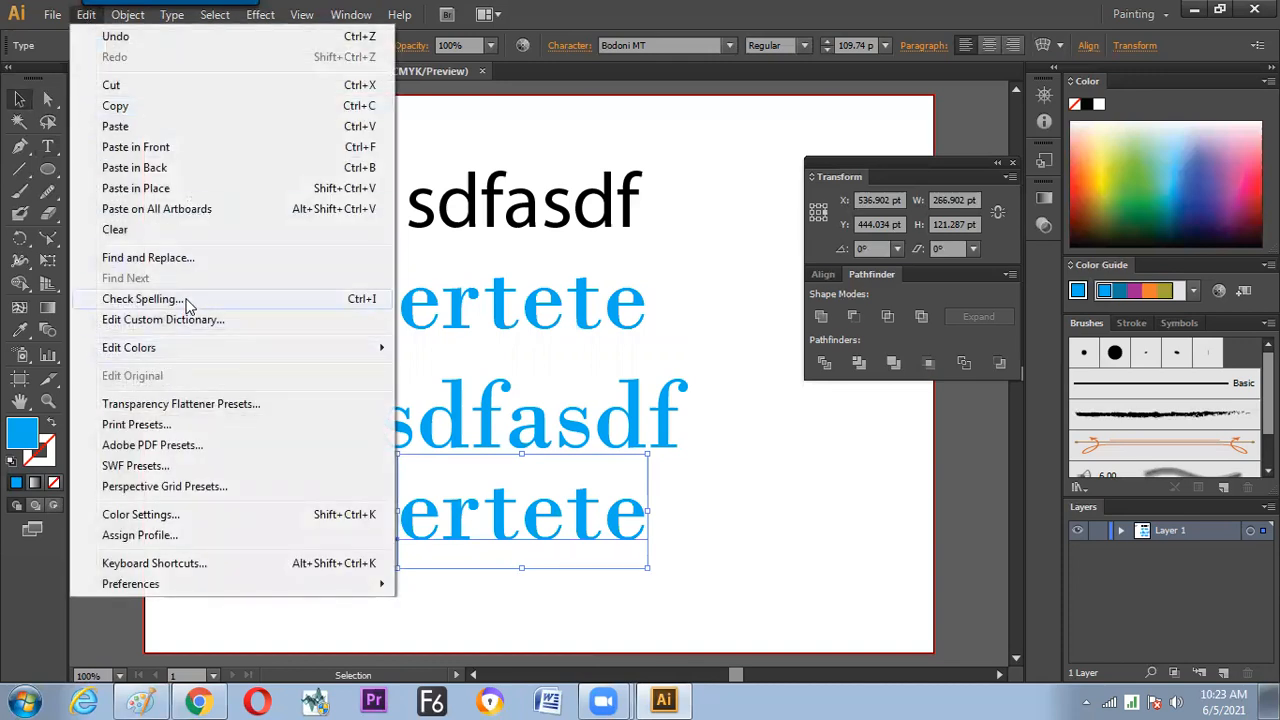
pyautogui.click(188, 300)
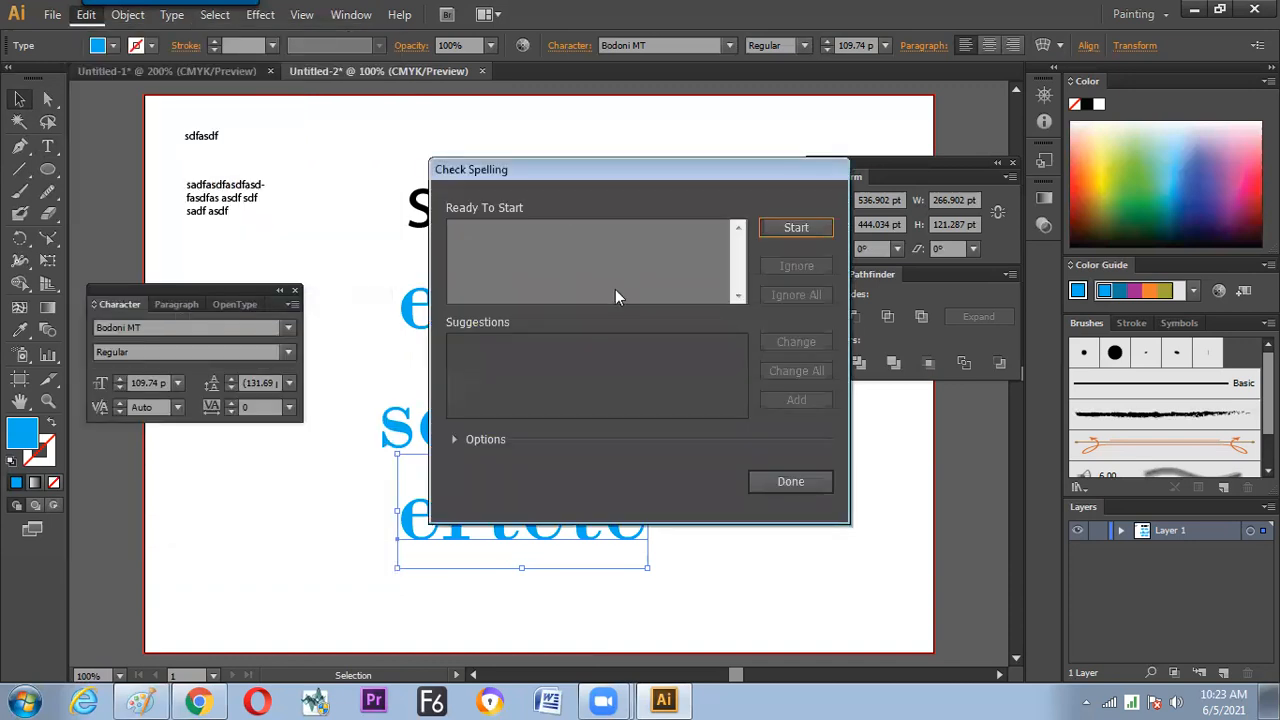
pyautogui.click(785, 228)
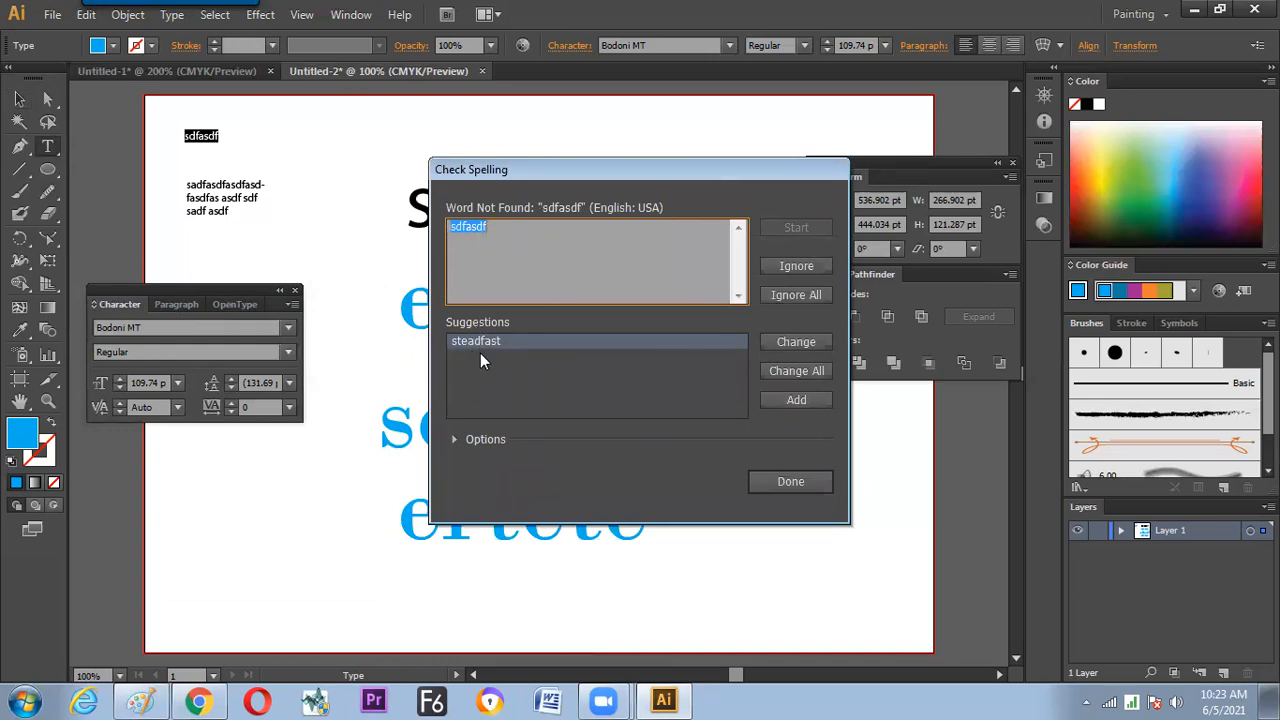
pyautogui.click(789, 267)
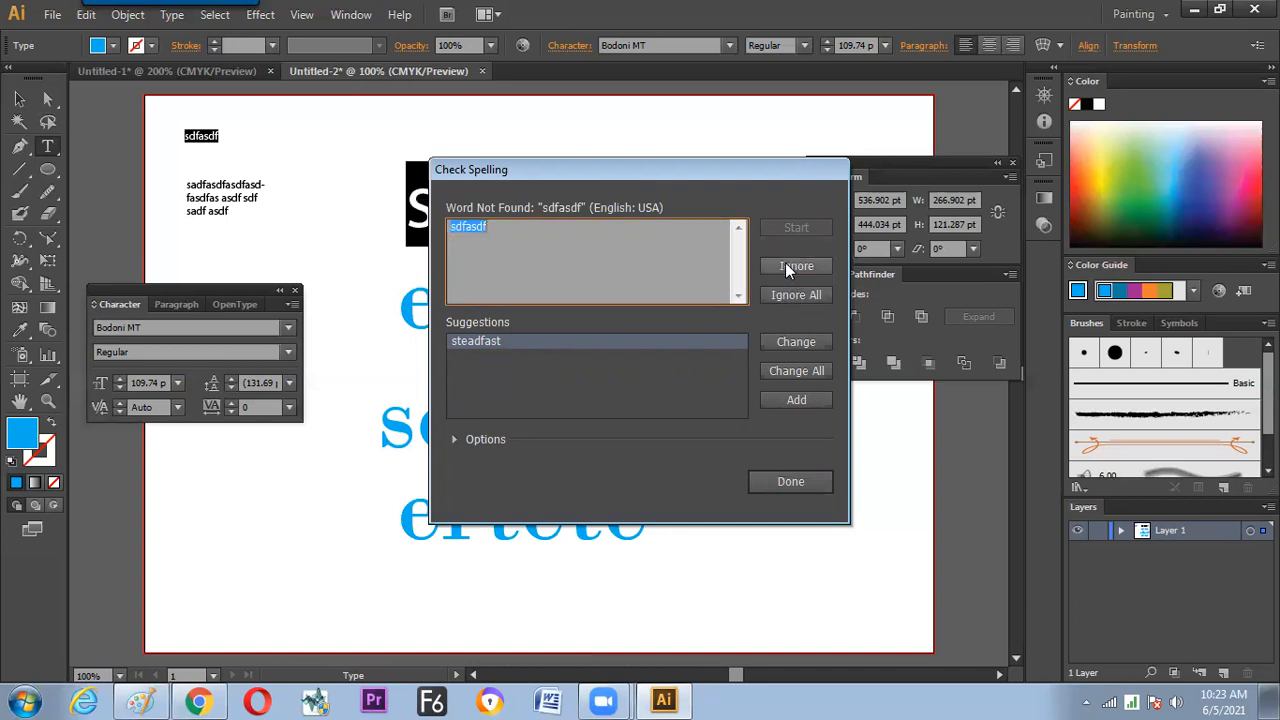
pyautogui.click(786, 263)
pyautogui.click(785, 264)
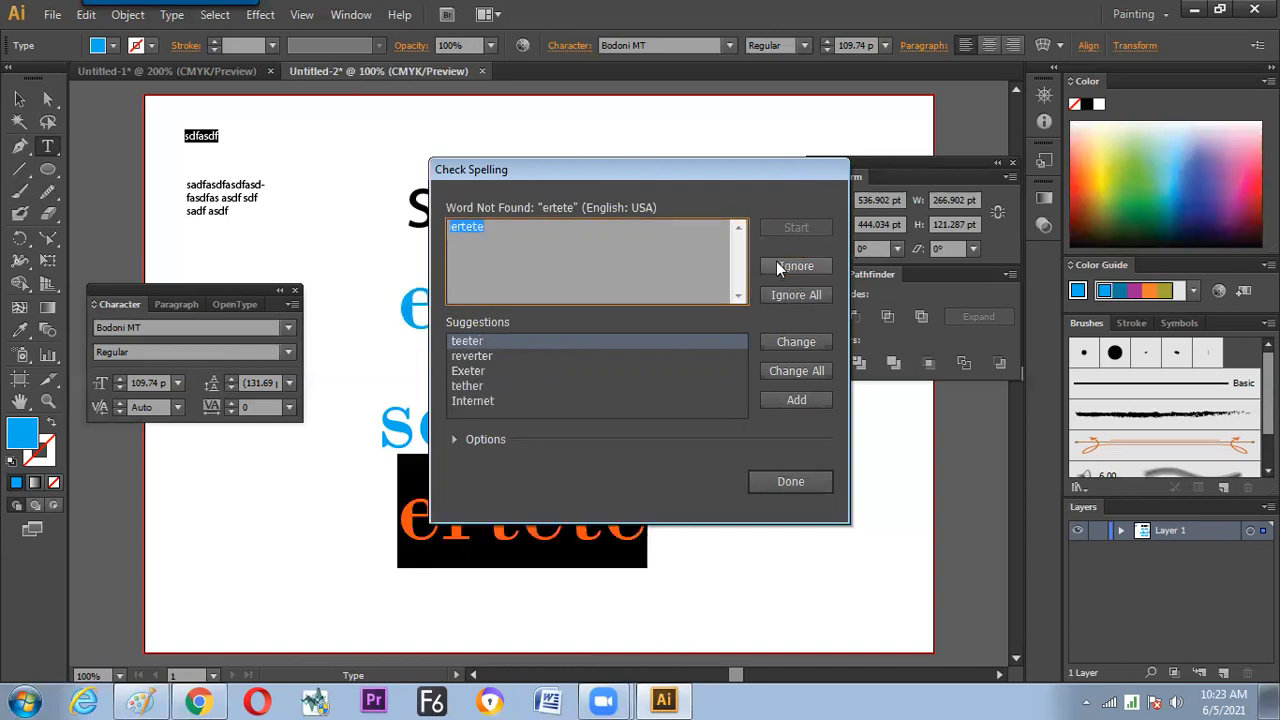
pyautogui.click(768, 267)
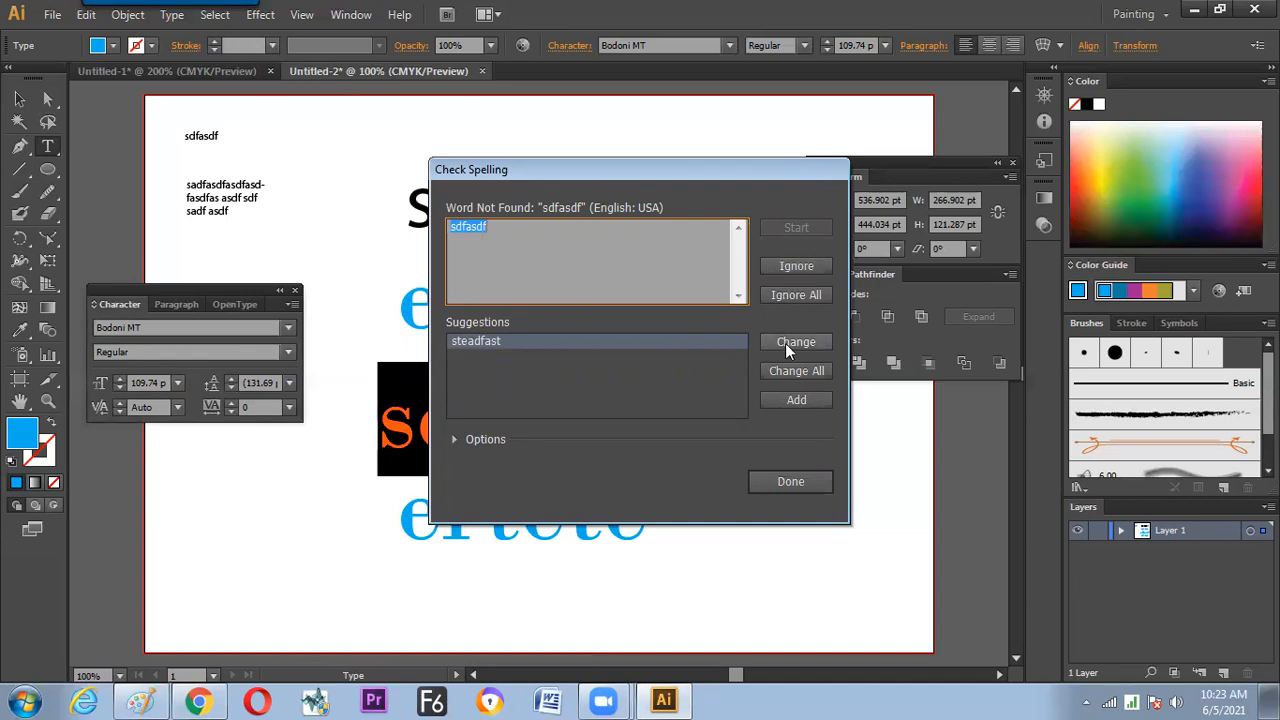
pyautogui.click(761, 484)
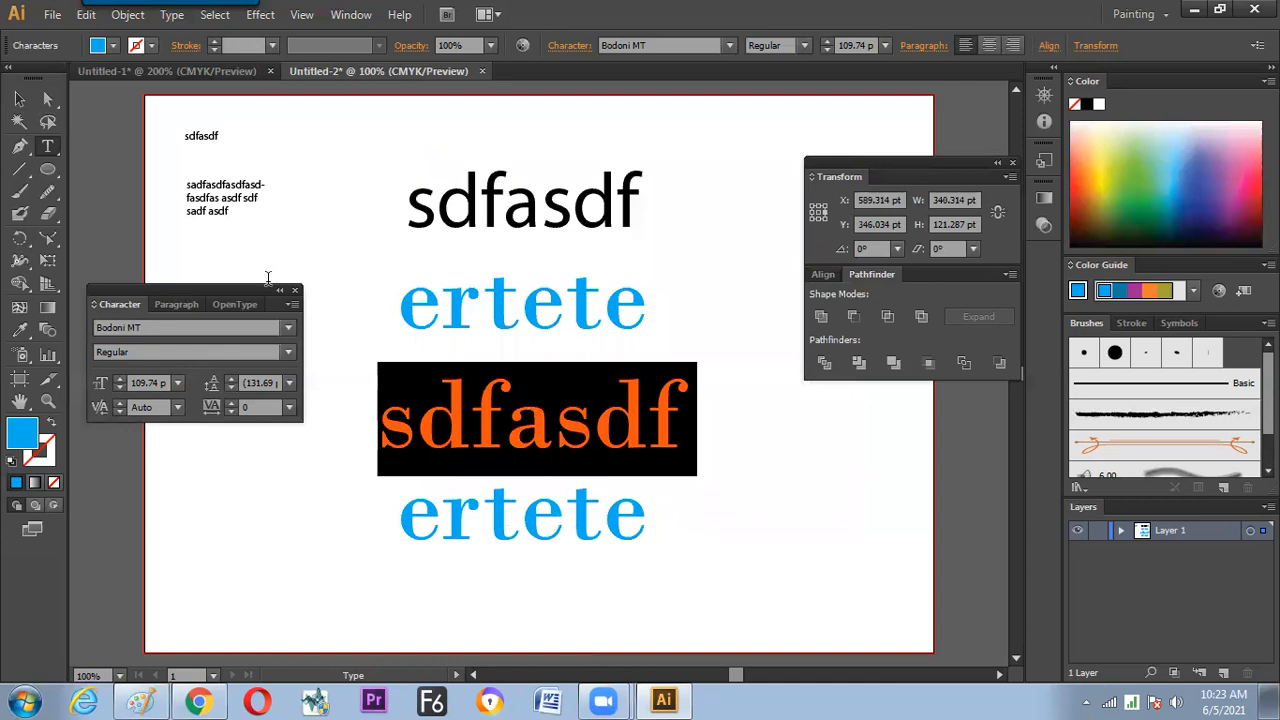
pyautogui.click(22, 100)
# Switch to Paint and handwrite "Check Spell - Edit - Ctrl+I" below the font list, boxing the shortcut
pyautogui.hotkey('alt', 'Tab')
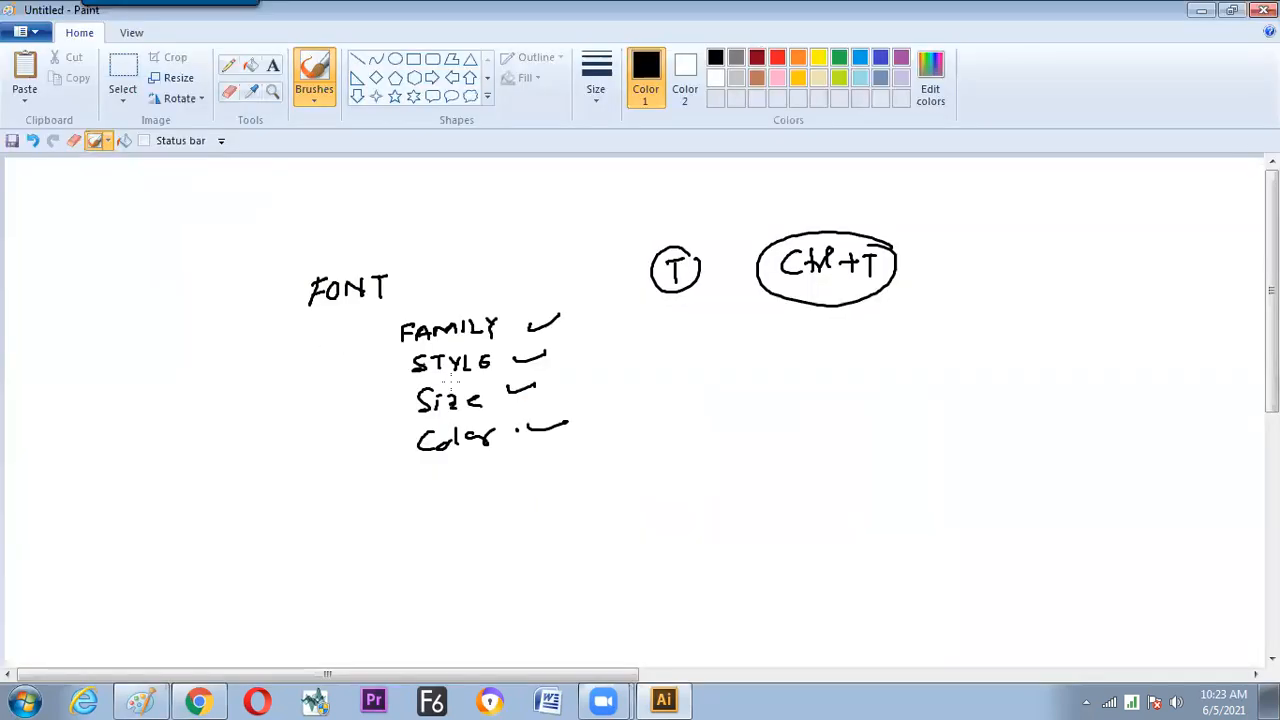
pyautogui.moveTo(342, 505)
pyautogui.mouseDown()
pyautogui.moveTo(587, 495)
pyautogui.moveTo(588, 474)
pyautogui.moveTo(618, 496)
pyautogui.mouseUp()
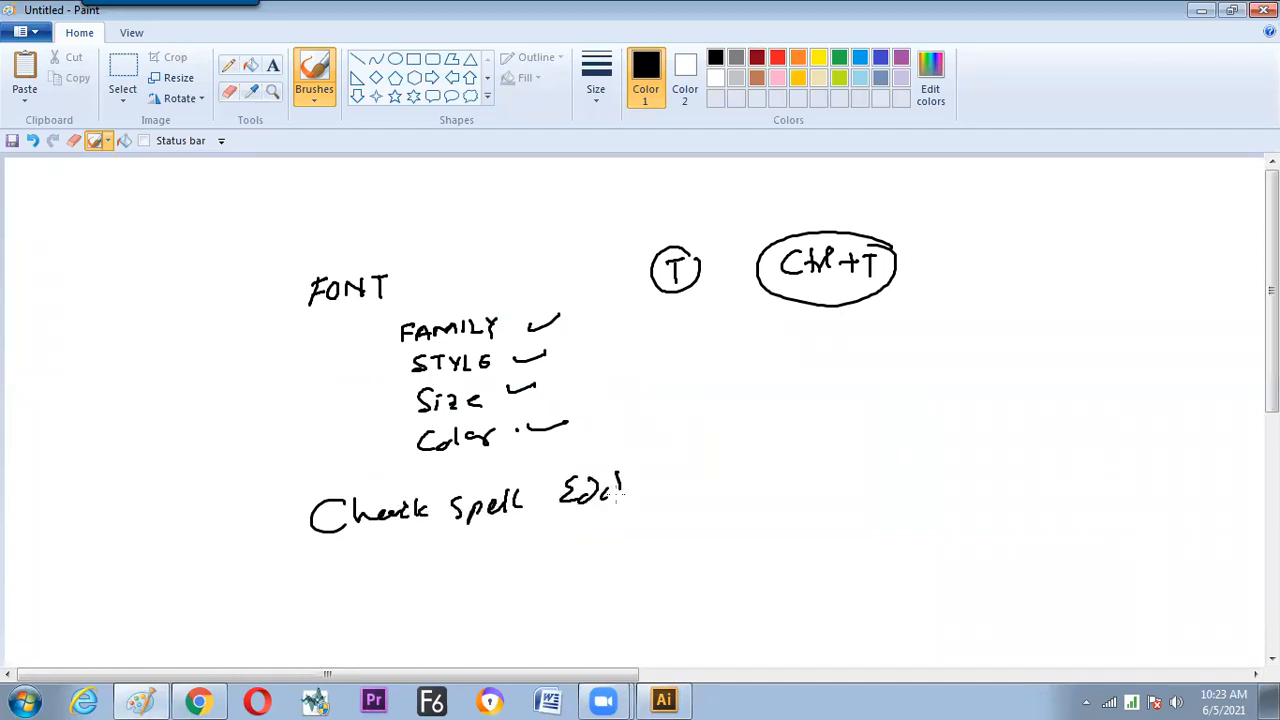
pyautogui.moveTo(688, 472)
pyautogui.mouseDown()
pyautogui.moveTo(718, 480)
pyautogui.moveTo(724, 459)
pyautogui.moveTo(772, 488)
pyautogui.mouseUp()
pyautogui.moveTo(766, 478); pyautogui.dragTo(790, 476)
pyautogui.moveTo(668, 440)
pyautogui.mouseDown()
pyautogui.moveTo(798, 439)
pyautogui.moveTo(728, 517)
pyautogui.moveTo(668, 438)
pyautogui.mouseUp()
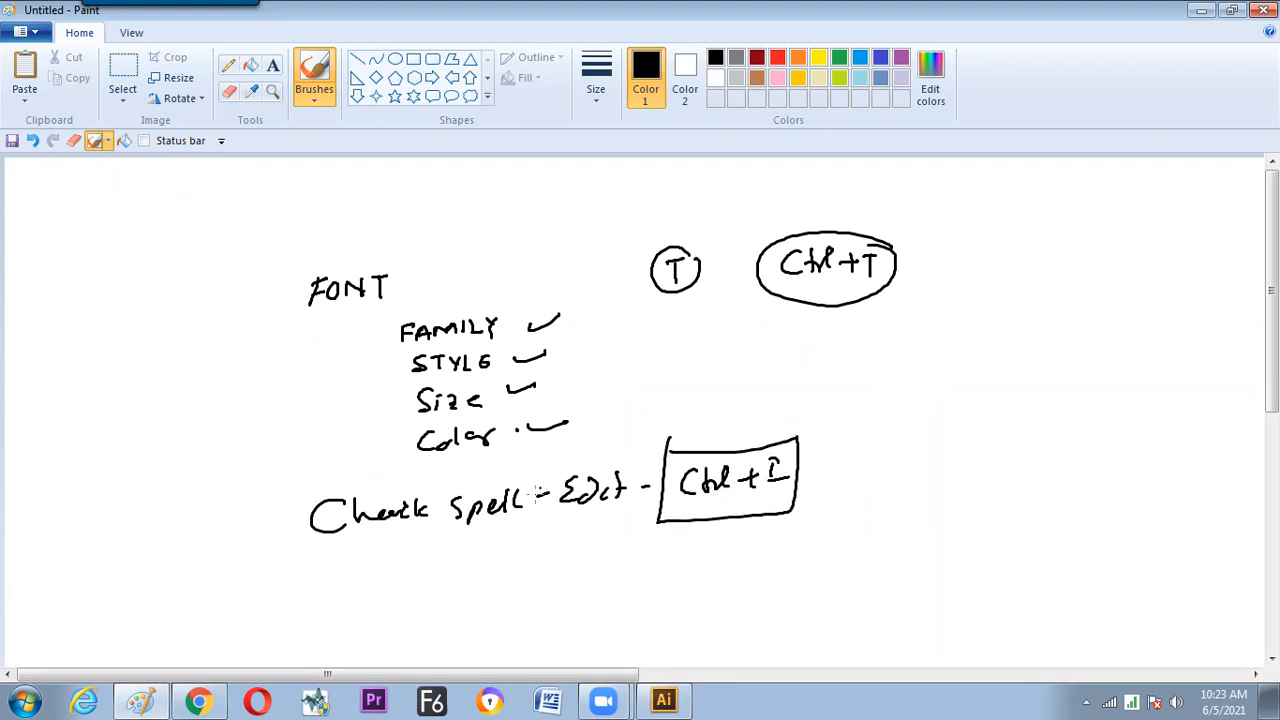
# Switch to Illustrator and move the blue "sdfasdf" text slightly up between the two "ertete" texts
pyautogui.hotkey('alt', 'Tab')
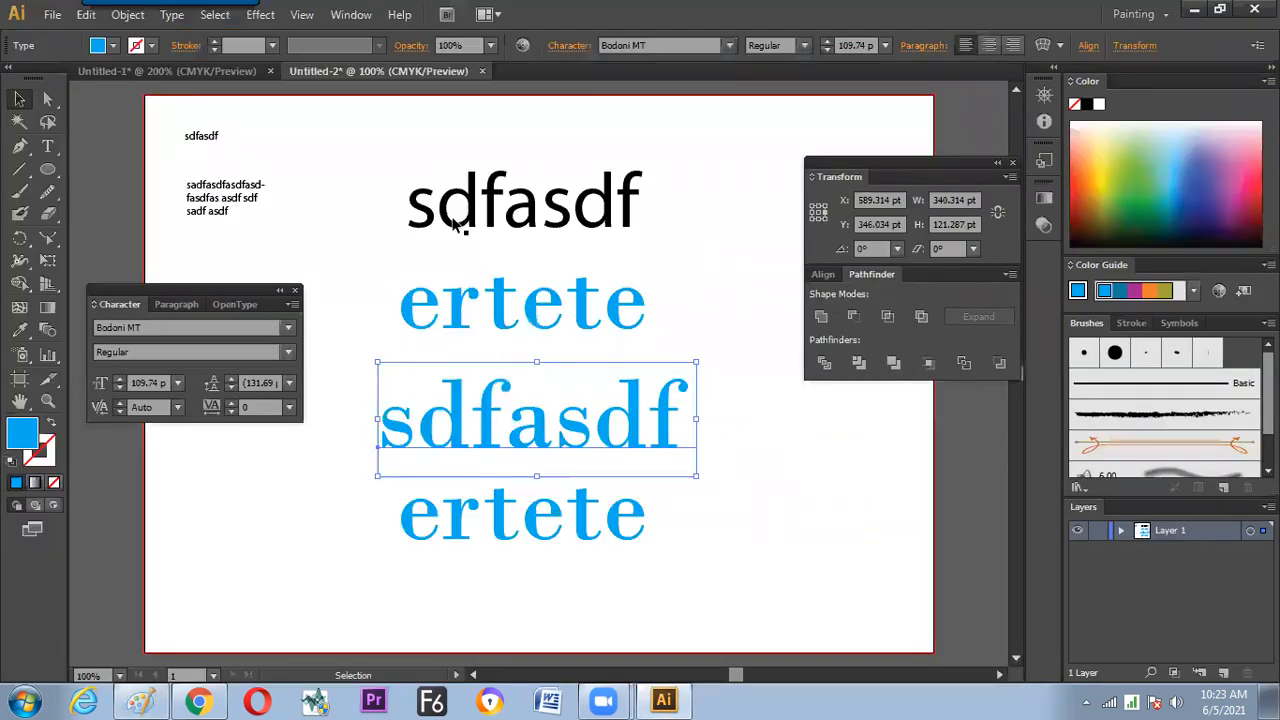
pyautogui.moveTo(456, 390); pyautogui.dragTo(458, 379)
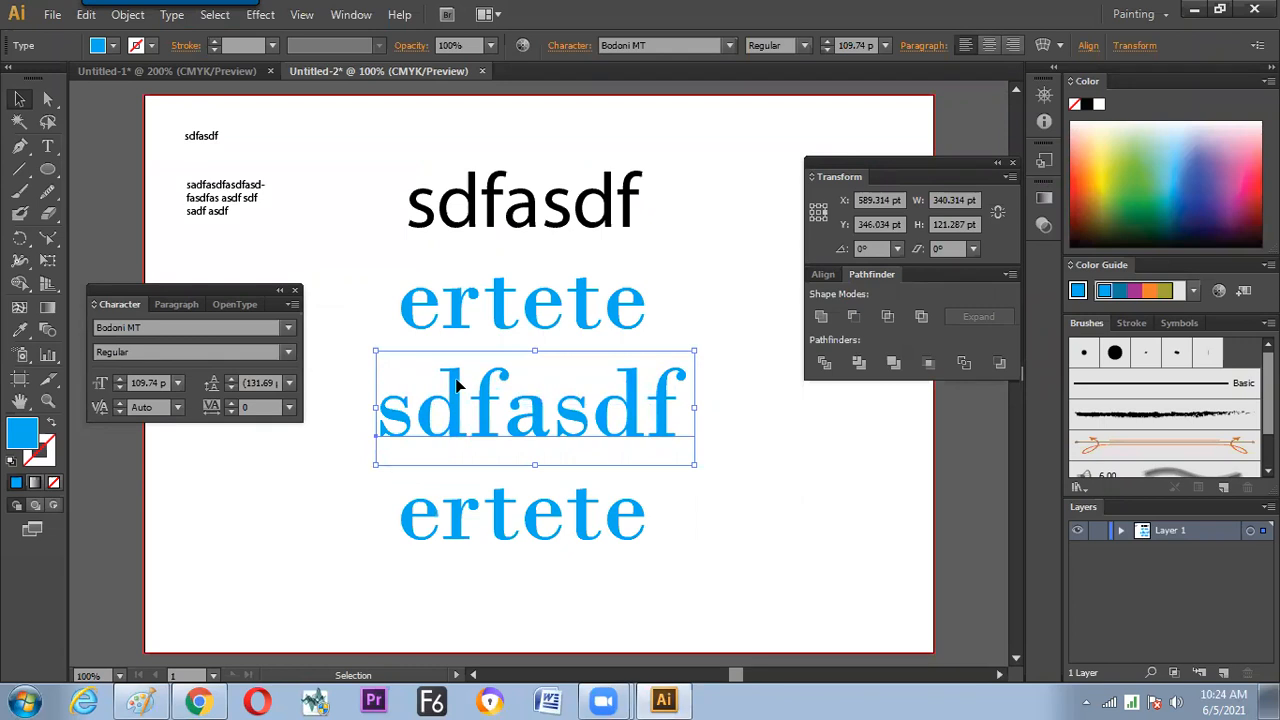
pyautogui.click(172, 15)
pyautogui.moveTo(213, 37)
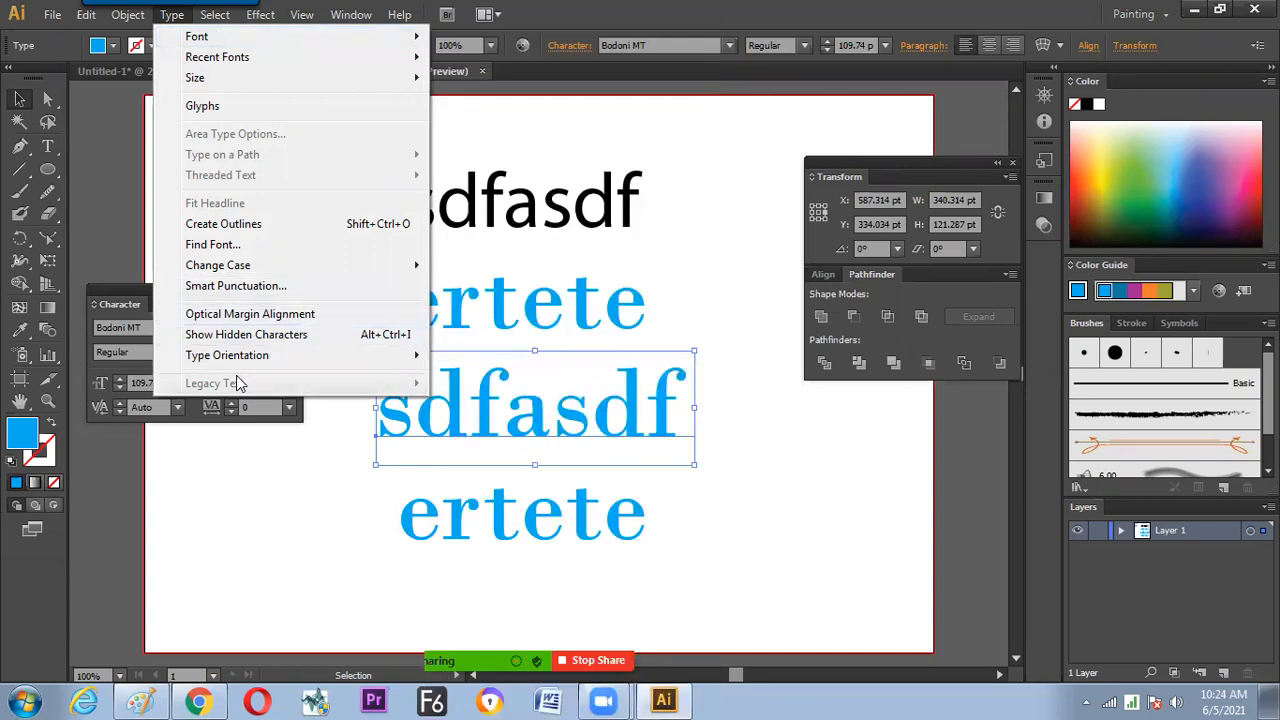
pyautogui.click(234, 468)
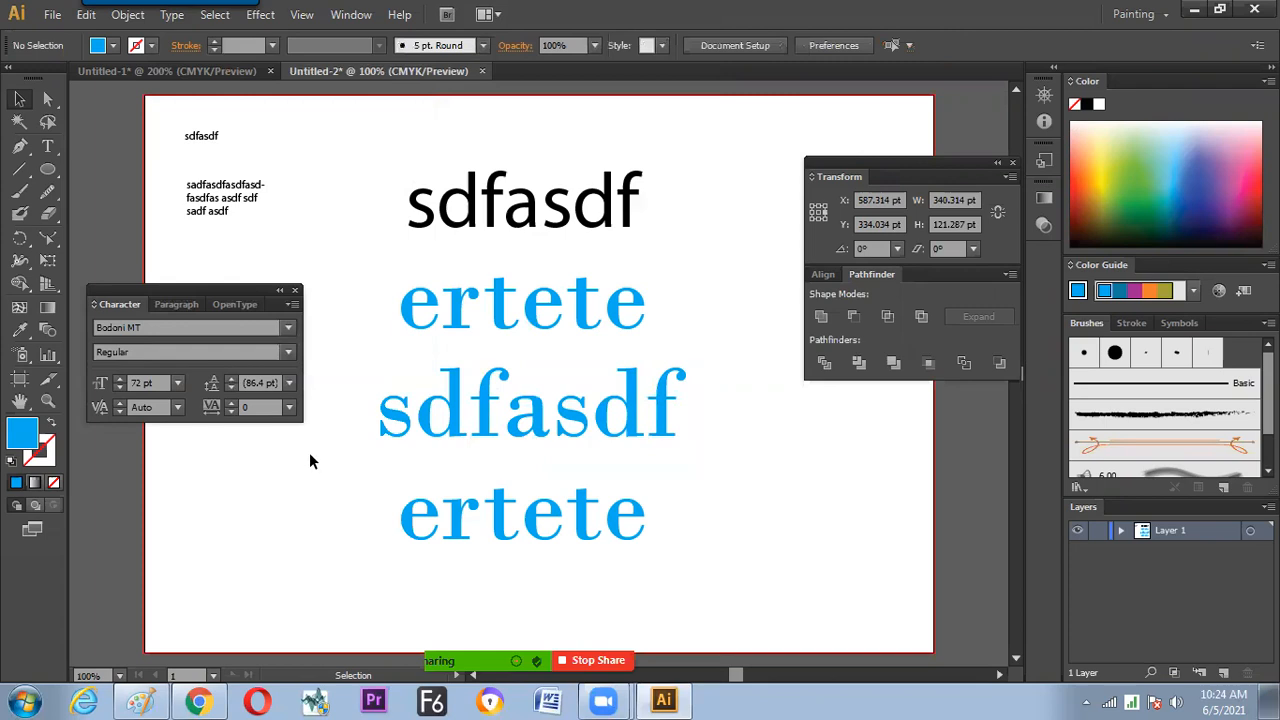
# Duplicate the lower "ertete" text downward, delete the original and move the copy up beneath the blue "sdfasdf"
pyautogui.moveTo(340, 460); pyautogui.dragTo(357, 400)
pyautogui.moveTo(480, 449); pyautogui.dragTo(468, 430)
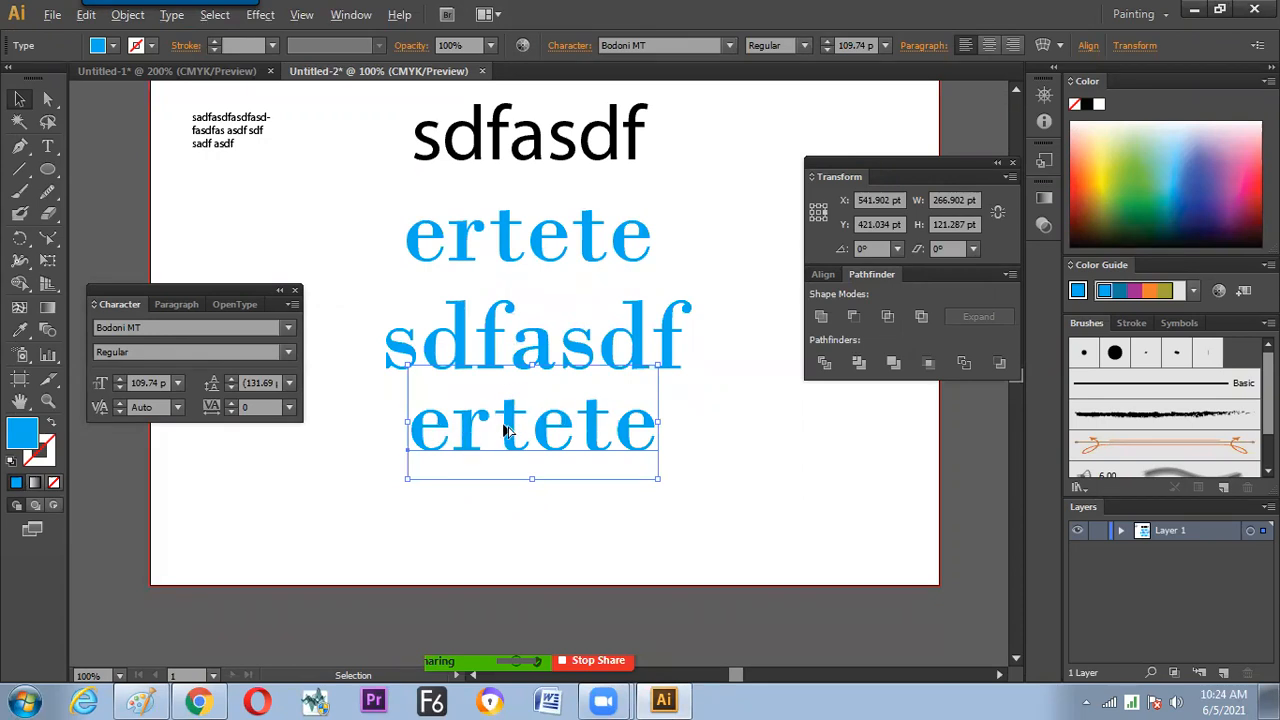
pyautogui.moveTo(470, 435); pyautogui.dragTo(466, 533)
pyautogui.click(473, 421)
pyautogui.press('Delete')
pyautogui.moveTo(471, 523); pyautogui.dragTo(471, 443)
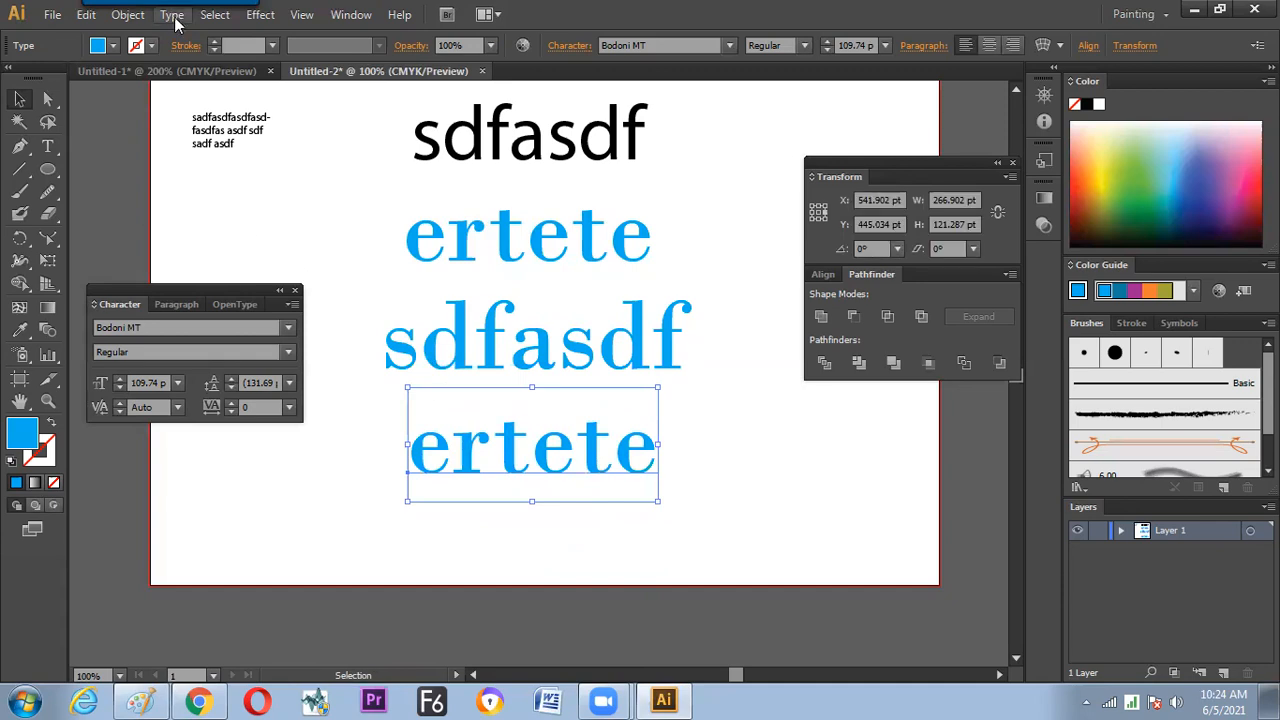
# Convert the lower "ertete" text to outlines with Create Outlines and deselect it
pyautogui.click(172, 14)
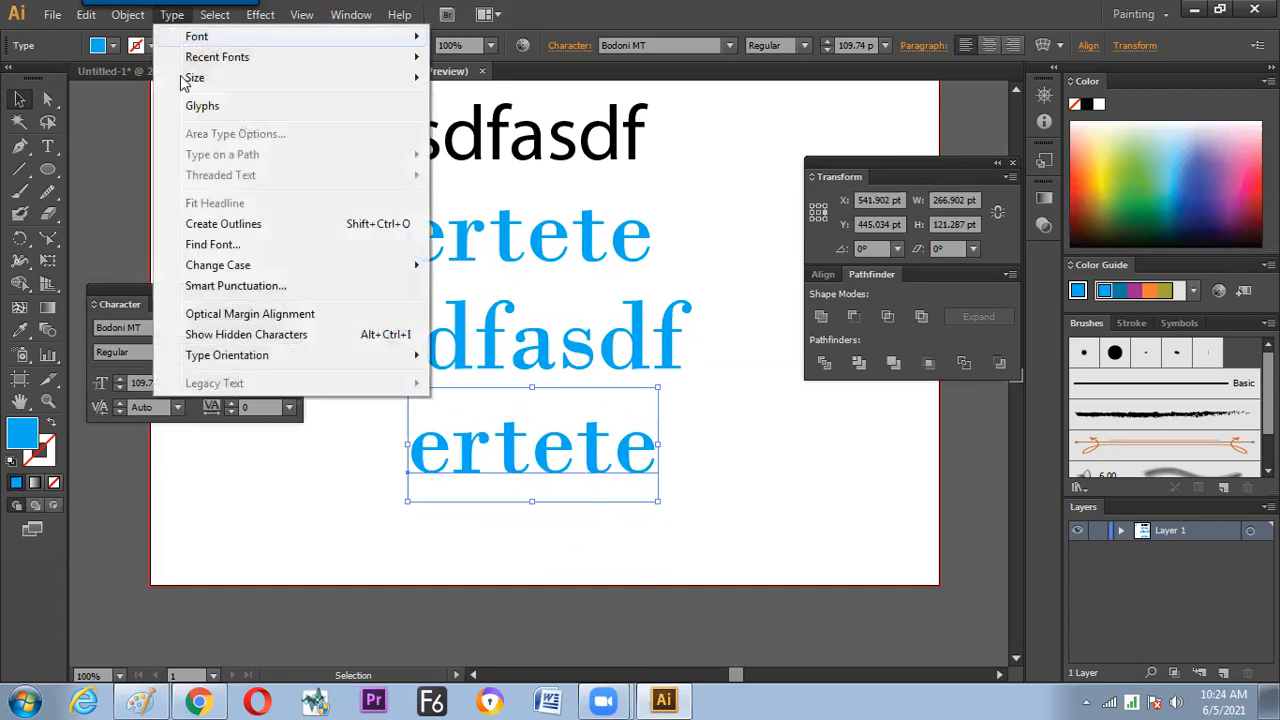
pyautogui.click(230, 228)
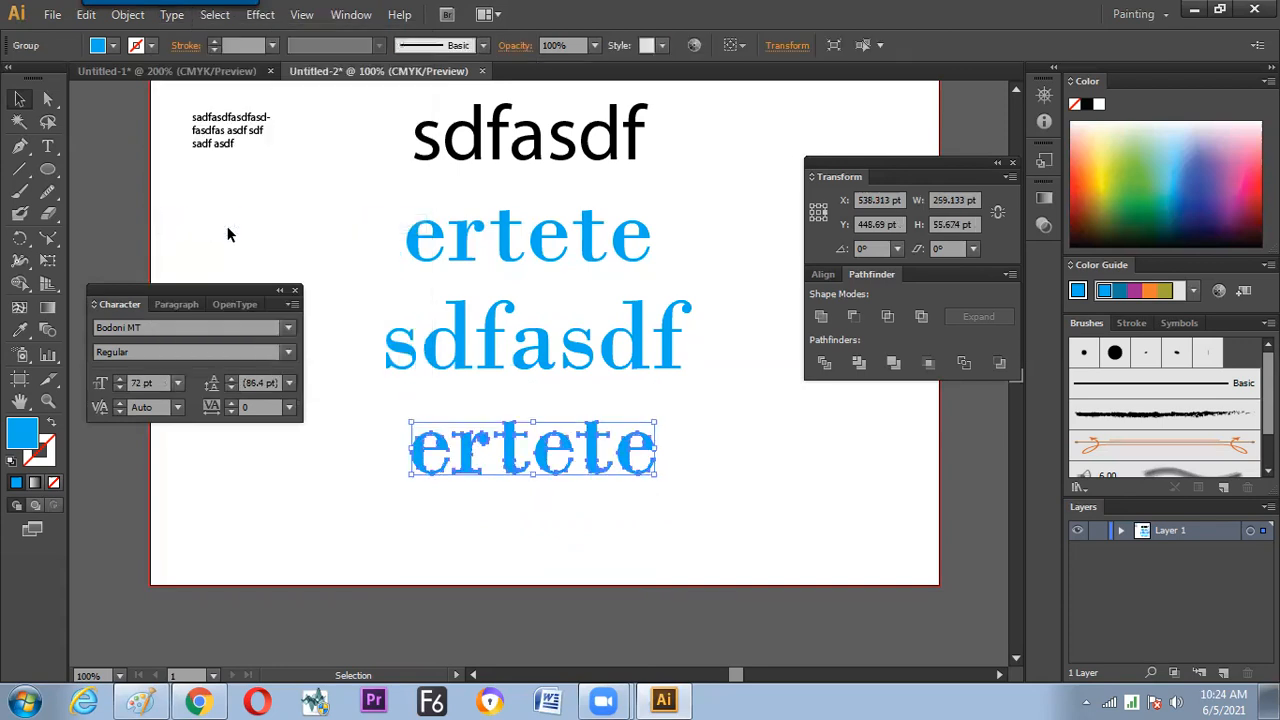
pyautogui.hotkey('ctrl', '+')
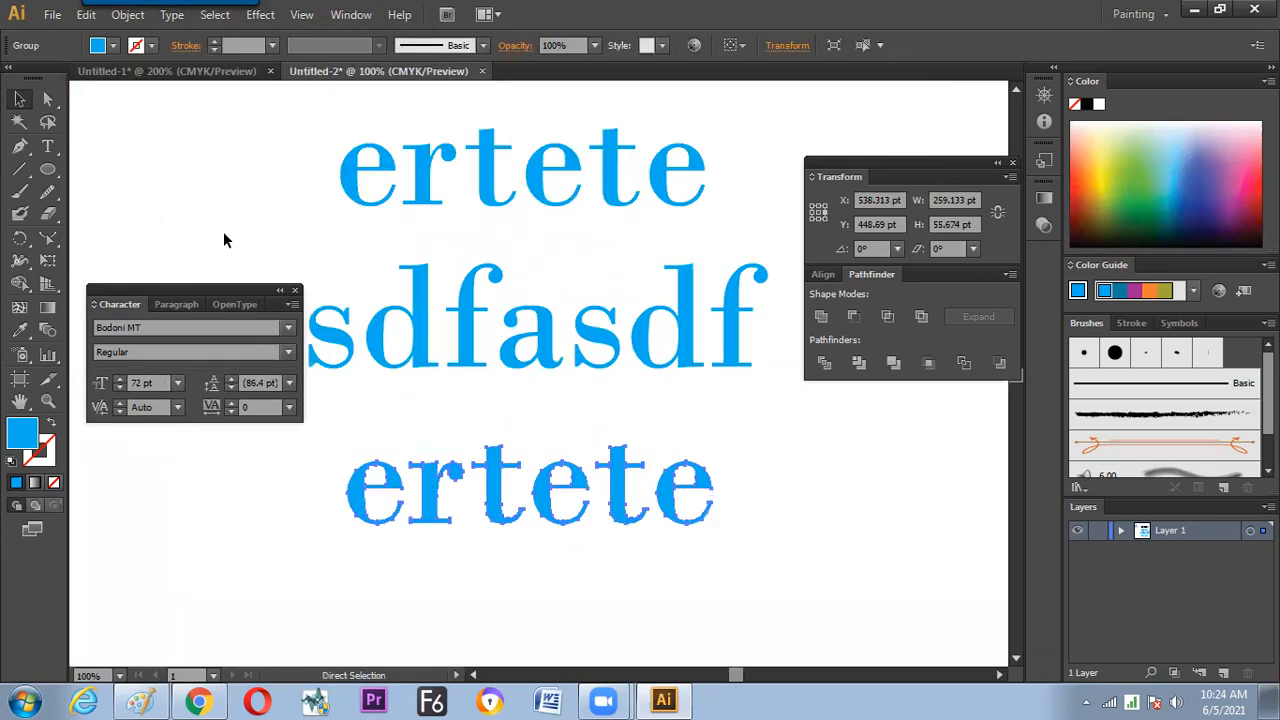
pyautogui.moveTo(415, 415); pyautogui.dragTo(444, 393)
pyautogui.click(436, 428)
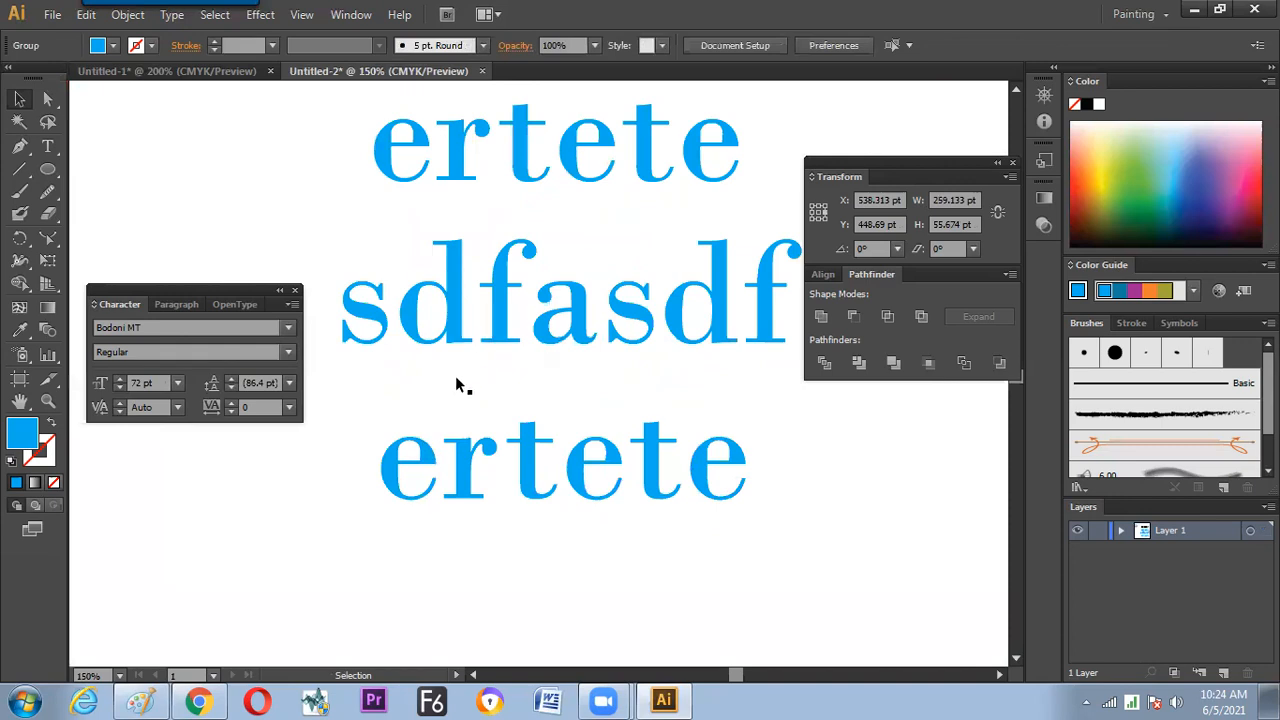
# With Direct Selection, raise the first "t" stem of the outlined lower "ertete" and stretch its crossbar above the whole word, about 263 pt wide
pyautogui.click(524, 434)
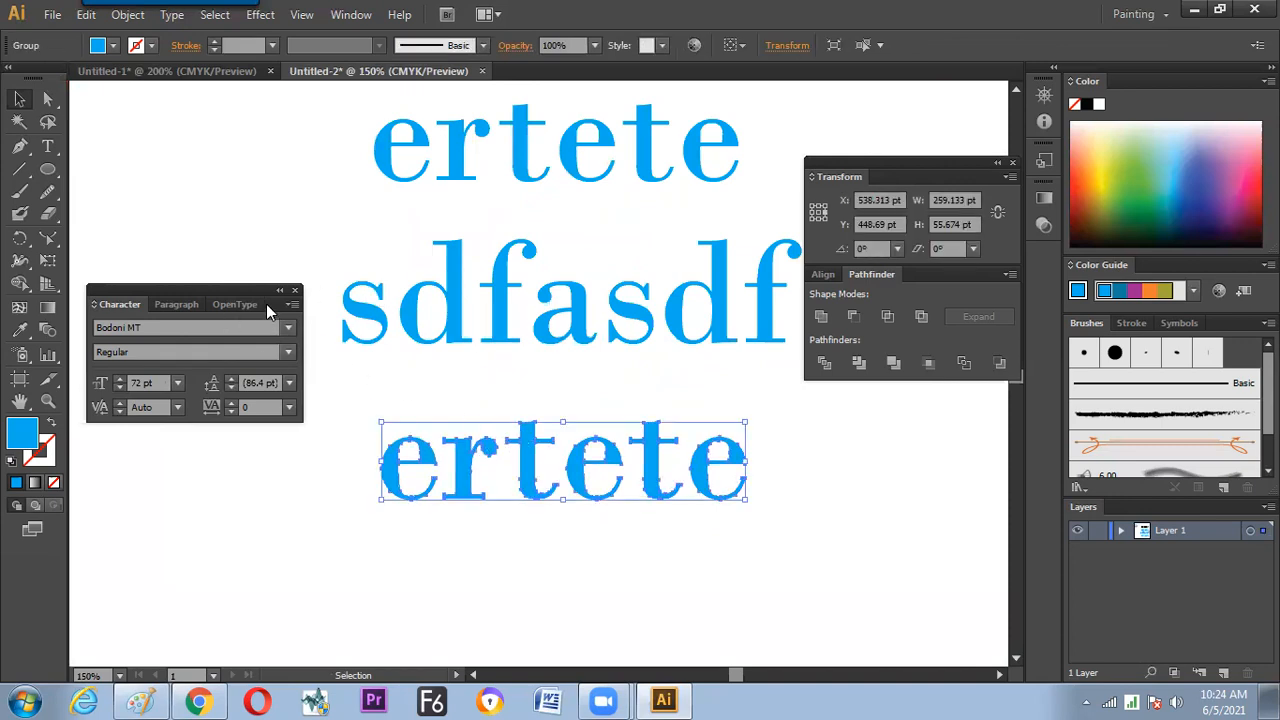
pyautogui.click(47, 98)
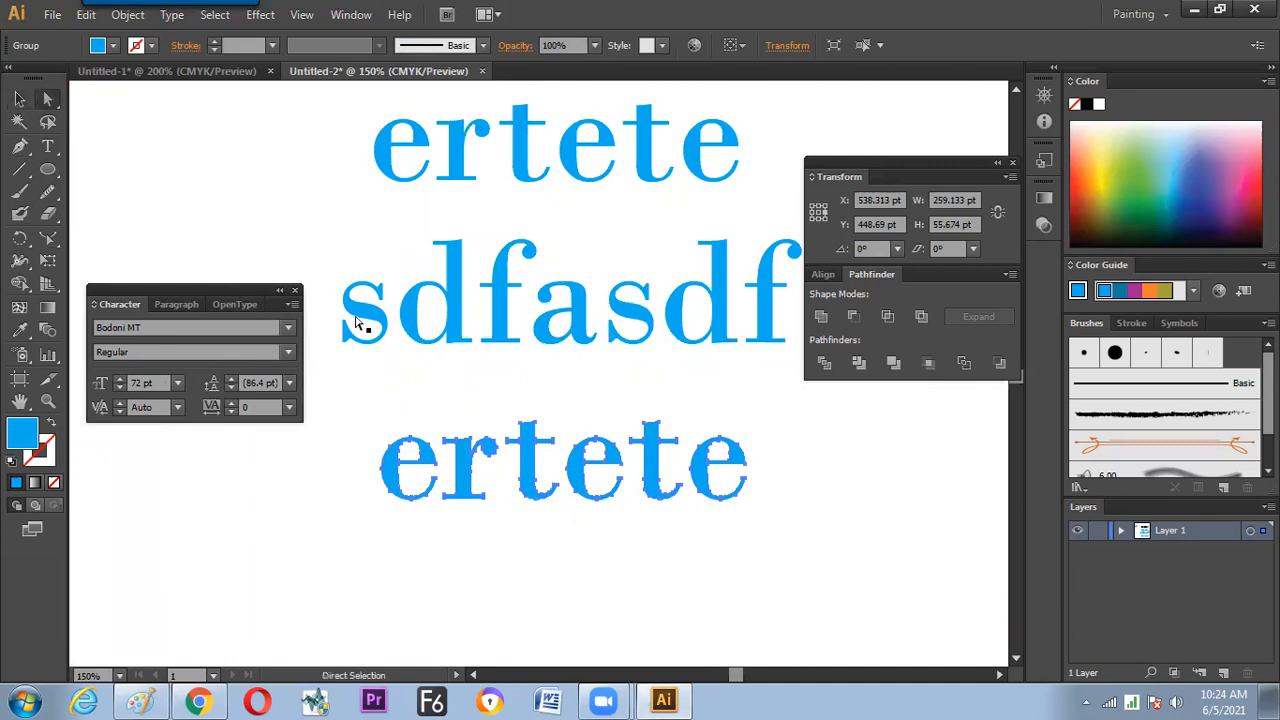
pyautogui.click(530, 425)
pyautogui.moveTo(538, 405); pyautogui.dragTo(748, 430)
pyautogui.hotkey('ctrl', 'z')
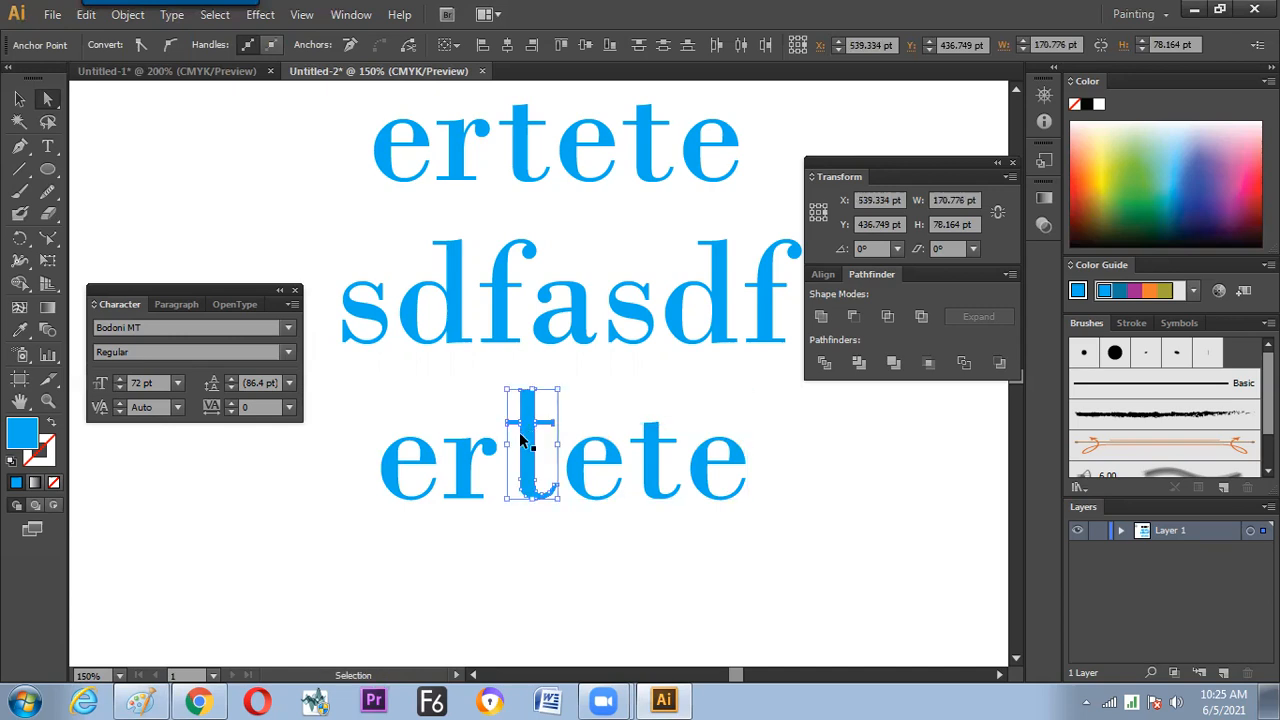
pyautogui.moveTo(498, 411)
pyautogui.mouseDown()
pyautogui.moveTo(557, 434)
pyautogui.moveTo(554, 412)
pyautogui.moveTo(563, 423)
pyautogui.moveTo(704, 420)
pyautogui.moveTo(512, 425)
pyautogui.mouseUp()
pyautogui.moveTo(408, 421); pyautogui.dragTo(736, 428)
pyautogui.click(323, 497)
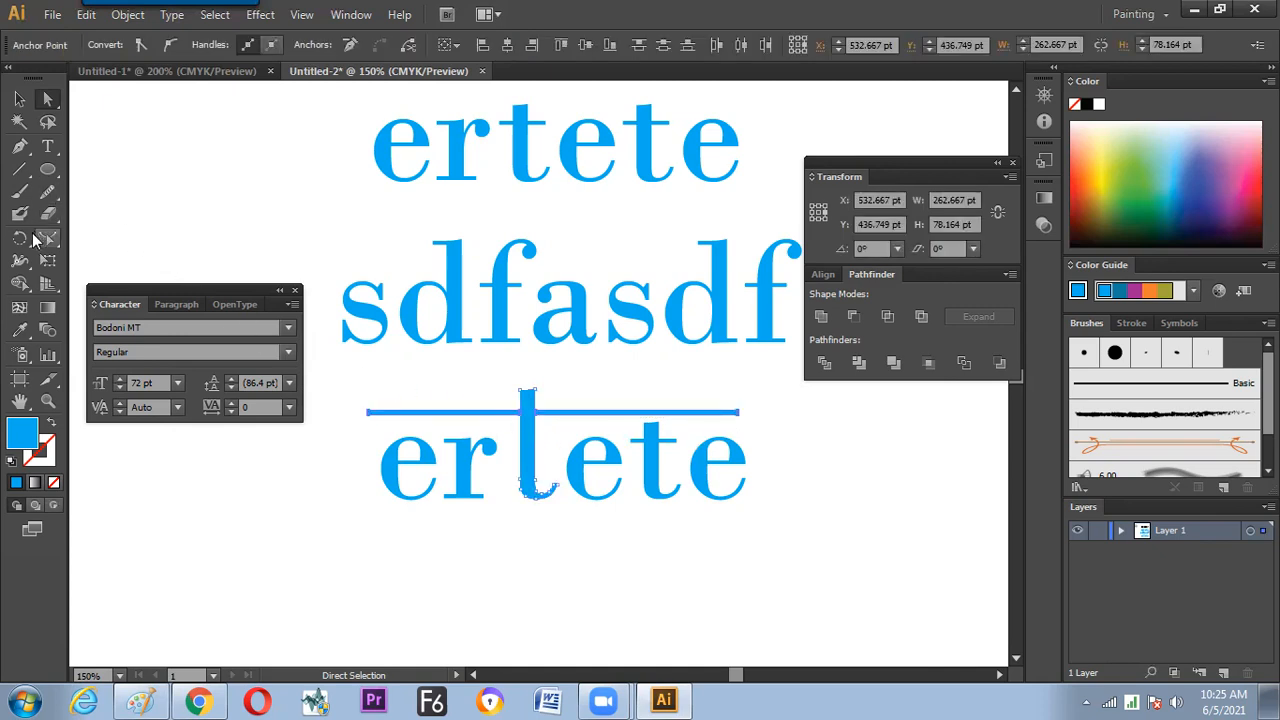
# Enlarge the stretched crossbar of the "t" slightly with the Scale tool, making it thicker and longer, and deselect it
pyautogui.click(25, 237)
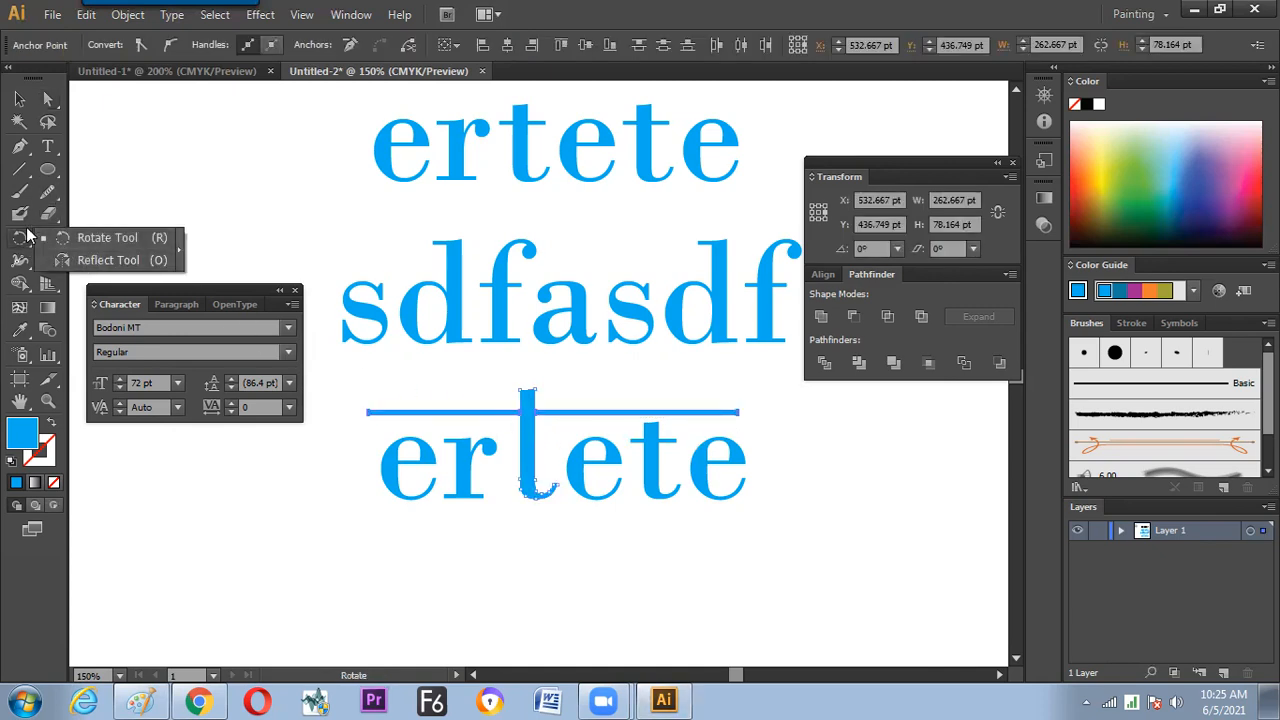
pyautogui.click(47, 237)
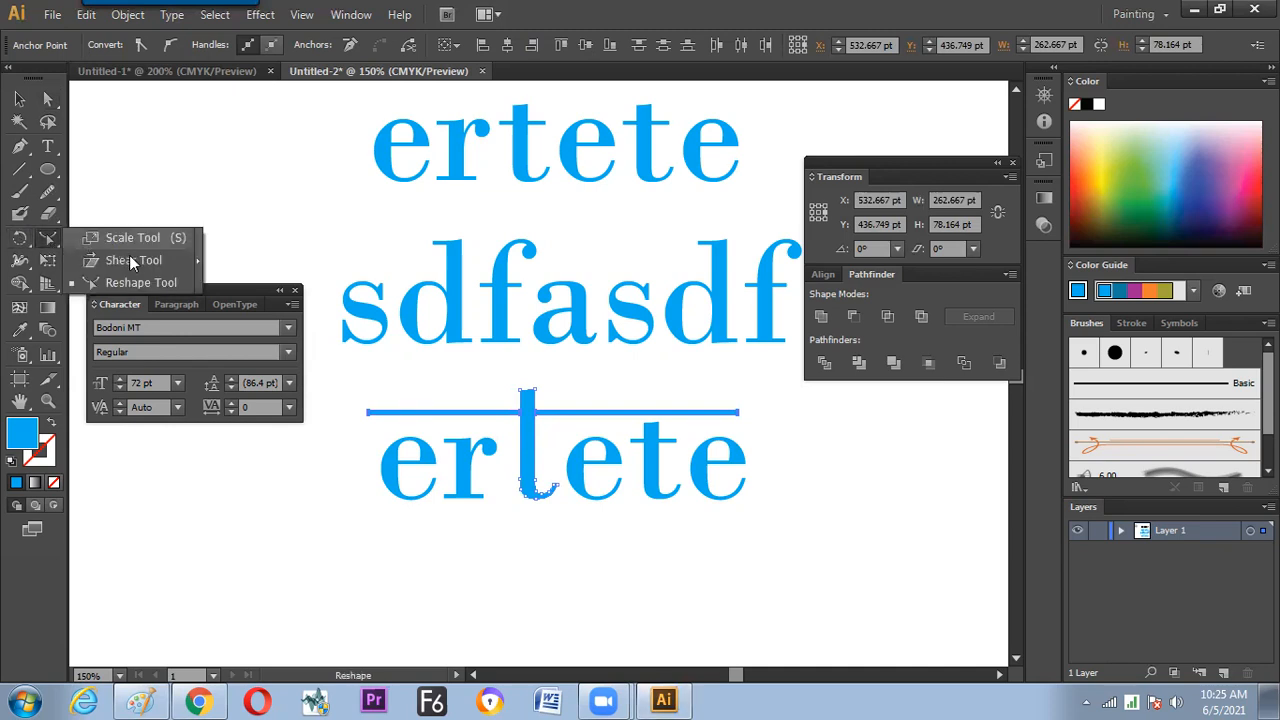
pyautogui.click(131, 240)
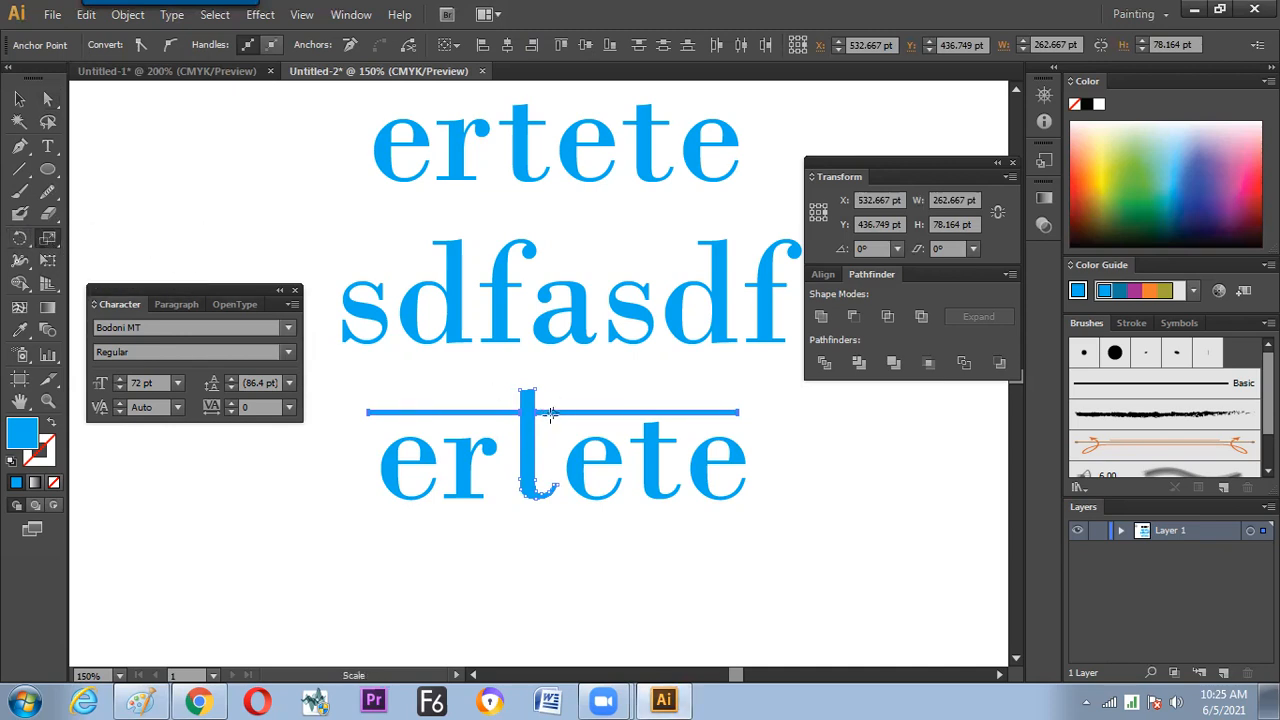
pyautogui.moveTo(519, 410); pyautogui.dragTo(519, 411)
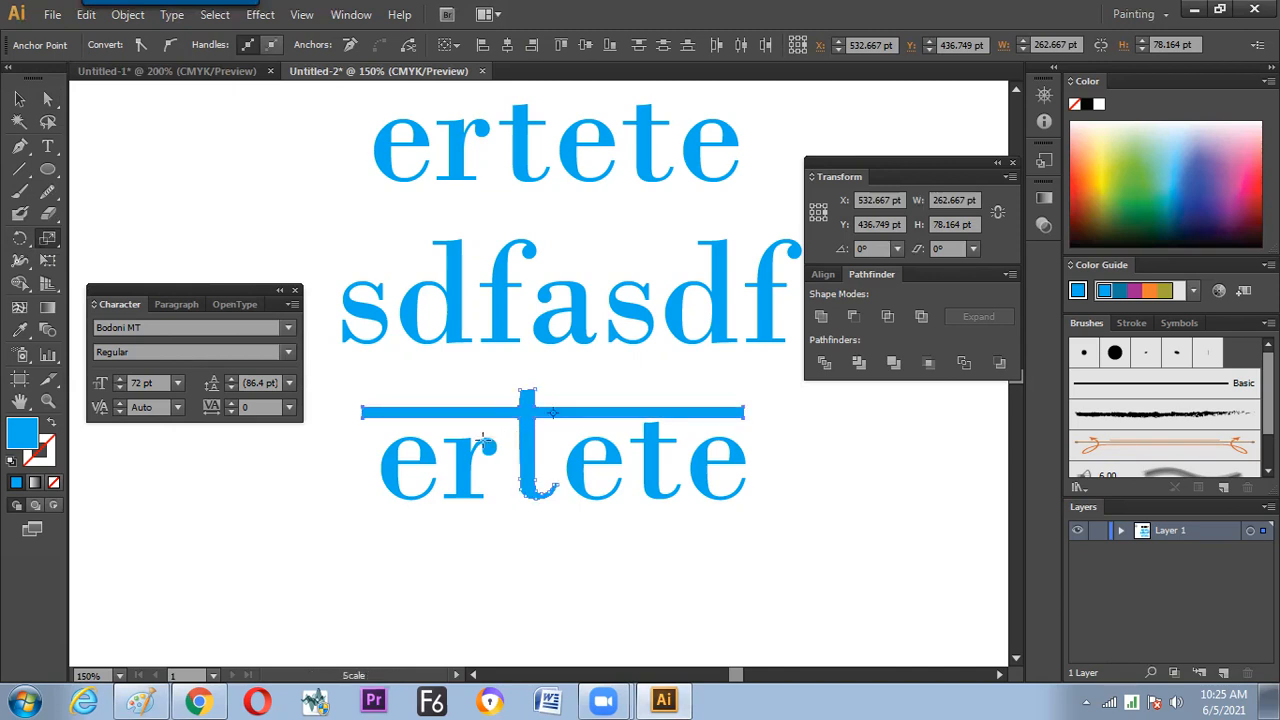
pyautogui.click(47, 98)
pyautogui.click(172, 157)
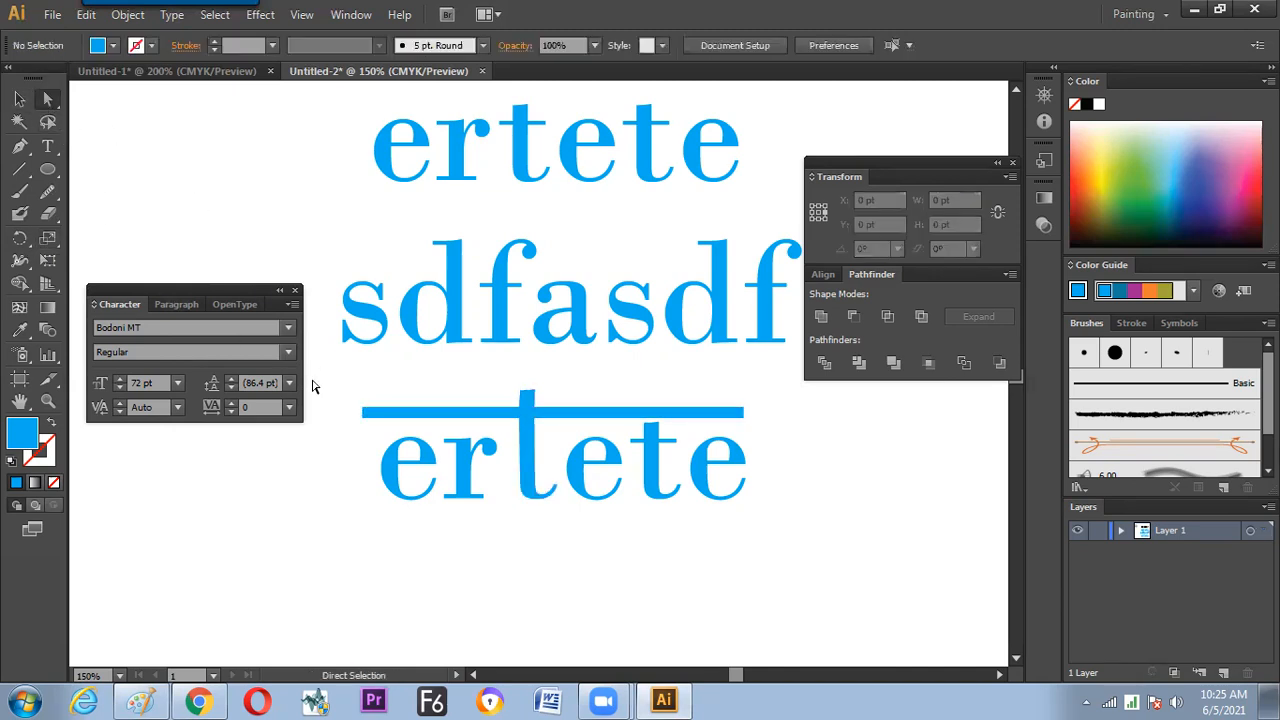
# Select the blue "sdfasdf" text and look up the Create Outlines command and its shortcut
pyautogui.click(19, 98)
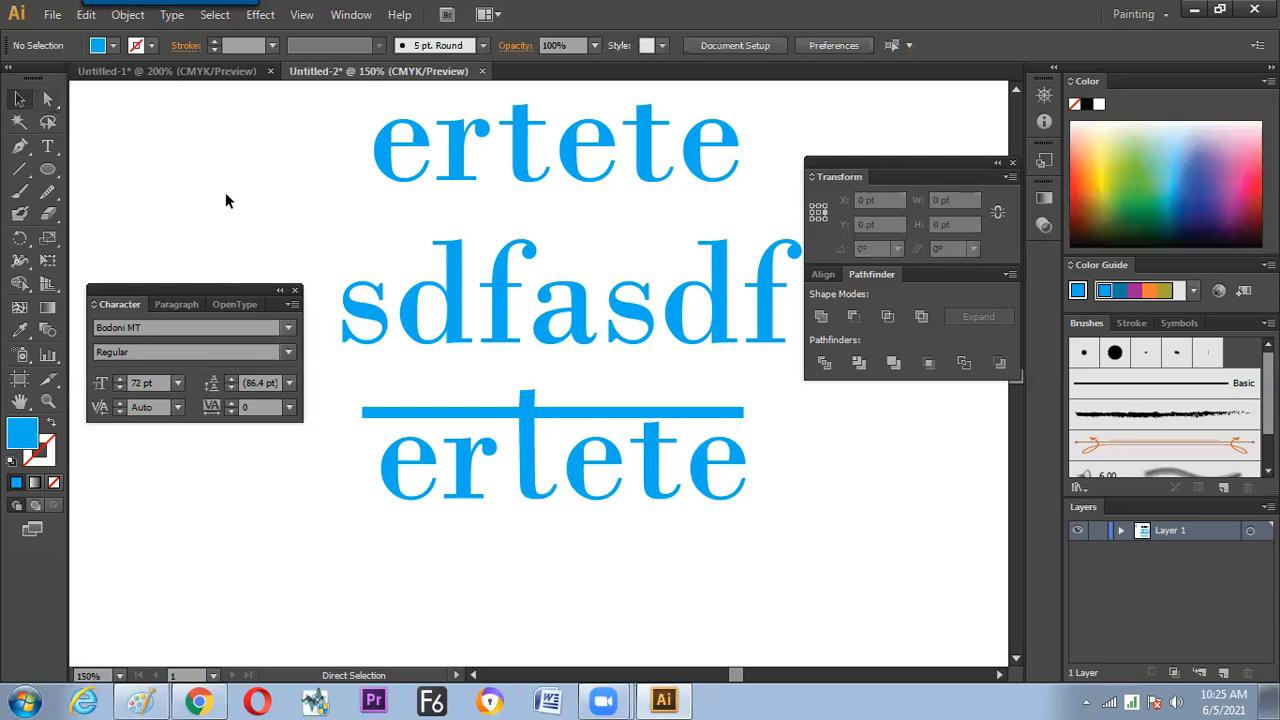
pyautogui.click(450, 311)
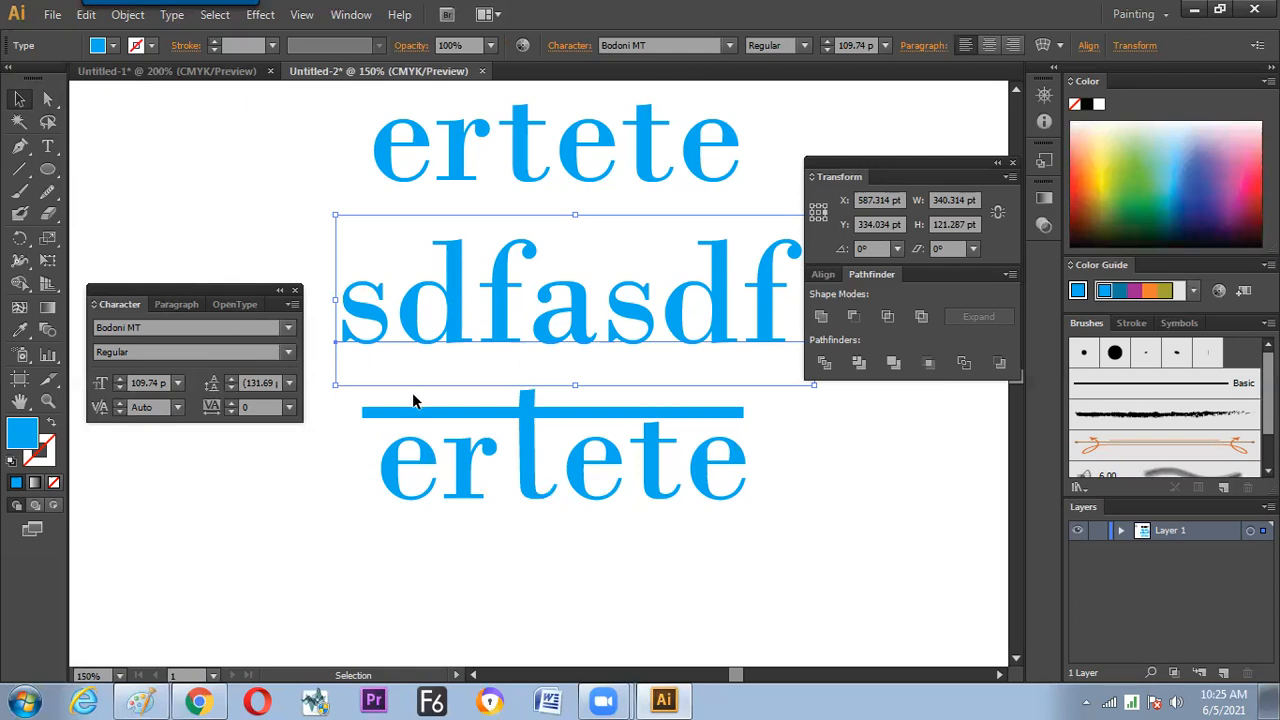
pyautogui.click(172, 14)
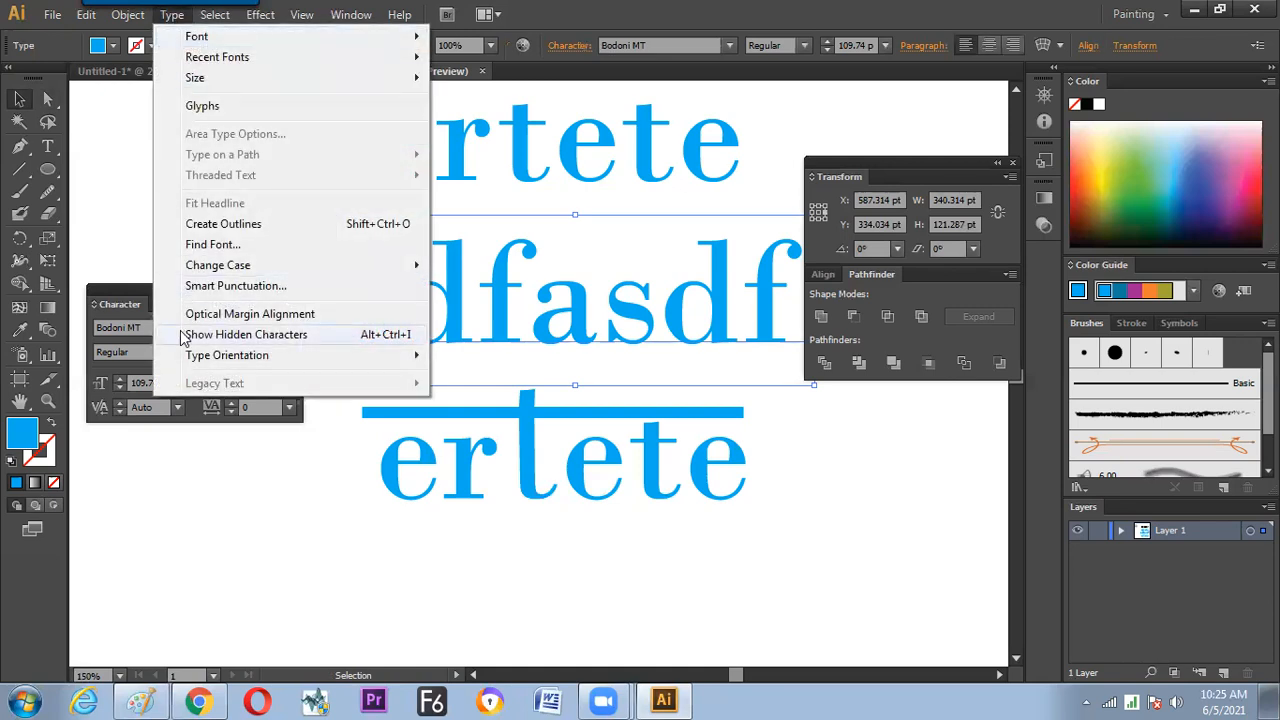
pyautogui.click(249, 224)
pyautogui.click(172, 14)
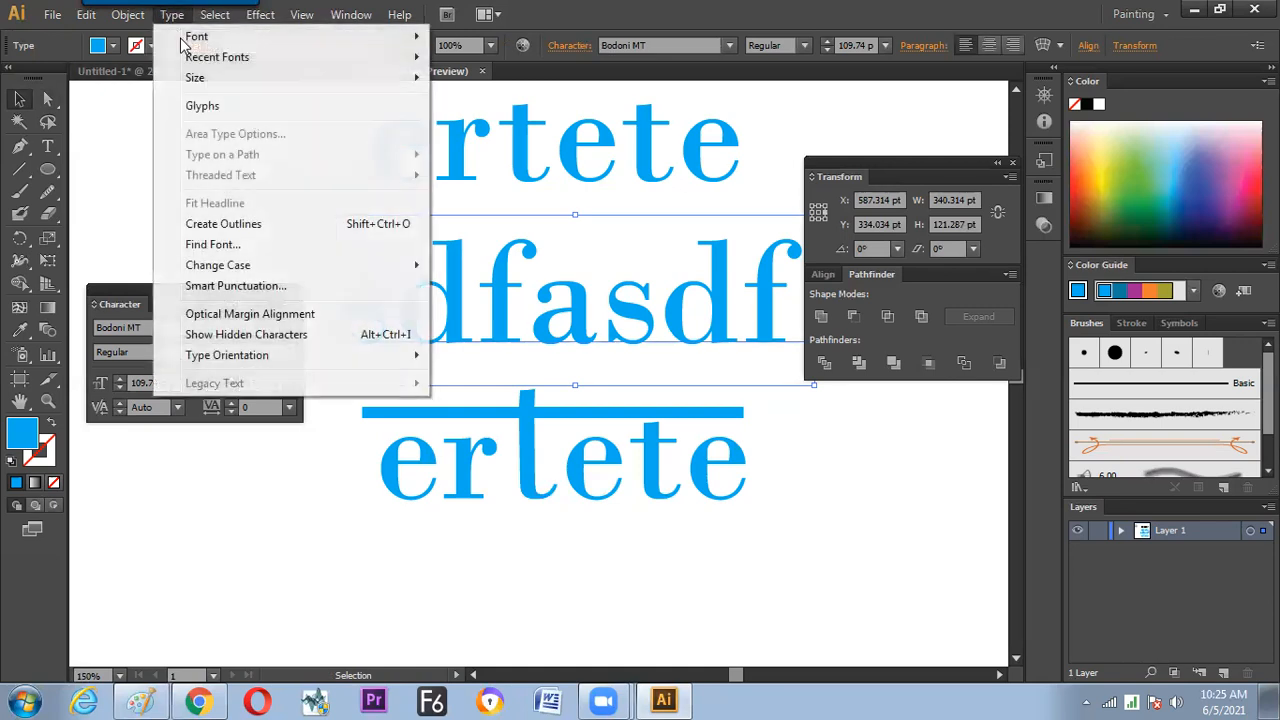
pyautogui.click(252, 224)
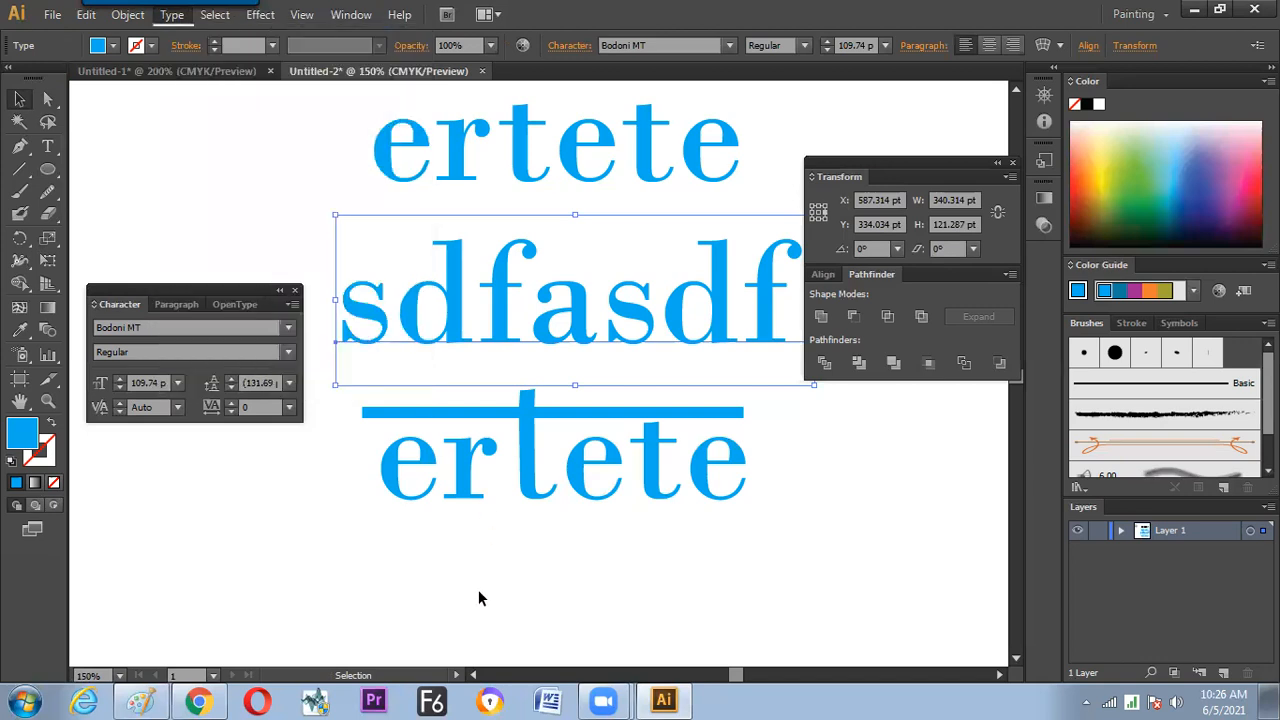
# Switch to Paint and handwrite a short note below the "Check Spell" line
pyautogui.click(140, 700)
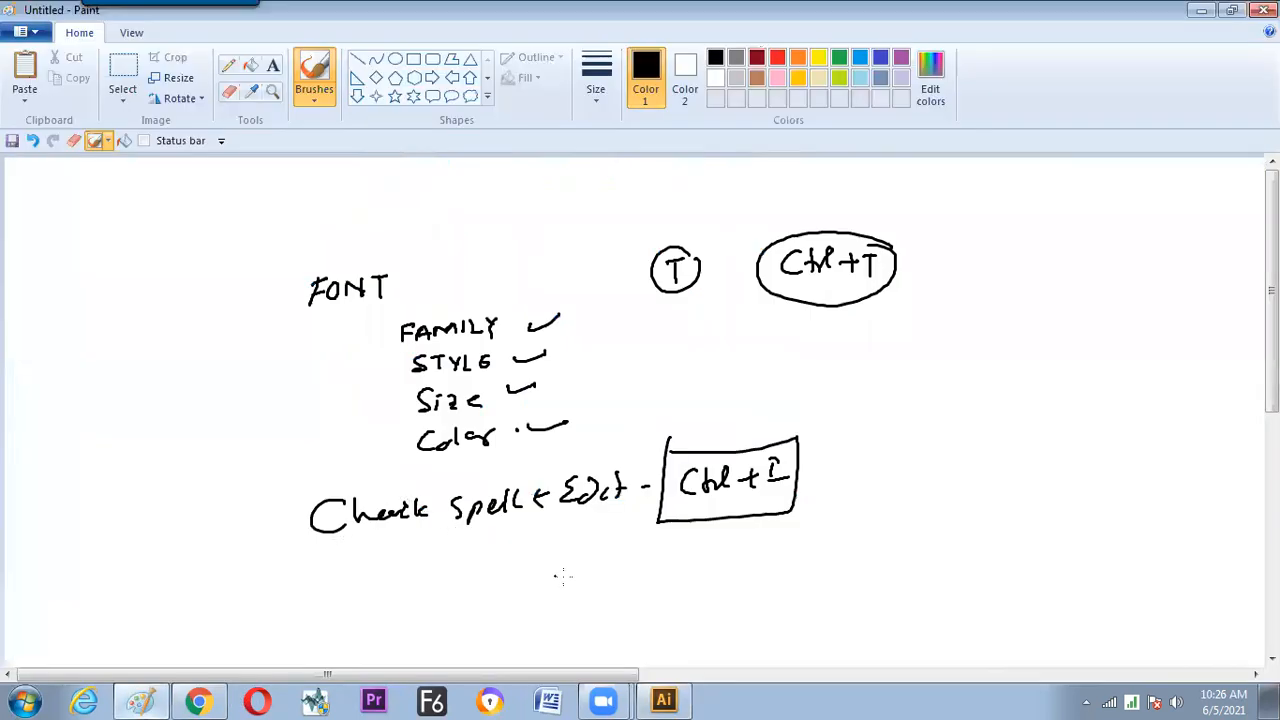
pyautogui.moveTo(703, 578)
pyautogui.mouseDown()
pyautogui.moveTo(750, 554)
pyautogui.moveTo(751, 577)
pyautogui.moveTo(789, 548)
pyautogui.moveTo(811, 572)
pyautogui.moveTo(817, 548)
pyautogui.moveTo(848, 556)
pyautogui.mouseUp()
pyautogui.moveTo(872, 532); pyautogui.dragTo(870, 534)
pyautogui.moveTo(642, 538)
pyautogui.mouseDown()
pyautogui.moveTo(908, 497)
pyautogui.moveTo(786, 614)
pyautogui.moveTo(612, 532)
pyautogui.mouseUp()
# Switch to Illustrator and expand the upper "ertete" text with Object and Fill enabled
pyautogui.hotkey('alt', 'Tab')
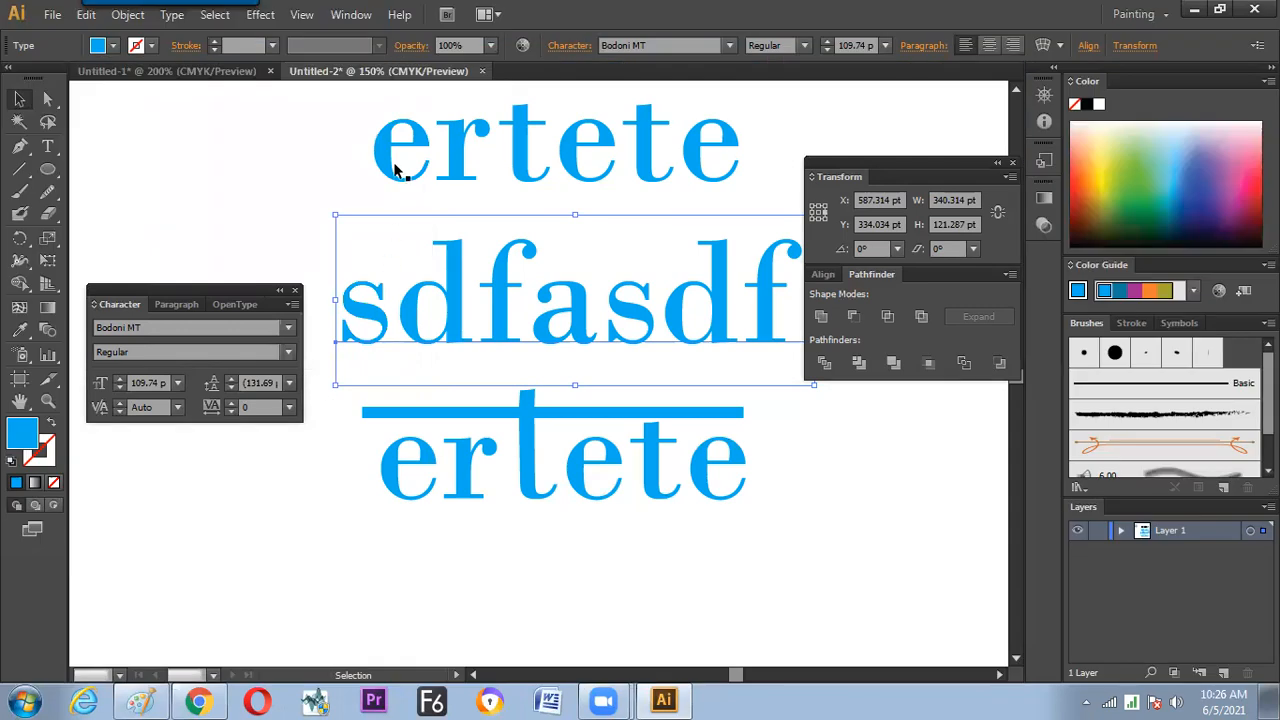
pyautogui.click(388, 170)
pyautogui.scroll(3, 357, 245)
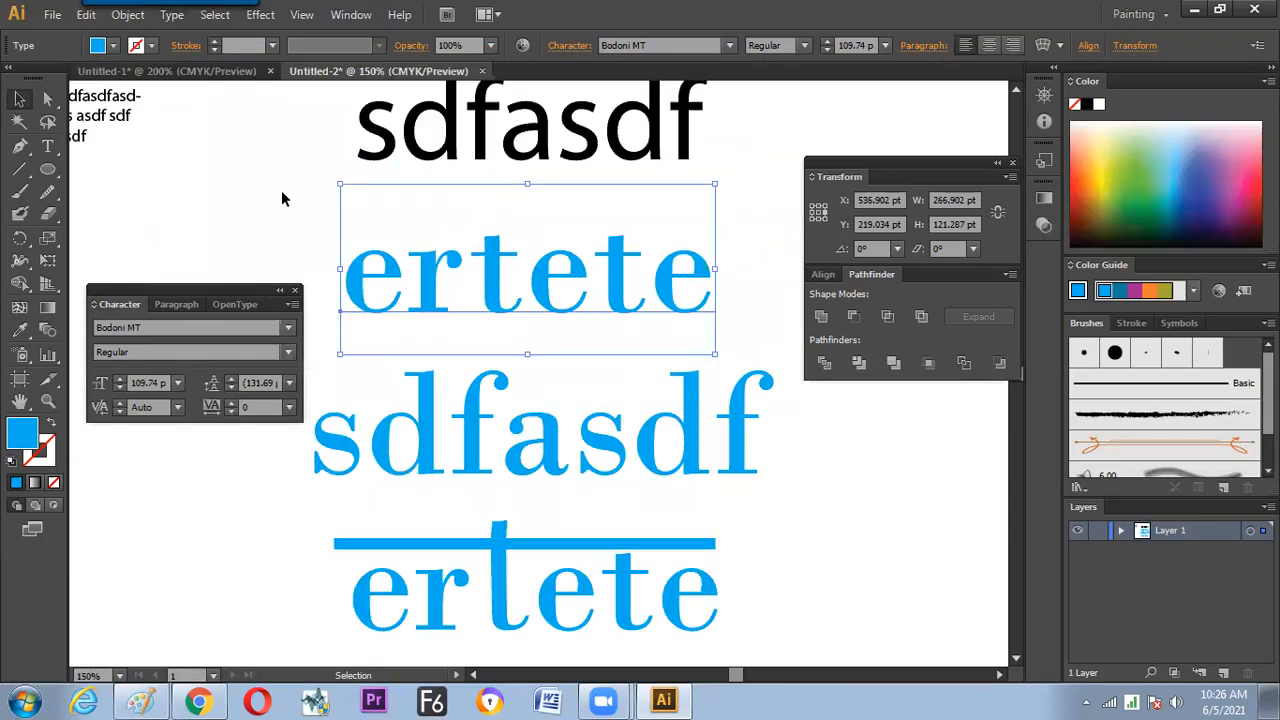
pyautogui.click(86, 14)
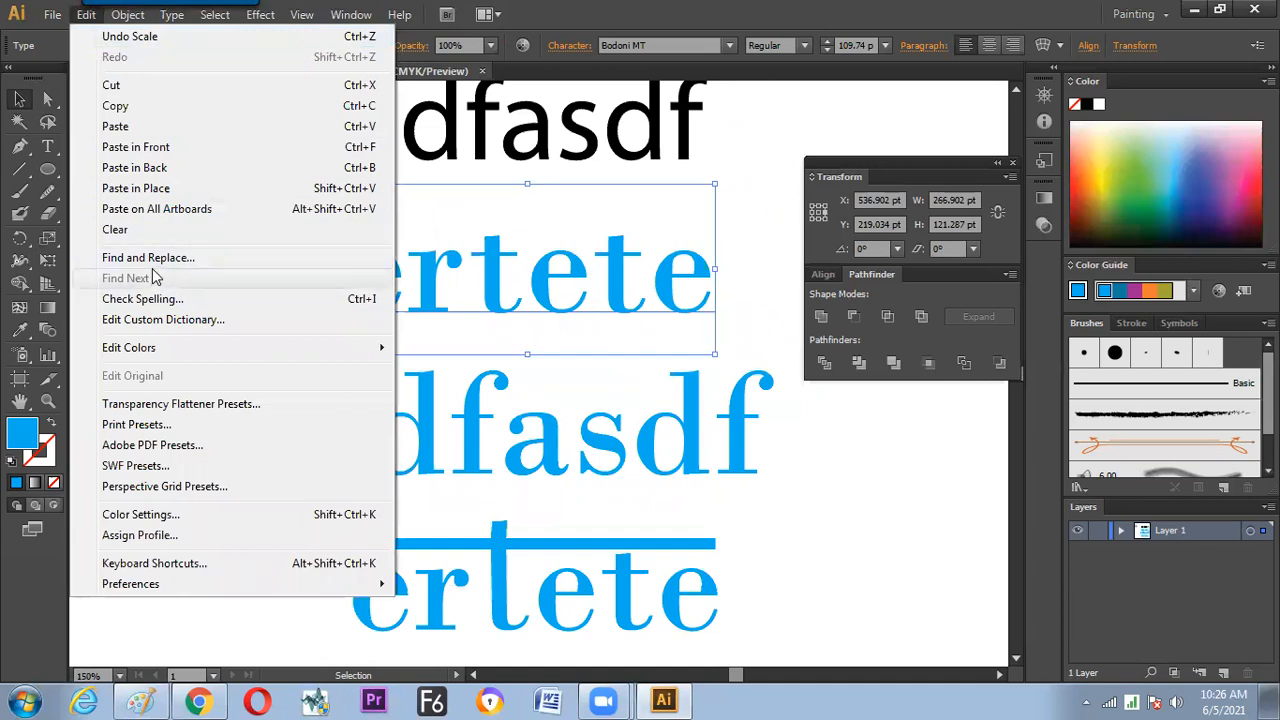
pyautogui.click(128, 14)
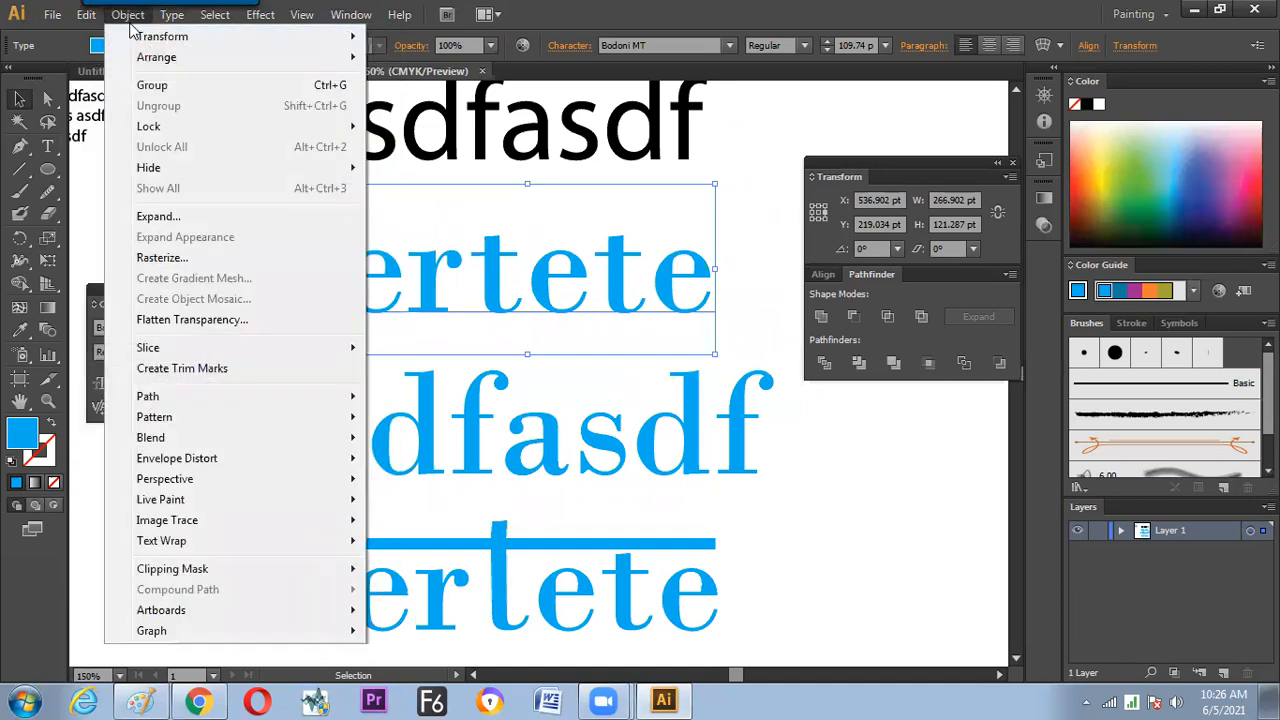
pyautogui.click(193, 221)
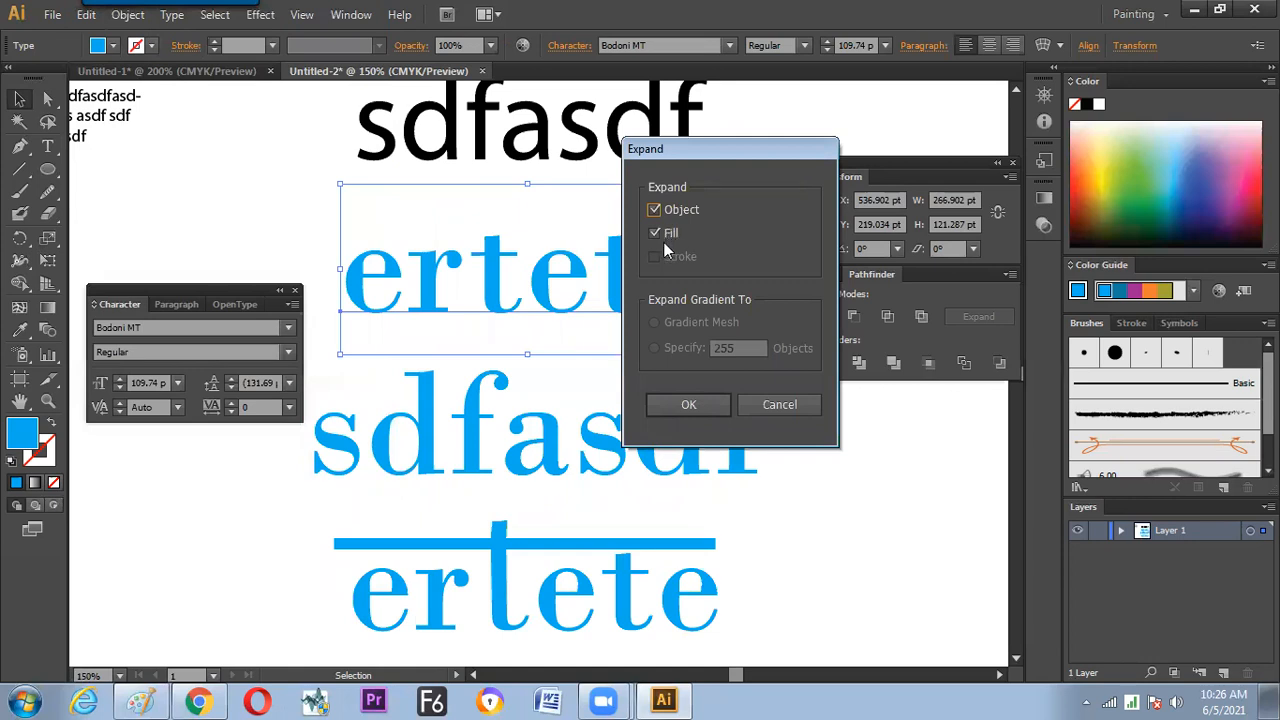
pyautogui.click(673, 404)
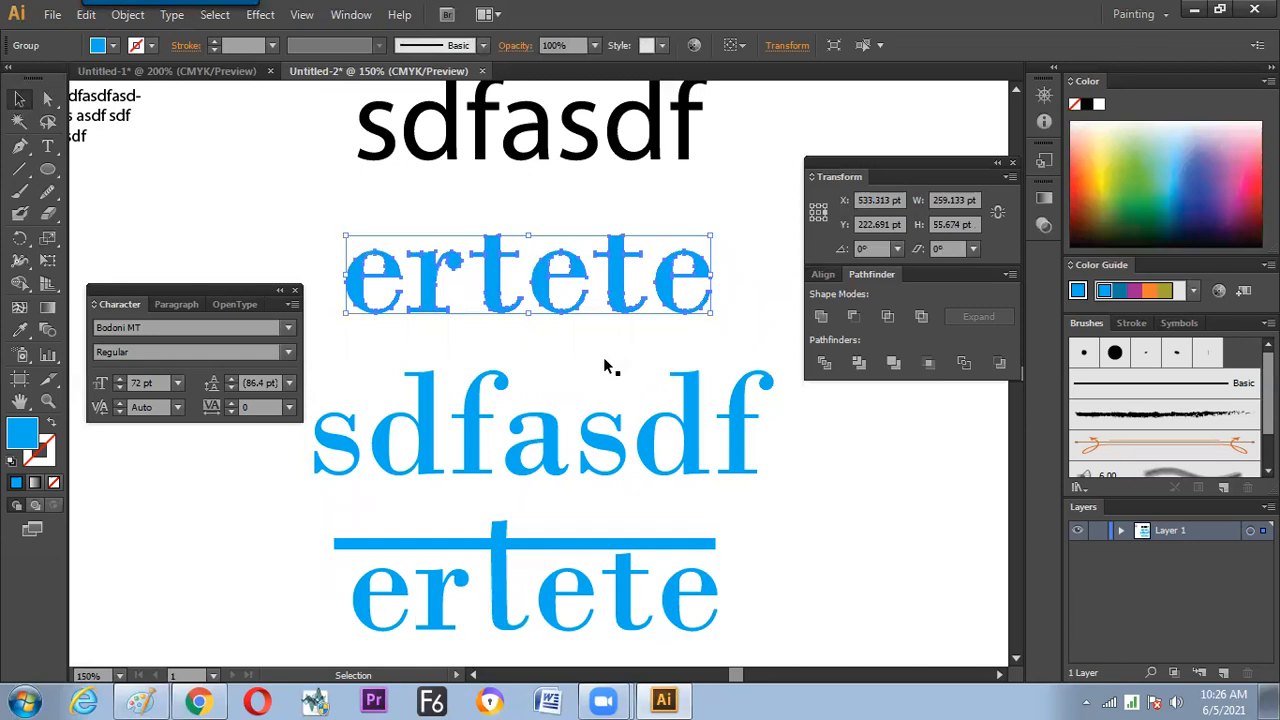
# Reselect the expanded "ertete" and examine the availability of the Expand and Create Outlines commands for it
pyautogui.click(594, 352)
pyautogui.click(571, 286)
pyautogui.click(543, 280)
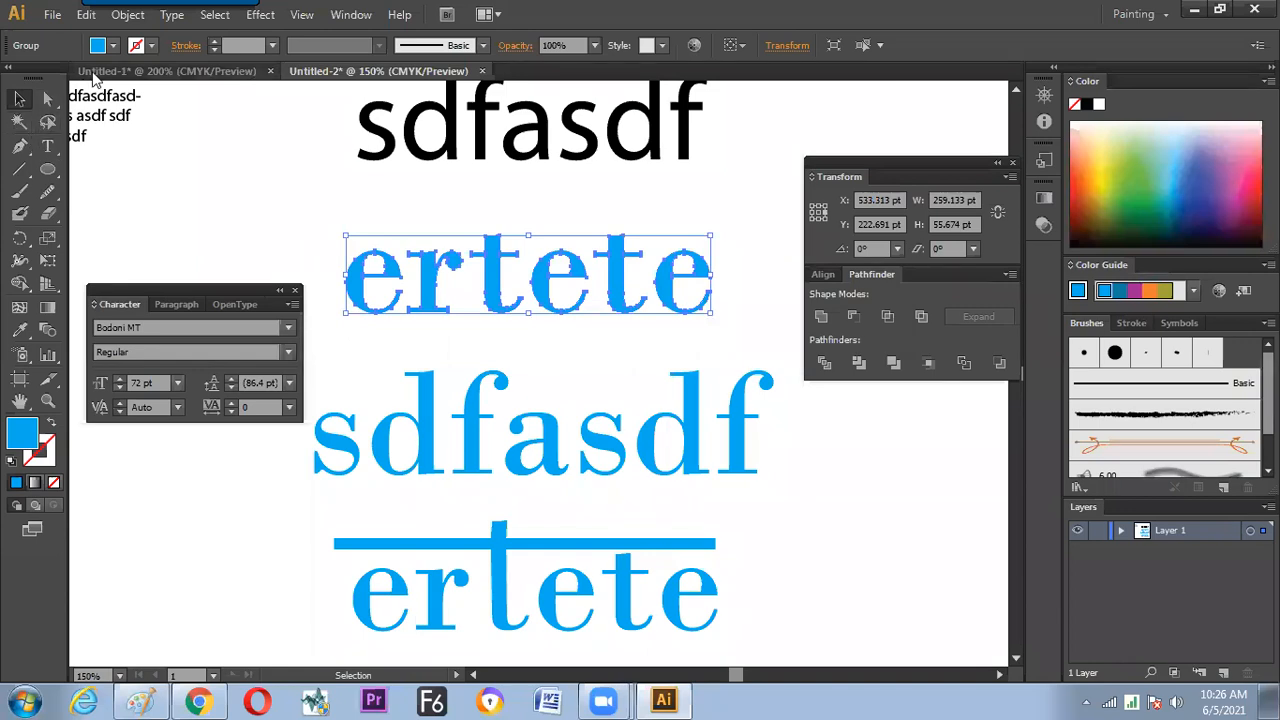
pyautogui.click(128, 14)
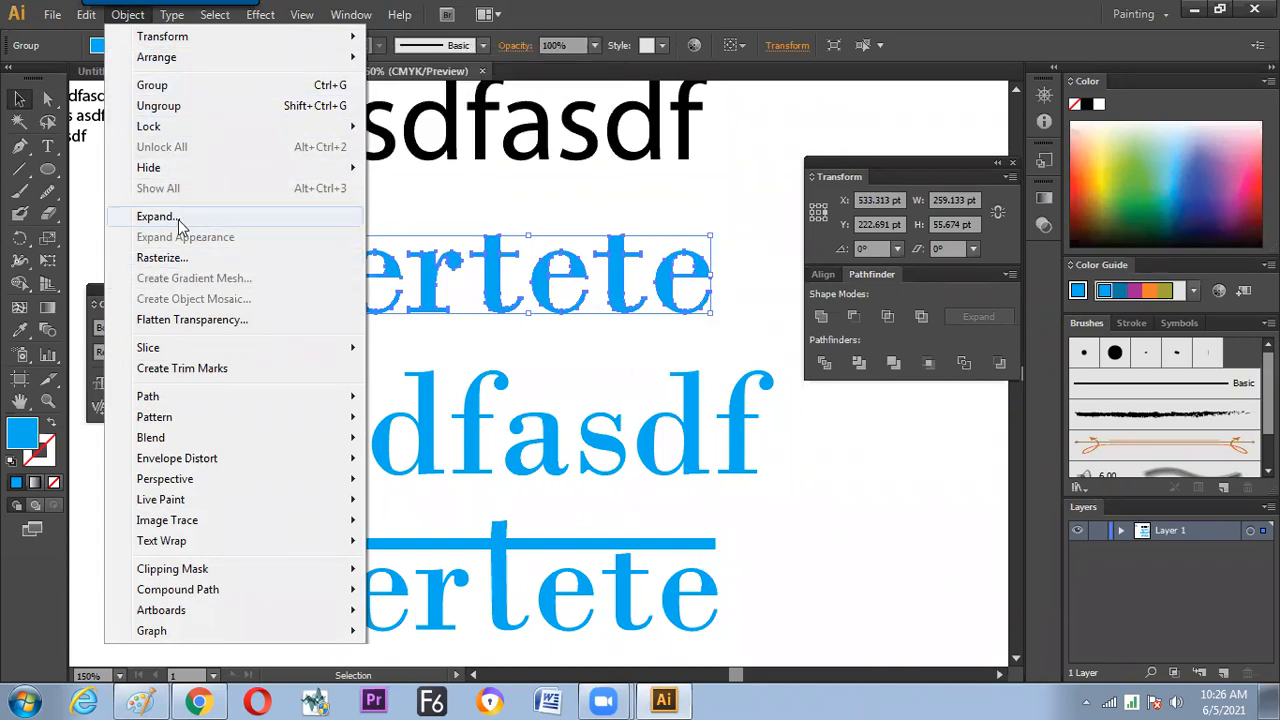
pyautogui.click(485, 219)
pyautogui.click(475, 247)
pyautogui.click(178, 18)
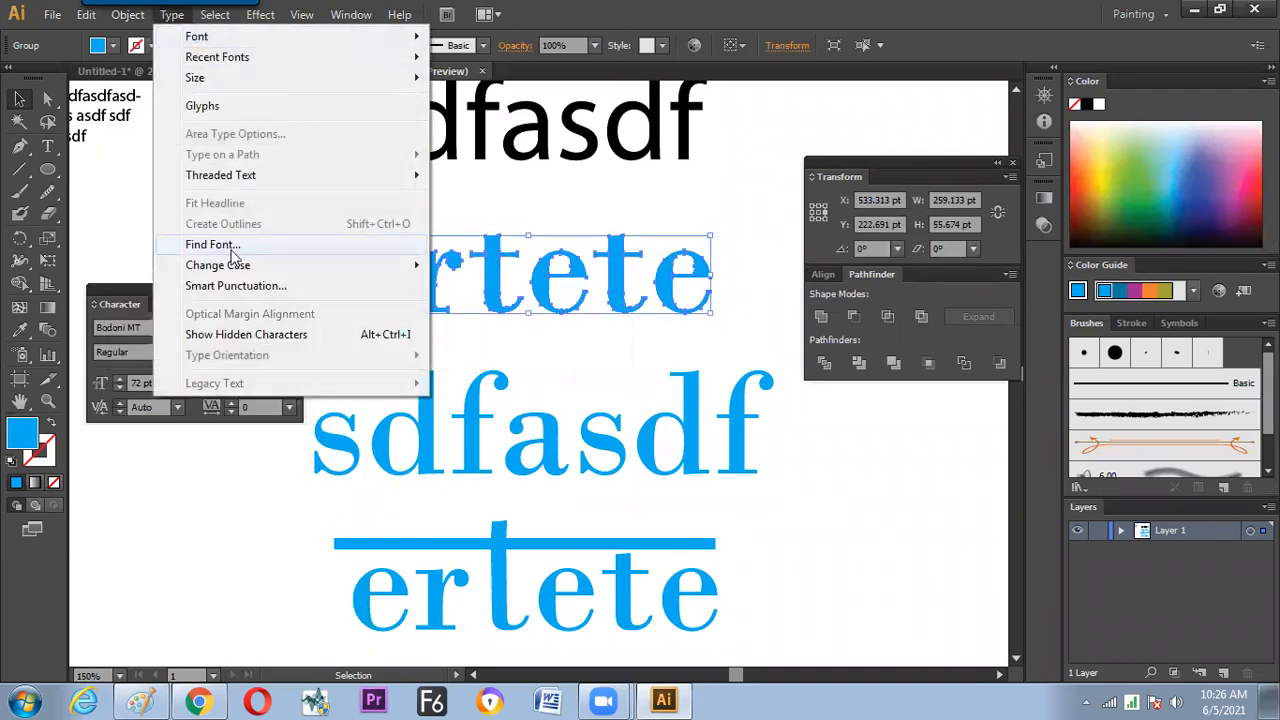
pyautogui.moveTo(250, 180)
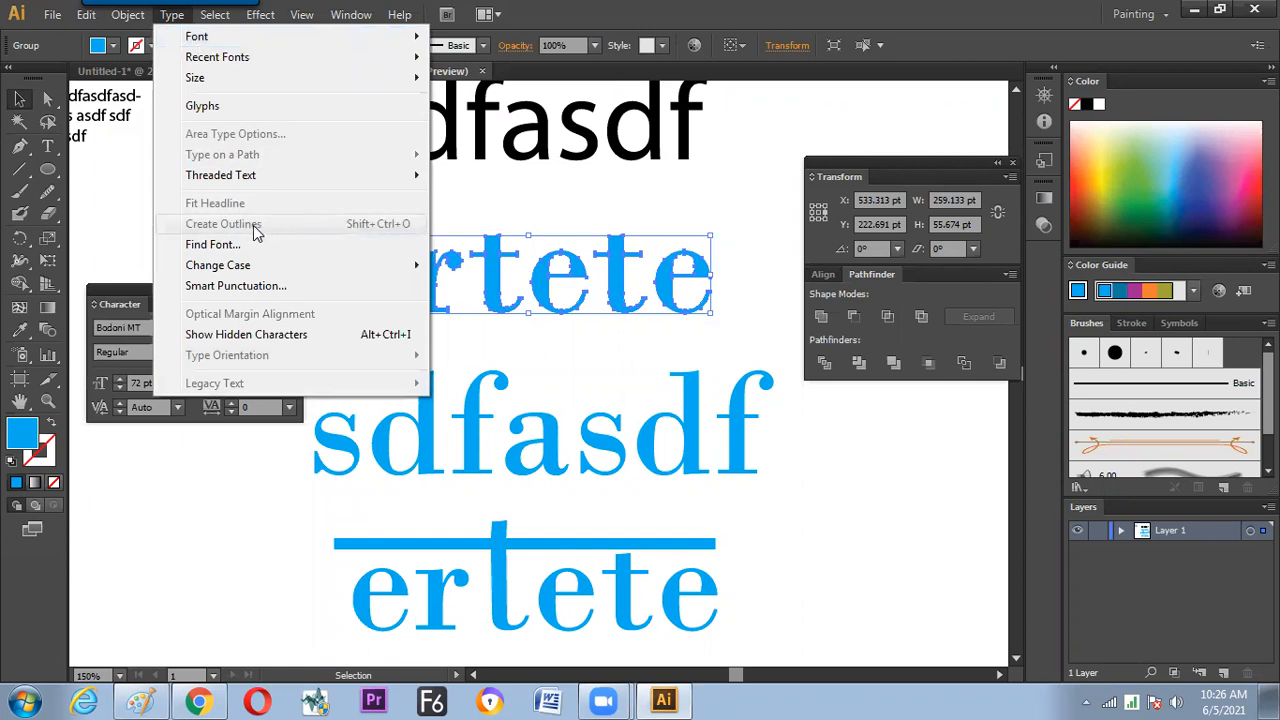
pyautogui.click(97, 184)
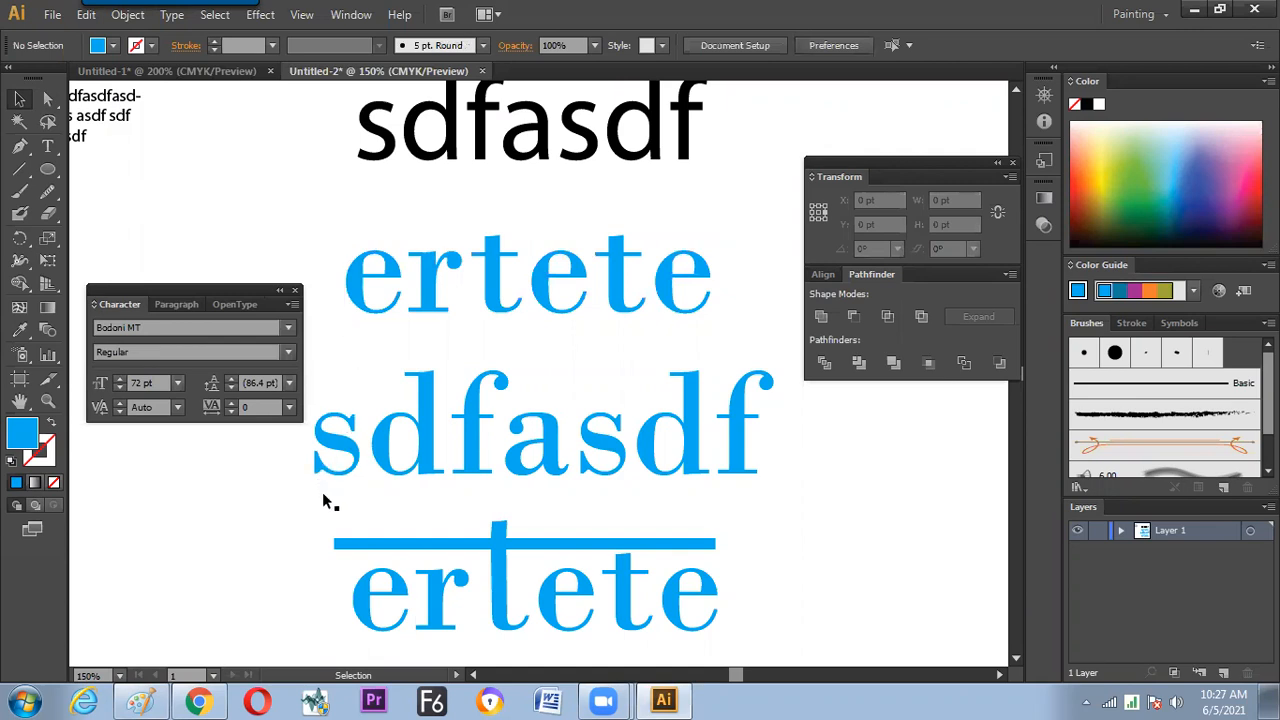
# Shrink the "ertete" outlines with the long crossbar to about 227 by 54 pt and move them down and left below "sdfasdf"
pyautogui.click(343, 546)
pyautogui.moveTo(342, 546); pyautogui.dragTo(245, 508)
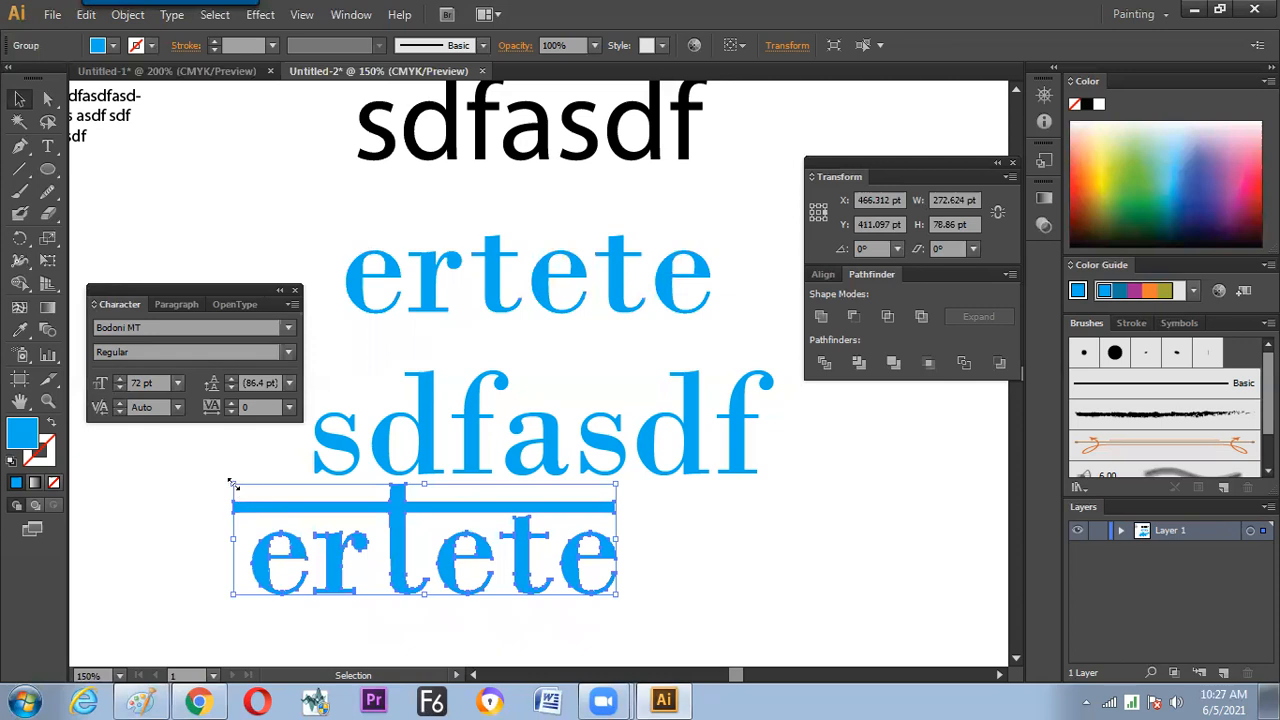
pyautogui.moveTo(233, 486); pyautogui.dragTo(237, 519)
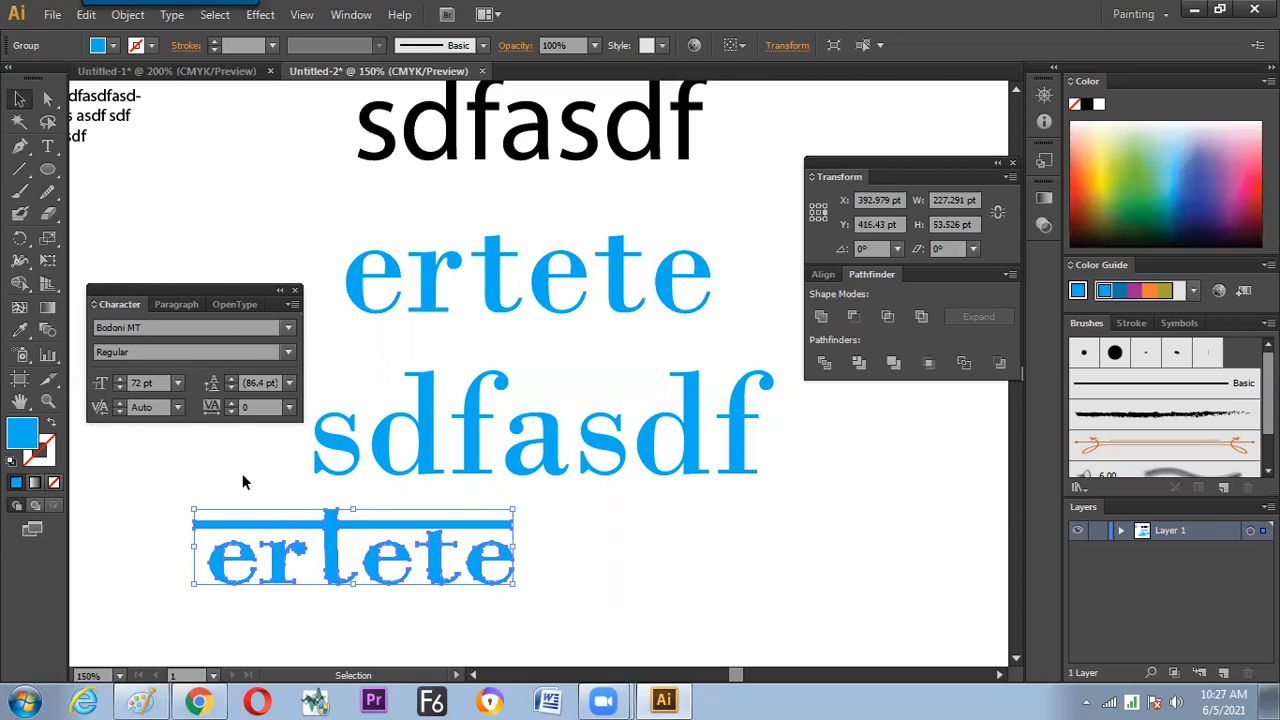
pyautogui.moveTo(266, 486); pyautogui.dragTo(302, 396)
pyautogui.moveTo(357, 461); pyautogui.dragTo(336, 519)
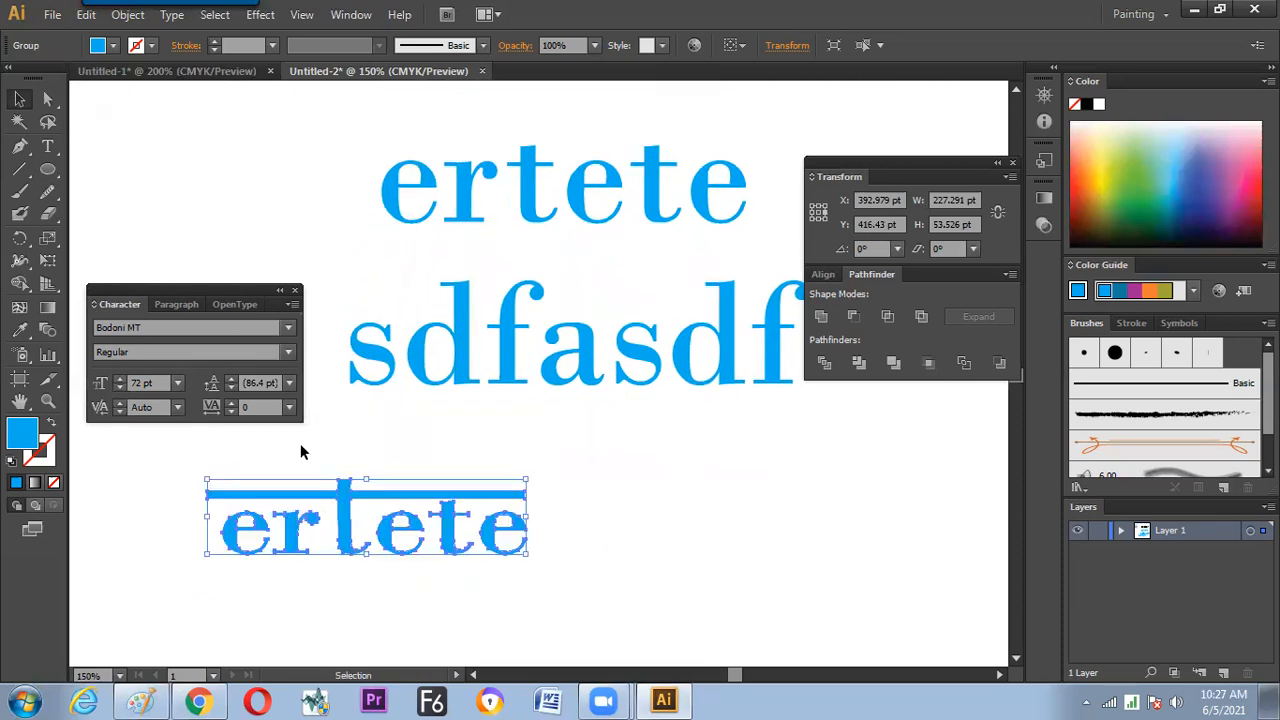
# Activate the Line Segment tool
pyautogui.click(20, 169)
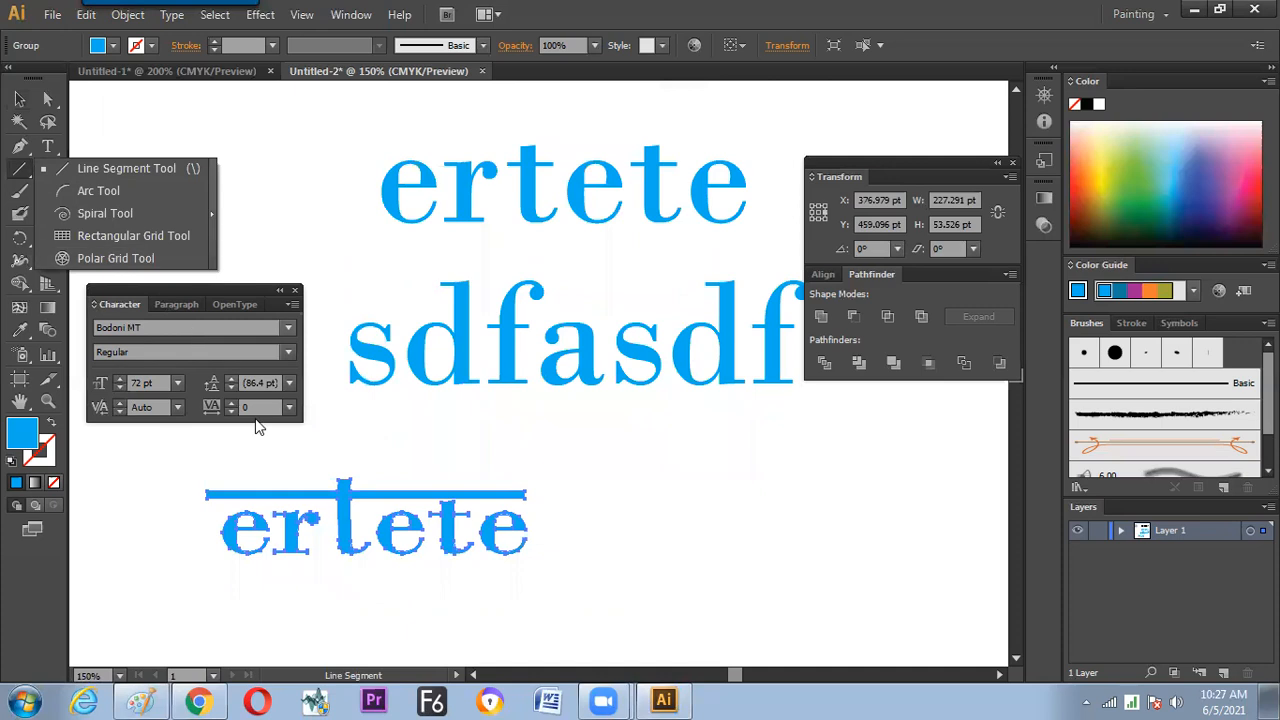
# Draw a diagonal line about 177 × 90 pt across the lower "ertete" and divide the objects below it
pyautogui.moveTo(284, 461); pyautogui.dragTo(531, 587)
pyautogui.click(128, 14)
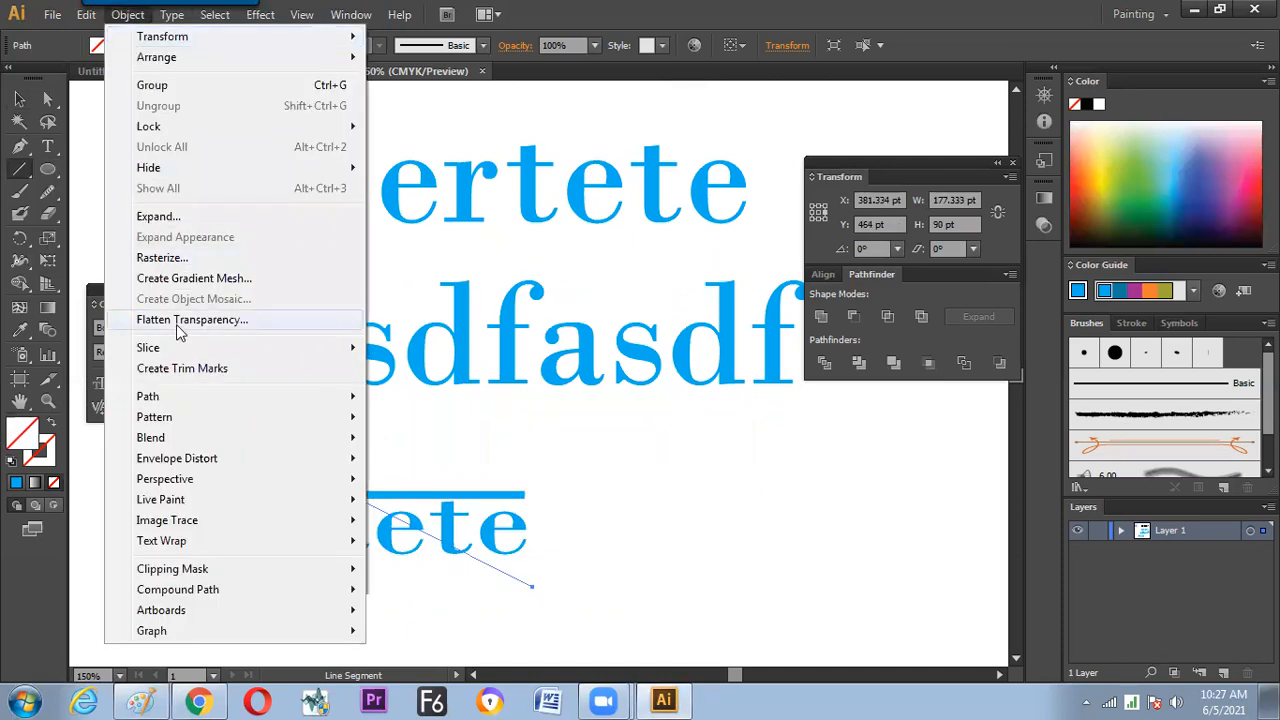
pyautogui.moveTo(177, 398)
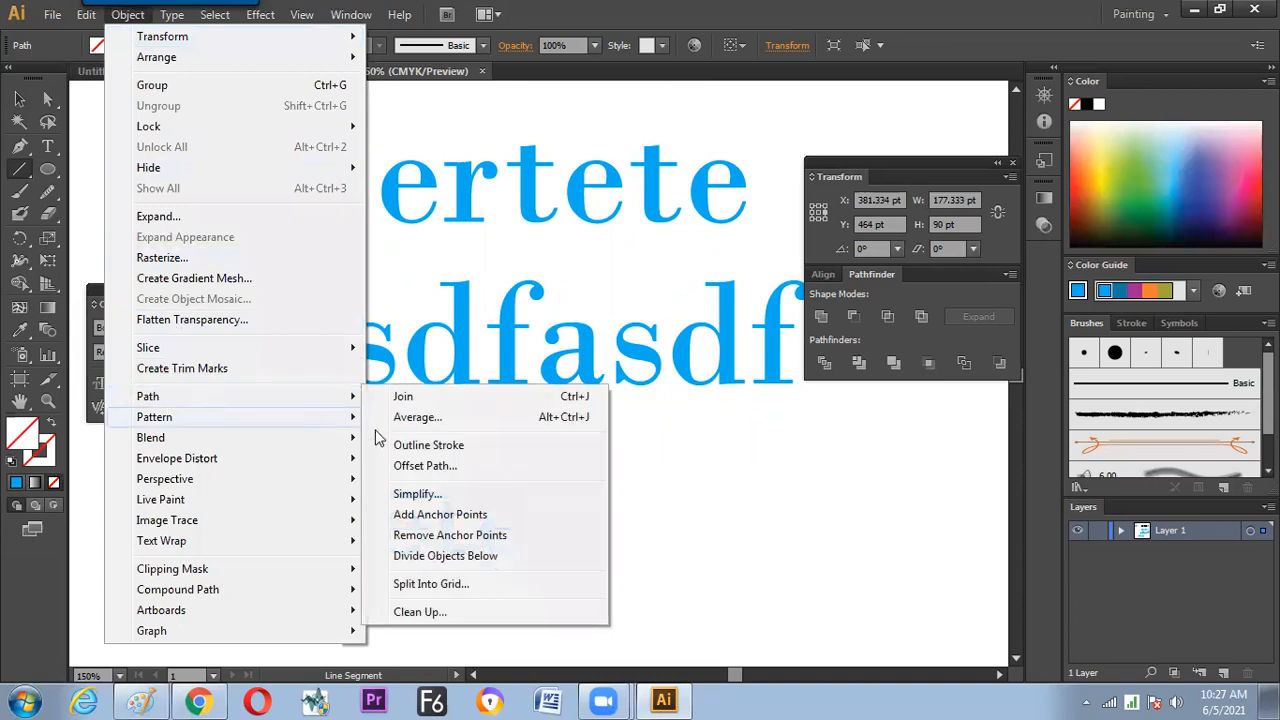
pyautogui.click(437, 557)
pyautogui.click(19, 100)
# Draw a diagonal line about 140 × 87 pt across the upper "ertete" and divide the objects below it
pyautogui.click(19, 168)
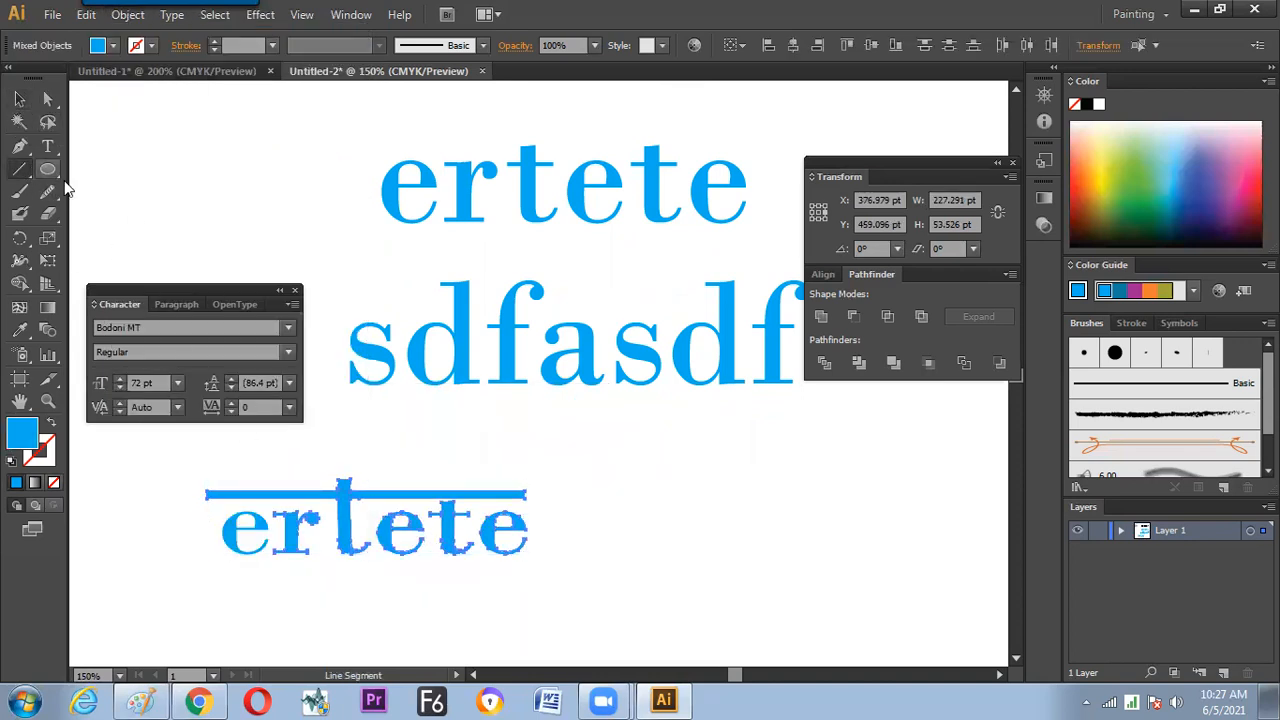
pyautogui.moveTo(350, 130); pyautogui.dragTo(547, 251)
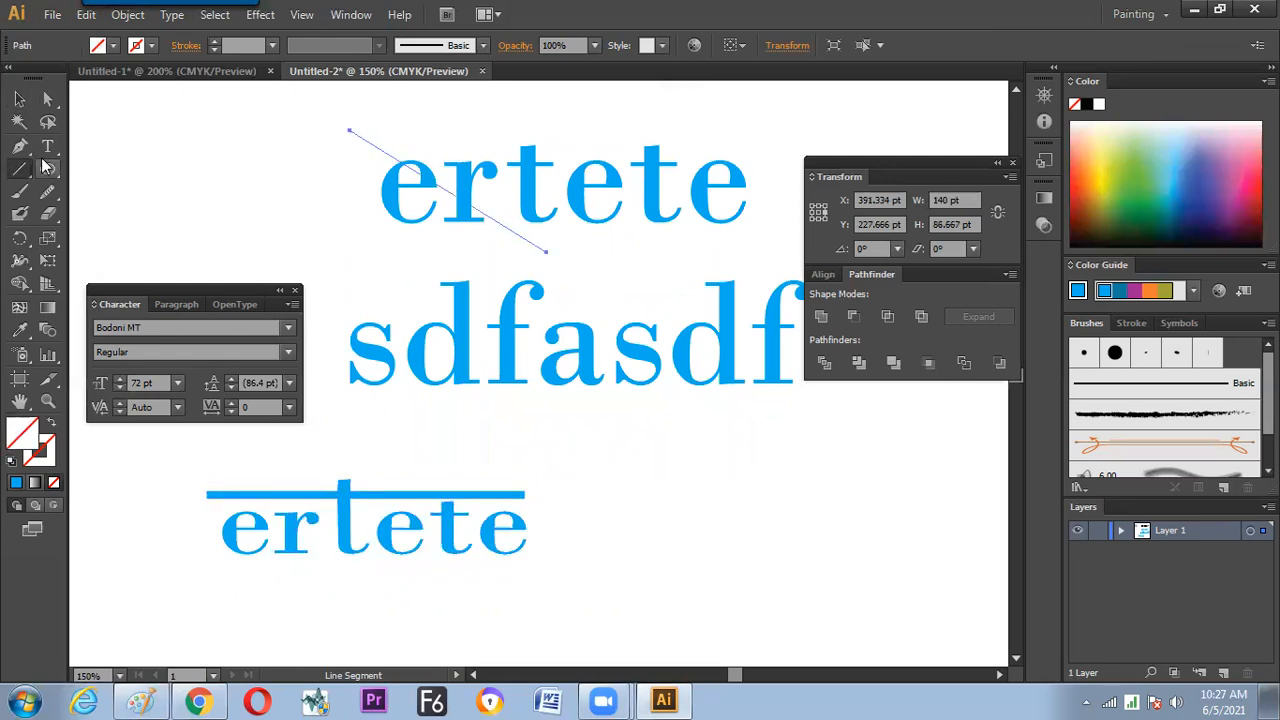
pyautogui.click(19, 100)
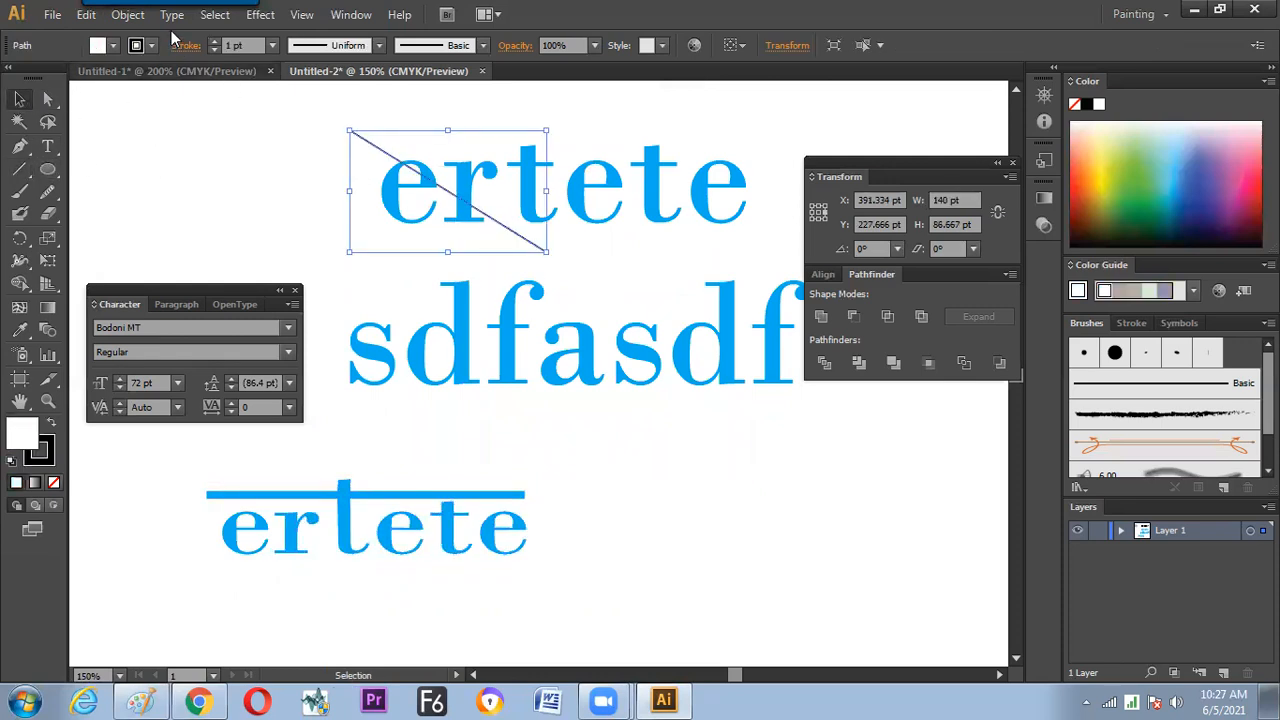
pyautogui.click(127, 14)
pyautogui.moveTo(190, 397)
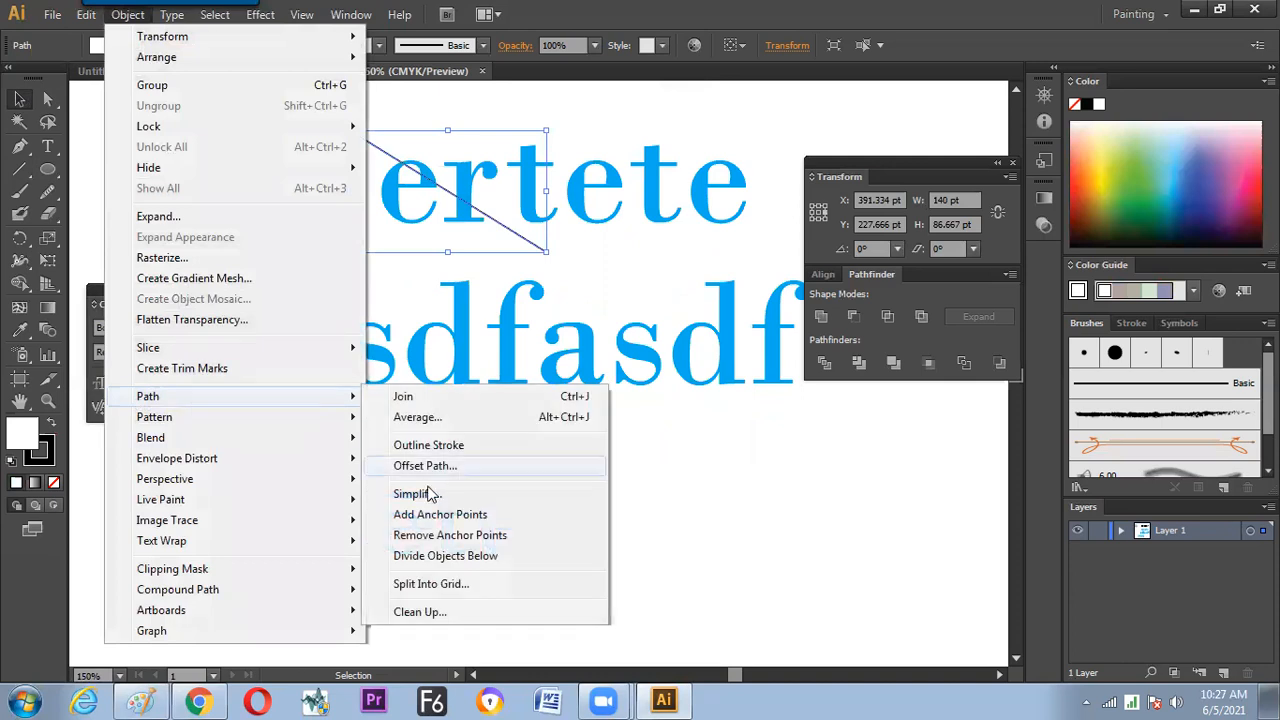
pyautogui.click(445, 555)
pyautogui.click(520, 471)
pyautogui.click(588, 205)
# Draw a diagonal line about 146 × 146 pt across "sdfasdf" and try to divide the objects below it
pyautogui.click(516, 336)
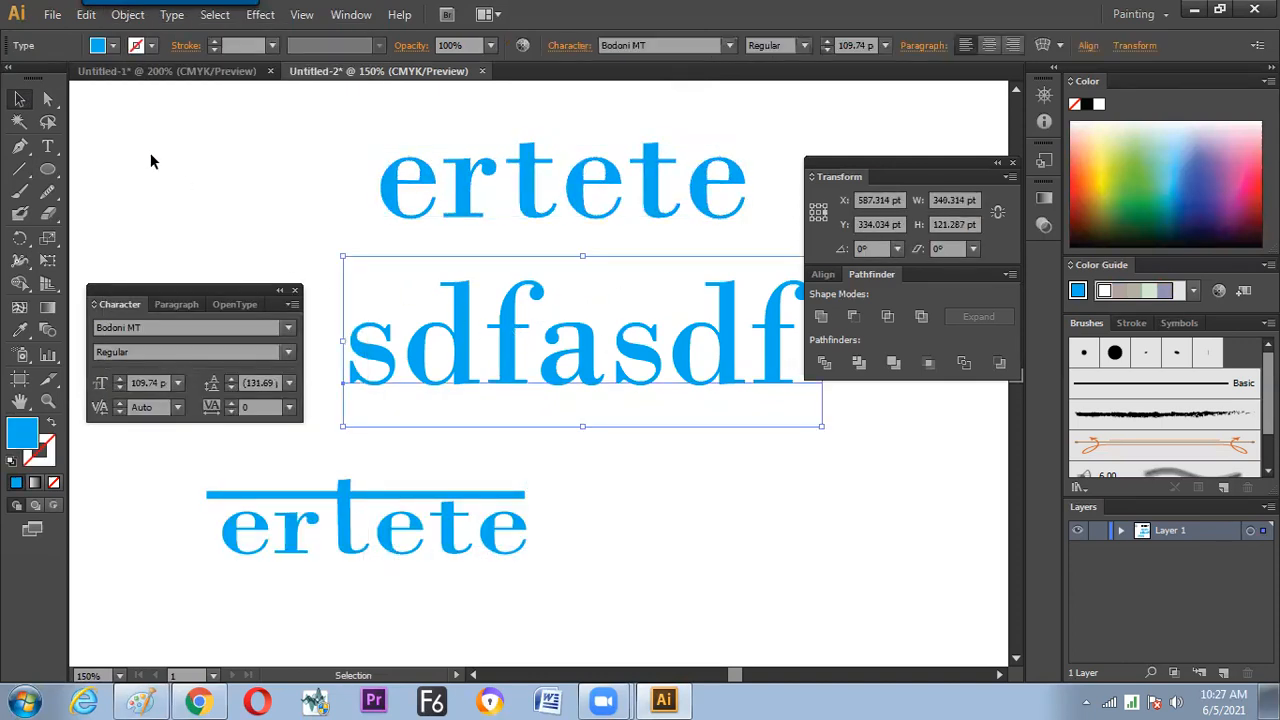
pyautogui.click(19, 170)
pyautogui.moveTo(337, 263); pyautogui.dragTo(543, 467)
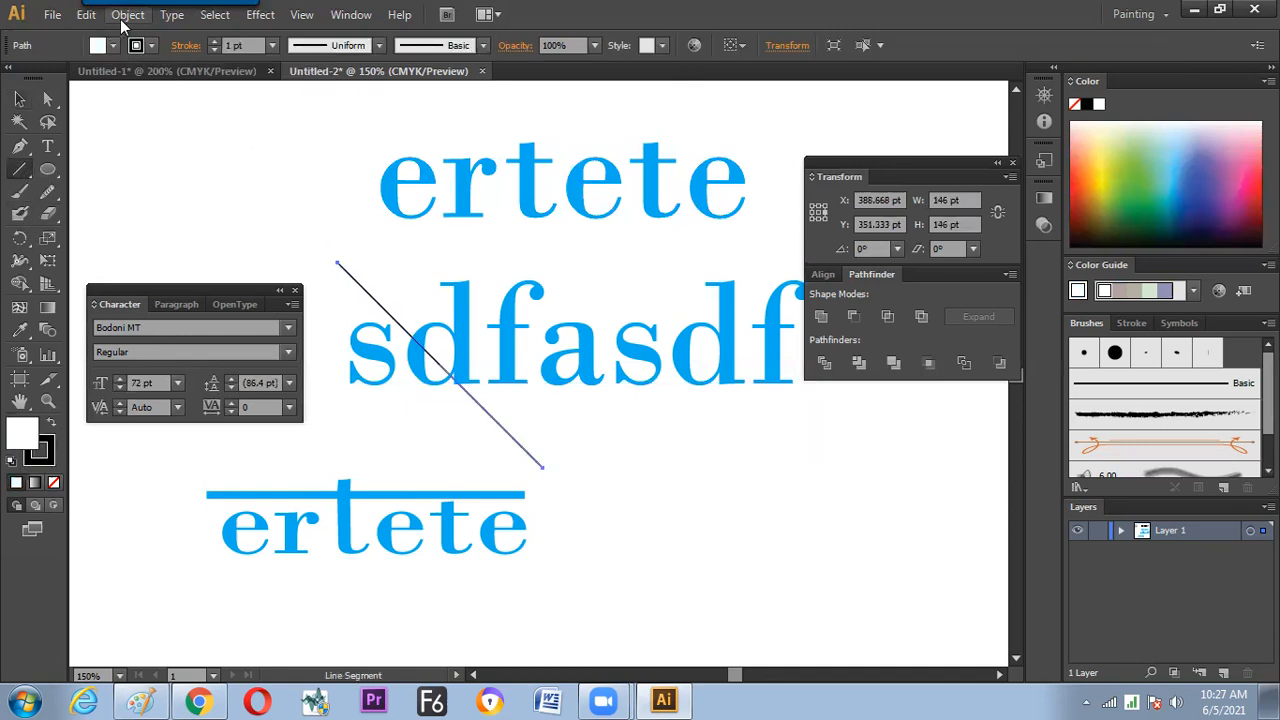
pyautogui.click(128, 14)
pyautogui.moveTo(200, 396)
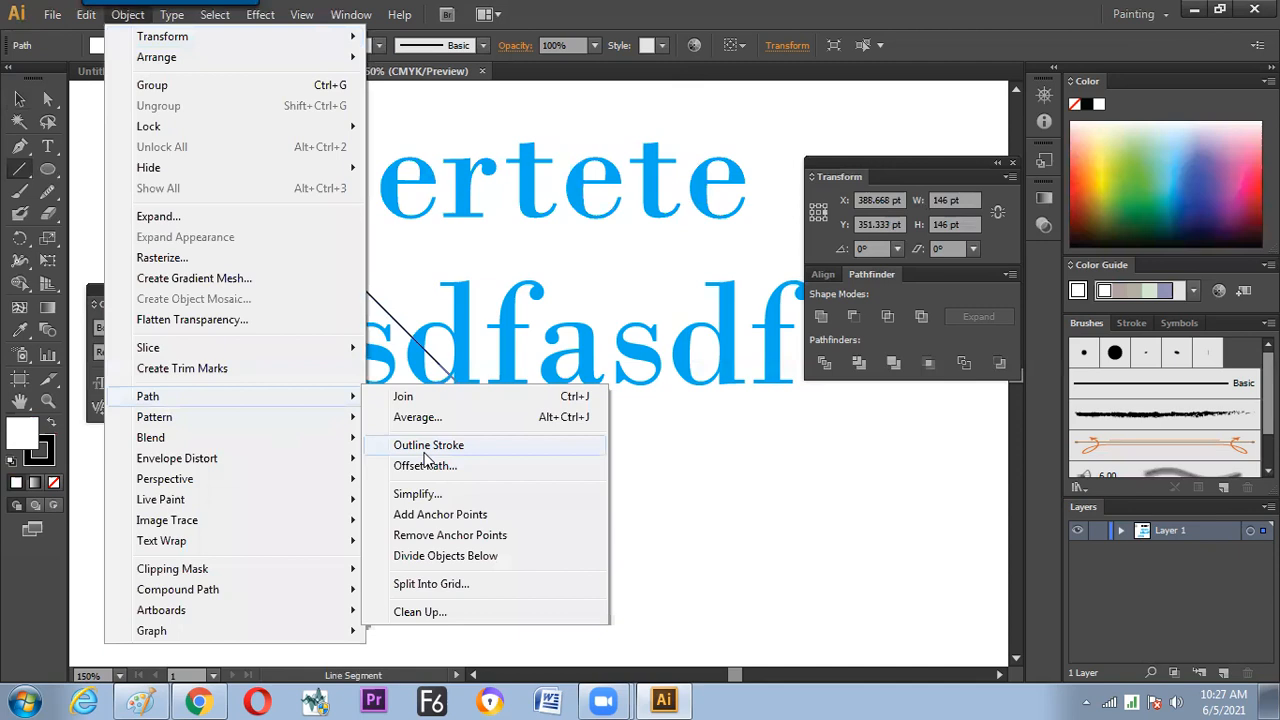
pyautogui.click(445, 556)
pyautogui.press('v')
# Shift the diagonal line slightly up and left over "sdfasdf" to check that the line and the text are separate objects
pyautogui.click(482, 453)
pyautogui.click(503, 428)
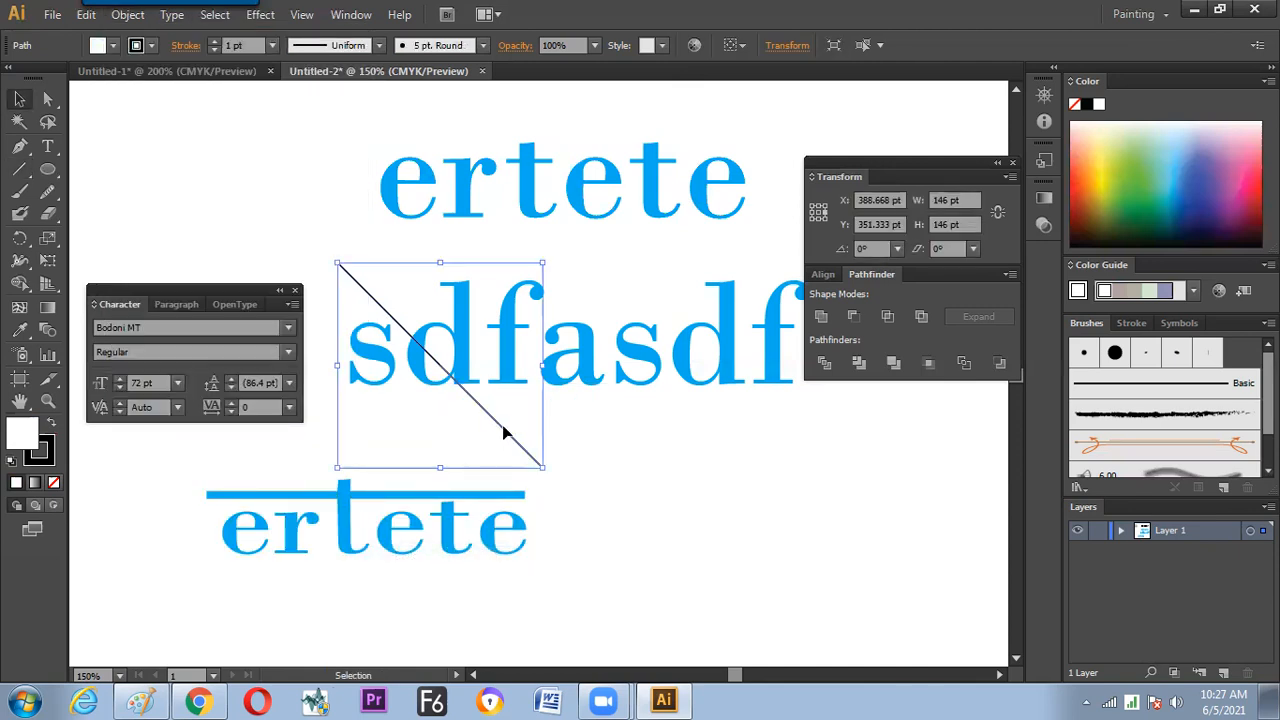
pyautogui.moveTo(486, 409); pyautogui.dragTo(479, 404)
pyautogui.click(585, 350)
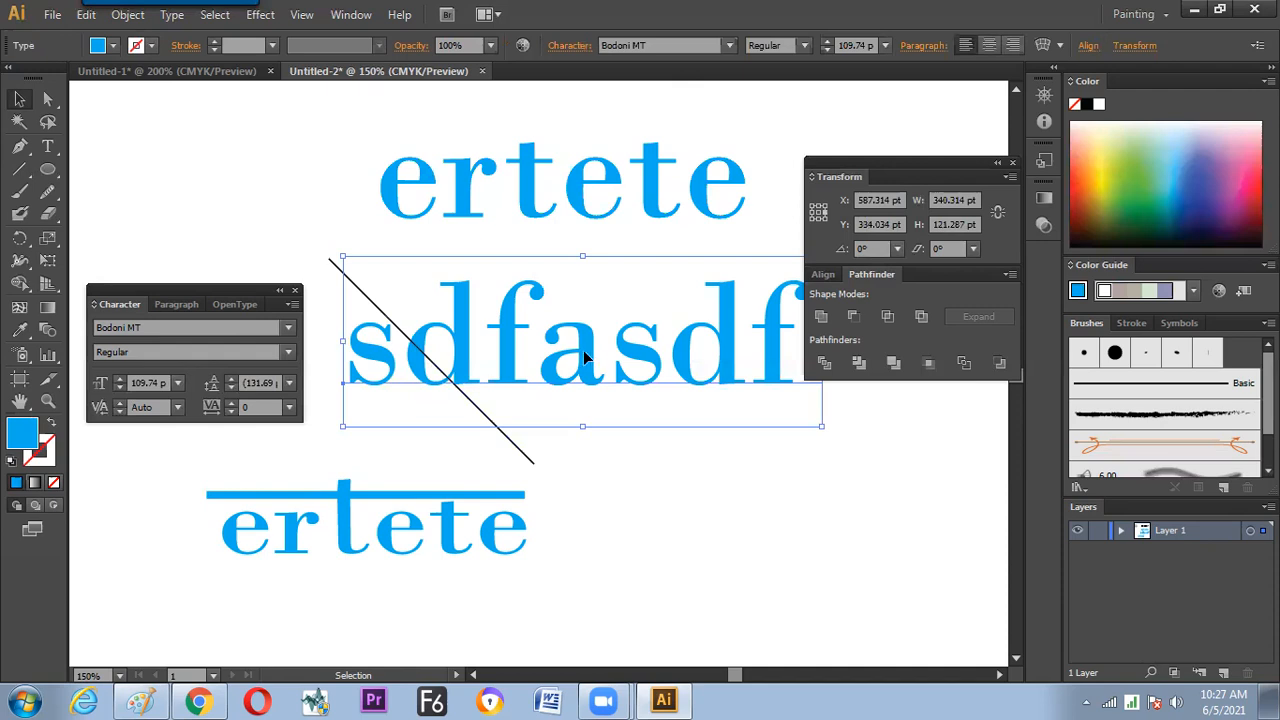
pyautogui.click(481, 418)
# Move the lower "ertete" group further down, clear of the diagonal line, and ungroup it
pyautogui.moveTo(432, 450); pyautogui.dragTo(549, 484)
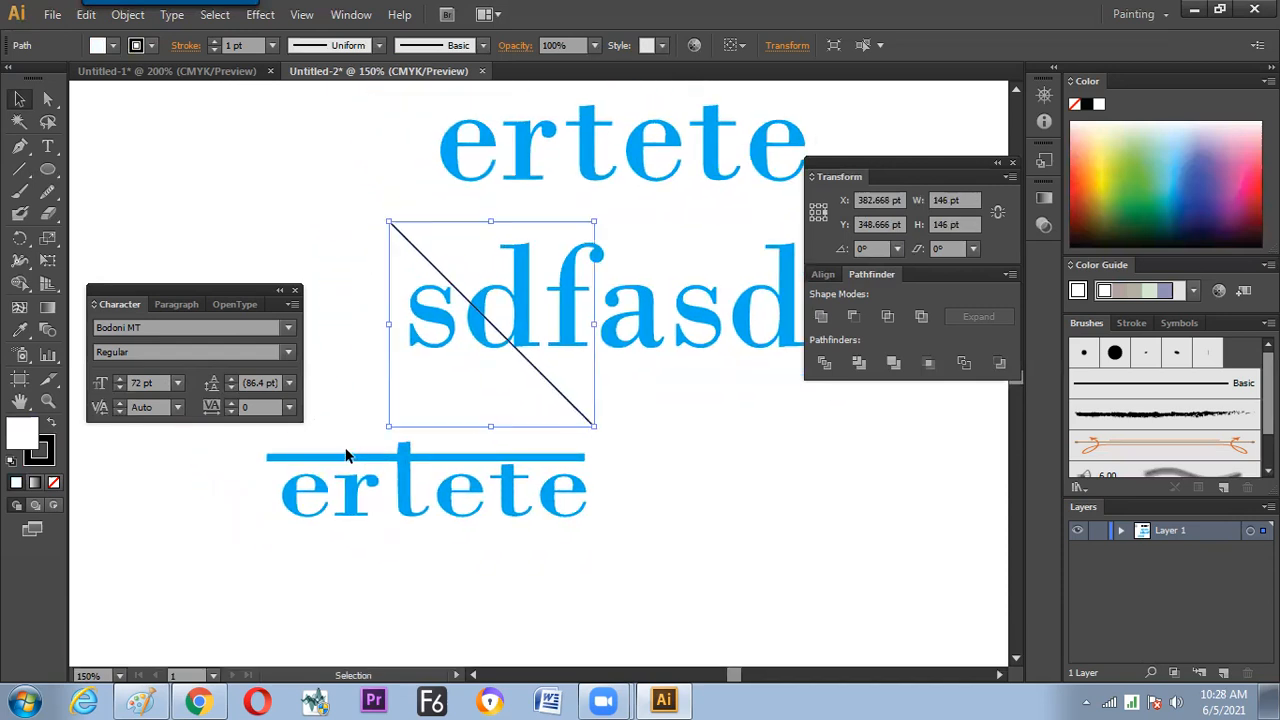
pyautogui.click(568, 500)
pyautogui.moveTo(469, 462); pyautogui.dragTo(545, 424)
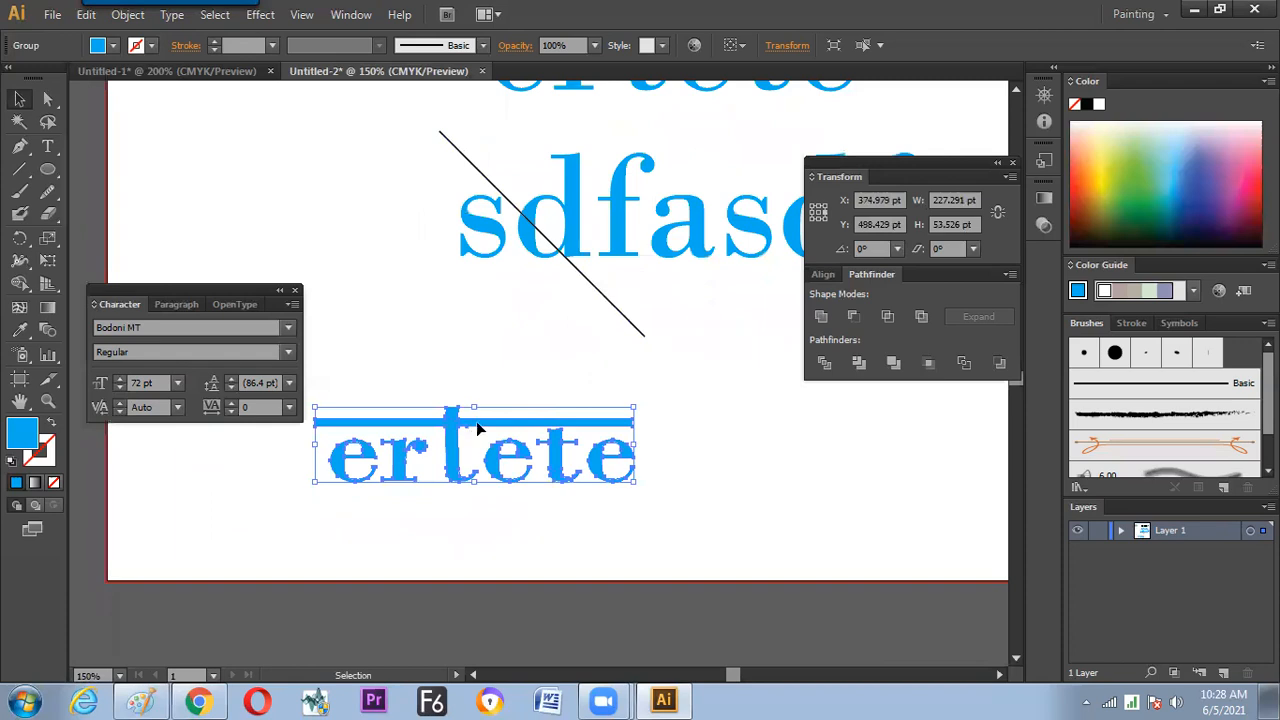
pyautogui.rightClick(477, 423)
pyautogui.click(524, 530)
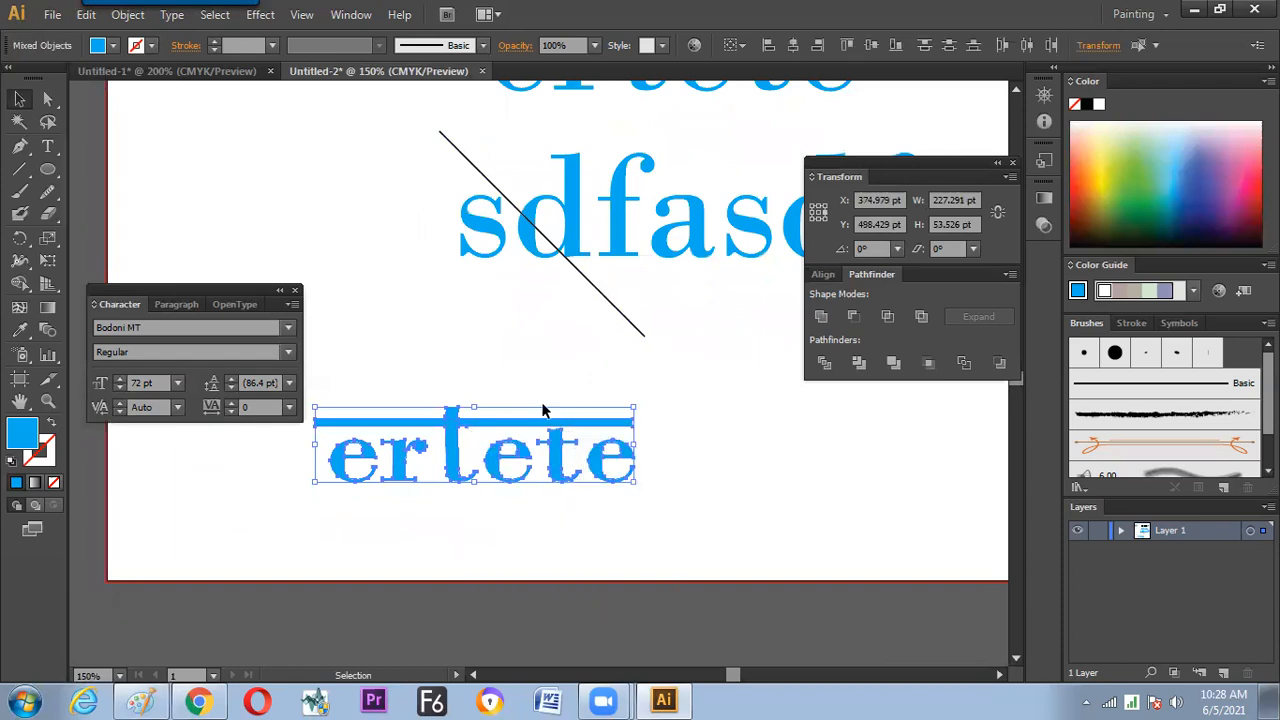
# Move the pieces of the lower "ertete" above the diagonal cut slightly up and left and fill them with red
pyautogui.moveTo(562, 393); pyautogui.dragTo(617, 470)
pyautogui.moveTo(698, 399); pyautogui.dragTo(505, 492)
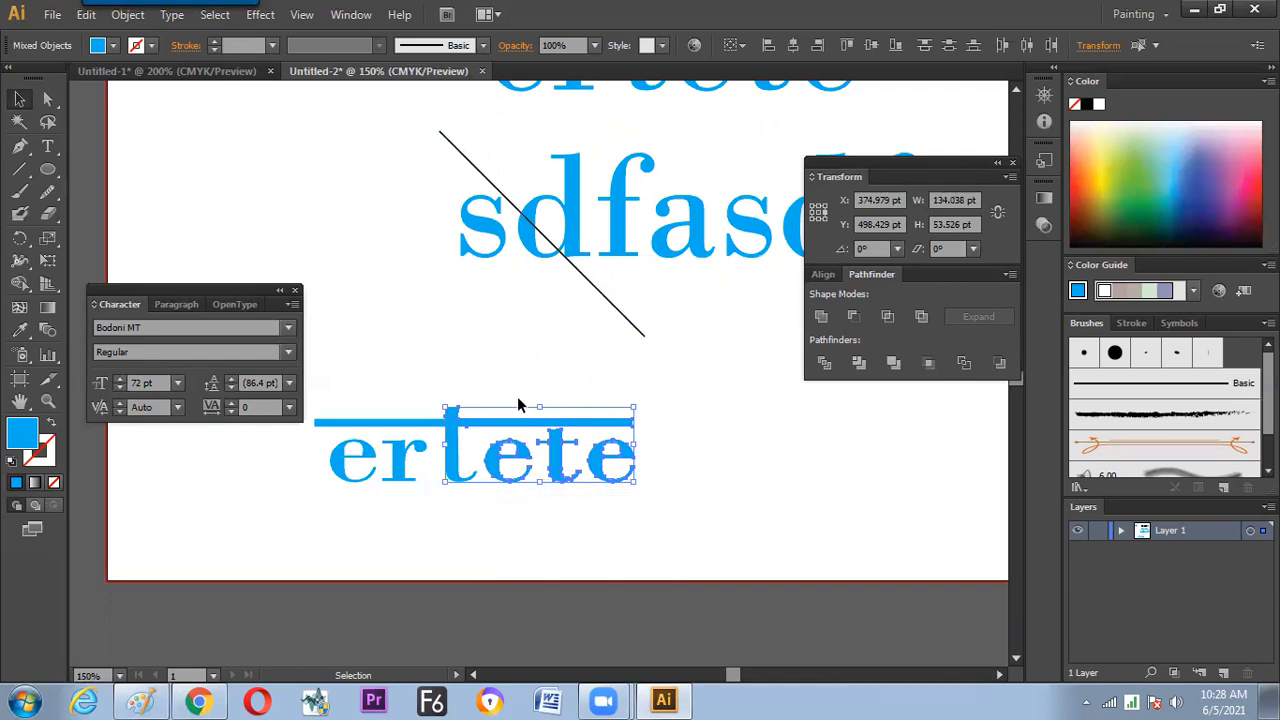
pyautogui.moveTo(498, 428)
pyautogui.mouseDown()
pyautogui.moveTo(514, 434)
pyautogui.moveTo(492, 420)
pyautogui.mouseUp()
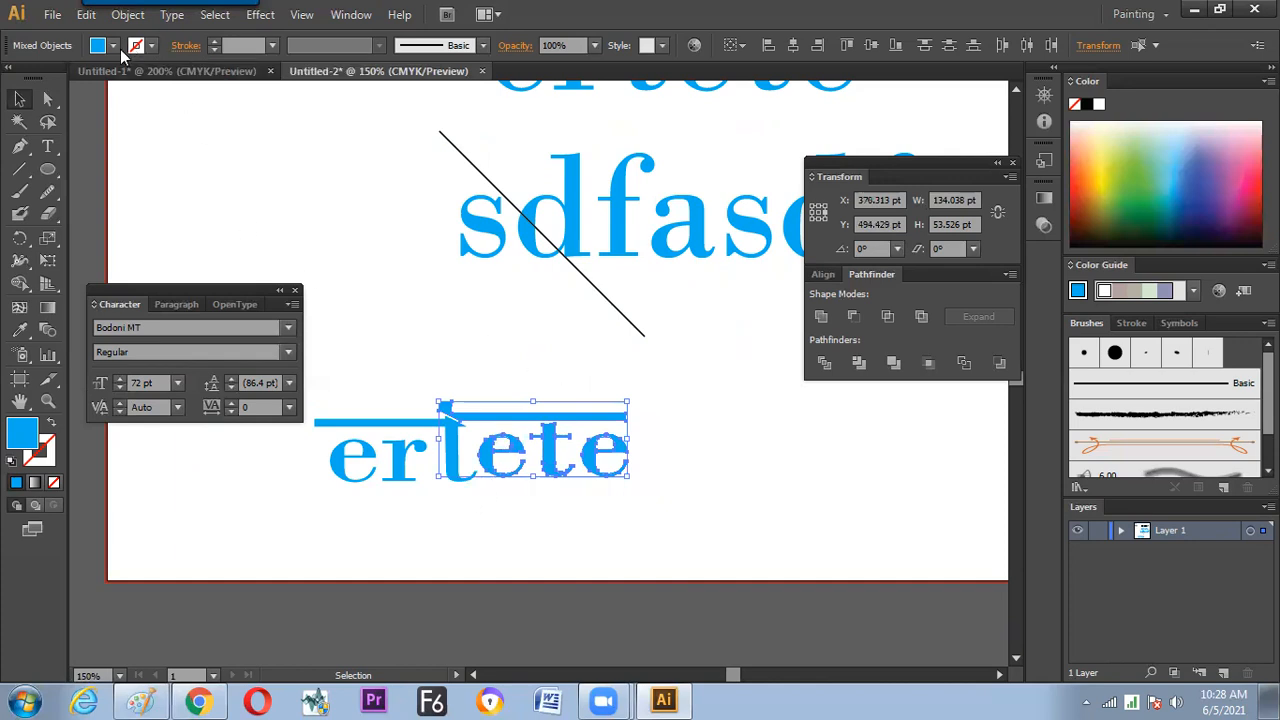
pyautogui.click(97, 45)
pyautogui.click(65, 77)
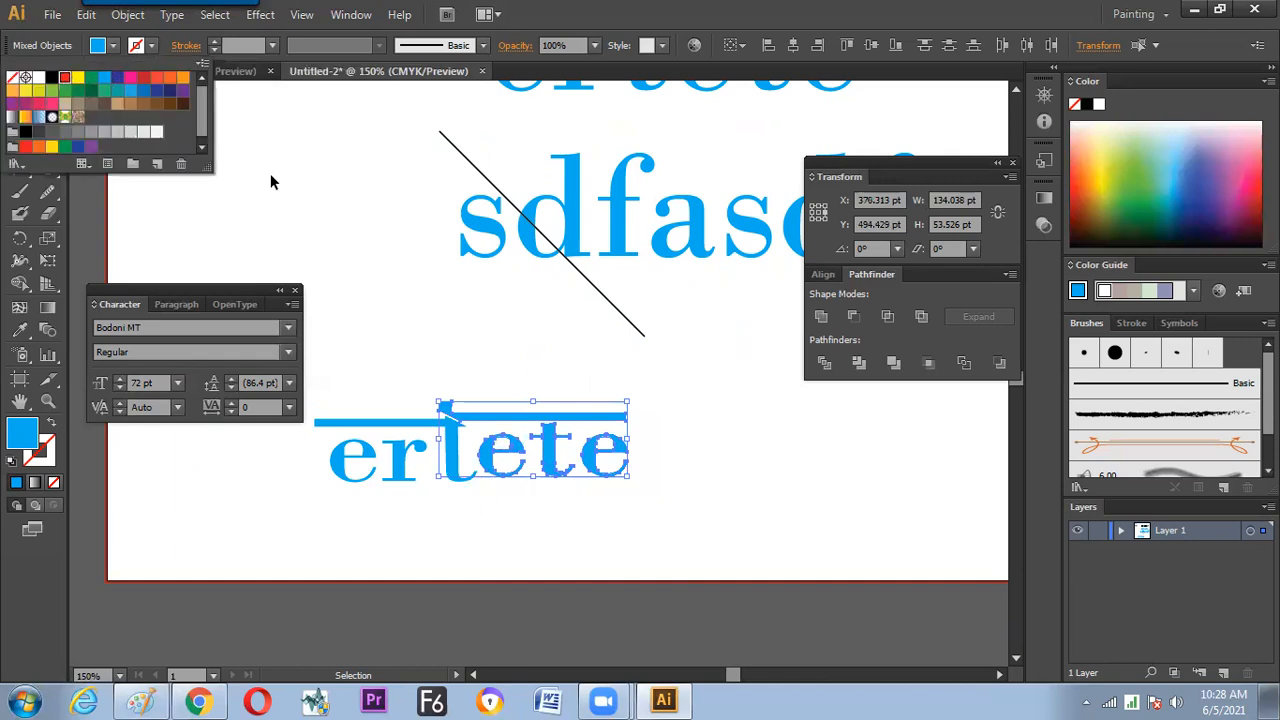
pyautogui.click(353, 324)
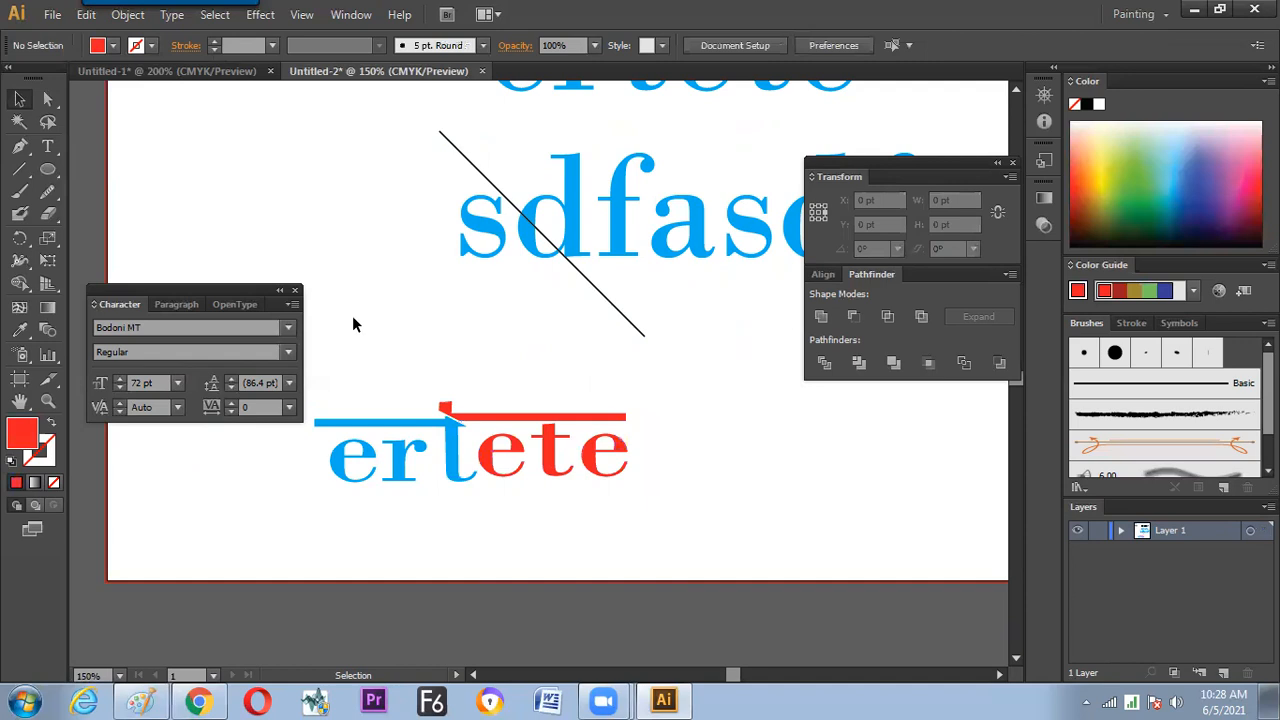
# Draw a diagonal line across the lower "ertete", parallel to the cut between the blue and red pieces
pyautogui.press('Tab')
pyautogui.press('a')
pyautogui.hotkey('ctrl', '+')
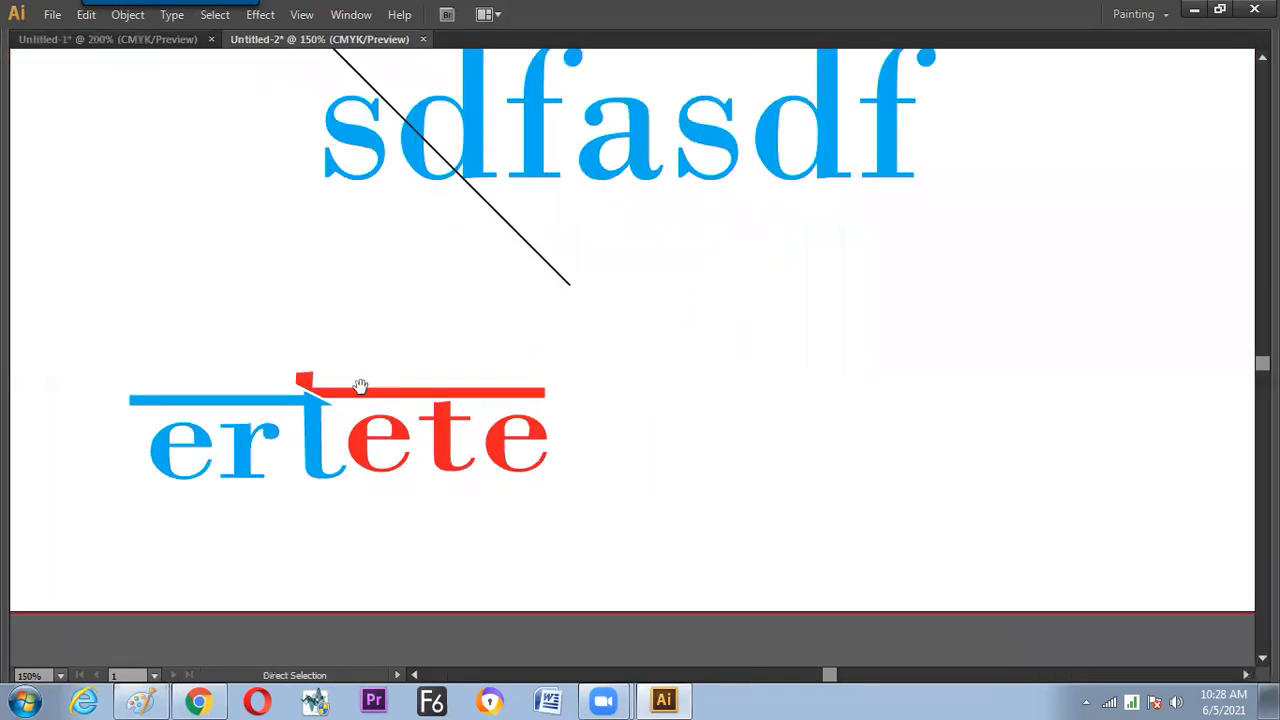
pyautogui.moveTo(360, 386); pyautogui.dragTo(422, 368)
pyautogui.press('Tab')
pyautogui.click(20, 99)
pyautogui.press('Tab')
pyautogui.moveTo(290, 333); pyautogui.dragTo(552, 478)
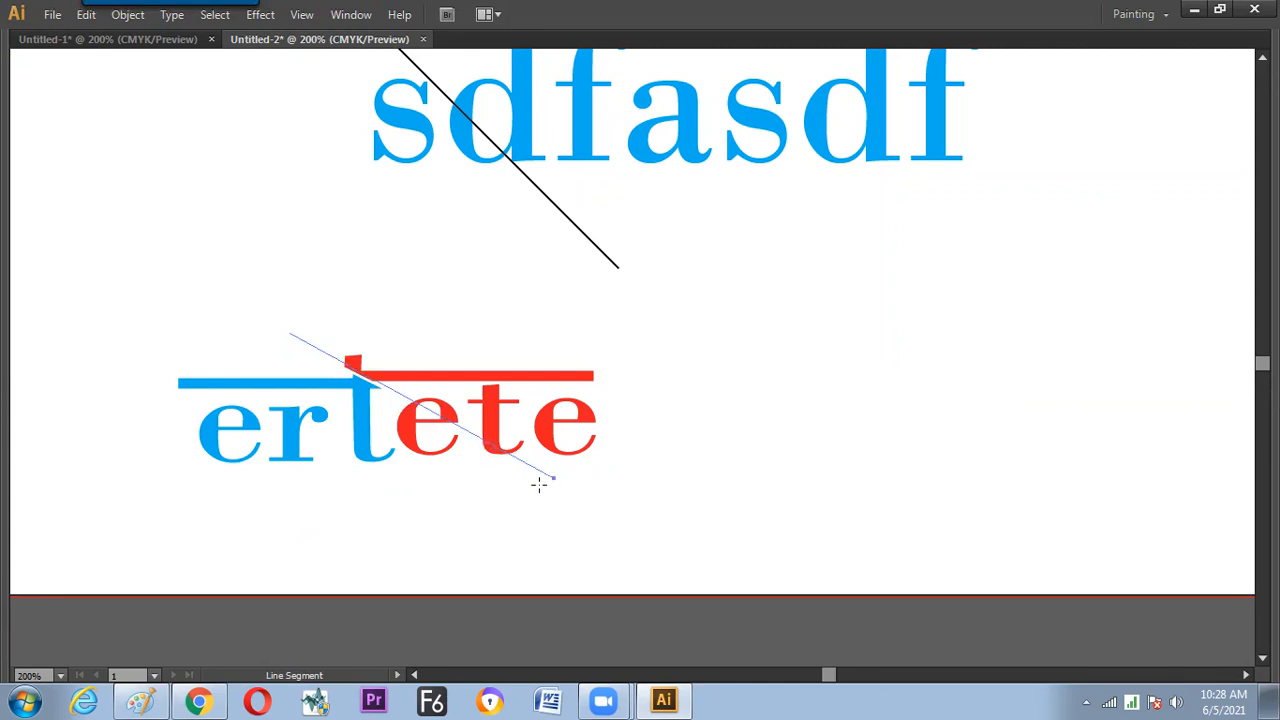
# Move the new diagonal line up and left so its lower end lies along the cut through the first "t"
pyautogui.press('v')
pyautogui.moveTo(519, 474); pyautogui.dragTo(520, 477)
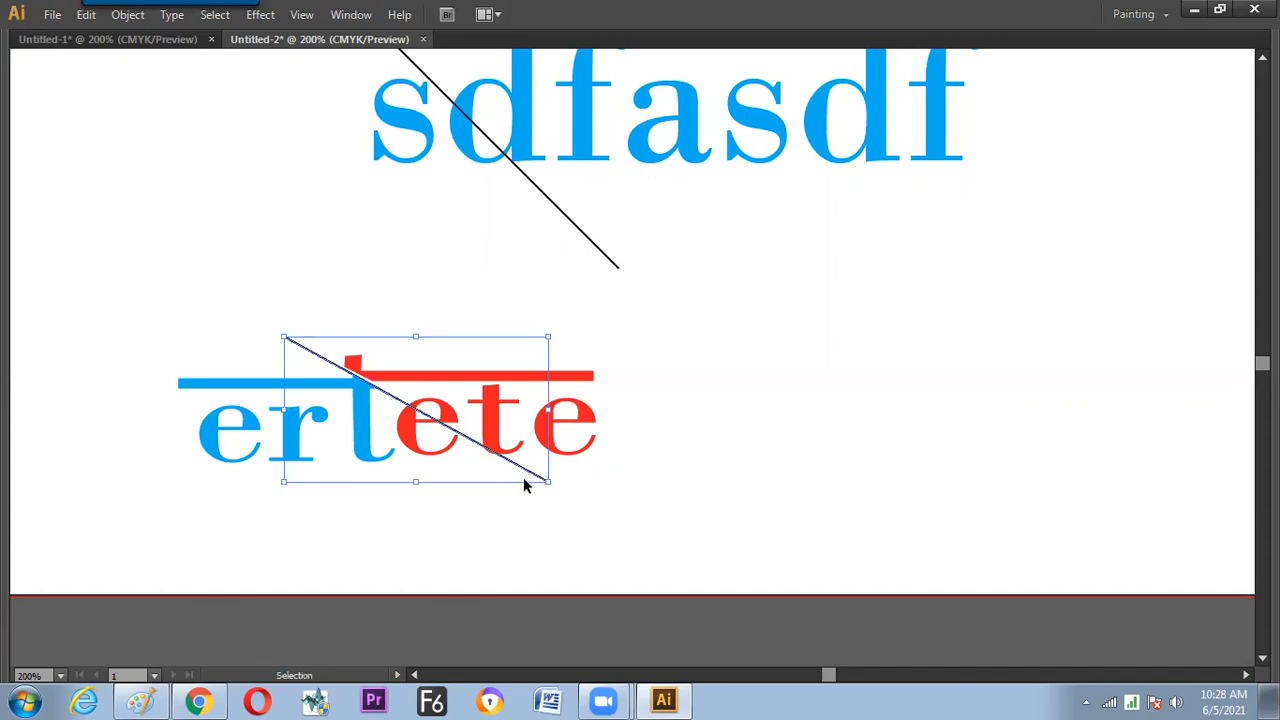
pyautogui.moveTo(503, 463); pyautogui.dragTo(365, 395)
pyautogui.click(505, 305)
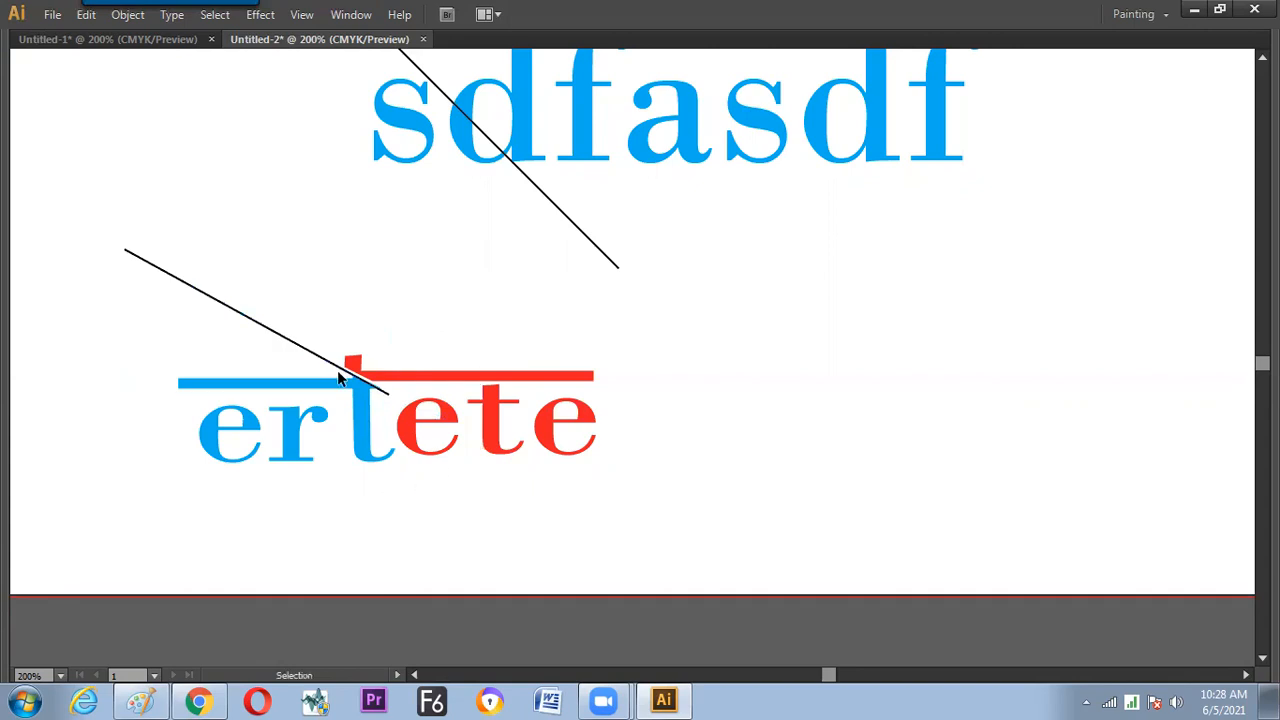
# Slide the red pieces back and forth along the diagonal line, leaving them offset up and left of the blue part
pyautogui.moveTo(417, 352); pyautogui.dragTo(555, 462)
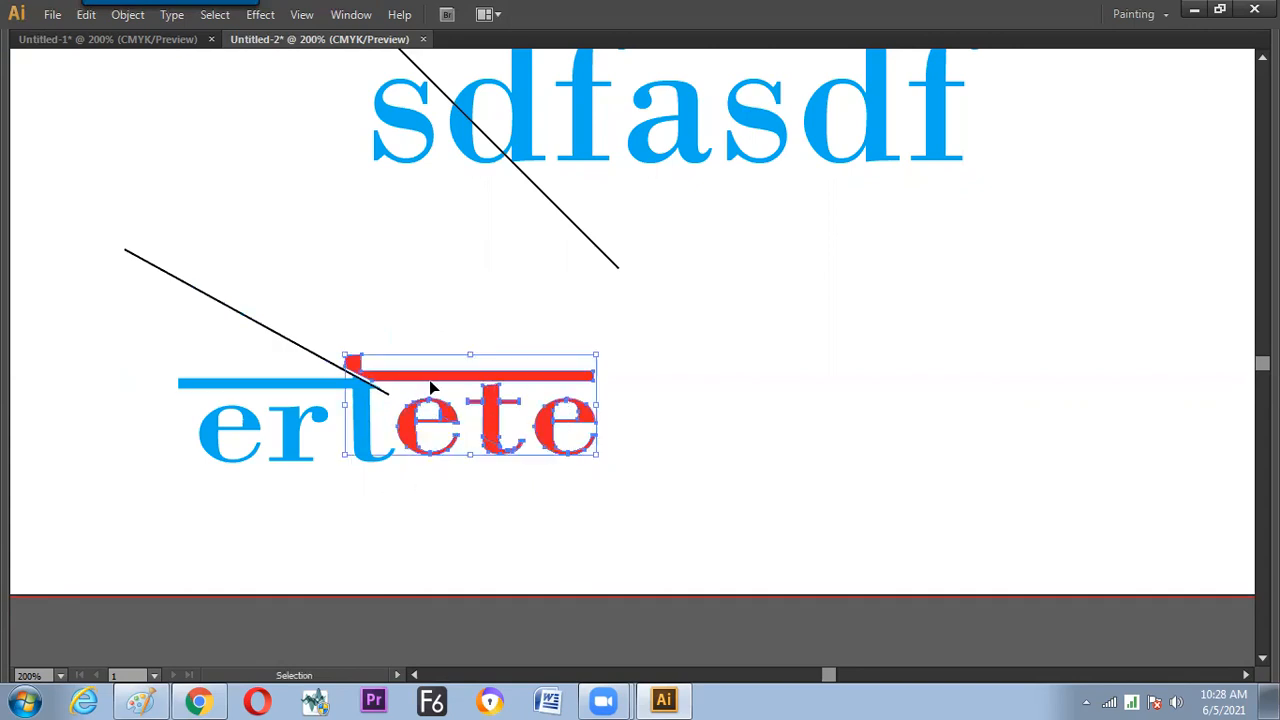
pyautogui.moveTo(418, 381); pyautogui.dragTo(436, 394)
pyautogui.click(455, 338)
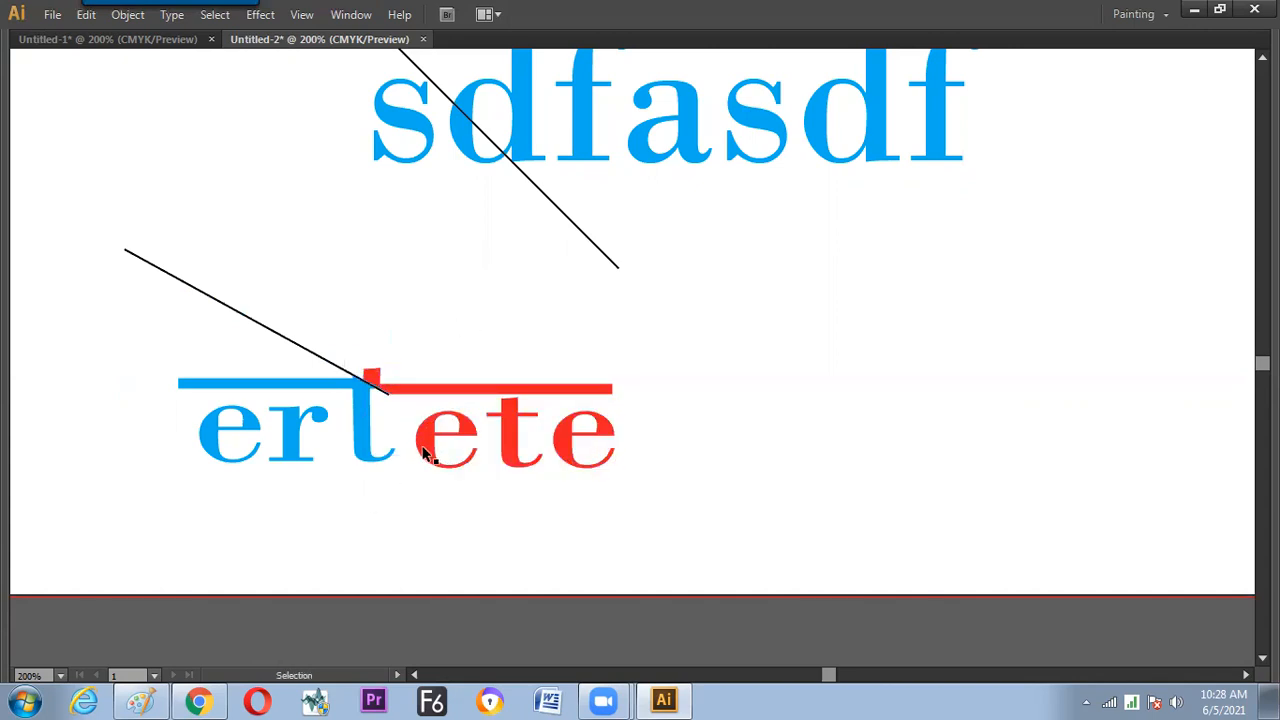
pyautogui.moveTo(528, 443); pyautogui.dragTo(463, 400)
pyautogui.click(479, 322)
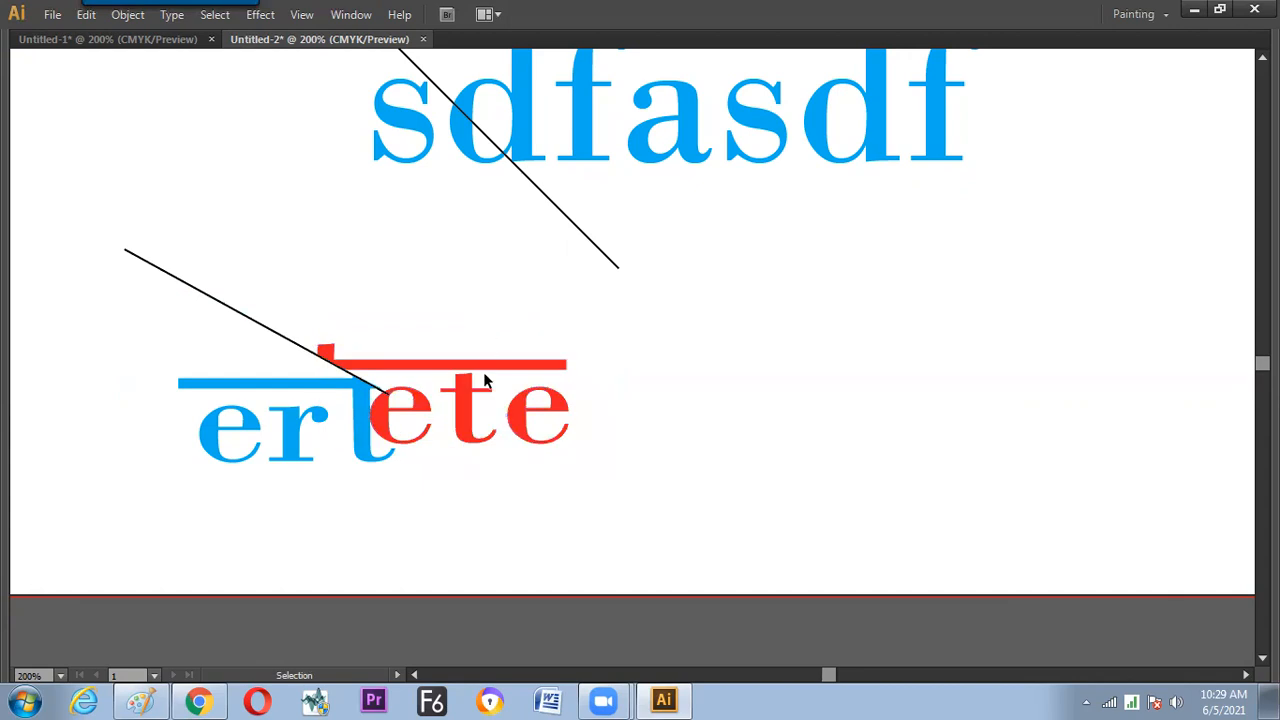
pyautogui.click(449, 418)
pyautogui.moveTo(428, 410); pyautogui.dragTo(438, 421)
pyautogui.click(455, 317)
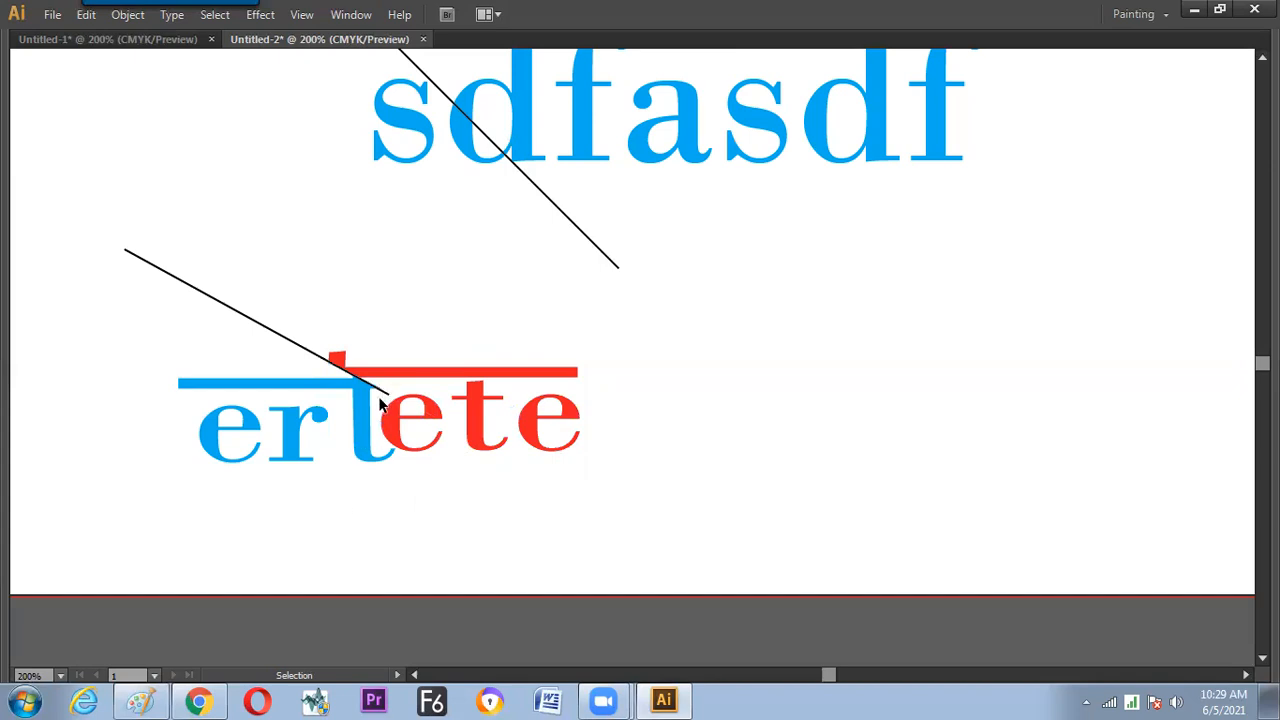
# Duplicate the "sdfasdf" text into the empty area below the original, beside the red pieces
pyautogui.press('Tab')
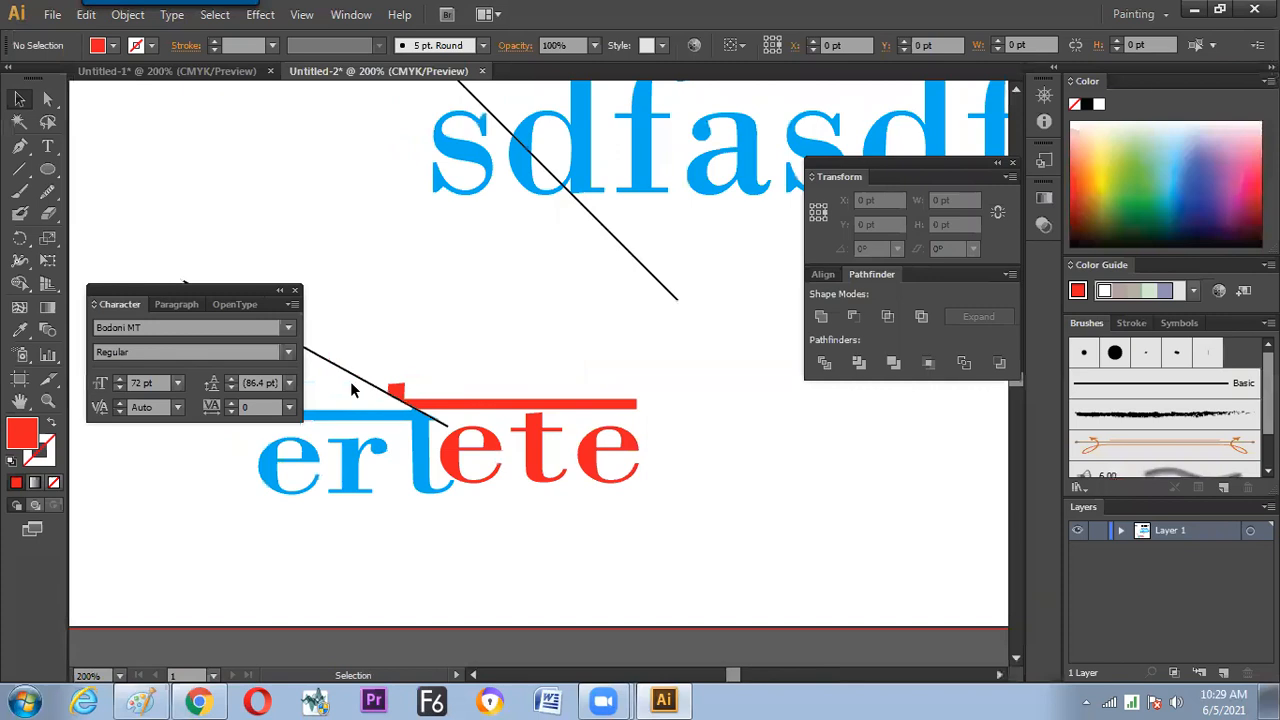
pyautogui.press('space')
pyautogui.moveTo(415, 382); pyautogui.dragTo(390, 306)
pyautogui.hscroll(5, 326, 394)
pyautogui.scroll(2, 408, 403)
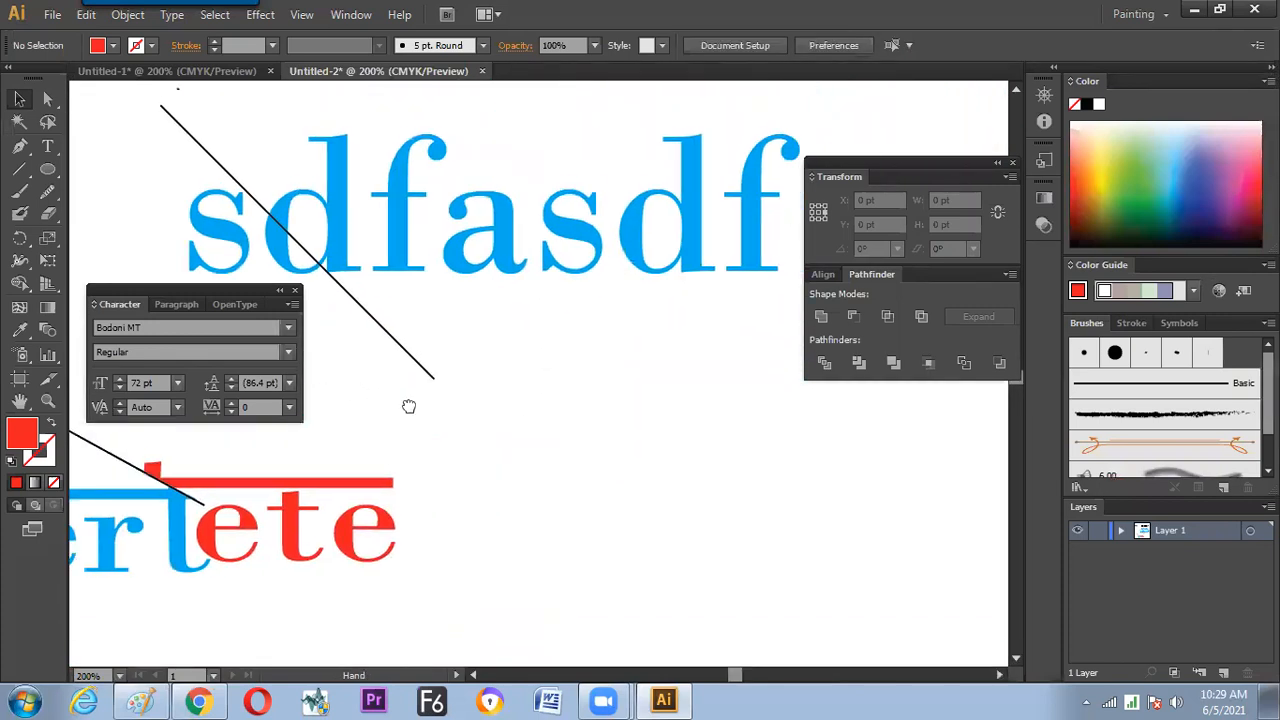
pyautogui.click(435, 288)
pyautogui.moveTo(431, 284); pyautogui.dragTo(623, 500)
pyautogui.press('space')
pyautogui.moveTo(466, 472); pyautogui.dragTo(574, 457)
pyautogui.press('space')
pyautogui.moveTo(432, 328); pyautogui.dragTo(422, 298)
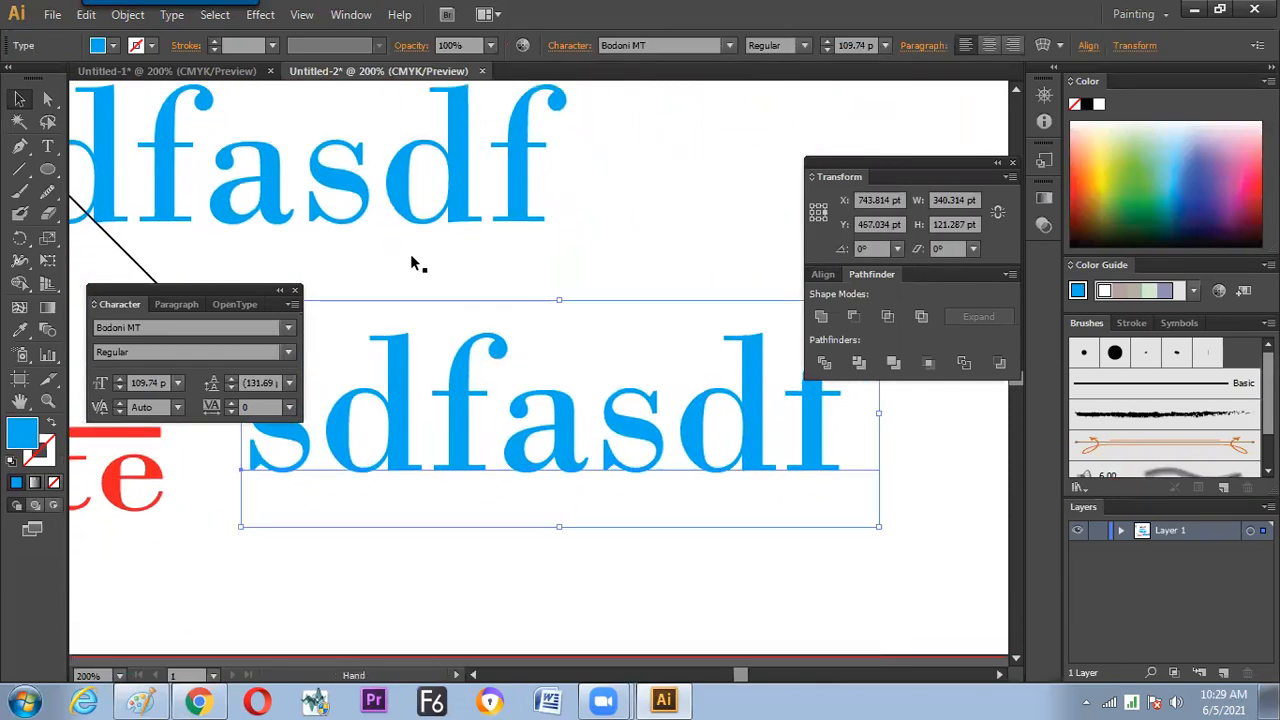
# Open the Glyphs panel for the copied text, enlarge it and browse the Bodoni MT characters and the display options
pyautogui.click(172, 14)
pyautogui.click(205, 108)
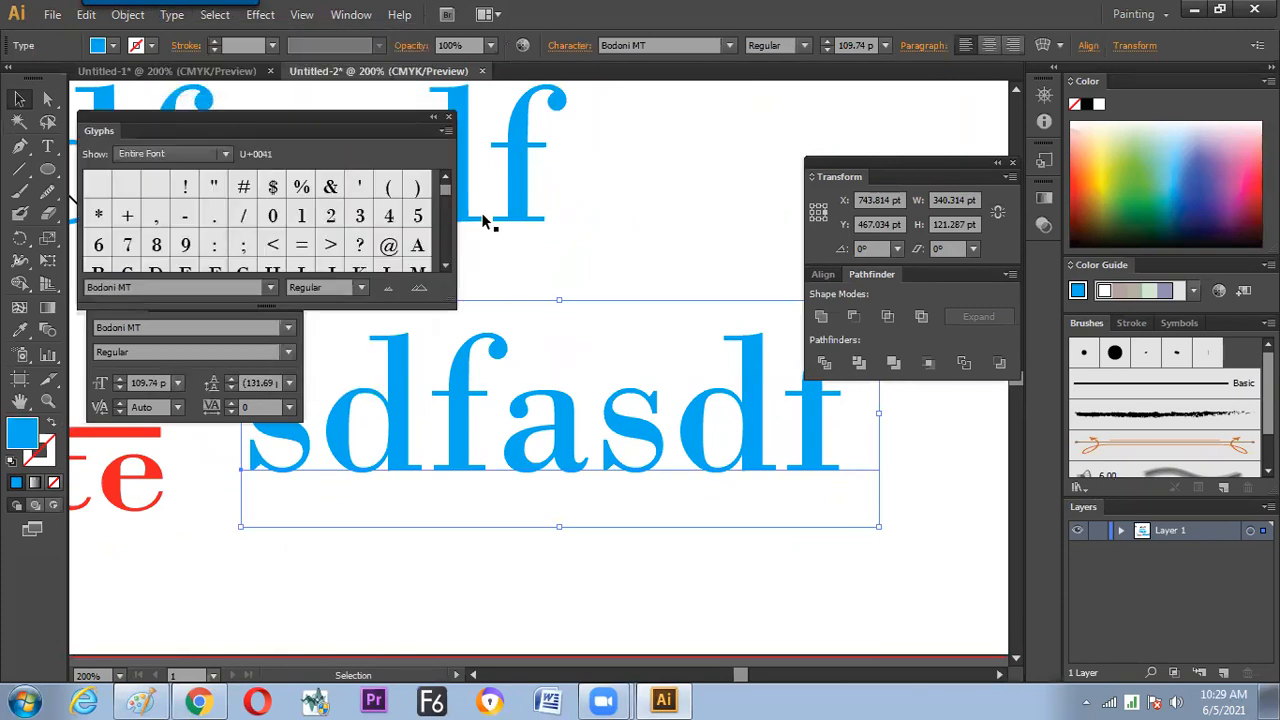
pyautogui.moveTo(446, 300); pyautogui.dragTo(625, 525)
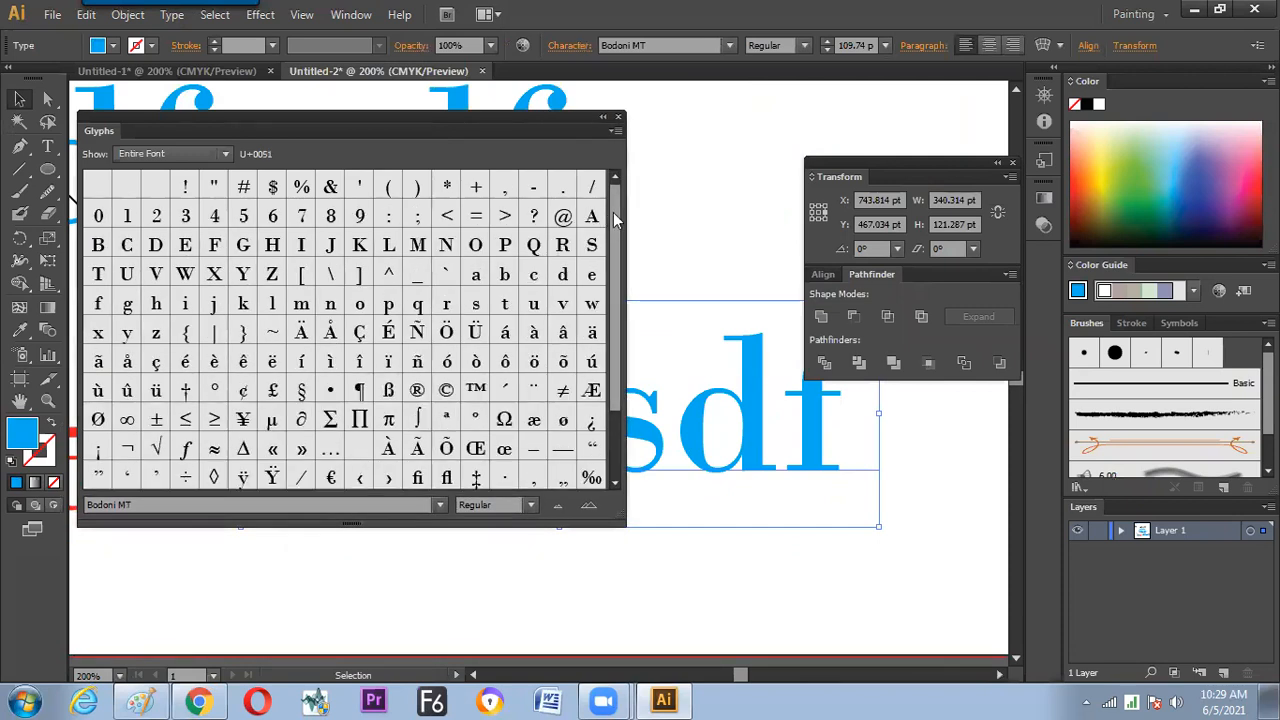
pyautogui.scroll(-3, 612, 260)
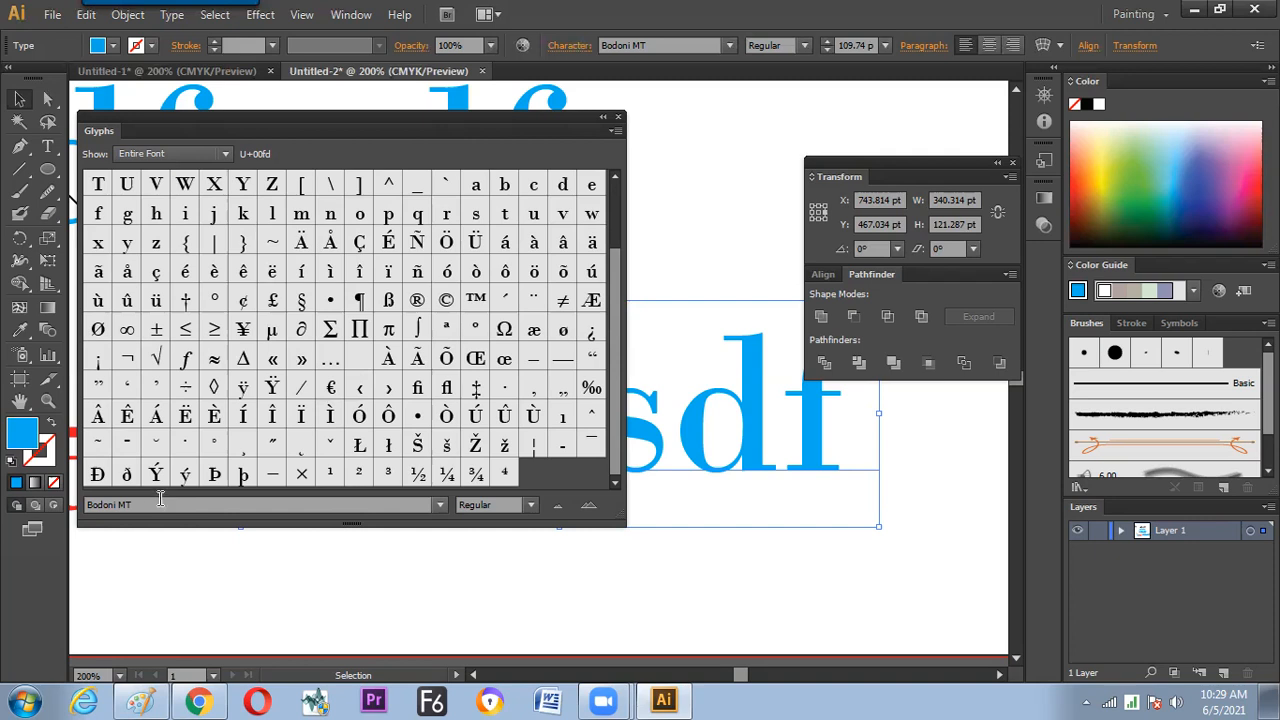
pyautogui.moveTo(349, 120); pyautogui.dragTo(635, 83)
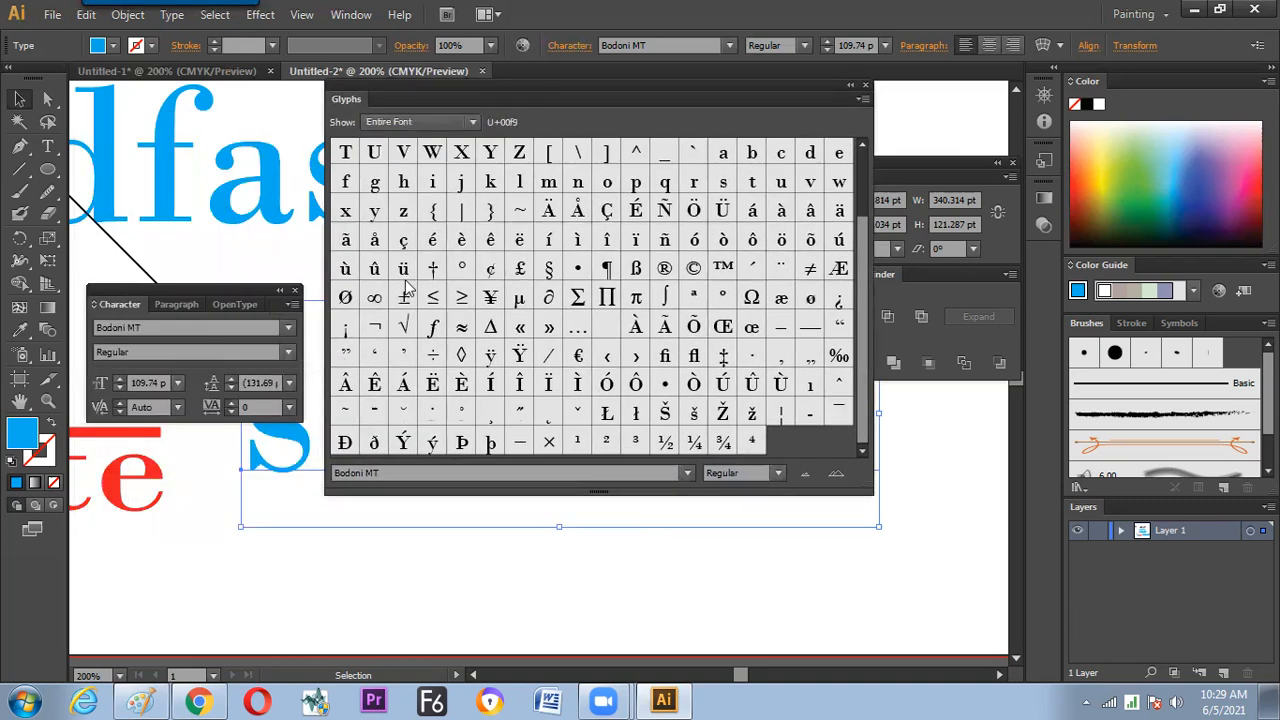
pyautogui.click(460, 122)
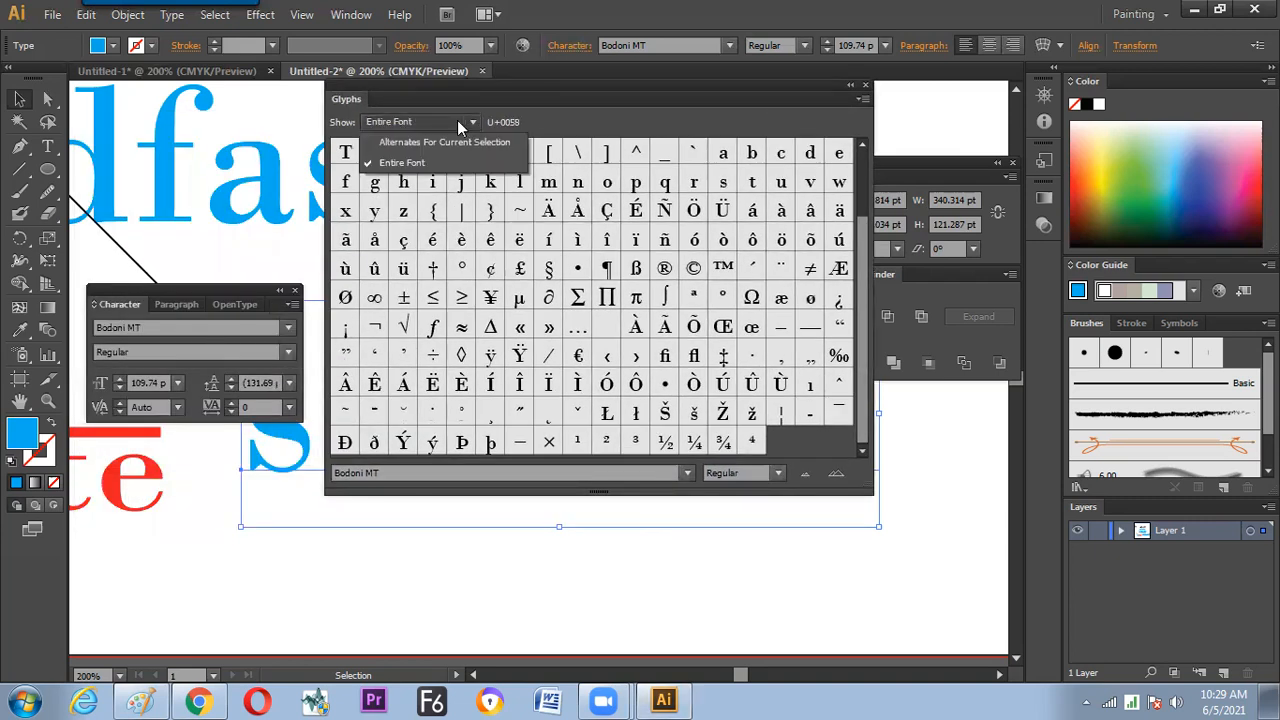
pyautogui.click(459, 120)
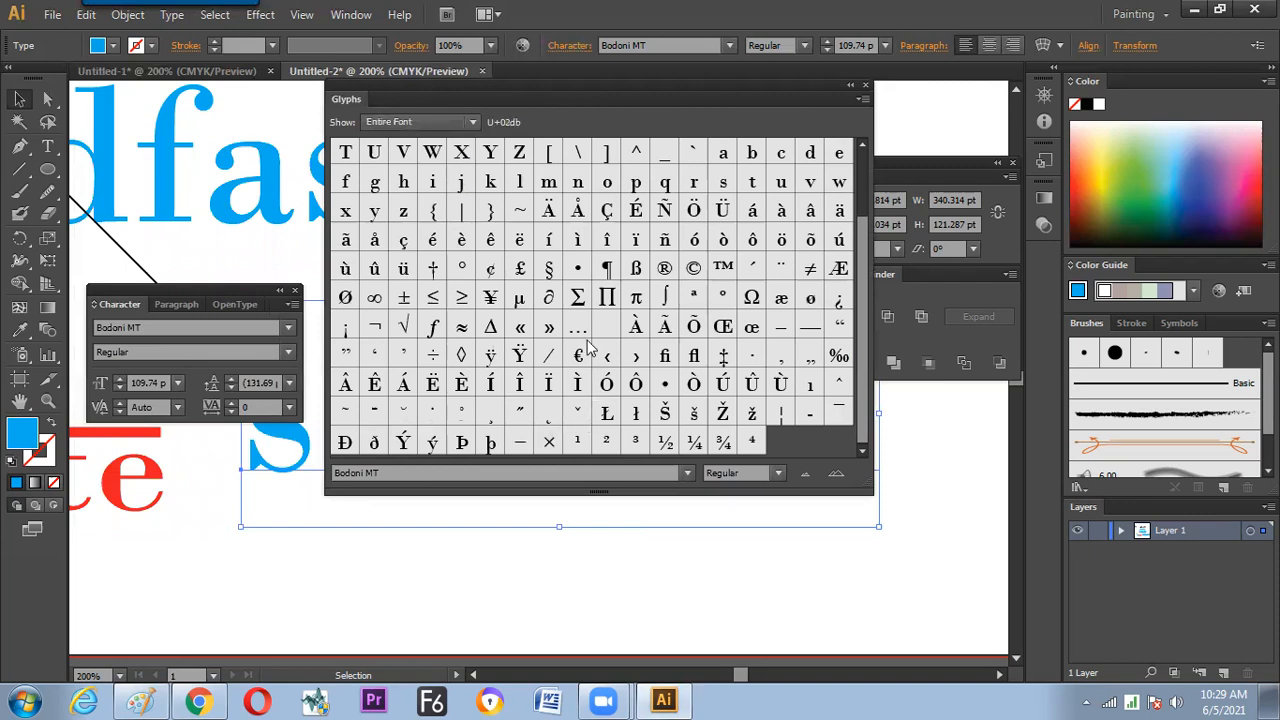
# Switch the glyph display to Alternates For Current Selection and back to Entire Font
pyautogui.click(473, 122)
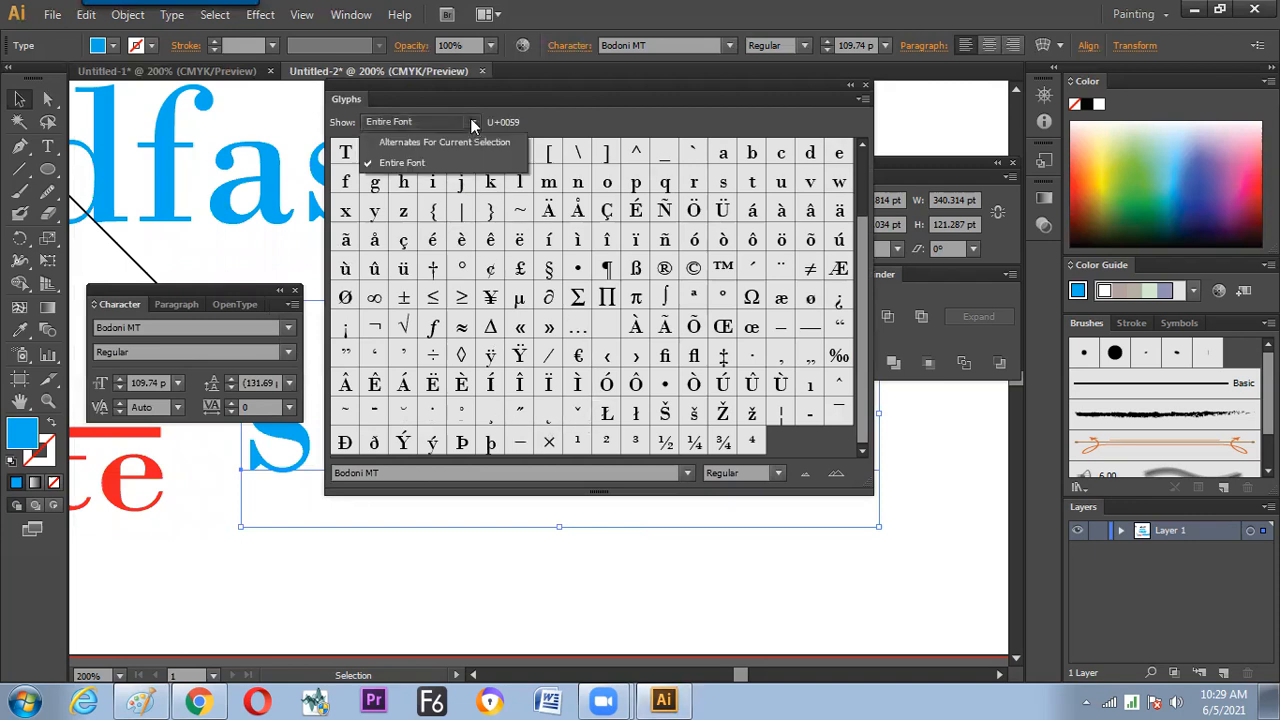
pyautogui.click(435, 144)
pyautogui.click(461, 123)
pyautogui.click(420, 163)
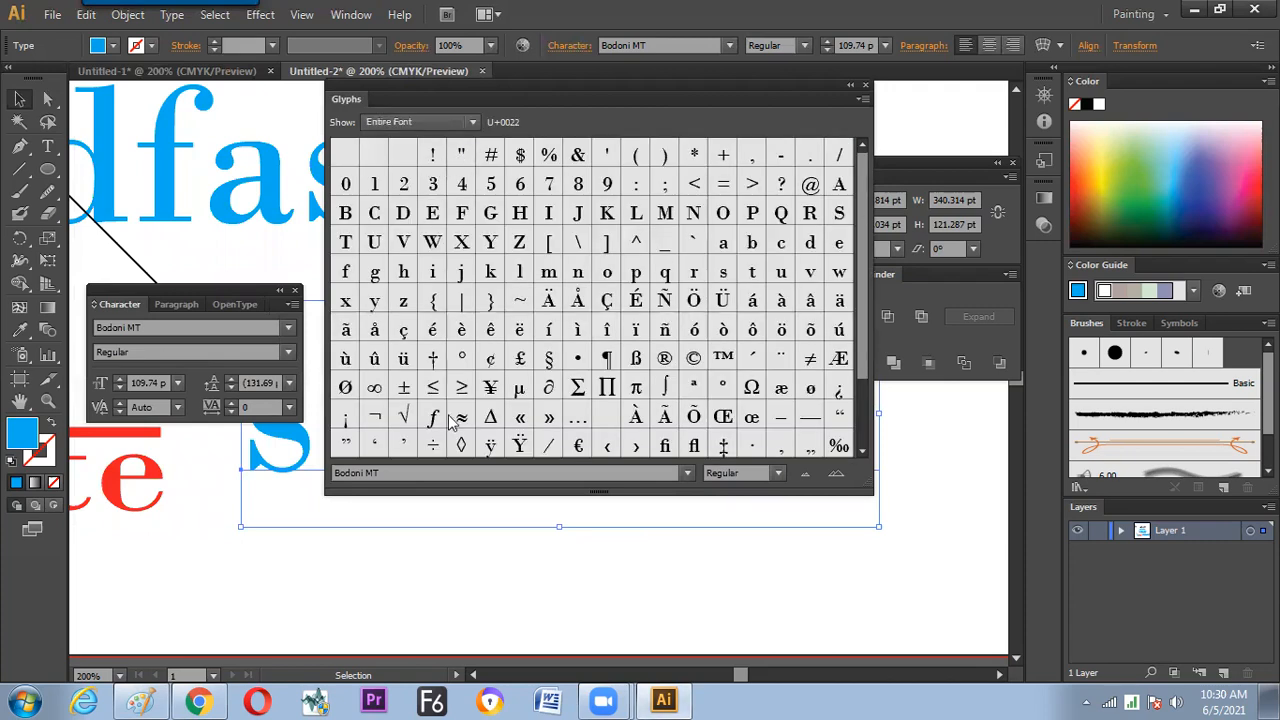
# Set the font of the copied "sdfasdf" text to Arial from the Glyphs panel
pyautogui.click(443, 472)
pyautogui.click(687, 473)
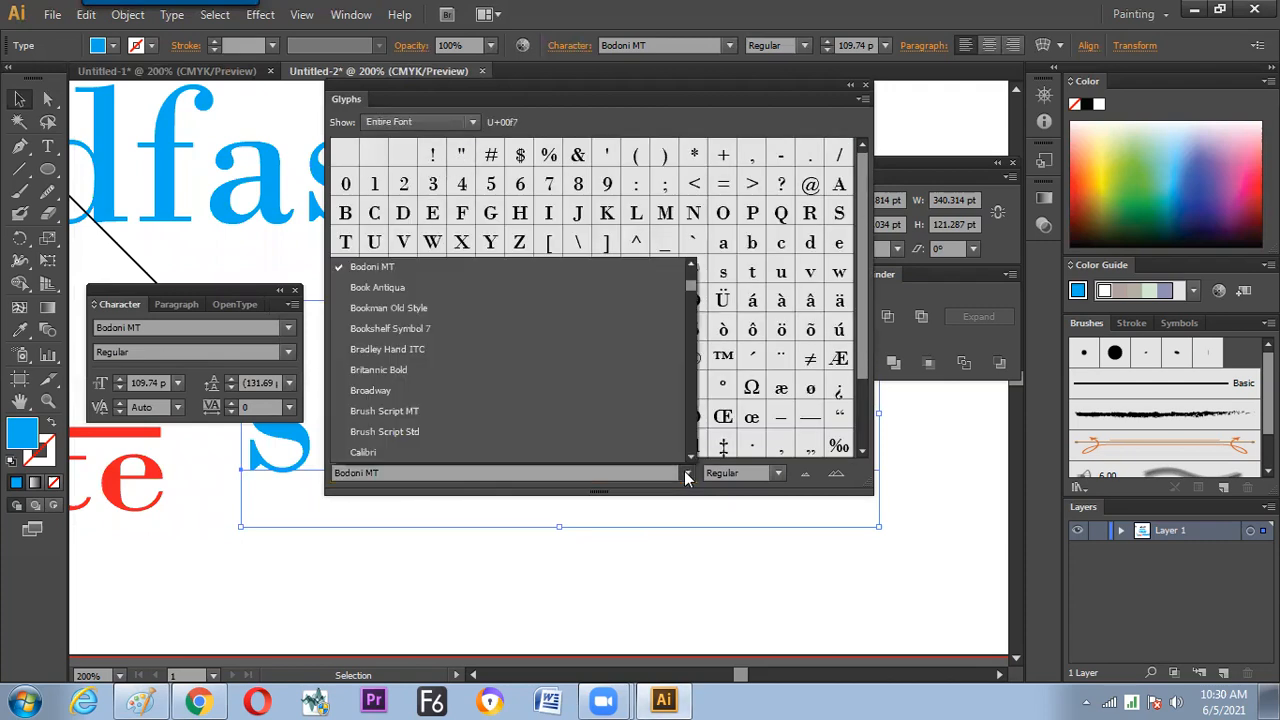
pyautogui.scroll(3, 690, 280)
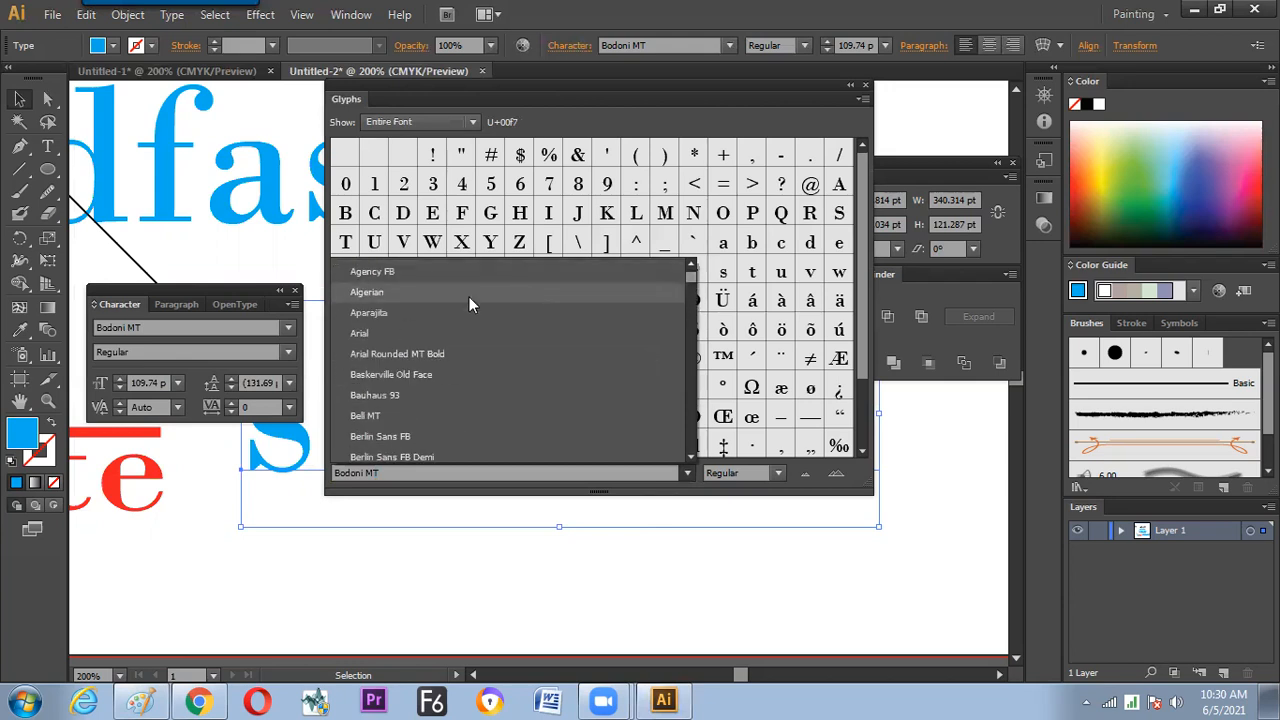
pyautogui.click(424, 332)
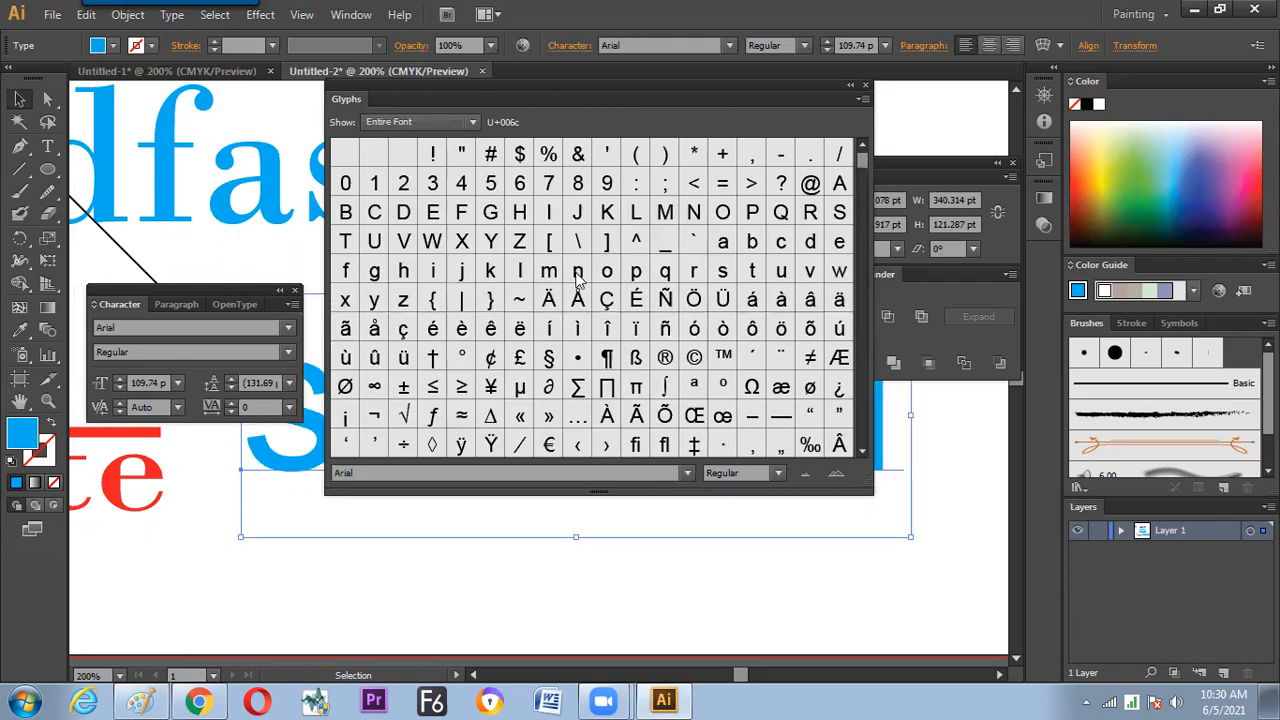
# Browse the Arial glyphs as far as the Arabic symbols, pick the star-shaped glyph and close the Glyphs panel
pyautogui.moveTo(662, 100); pyautogui.dragTo(568, 165)
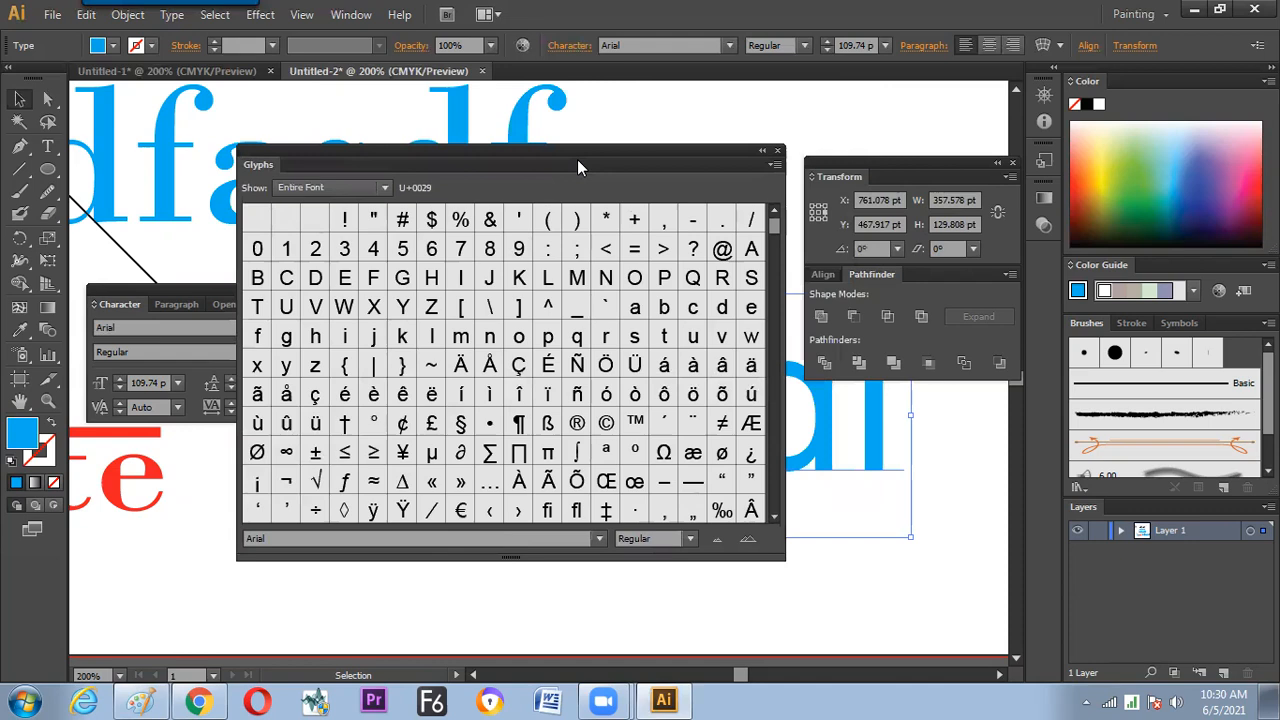
pyautogui.moveTo(772, 238); pyautogui.dragTo(755, 355)
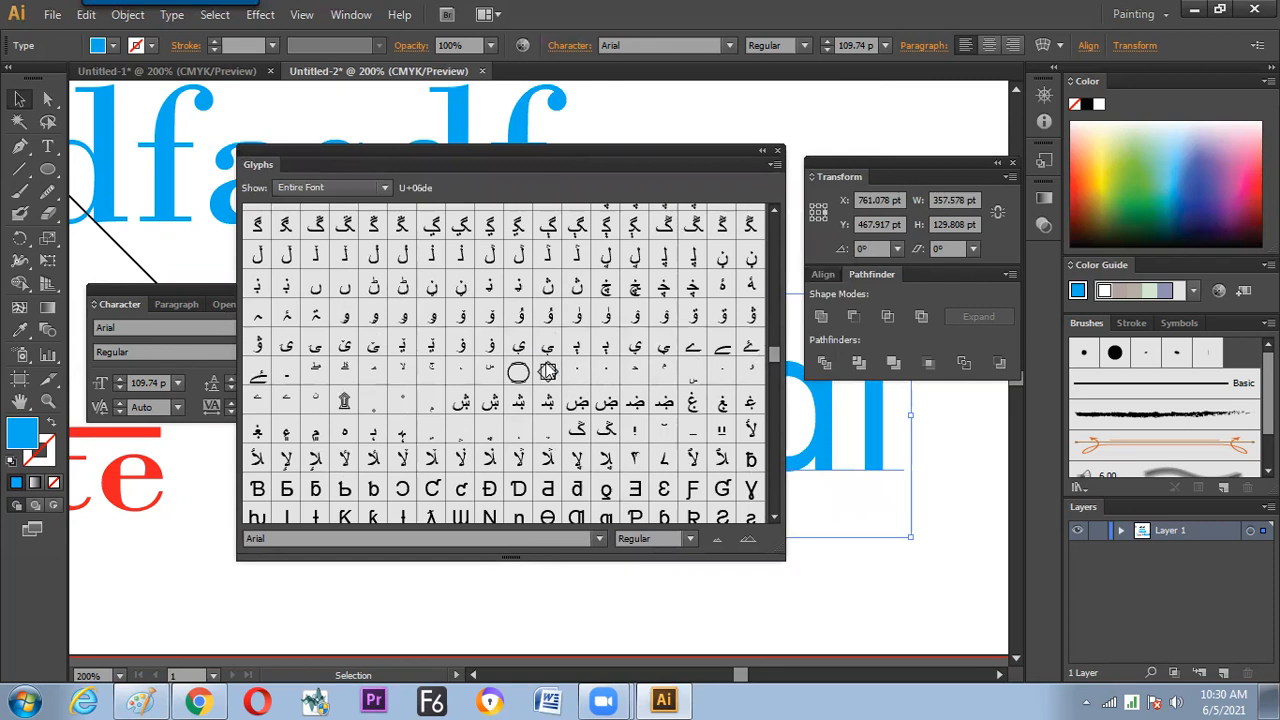
pyautogui.click(548, 371)
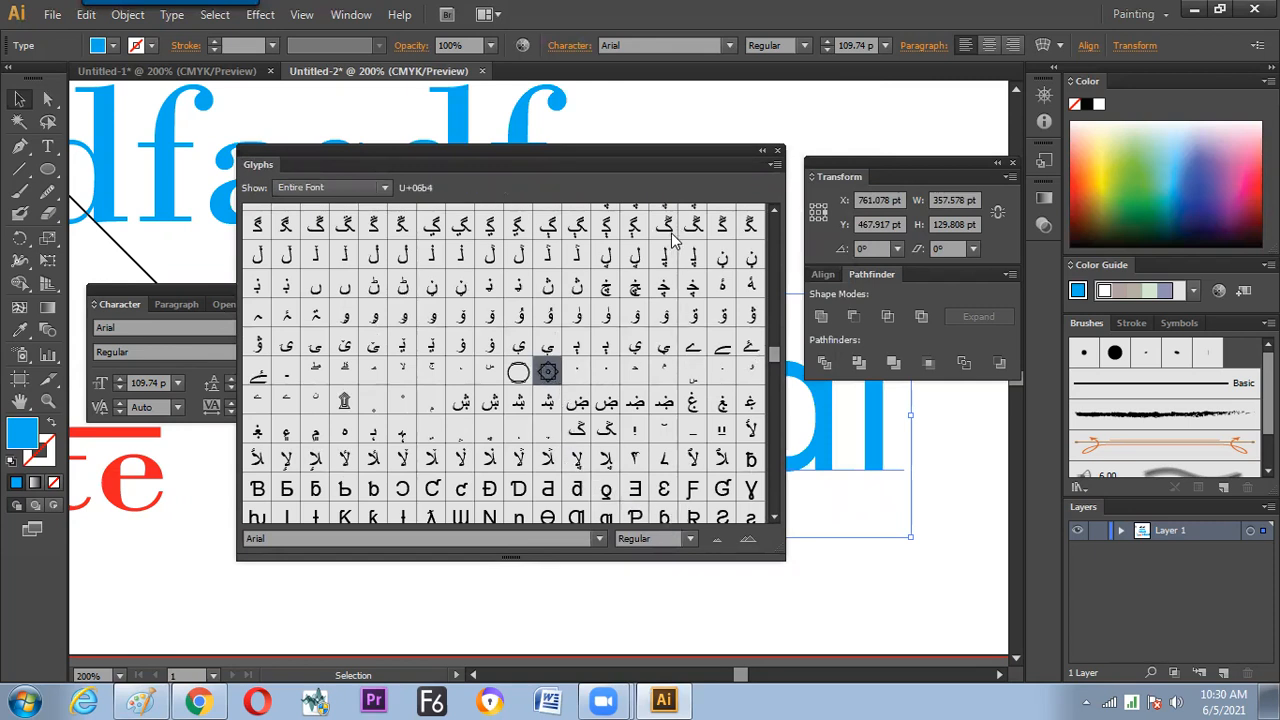
pyautogui.moveTo(668, 165); pyautogui.dragTo(430, 374)
pyautogui.click(540, 360)
pyautogui.moveTo(573, 313); pyautogui.dragTo(570, 312)
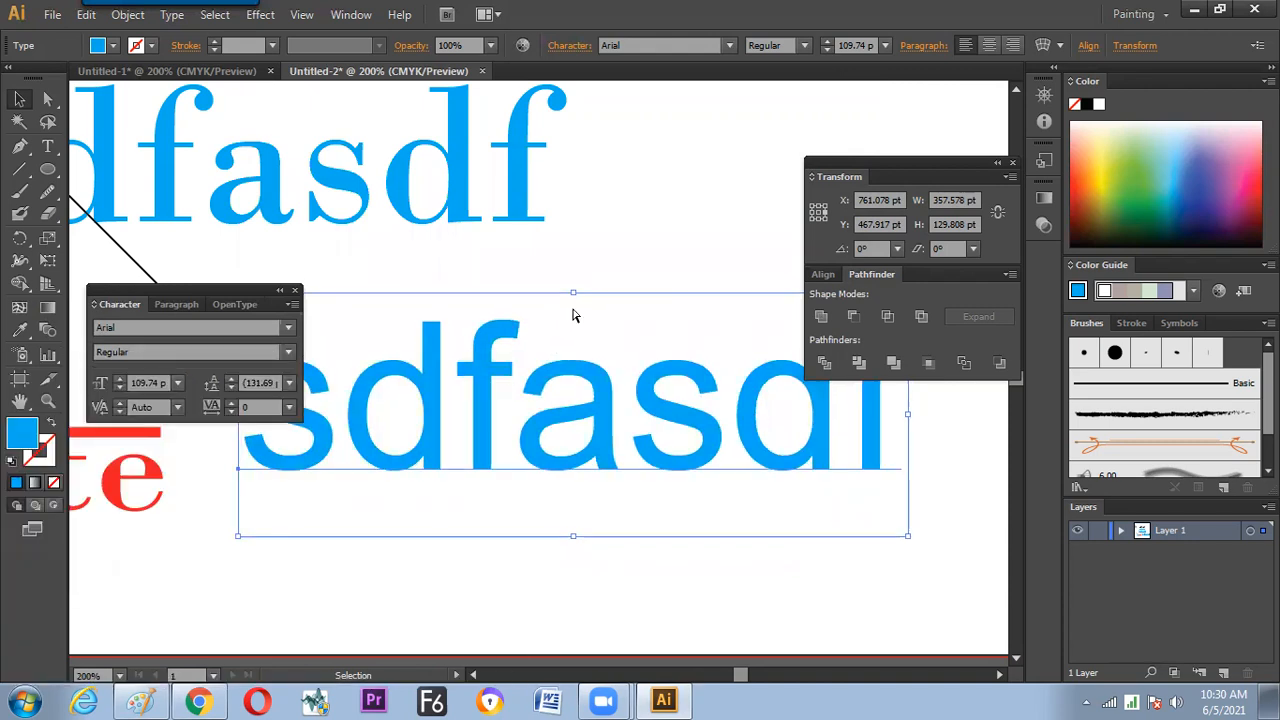
# Close the Untitled-2 document without saving its changes
pyautogui.hotkey('ctrl', 'q')
pyautogui.click(728, 376)
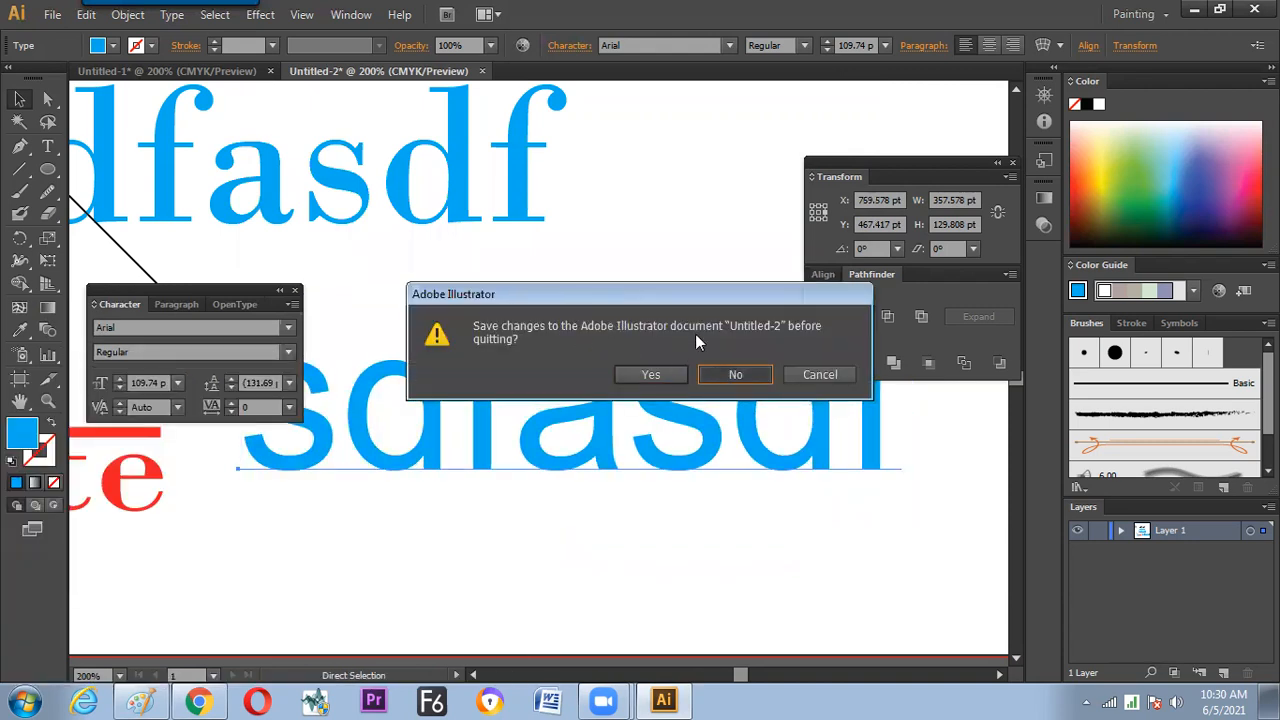
pyautogui.click(728, 372)
pyautogui.click(755, 372)
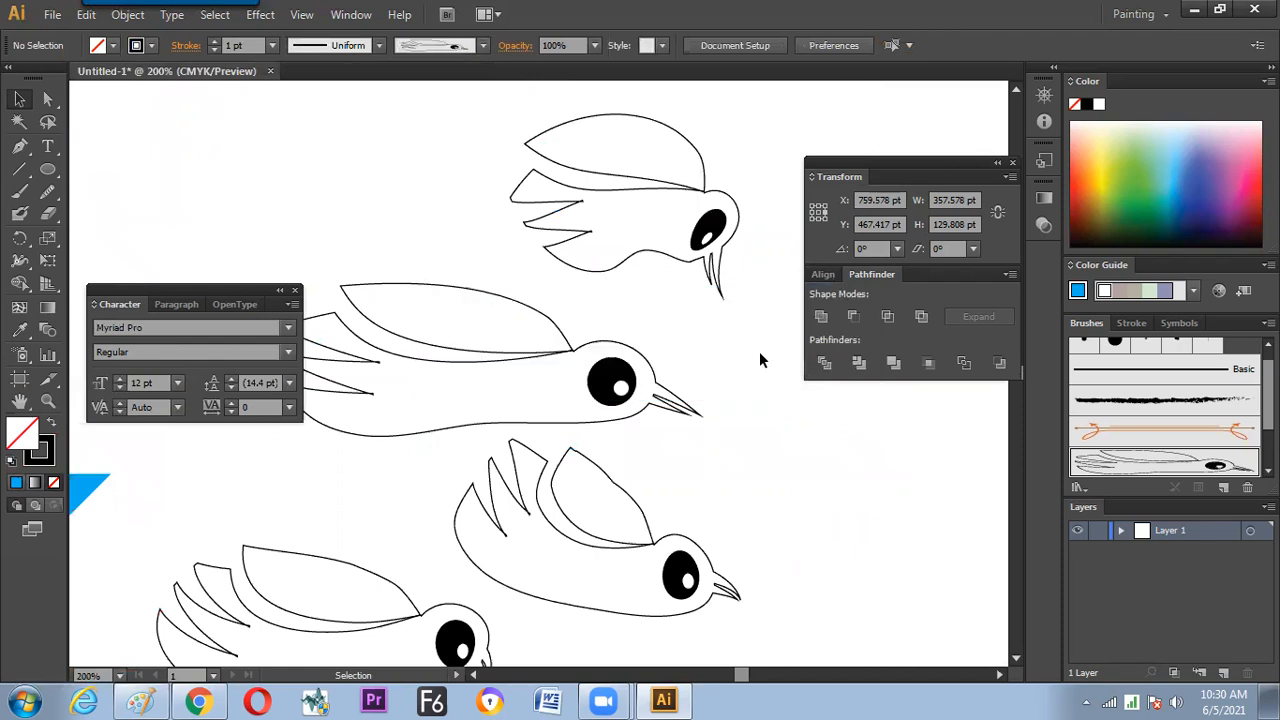
# Create a new landscape A4 document named Untitled-3 and close the floating Transform, Pathfinder and Character panels
pyautogui.hotkey('ctrl', 'n')
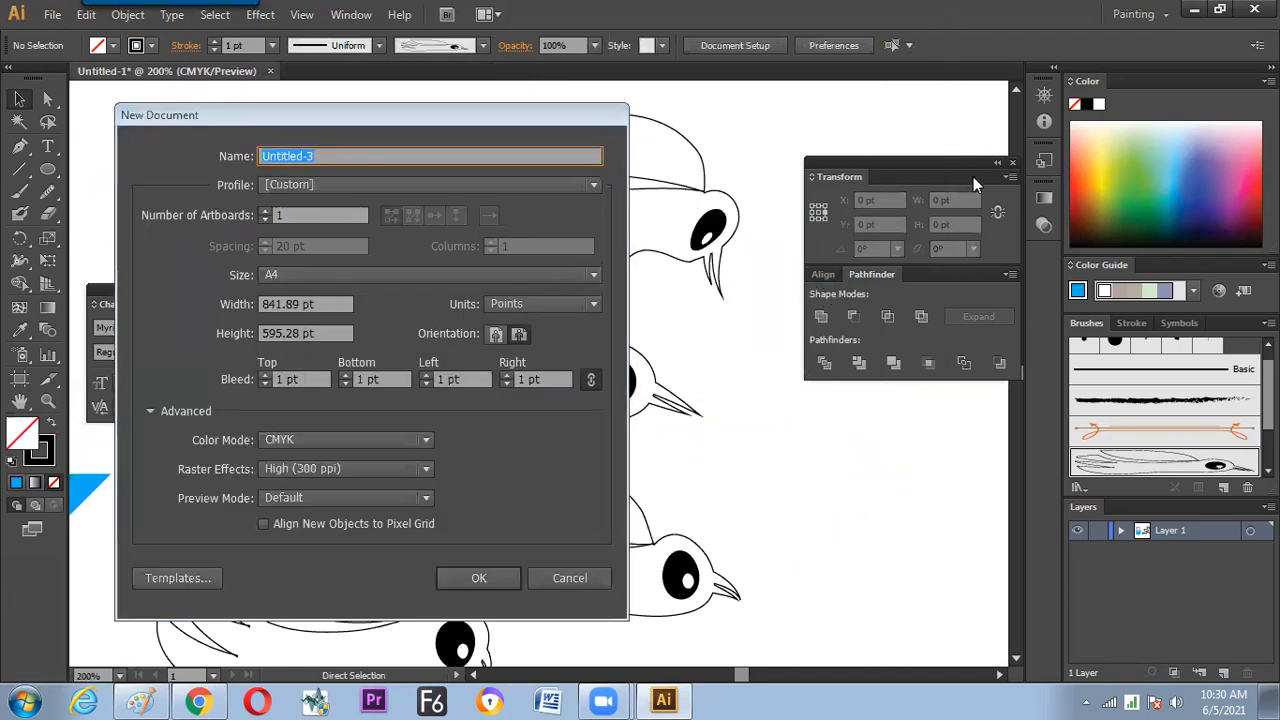
pyautogui.press('Return')
pyautogui.click(1012, 162)
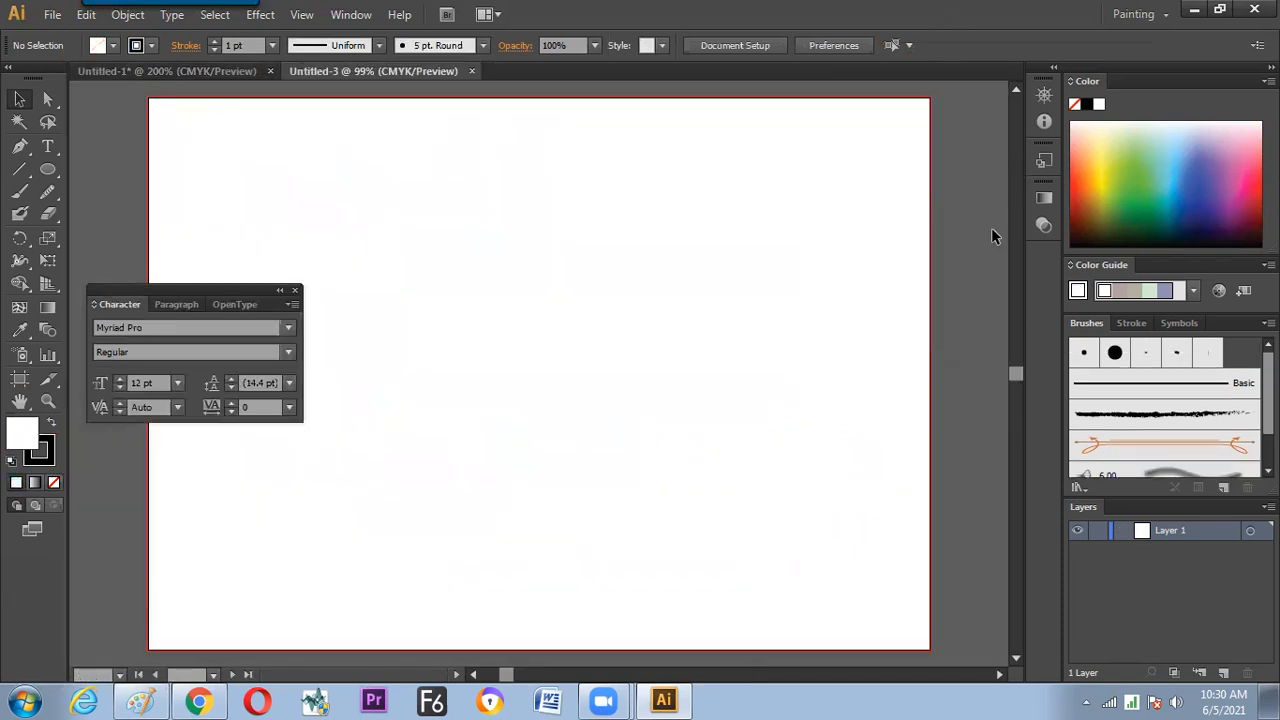
pyautogui.click(295, 291)
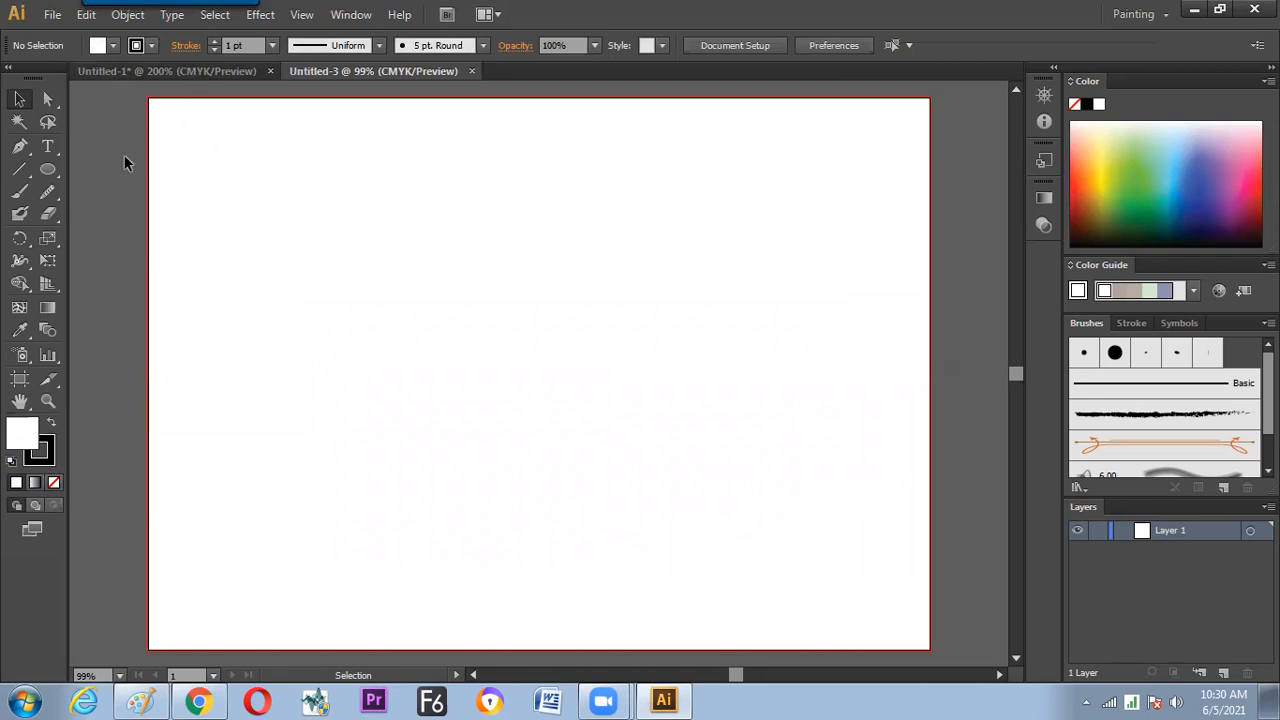
# Start a text line near the top centre of the artboard and insert the Myriad Pro glyphs "+" and "ø"
pyautogui.click(49, 147)
pyautogui.click(560, 198)
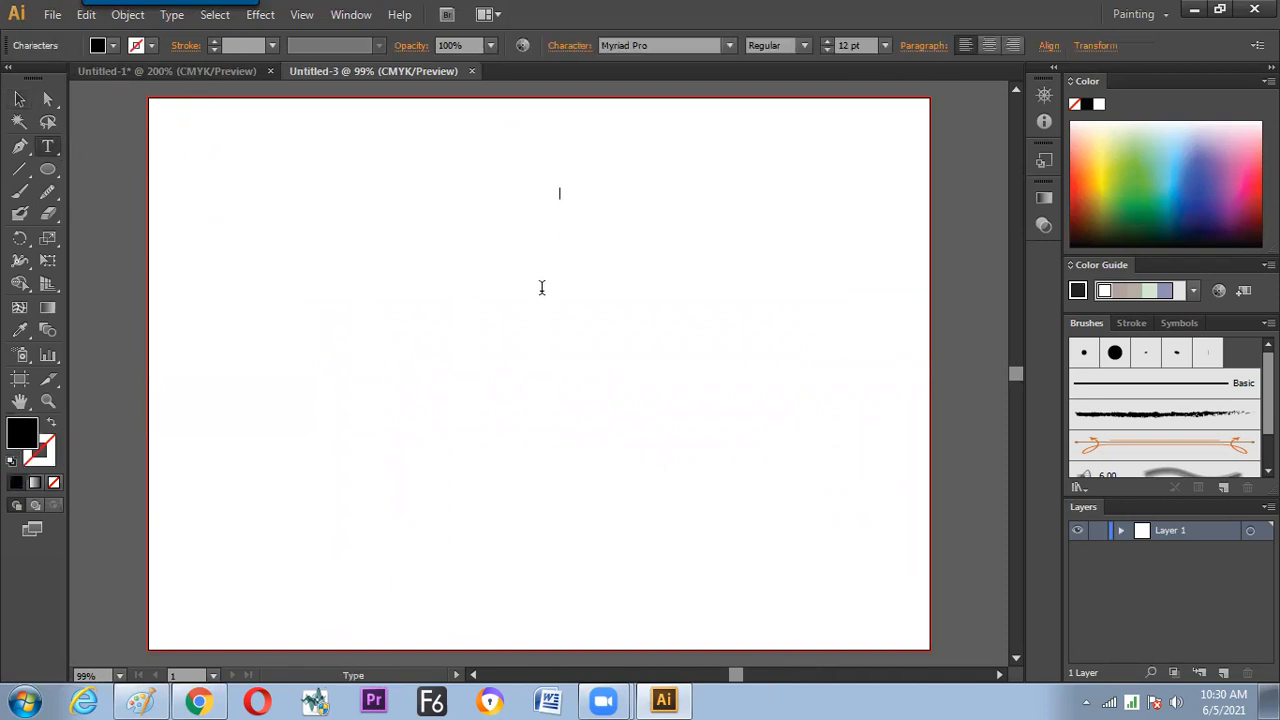
pyautogui.click(170, 15)
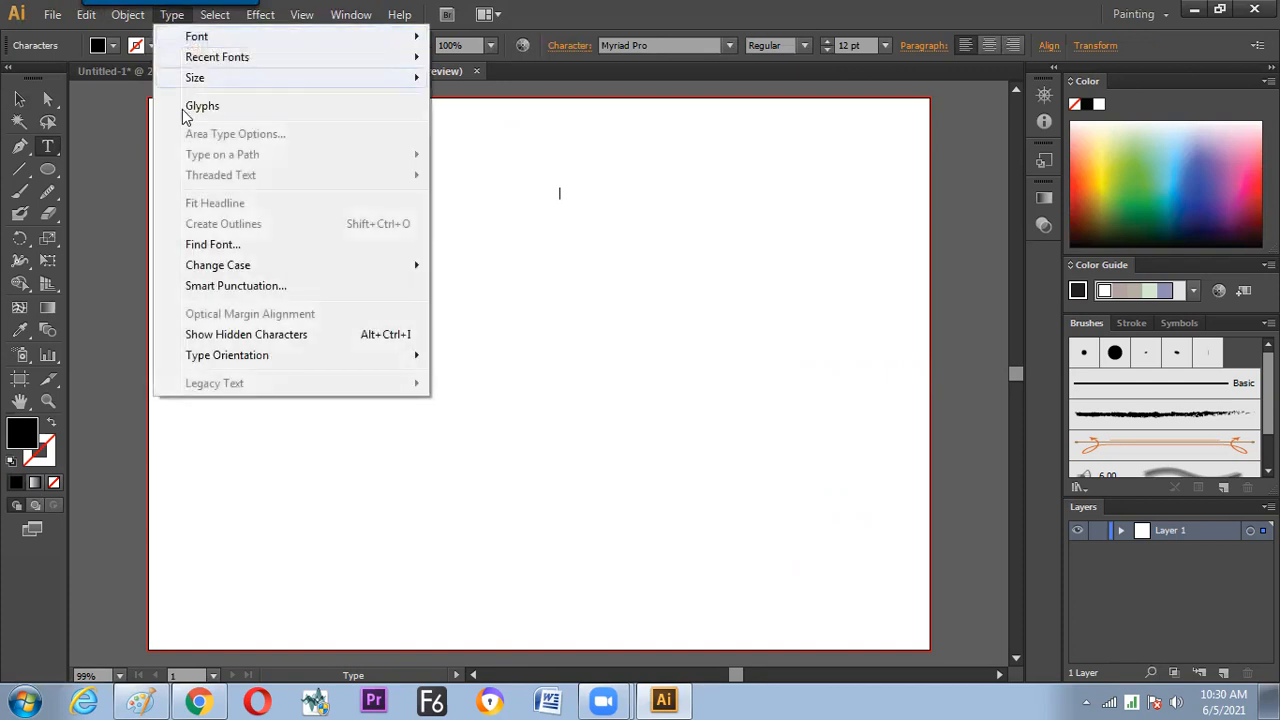
pyautogui.click(203, 108)
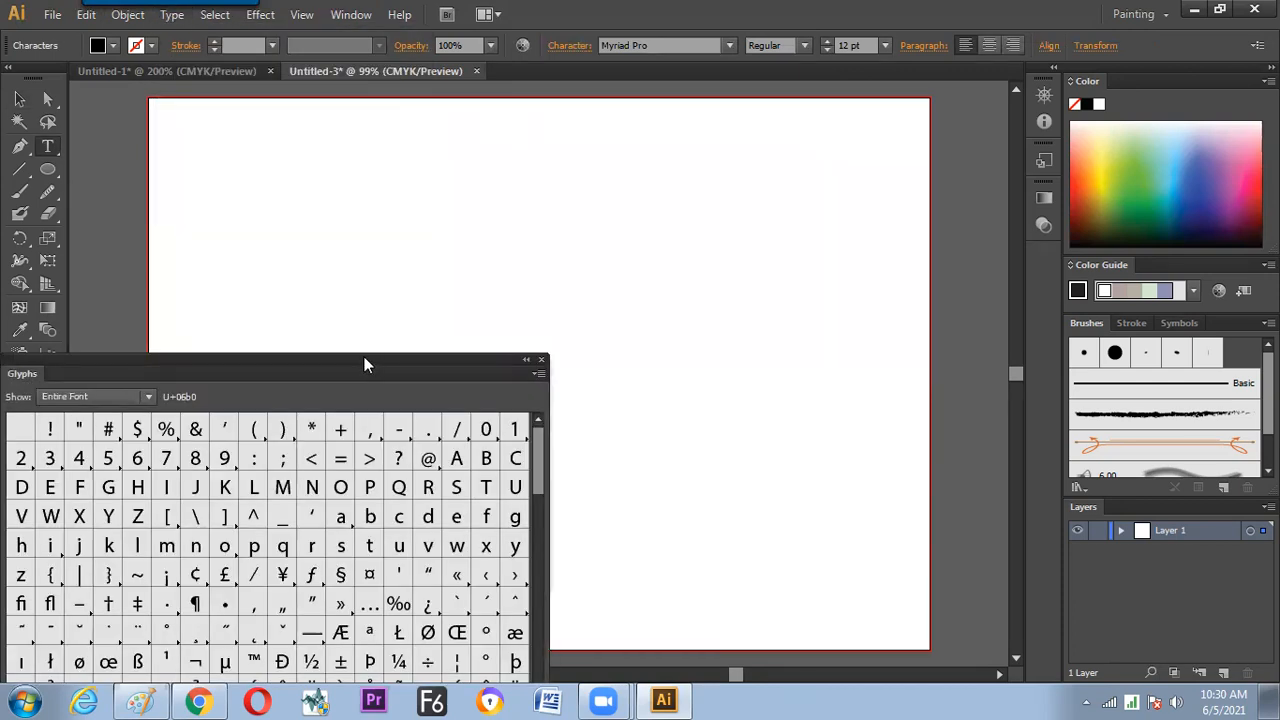
pyautogui.moveTo(365, 365); pyautogui.dragTo(503, 330)
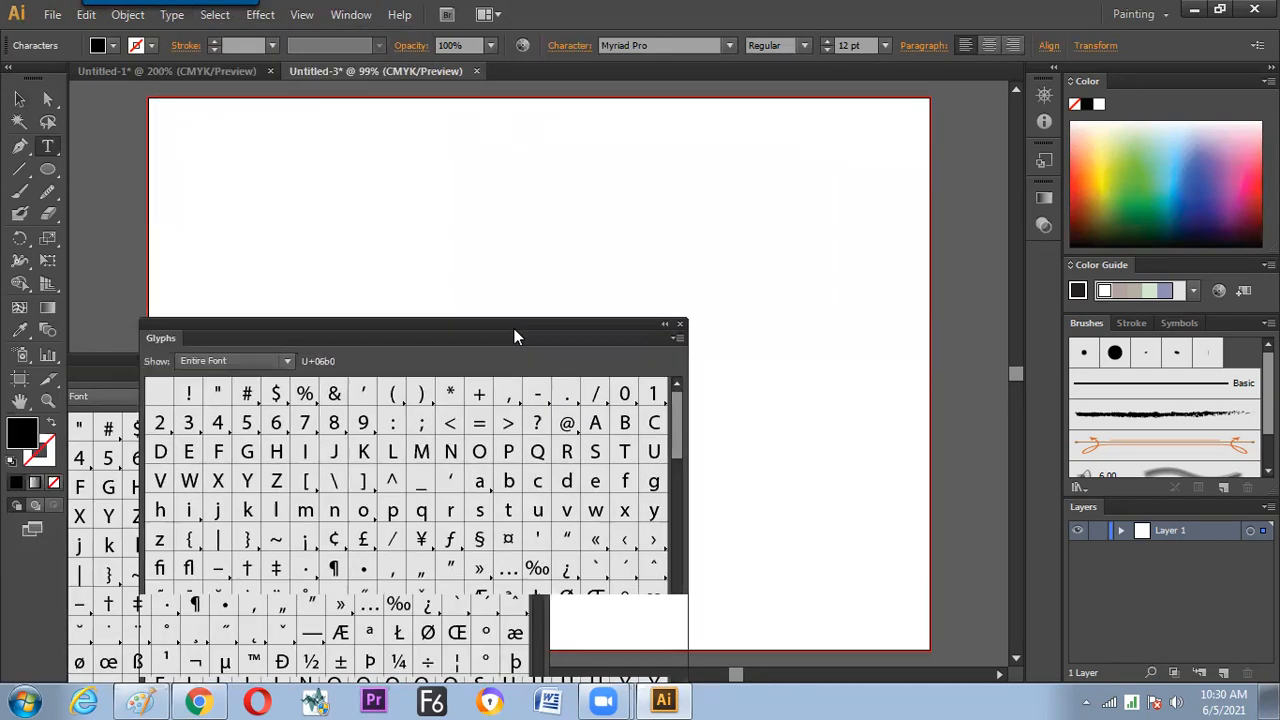
pyautogui.doubleClick(479, 394)
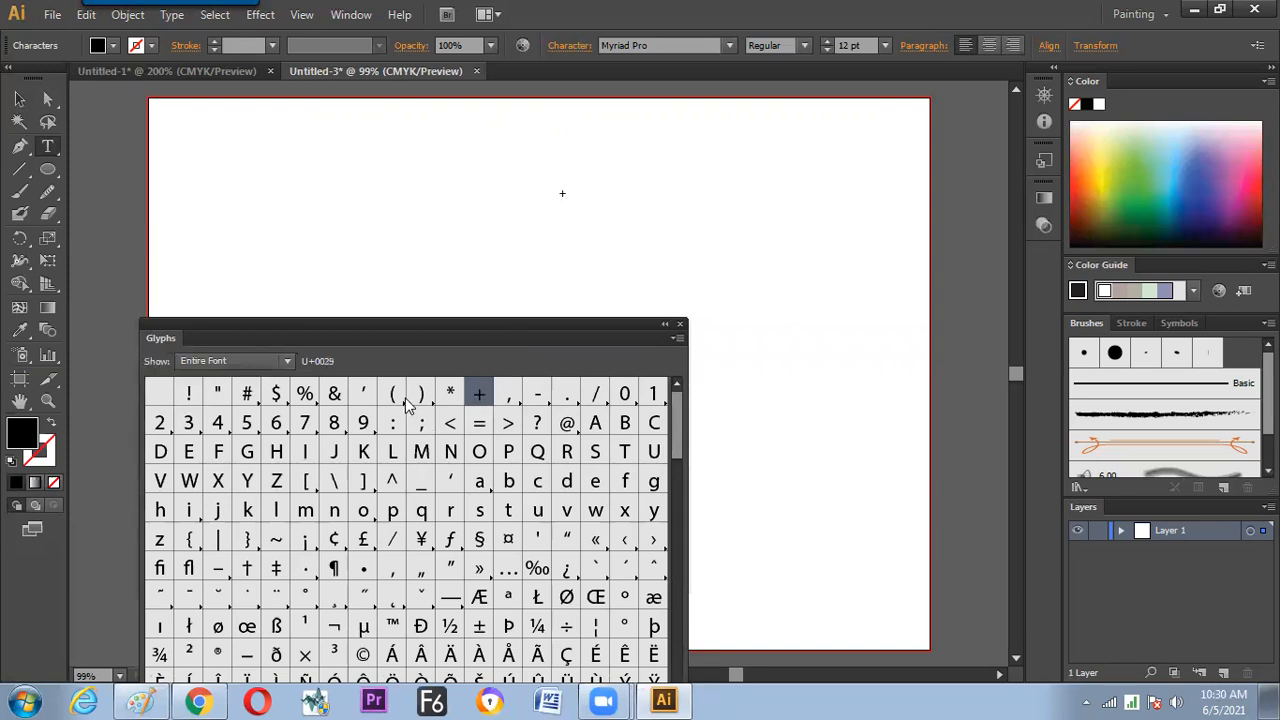
pyautogui.doubleClick(218, 626)
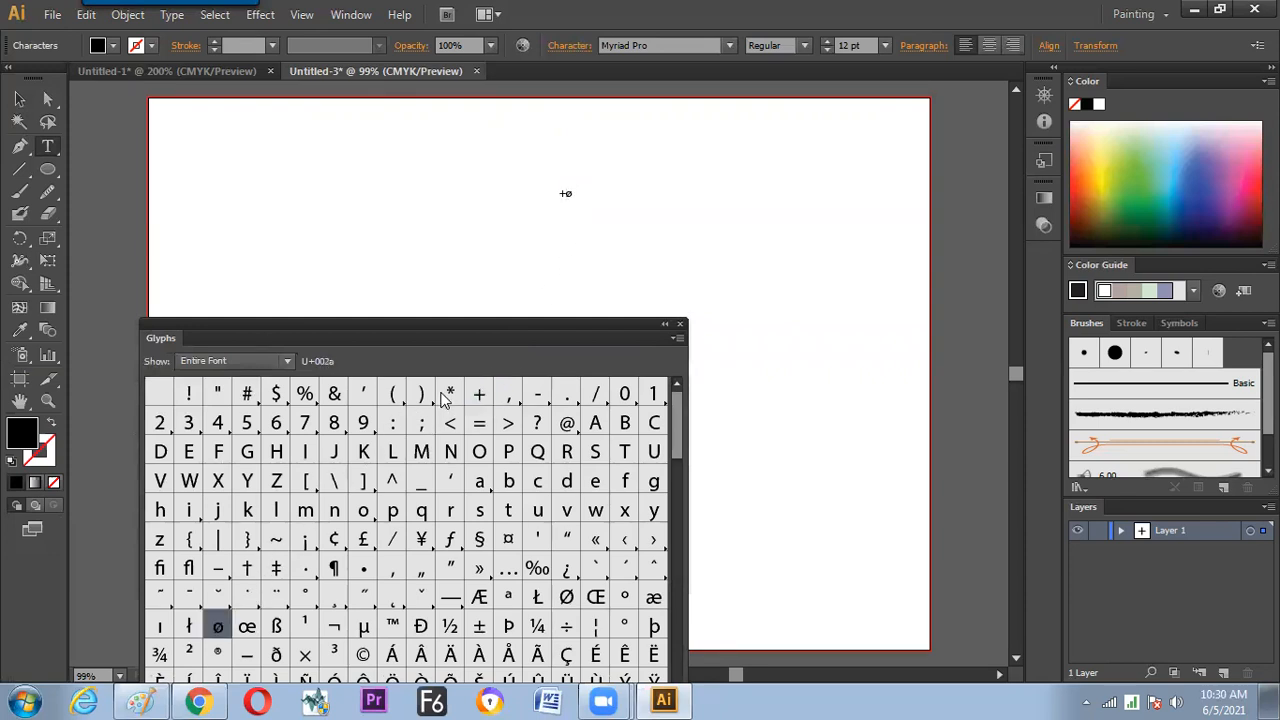
# Set the text size to 36 pt and replace both characters with the "Æ" glyph
pyautogui.hotkey('ctrl', 'a')
pyautogui.click(885, 45)
pyautogui.click(888, 303)
pyautogui.click(478, 597)
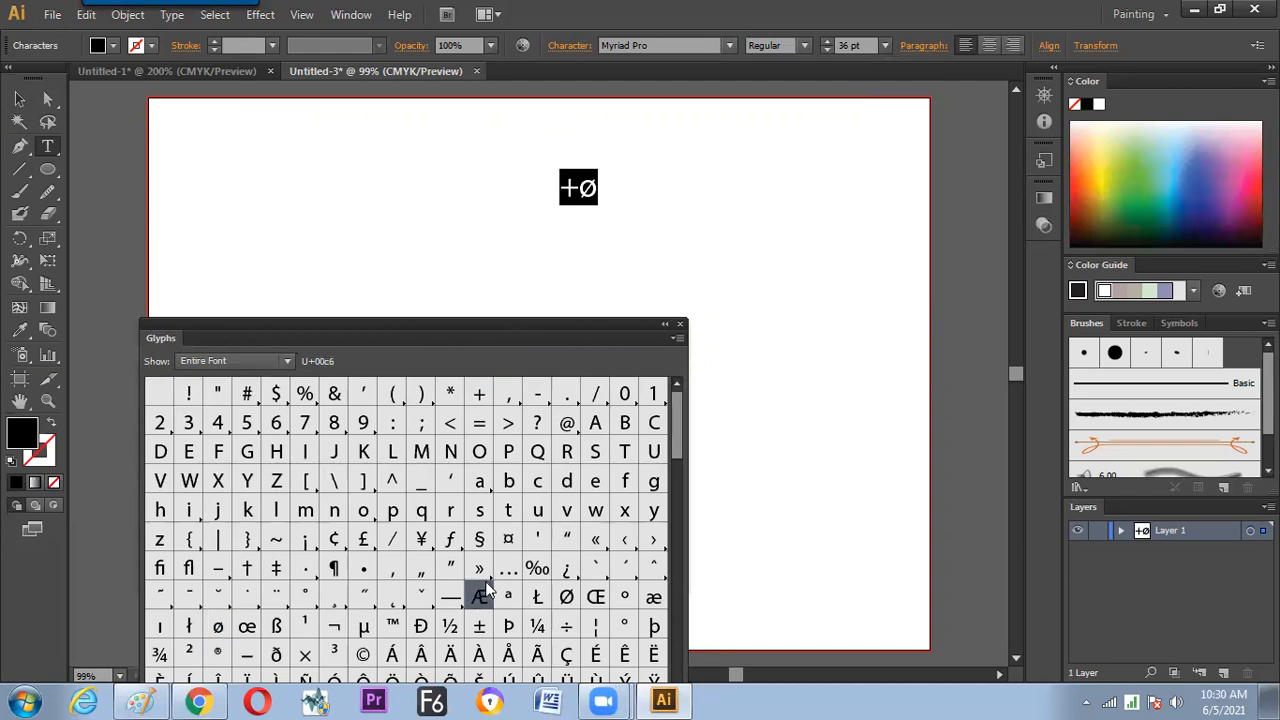
pyautogui.doubleClick(486, 592)
pyautogui.moveTo(557, 316); pyautogui.dragTo(585, 270)
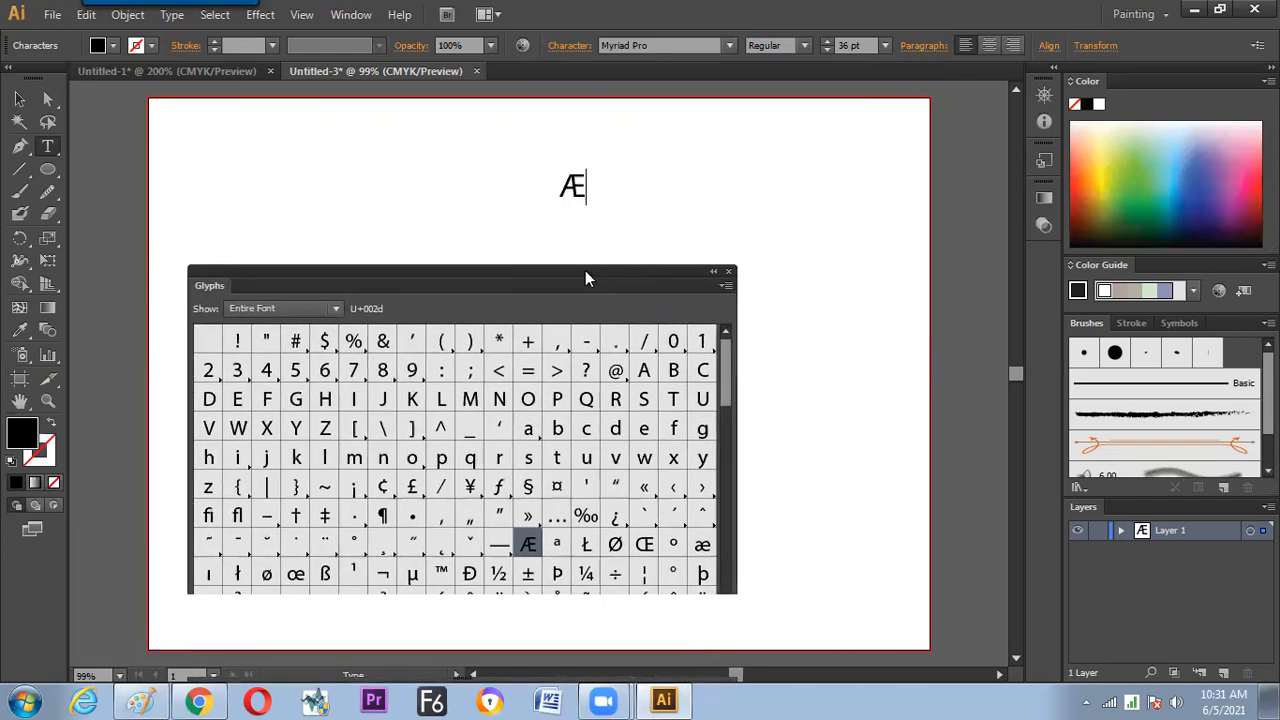
# View the Myriad Pro glyph categories Numerators, Standard Ligatures and Access All Alternates
pyautogui.click(330, 309)
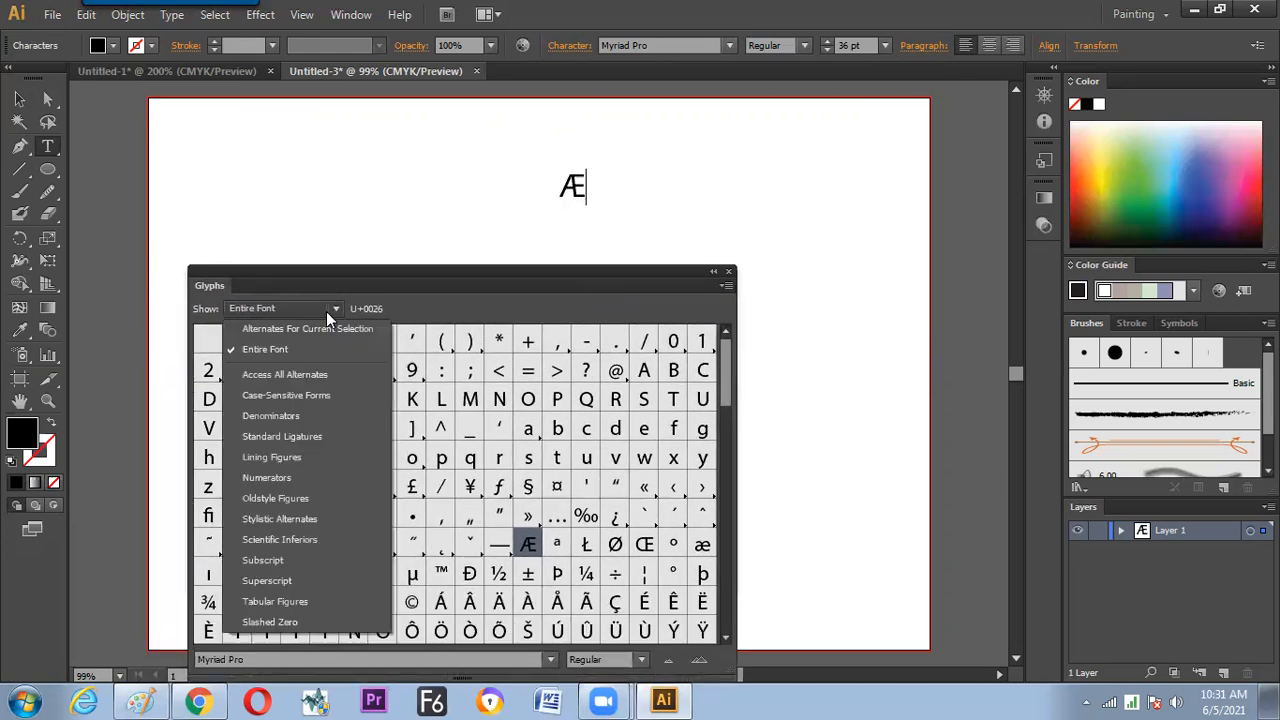
pyautogui.click(279, 478)
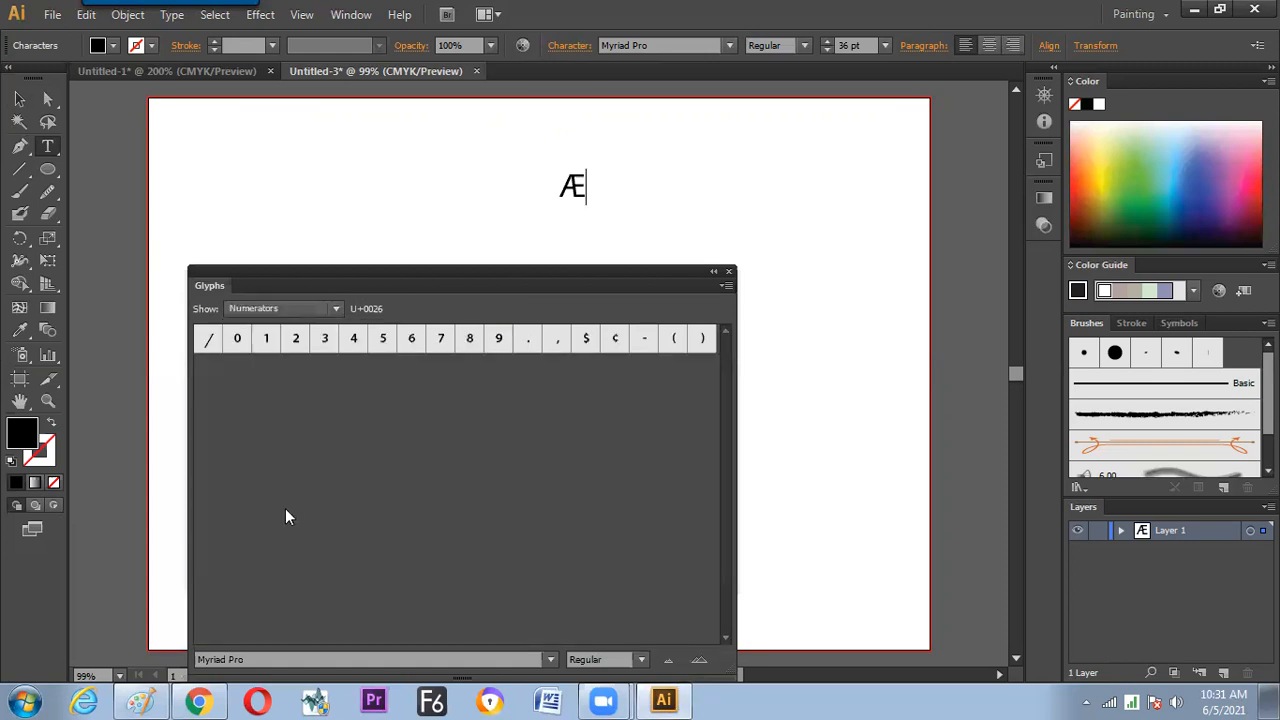
pyautogui.click(330, 311)
pyautogui.click(279, 442)
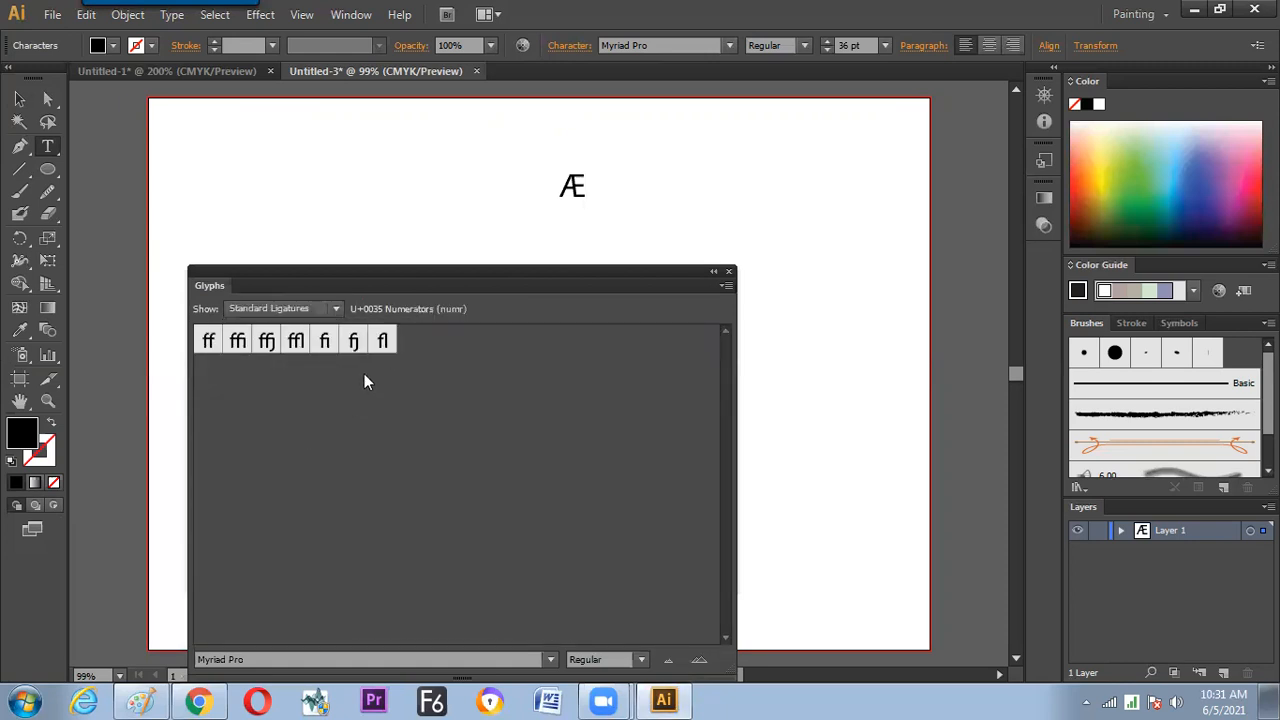
pyautogui.click(337, 310)
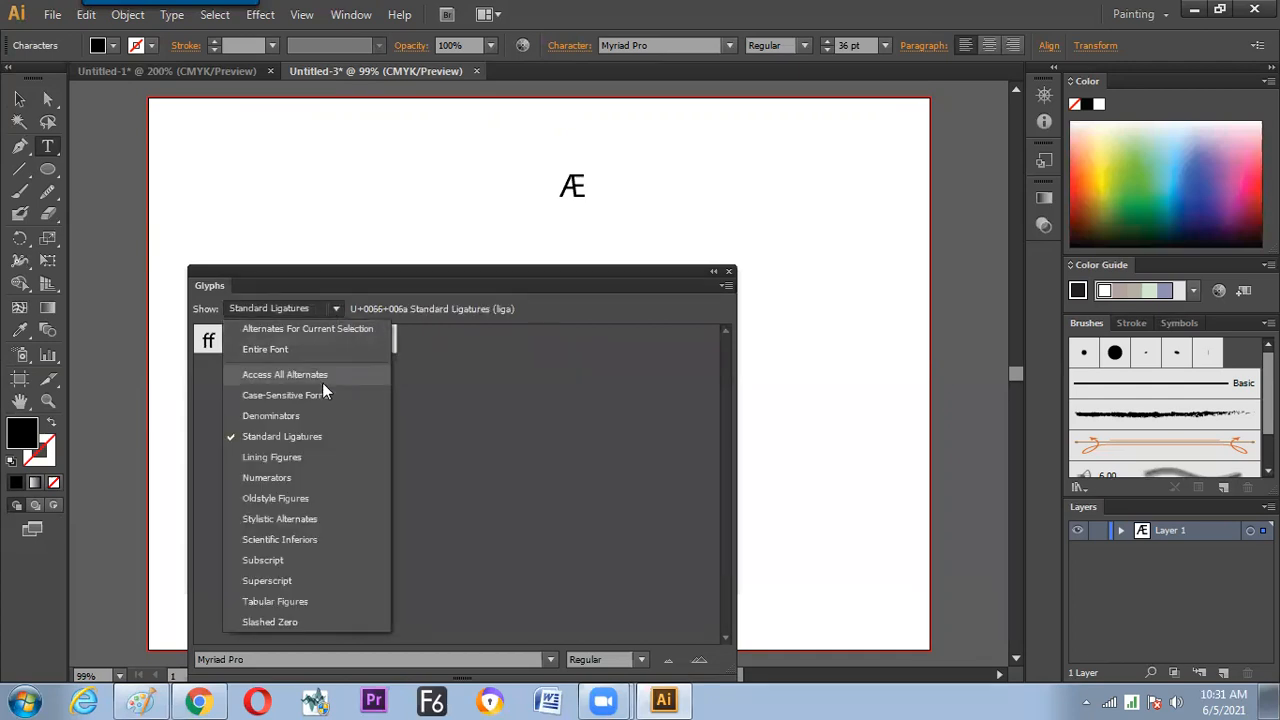
pyautogui.click(322, 380)
# View the Superscript, Standard Ligatures and Alternates For Current Selection categories, then return the glyph display to Entire Font
pyautogui.click(334, 309)
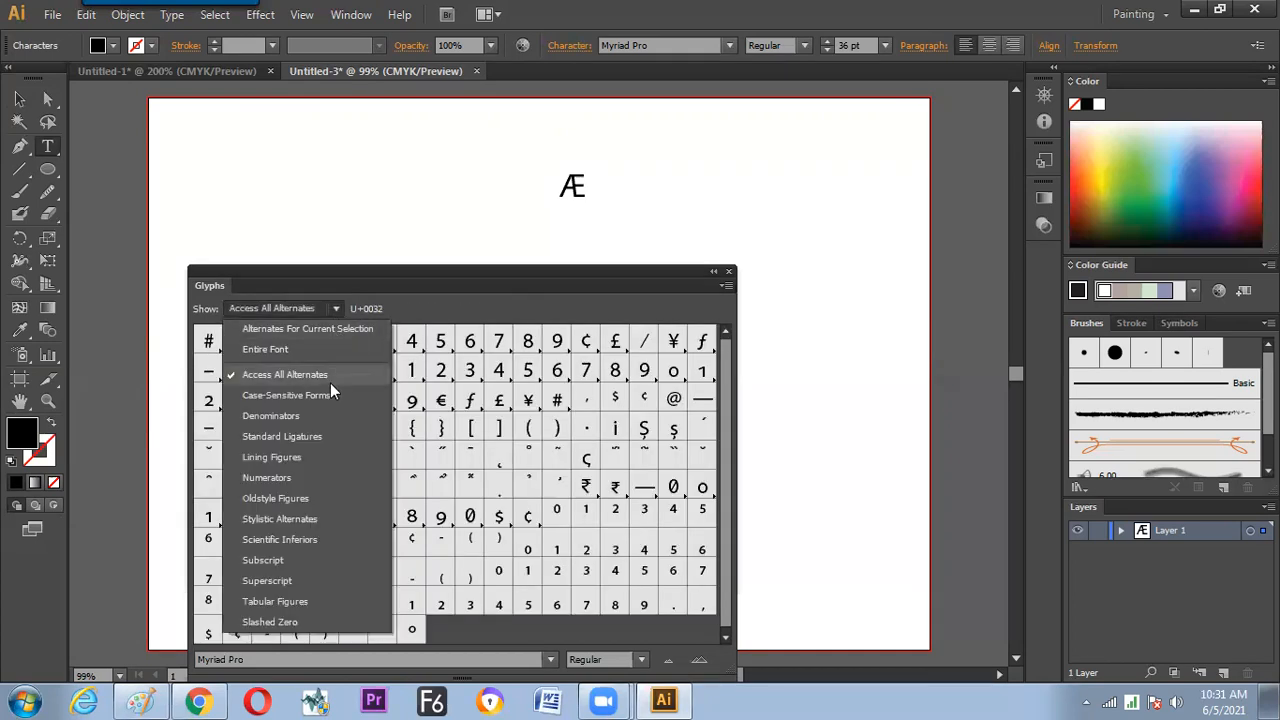
pyautogui.click(263, 581)
pyautogui.click(331, 306)
pyautogui.click(283, 442)
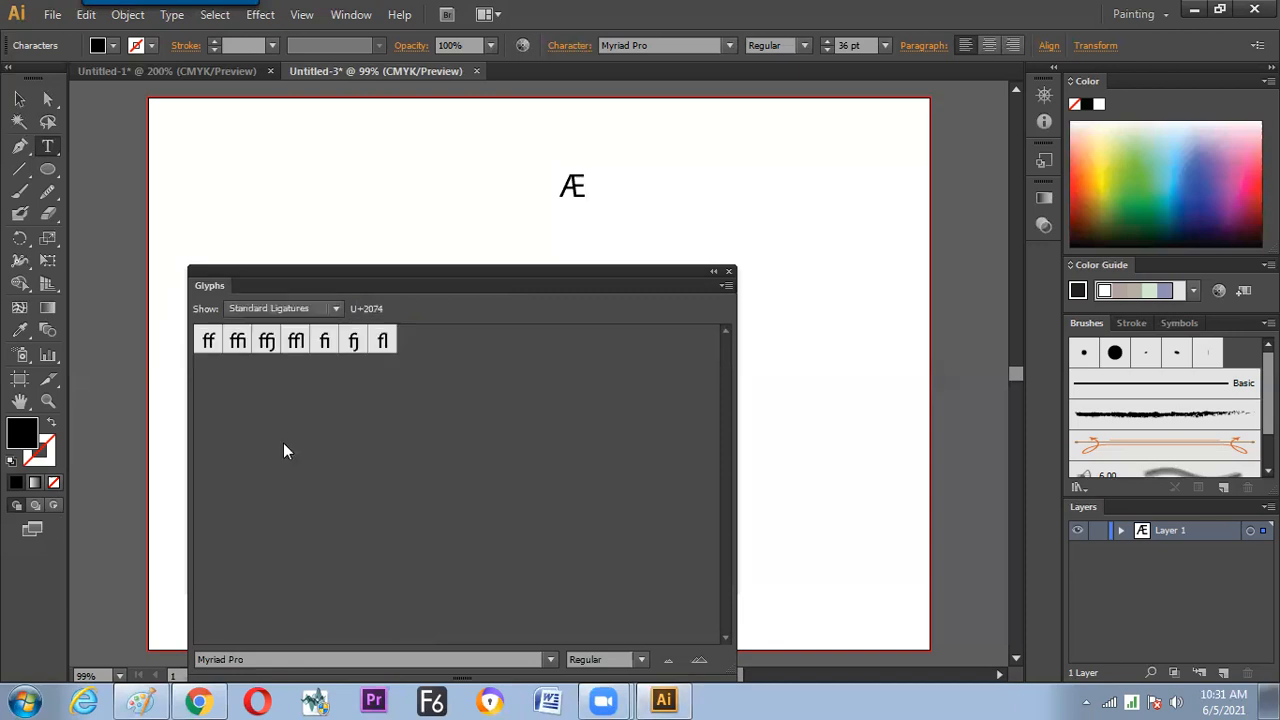
pyautogui.click(334, 310)
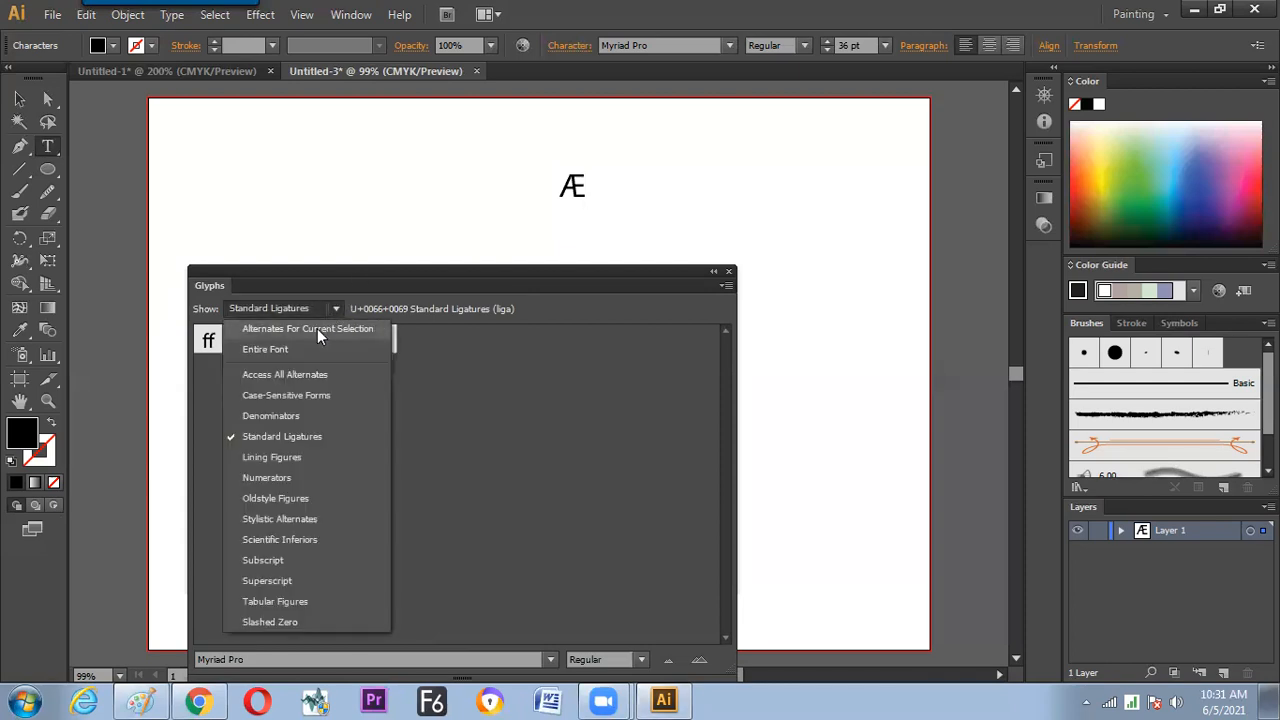
pyautogui.click(313, 326)
pyautogui.click(319, 306)
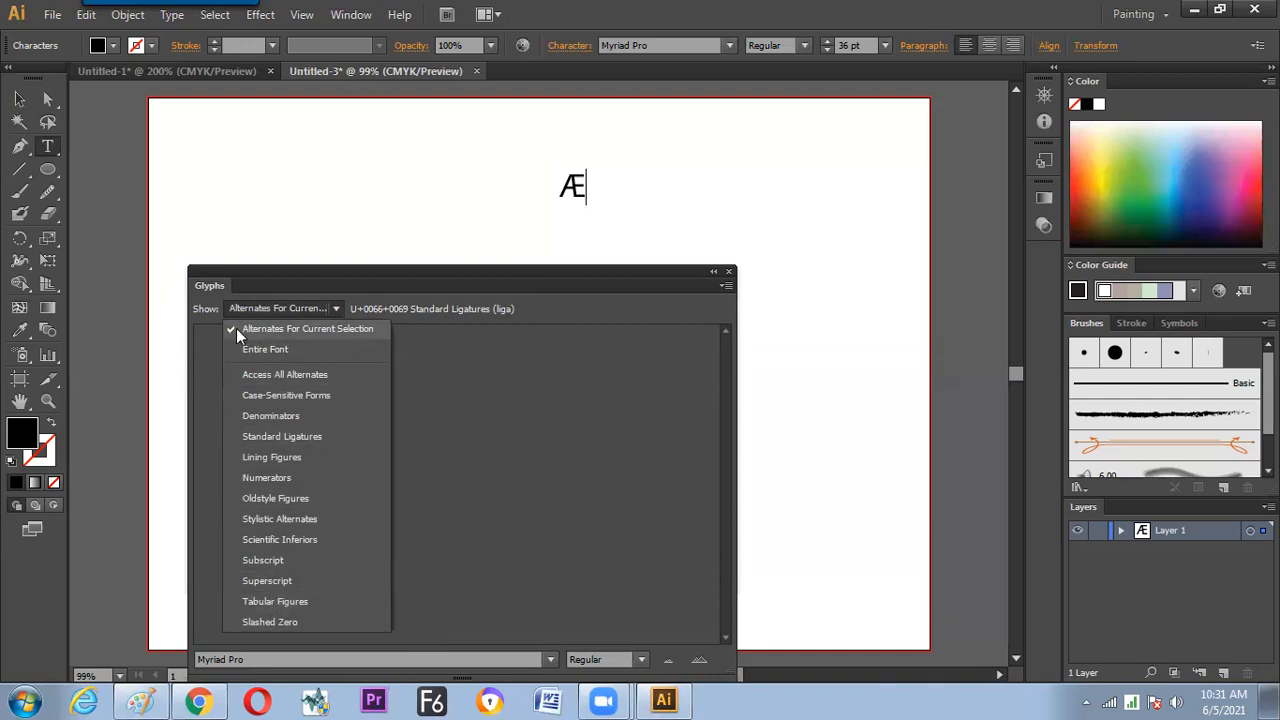
pyautogui.click(288, 349)
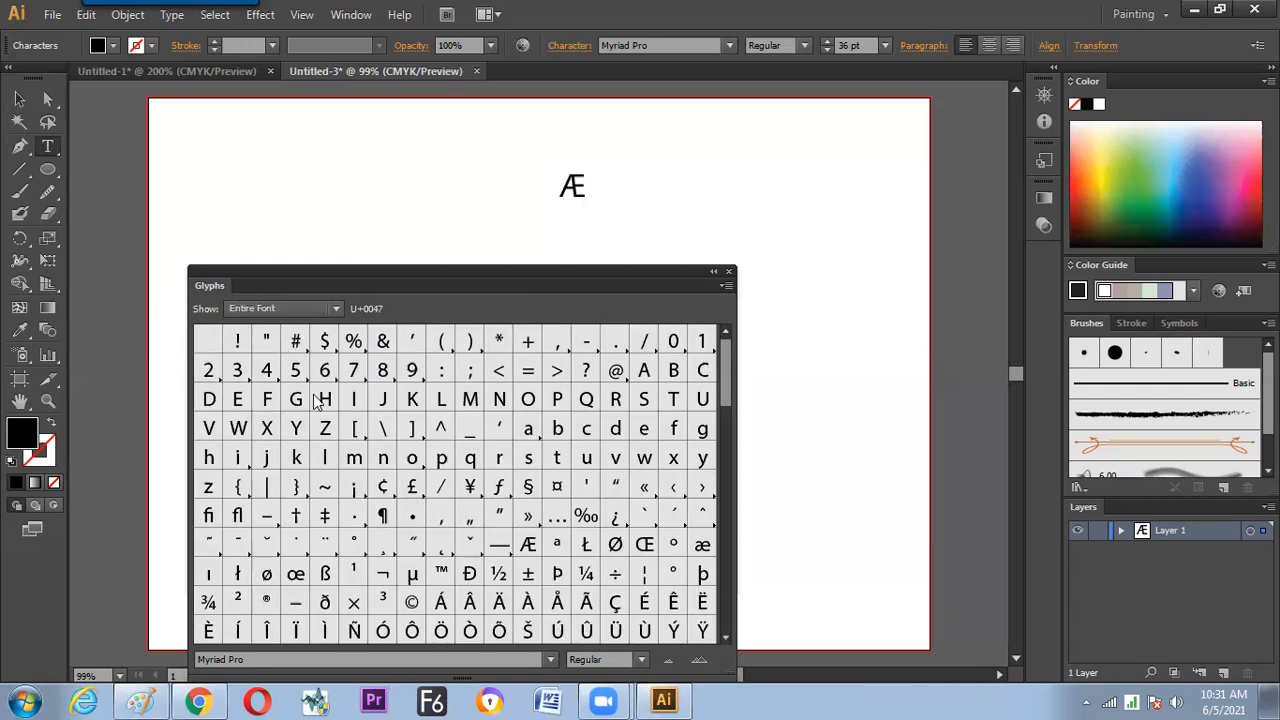
# Switch the glyph font to Wingdings 2 for the text that follows "Æ"
pyautogui.moveTo(421, 258); pyautogui.dragTo(356, 213)
pyautogui.click(452, 596)
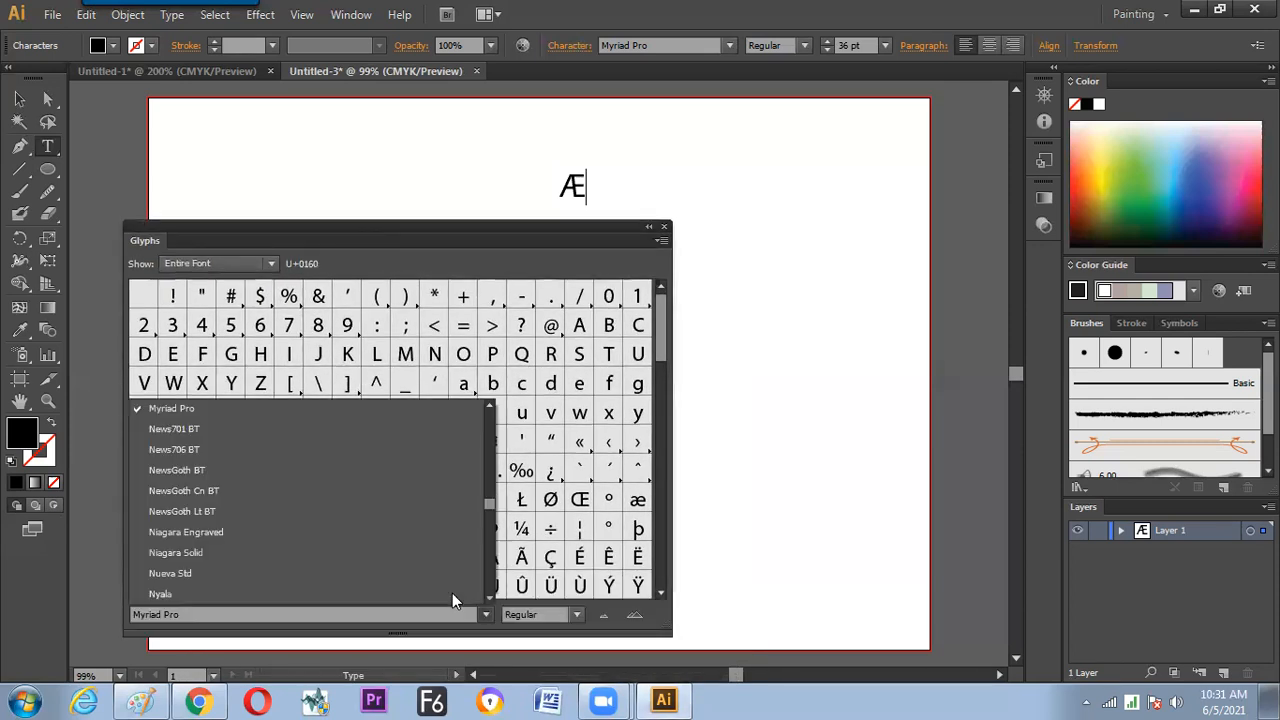
pyautogui.moveTo(489, 503); pyautogui.dragTo(482, 531)
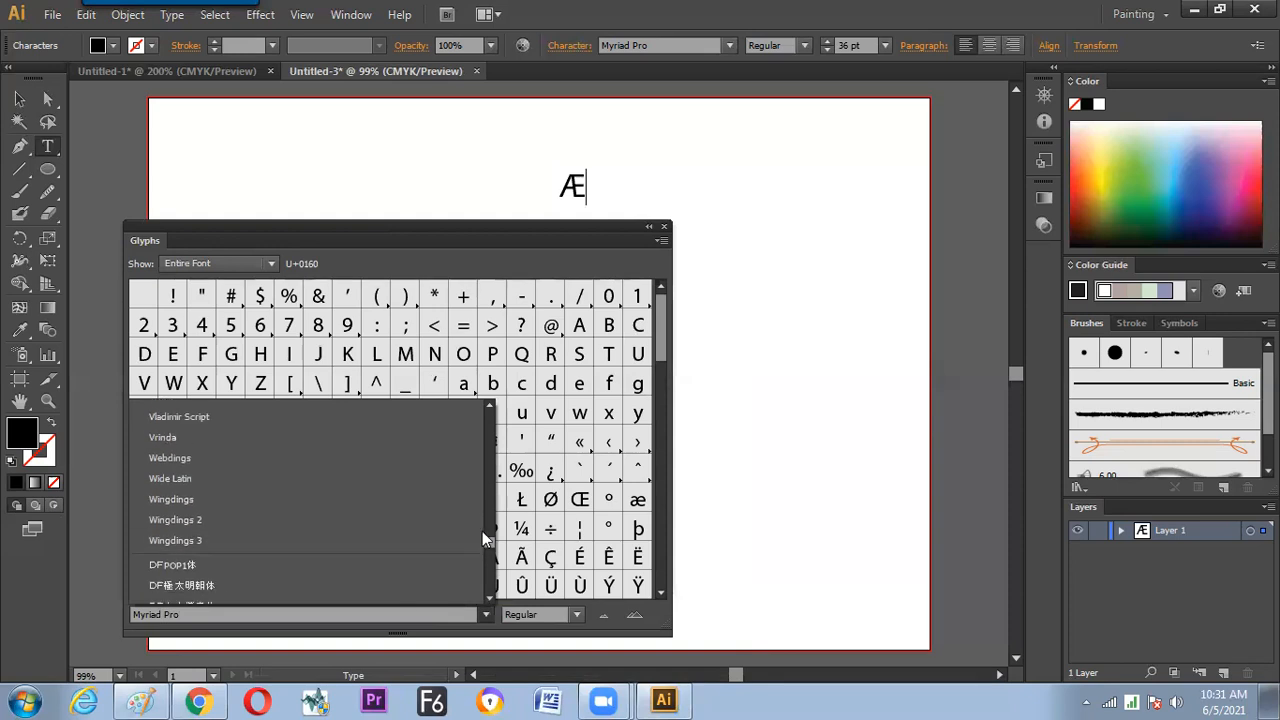
pyautogui.click(244, 519)
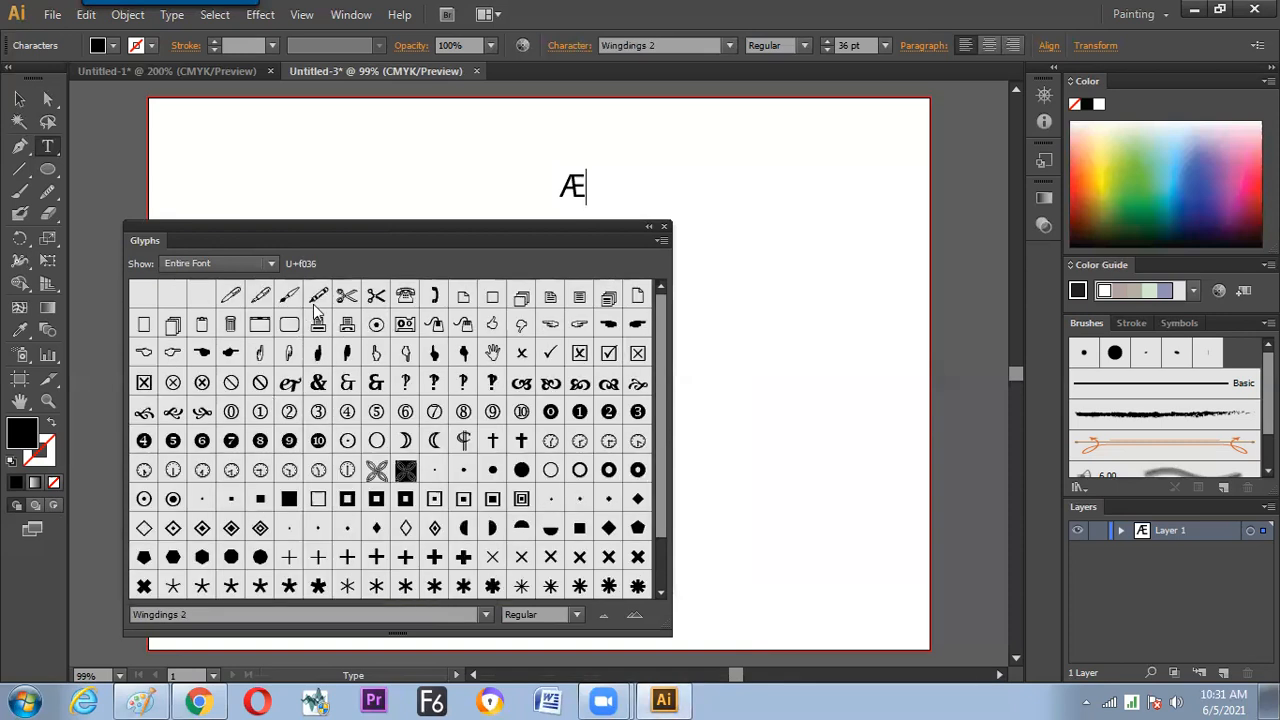
# Insert the telephone, cassette tape and printer glyphs after the "Æ"
pyautogui.doubleClick(405, 296)
pyautogui.doubleClick(405, 324)
pyautogui.doubleClick(318, 324)
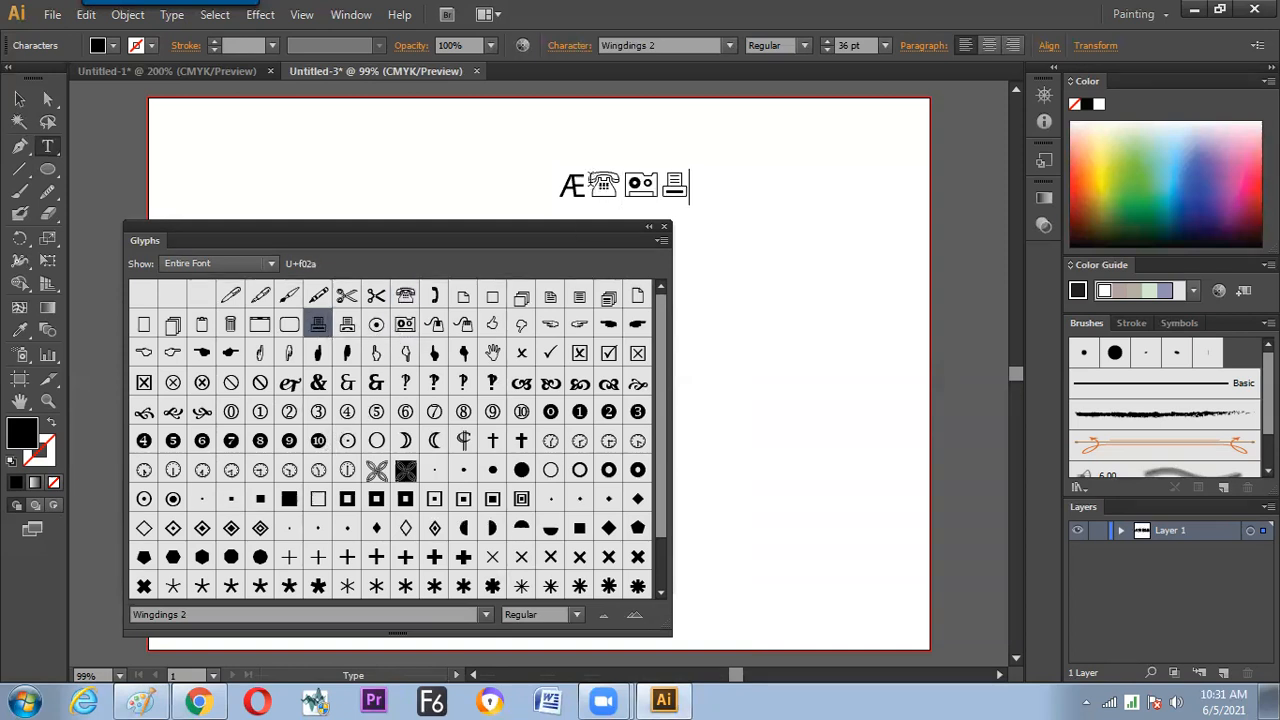
# Delete the "Æ" before the telephone symbol and switch the font at the insertion point to Wingdings
pyautogui.moveTo(584, 185); pyautogui.dragTo(489, 179)
pyautogui.press('BackSpace')
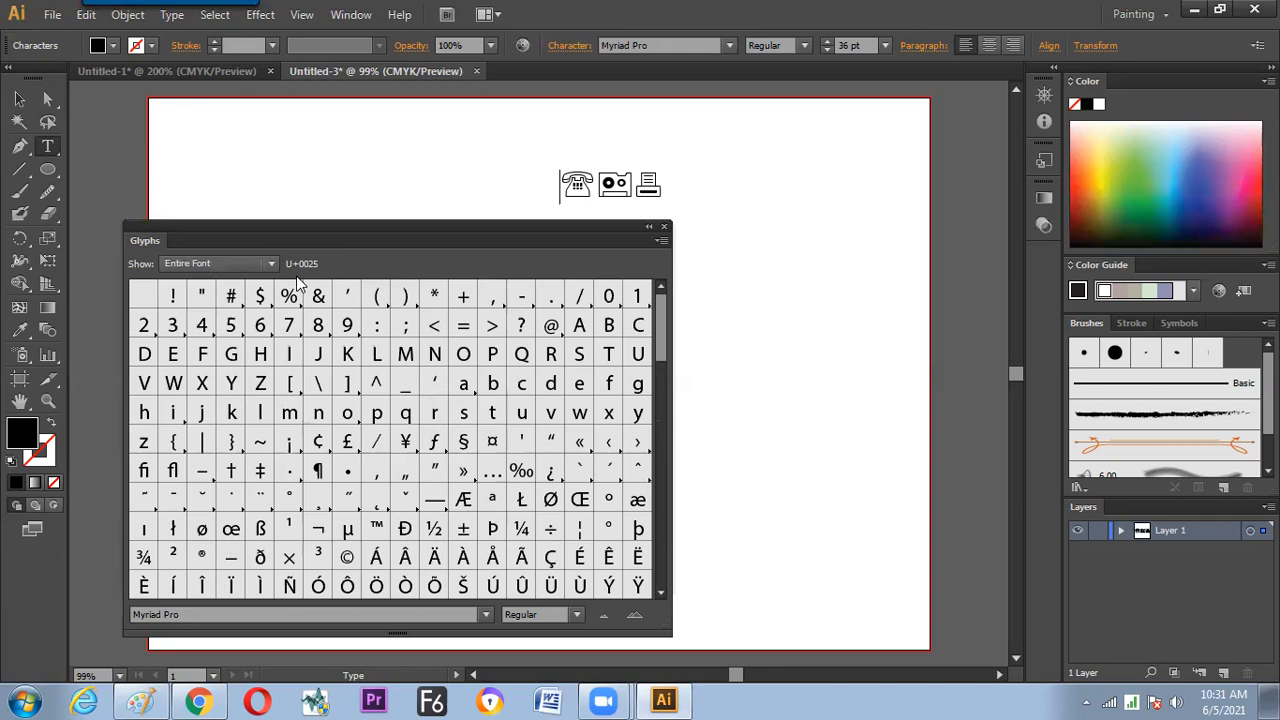
pyautogui.click(455, 614)
pyautogui.moveTo(489, 504); pyautogui.dragTo(487, 540)
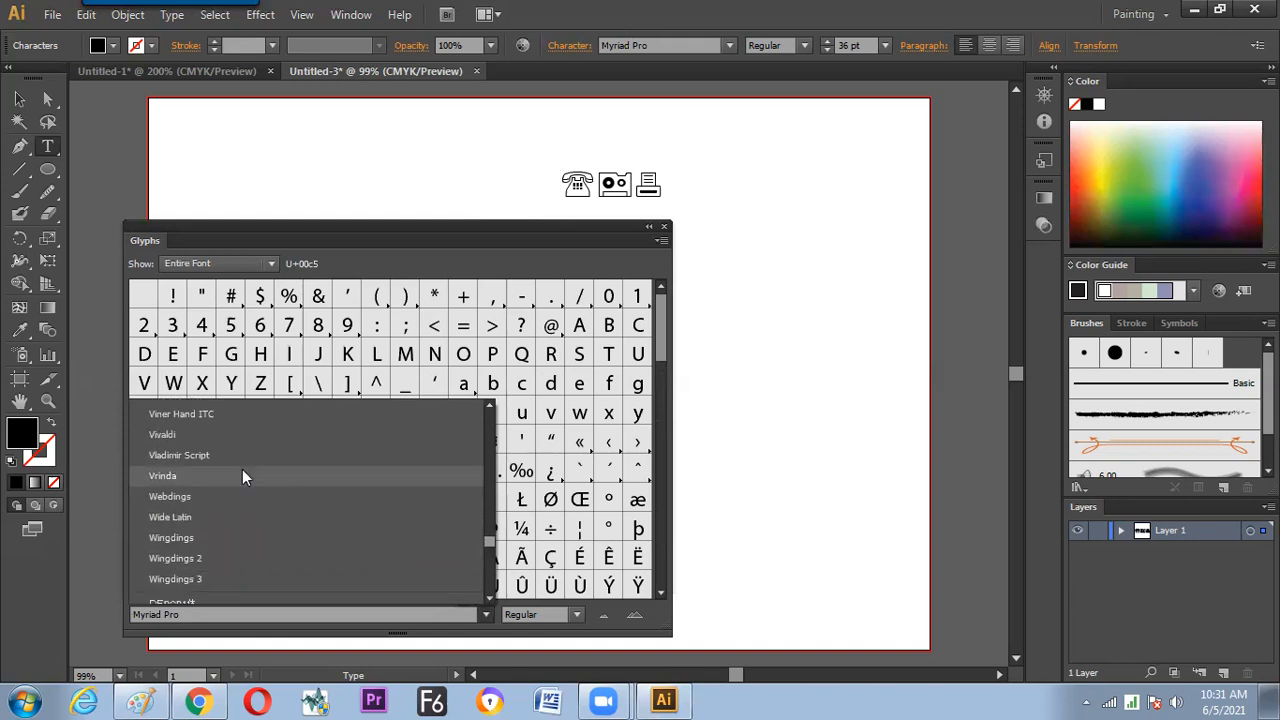
pyautogui.click(193, 540)
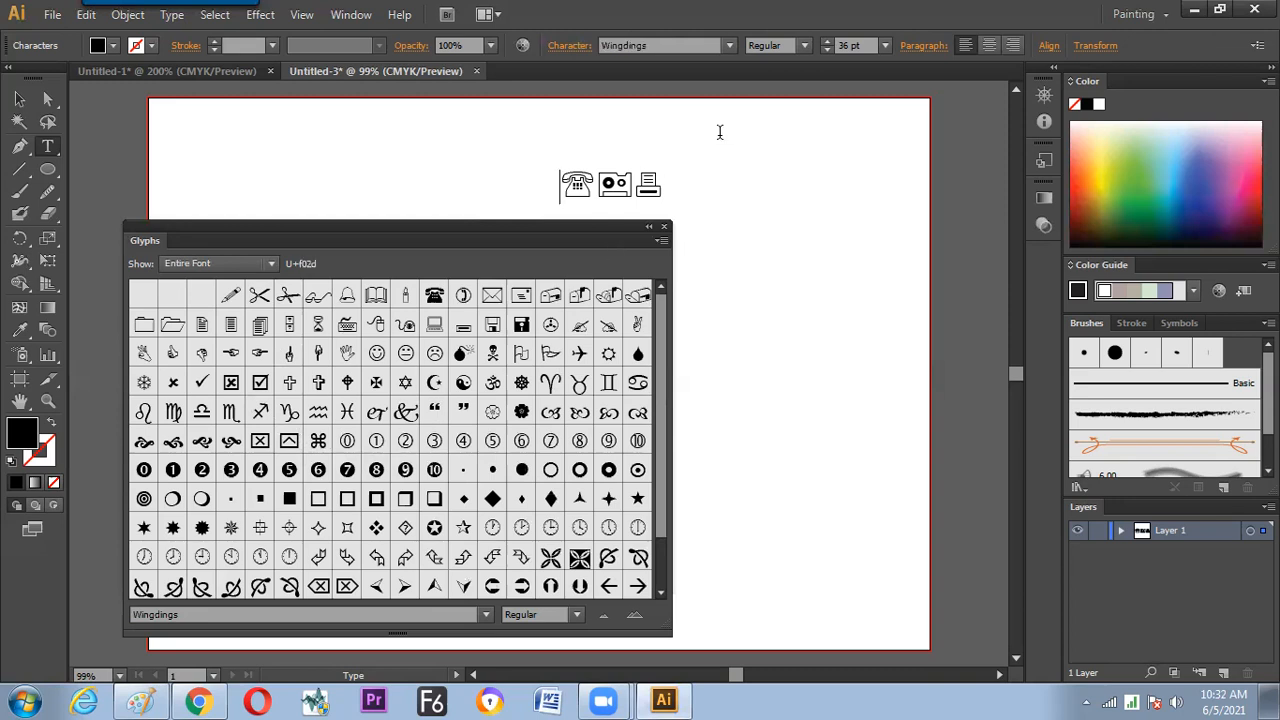
pyautogui.click(729, 46)
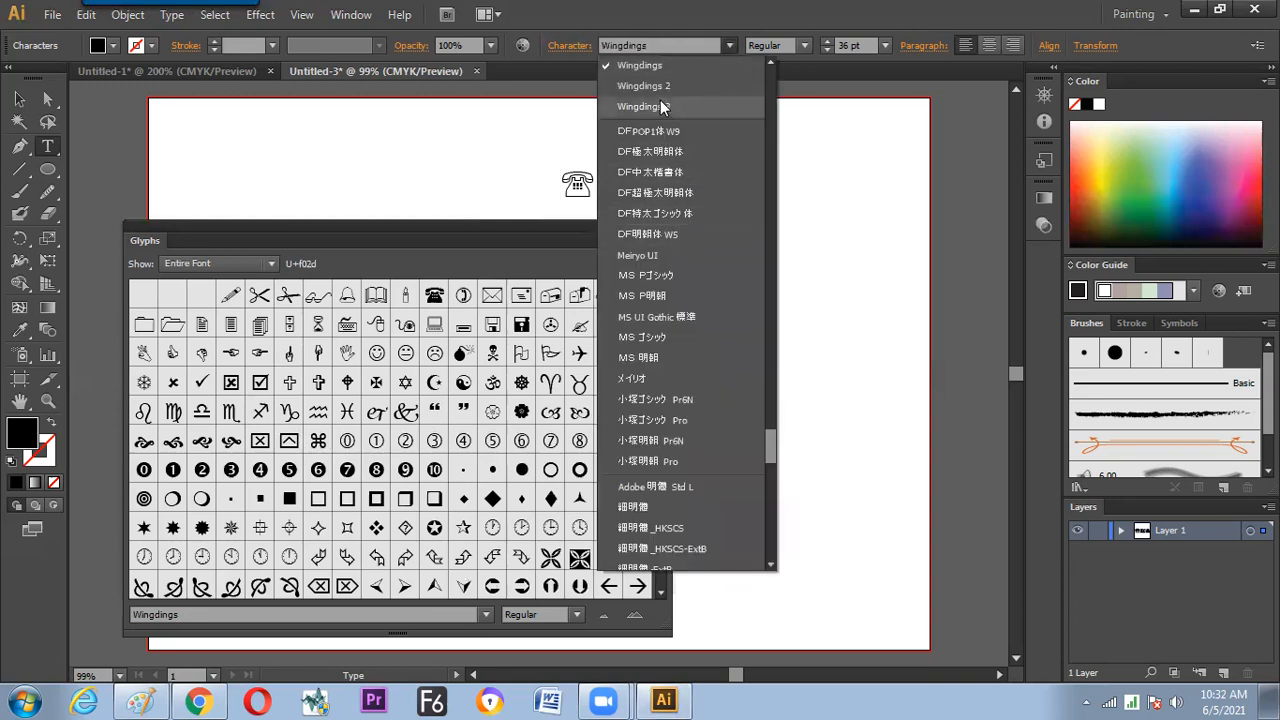
pyautogui.click(512, 232)
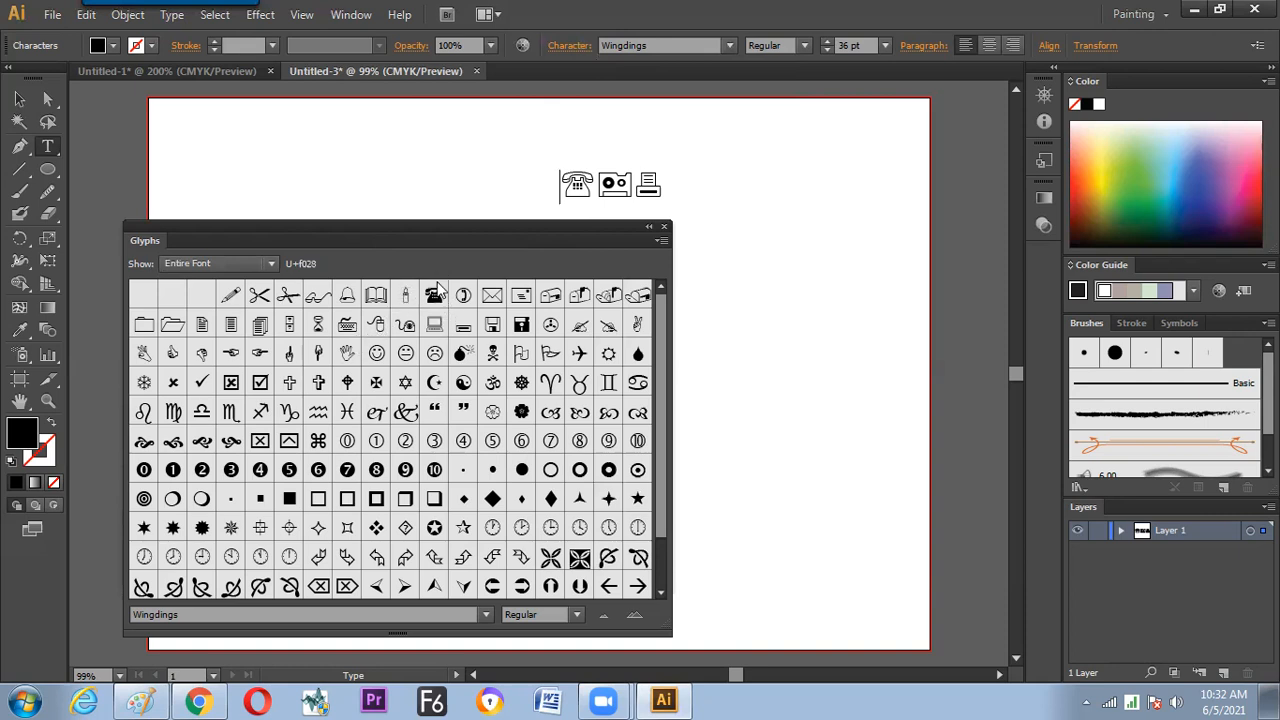
# Switch to Paint, handwrite the note "Glymps" with a frame around it, and return to Illustrator
pyautogui.click(141, 700)
pyautogui.moveTo(117, 407)
pyautogui.mouseDown()
pyautogui.moveTo(122, 438)
pyautogui.moveTo(192, 424)
pyautogui.mouseUp()
pyautogui.moveTo(92, 470)
pyautogui.mouseDown()
pyautogui.moveTo(205, 384)
pyautogui.moveTo(72, 412)
pyautogui.moveTo(86, 487)
pyautogui.mouseUp()
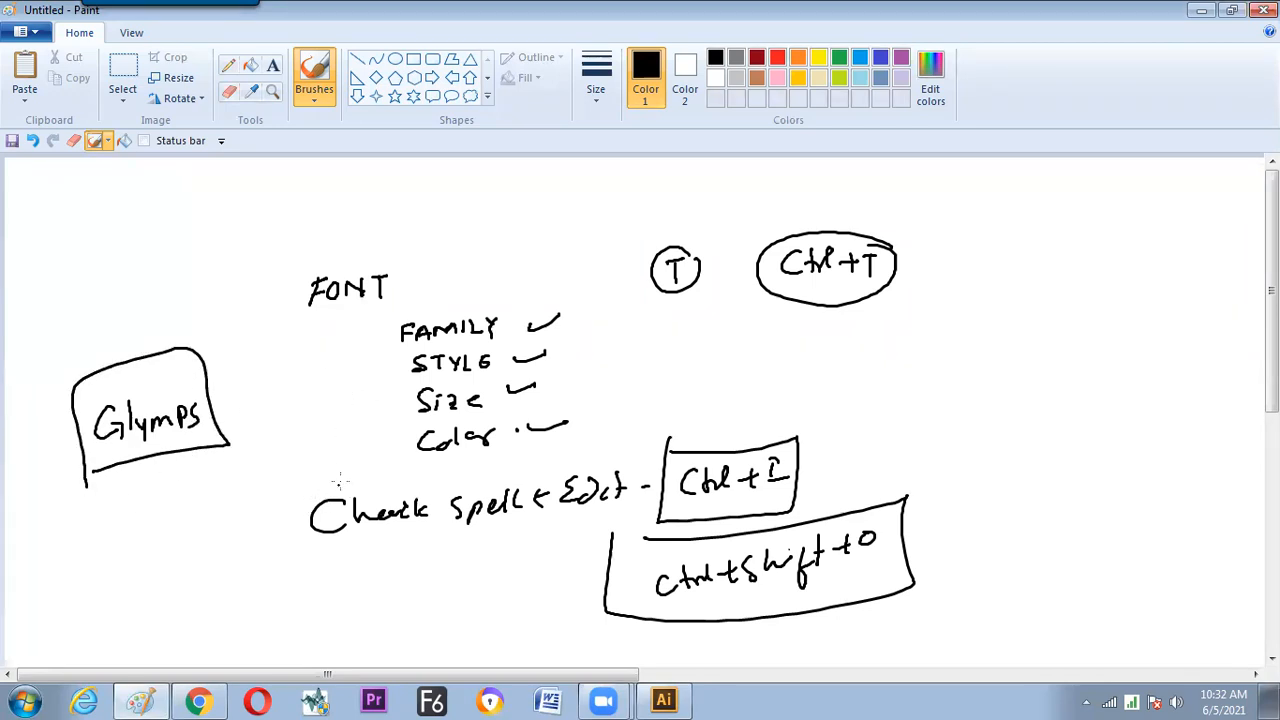
pyautogui.hotkey('alt', 'Tab')
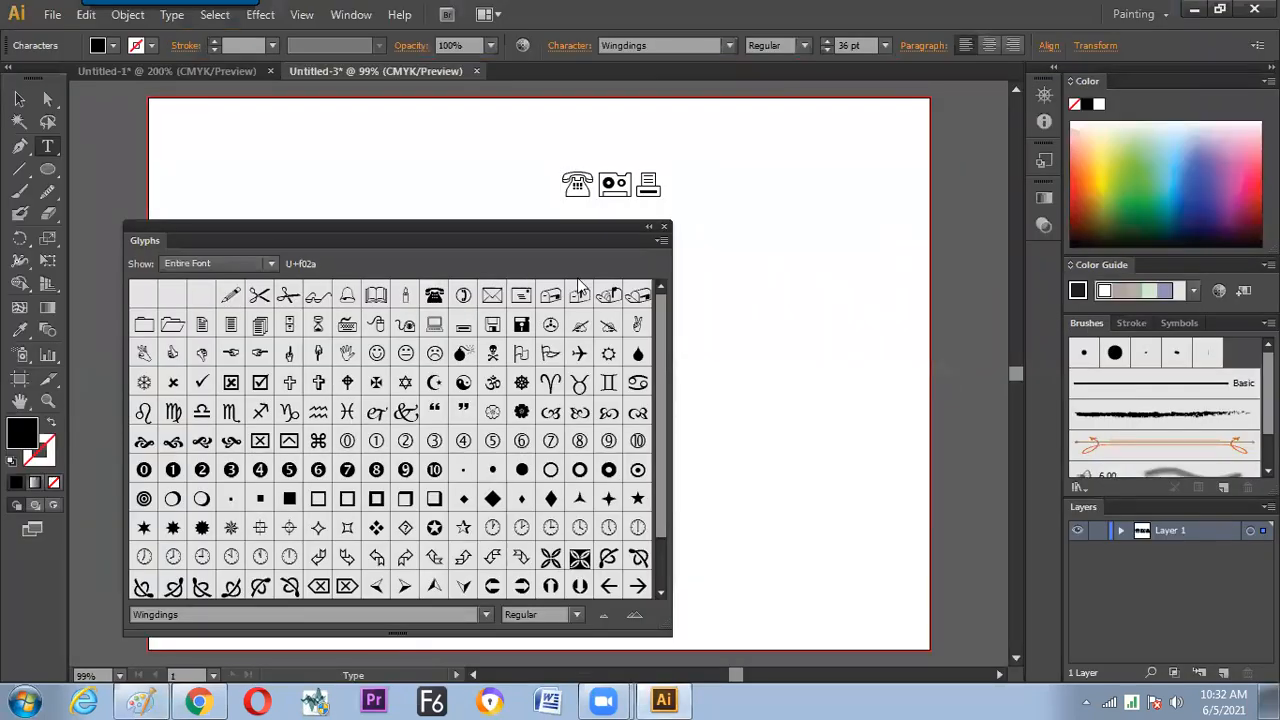
# Close the Glyphs panel, scale the three-symbol text up to about 198 pt and position it across the artboard's upper half
pyautogui.click(664, 227)
pyautogui.click(19, 98)
pyautogui.moveTo(586, 194); pyautogui.dragTo(478, 234)
pyautogui.moveTo(554, 249); pyautogui.dragTo(788, 323)
pyautogui.moveTo(527, 211); pyautogui.dragTo(579, 276)
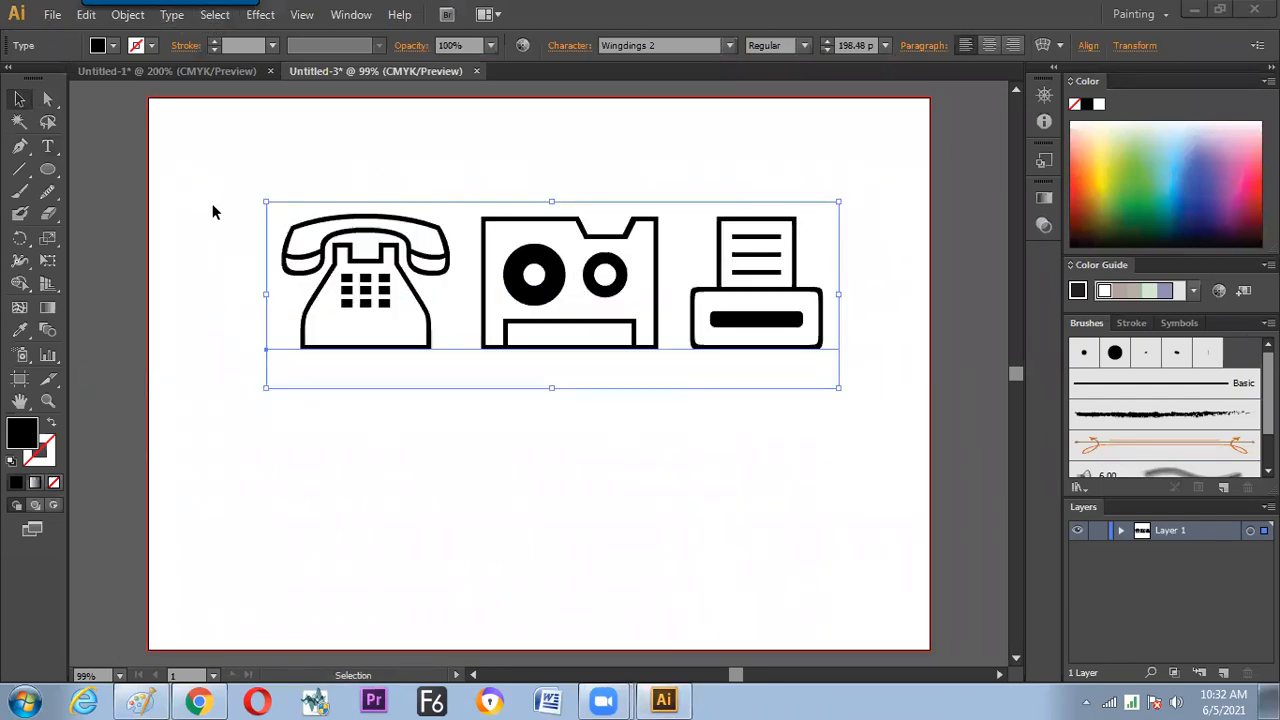
# Convert the enlarged symbol text to outlines and deselect it
pyautogui.click(172, 18)
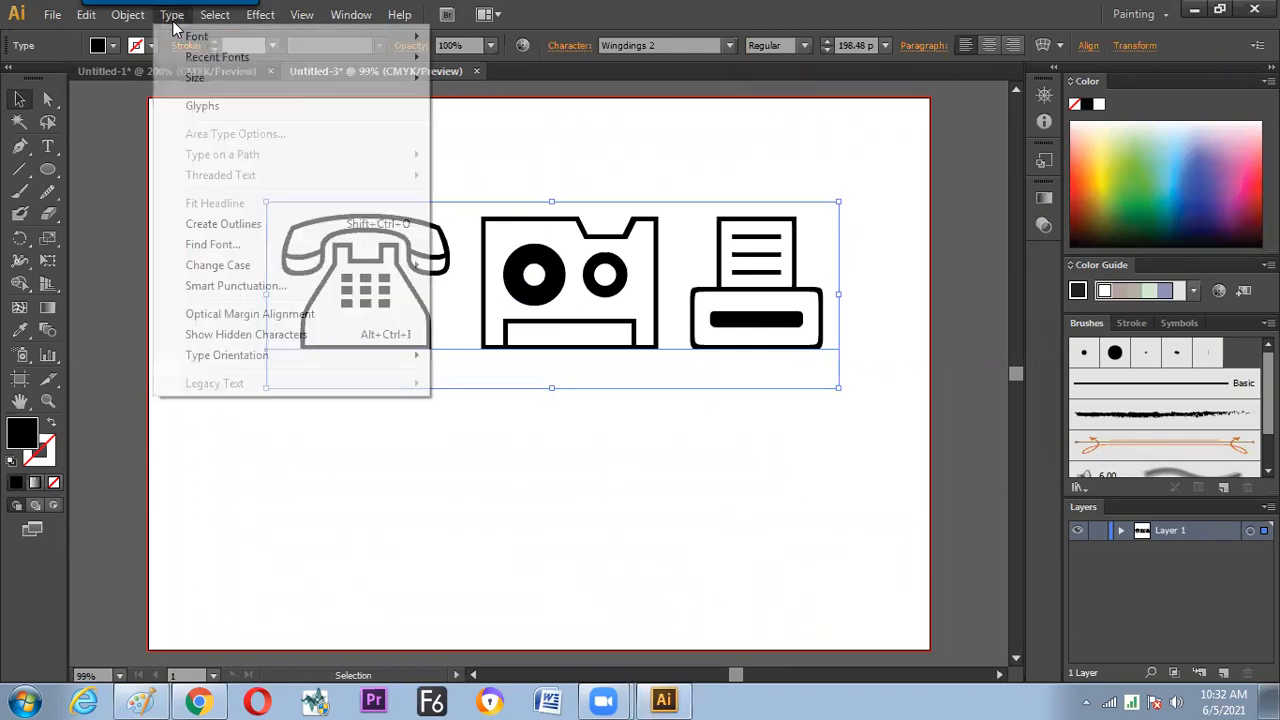
pyautogui.click(210, 225)
pyautogui.click(206, 241)
# Delete the cassette tape and printer shapes, keeping only the telephone
pyautogui.press('a')
pyautogui.moveTo(474, 194); pyautogui.dragTo(838, 398)
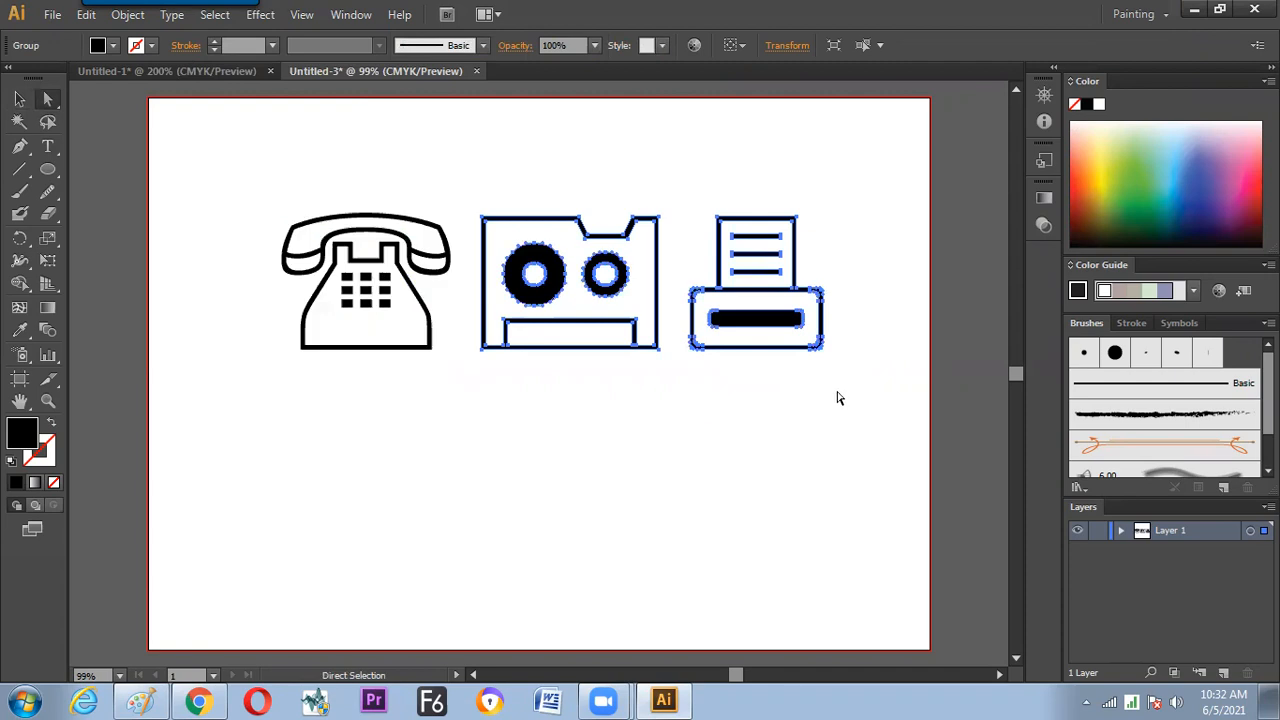
pyautogui.press('Delete')
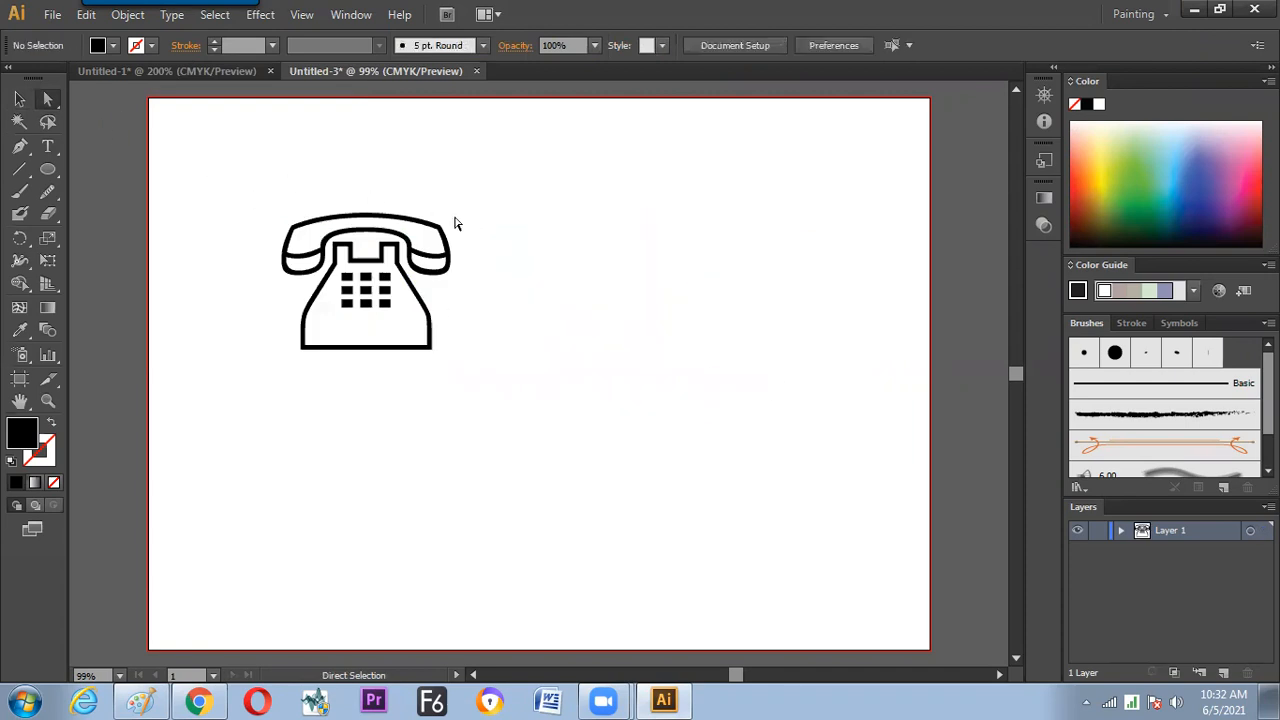
# Try to rotate the directly selected anchor points at the right end of the telephone handset
pyautogui.hotkey('ctrl', '1')
pyautogui.moveTo(458, 205); pyautogui.dragTo(402, 288)
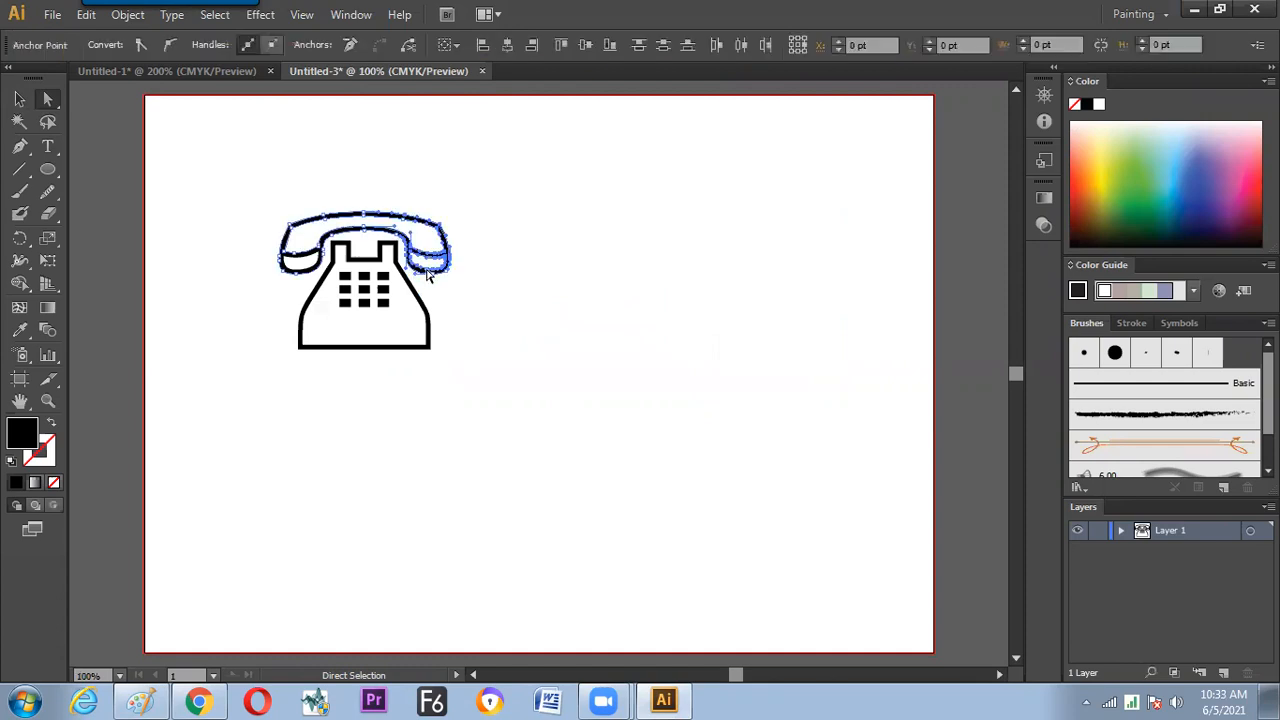
pyautogui.press('r')
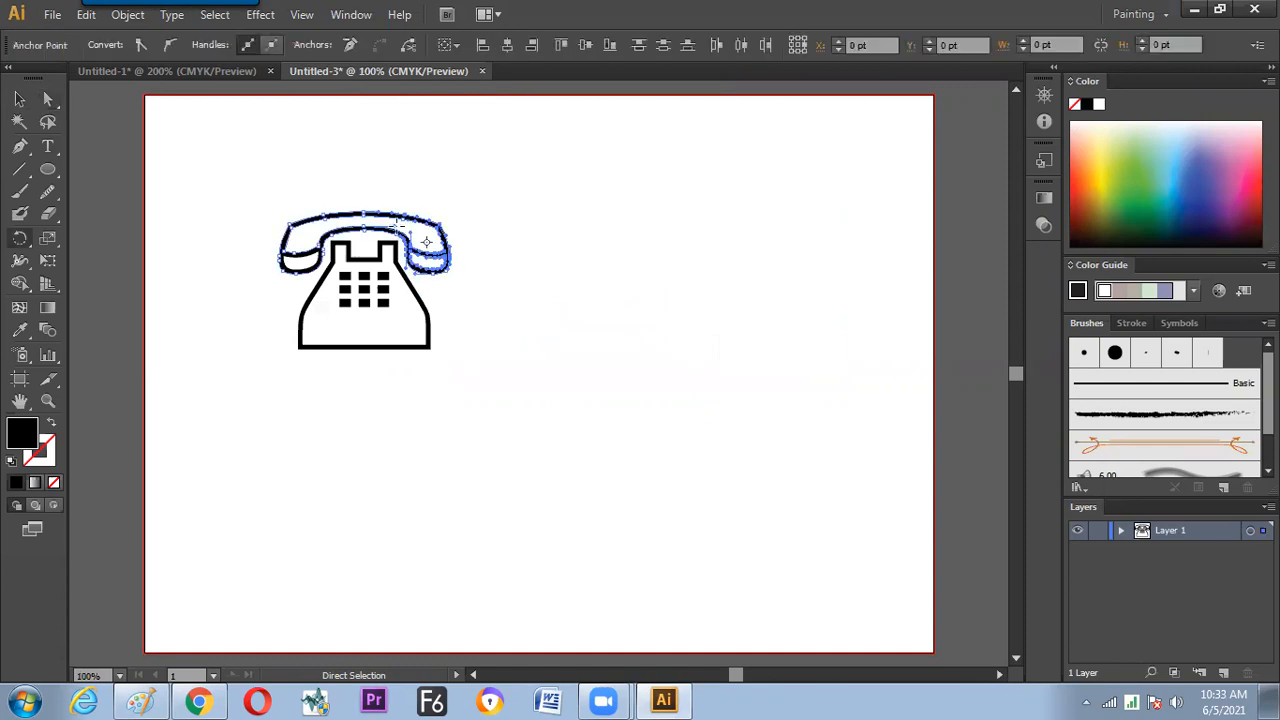
pyautogui.moveTo(398, 226); pyautogui.dragTo(461, 230)
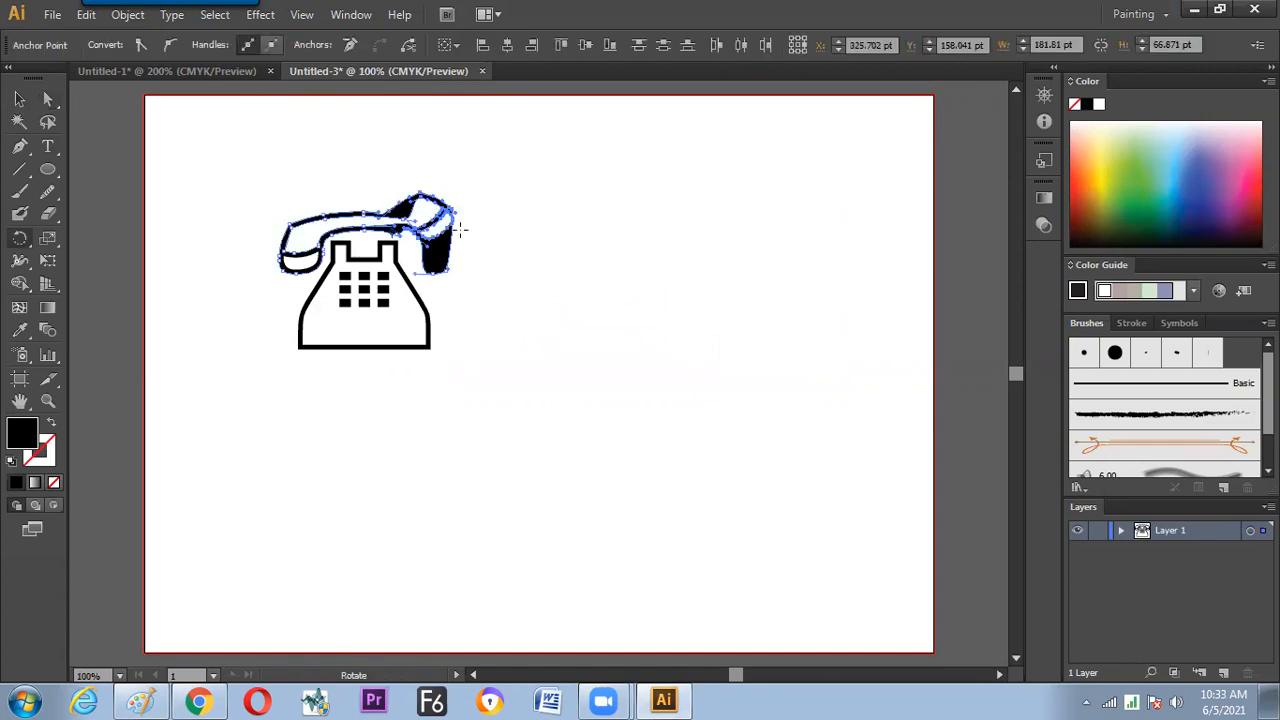
pyautogui.hotkey('ctrl', 'z')
pyautogui.press('v')
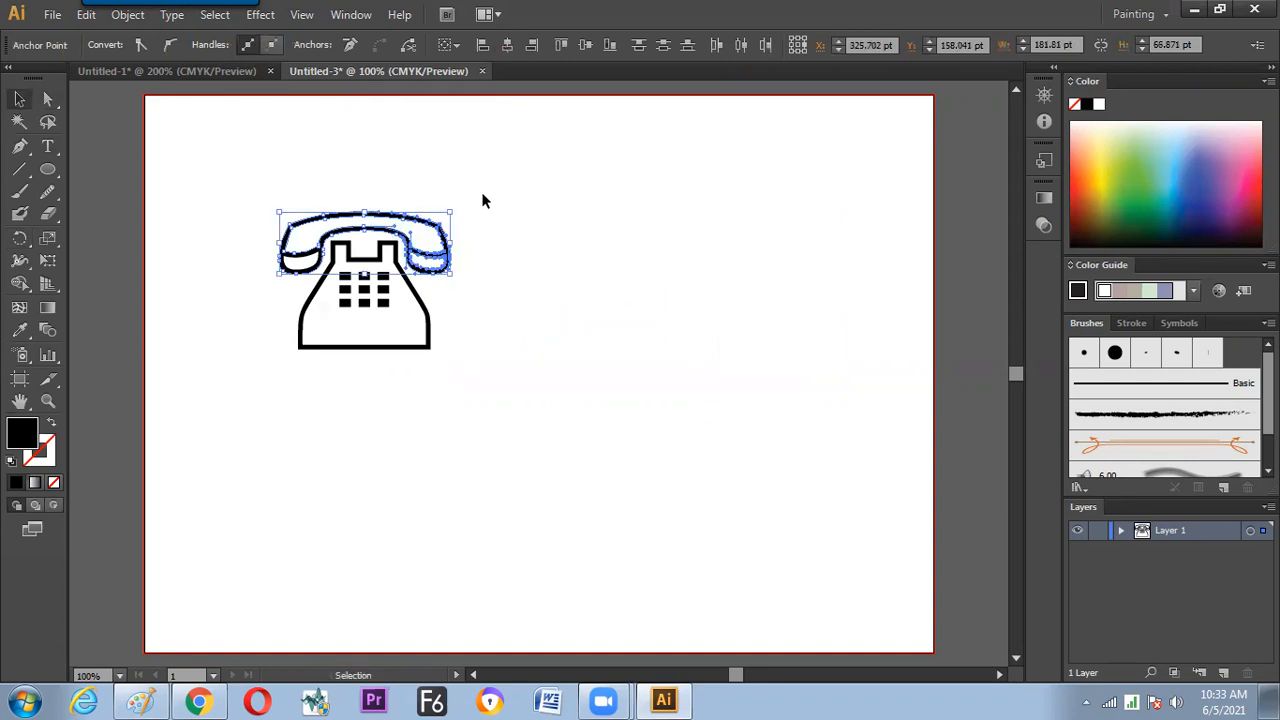
# Reselect the handset's right-end anchor points at higher magnification and try rotating them again
pyautogui.hotkey('ctrl', '=')
pyautogui.hotkey('ctrl', '=')
pyautogui.moveTo(380, 254); pyautogui.dragTo(505, 425)
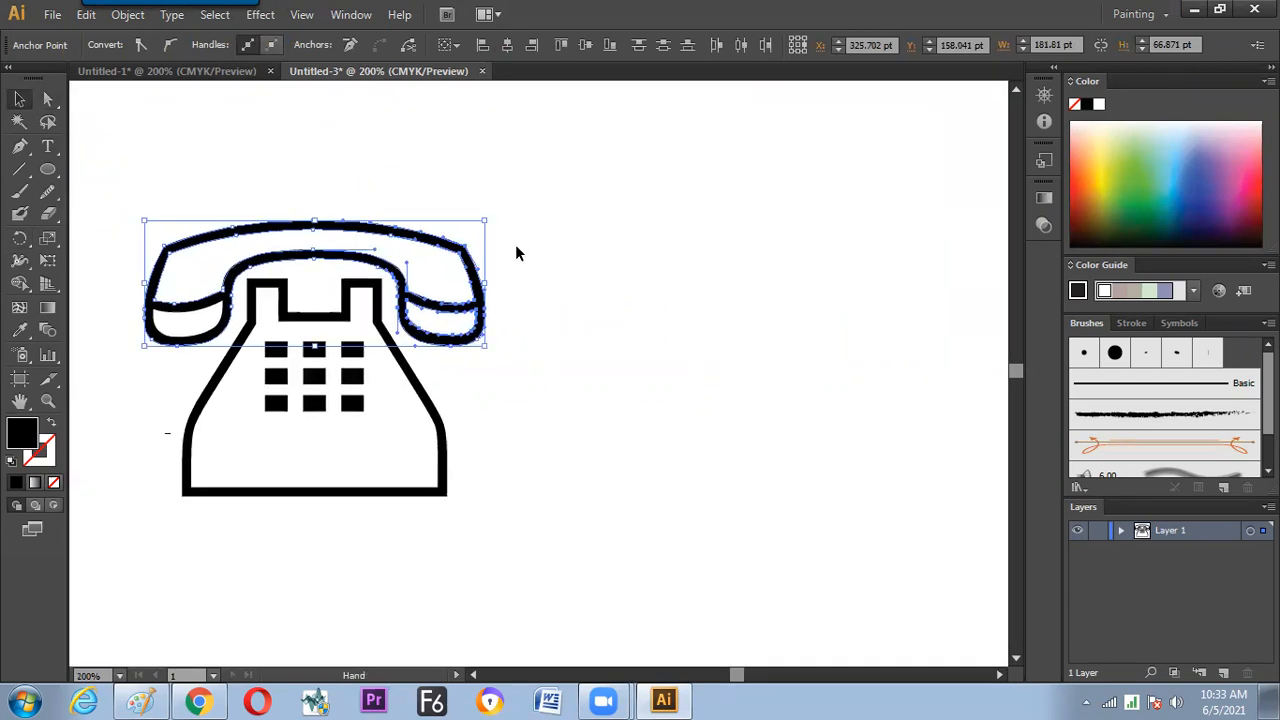
pyautogui.press('a')
pyautogui.moveTo(536, 212); pyautogui.dragTo(396, 351)
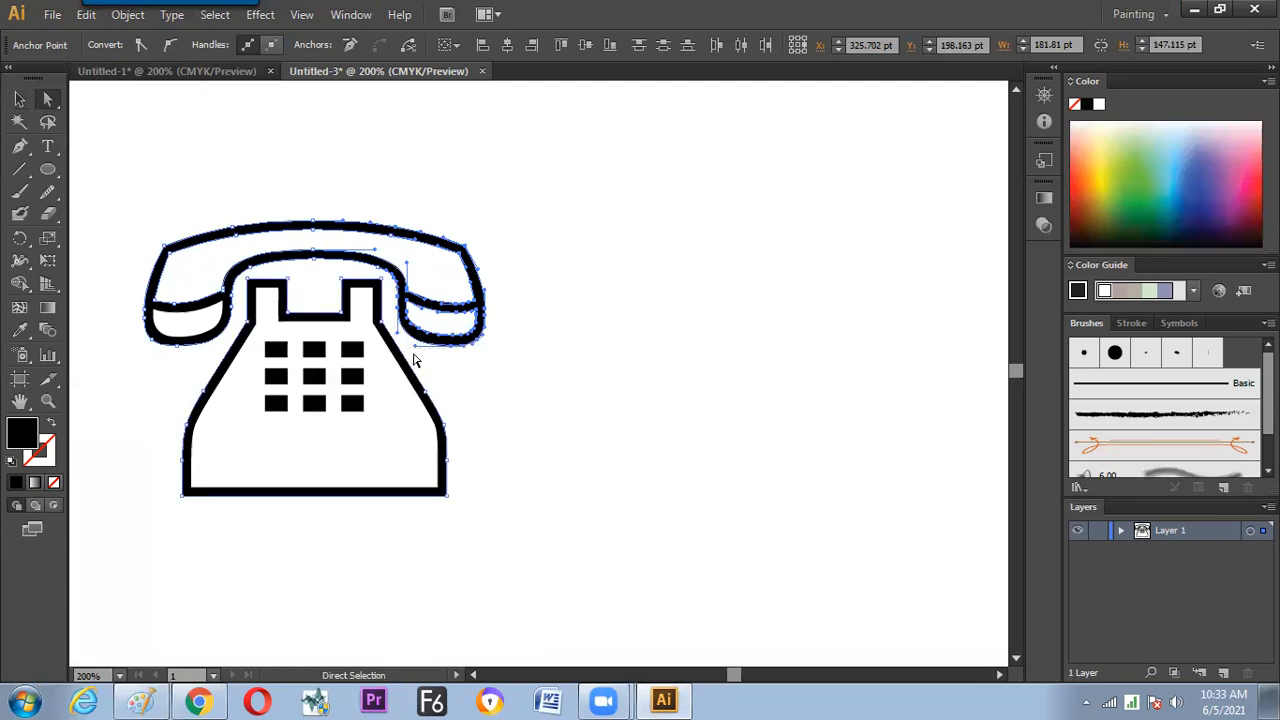
pyautogui.press('r')
pyautogui.moveTo(434, 271); pyautogui.dragTo(449, 252)
pyautogui.hotkey('ctrl', 'z')
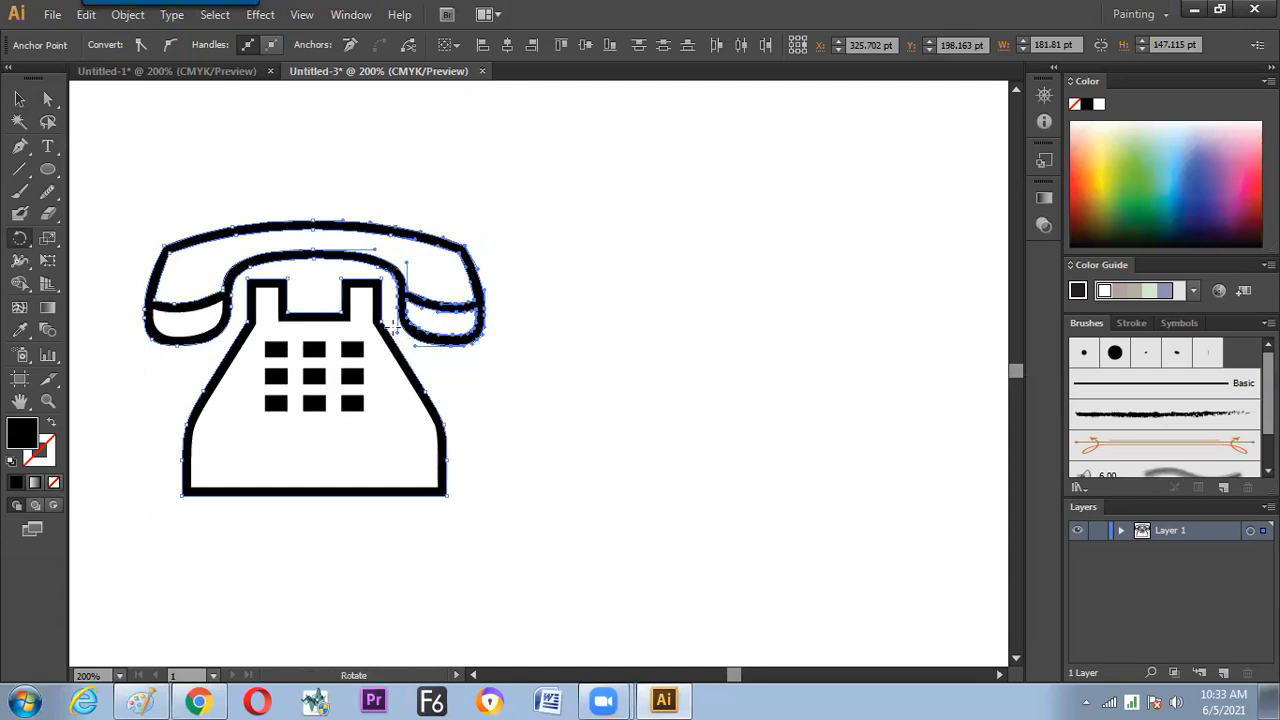
pyautogui.moveTo(535, 232); pyautogui.dragTo(506, 277)
pyautogui.hotkey('ctrl', 'z')
pyautogui.press('v')
# Lasso only the anchor points of the handset's right end and rotate them counterclockwise so that end tilts upward
pyautogui.hotkey('ctrl', '+')
pyautogui.hotkey('ctrl', '+')
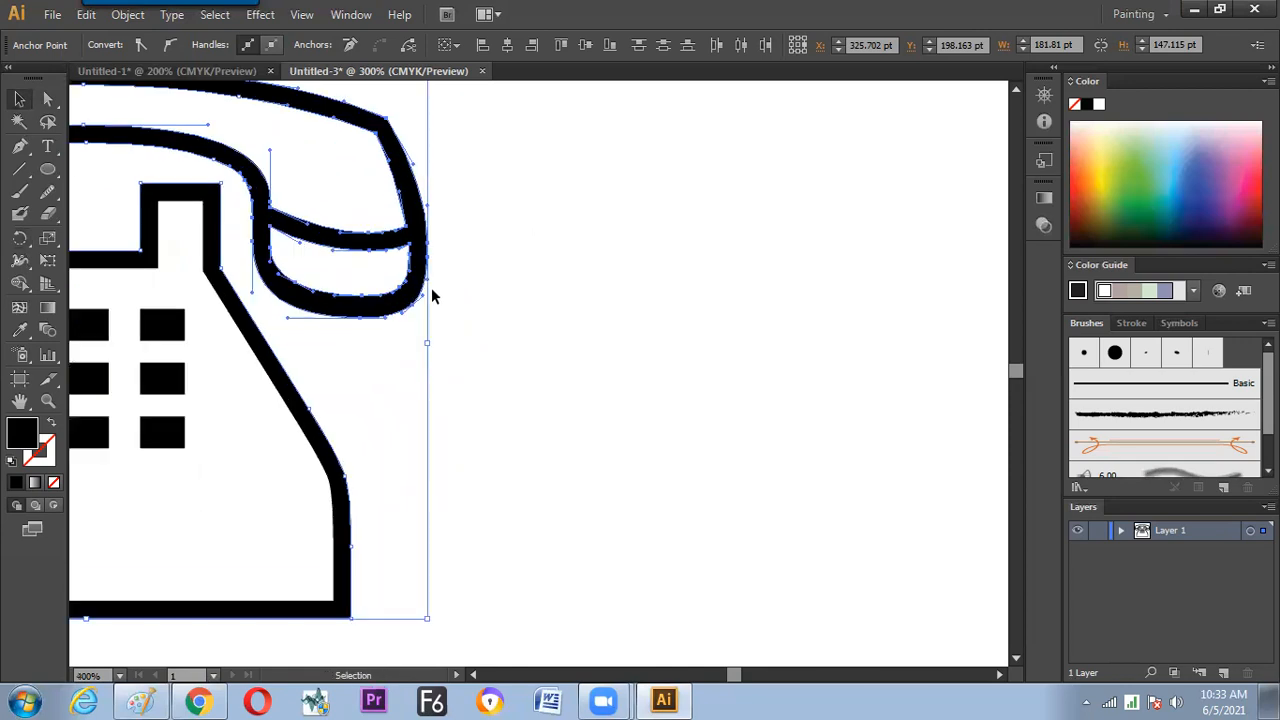
pyautogui.moveTo(423, 319); pyautogui.dragTo(486, 397)
pyautogui.click(305, 335)
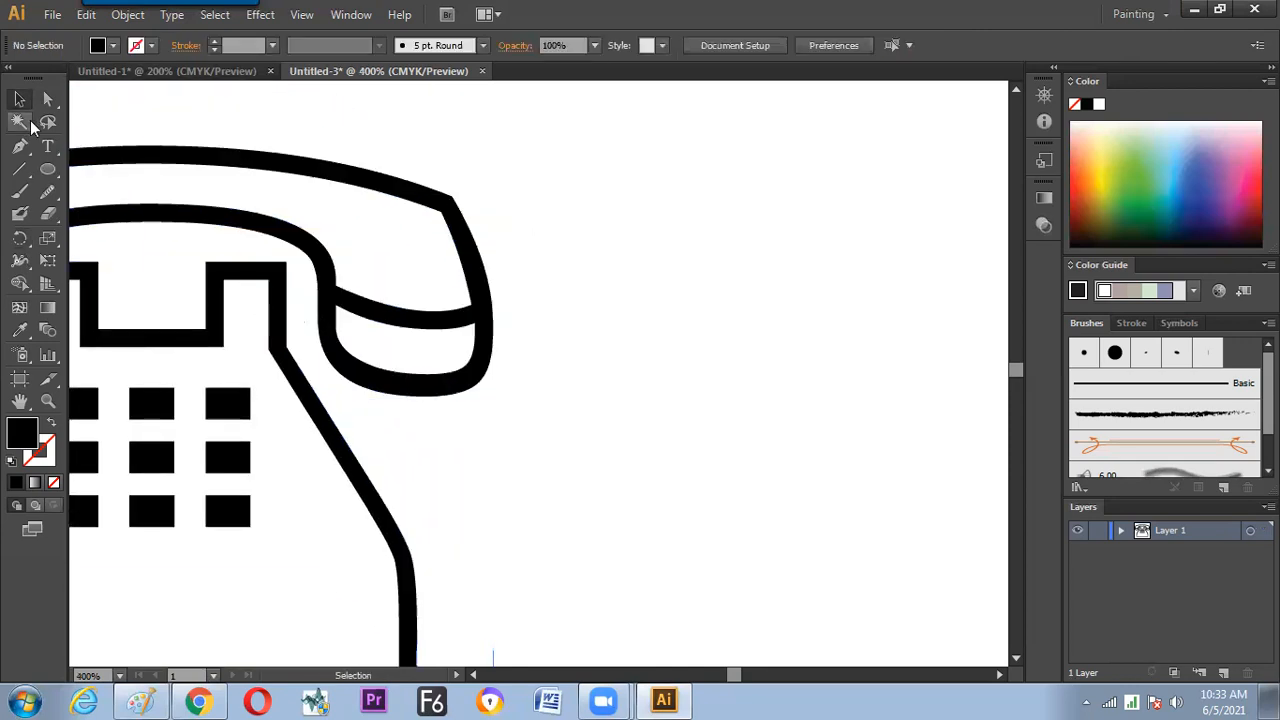
pyautogui.click(47, 121)
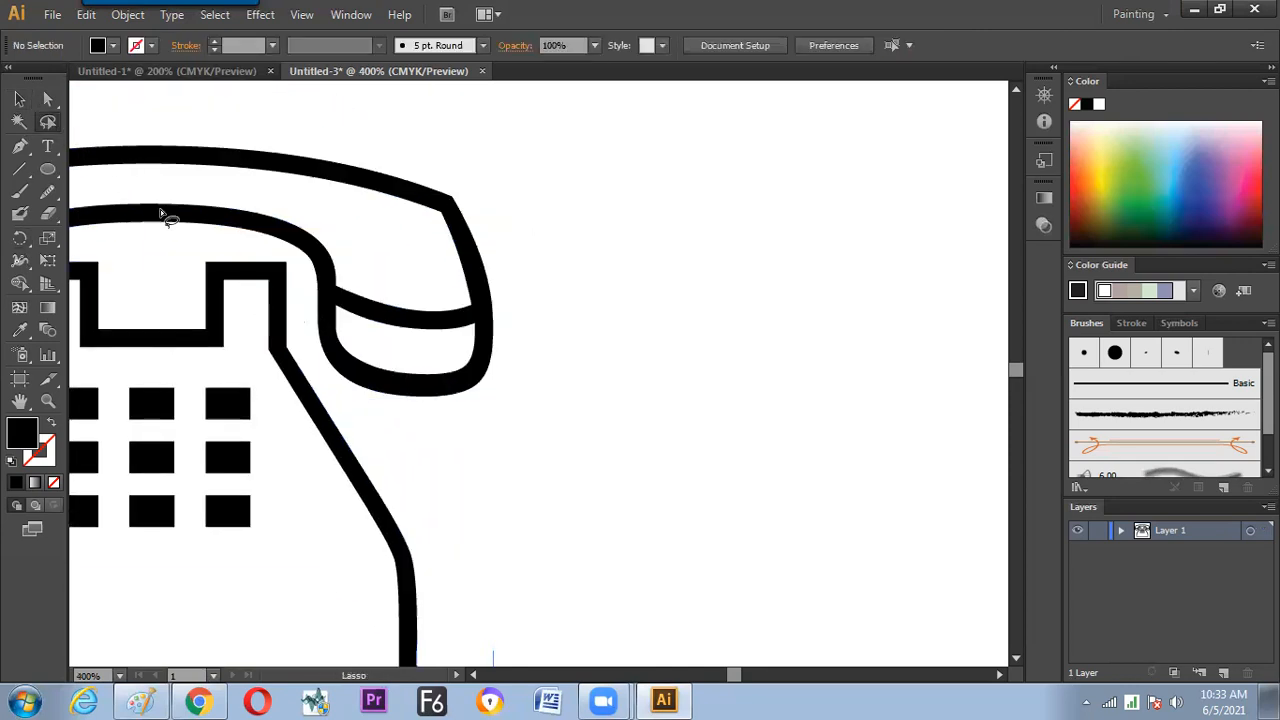
pyautogui.moveTo(304, 310)
pyautogui.mouseDown()
pyautogui.moveTo(317, 375)
pyautogui.moveTo(364, 410)
pyautogui.moveTo(505, 432)
pyautogui.moveTo(612, 256)
pyautogui.moveTo(462, 134)
pyautogui.moveTo(372, 150)
pyautogui.moveTo(305, 266)
pyautogui.moveTo(306, 322)
pyautogui.mouseUp()
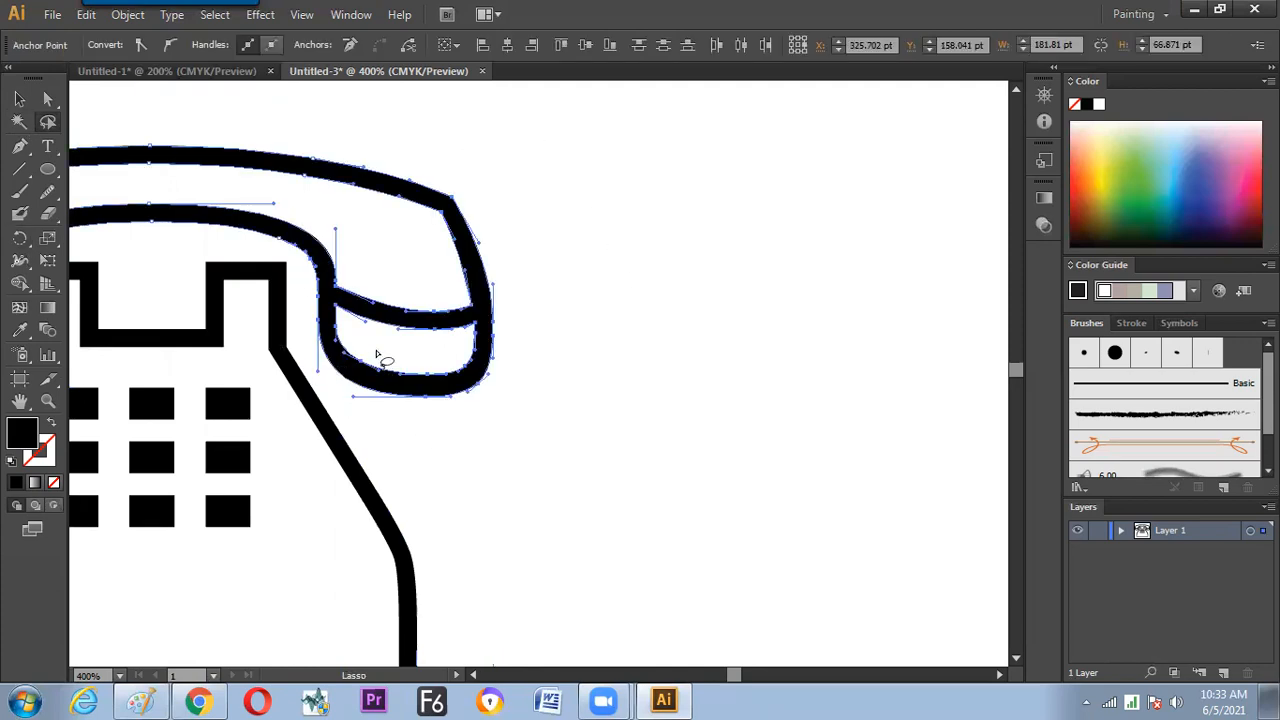
pyautogui.press('r')
pyautogui.moveTo(463, 293); pyautogui.dragTo(460, 195)
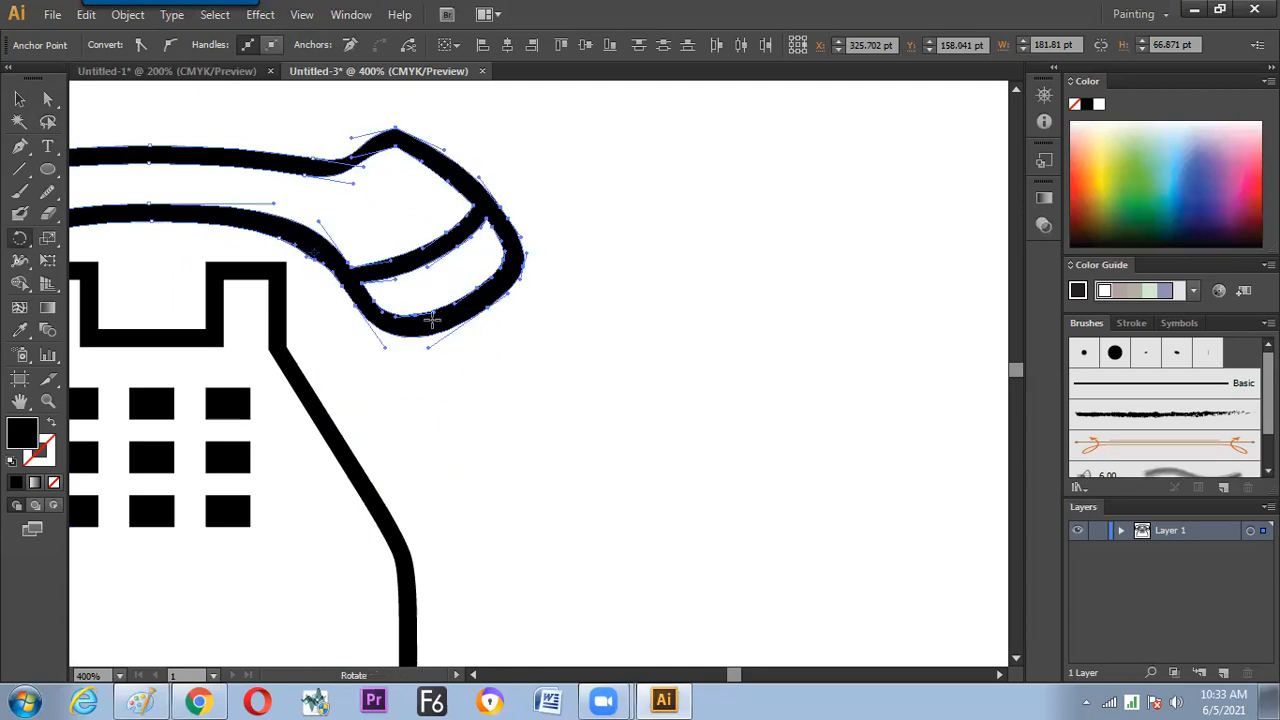
# Include the anchor points along the handset's upper edge in the selection and rotate the right end further upward
pyautogui.press('a')
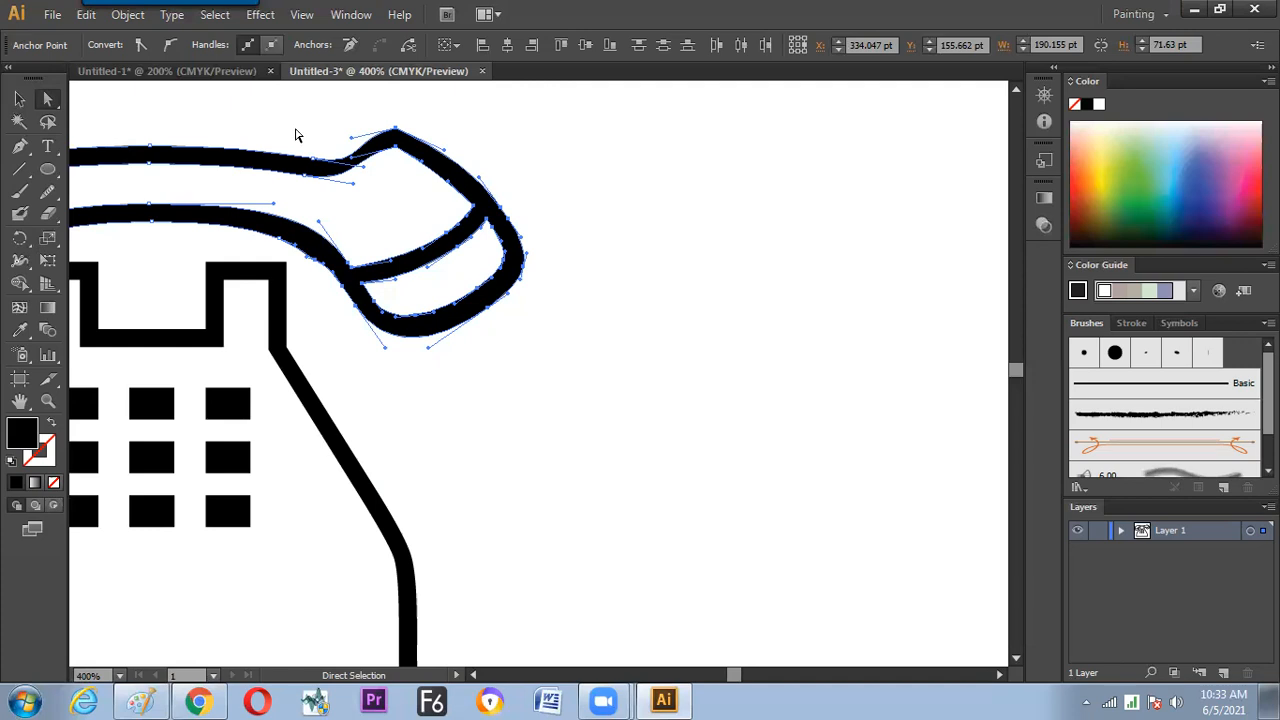
pyautogui.moveTo(282, 128); pyautogui.dragTo(366, 180)
pyautogui.press('r')
pyautogui.press('v')
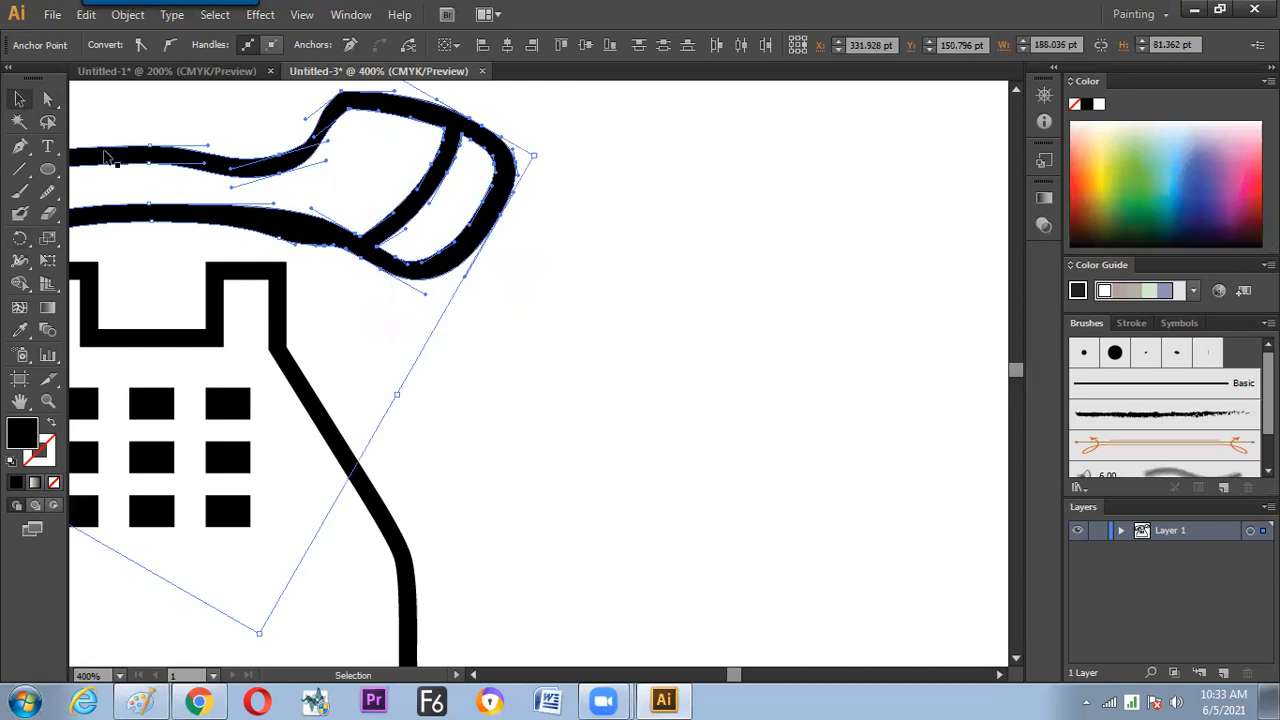
pyautogui.click(580, 365)
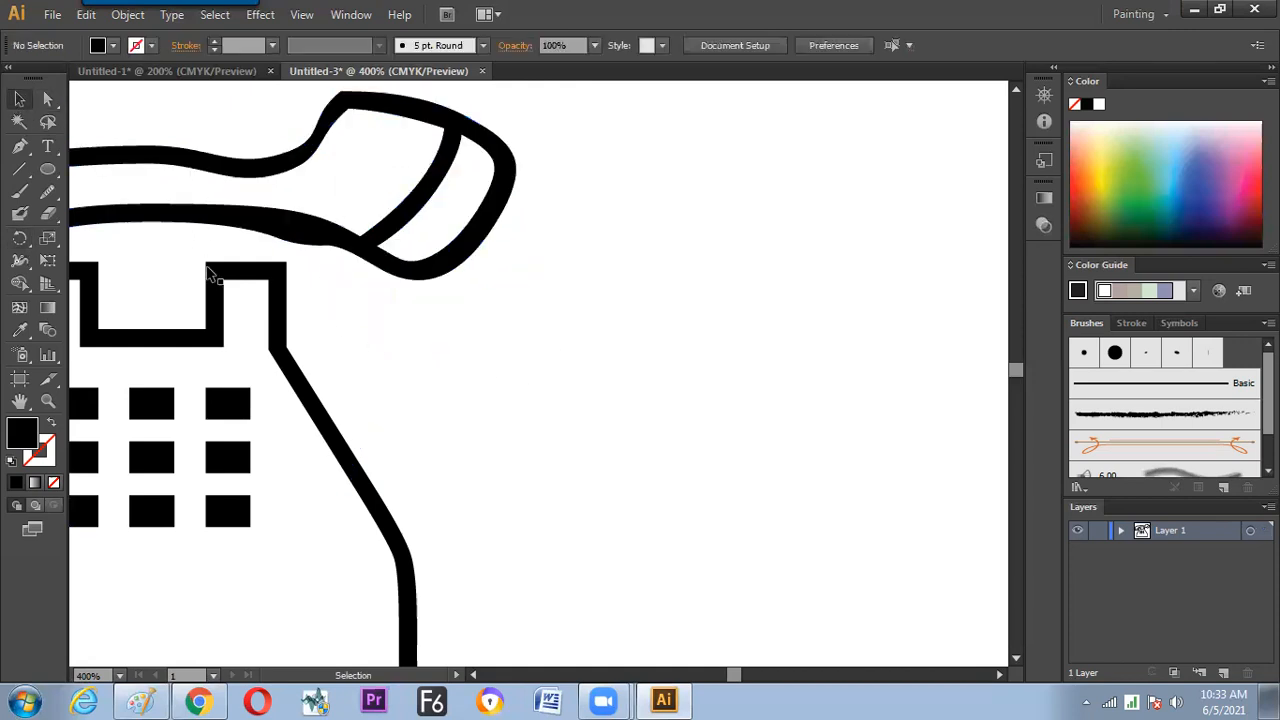
pyautogui.hotkey('ctrl', '0')
pyautogui.press('z')
pyautogui.moveTo(298, 155); pyautogui.dragTo(534, 391)
pyautogui.press('v')
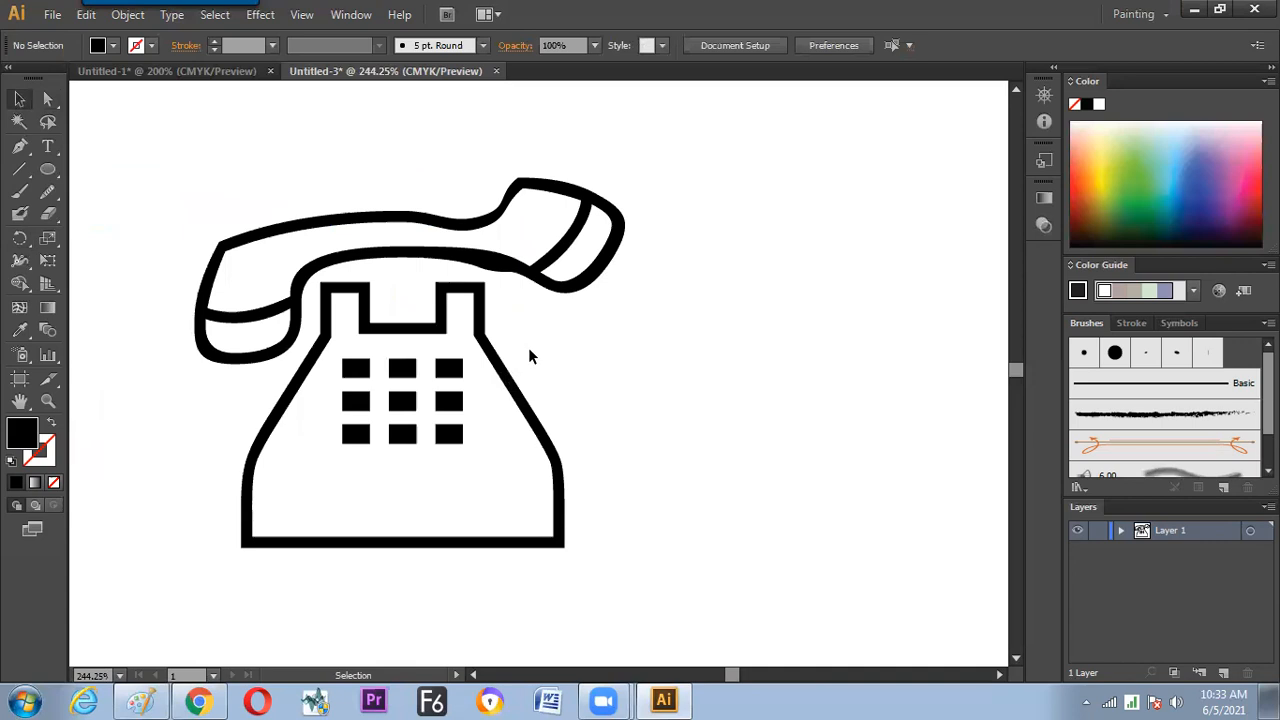
pyautogui.click(176, 15)
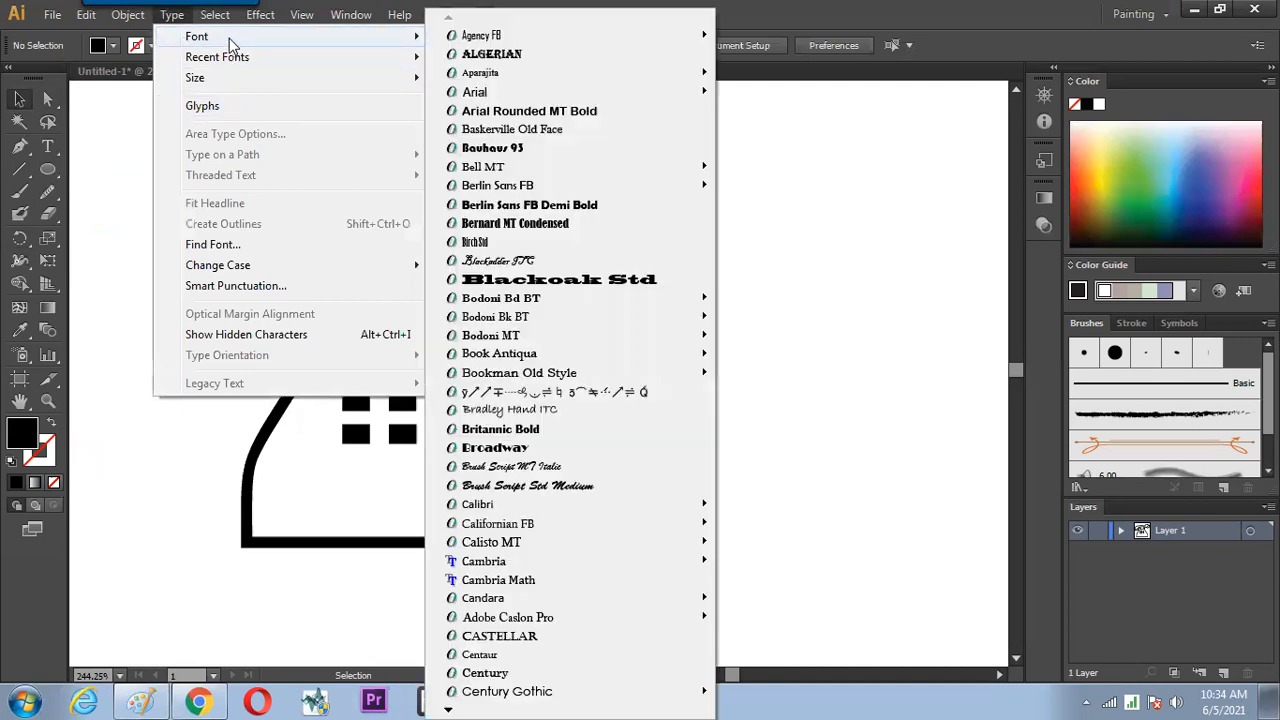
pyautogui.moveTo(222, 78)
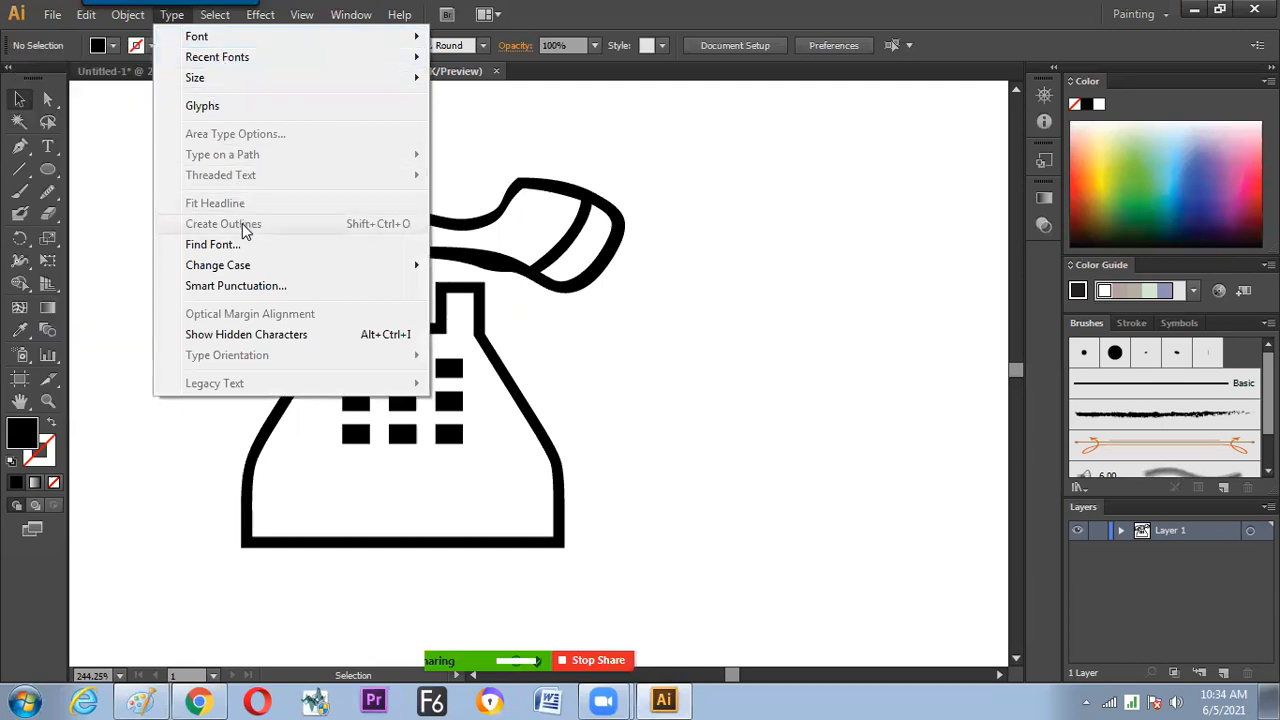
pyautogui.click(120, 196)
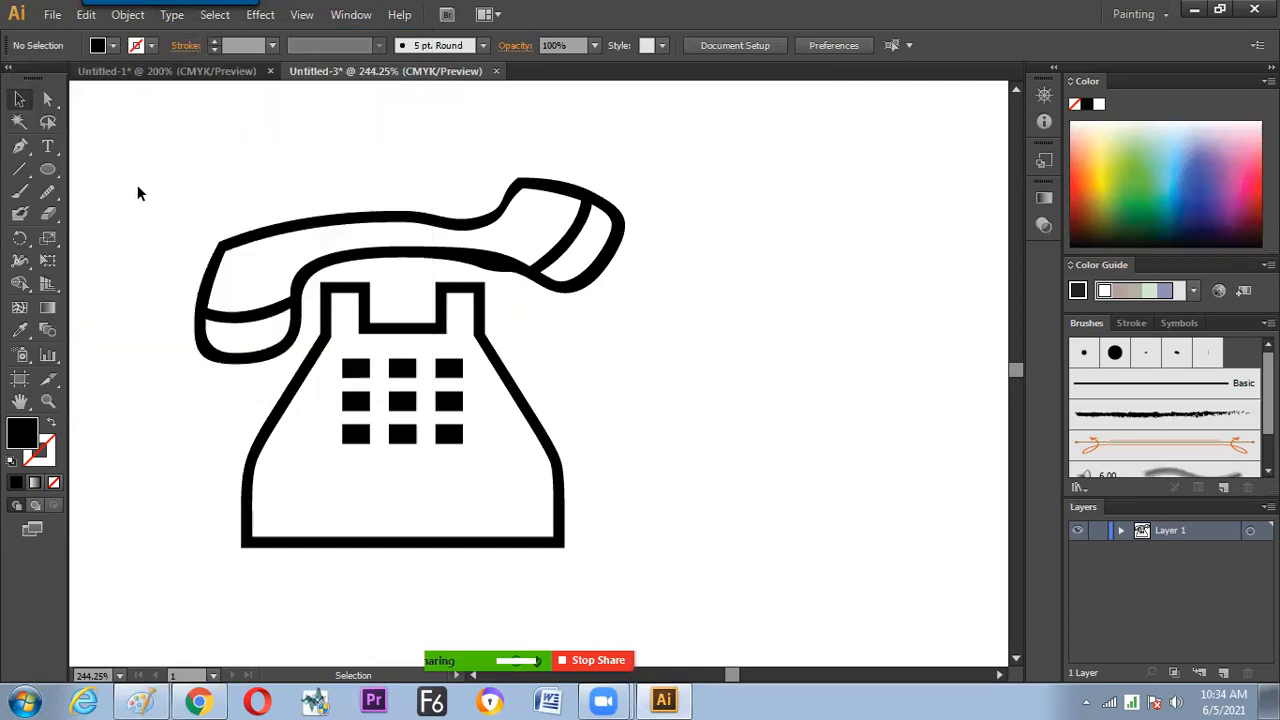
# Delete the telephone drawing and detach the group of type tools as a floating panel over the canvas
pyautogui.click(245, 232)
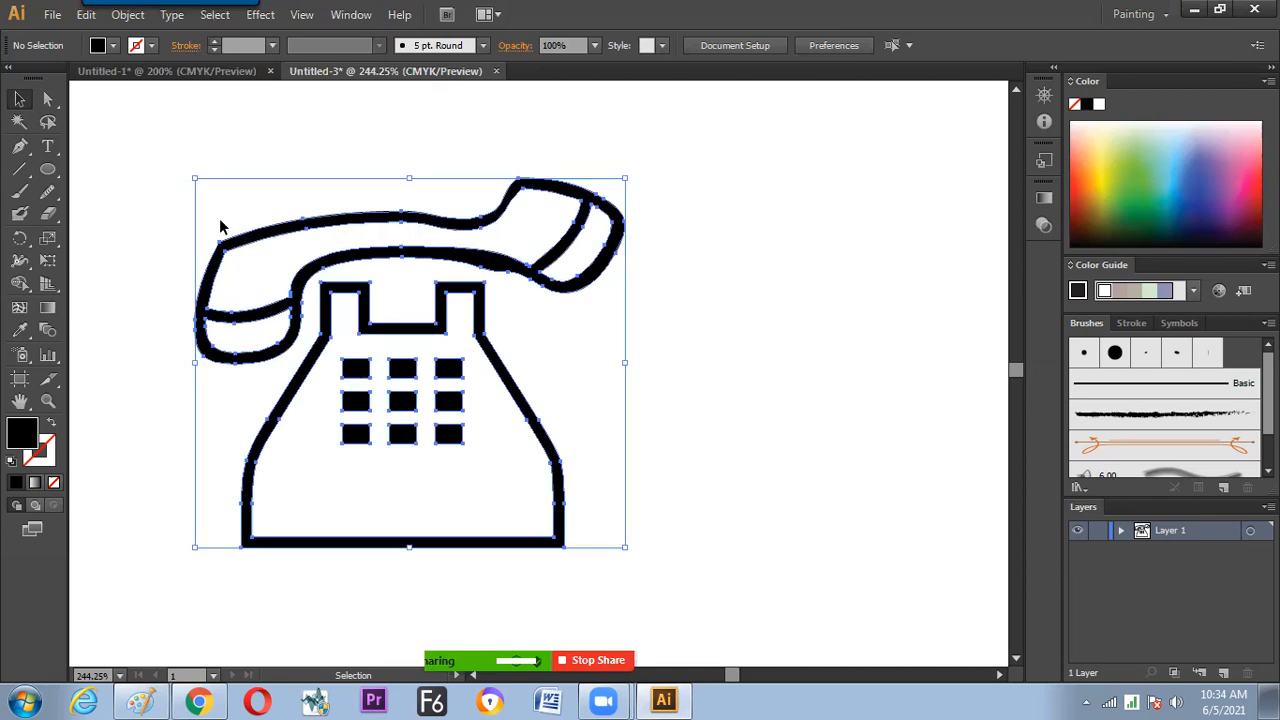
pyautogui.press('Delete')
pyautogui.moveTo(47, 146); pyautogui.dragTo(107, 167)
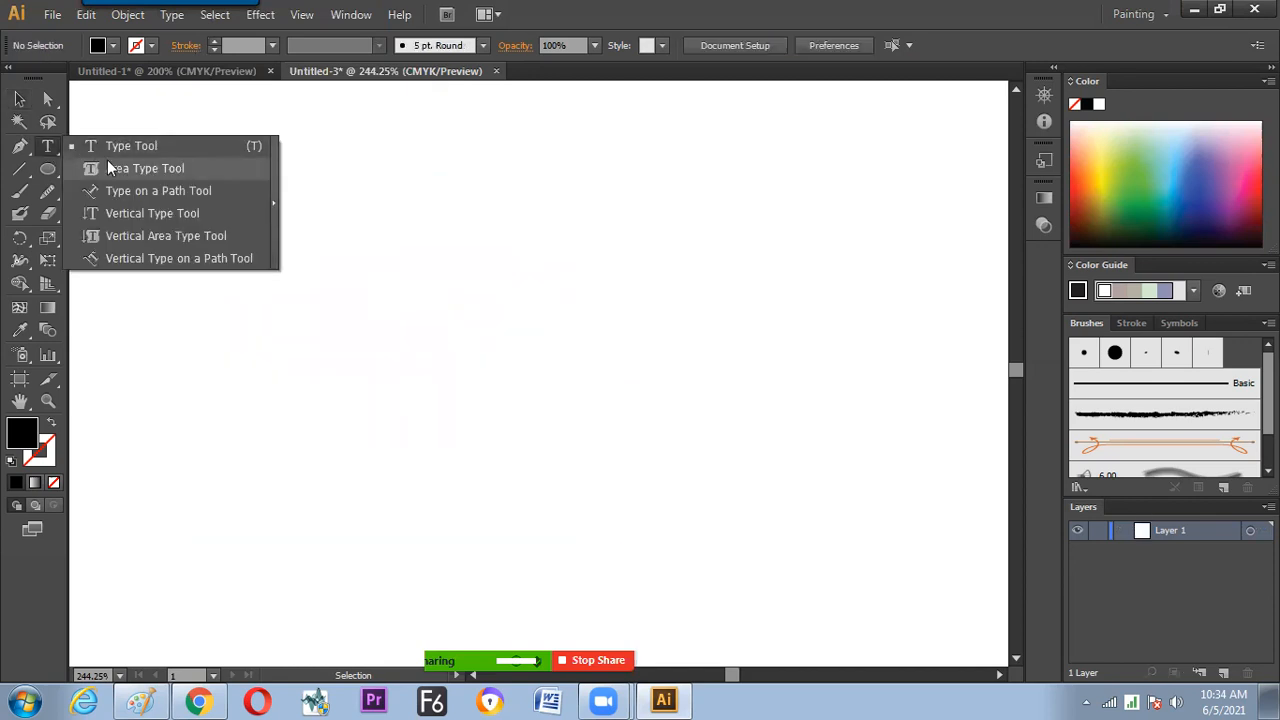
pyautogui.moveTo(250, 170); pyautogui.dragTo(275, 192)
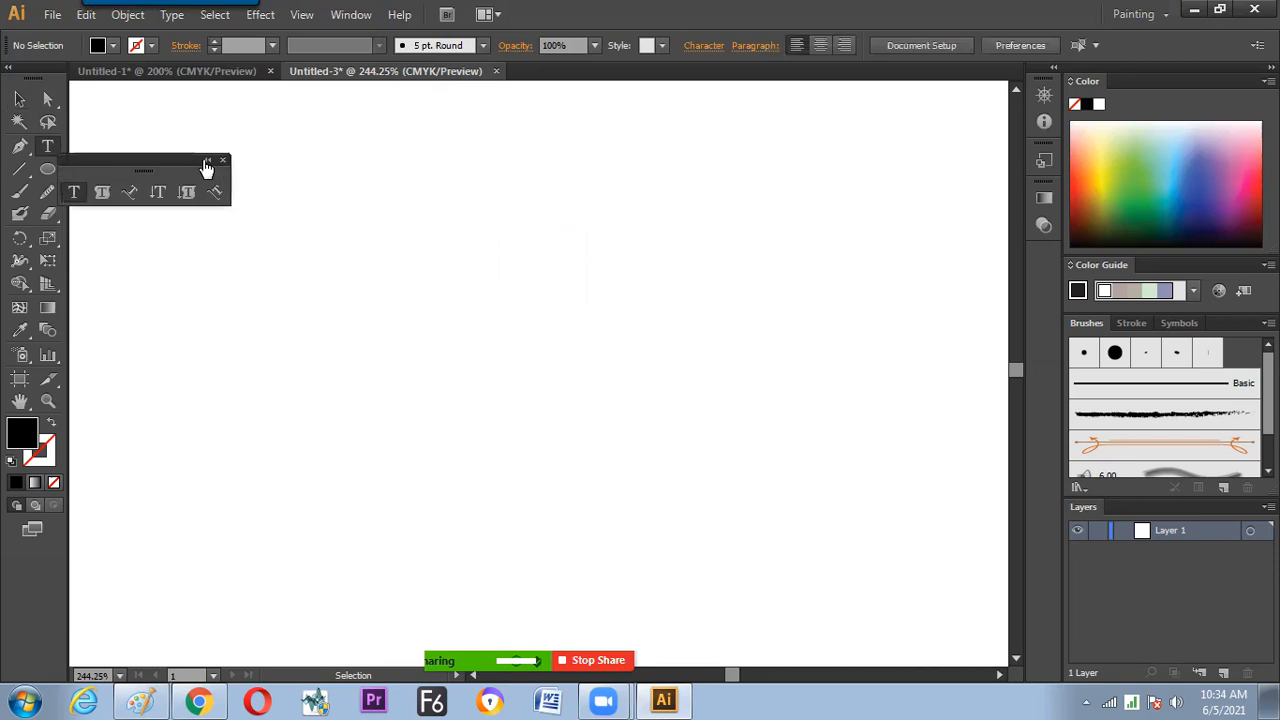
pyautogui.moveTo(143, 157); pyautogui.dragTo(194, 115)
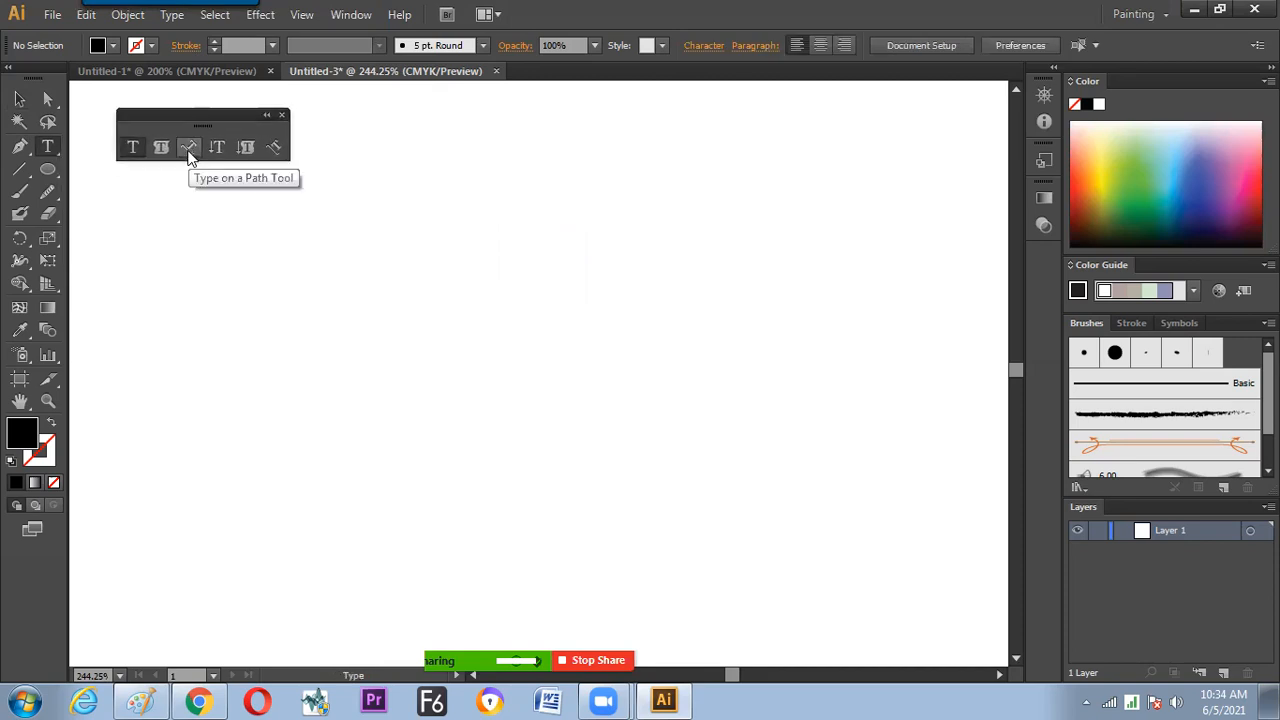
# Draw a long wavy open path across the empty artboard with the Pencil tool and apply the default white fill and black stroke
pyautogui.click(20, 193)
pyautogui.moveTo(48, 198); pyautogui.dragTo(100, 189)
pyautogui.moveTo(126, 358)
pyautogui.mouseDown()
pyautogui.moveTo(258, 299)
pyautogui.moveTo(521, 363)
pyautogui.moveTo(829, 348)
pyautogui.mouseUp()
pyautogui.press('d')
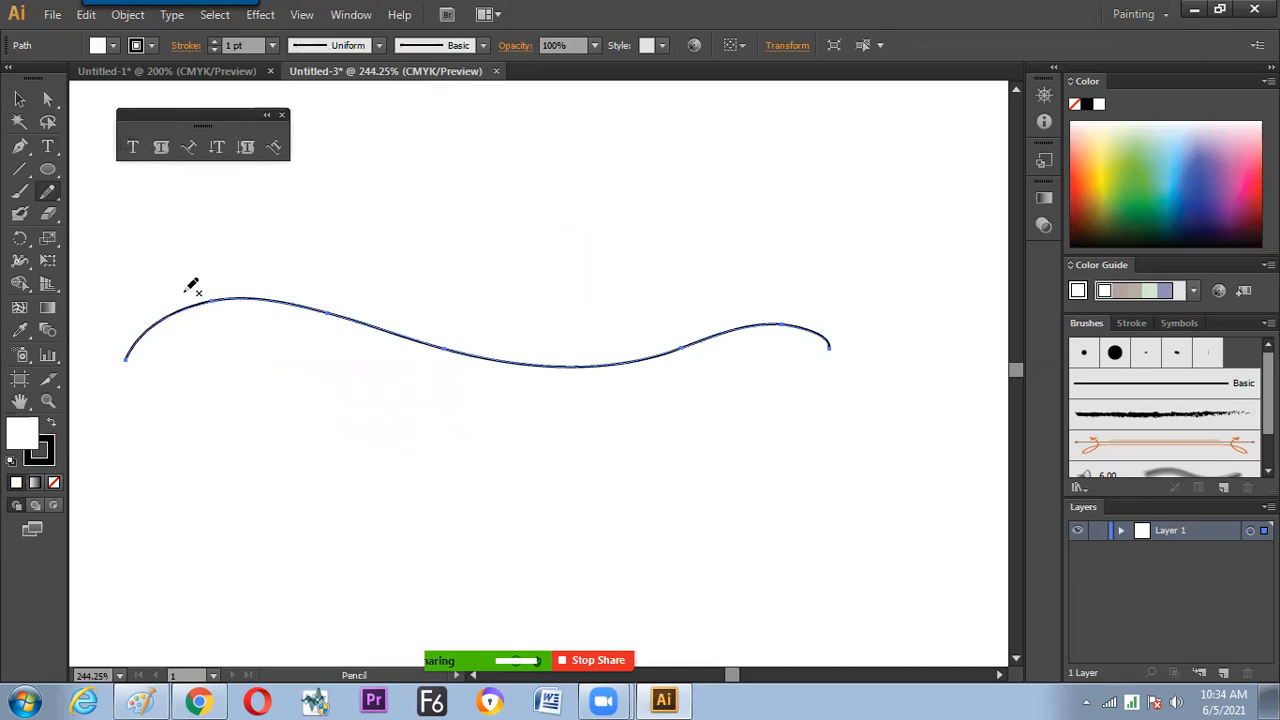
# Place the text "saasddasda" along the wavy path with the Type on a Path tool, starting near its left end
pyautogui.click(188, 147)
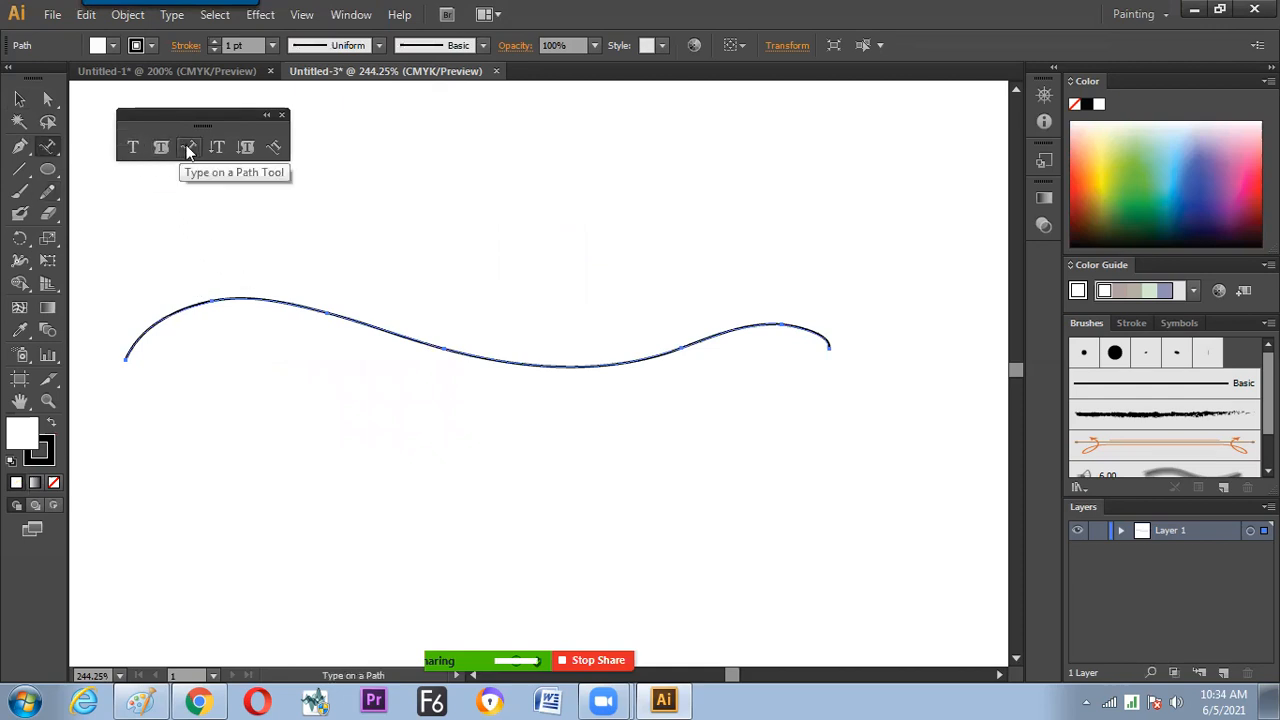
pyautogui.click(173, 310)
pyautogui.write('saasd')
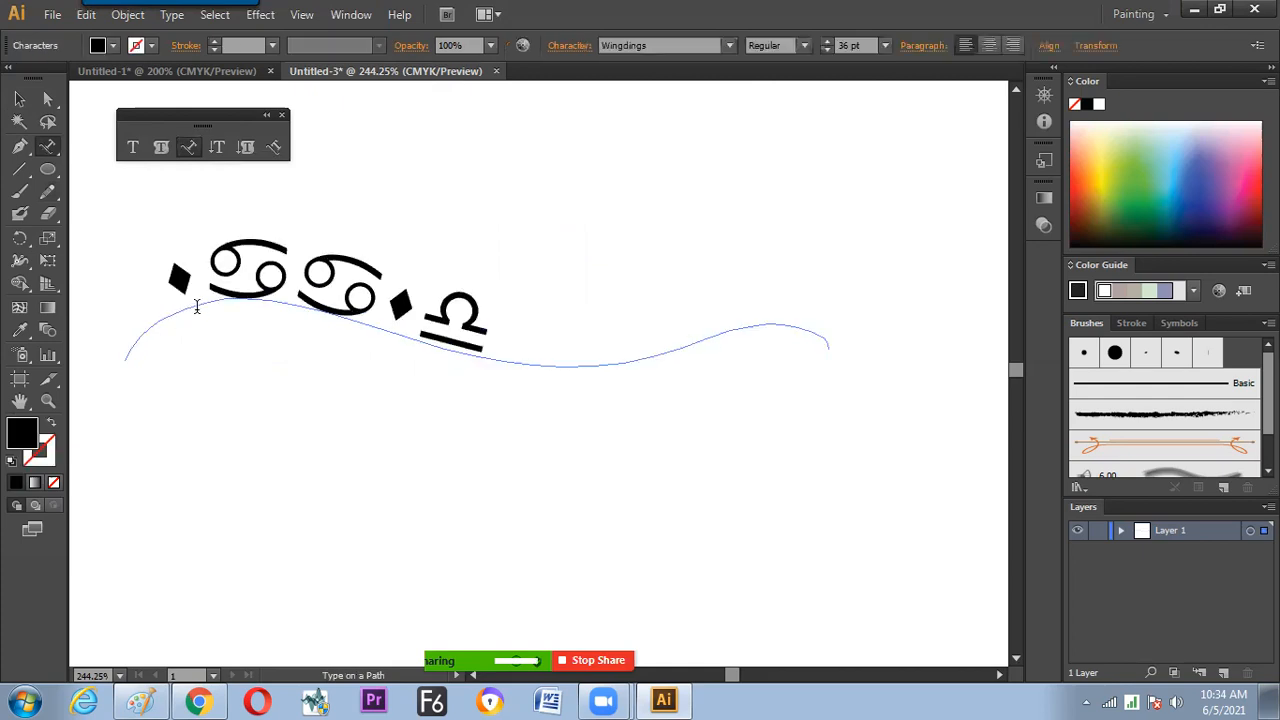
pyautogui.write('dasd')
# Change the font of all the text on the wavy path to MS Pゴシック
pyautogui.hotkey('ctrl', 'a')
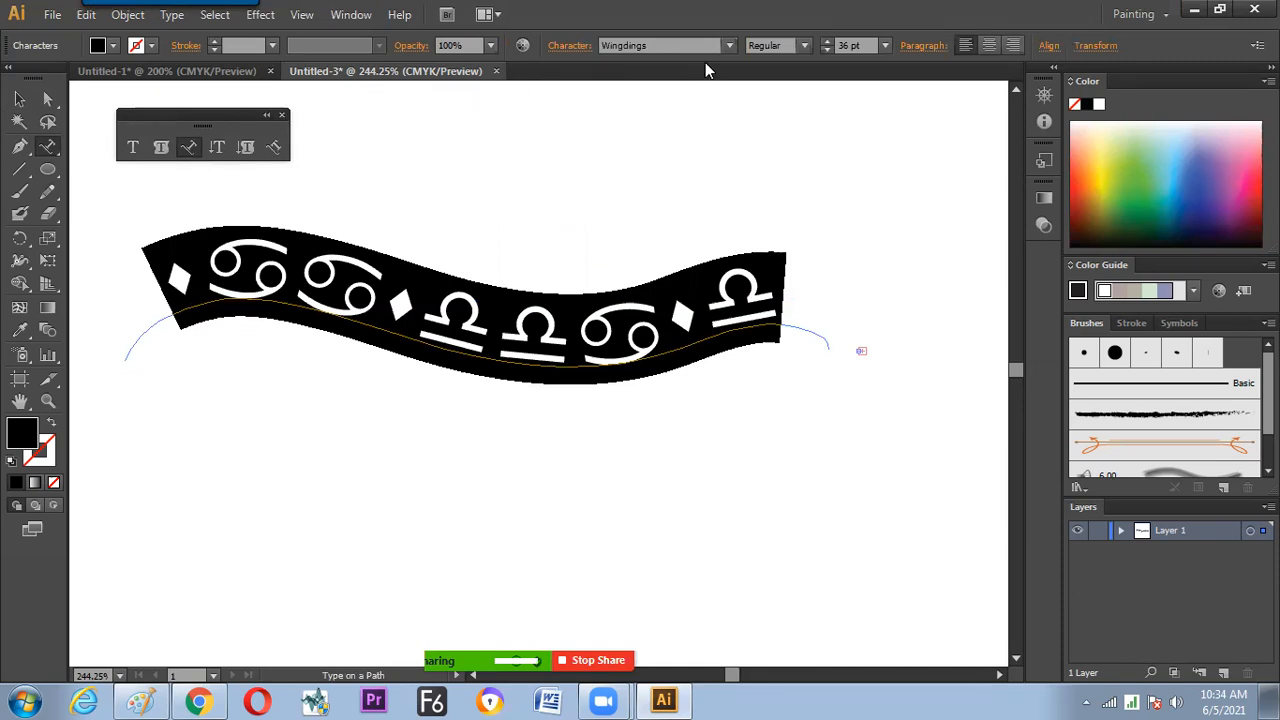
pyautogui.click(729, 45)
pyautogui.click(640, 273)
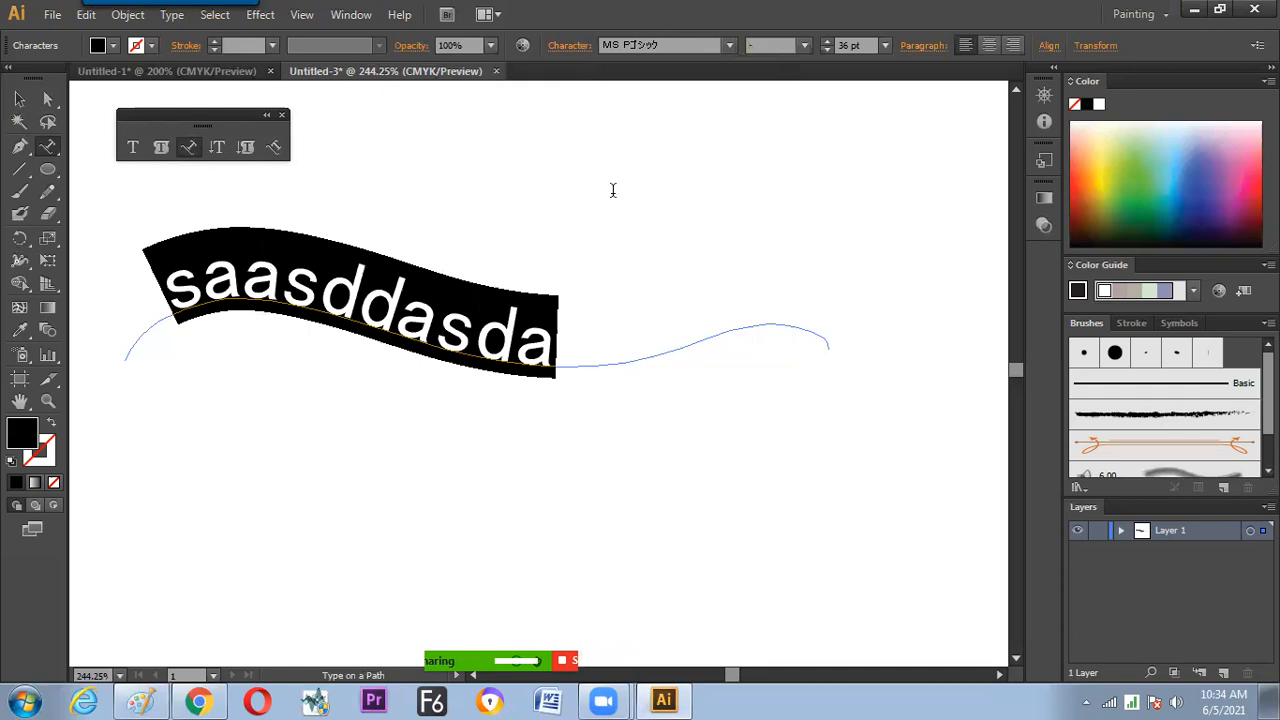
# Slide the start of the text further along the wavy path, up to its first crest, and deselect it
pyautogui.click(19, 99)
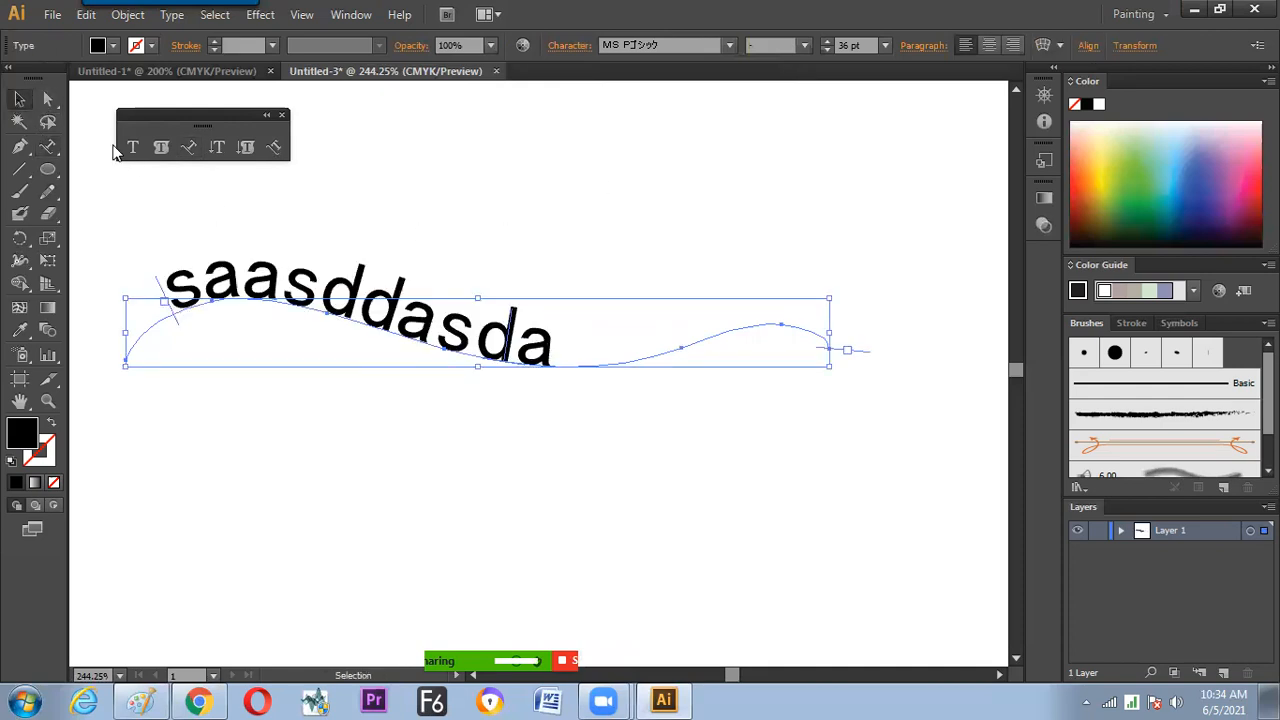
pyautogui.moveTo(176, 323); pyautogui.dragTo(234, 323)
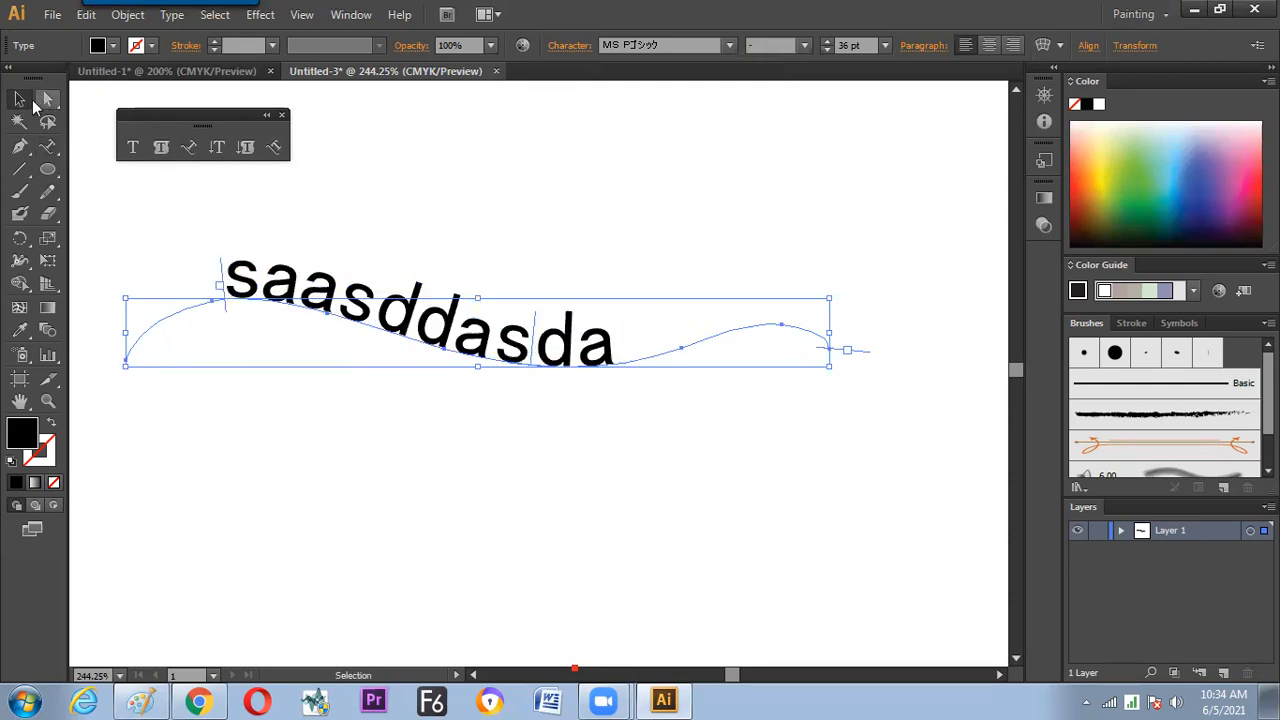
pyautogui.click(279, 424)
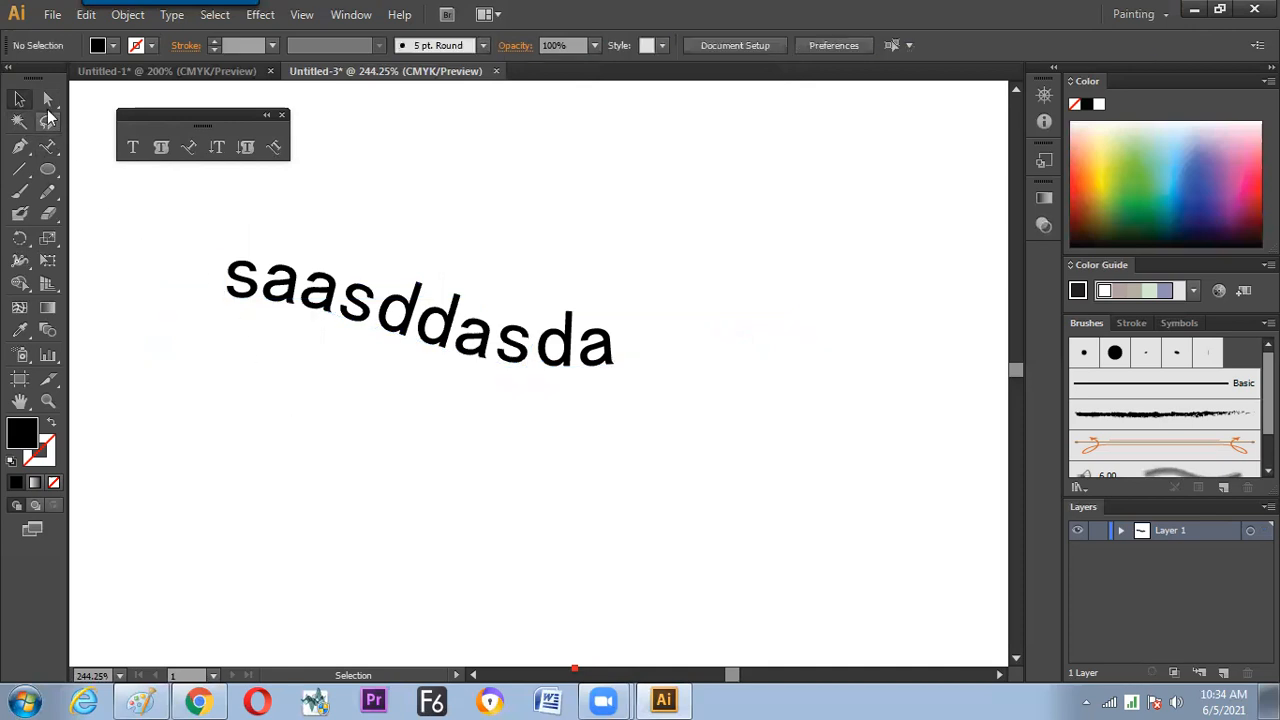
# Replace the wavy path text with a large circle that has the default white fill and black stroke
pyautogui.click(352, 314)
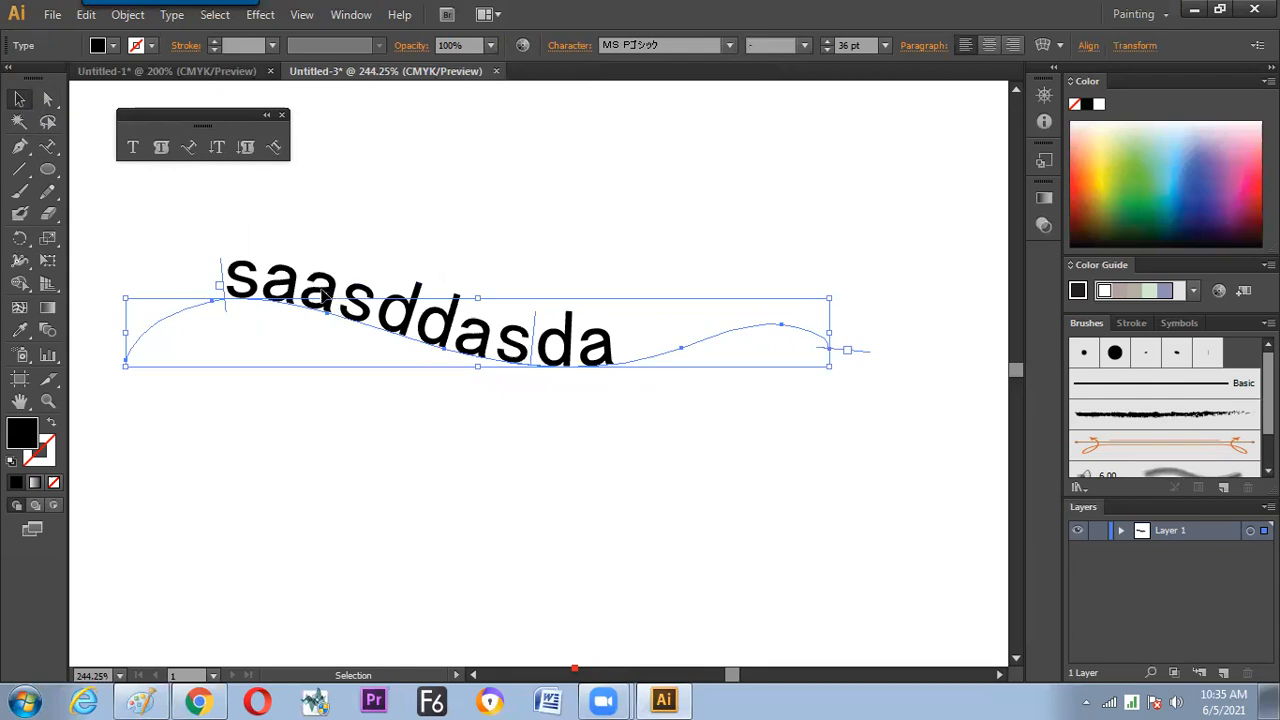
pyautogui.press('Delete')
pyautogui.click(48, 169)
pyautogui.moveTo(240, 188)
pyautogui.mouseDown()
pyautogui.moveTo(560, 471)
pyautogui.moveTo(532, 481)
pyautogui.mouseUp()
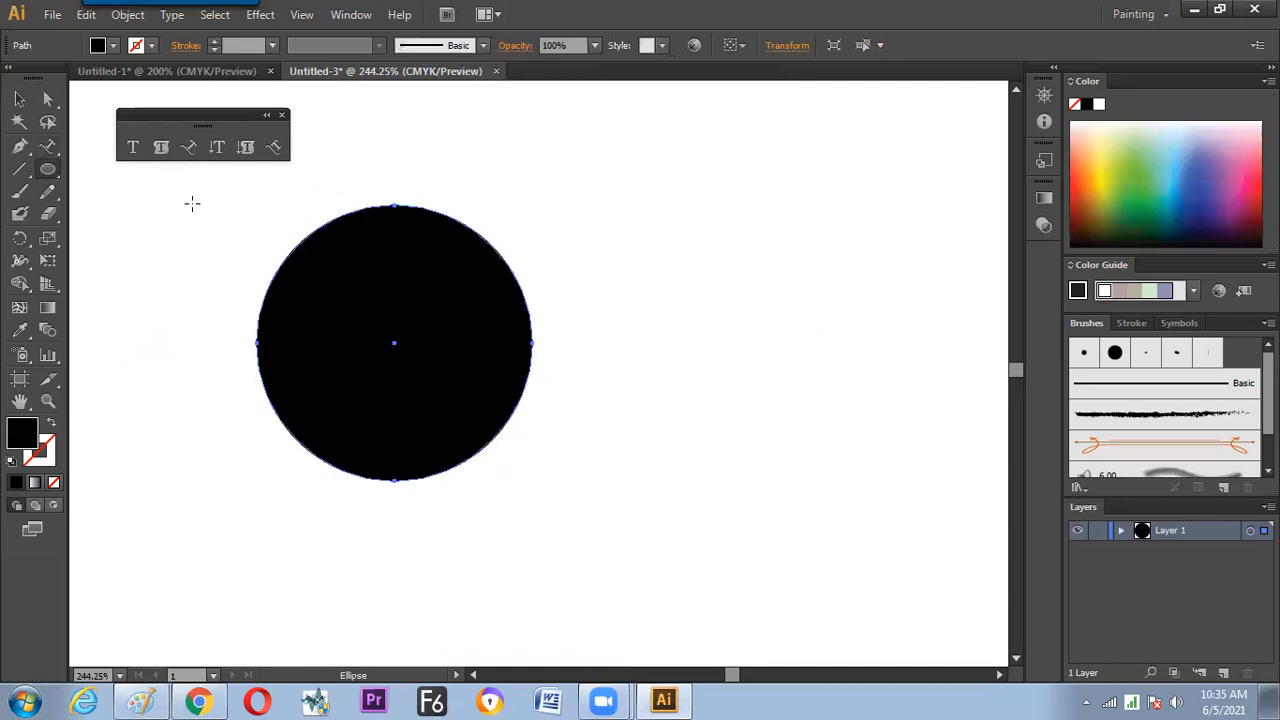
pyautogui.press('d')
# Enter the text "animation and visual effects" around the circle with the Type on a Path tool, starting on its left side
pyautogui.click(188, 147)
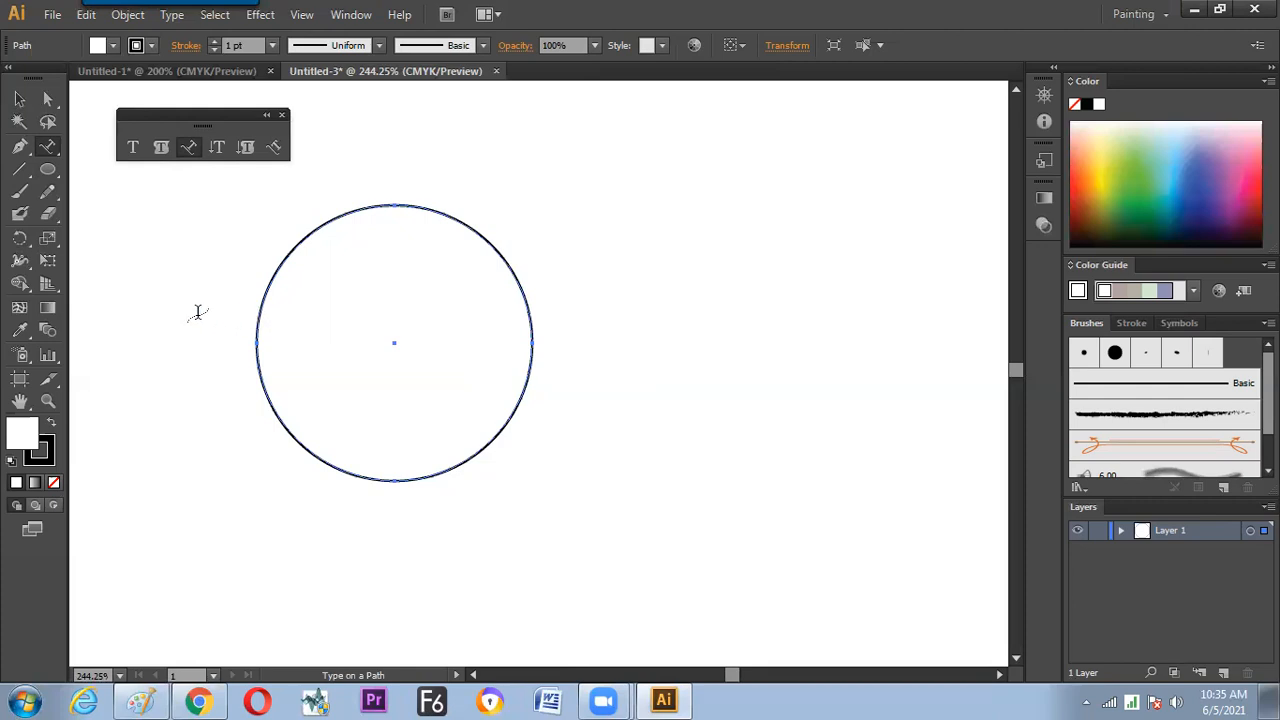
pyautogui.click(258, 320)
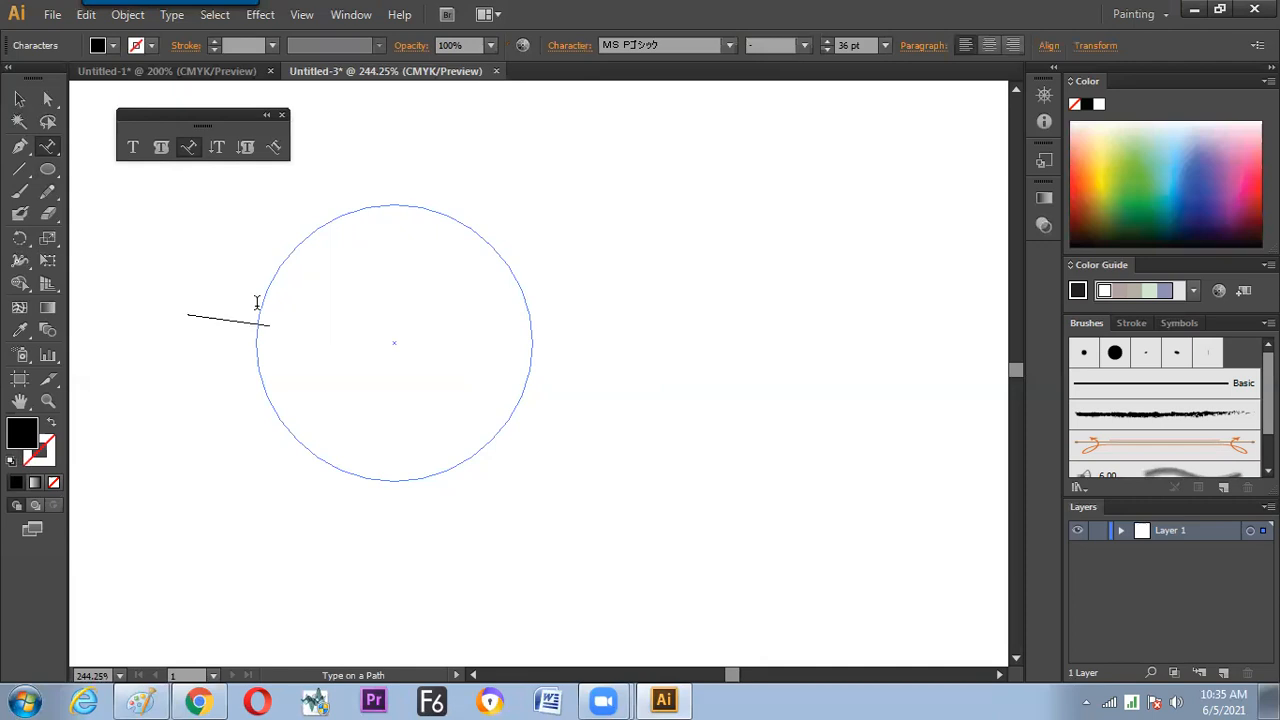
pyautogui.write('ani')
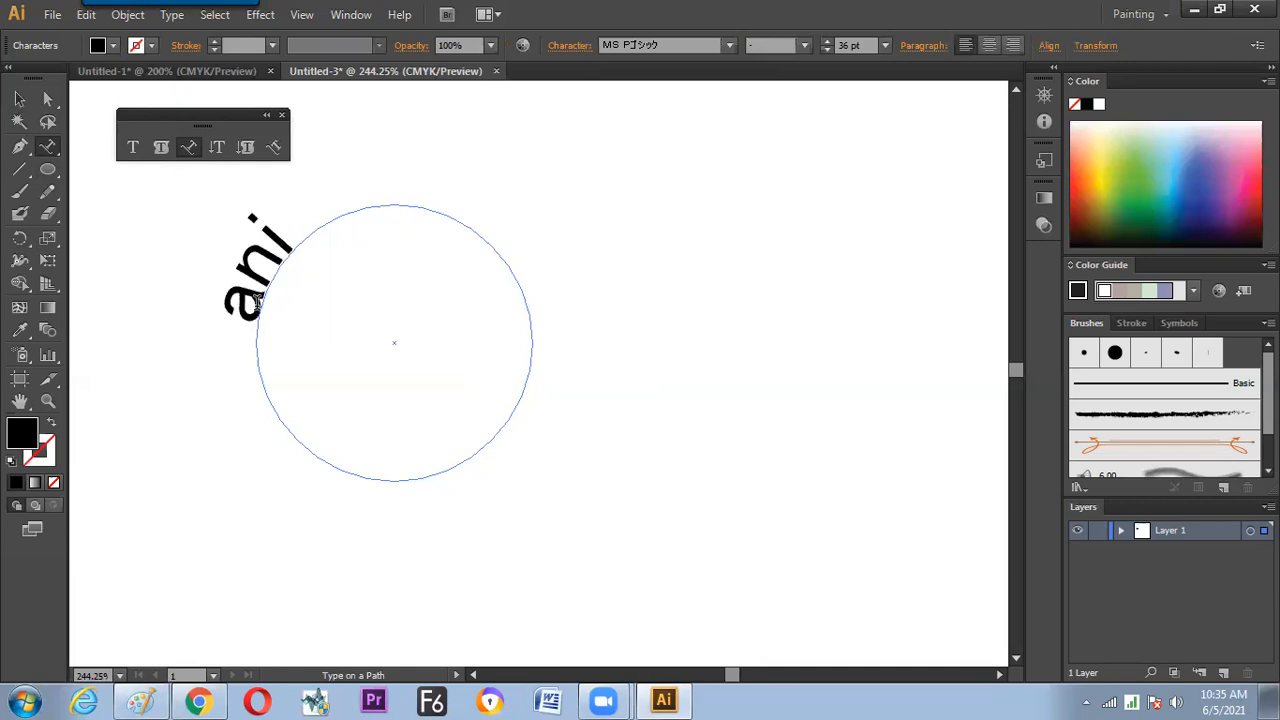
pyautogui.write('mati')
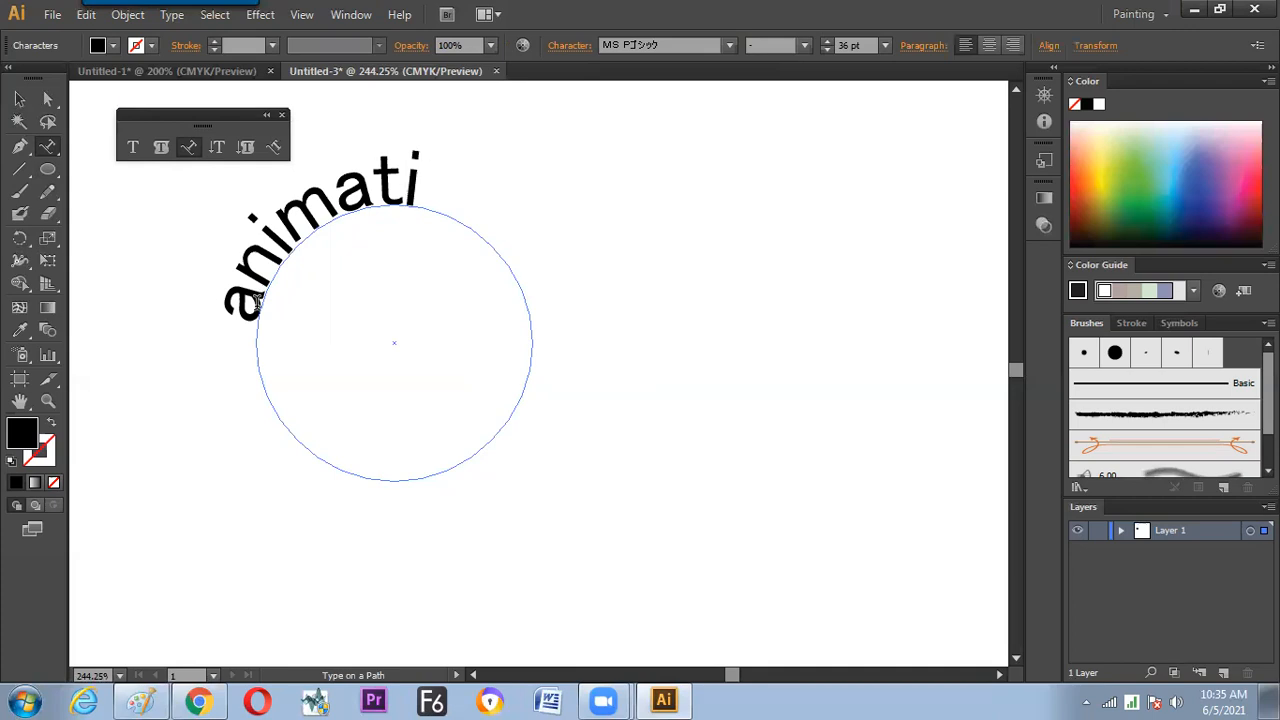
pyautogui.write('on and')
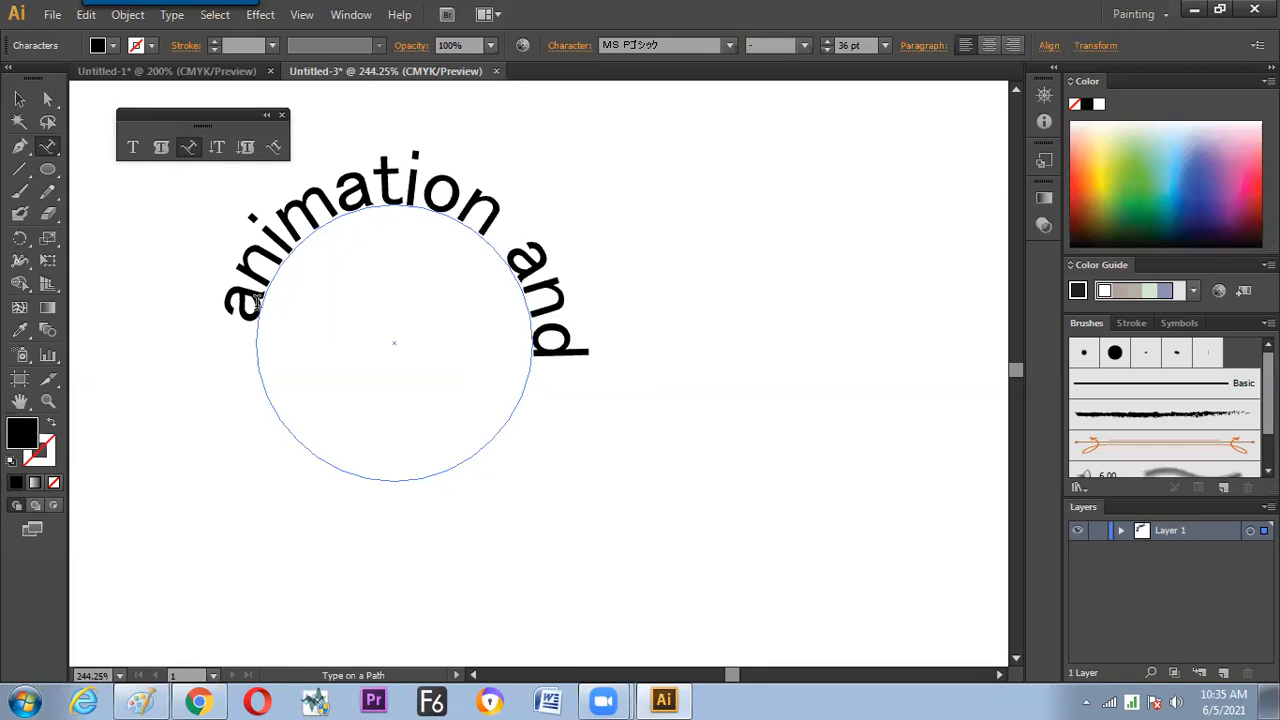
pyautogui.write(' fisual')
pyautogui.press('BackSpace')
pyautogui.press('BackSpace')
pyautogui.press('BackSpace')
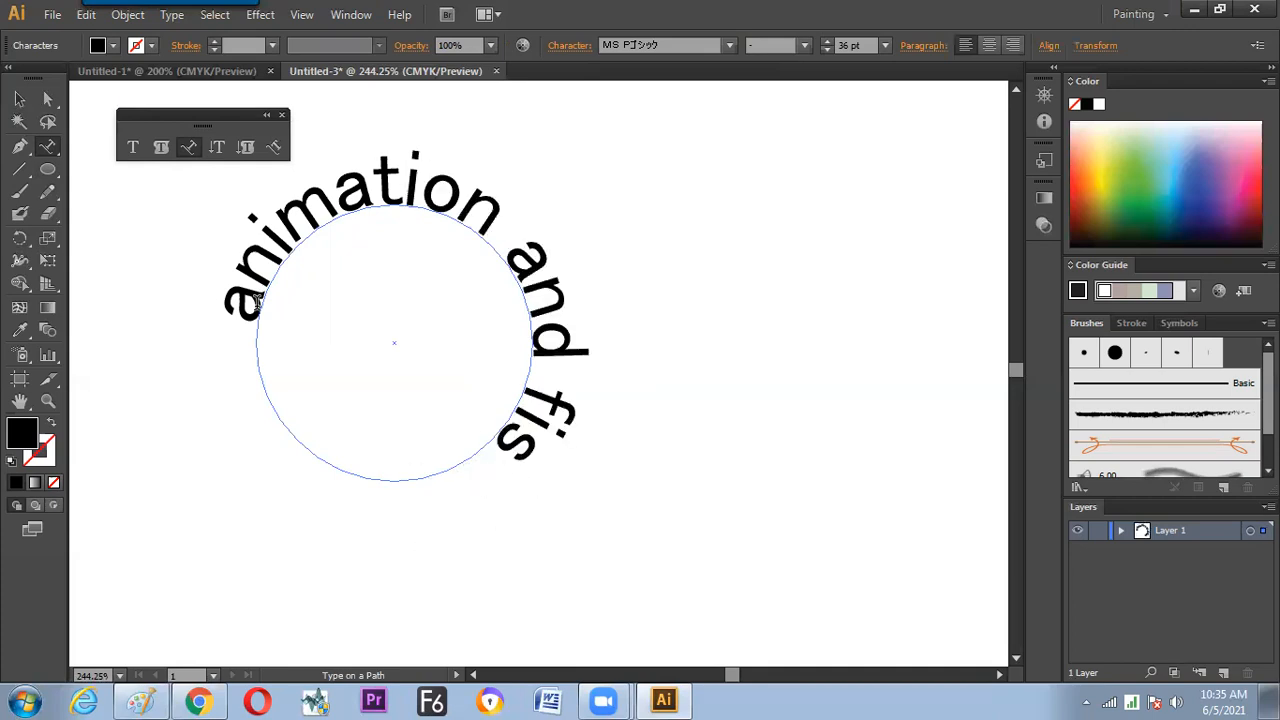
pyautogui.press('BackSpace')
pyautogui.press('BackSpace')
pyautogui.press('BackSpace')
pyautogui.write('v')
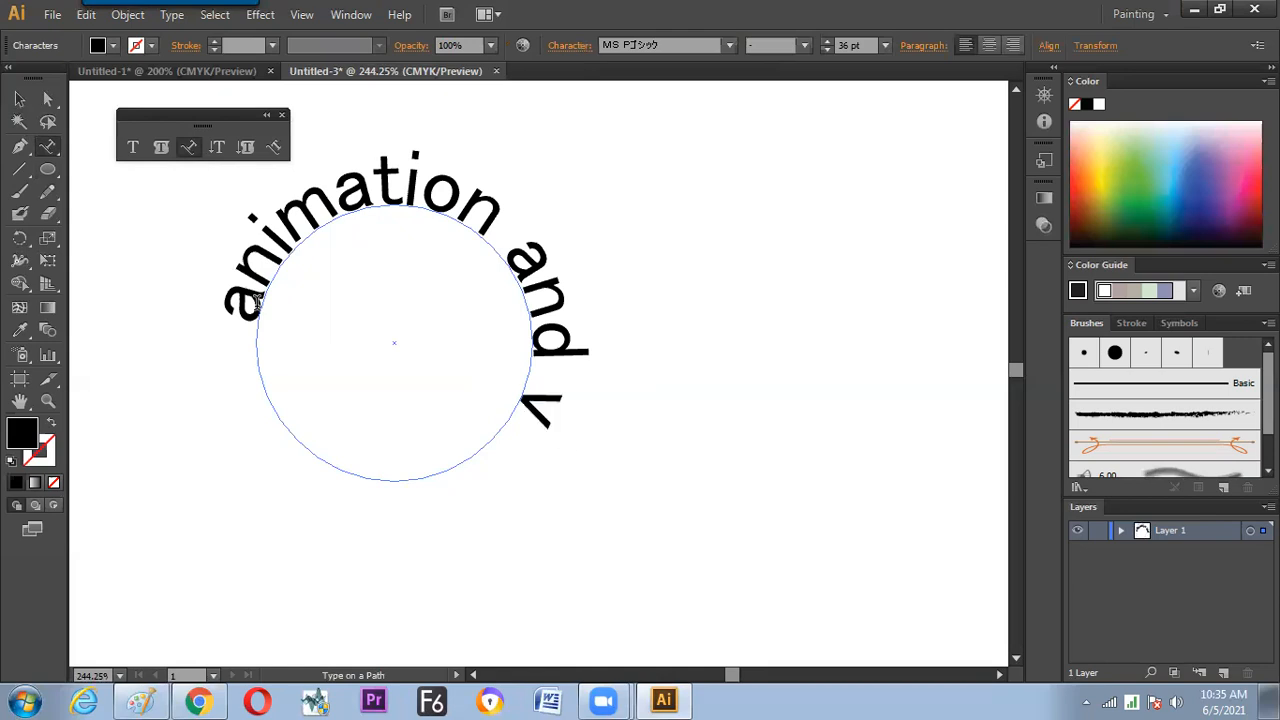
pyautogui.write('isual ')
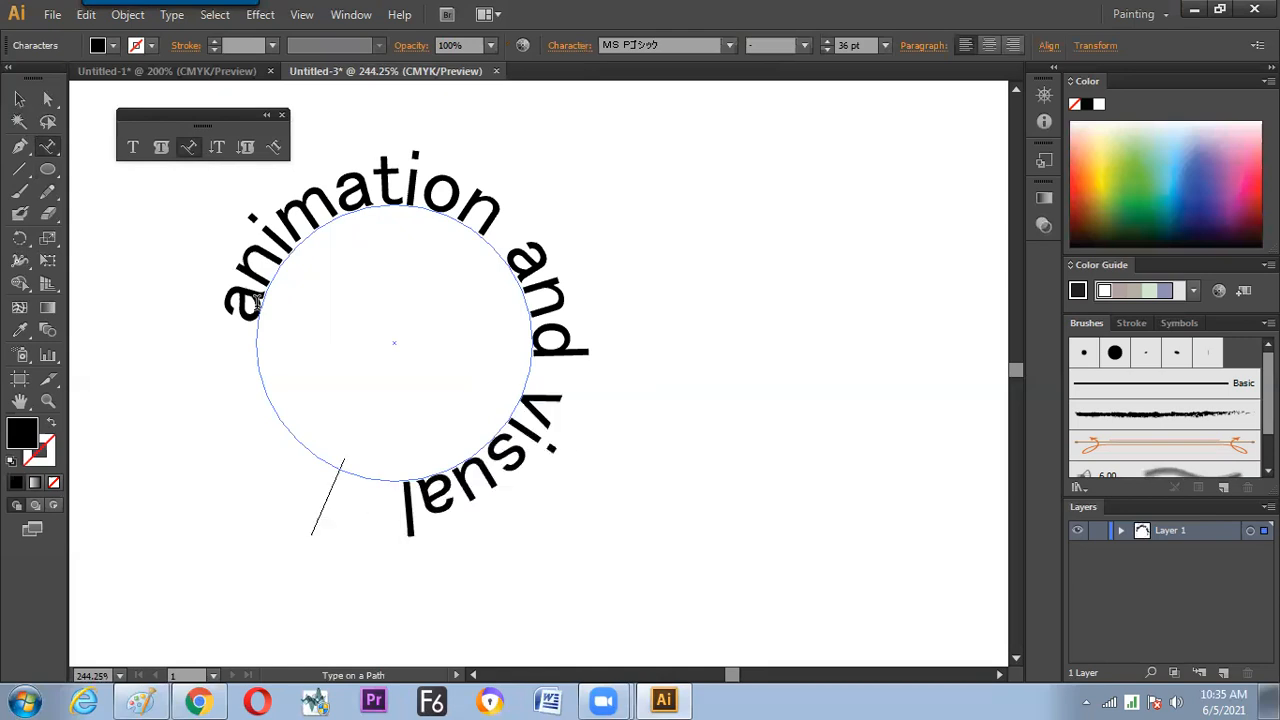
pyautogui.write('effect')
# Reduce the font size of the whole circular text to 34 pt and deselect it
pyautogui.hotkey('ctrl', 'a')
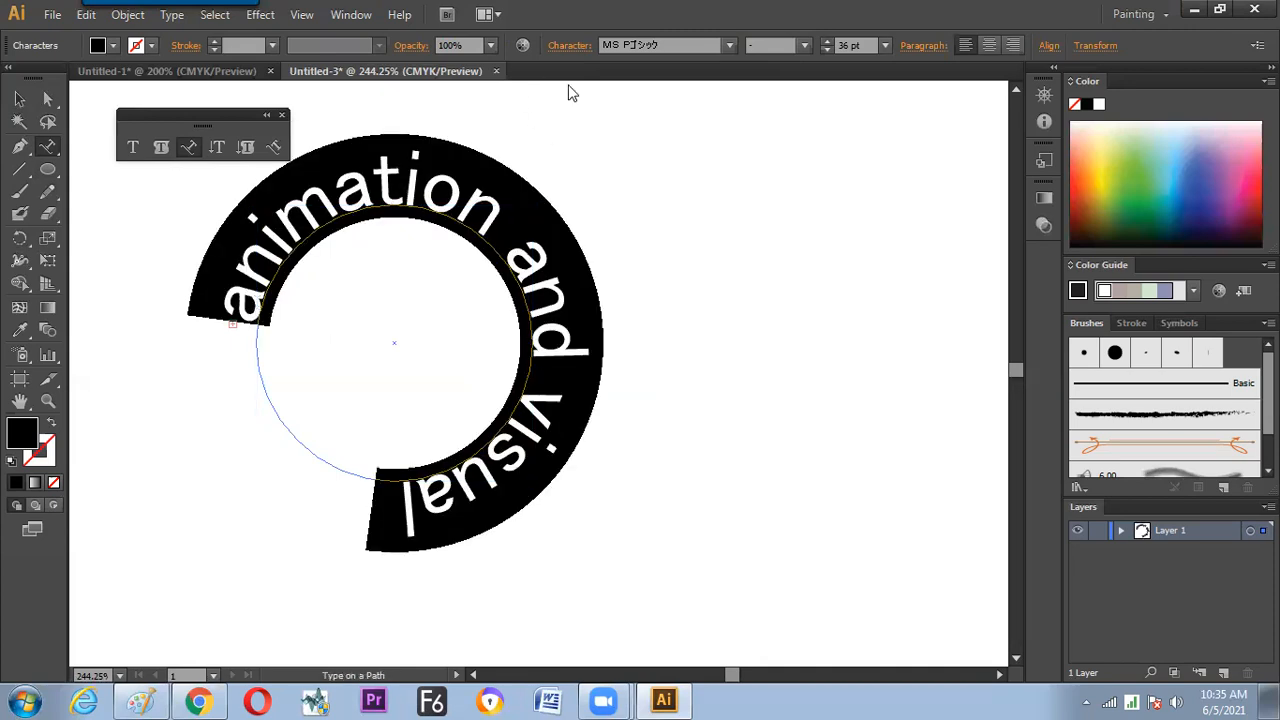
pyautogui.click(827, 49)
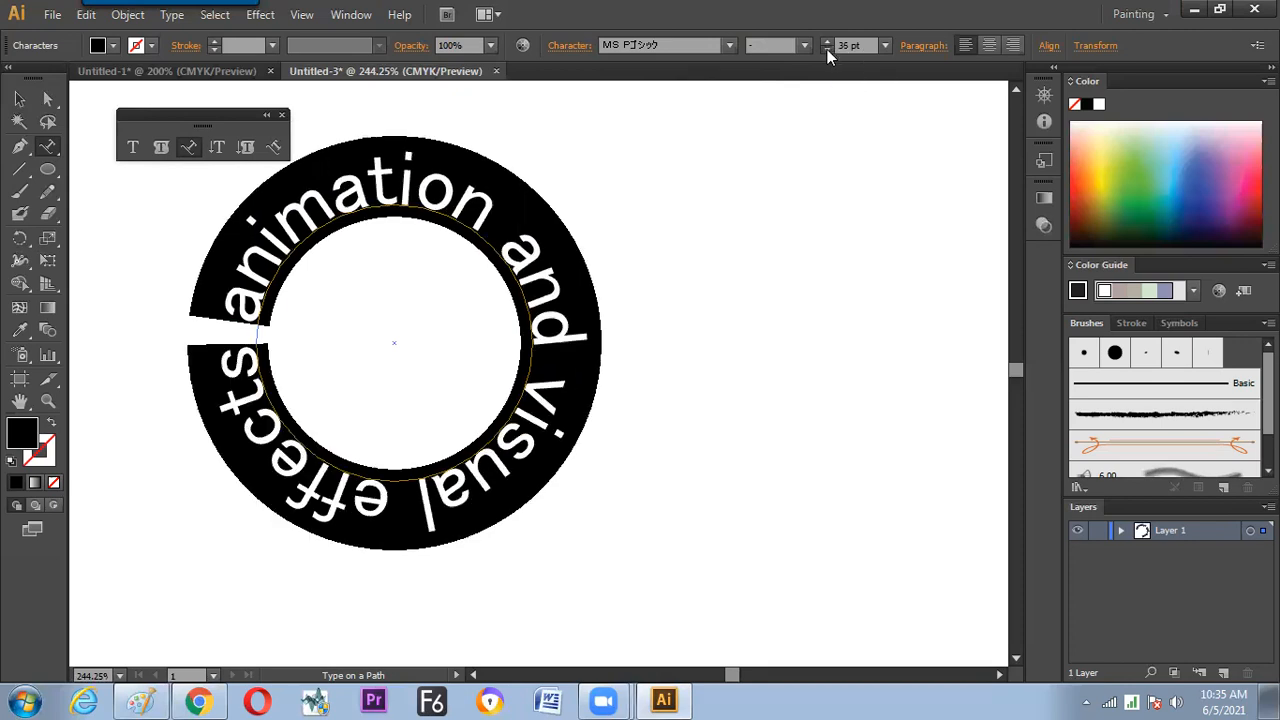
pyautogui.click(827, 49)
pyautogui.click(827, 49)
pyautogui.click(827, 42)
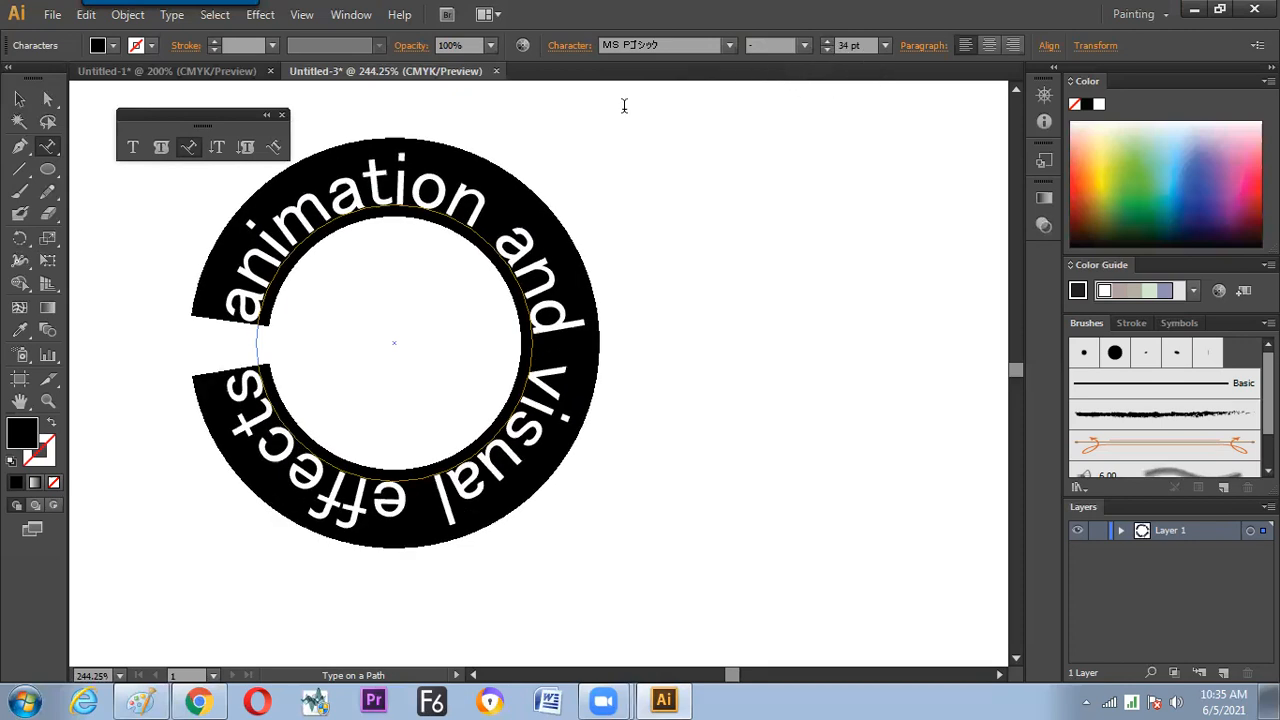
pyautogui.click(20, 97)
pyautogui.click(655, 316)
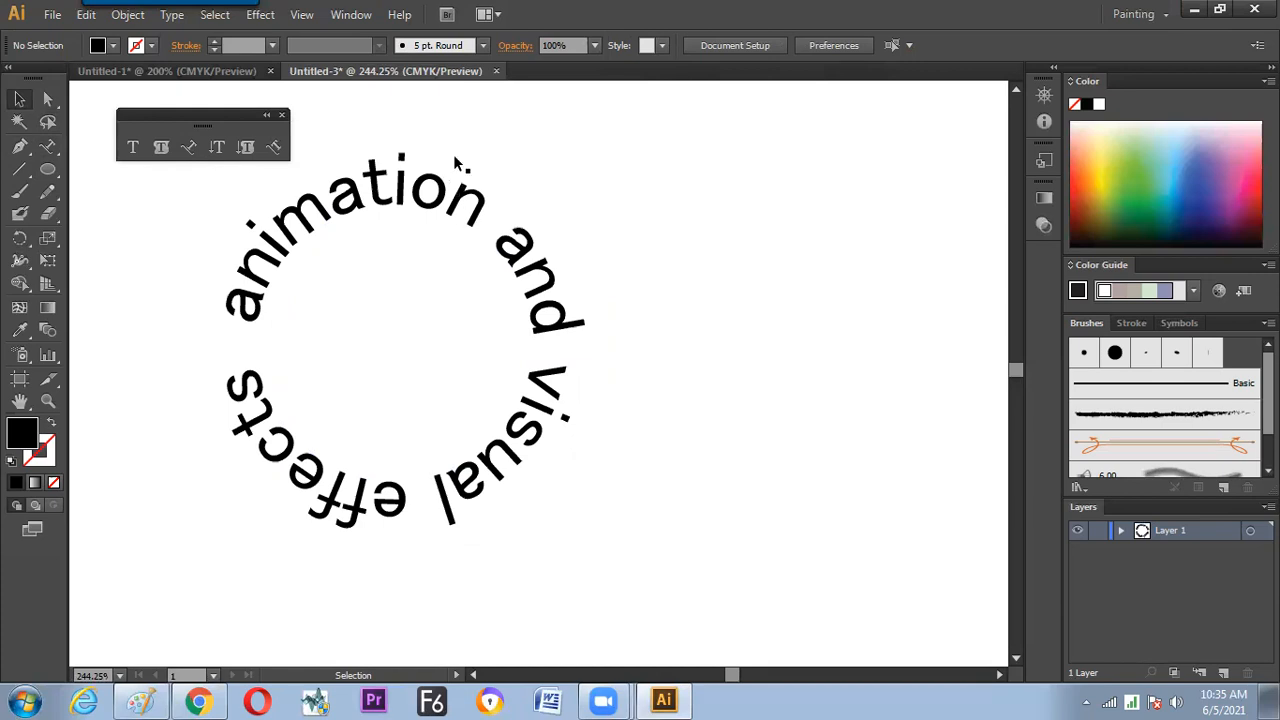
# Place a duplicate of the circular text to the right of the original and delete that copy
pyautogui.click(465, 218)
pyautogui.press('a')
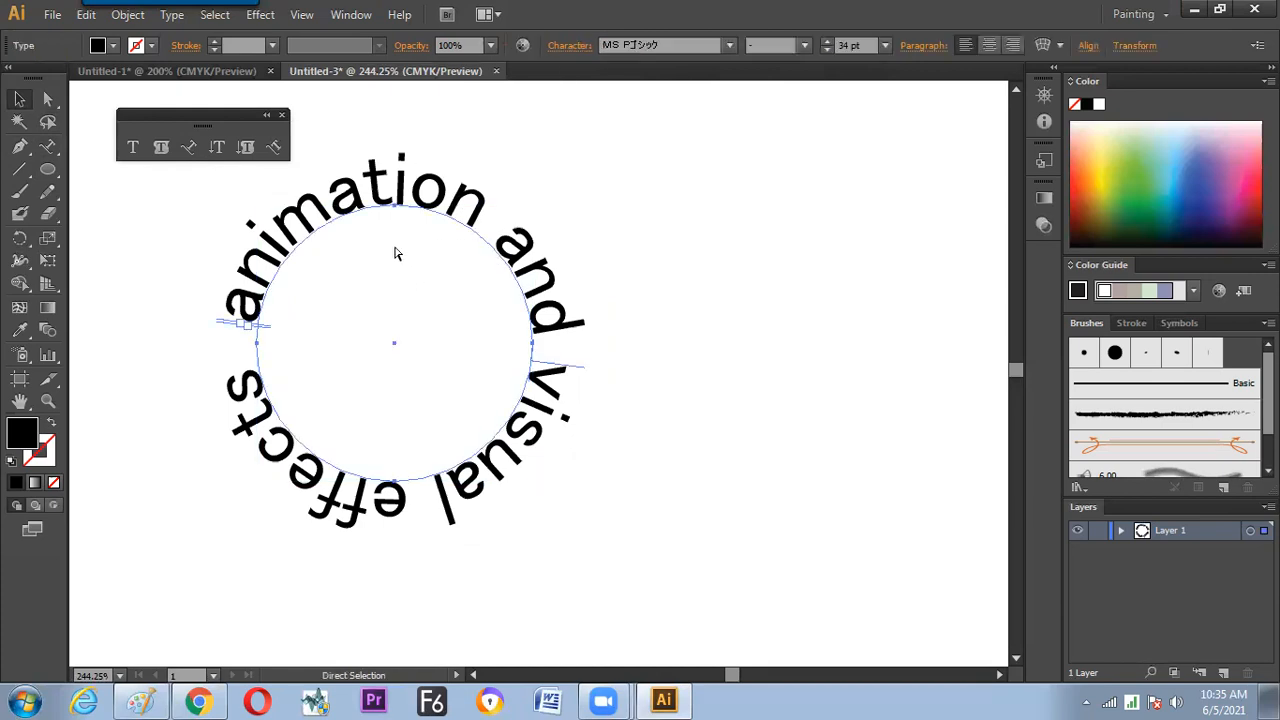
pyautogui.press('v')
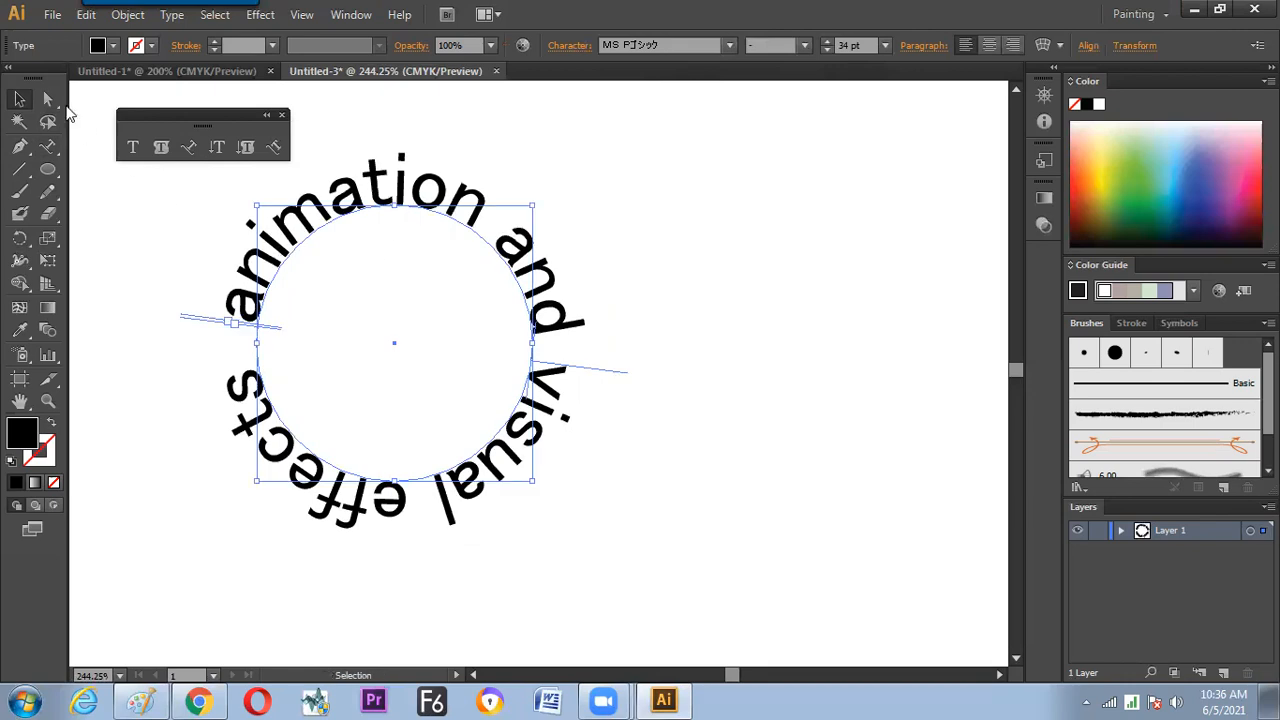
pyautogui.moveTo(318, 236); pyautogui.dragTo(543, 252)
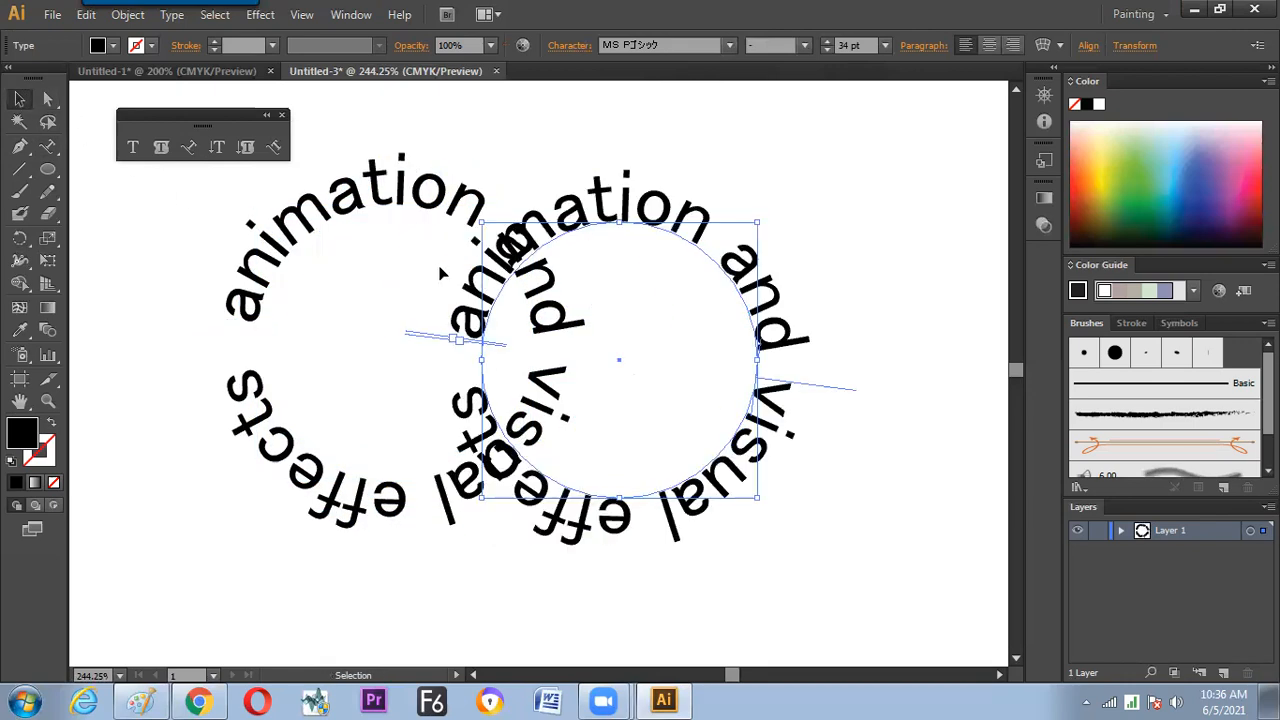
pyautogui.press('Delete')
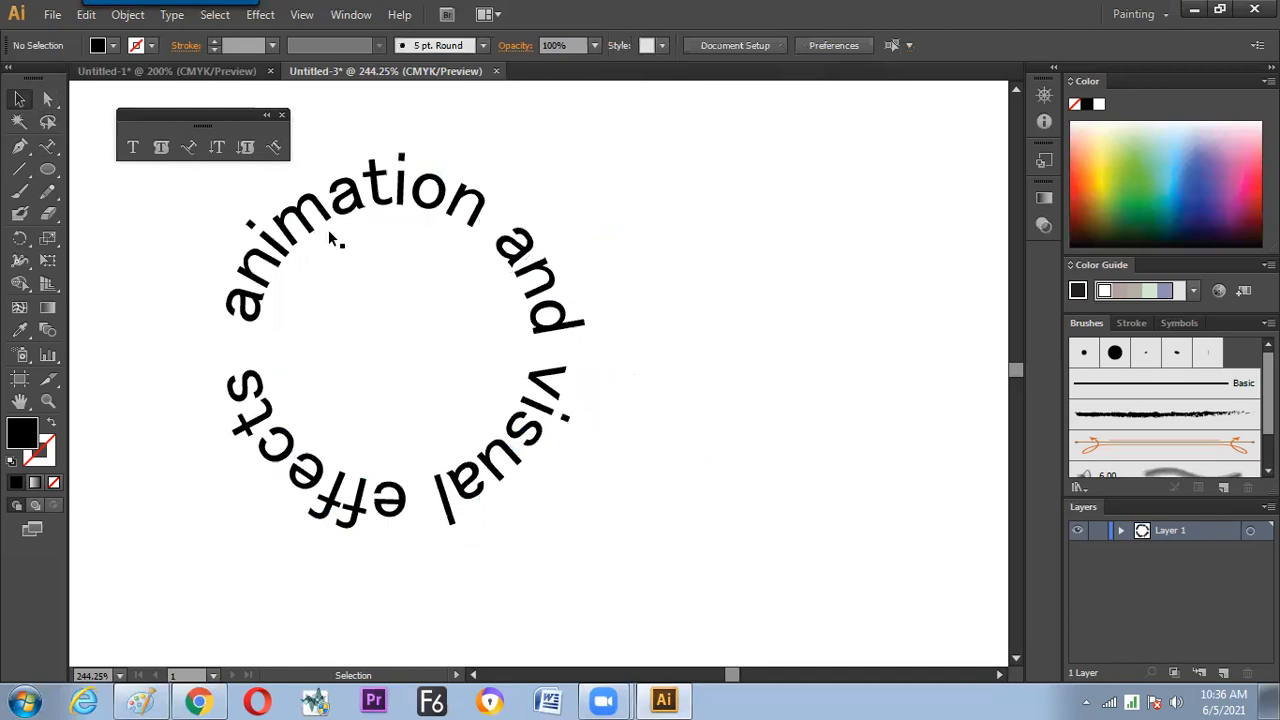
# Draw a solid black circle from the circular text's centre point, slightly smaller than the ring of letters
pyautogui.click(461, 230)
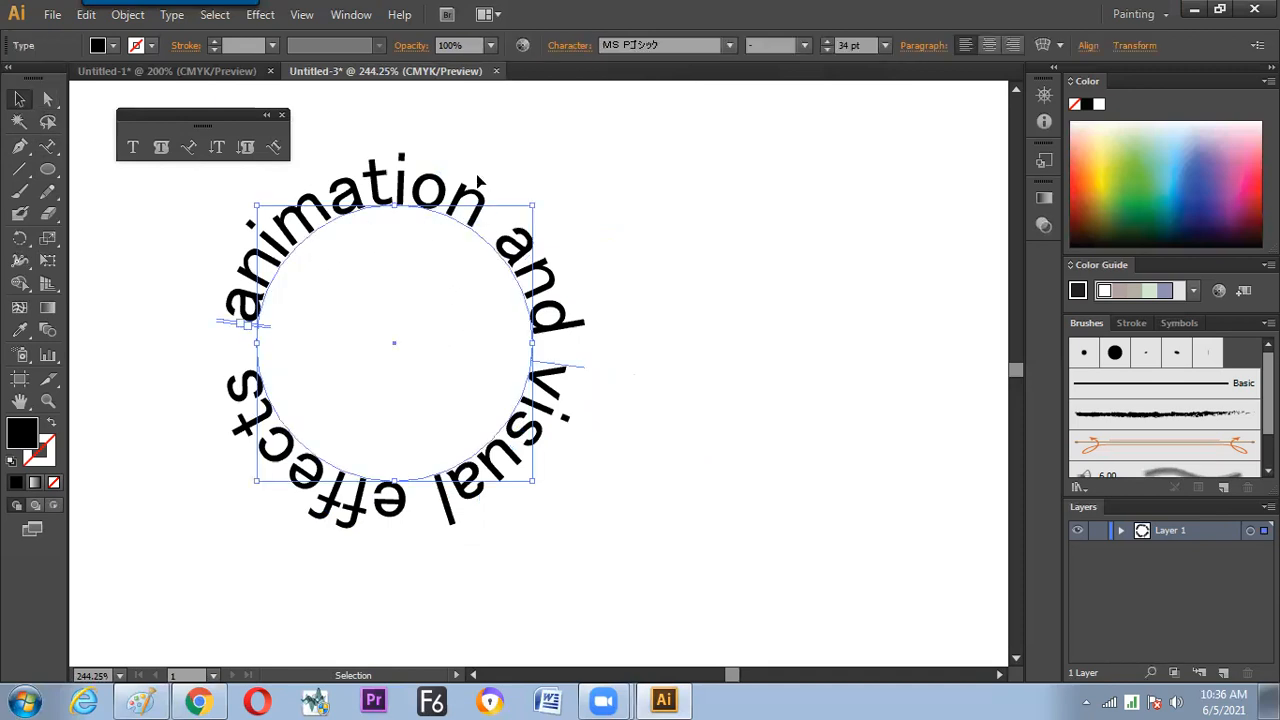
pyautogui.rightClick(452, 211)
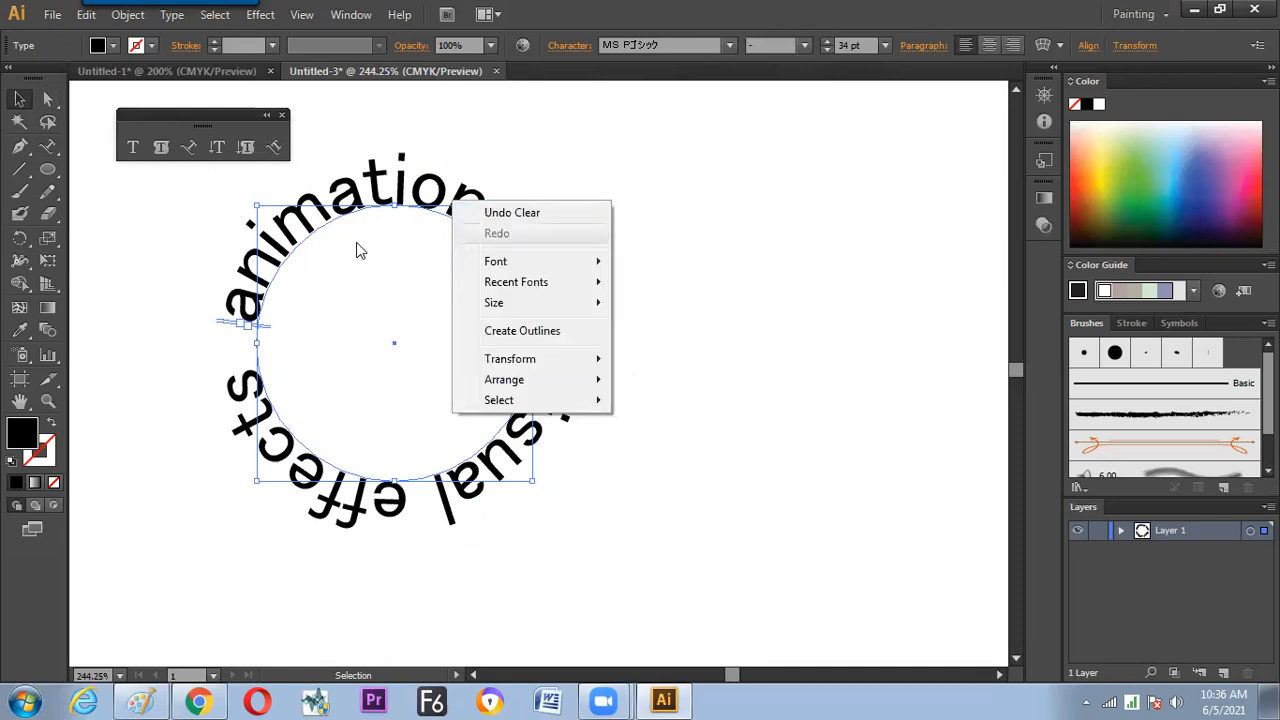
pyautogui.moveTo(48, 169); pyautogui.dragTo(137, 216)
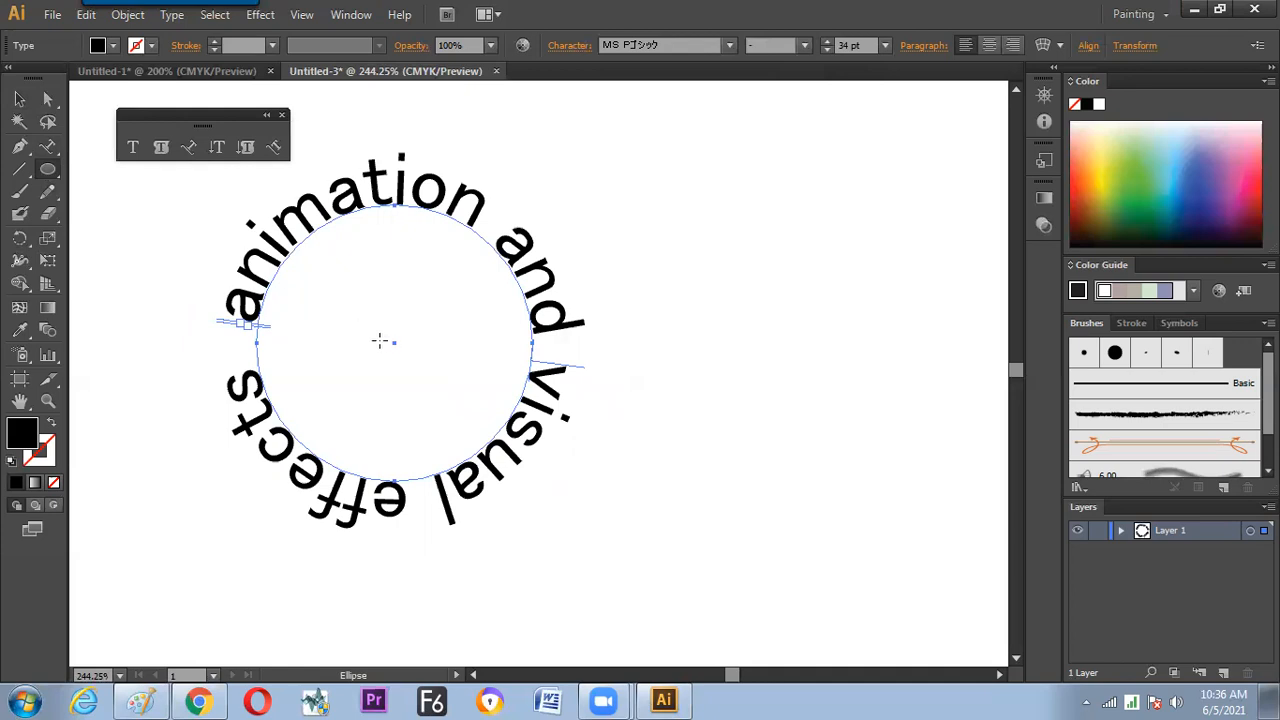
pyautogui.moveTo(394, 342); pyautogui.dragTo(519, 440)
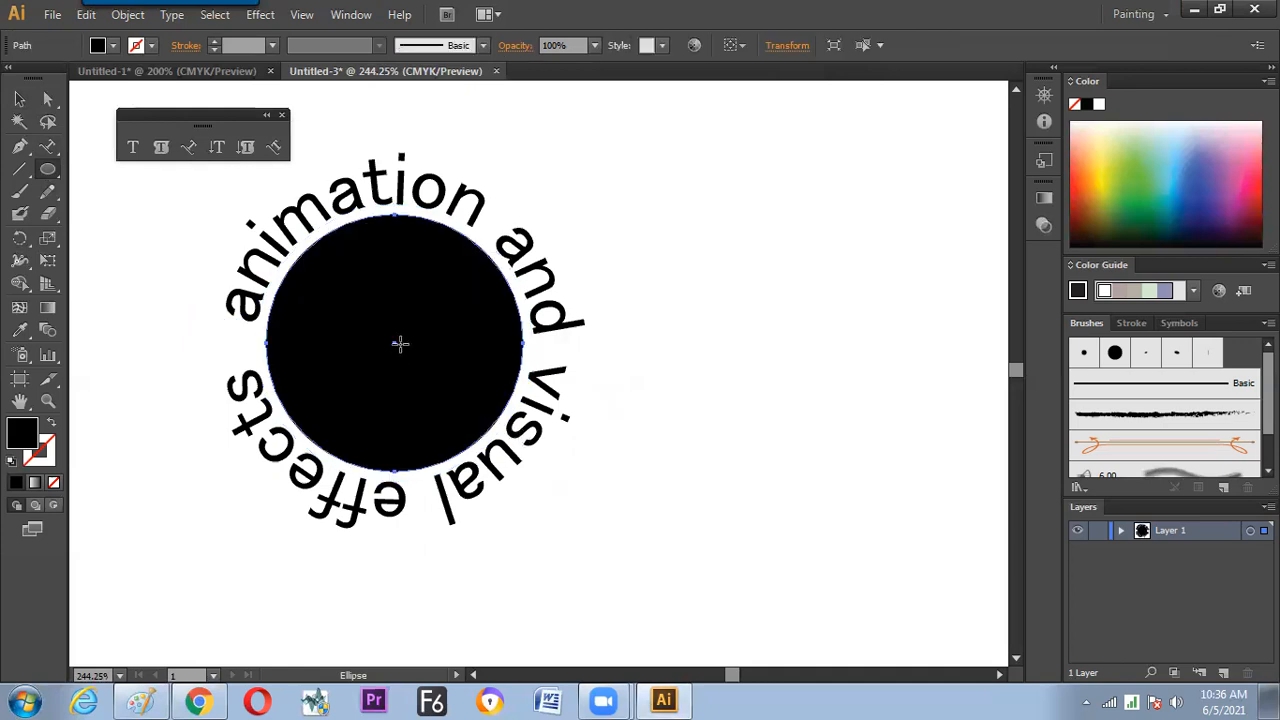
# Draw a larger concentric circle enclosing the letters and swap its colours to no fill with a black stroke
pyautogui.moveTo(393, 342); pyautogui.dragTo(576, 546)
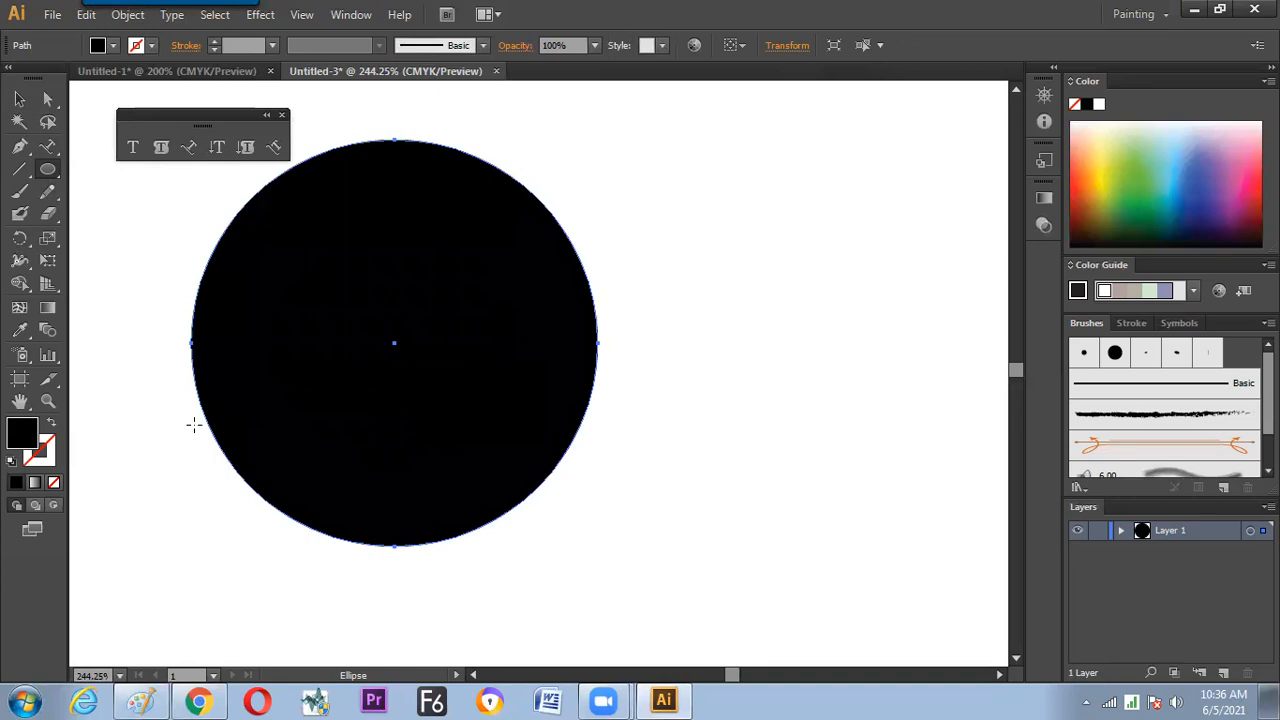
pyautogui.press('x')
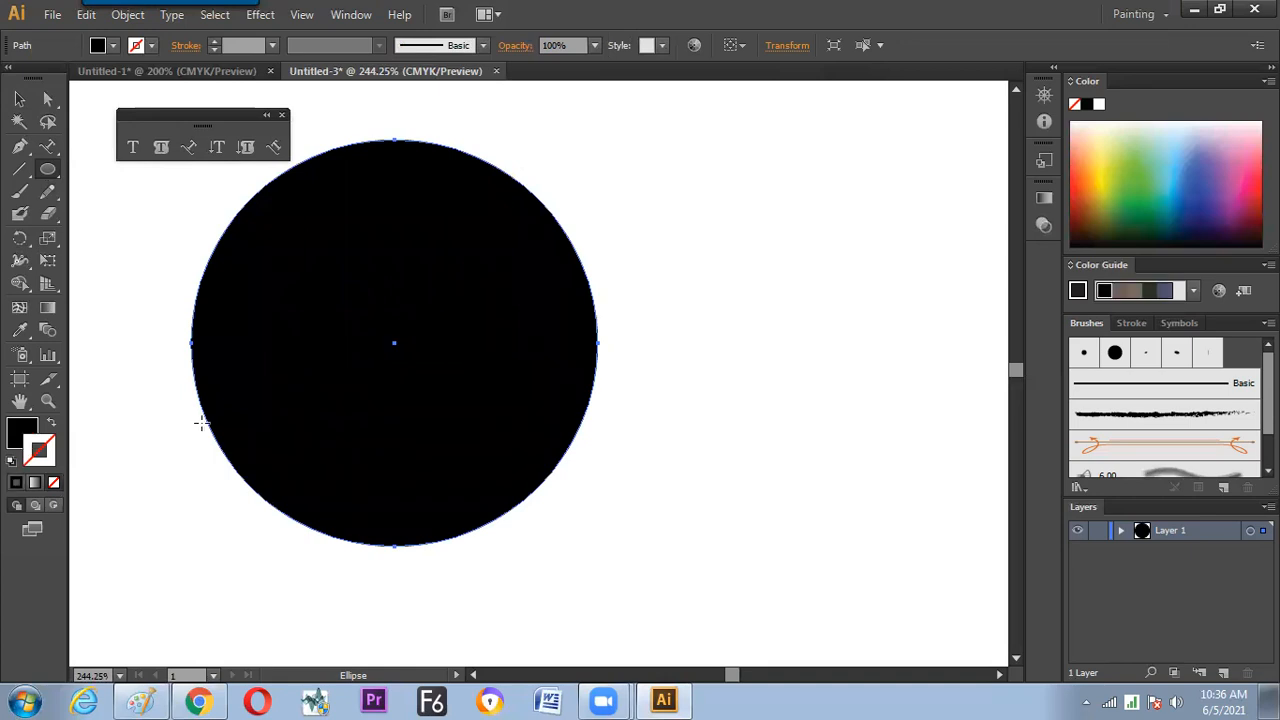
pyautogui.press('x')
pyautogui.hotkey('shift', 'x')
pyautogui.click(19, 98)
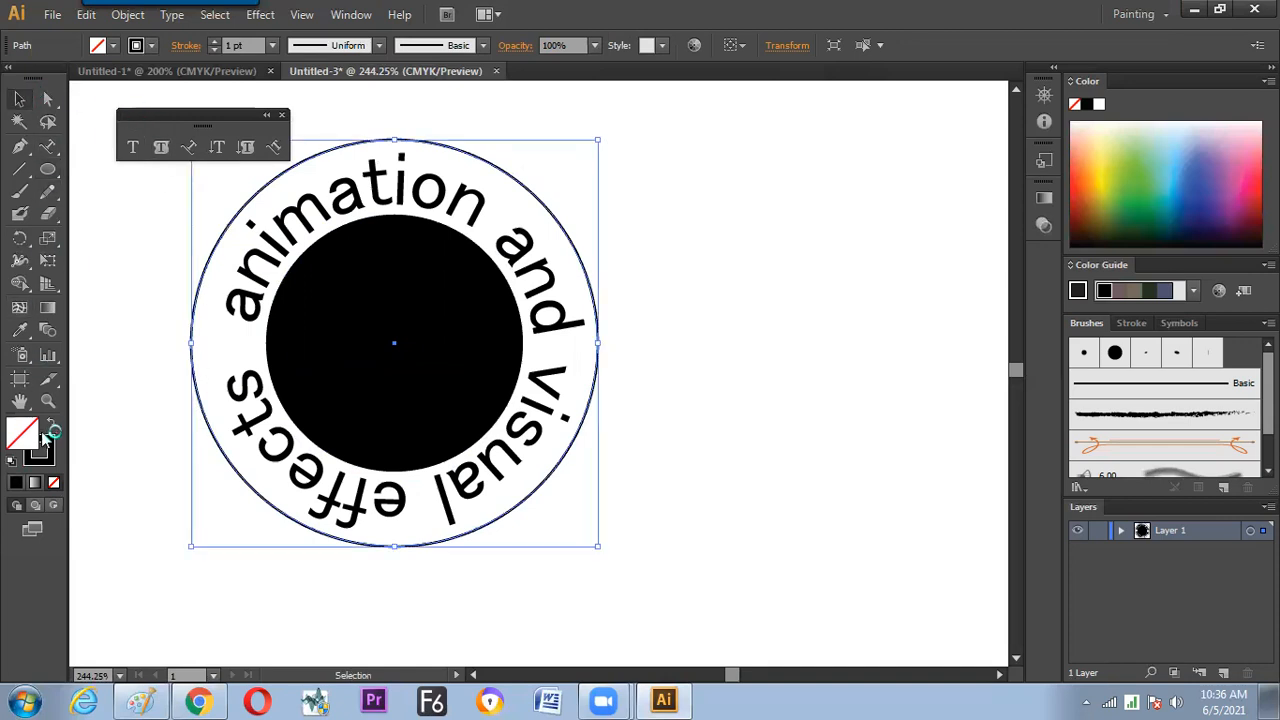
pyautogui.click(124, 490)
# Hide the panels and examine the finished circular text badge at different magnifications
pyautogui.press('Tab')
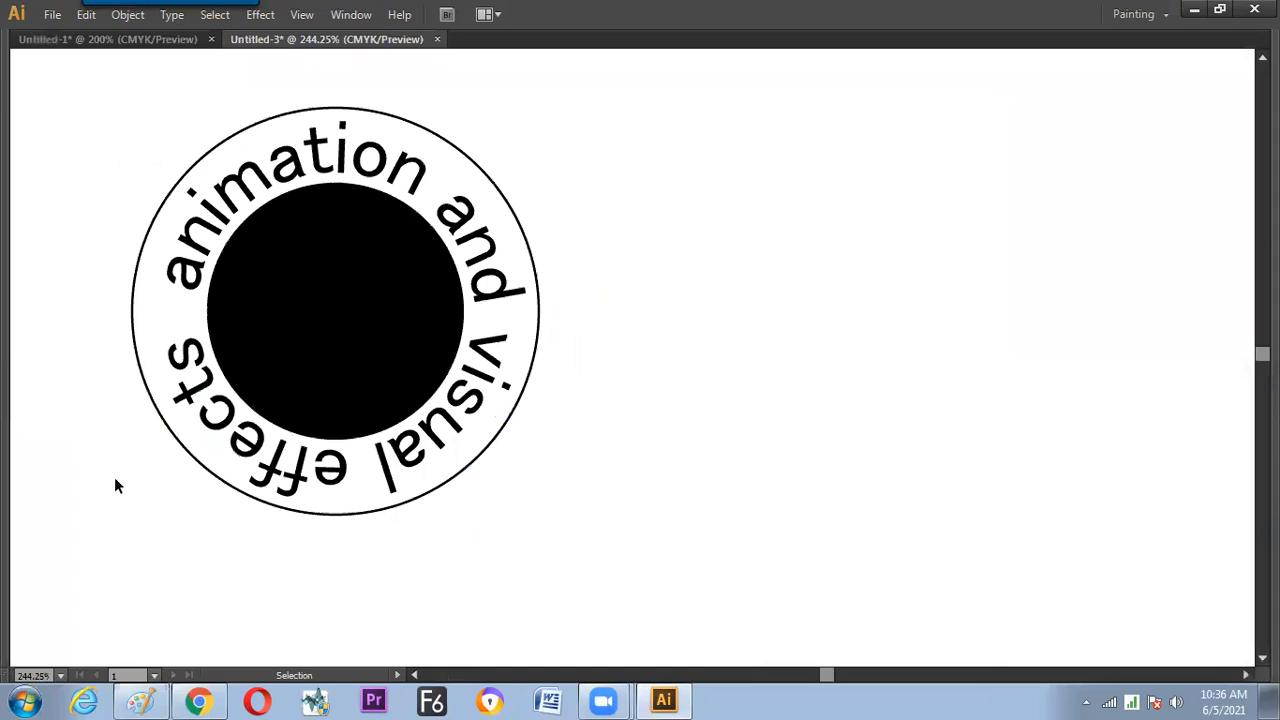
pyautogui.hotkey('ctrl', '-')
pyautogui.hotkey('ctrl', '-')
pyautogui.hotkey('ctrl', '-')
pyautogui.hotkey('ctrl', '+')
pyautogui.hotkey('ctrl', '+')
pyautogui.hotkey('ctrl', '+')
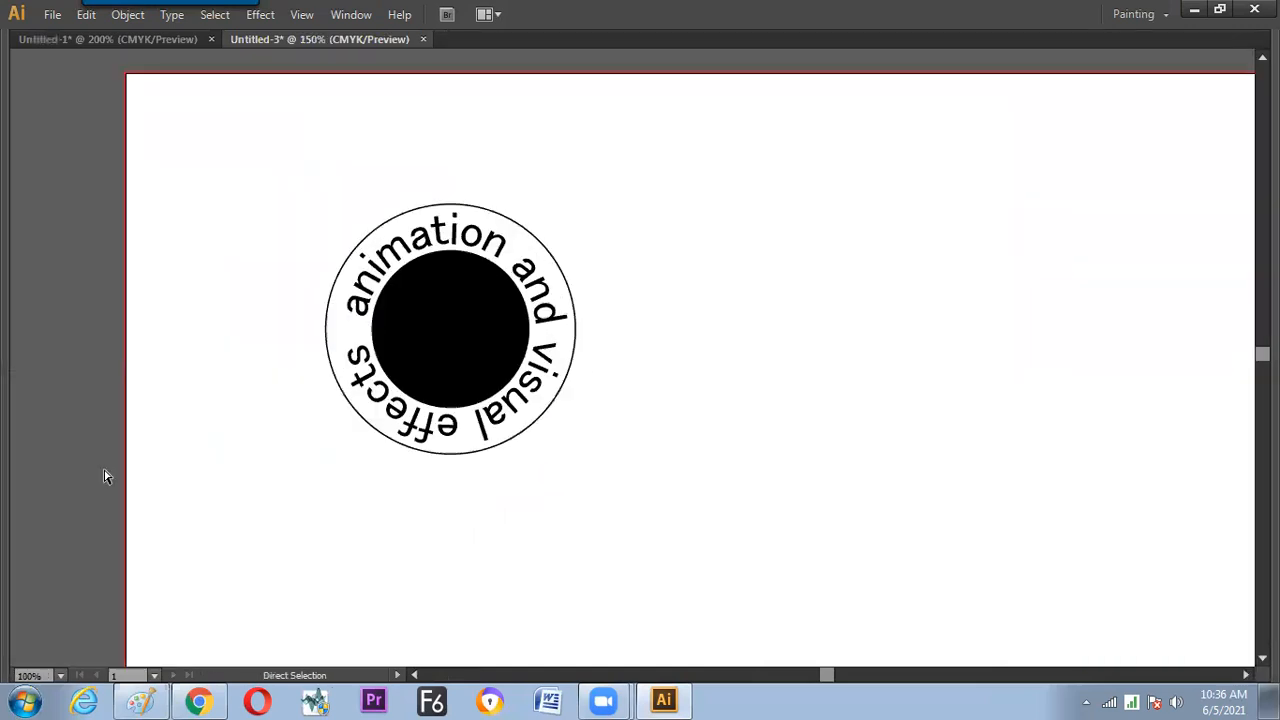
pyautogui.moveTo(105, 467); pyautogui.dragTo(178, 482)
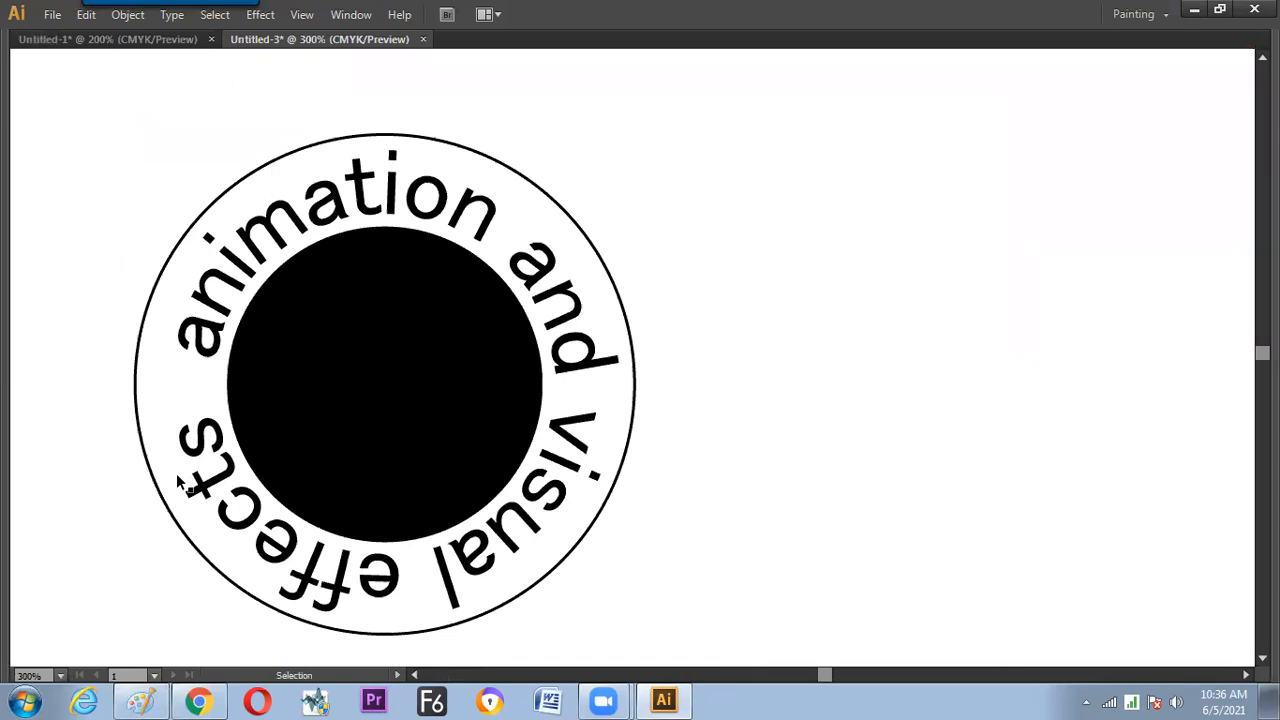
# Duplicate the badge's outer circle at a slightly larger concentric size to form a double outline
pyautogui.click(510, 172)
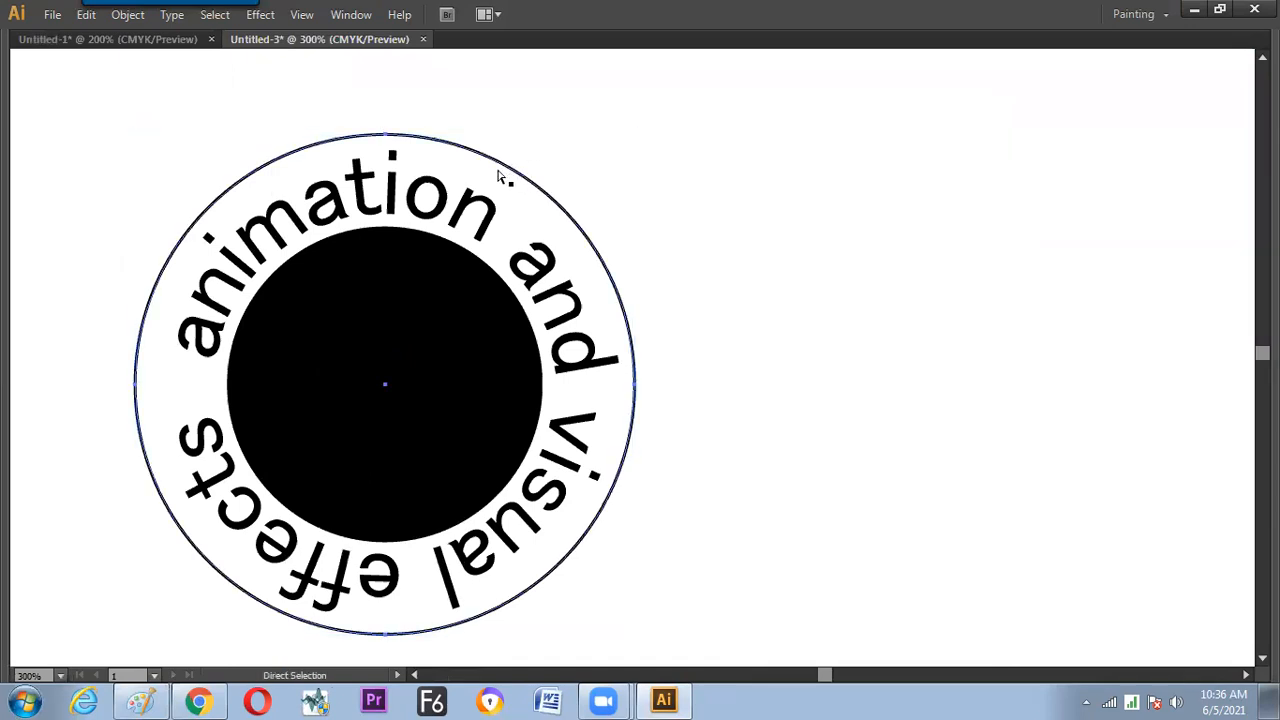
pyautogui.moveTo(634, 134); pyautogui.dragTo(642, 128)
pyautogui.click(701, 185)
pyautogui.scroll(-1, 540, 284)
# Remove the black fill from the inner circle and shrink it slightly about its centre
pyautogui.click(437, 283)
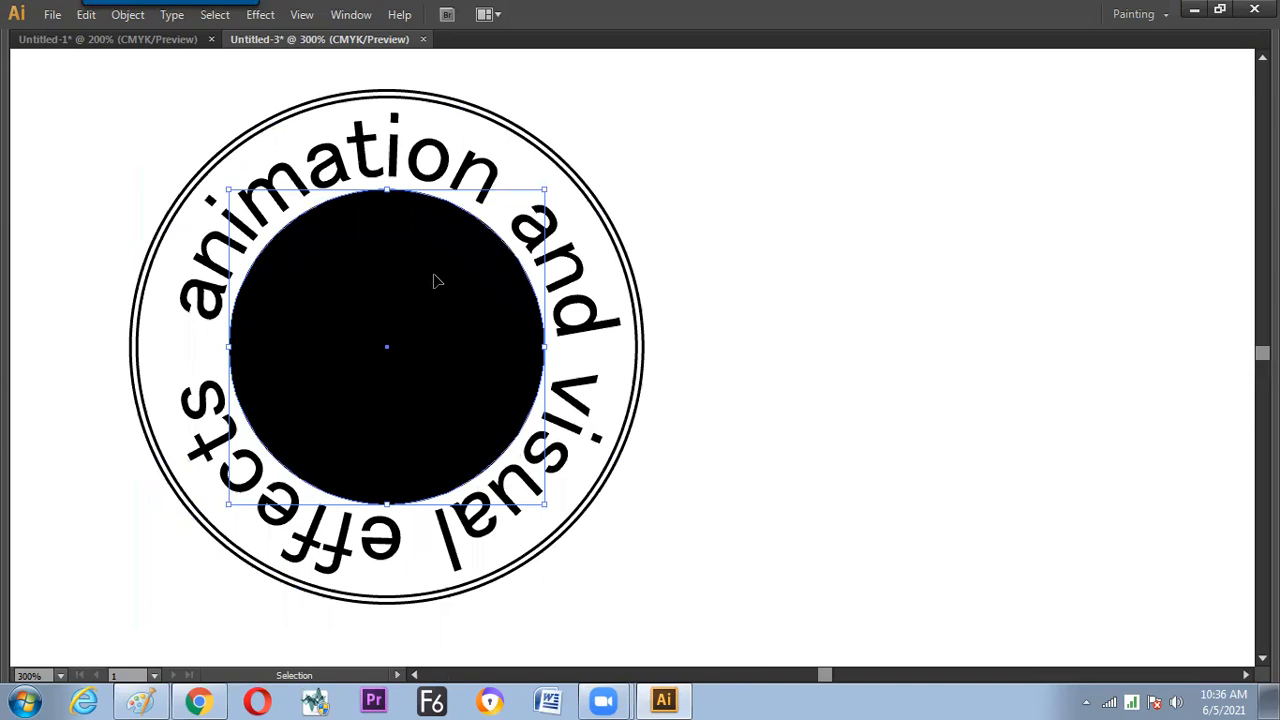
pyautogui.press('/')
pyautogui.press('a')
pyautogui.press('v')
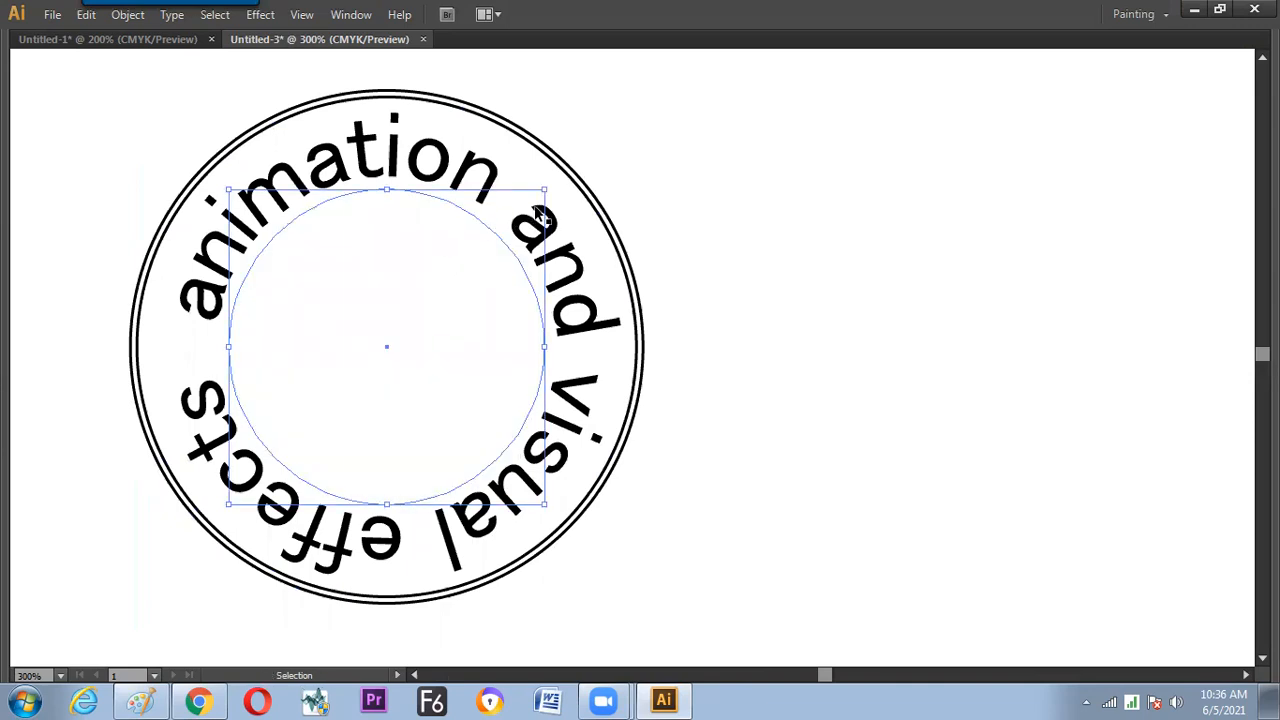
pyautogui.moveTo(544, 189); pyautogui.dragTo(522, 212)
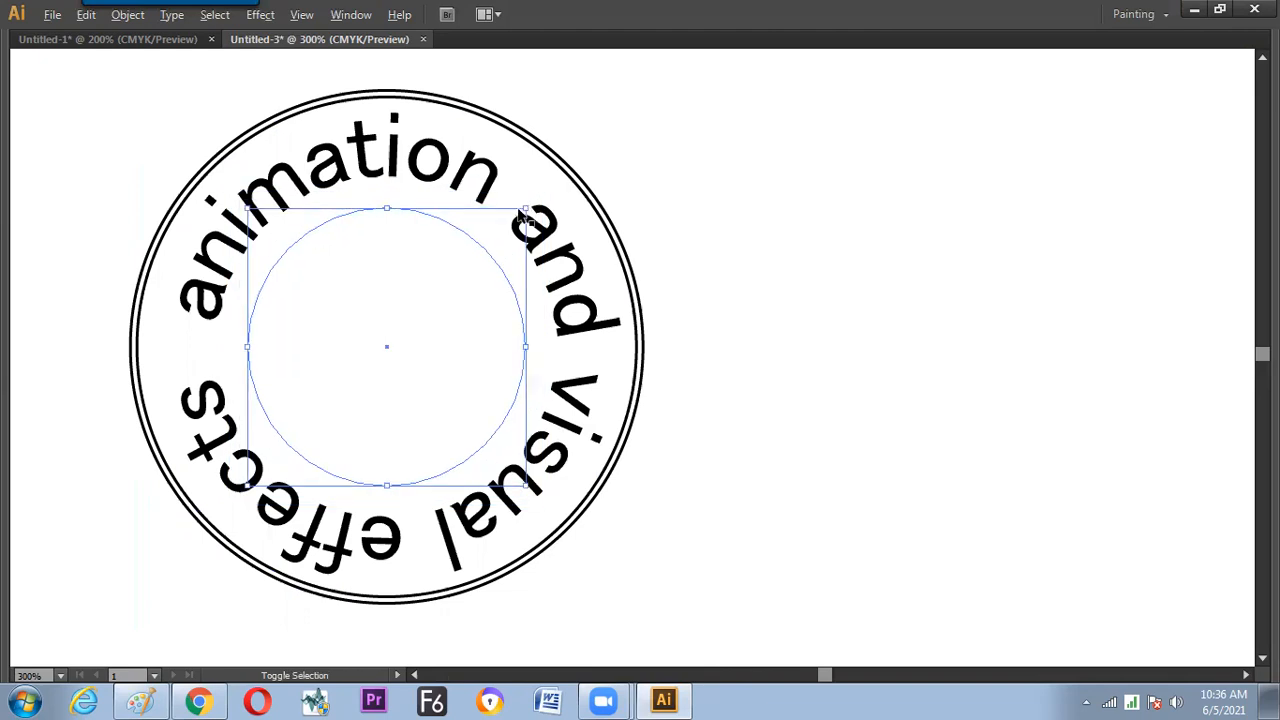
pyautogui.click(624, 181)
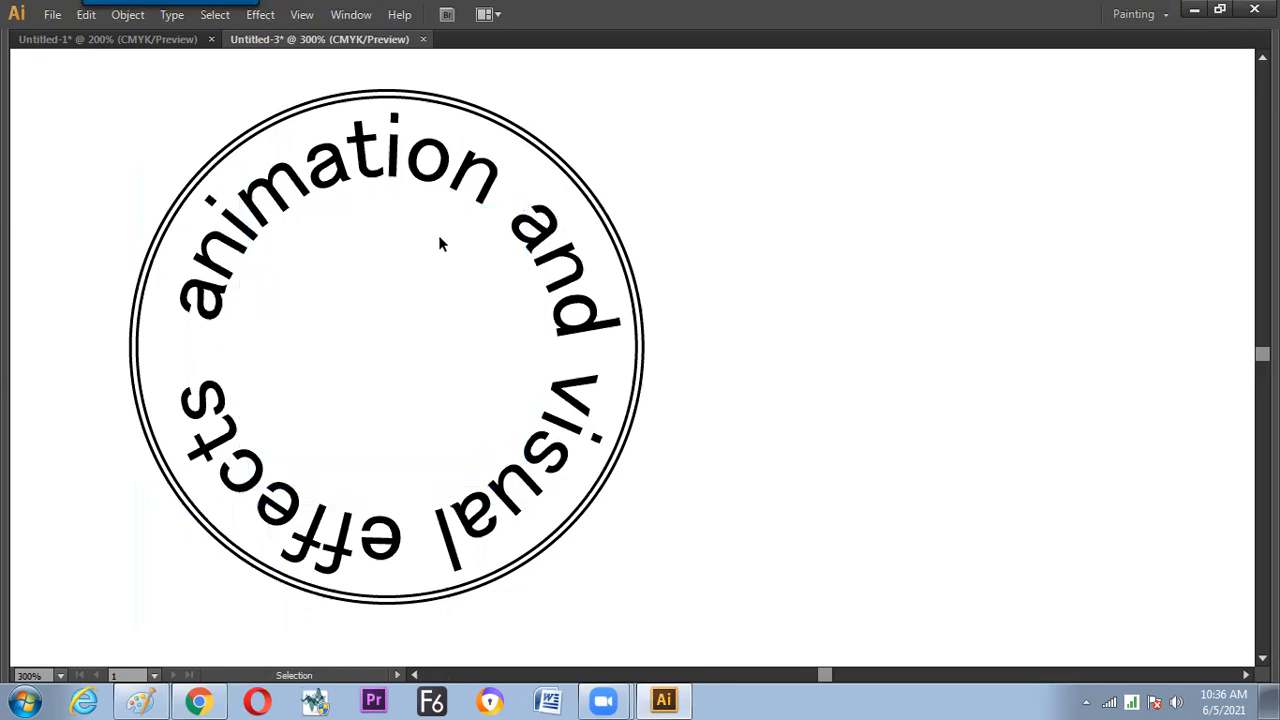
# Give the inner circle a thin black outline with no fill
pyautogui.click(438, 228)
pyautogui.press('a')
pyautogui.press('v')
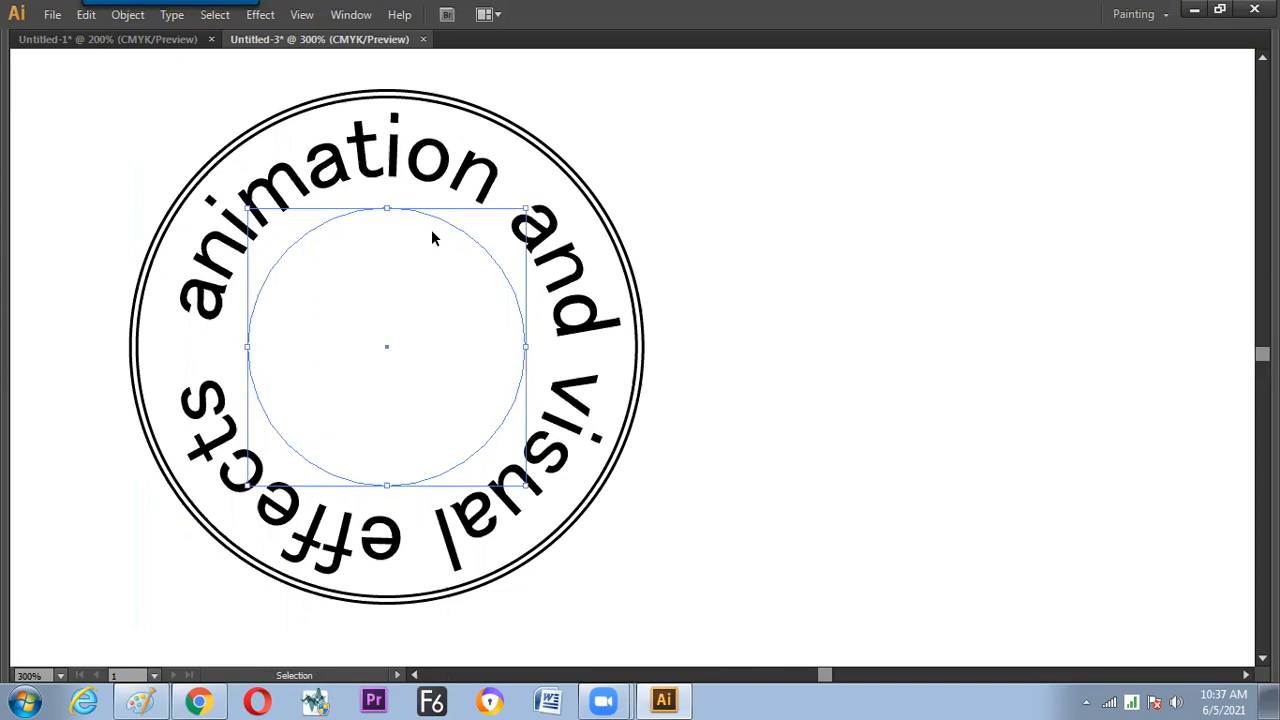
pyautogui.click(717, 216)
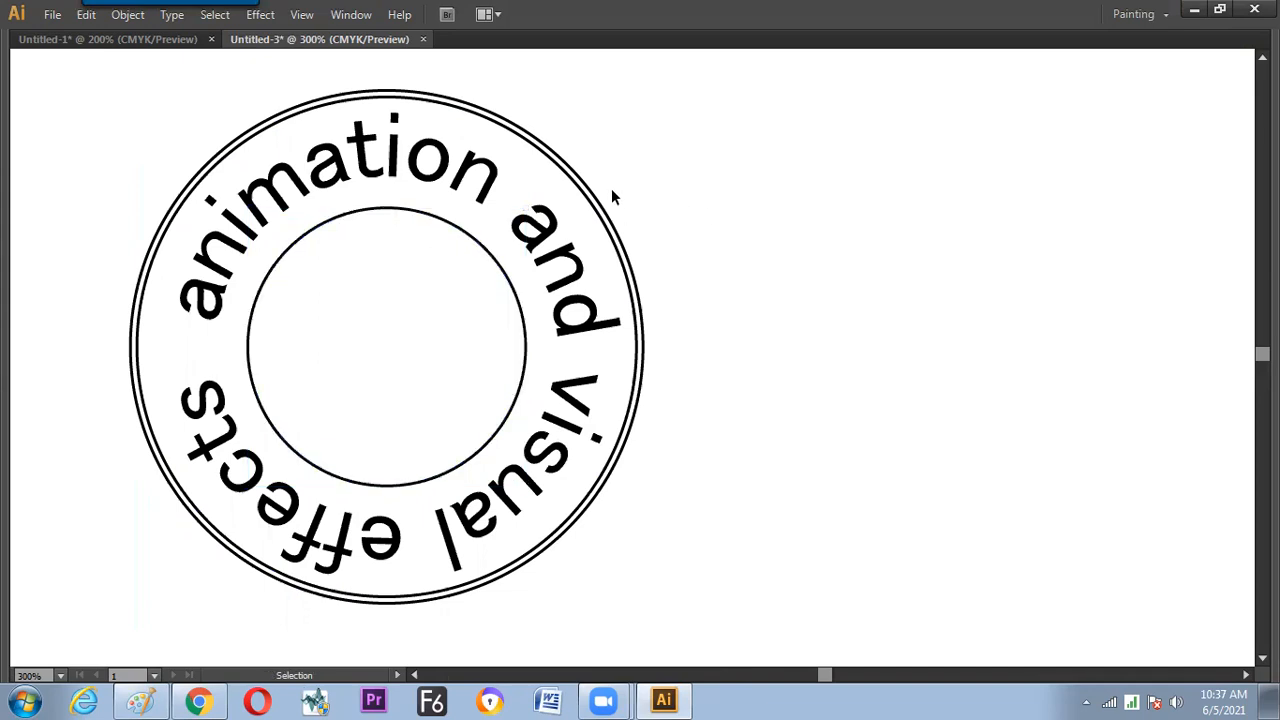
# Scale the whole badge down about its centre, move it towards the artboard's upper-left corner and show the panels again
pyautogui.hotkey('ctrl', '-')
pyautogui.hotkey('ctrl', '-')
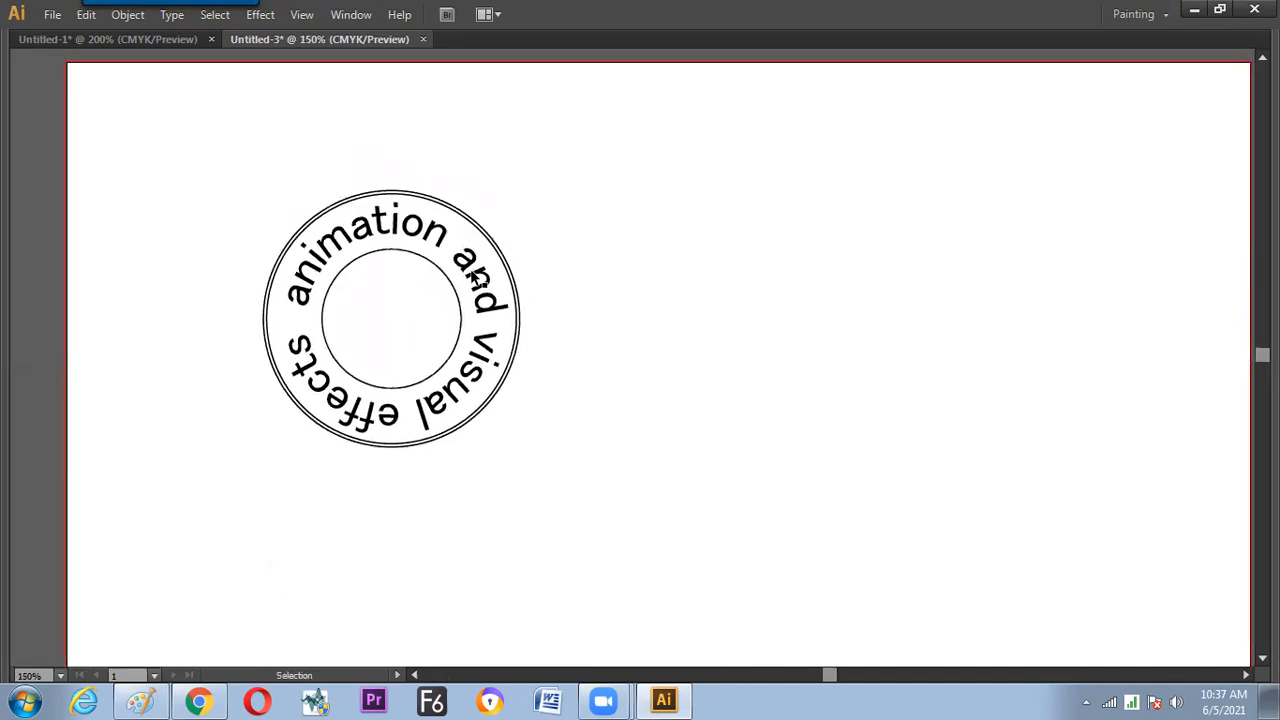
pyautogui.hotkey('ctrl', 'a')
pyautogui.moveTo(524, 194); pyautogui.dragTo(483, 227)
pyautogui.click(540, 223)
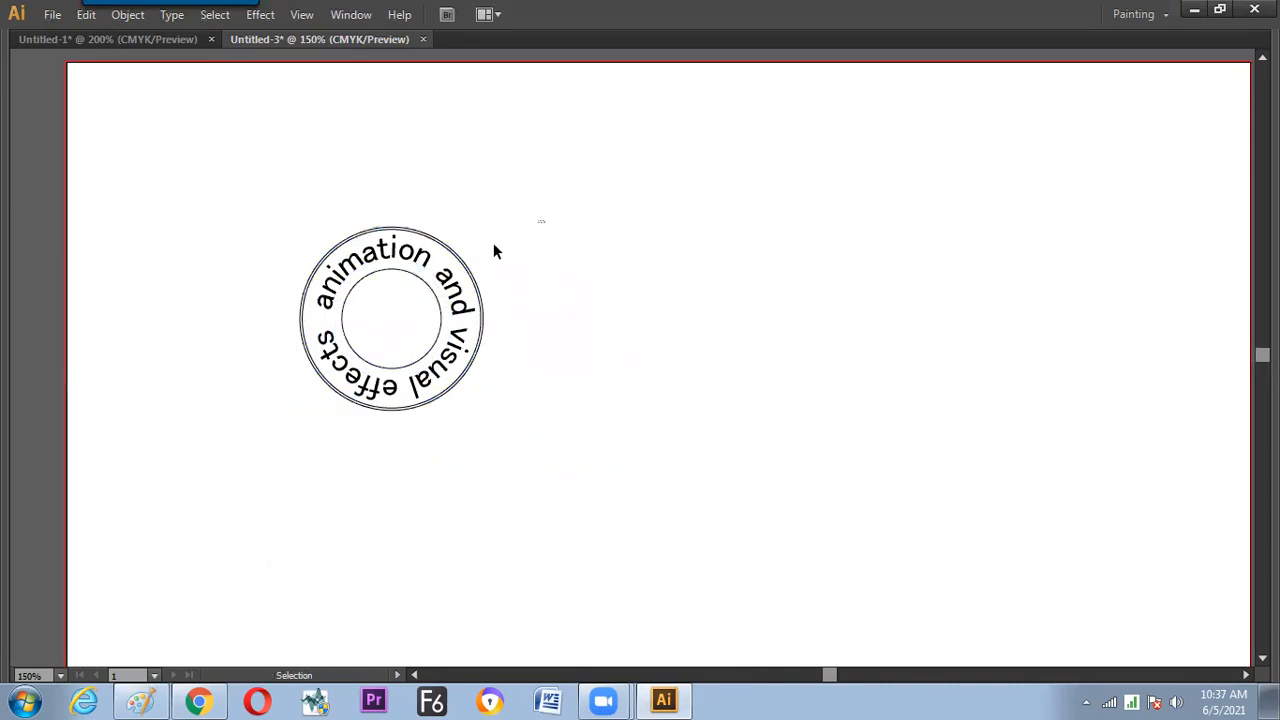
pyautogui.click(401, 296)
pyautogui.moveTo(401, 296); pyautogui.dragTo(312, 244)
pyautogui.click(417, 250)
pyautogui.press('Tab')
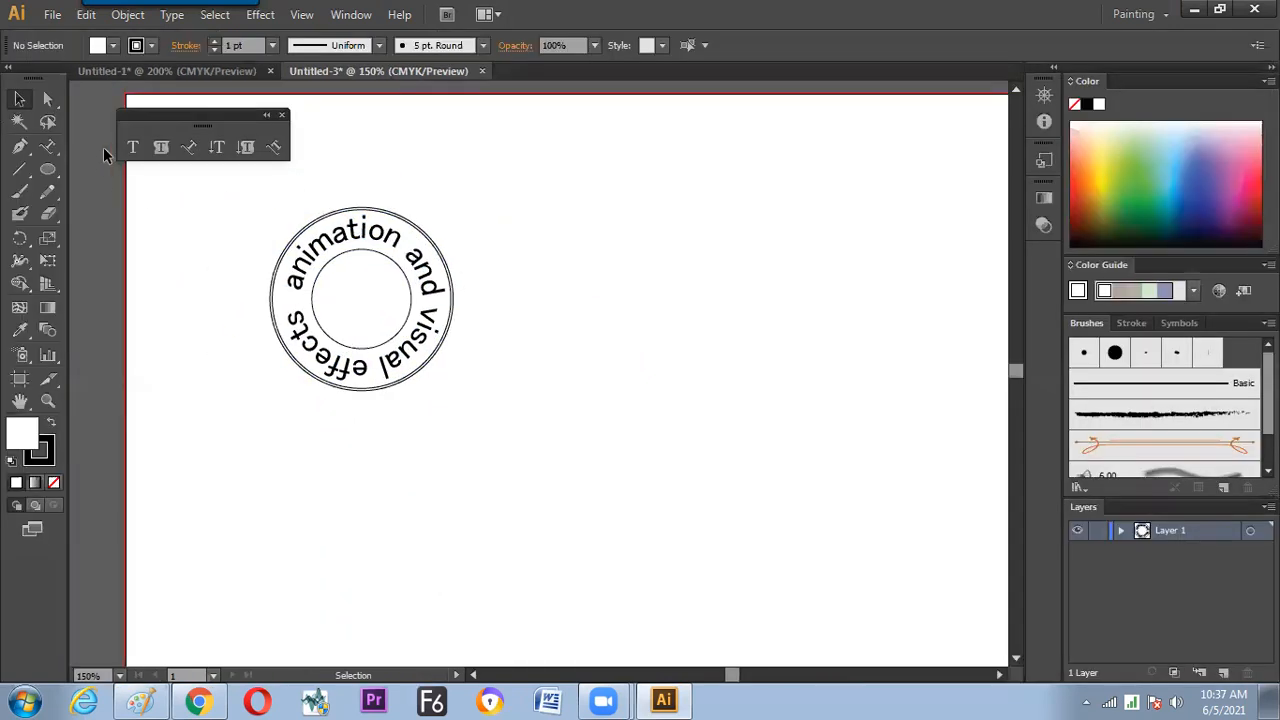
# Try to start area type on an empty part of the artboard
pyautogui.click(161, 148)
pyautogui.click(553, 192)
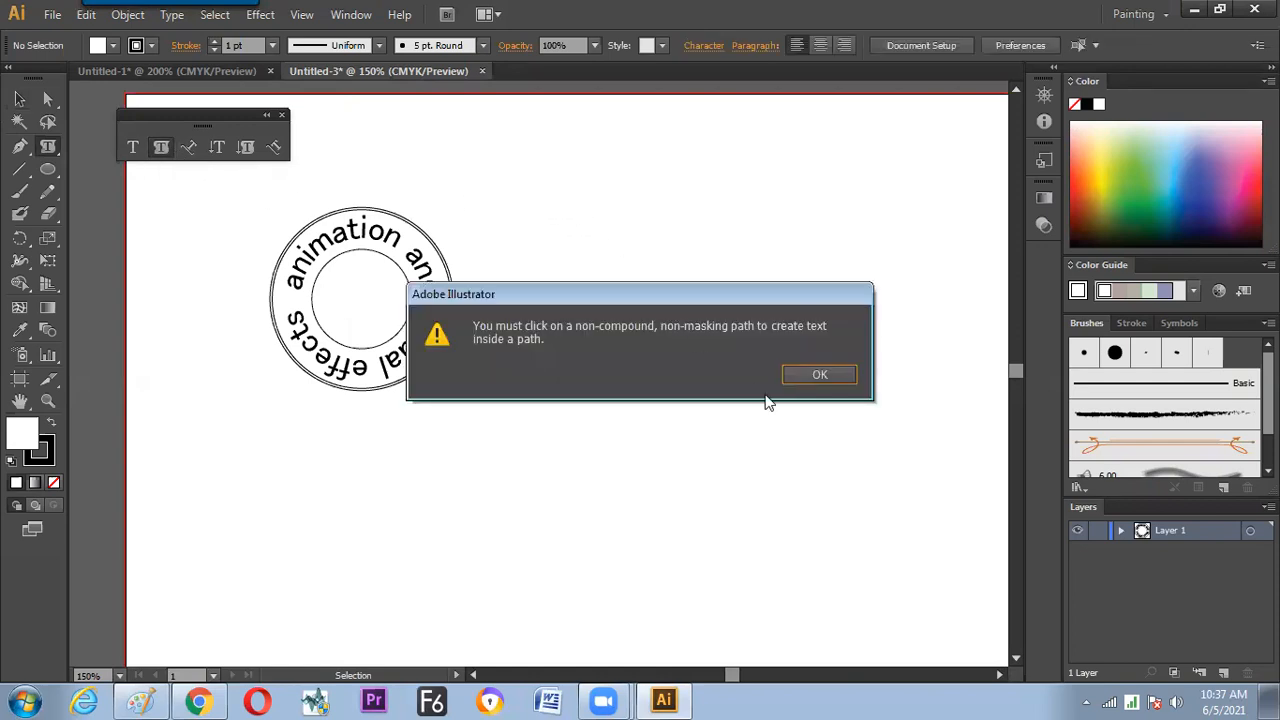
pyautogui.click(815, 376)
# Draw a closed, irregular wavy shape to the right of the badge with the Pencil tool
pyautogui.click(19, 168)
pyautogui.moveTo(47, 191); pyautogui.dragTo(105, 199)
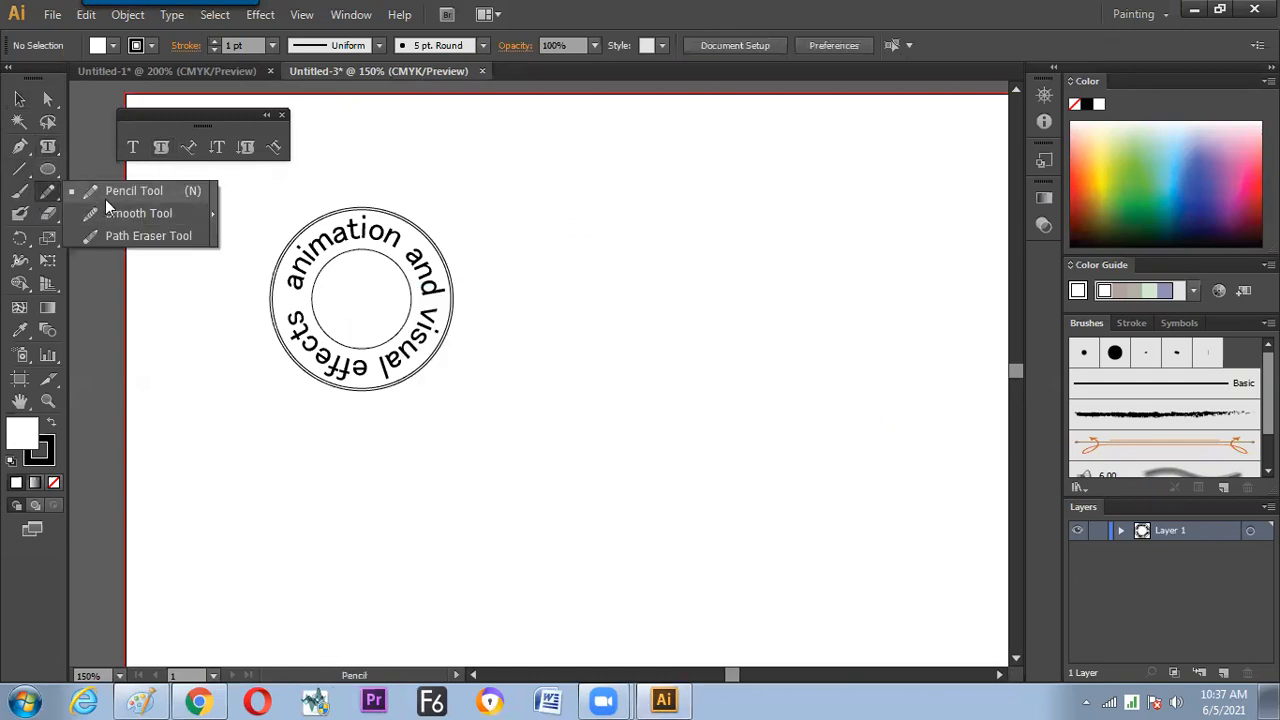
pyautogui.click(109, 195)
pyautogui.moveTo(590, 292)
pyautogui.mouseDown()
pyautogui.moveTo(700, 207)
pyautogui.moveTo(800, 372)
pyautogui.moveTo(597, 329)
pyautogui.moveTo(600, 296)
pyautogui.mouseUp()
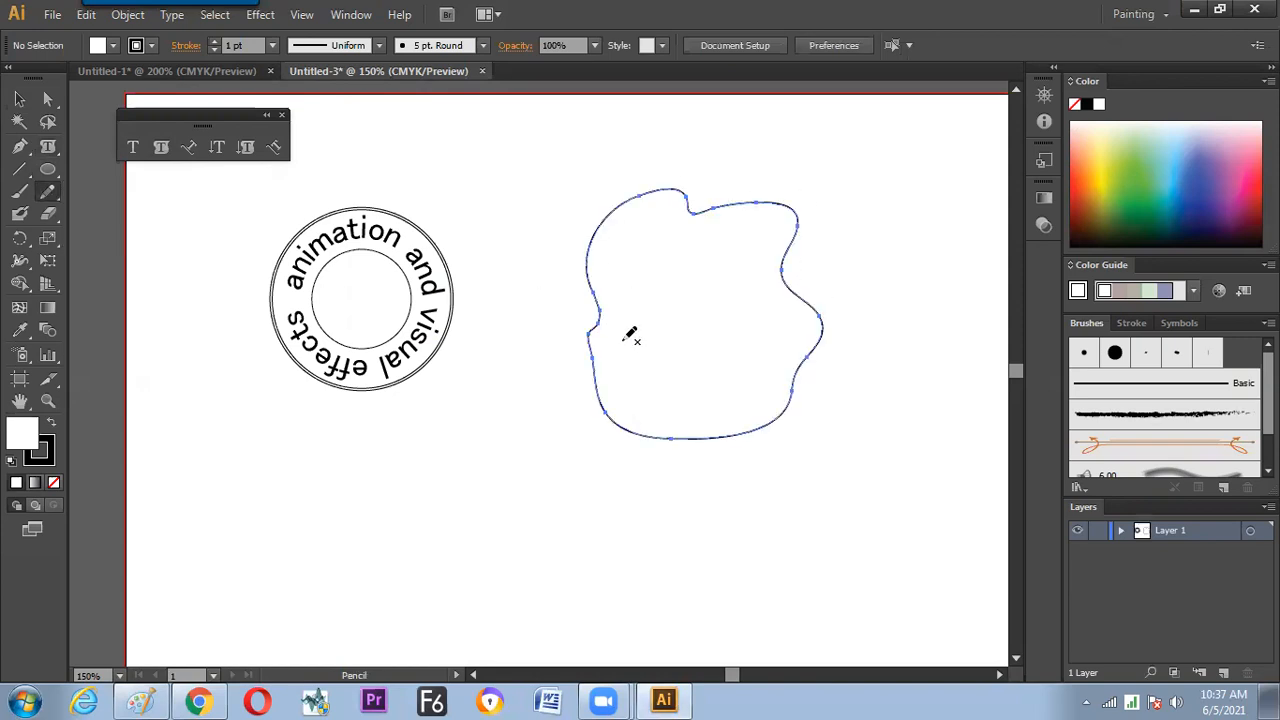
# Turn the wavy shape into an area type container holding the text "dsfsfdsfafsadf df df sdf asf dsaf"
pyautogui.click(161, 147)
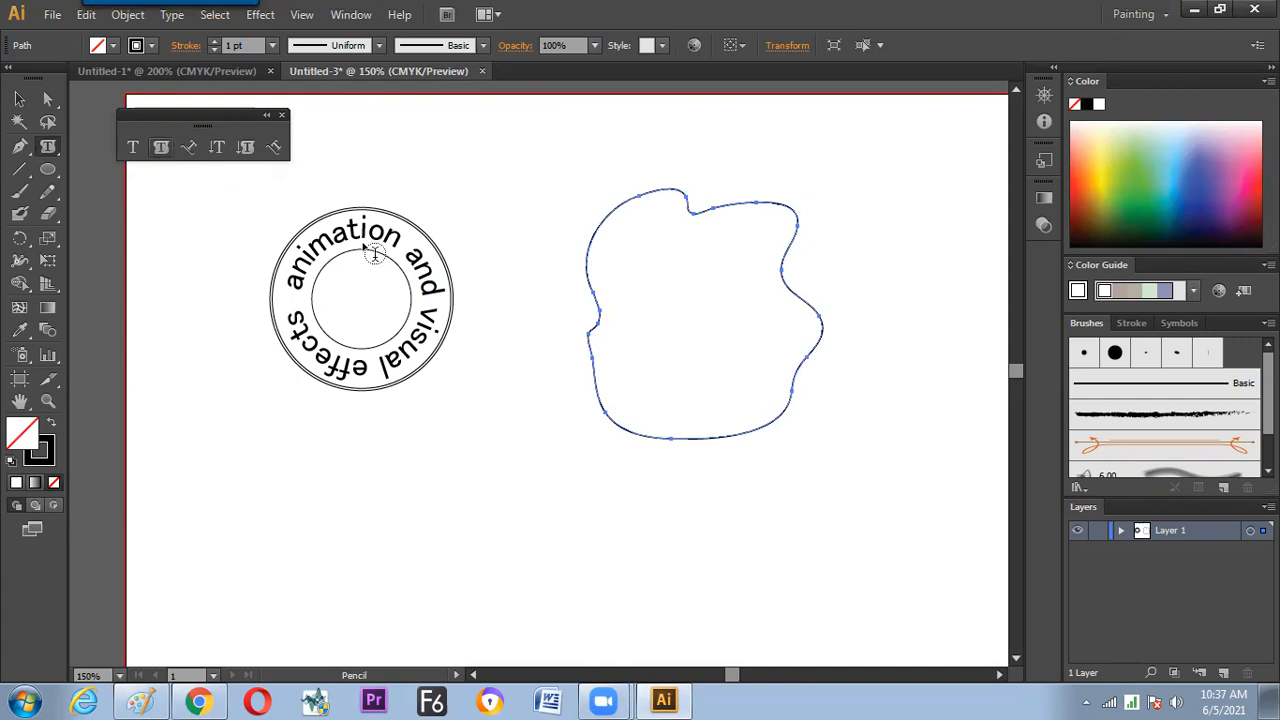
pyautogui.click(600, 292)
pyautogui.write('dsfsf')
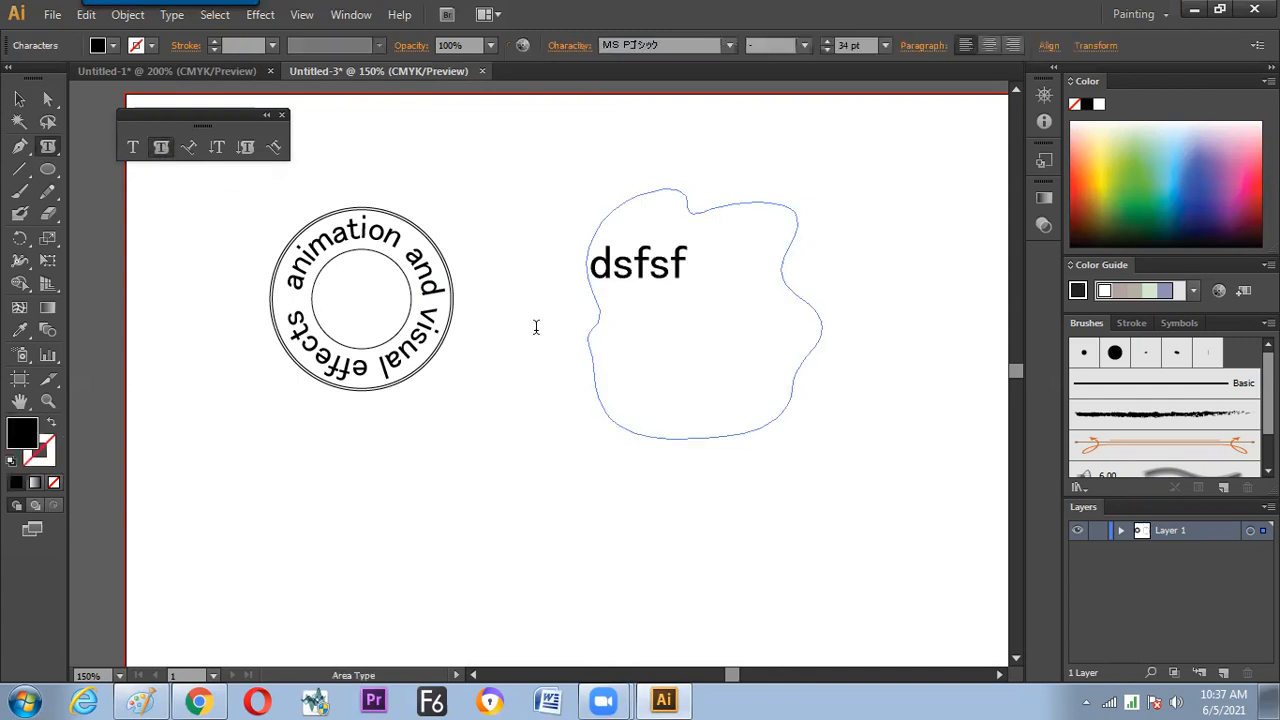
pyautogui.write('dsfafsadf df')
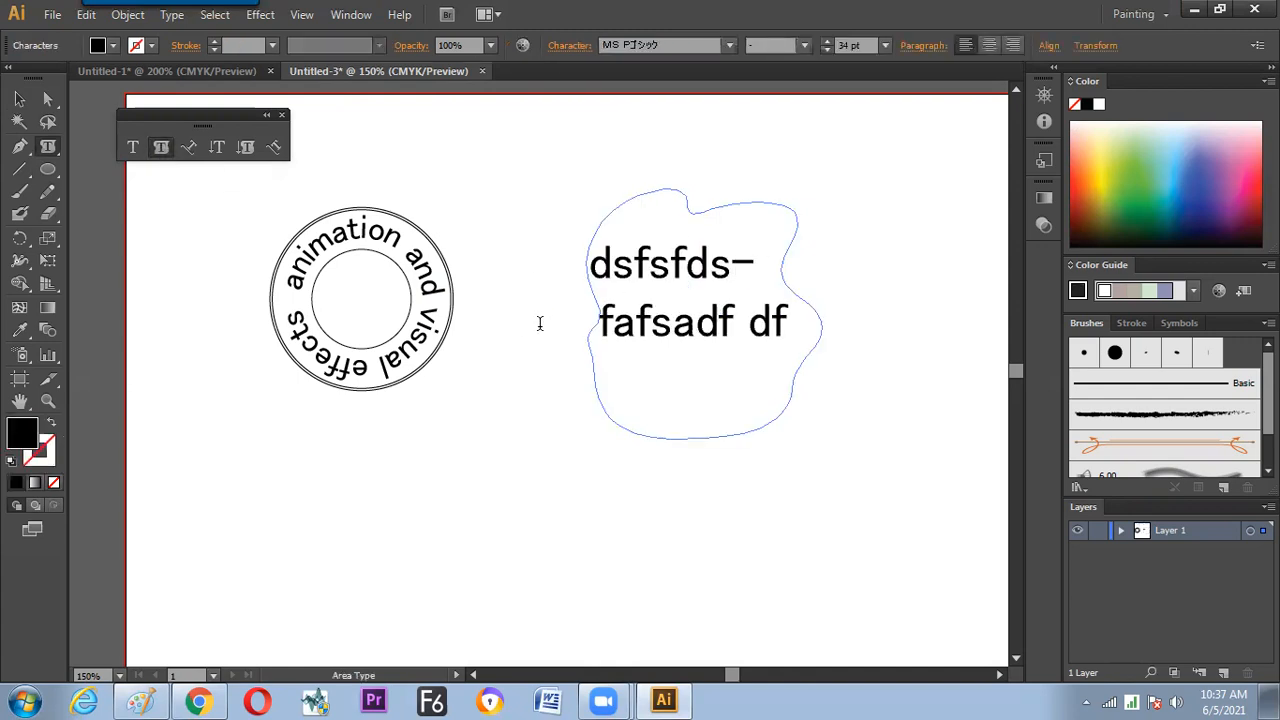
pyautogui.write(' df sdf asf')
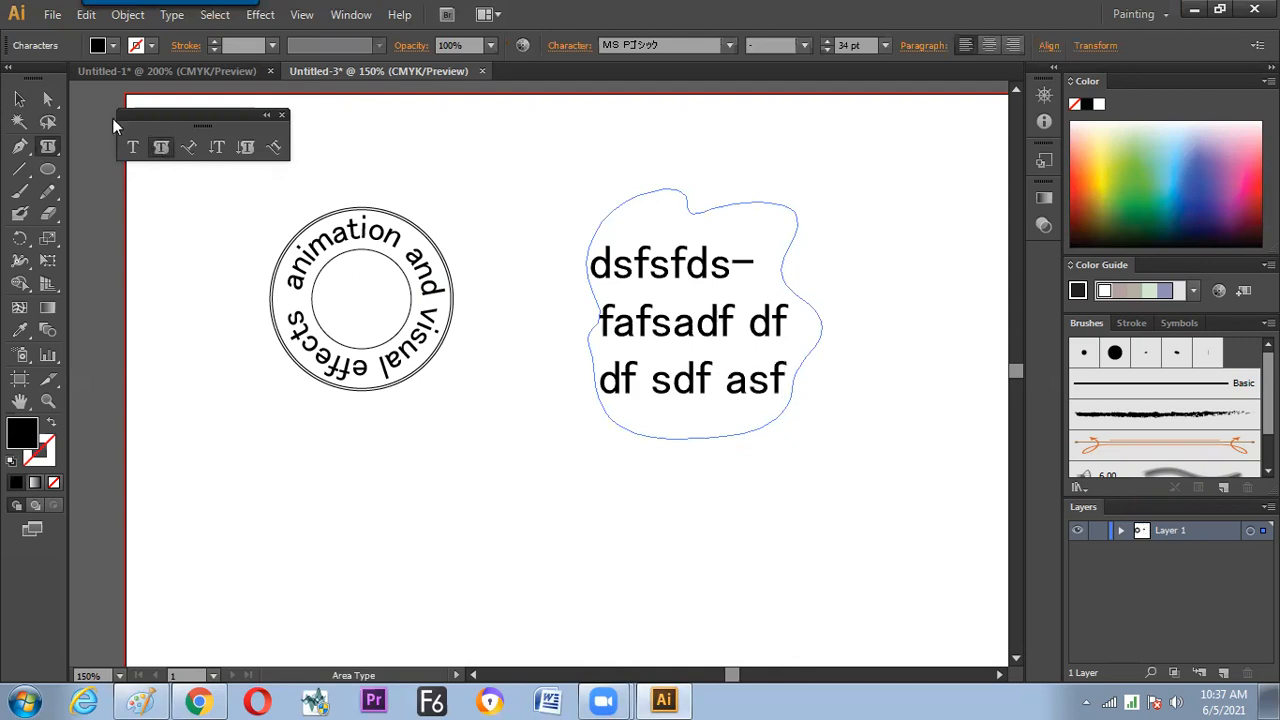
# Move the wavy text area up and towards the badge, and enlarge it until all its text fits
pyautogui.click(19, 99)
pyautogui.click(330, 177)
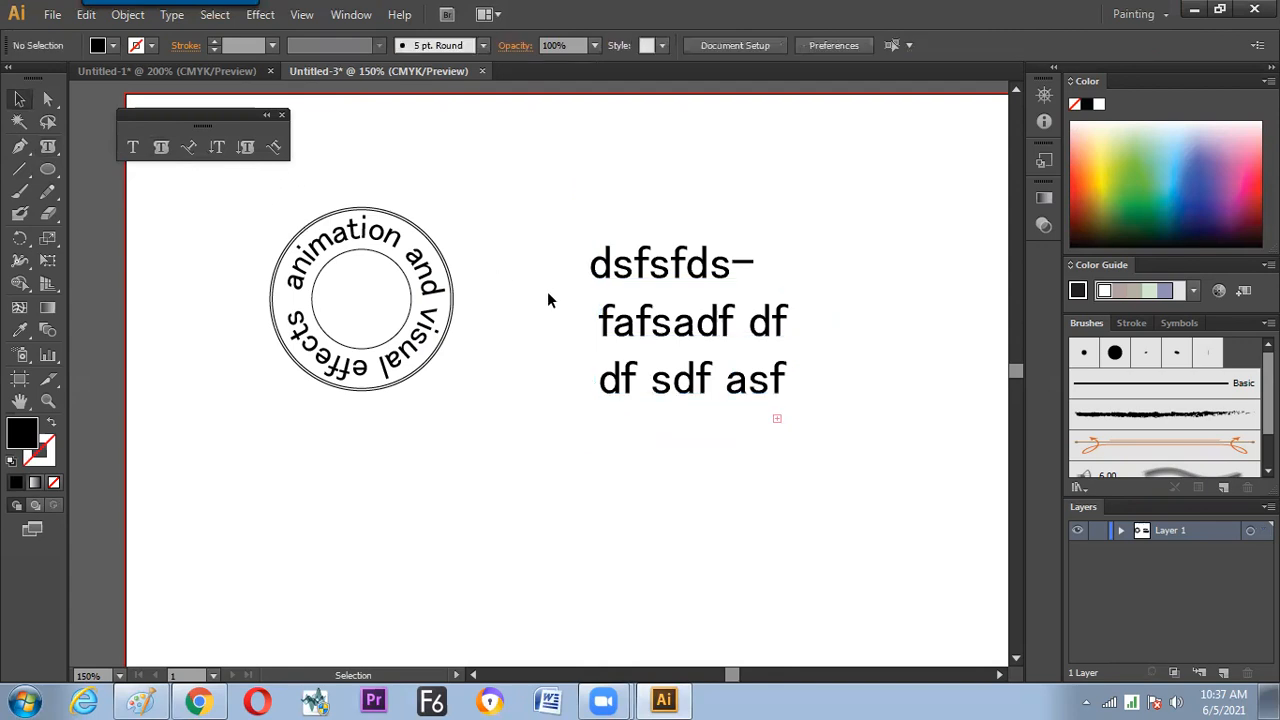
pyautogui.moveTo(637, 291); pyautogui.dragTo(557, 252)
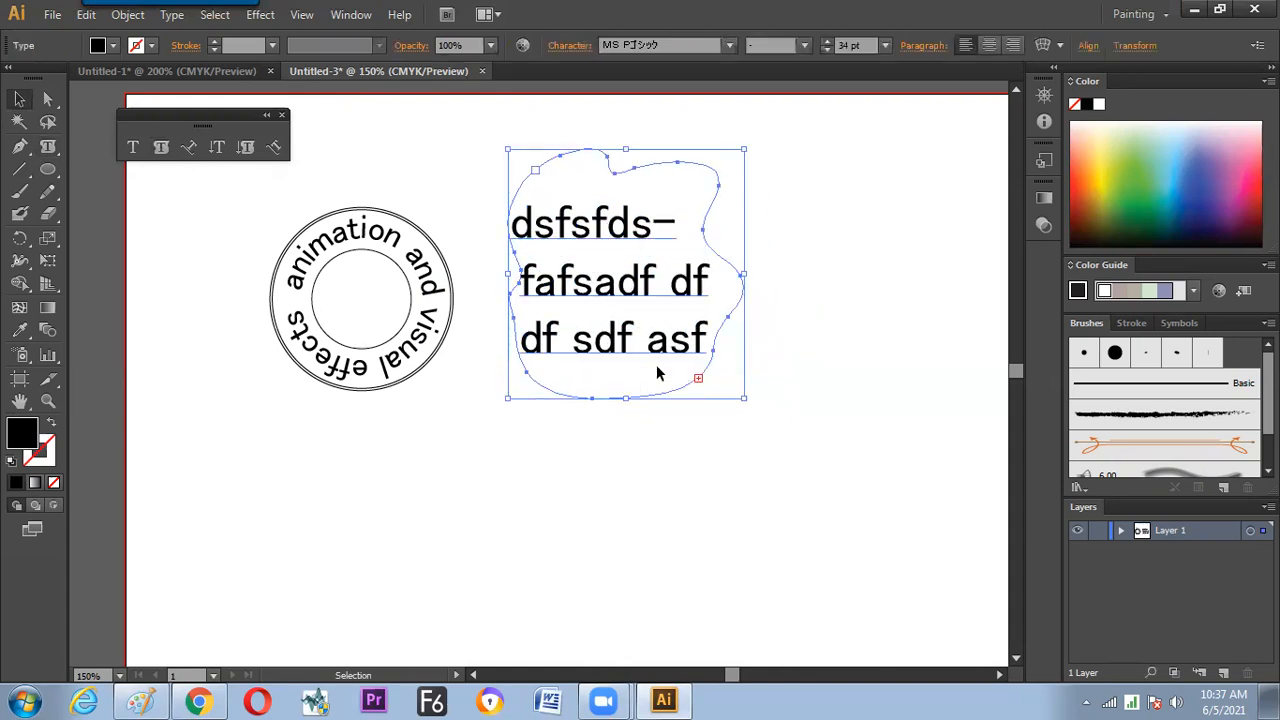
pyautogui.moveTo(743, 400); pyautogui.dragTo(804, 445)
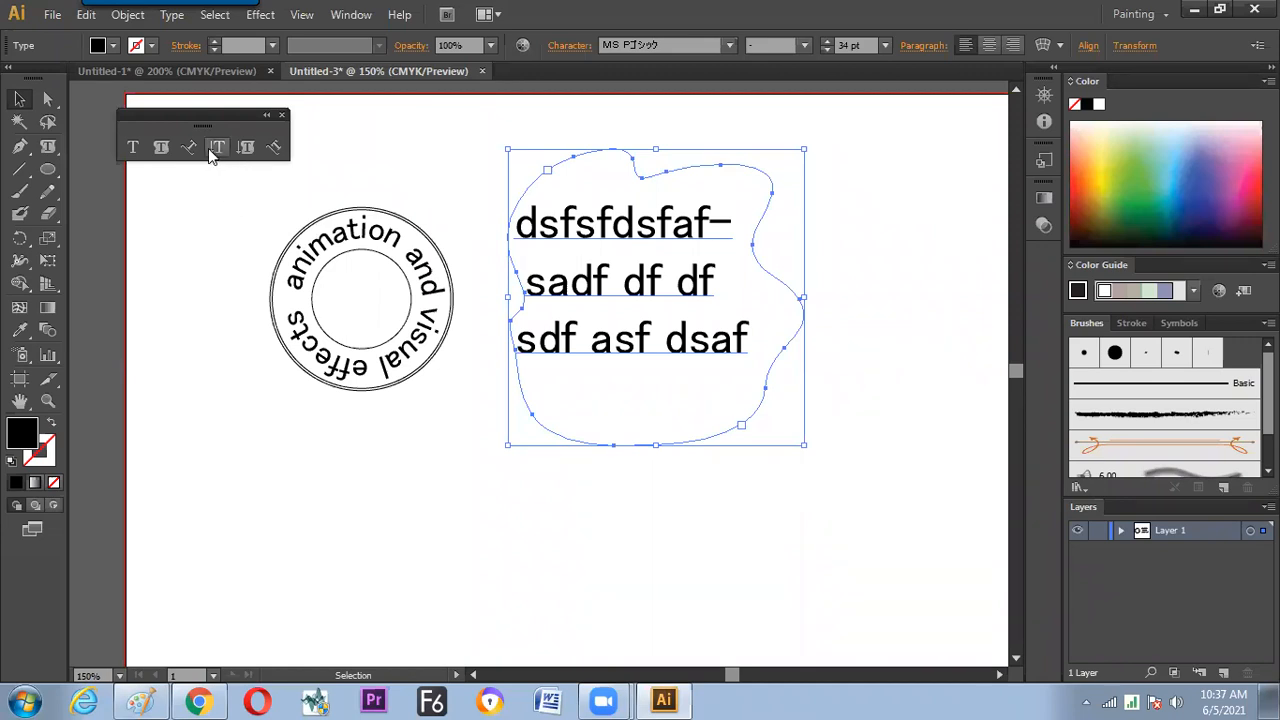
pyautogui.click(278, 147)
pyautogui.click(171, 15)
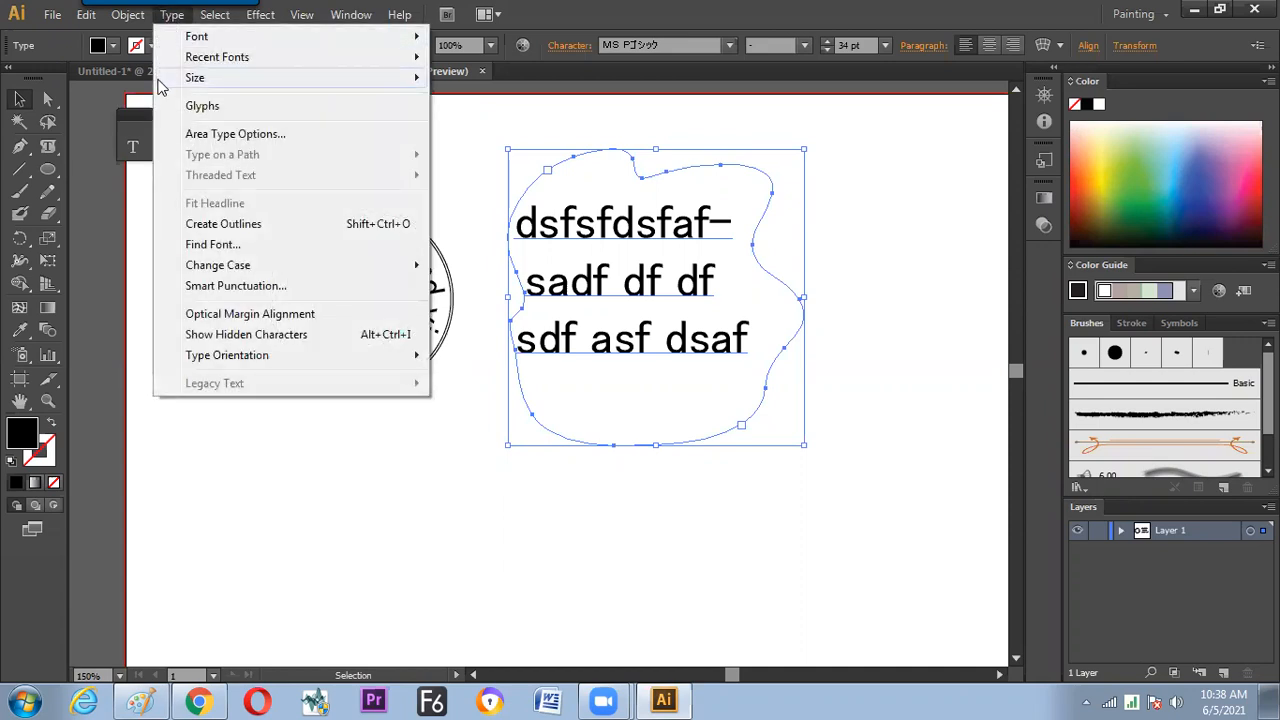
pyautogui.click(86, 210)
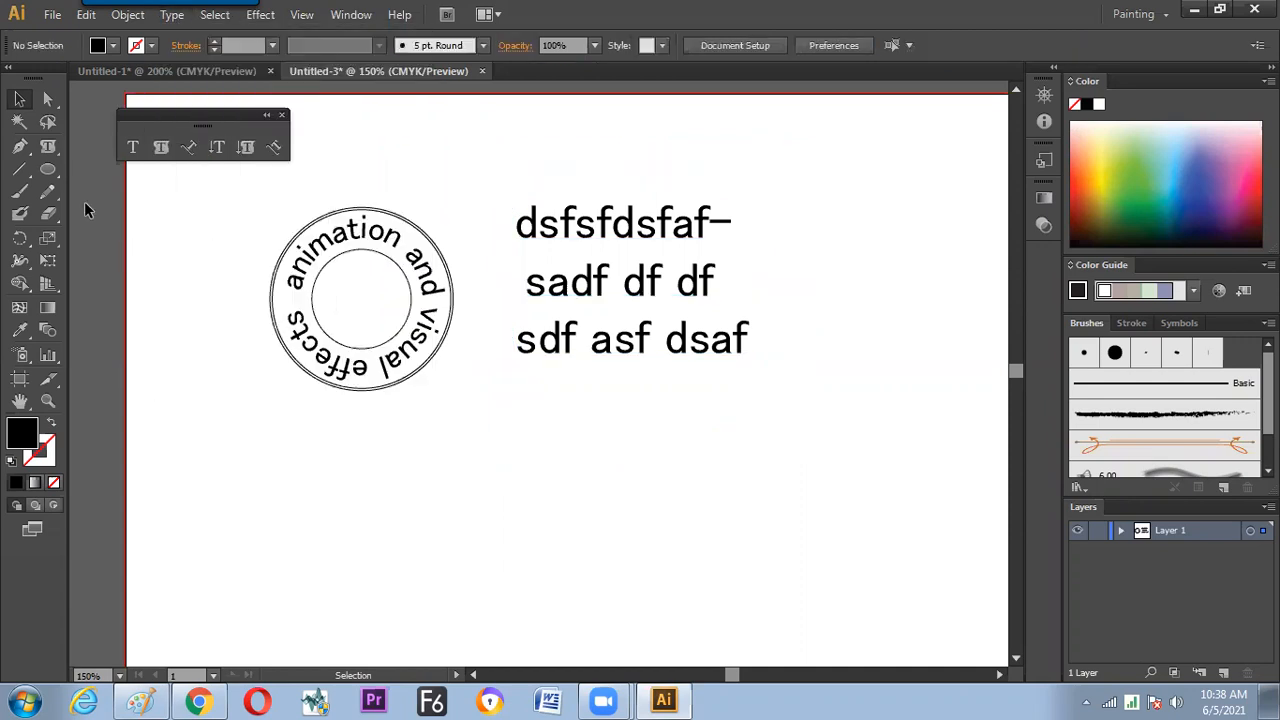
# Overfill a new rectangular text frame with filler text starting "adfa asdf adf asdf asdf" and place it just below the badge
pyautogui.click(132, 147)
pyautogui.moveTo(210, 471); pyautogui.dragTo(471, 598)
pyautogui.write('adfa  asdf adf asdf asdf')
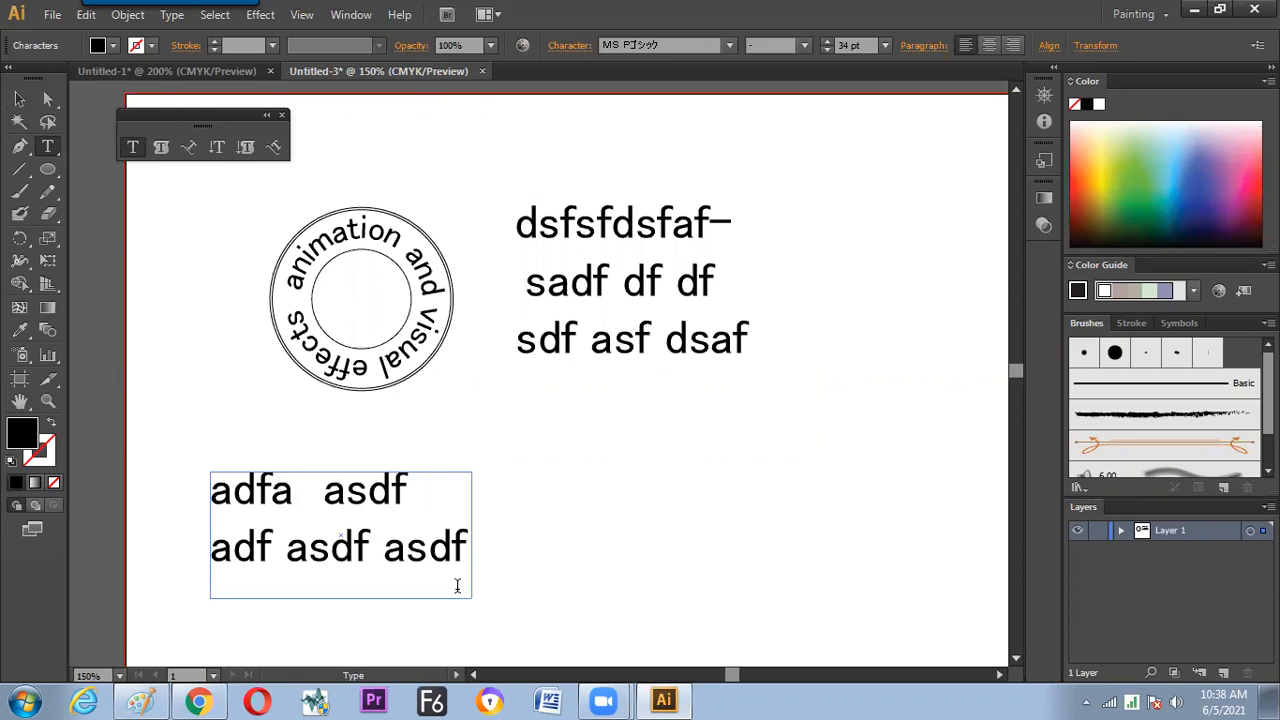
pyautogui.click(20, 100)
pyautogui.moveTo(320, 484); pyautogui.dragTo(292, 424)
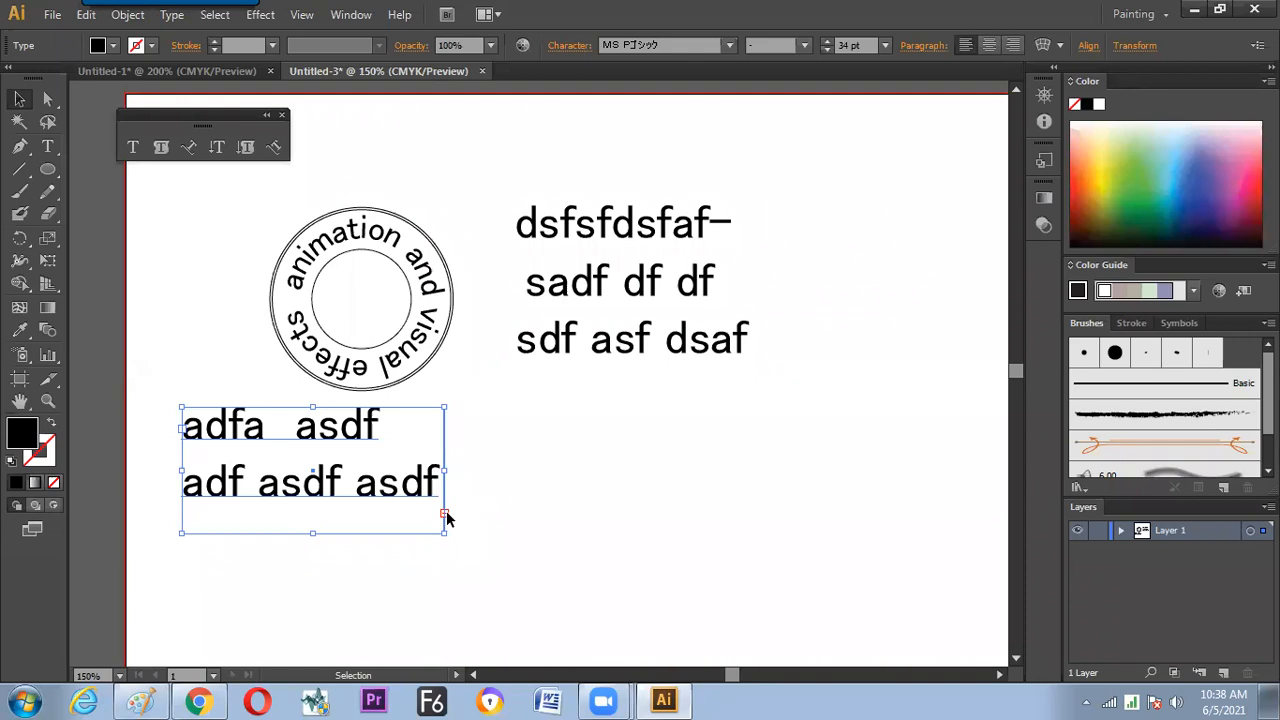
# Thread the overflow text from the rectangular frame into a new, wider frame beside it
pyautogui.click(465, 513)
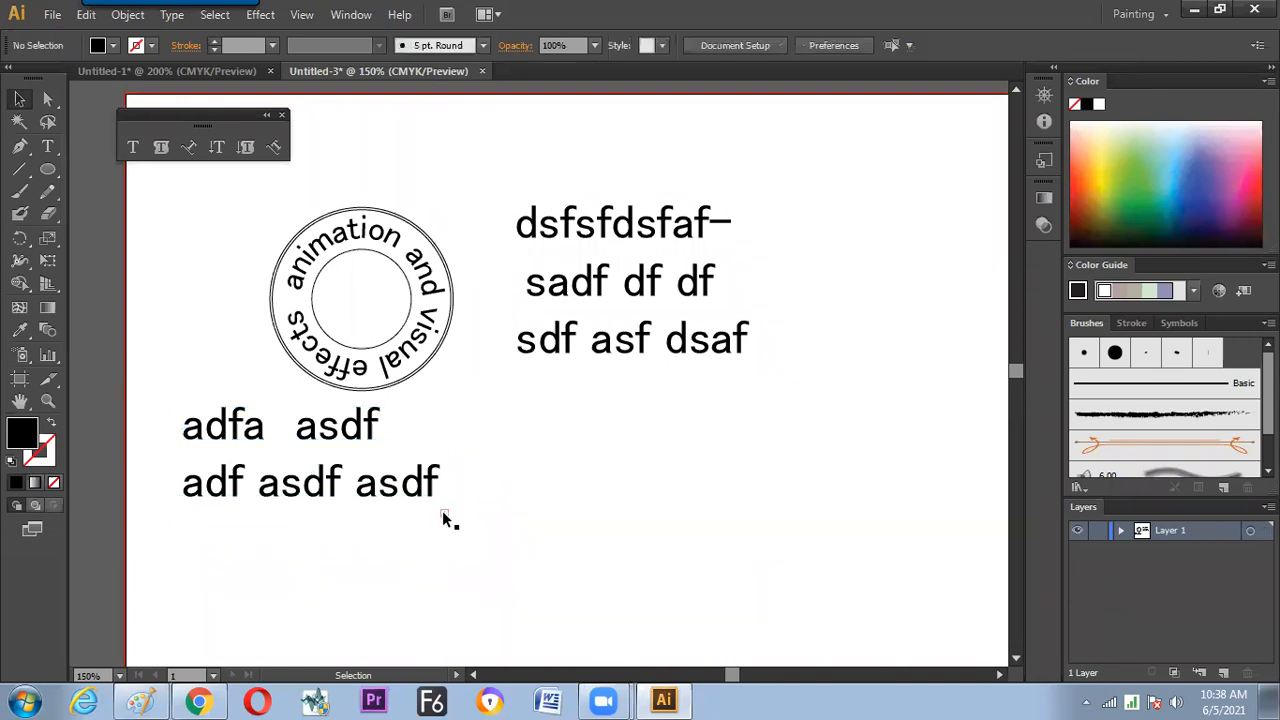
pyautogui.click(543, 394)
pyautogui.click(446, 514)
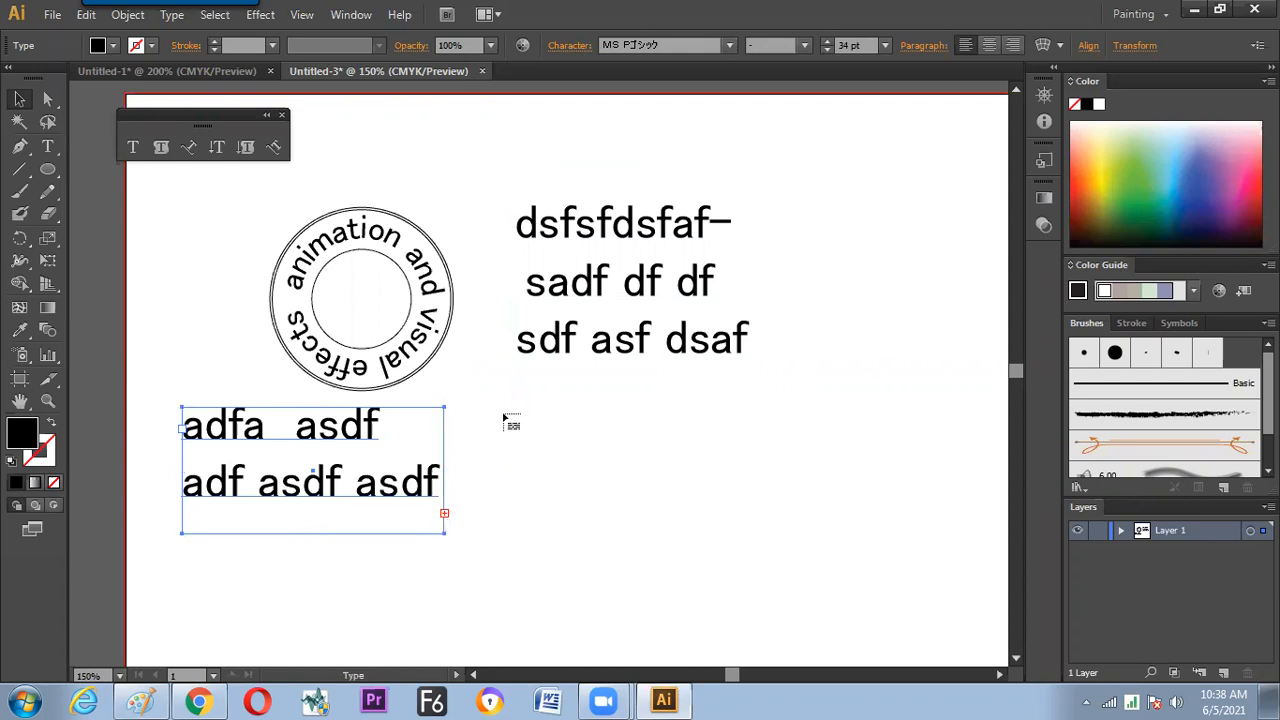
pyautogui.press('t')
pyautogui.moveTo(505, 405); pyautogui.dragTo(942, 548)
pyautogui.hotkey('ctrl', 'v')
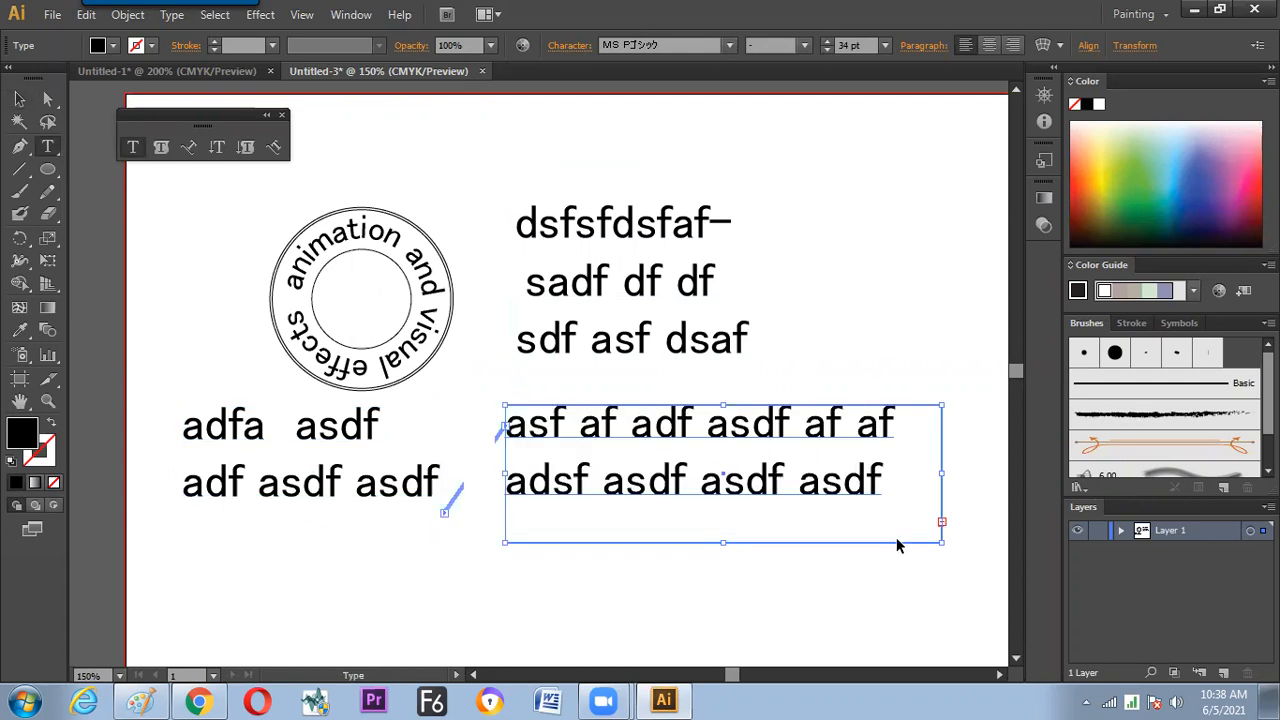
pyautogui.press('Escape')
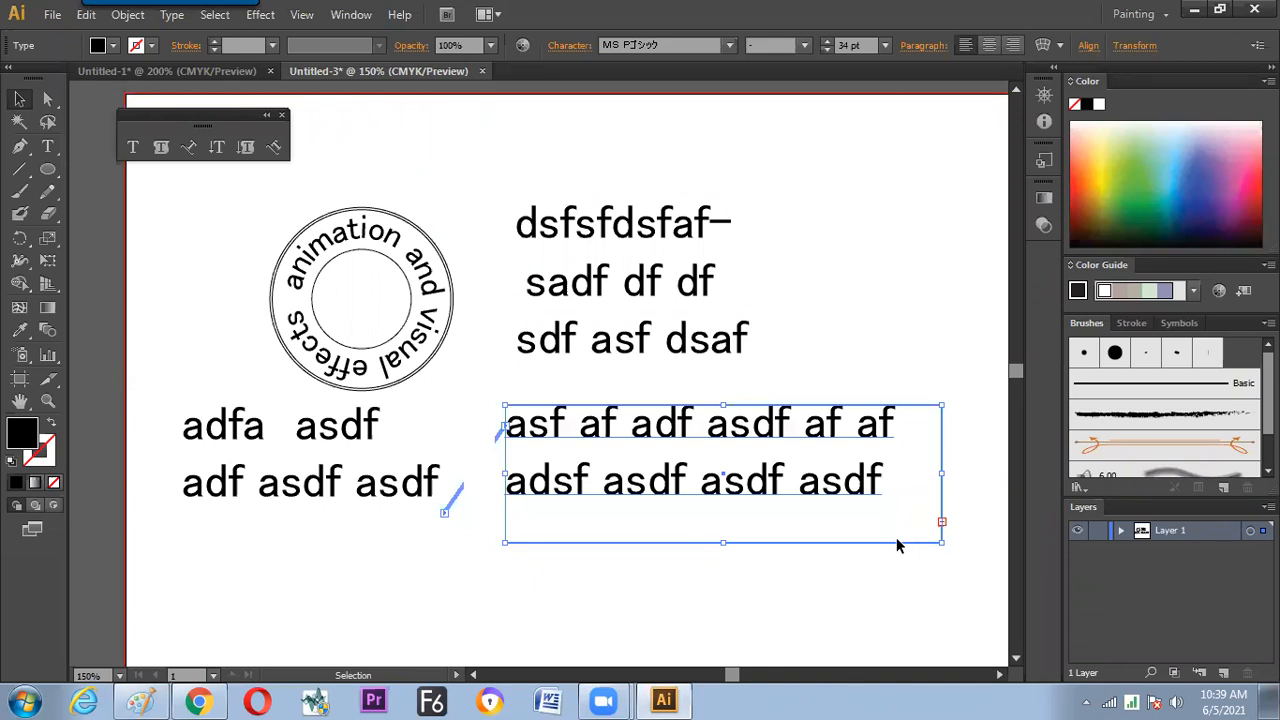
# Move the circular badge slightly up and to the left
pyautogui.moveTo(383, 246); pyautogui.dragTo(359, 218)
pyautogui.click(498, 206)
pyautogui.click(542, 260)
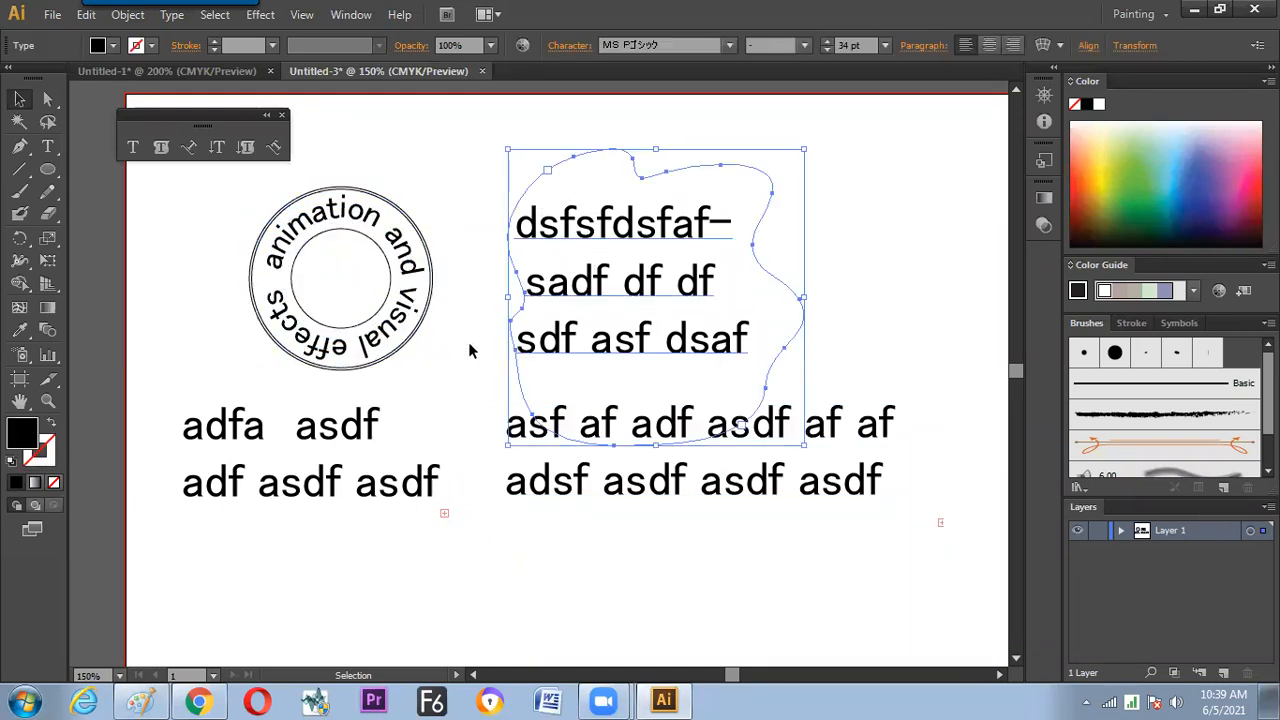
pyautogui.click(325, 435)
# Delete the threaded second text frame and enlarge the remaining frame below the badge
pyautogui.moveTo(560, 440); pyautogui.dragTo(530, 513)
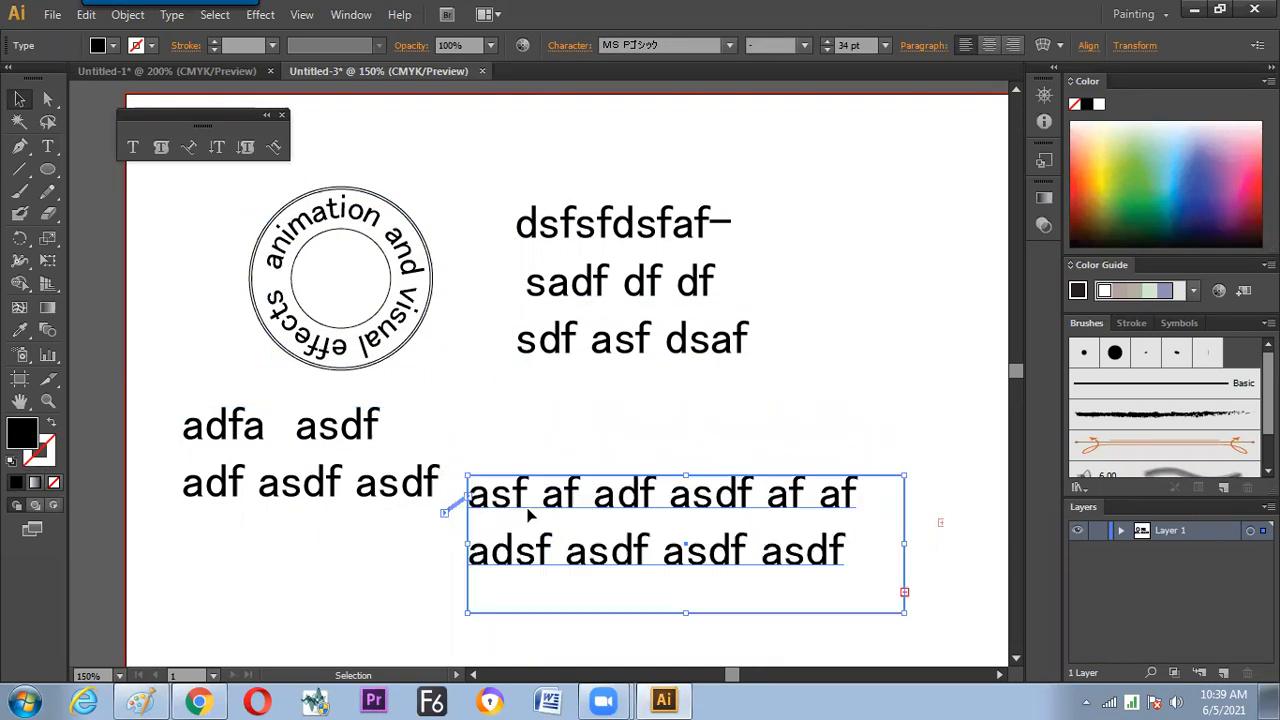
pyautogui.press('Delete')
pyautogui.click(443, 514)
pyautogui.moveTo(443, 533); pyautogui.dragTo(488, 561)
# Set the font size of all the text in the frame below the badge to 17 pt
pyautogui.doubleClick(426, 484)
pyautogui.hotkey('ctrl', 'a')
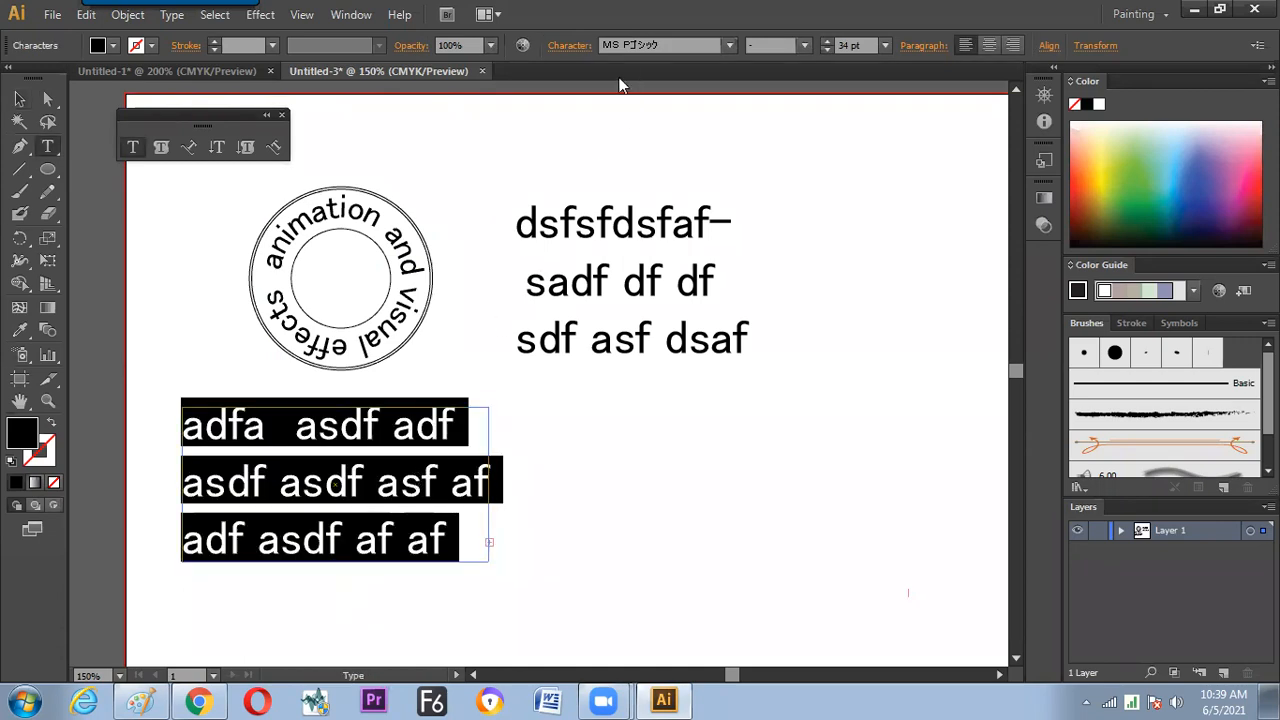
pyautogui.click(826, 50)
pyautogui.click(827, 50)
pyautogui.click(823, 52)
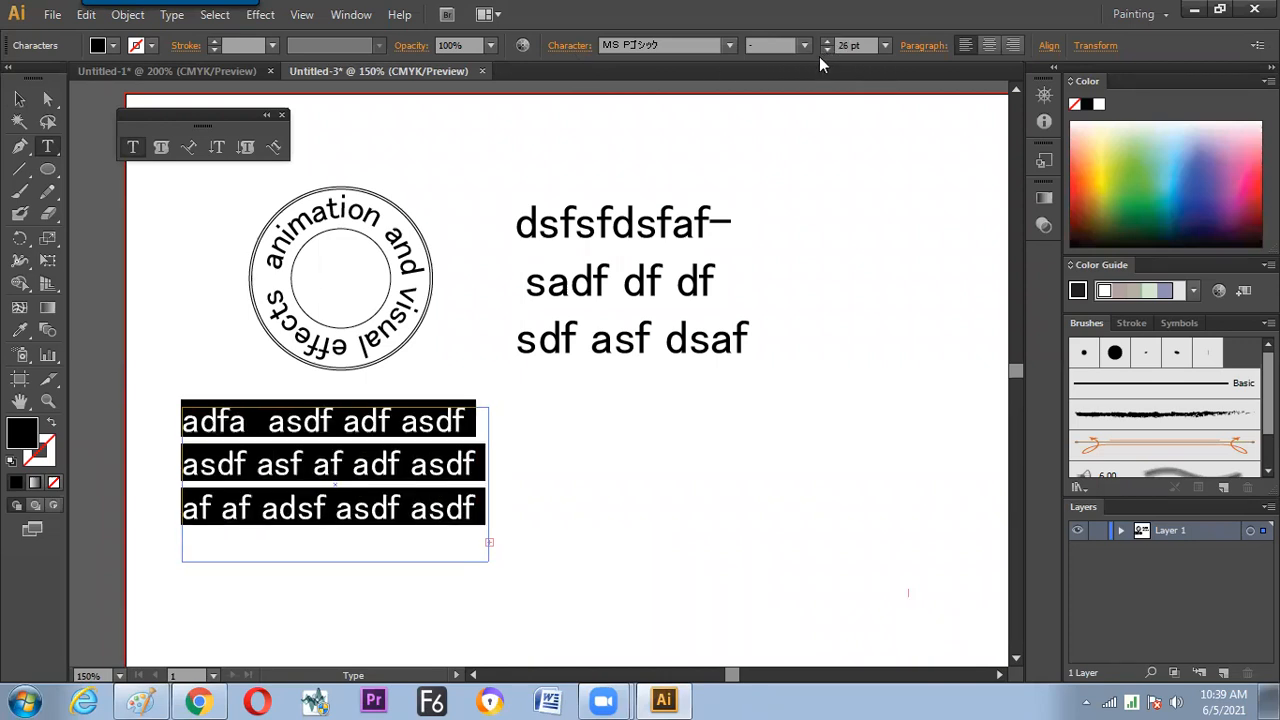
pyautogui.click(827, 50)
pyautogui.click(827, 51)
pyautogui.click(827, 51)
pyautogui.click(827, 51)
pyautogui.click(827, 51)
pyautogui.click(826, 51)
pyautogui.click(825, 51)
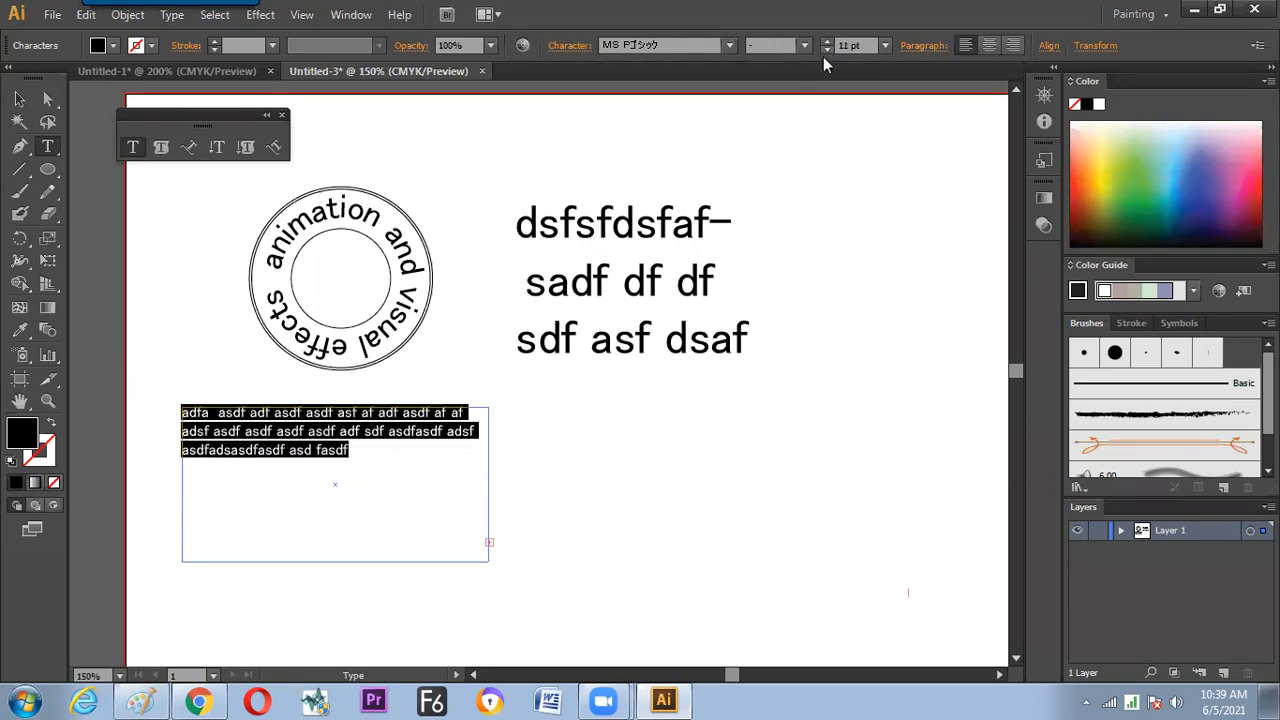
pyautogui.click(826, 41)
pyautogui.click(826, 41)
pyautogui.click(826, 41)
pyautogui.click(826, 41)
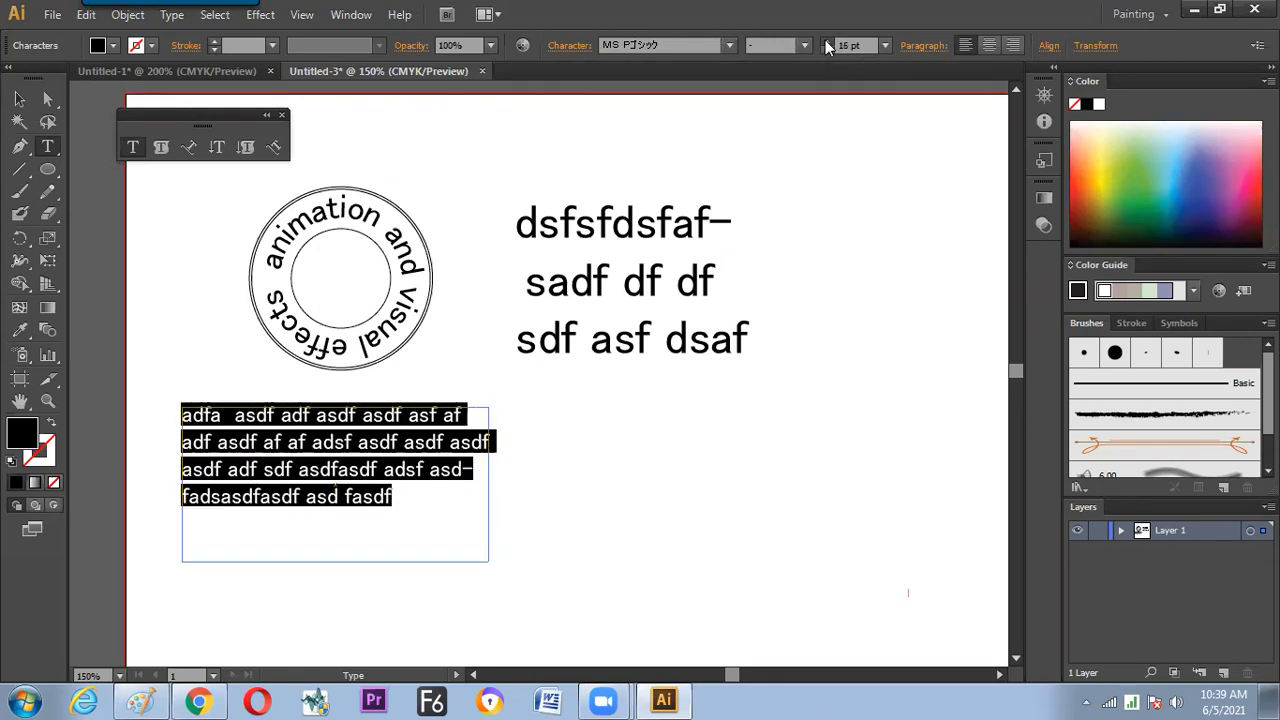
pyautogui.click(826, 41)
pyautogui.click(22, 98)
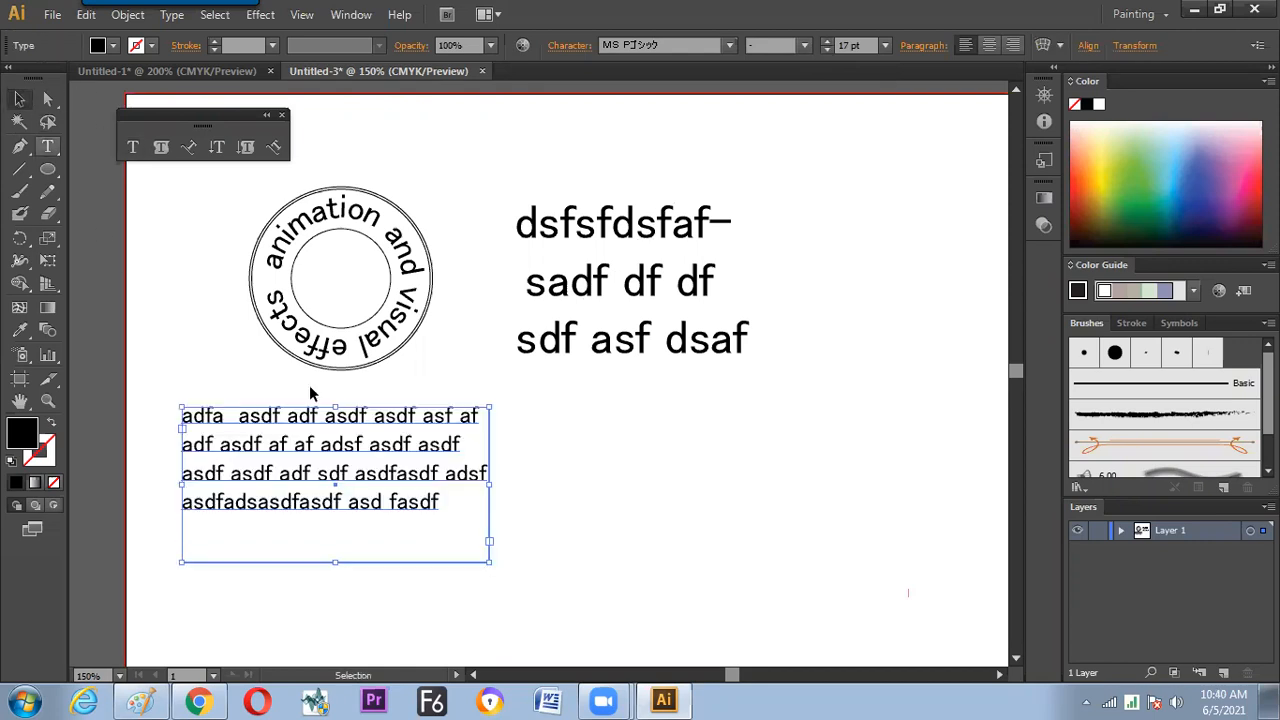
# Shift the text frame below the badge slightly left and widen it to about the right end of the large sample text
pyautogui.click(447, 457)
pyautogui.moveTo(395, 441); pyautogui.dragTo(388, 444)
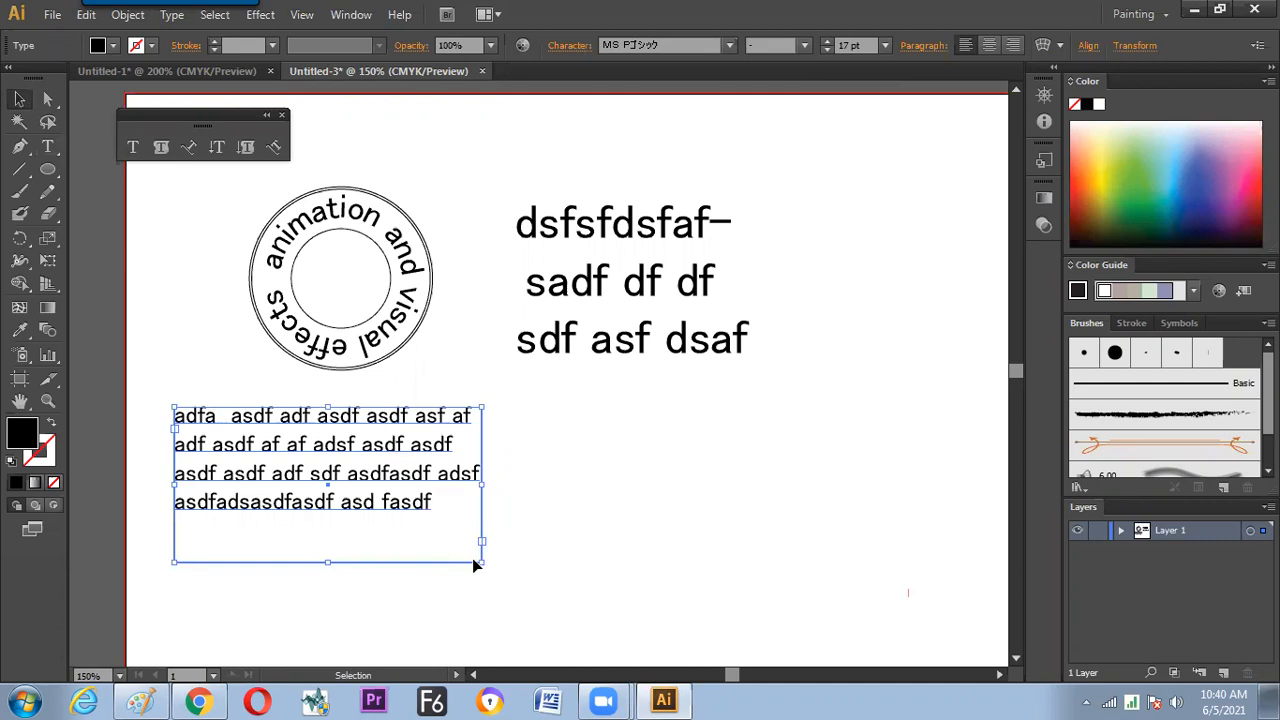
pyautogui.moveTo(480, 563); pyautogui.dragTo(740, 530)
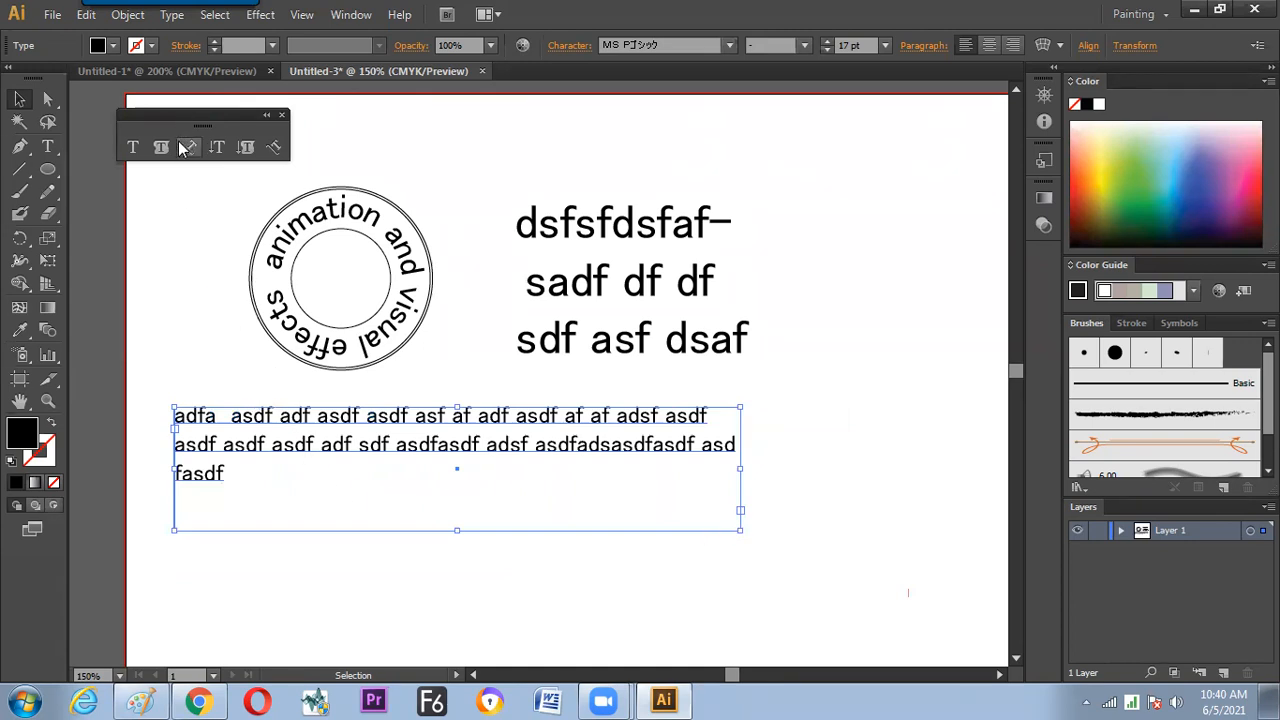
# Nudge the widened frame slightly left and set the leading of all its text to 22 pt
pyautogui.hotkey('ctrl', 't')
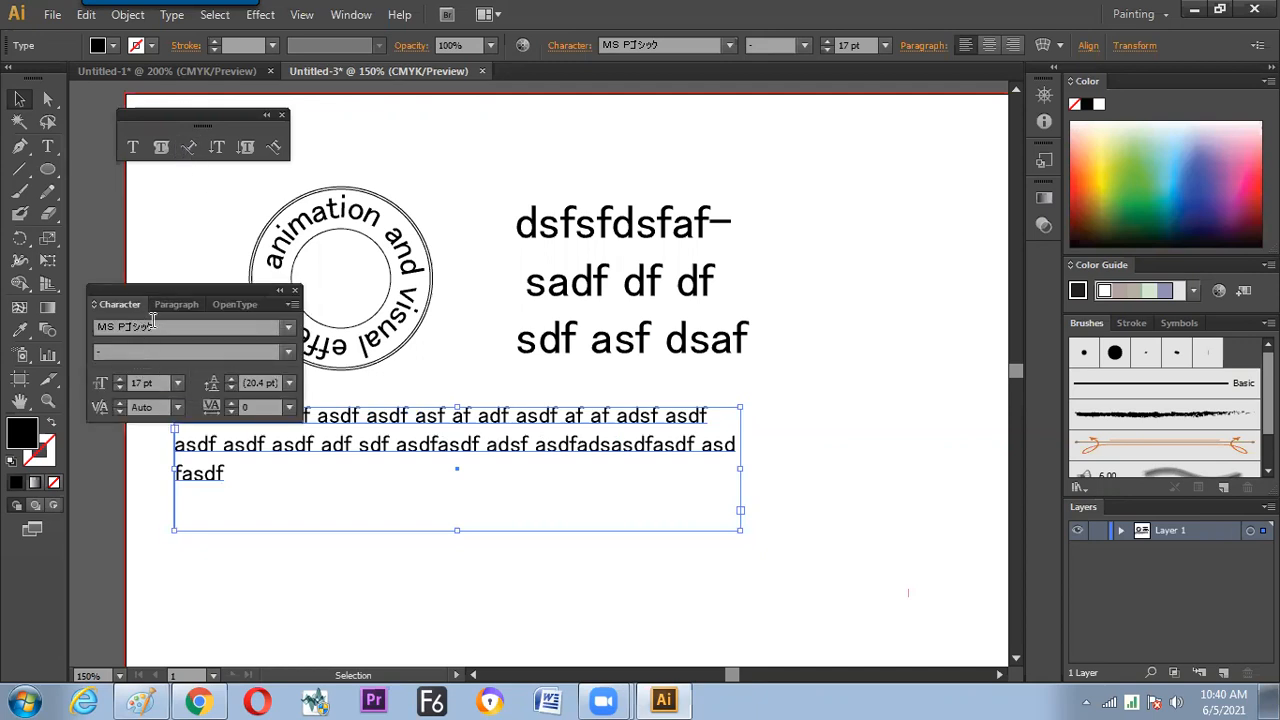
pyautogui.moveTo(171, 287); pyautogui.dragTo(177, 219)
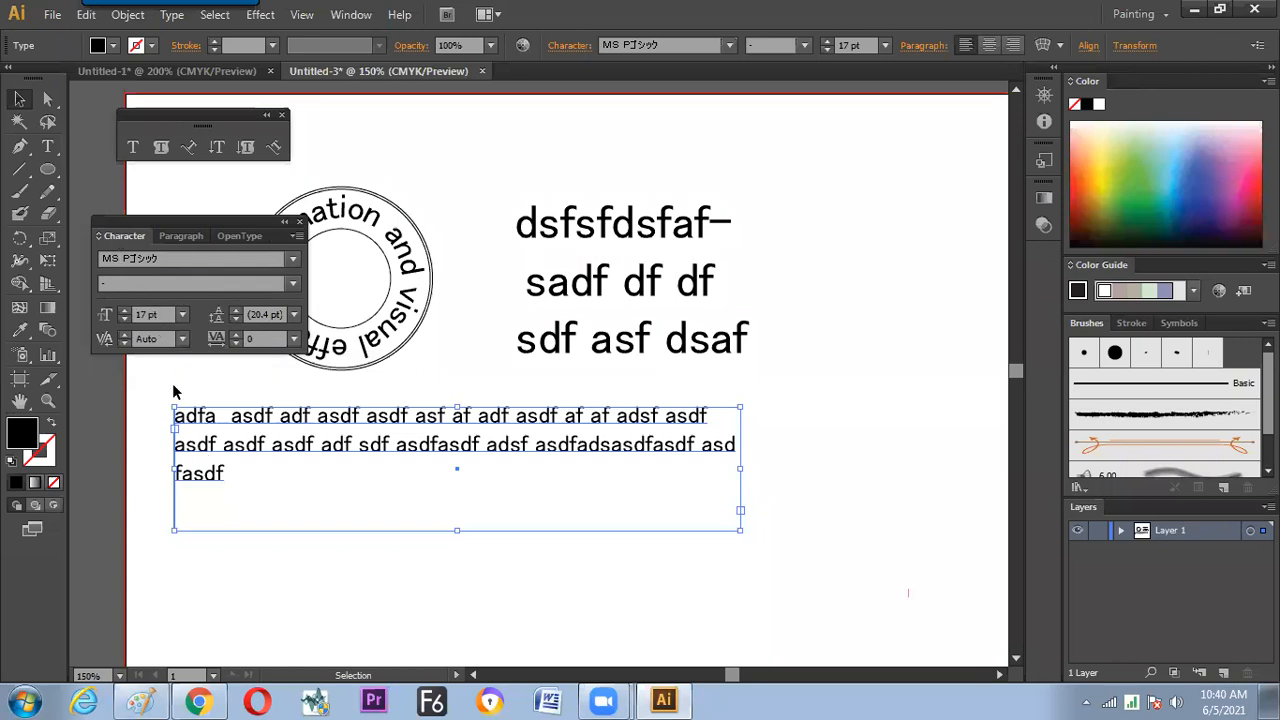
pyautogui.moveTo(217, 449); pyautogui.dragTo(214, 449)
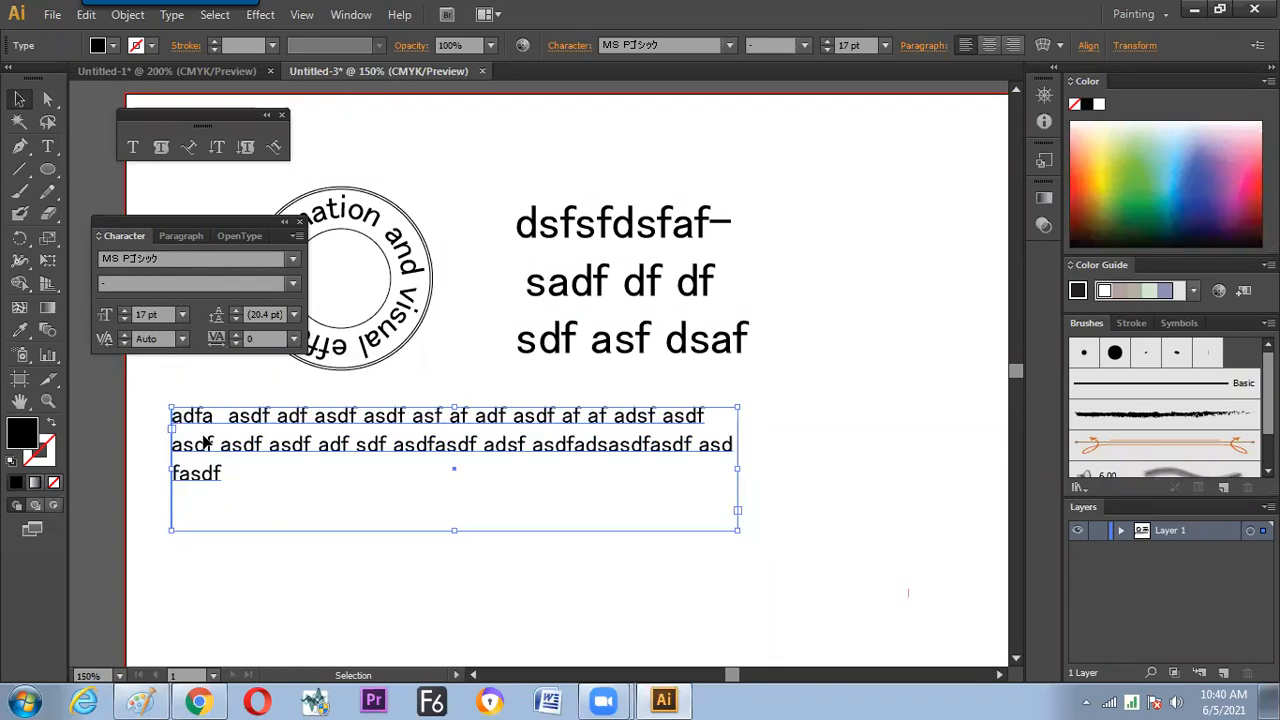
pyautogui.doubleClick(204, 441)
pyautogui.hotkey('ctrl', 'a')
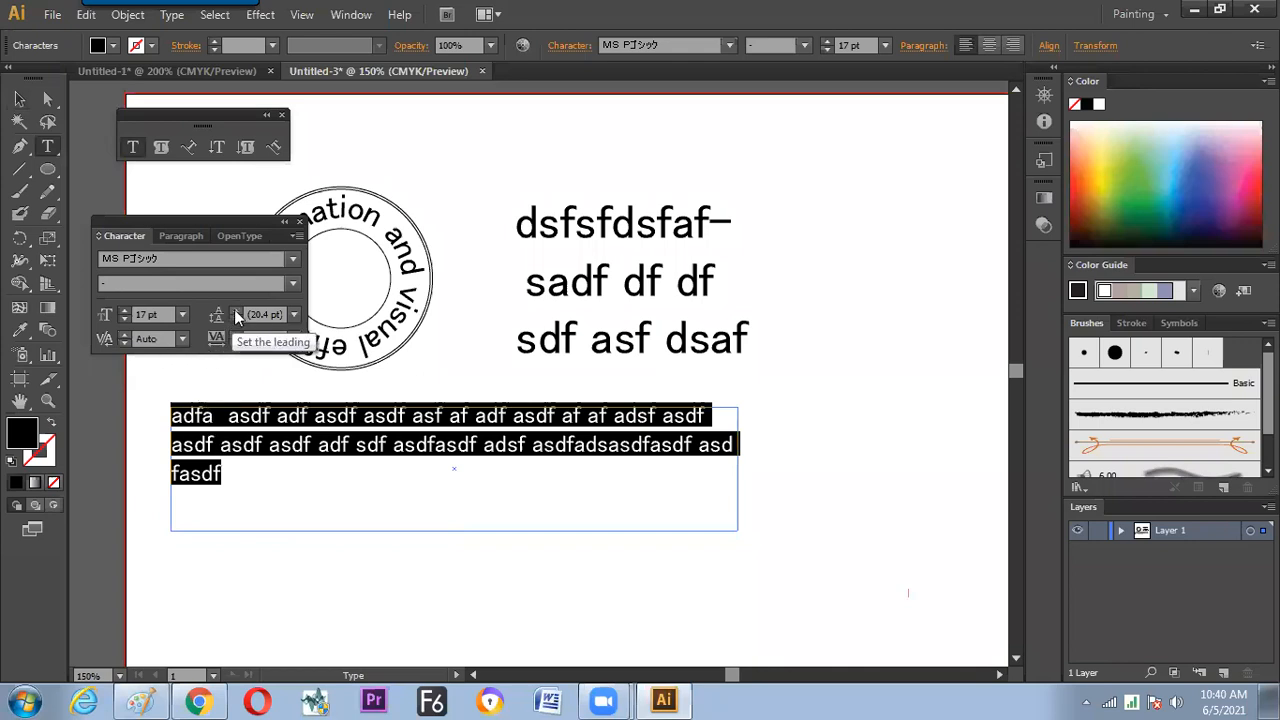
pyautogui.click(236, 312)
pyautogui.click(236, 312)
pyautogui.click(236, 312)
pyautogui.click(236, 319)
pyautogui.click(236, 319)
pyautogui.click(236, 319)
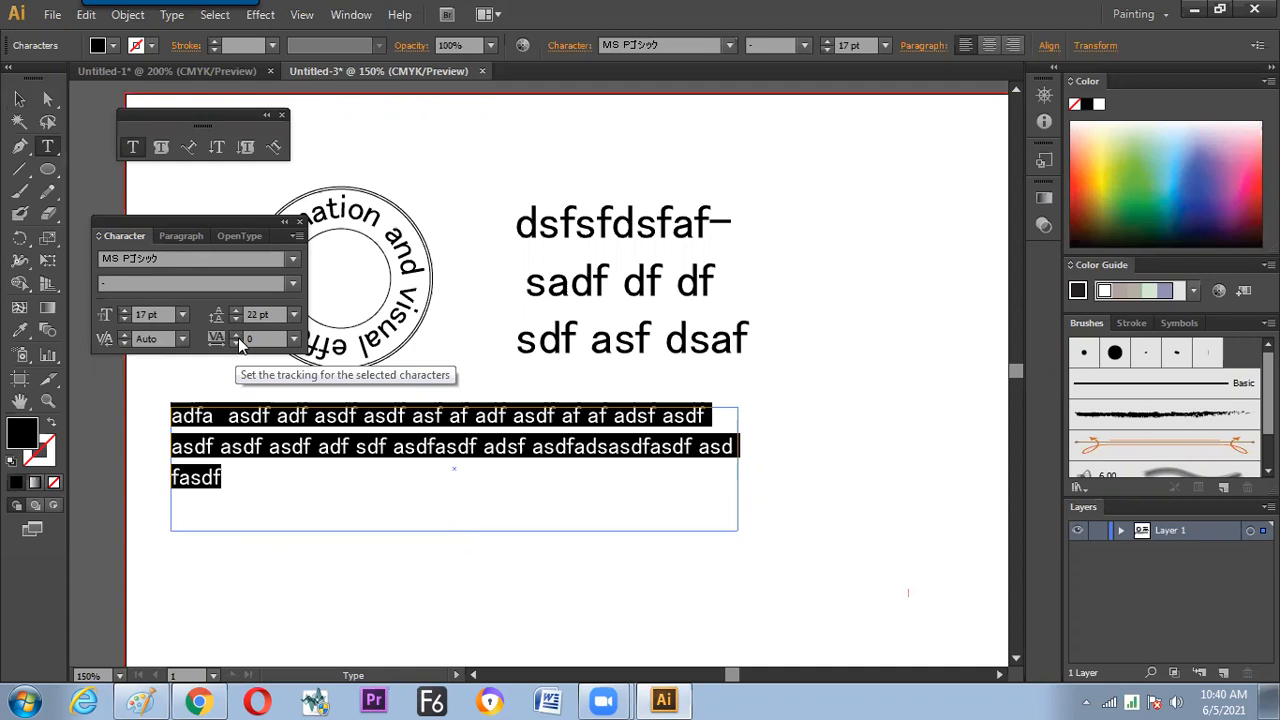
# Set the tracking of the selected frame text to 14
pyautogui.click(237, 337)
pyautogui.click(237, 337)
pyautogui.click(237, 337)
pyautogui.click(237, 337)
pyautogui.click(237, 337)
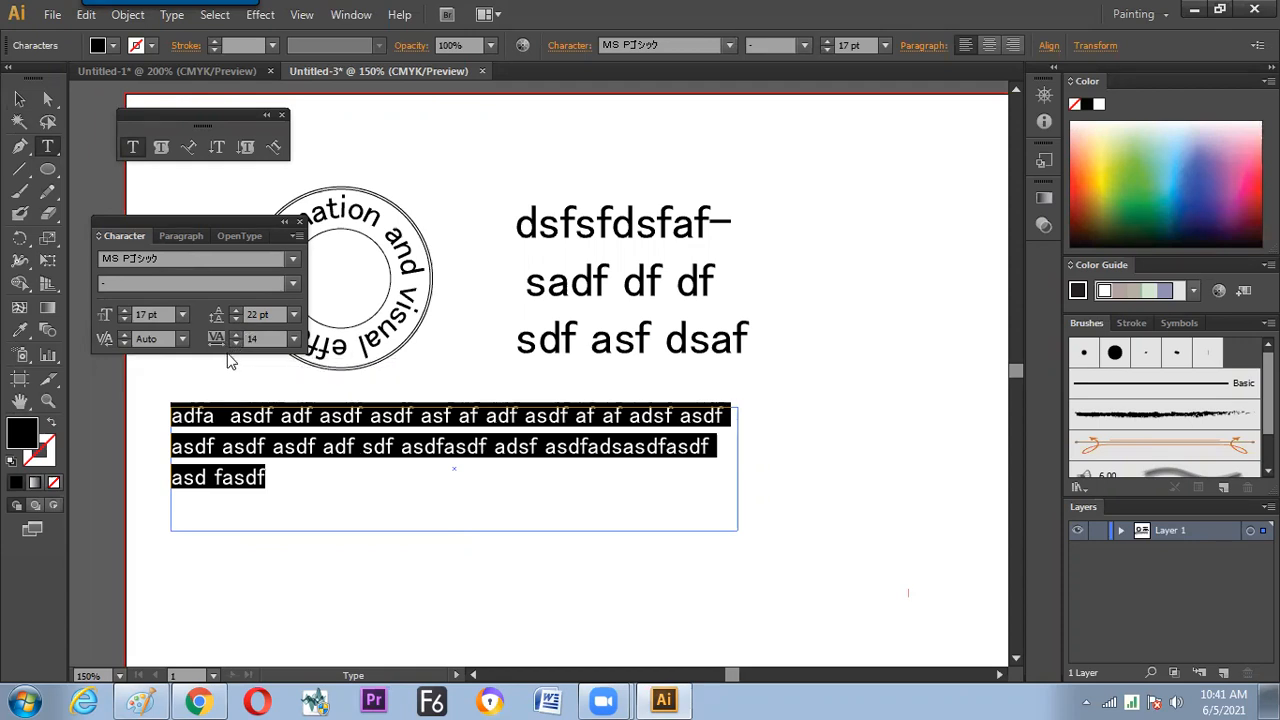
# Show the full set of character formatting options and place them clear of the text frame
pyautogui.click(300, 237)
pyautogui.click(337, 241)
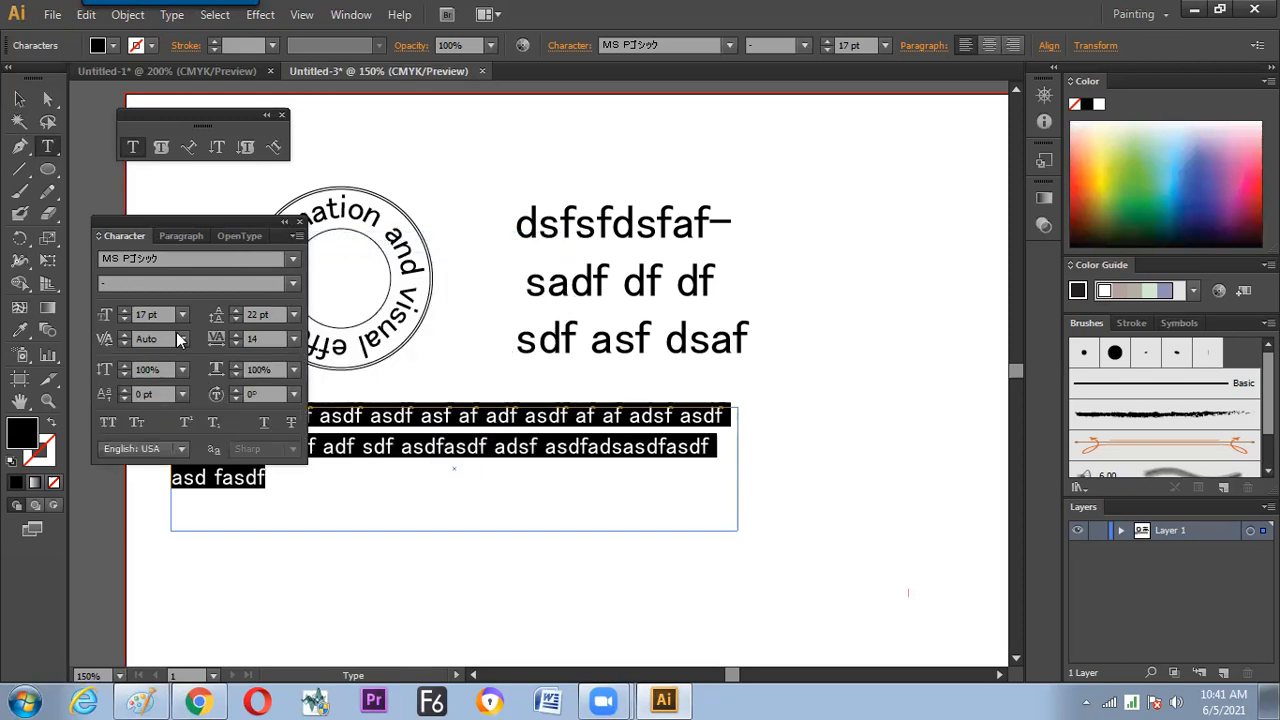
pyautogui.moveTo(219, 215); pyautogui.dragTo(260, 114)
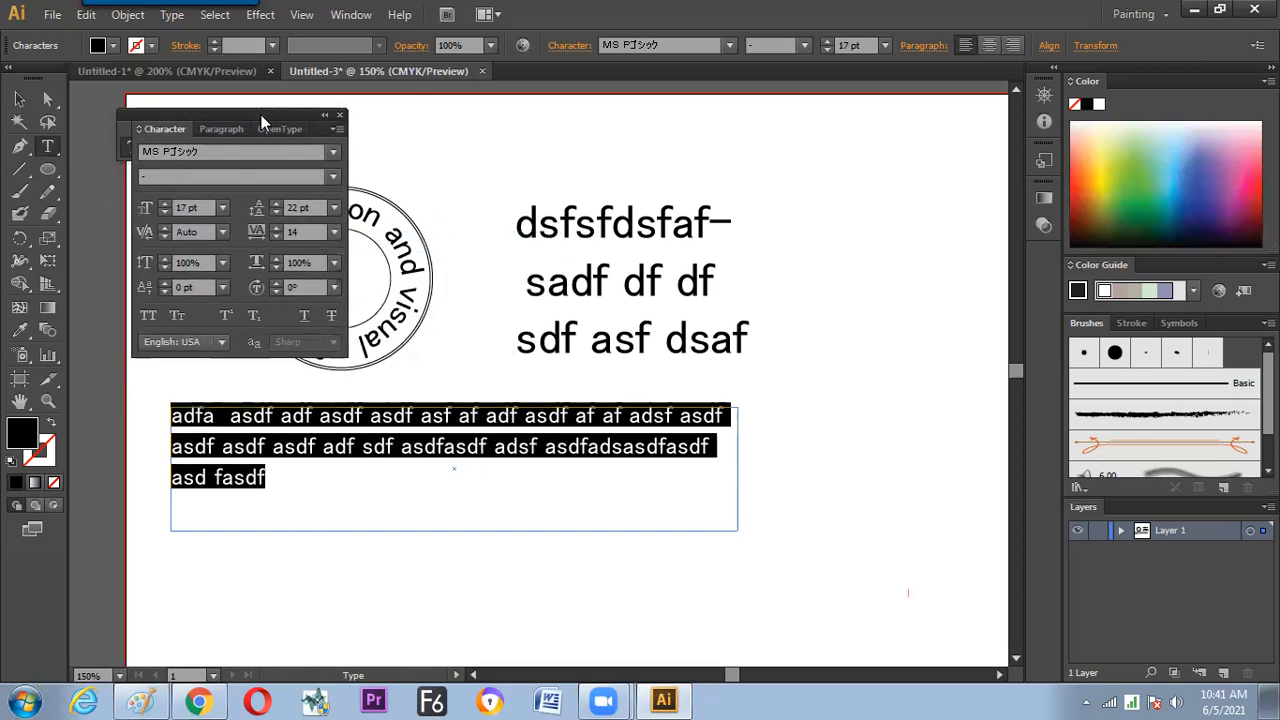
# Try All Caps, Small Caps and Superscript on the selected text, switching each one off again
pyautogui.click(160, 319)
pyautogui.click(161, 319)
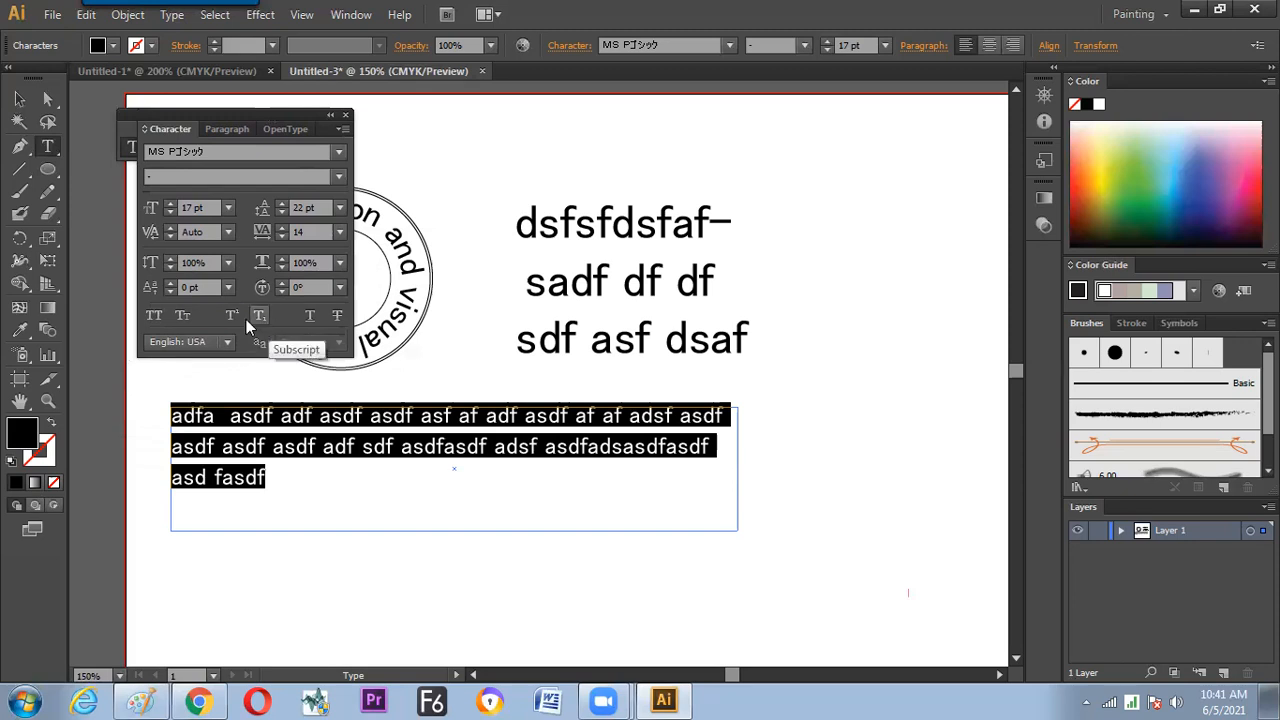
pyautogui.click(153, 315)
pyautogui.click(155, 318)
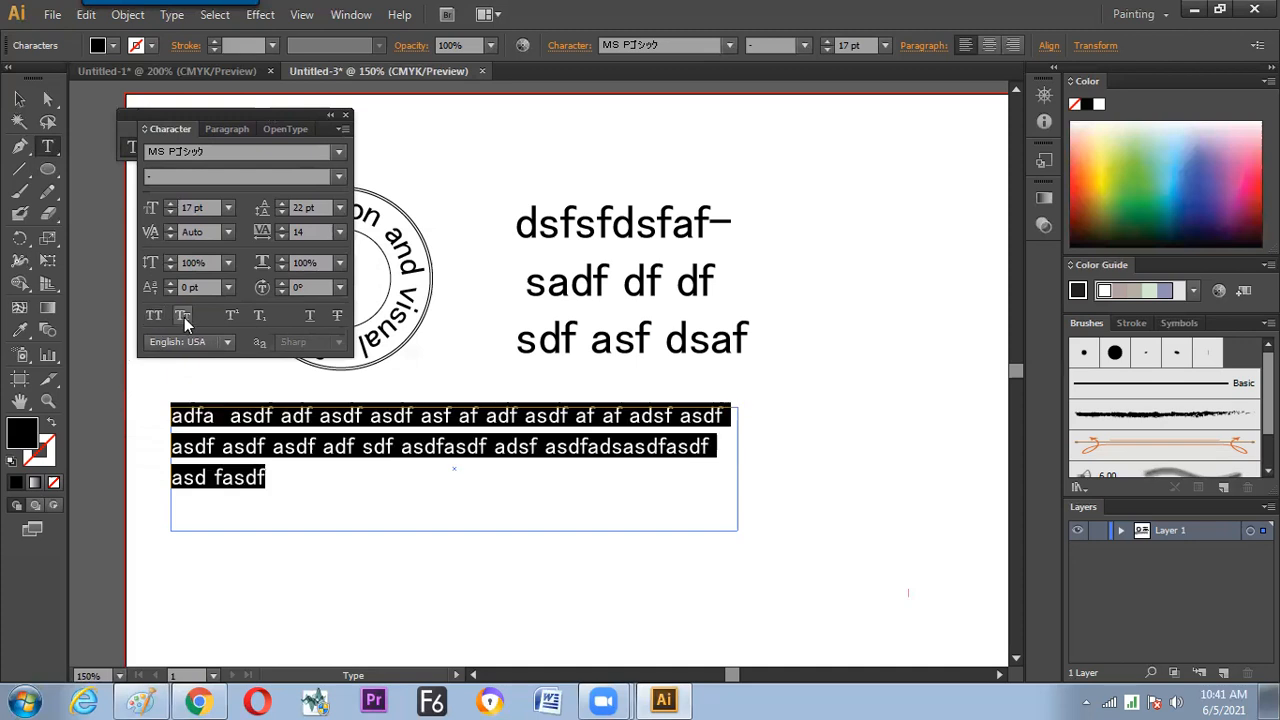
pyautogui.click(184, 317)
pyautogui.click(187, 315)
pyautogui.click(232, 316)
pyautogui.click(232, 316)
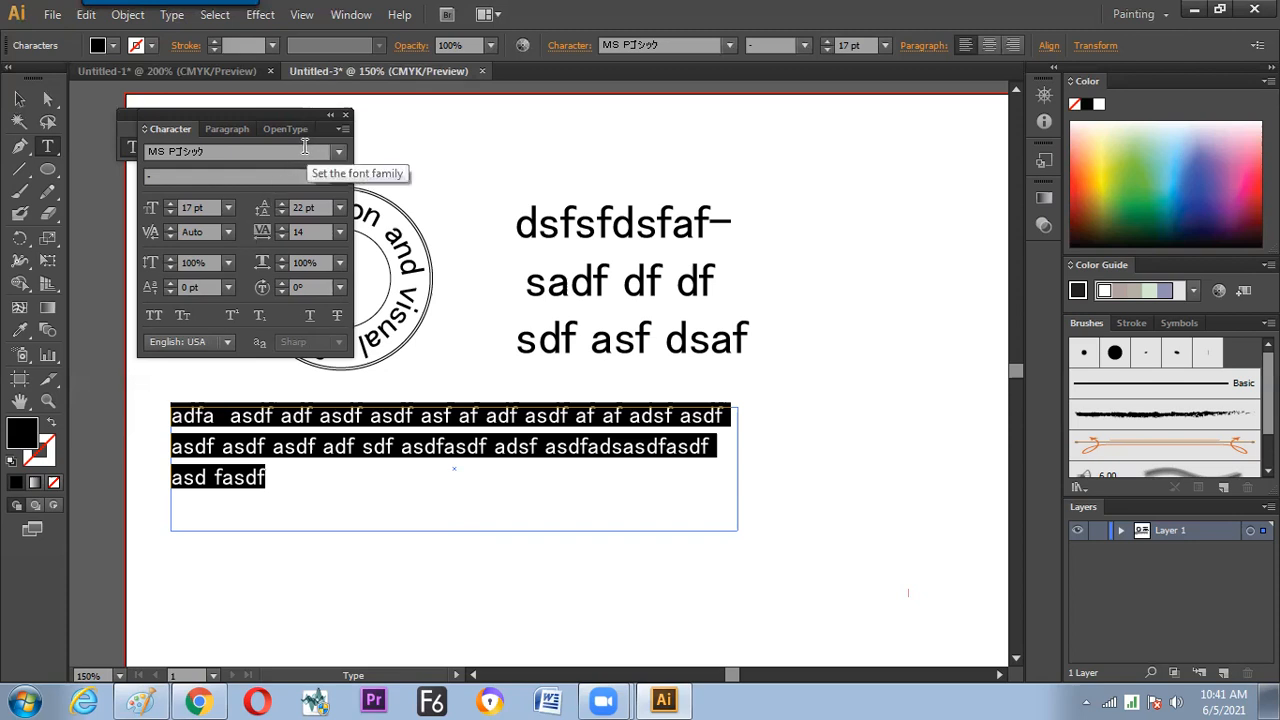
pyautogui.click(343, 129)
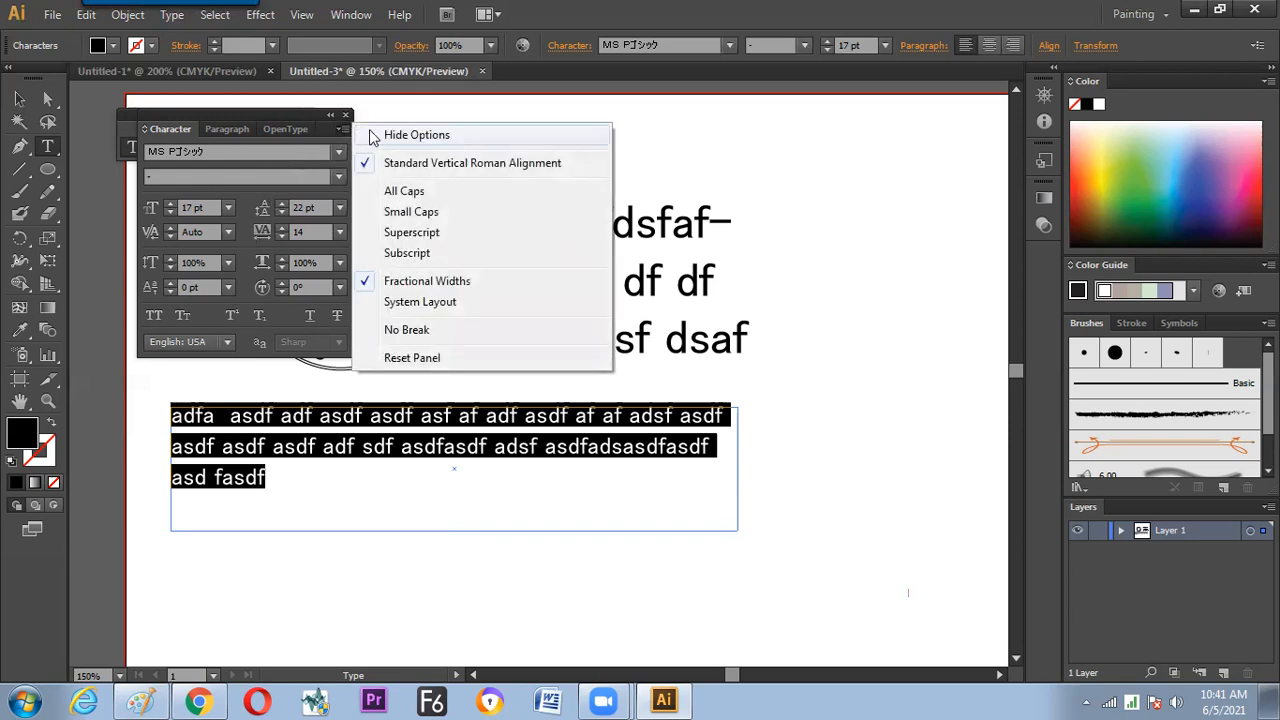
pyautogui.click(289, 111)
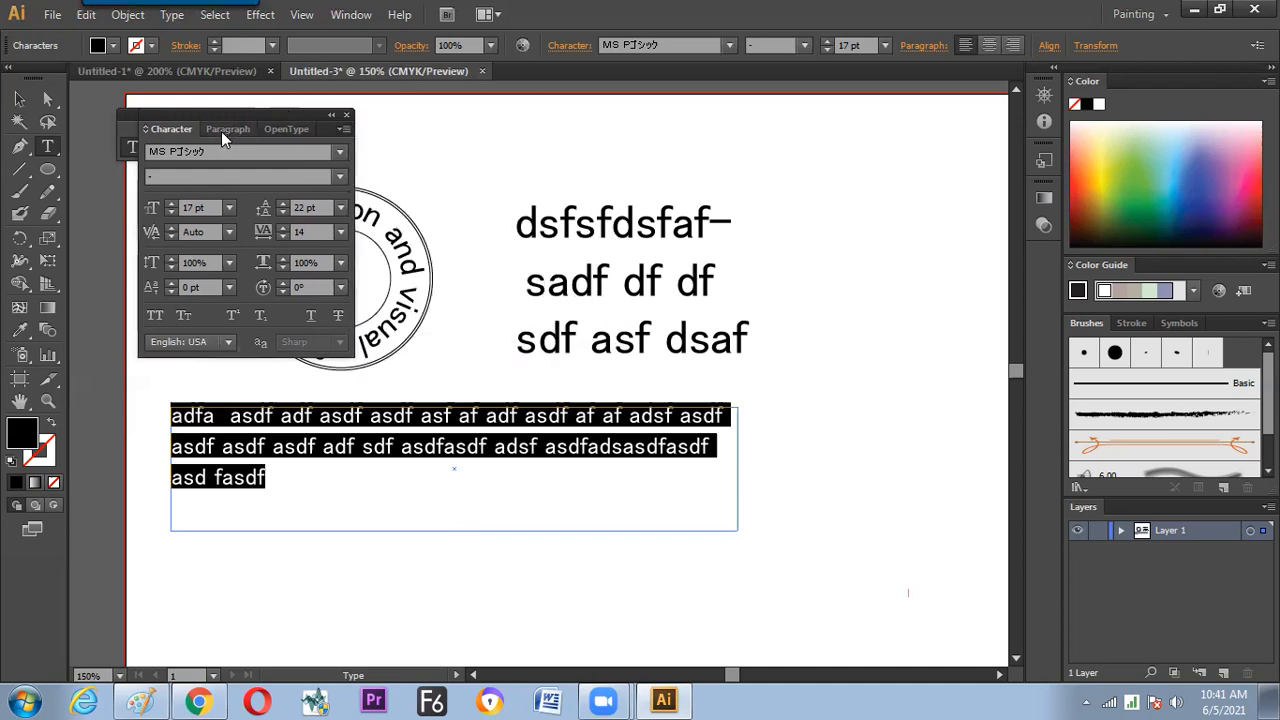
pyautogui.click(229, 130)
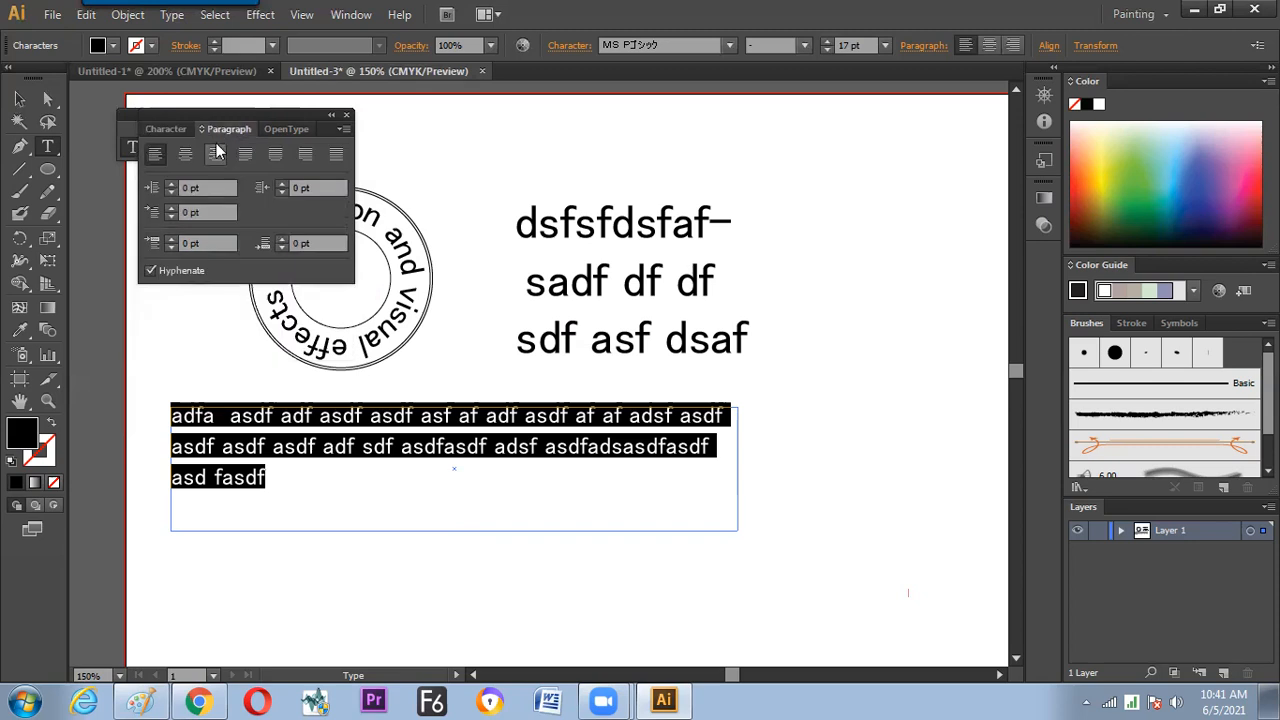
pyautogui.click(171, 130)
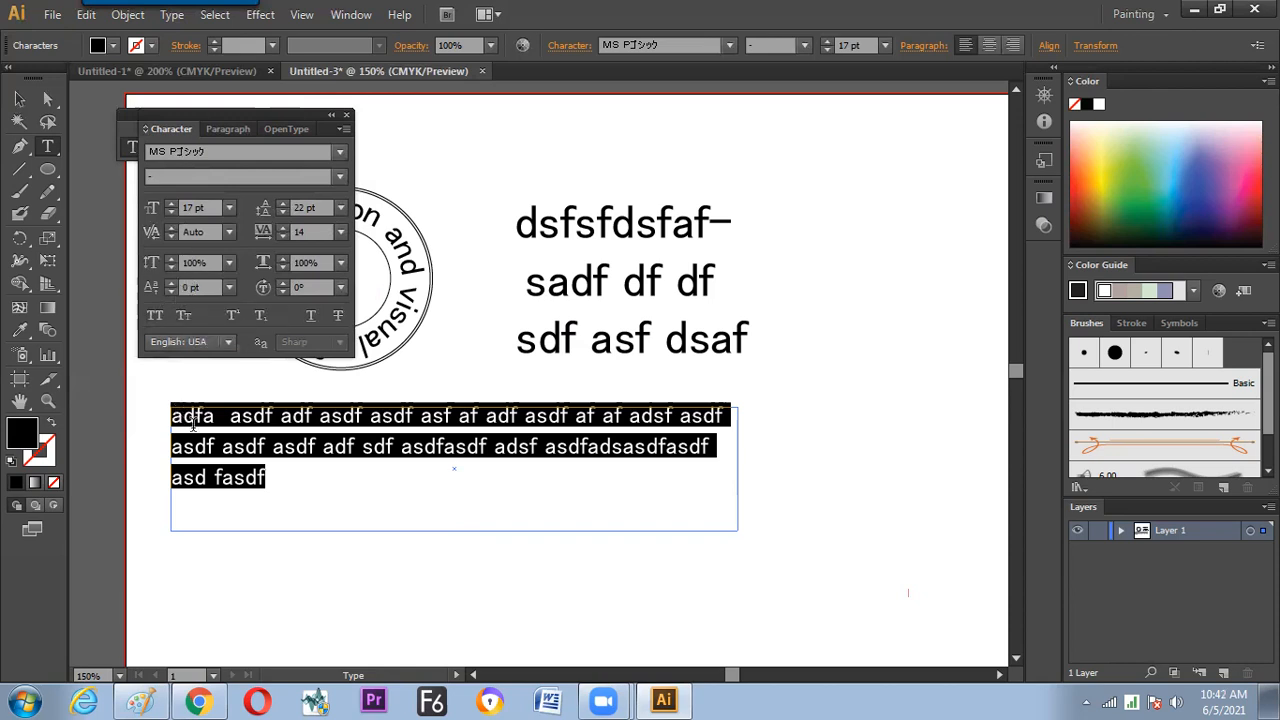
# Try a 1 pt baseline shift on the second letter of the frame's first word, and reset it
pyautogui.moveTo(186, 413); pyautogui.dragTo(194, 413)
pyautogui.click(171, 282)
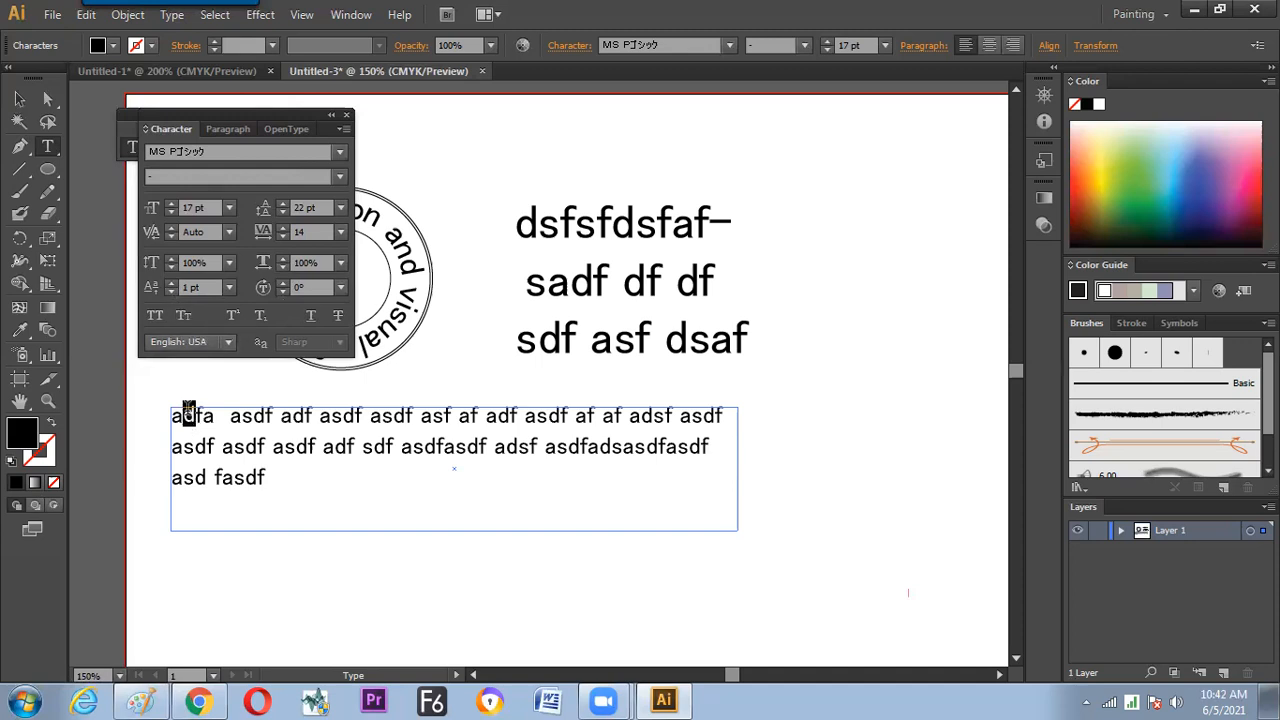
pyautogui.click(171, 291)
# Give all the frame text a 15 pt left indent, a 4 pt right indent and a 28 pt first-line indent
pyautogui.moveTo(270, 486); pyautogui.dragTo(171, 415)
pyautogui.click(210, 128)
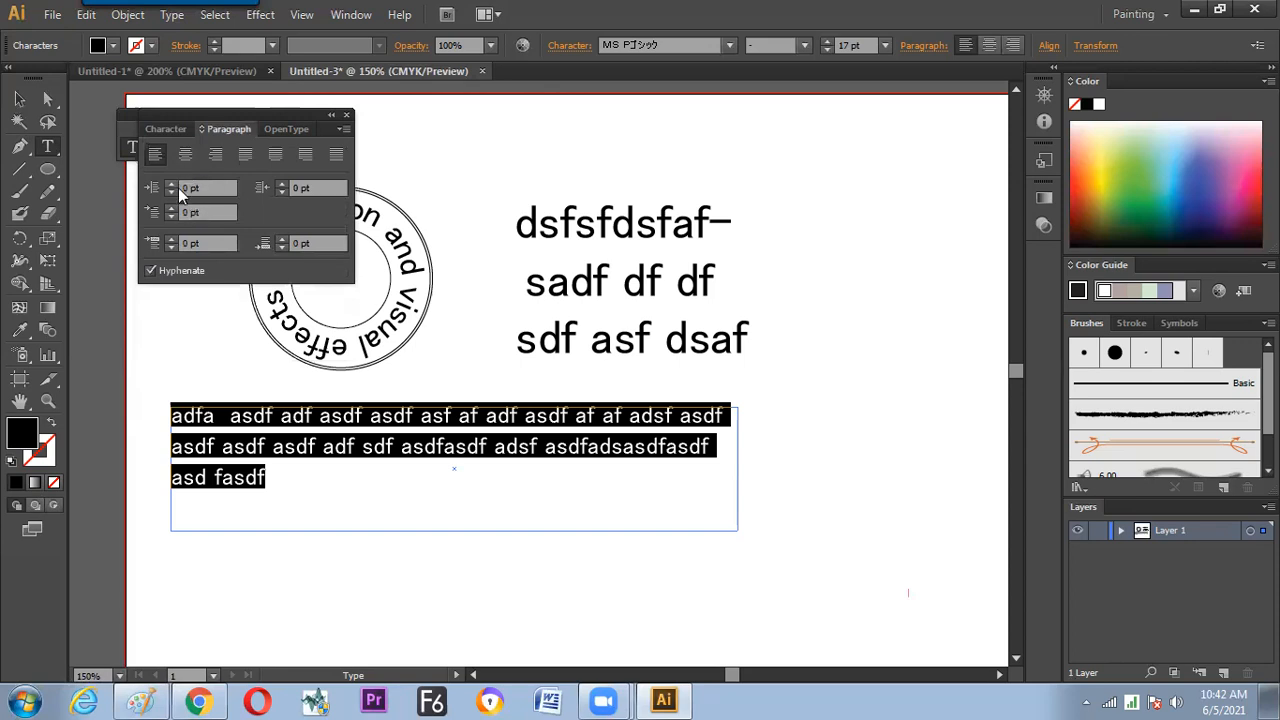
pyautogui.moveTo(172, 186); pyautogui.dragTo(172, 186)
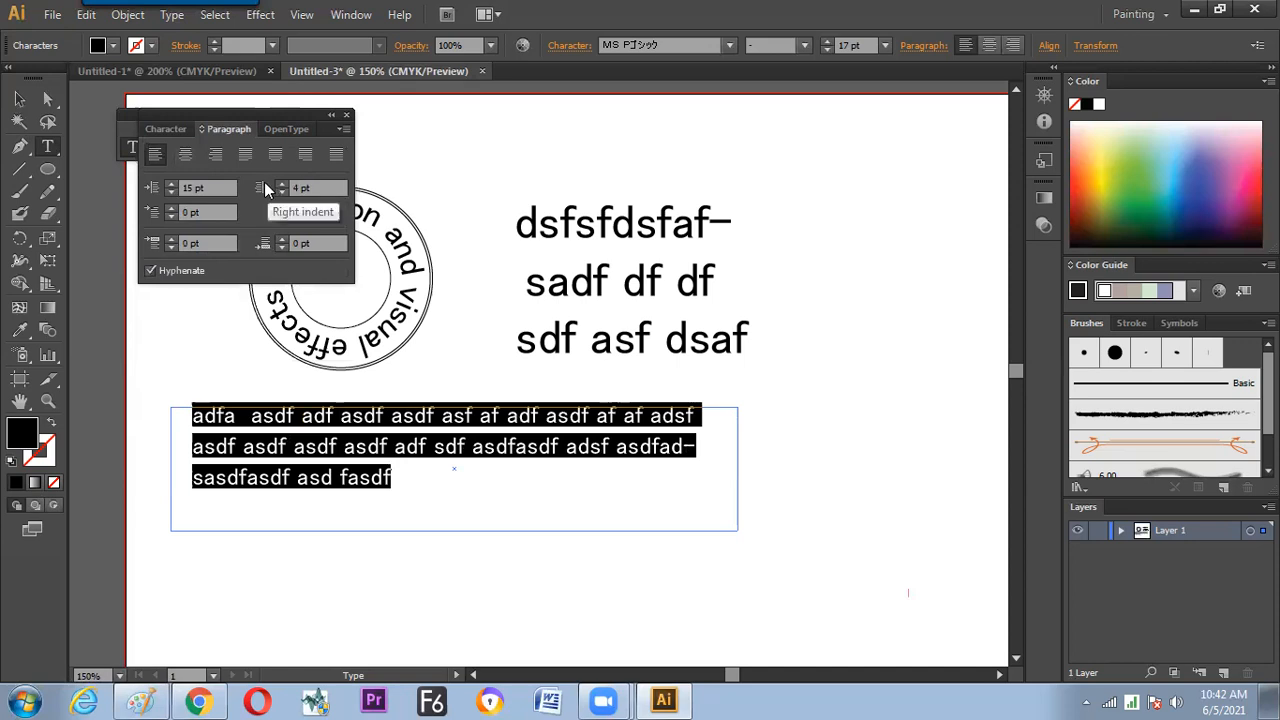
pyautogui.moveTo(172, 207); pyautogui.dragTo(172, 207)
# Split the frame text into two paragraphs after the fourth word of the second line
pyautogui.click(387, 447)
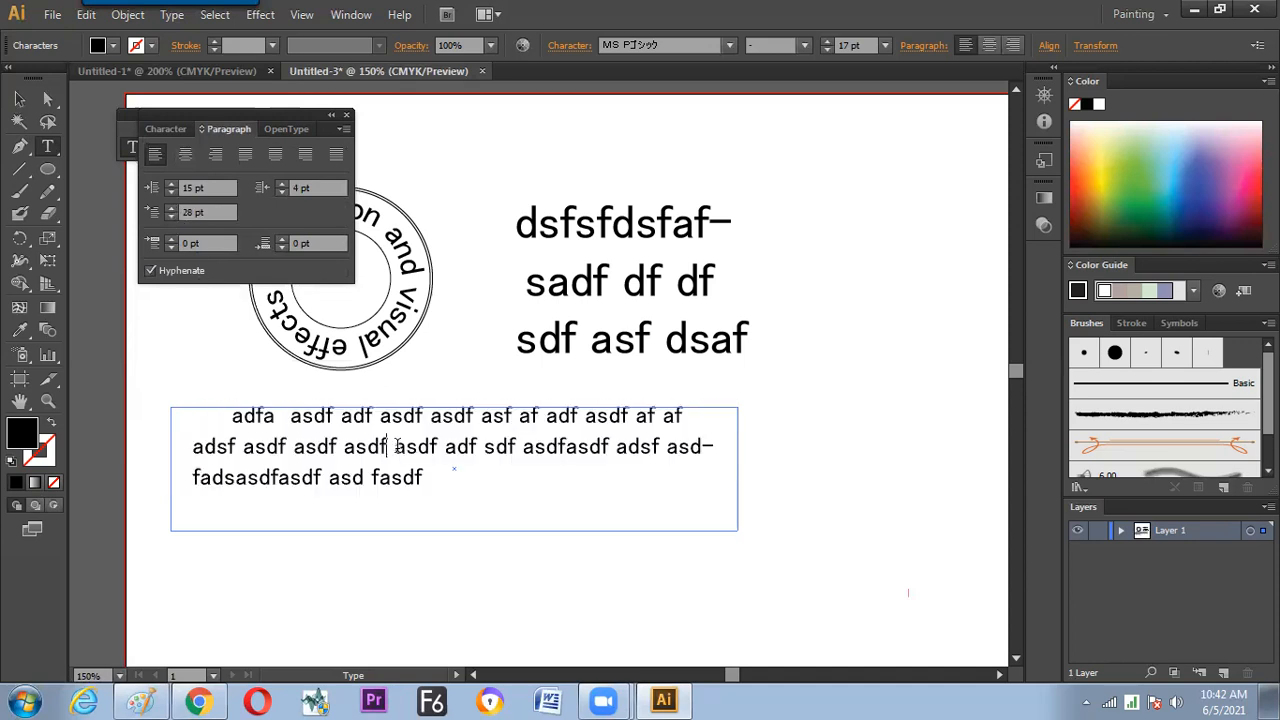
pyautogui.press('BackSpace')
pyautogui.press('Return')
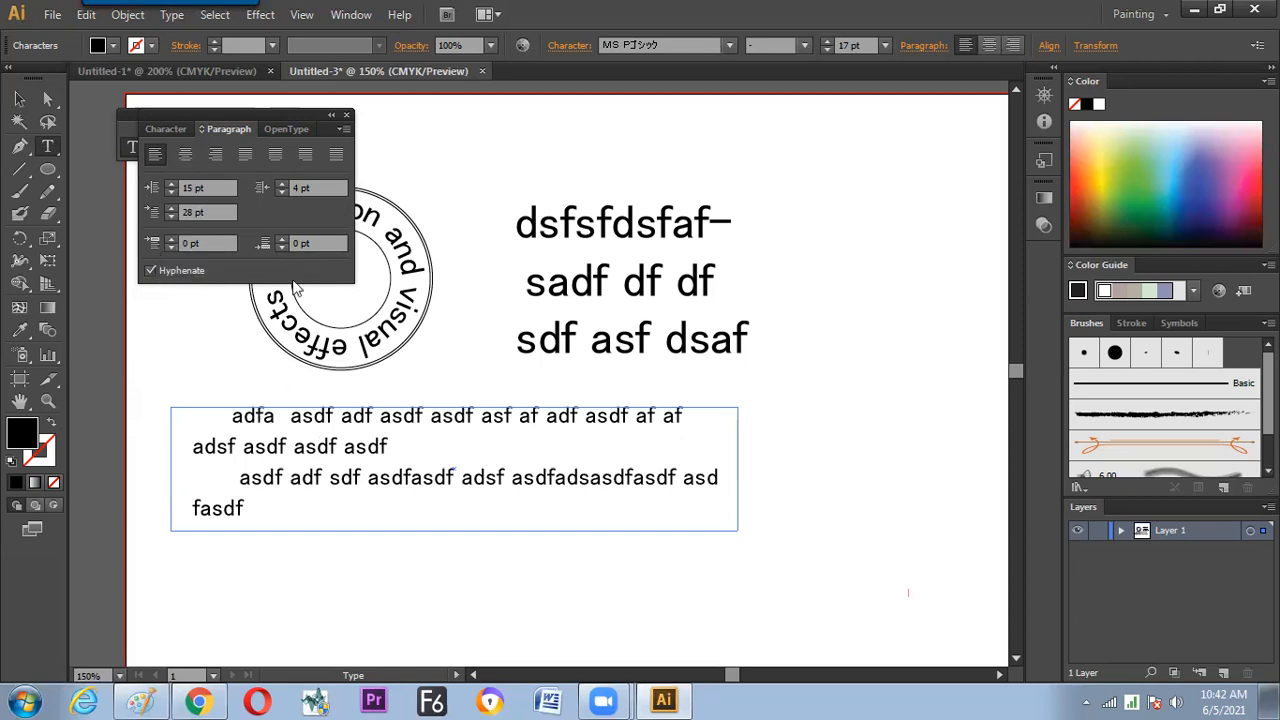
# Set the space after the first paragraph to 6 pt
pyautogui.click(282, 239)
pyautogui.click(282, 239)
pyautogui.click(282, 239)
pyautogui.click(282, 239)
pyautogui.click(282, 239)
pyautogui.click(282, 239)
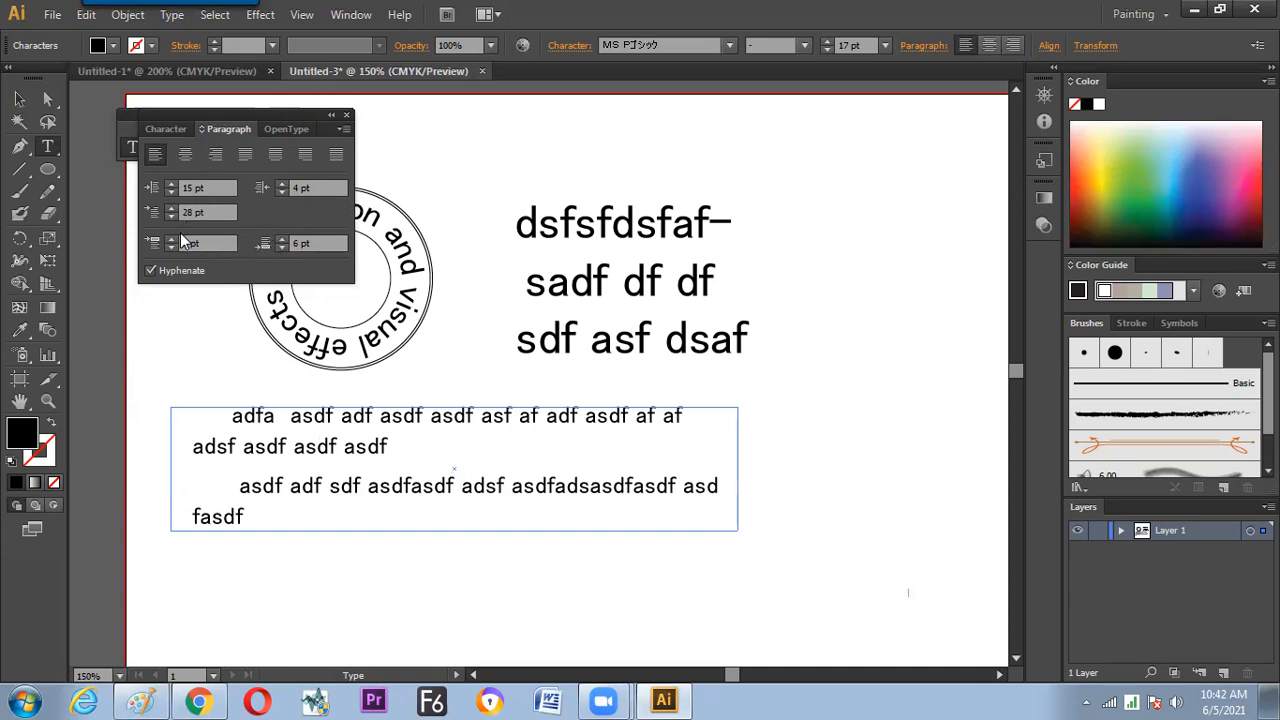
# Try right, centre and justify-all-lines alignment on the first paragraph
pyautogui.click(214, 158)
pyautogui.click(186, 160)
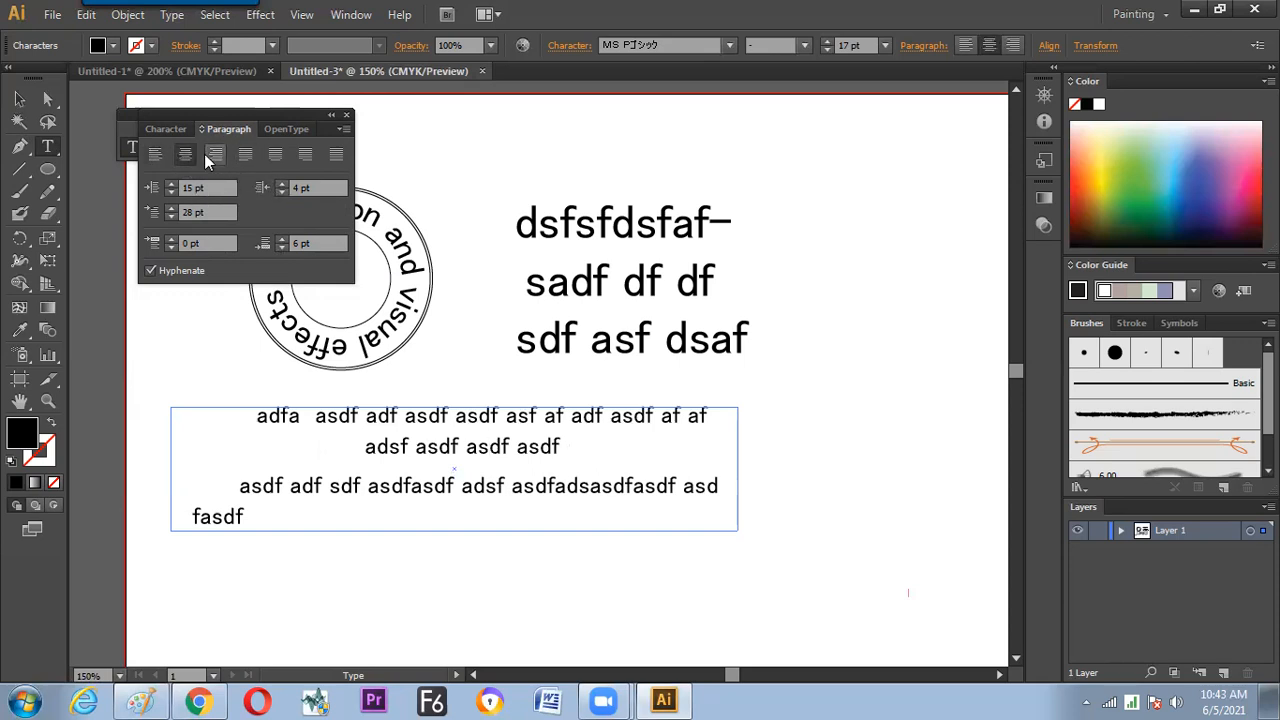
pyautogui.click(336, 157)
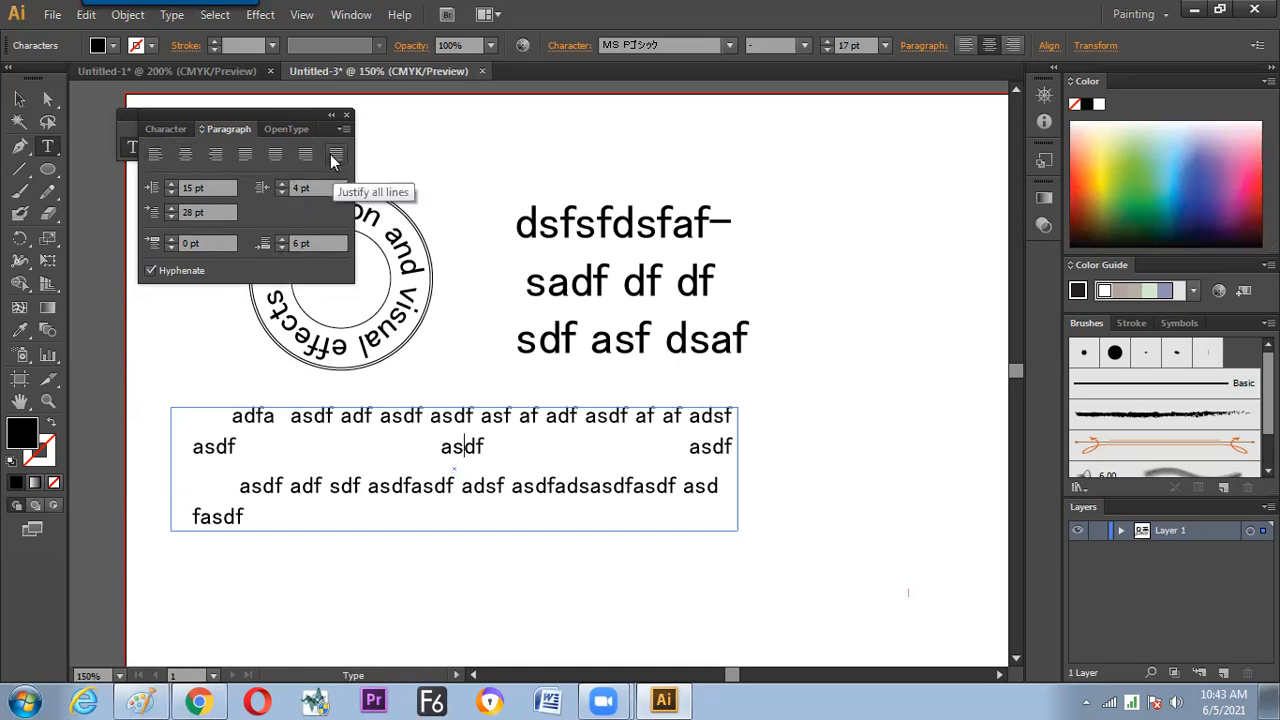
# Set the first paragraph's left and right indents to 0 pt
pyautogui.click(200, 188)
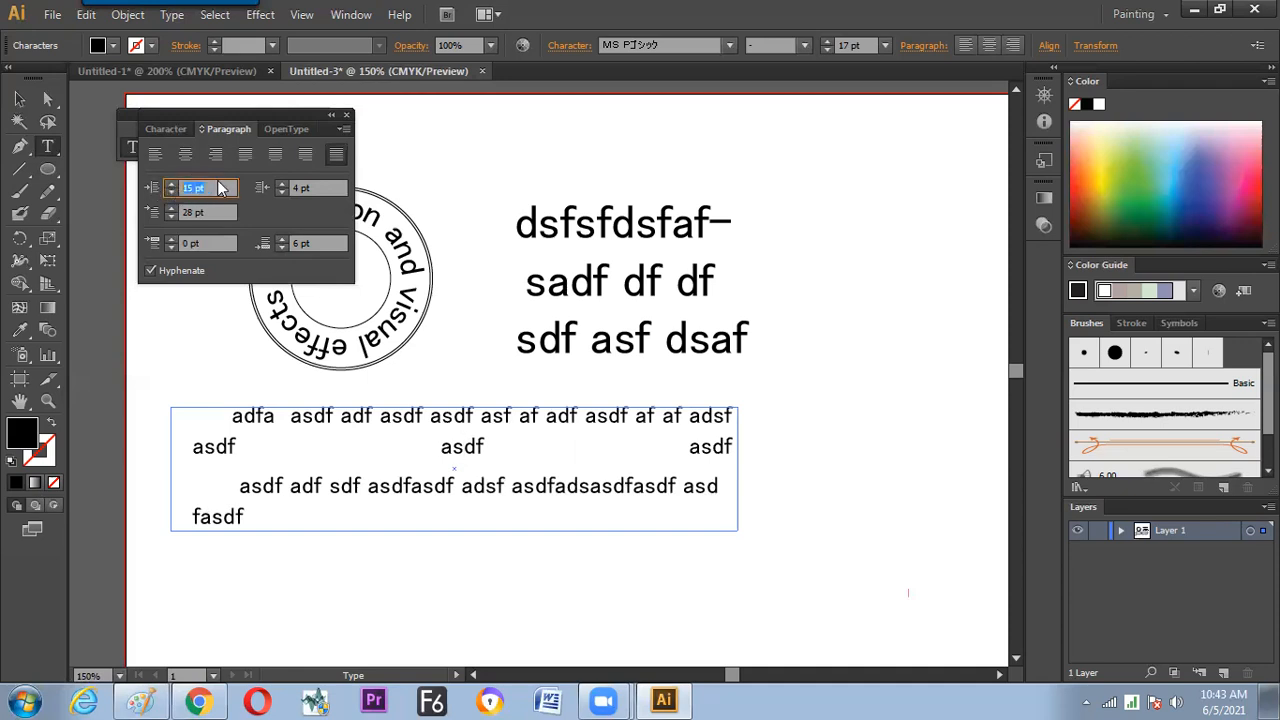
pyautogui.write('0')
pyautogui.press('Tab')
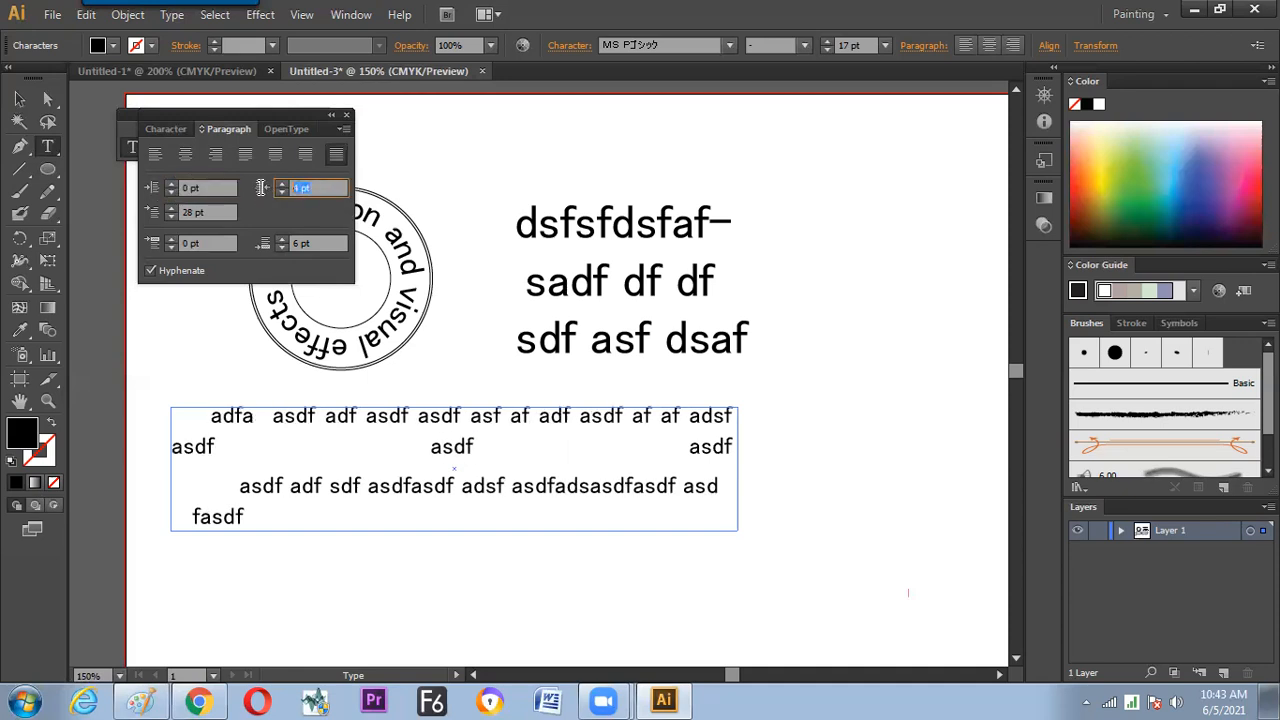
pyautogui.write('0')
# Justify the first paragraph with its last line aligned left, and move the paragraph options clear of the artwork
pyautogui.click(276, 158)
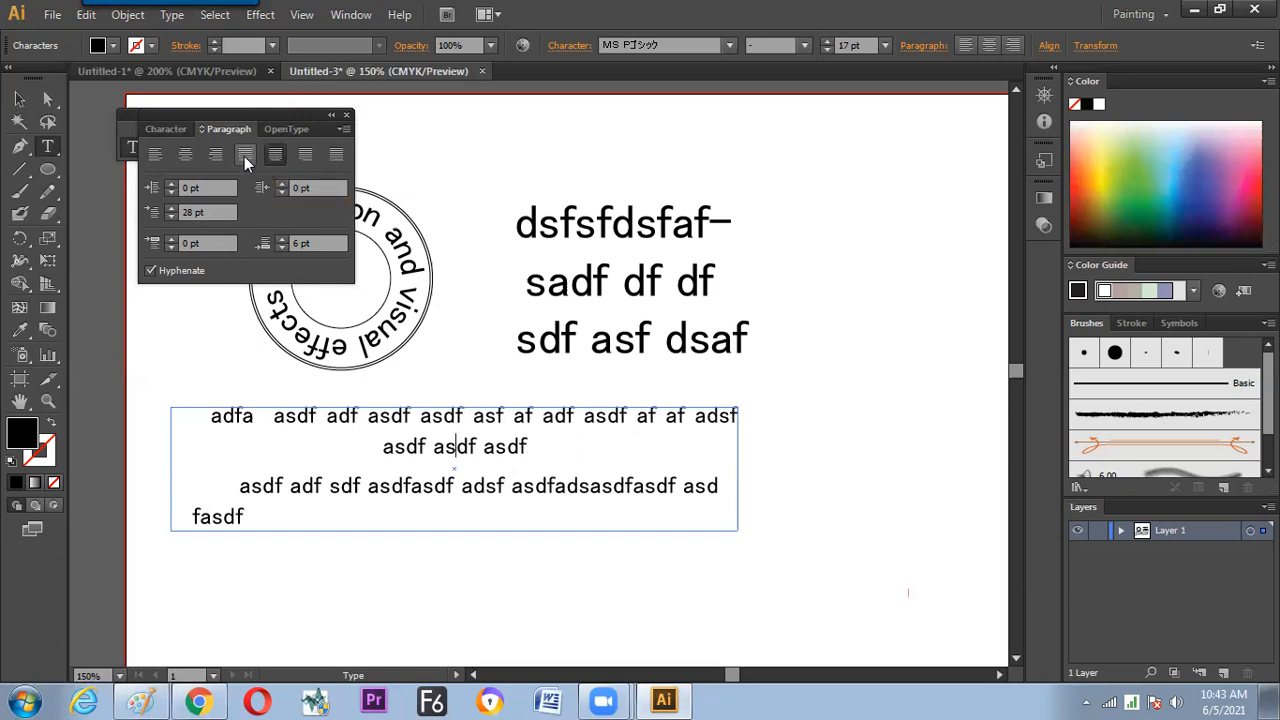
pyautogui.click(244, 156)
pyautogui.moveTo(262, 112); pyautogui.dragTo(930, 206)
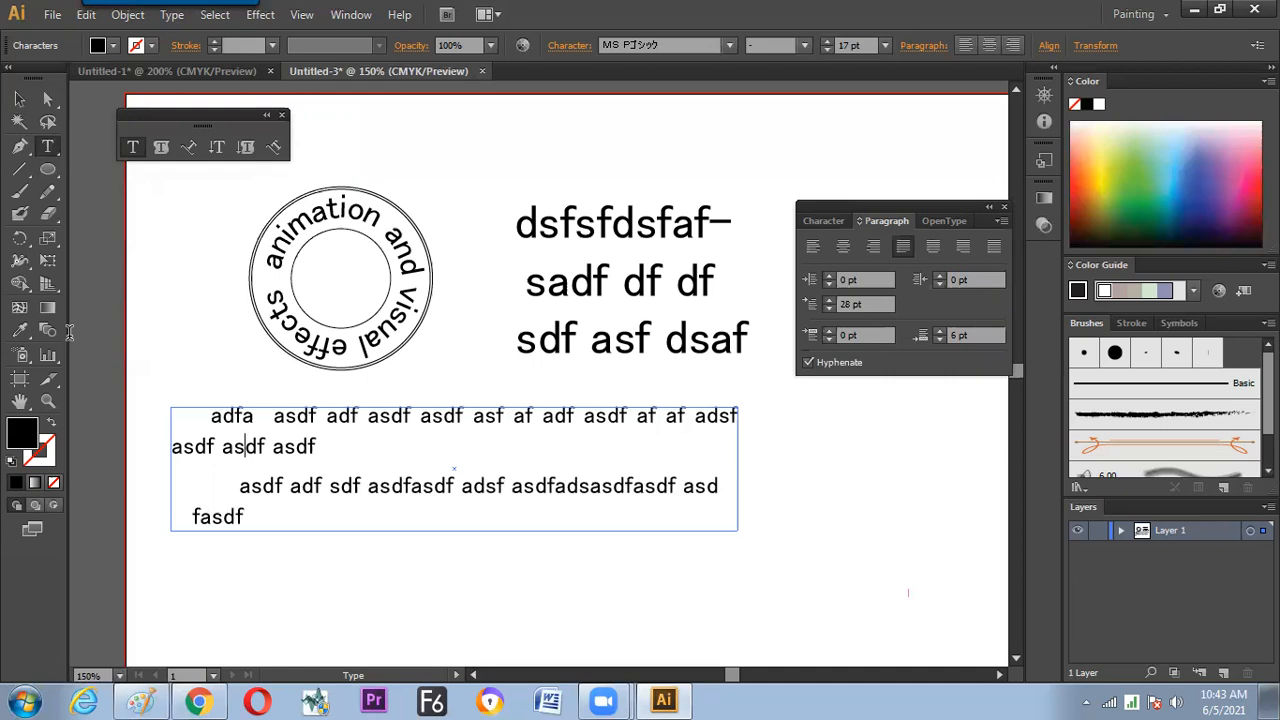
# Create a new document with the default settings and add the point text "sdfasdf" in its upper-left area
pyautogui.hotkey('ctrl', 'n')
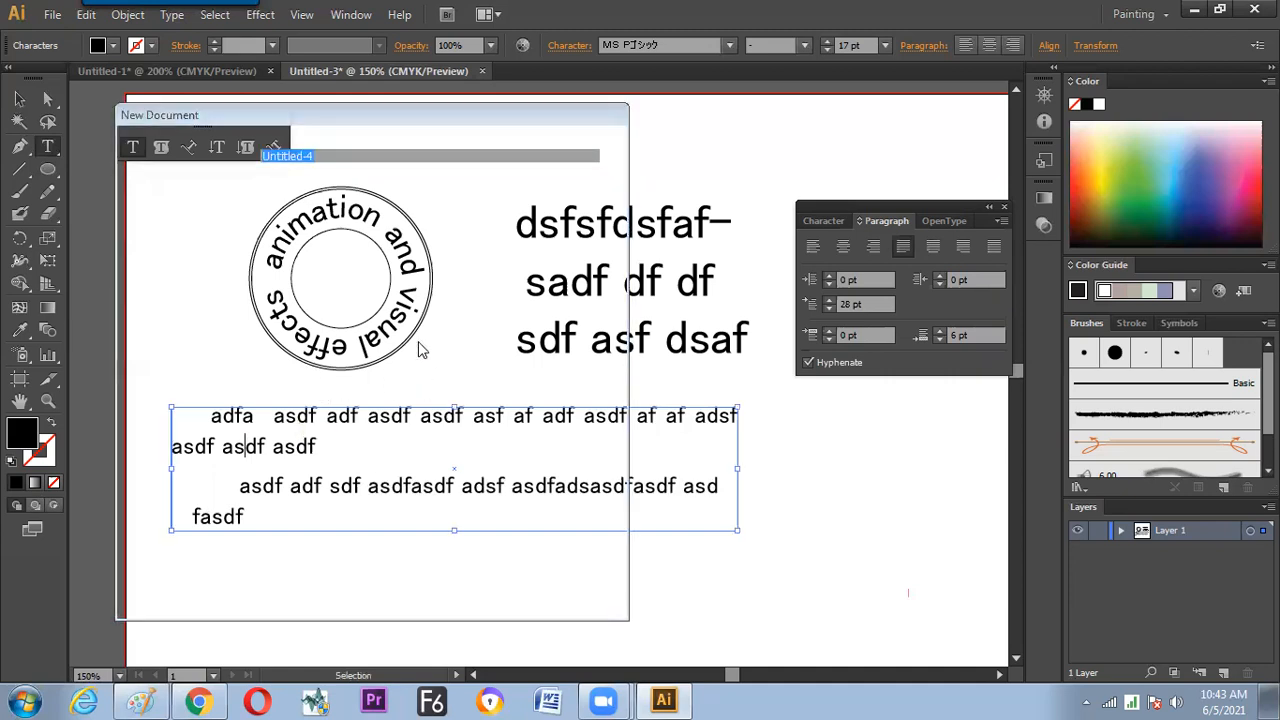
pyautogui.press('Return')
pyautogui.click(298, 264)
pyautogui.write('sdfasdf')
# Set the font of the whole "sdfasdf" text to Blackoak Std
pyautogui.hotkey('ctrl', 'a')
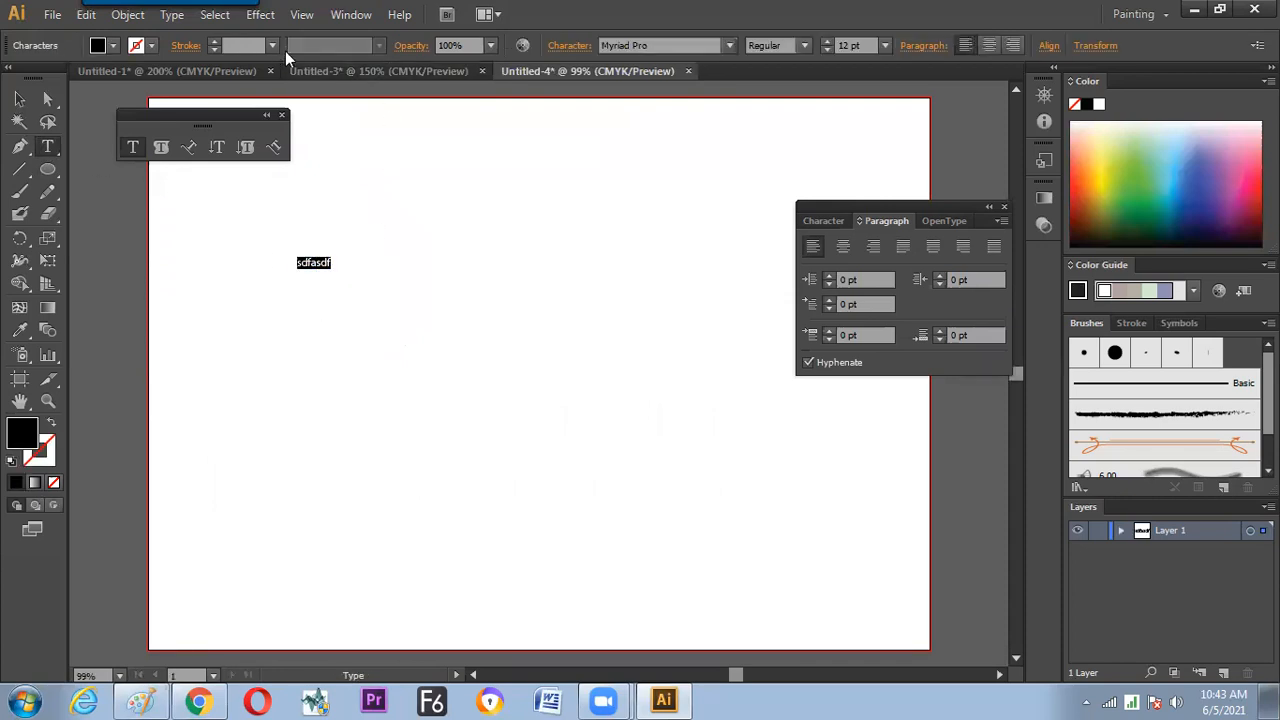
pyautogui.click(727, 45)
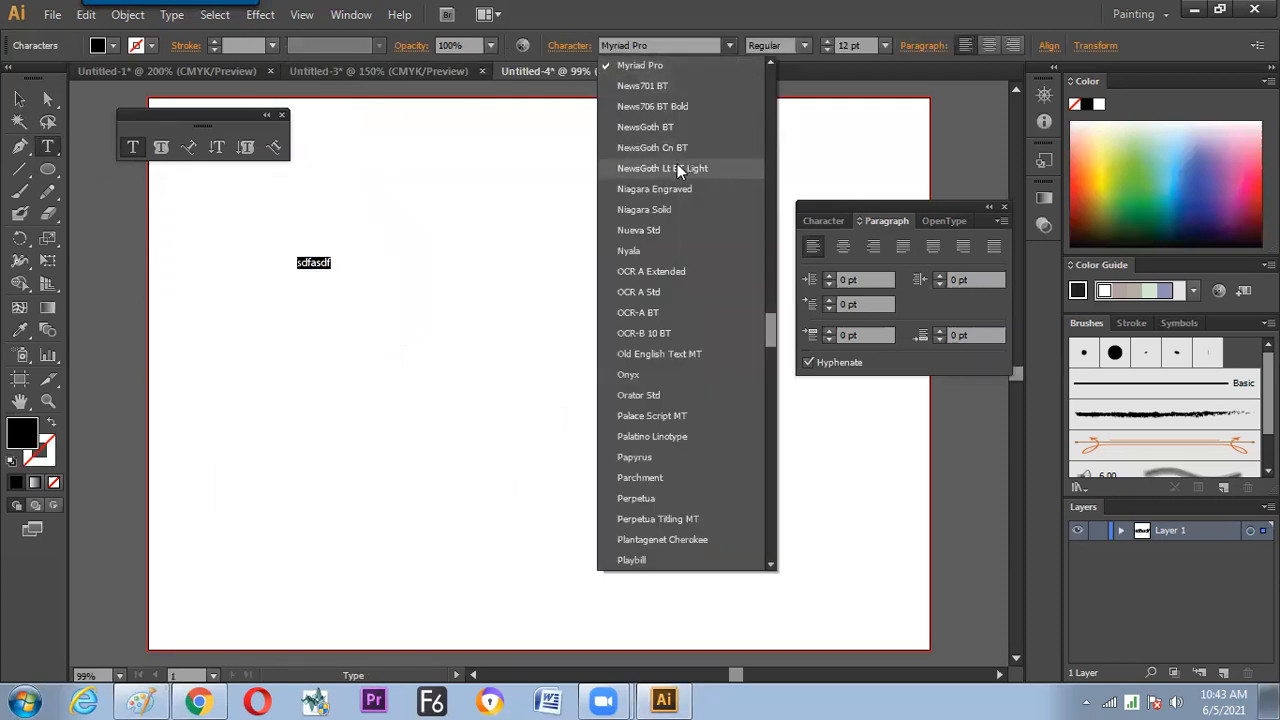
pyautogui.click(823, 225)
pyautogui.click(845, 221)
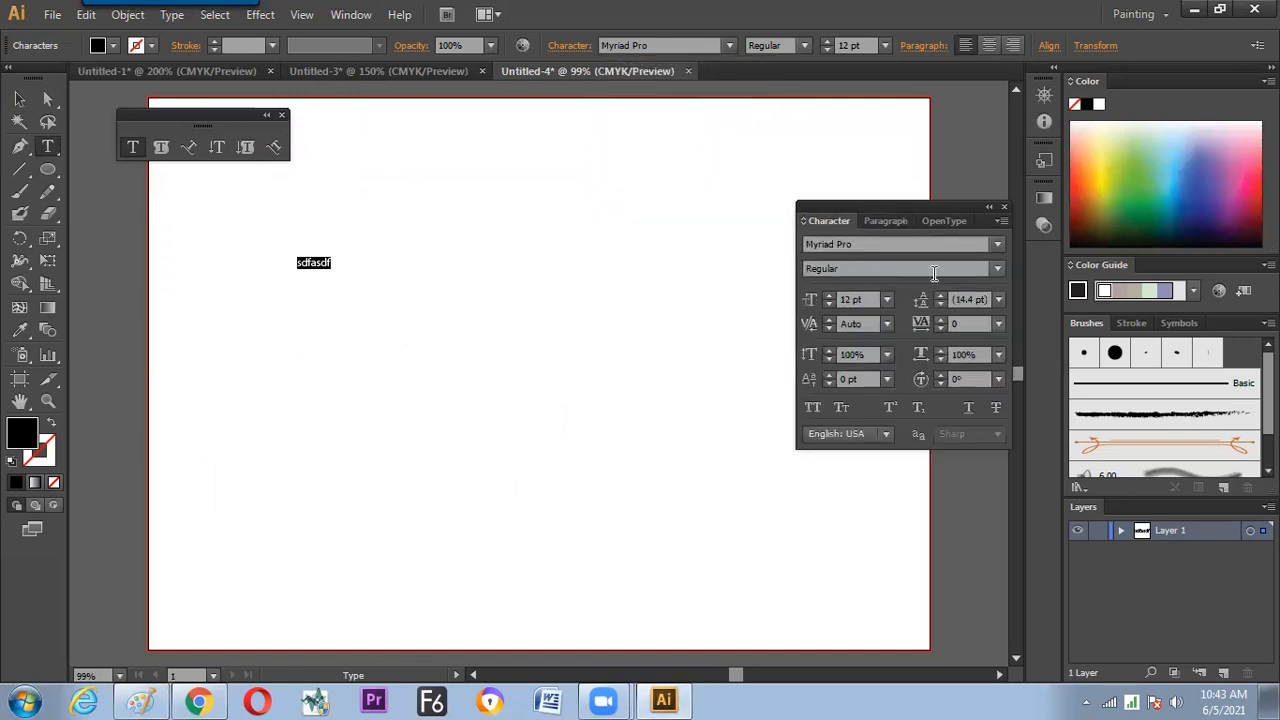
pyautogui.click(1001, 246)
pyautogui.click(1053, 271)
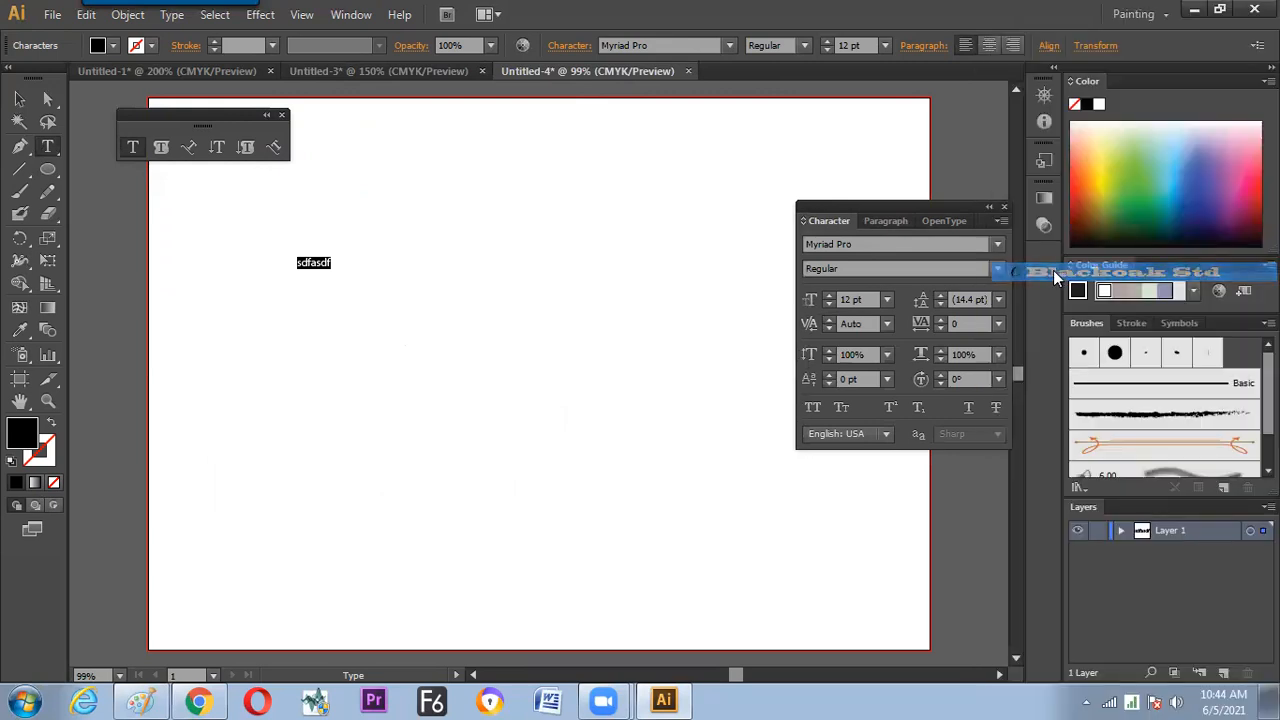
# Try stretching the "sdfasdf" text downward, and undo the change
pyautogui.click(19, 99)
pyautogui.moveTo(344, 270); pyautogui.dragTo(343, 318)
pyautogui.click(428, 314)
pyautogui.click(385, 300)
pyautogui.hotkey('ctrl', 'z')
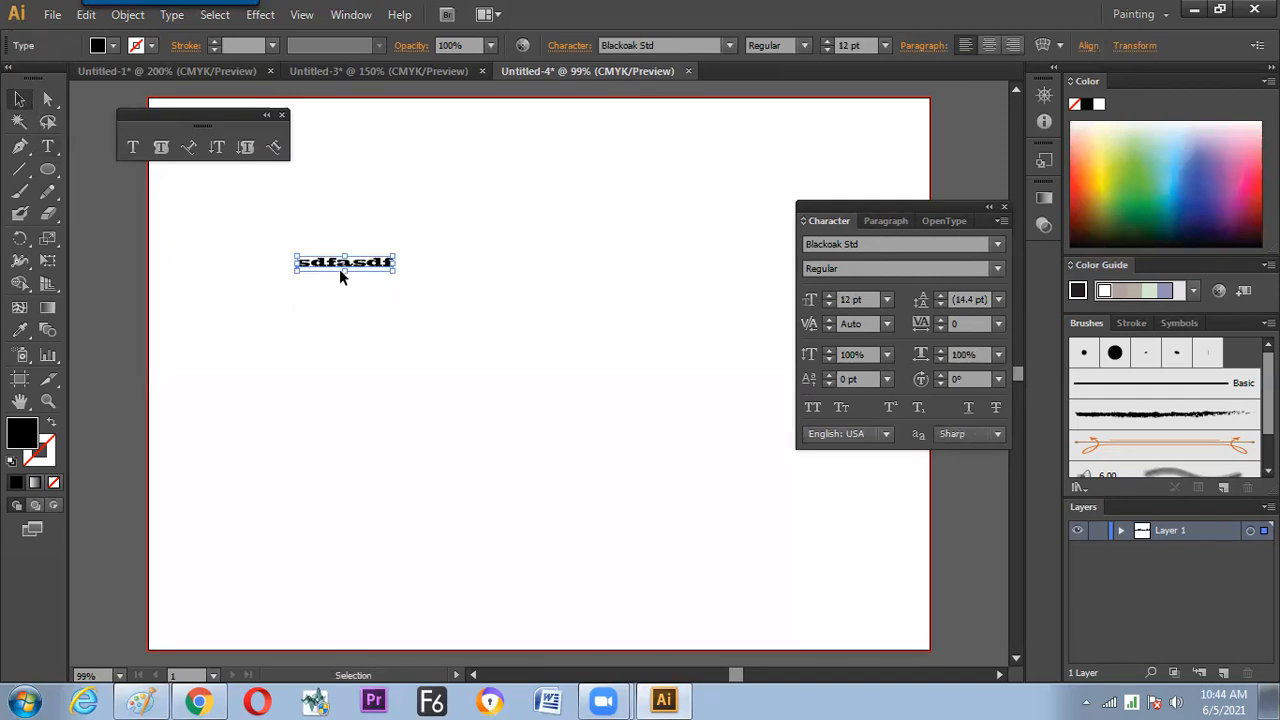
# Scale the "sdfasdf" text up to about 19.77 pt
pyautogui.click(341, 271)
pyautogui.click(345, 267)
pyautogui.moveTo(394, 271); pyautogui.dragTo(455, 338)
pyautogui.click(456, 344)
pyautogui.click(417, 269)
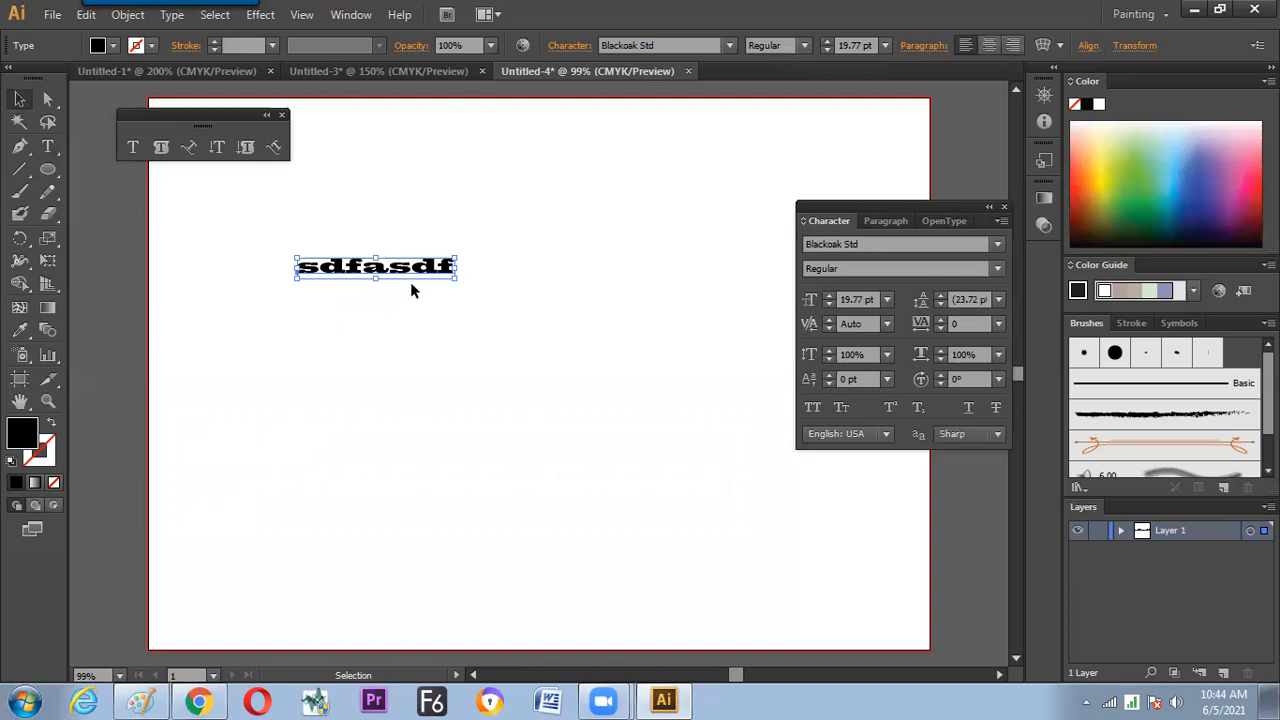
# Create a new character style, Character Style 1, from the "sdfasdf" text, keeping the styles list clear of the artwork
pyautogui.click(364, 19)
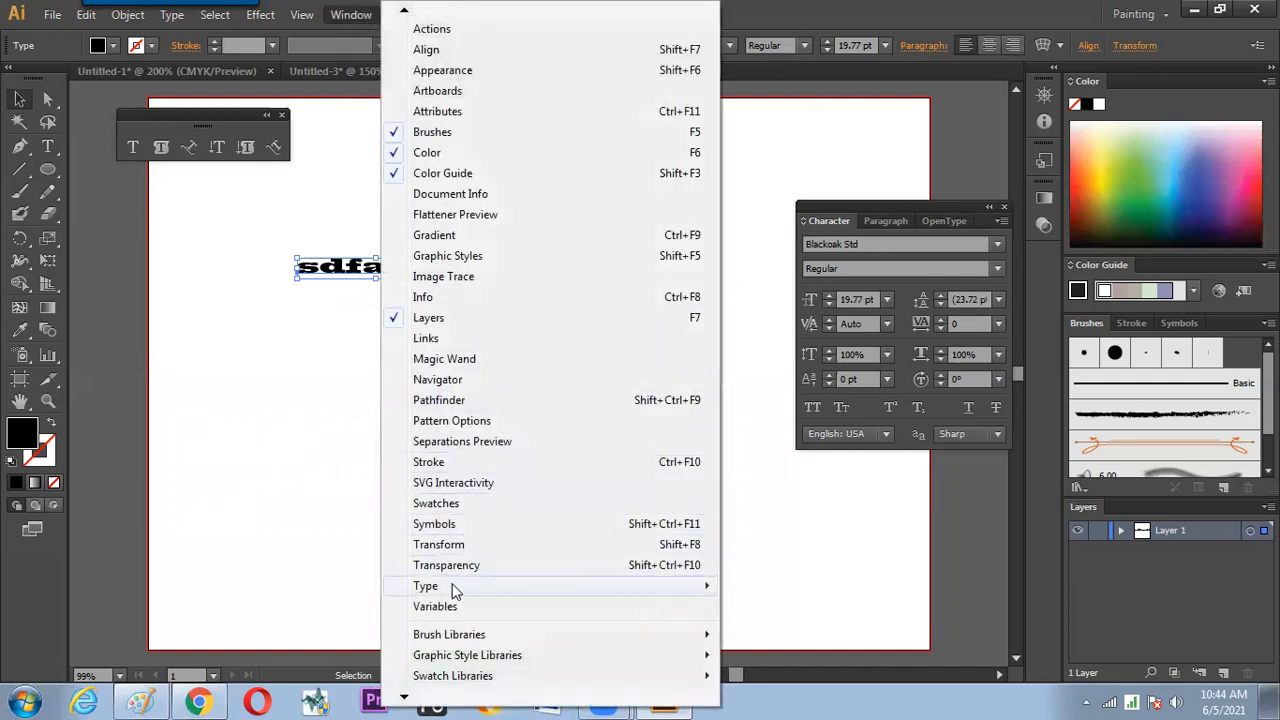
pyautogui.moveTo(450, 586)
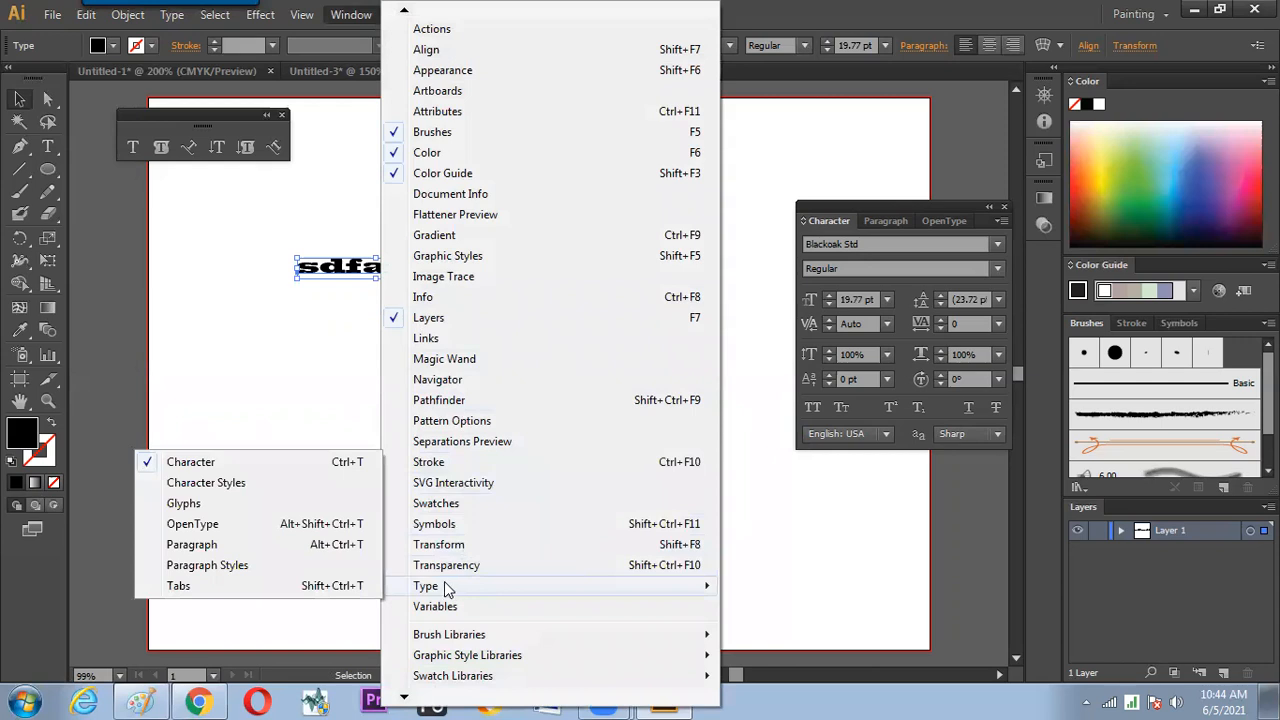
pyautogui.click(281, 487)
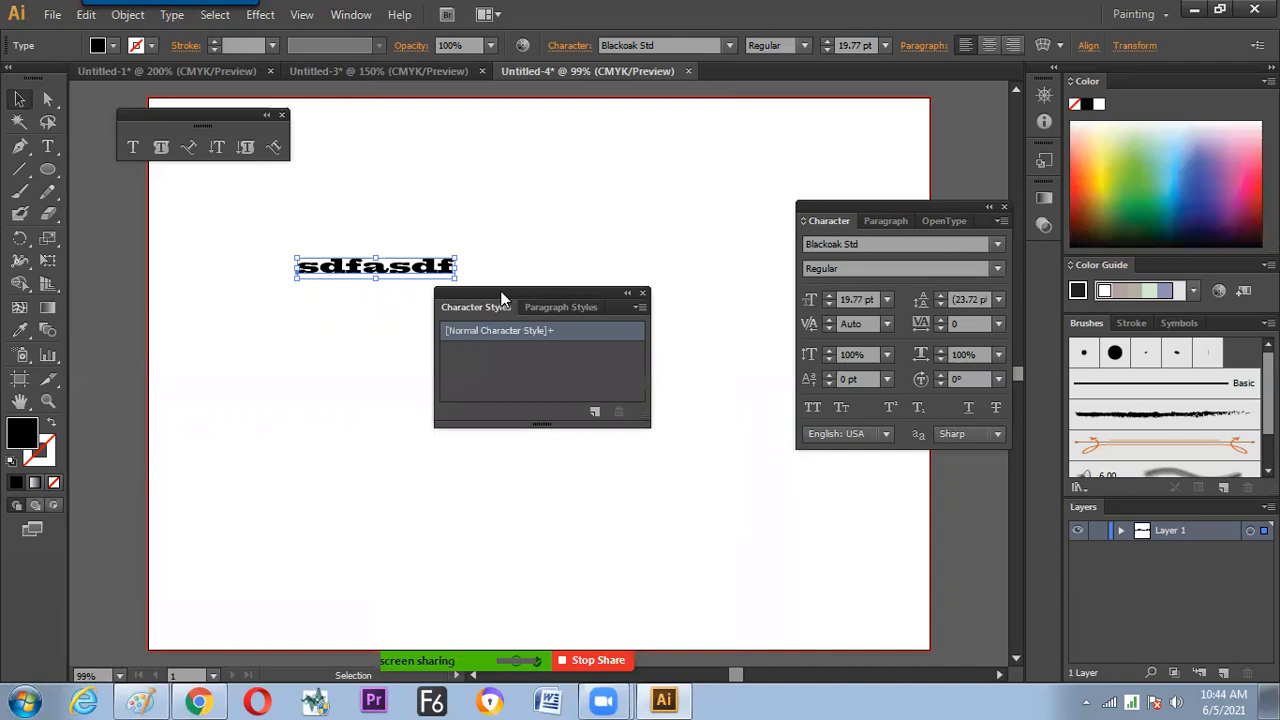
pyautogui.moveTo(500, 290); pyautogui.dragTo(165, 343)
pyautogui.click(258, 463)
pyautogui.click(171, 402)
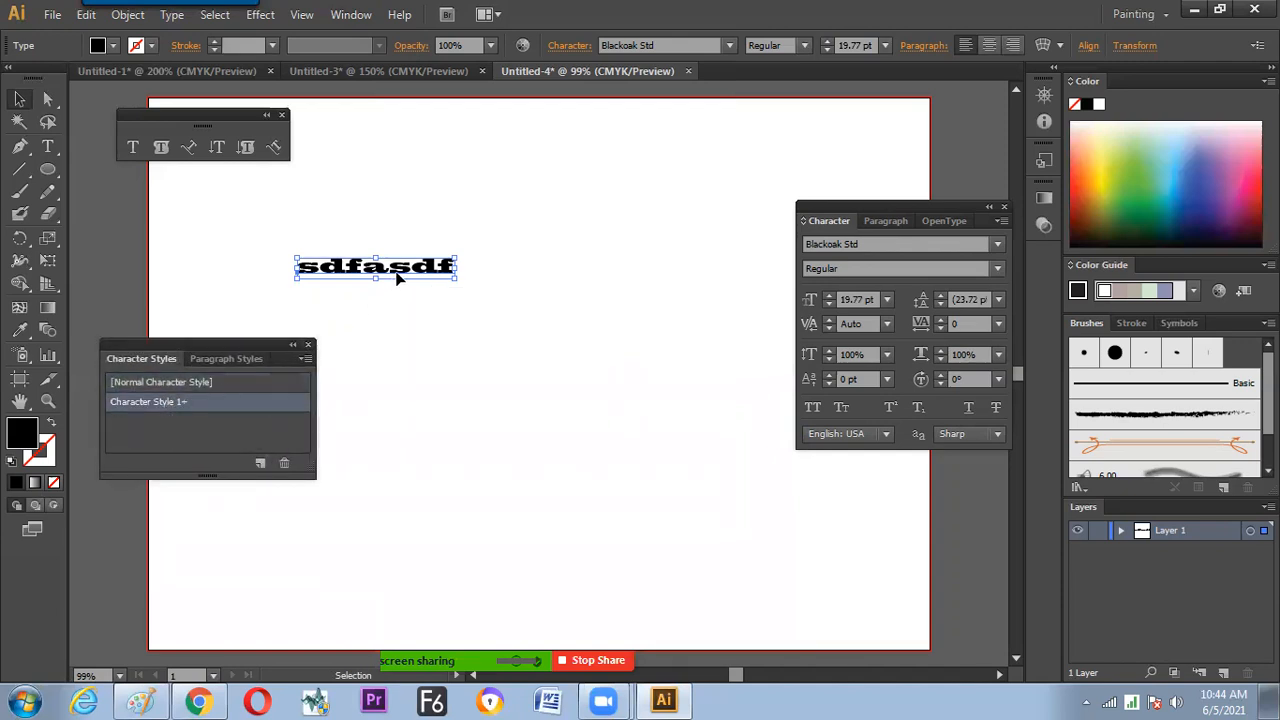
# Delete the "sdfasdf" text, keeping Character Style 1 as the current style
pyautogui.click(184, 405)
pyautogui.click(382, 383)
pyautogui.click(432, 256)
pyautogui.press('Delete')
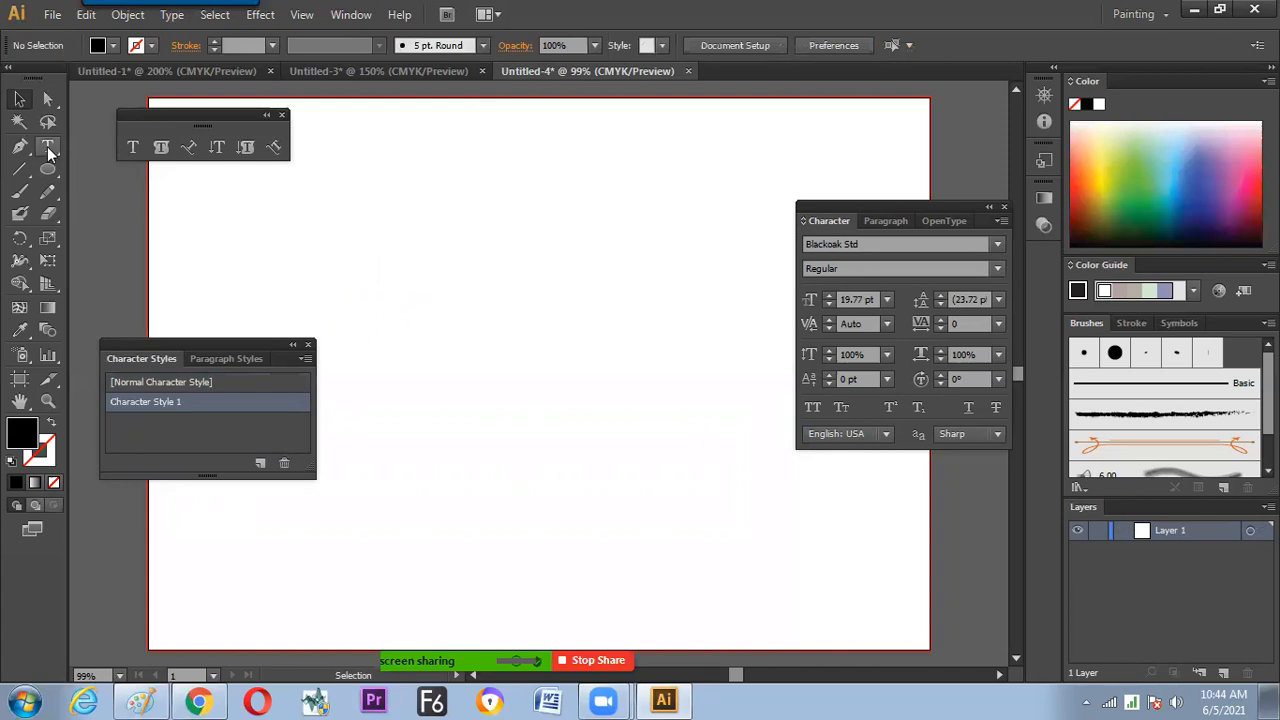
# Add the point text "dfsfdsfadf" in the upper part of the artboard, using Berlin Sans FB Regular
pyautogui.click(998, 245)
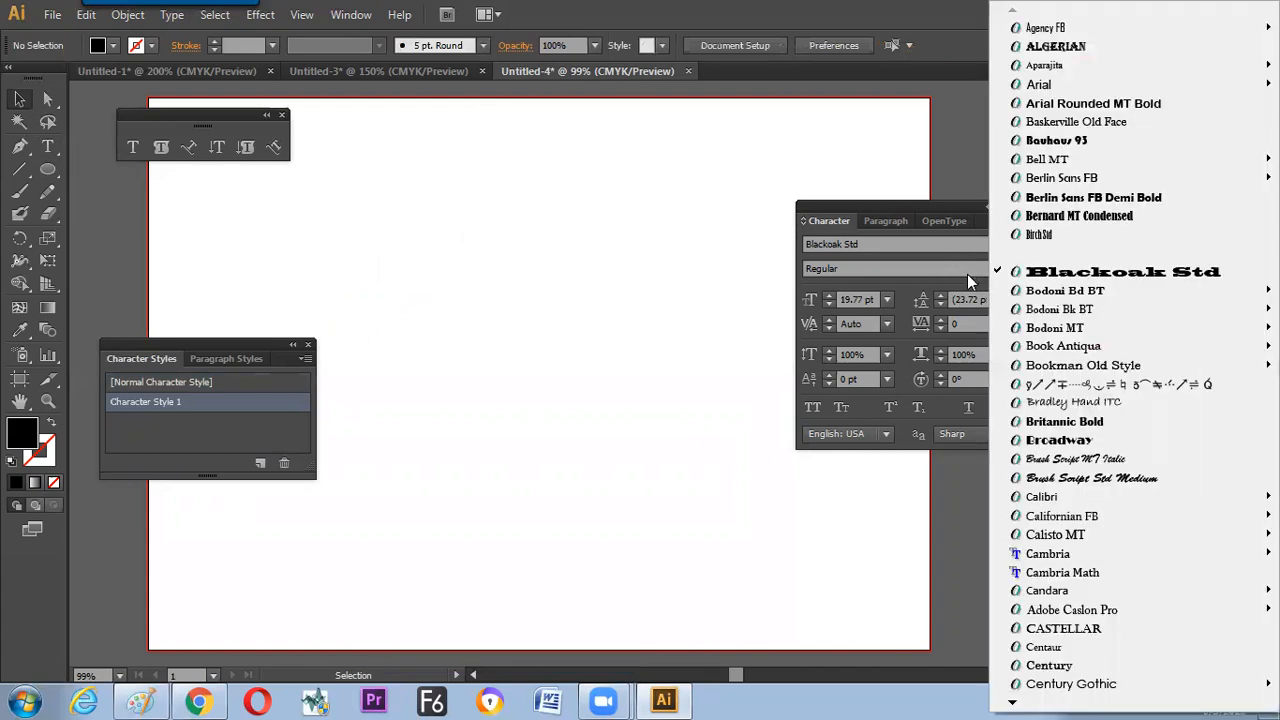
pyautogui.moveTo(1046, 182)
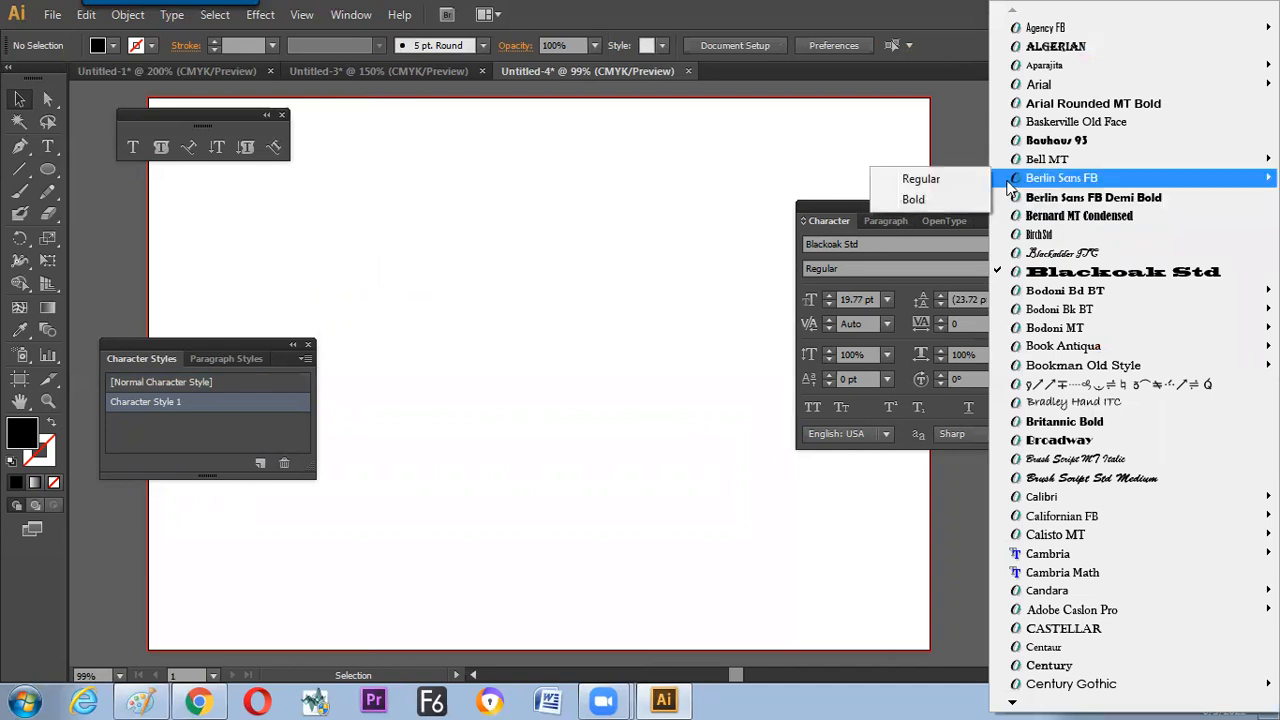
pyautogui.click(955, 178)
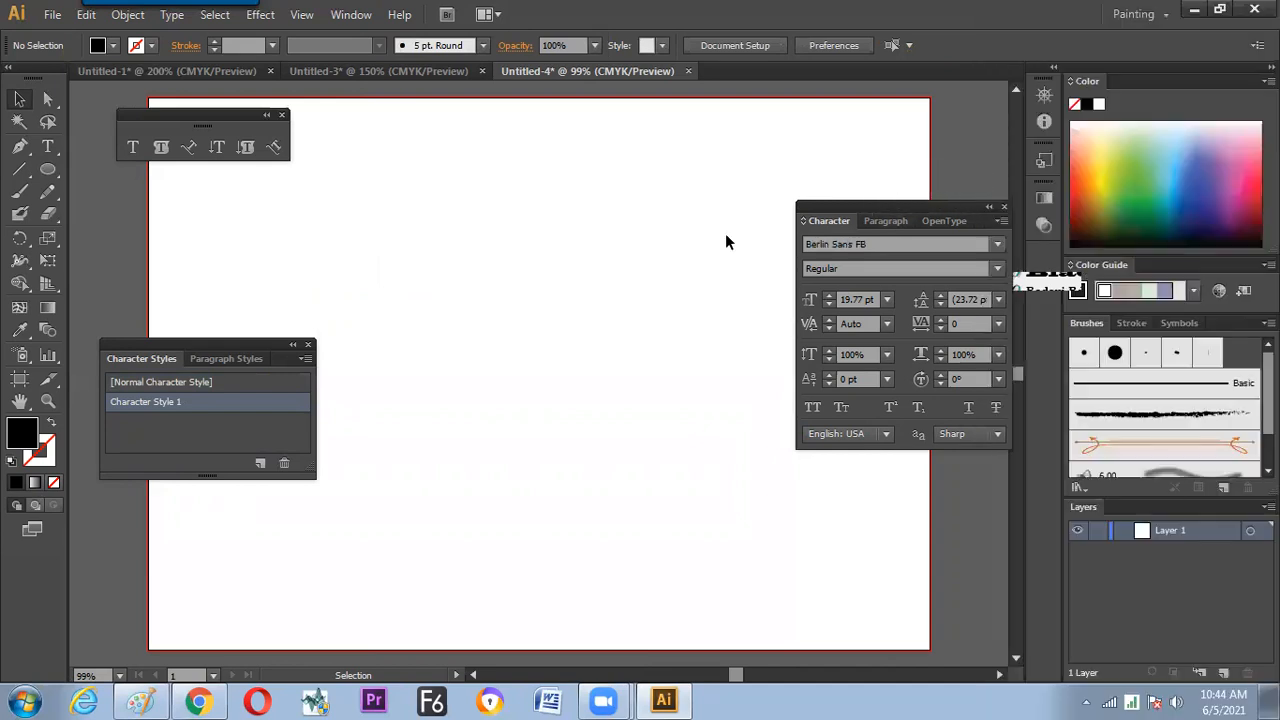
pyautogui.click(133, 146)
pyautogui.click(371, 206)
pyautogui.write('dfsfdsfadf')
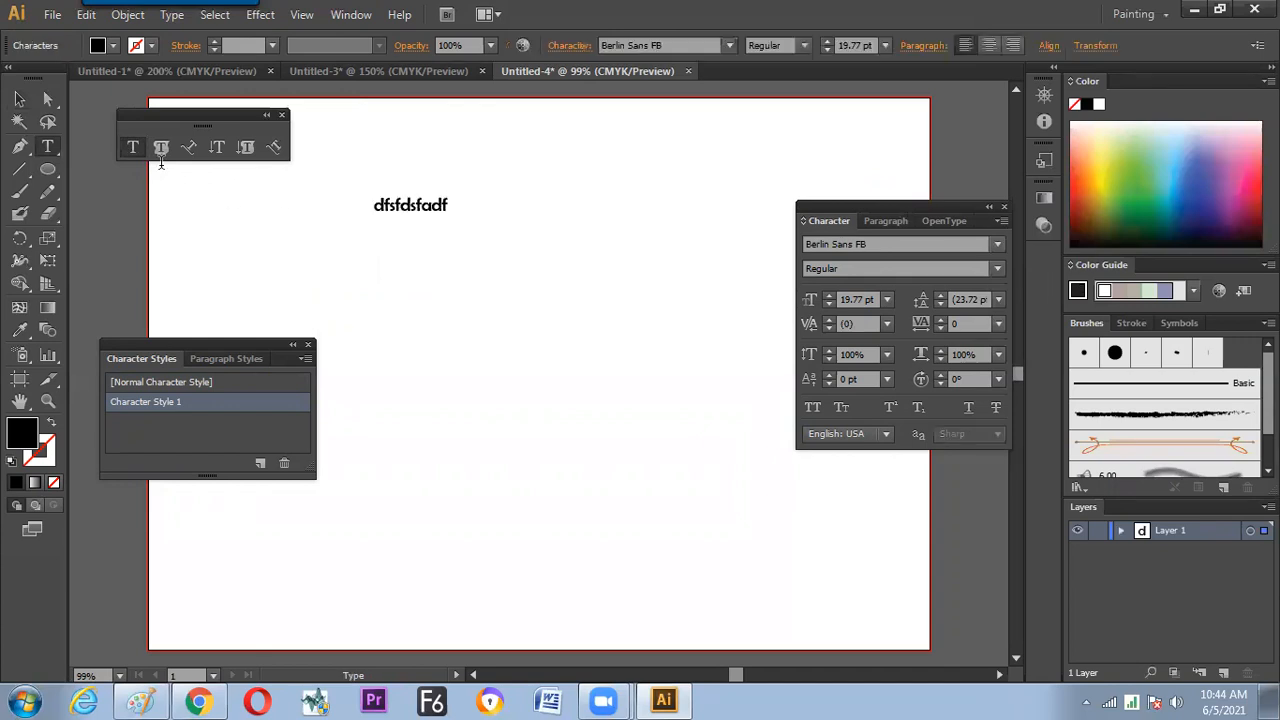
# Scale "dfsfdsfadf" to about 31.37 pt, and apply Character Style 1 to it without editing the style's options
pyautogui.click(20, 99)
pyautogui.moveTo(449, 215); pyautogui.dragTo(490, 230)
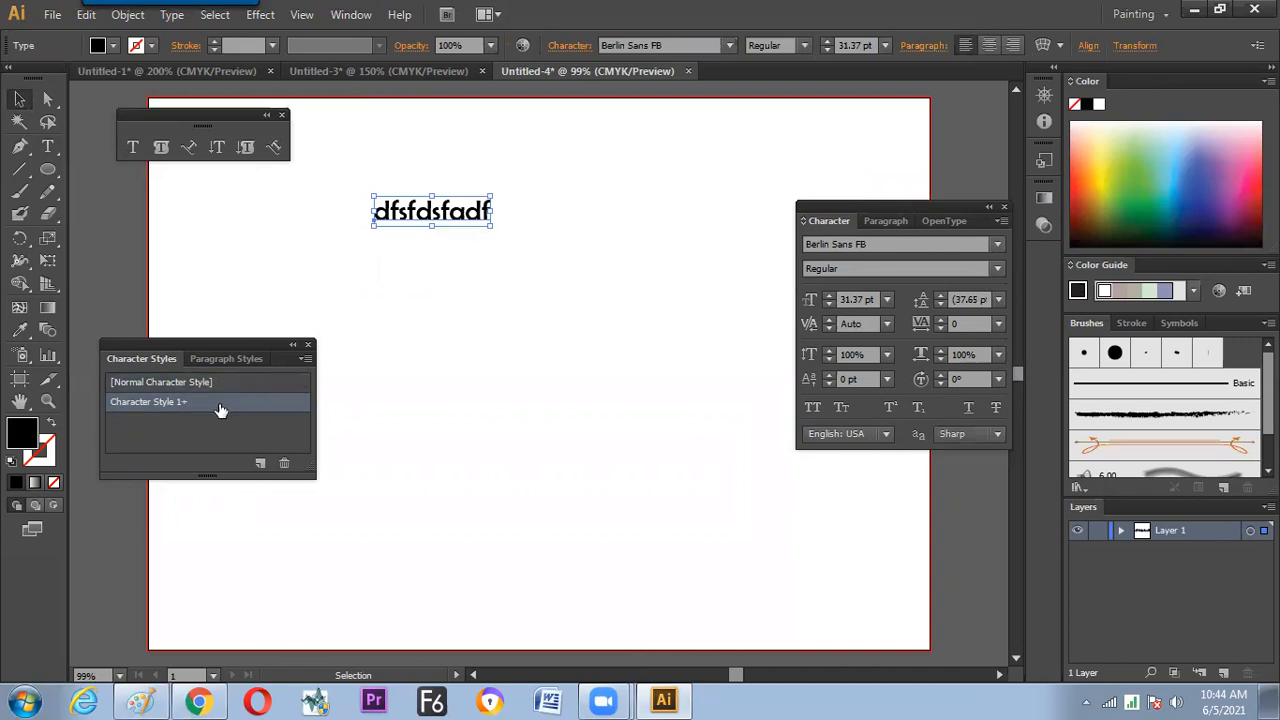
pyautogui.doubleClick(186, 403)
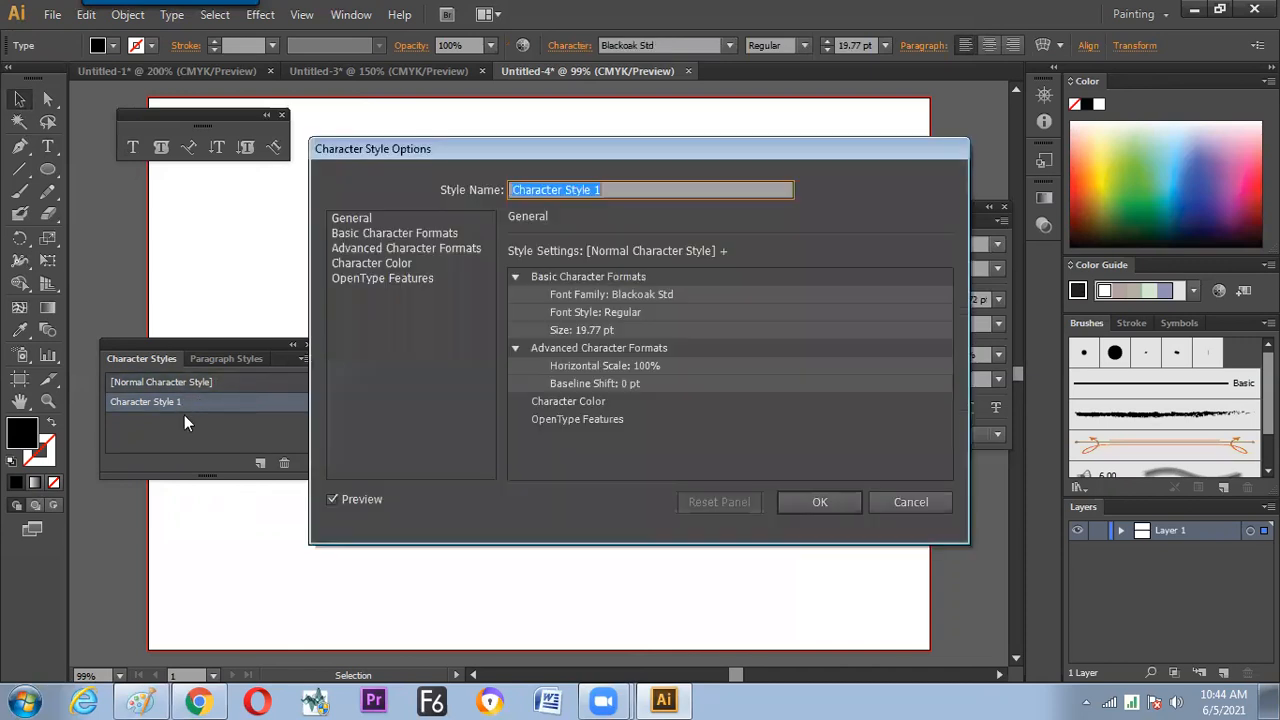
pyautogui.click(911, 506)
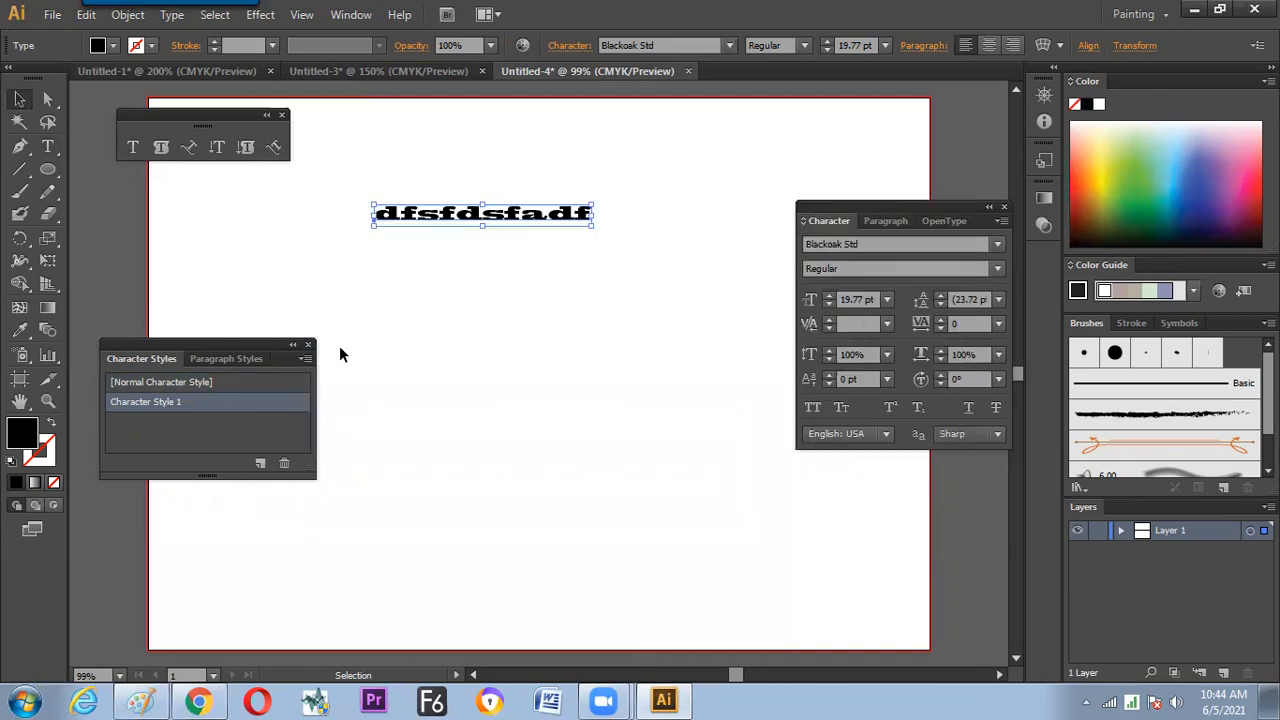
# Place two copies of "dfsfdsfadf" below it, and replace the middle copy with "sdaf" and the lower one with "ertert"
pyautogui.moveTo(496, 219); pyautogui.dragTo(508, 427)
pyautogui.moveTo(507, 329); pyautogui.dragTo(502, 327)
pyautogui.doubleClick(506, 327)
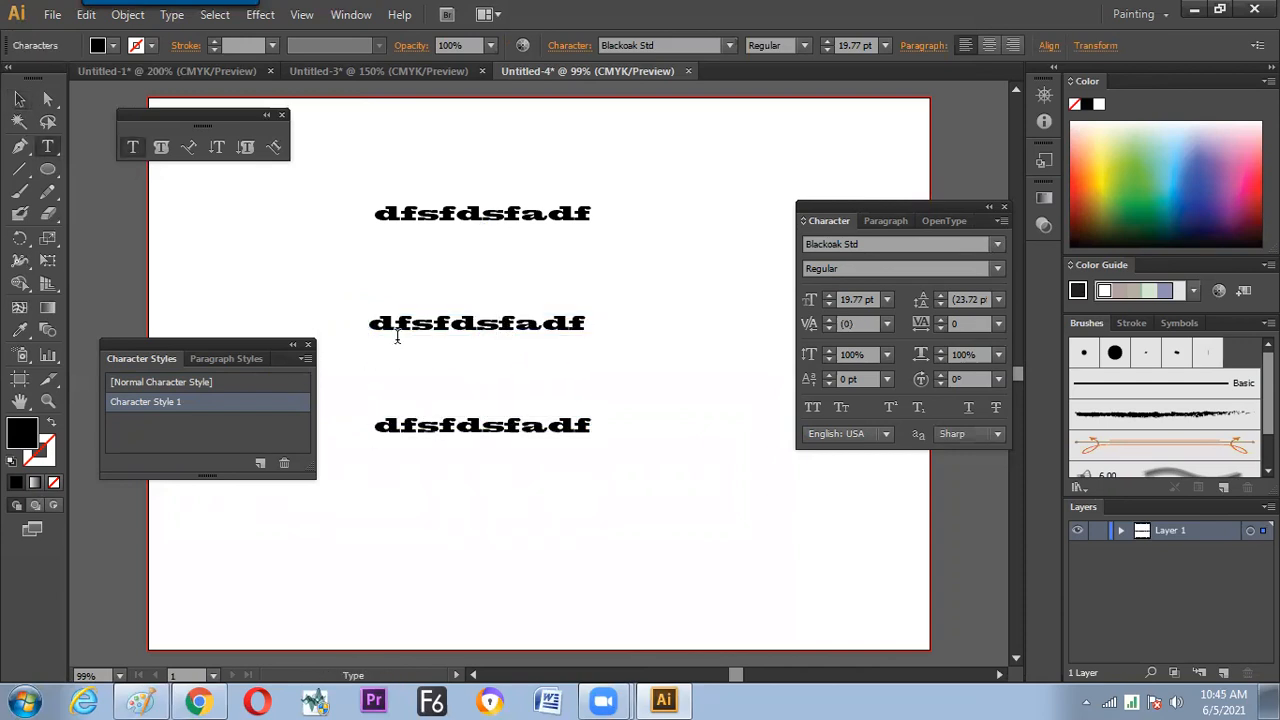
pyautogui.hotkey('ctrl', 'a')
pyautogui.write('sdaf')
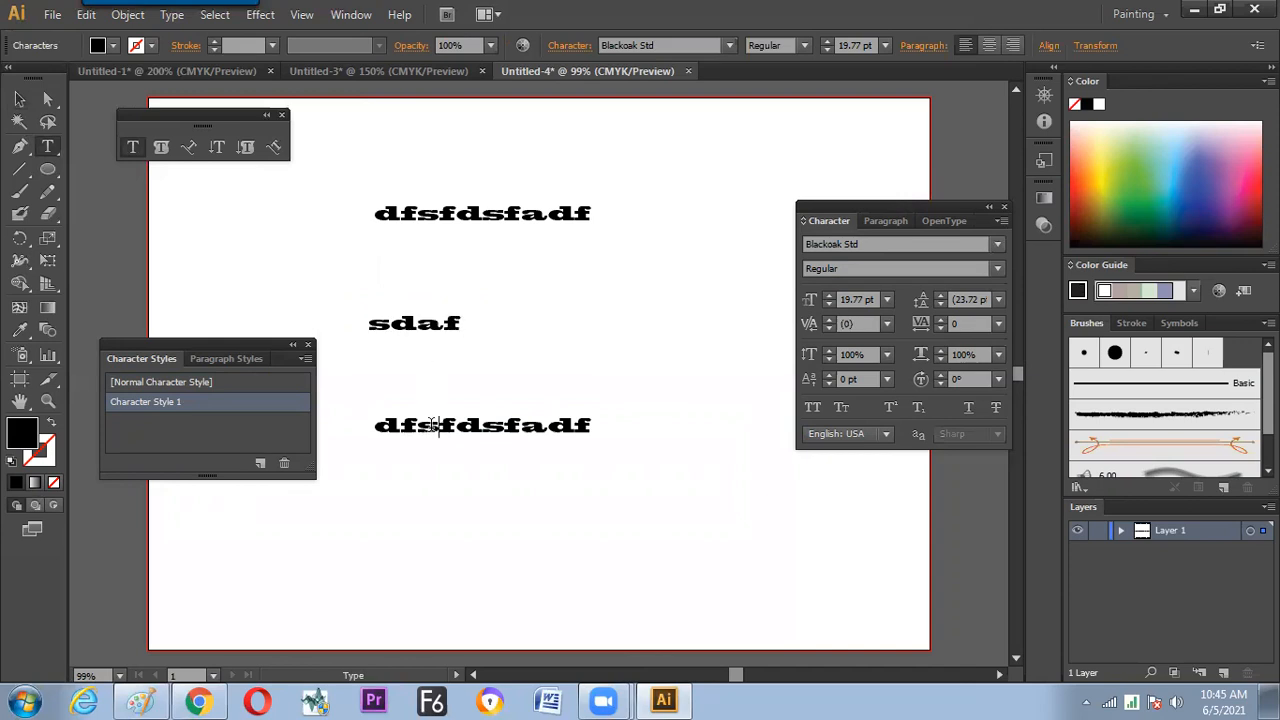
pyautogui.doubleClick(431, 421)
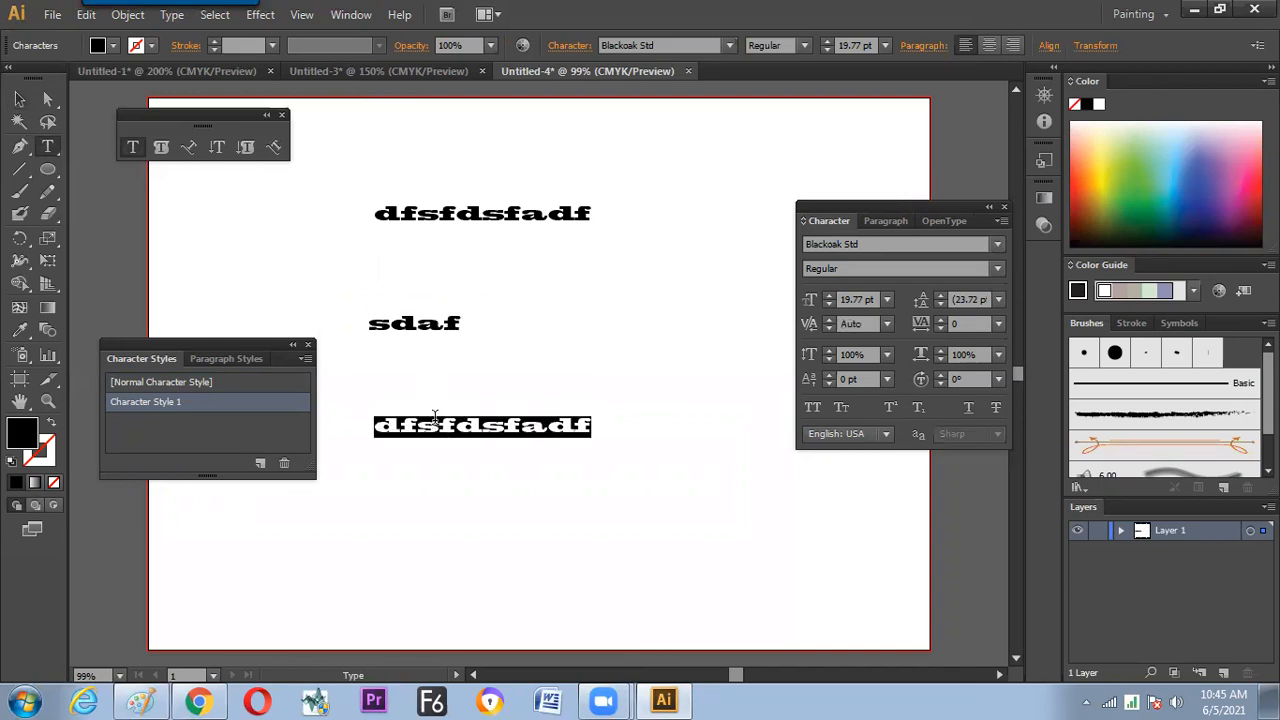
pyautogui.write('ertert')
# Move "sdaf" and "ertert" up so that they sit closely beneath the "dfsfdsfadf" text
pyautogui.click(19, 99)
pyautogui.click(480, 326)
pyautogui.moveTo(428, 331); pyautogui.dragTo(569, 254)
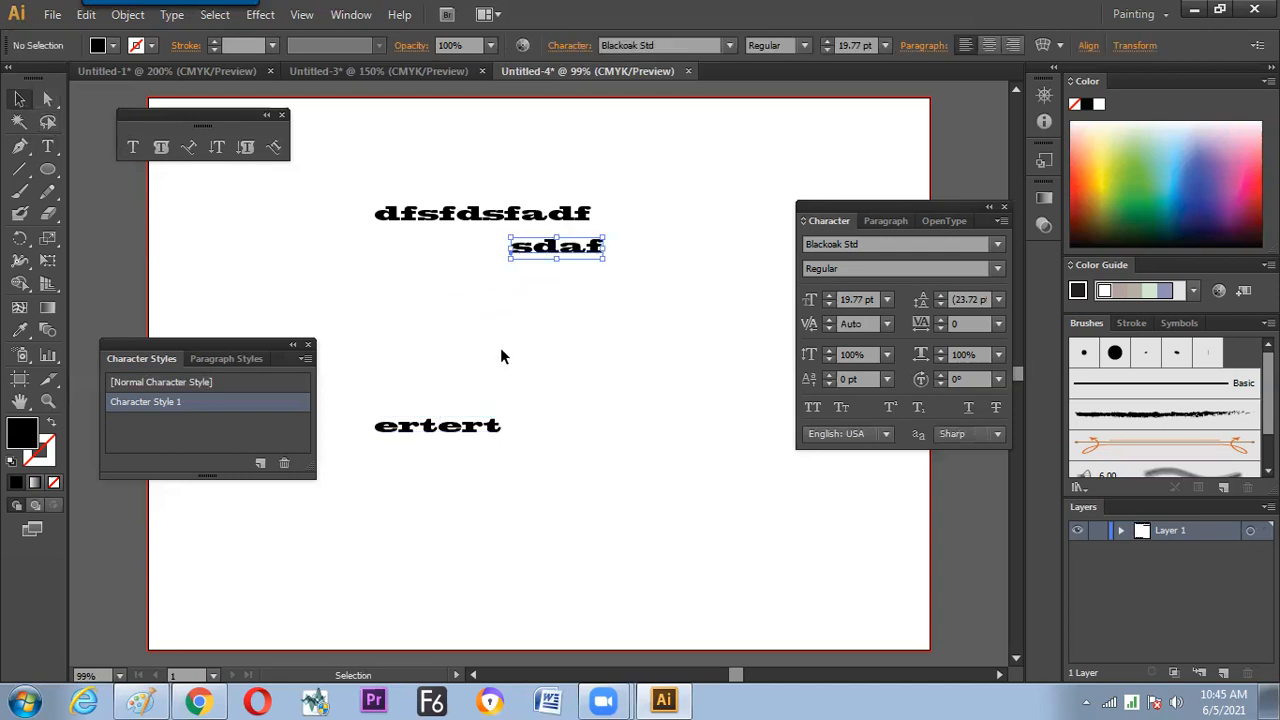
pyautogui.moveTo(462, 432); pyautogui.dragTo(547, 294)
pyautogui.click(456, 378)
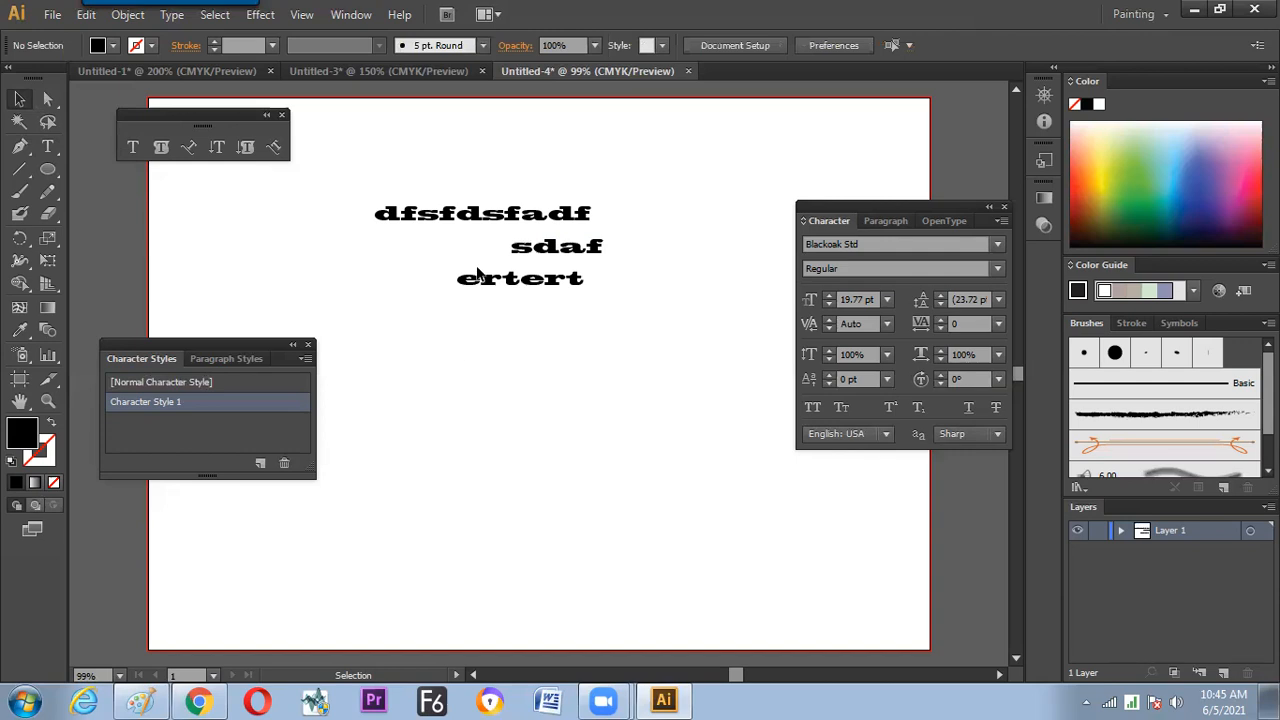
pyautogui.click(470, 214)
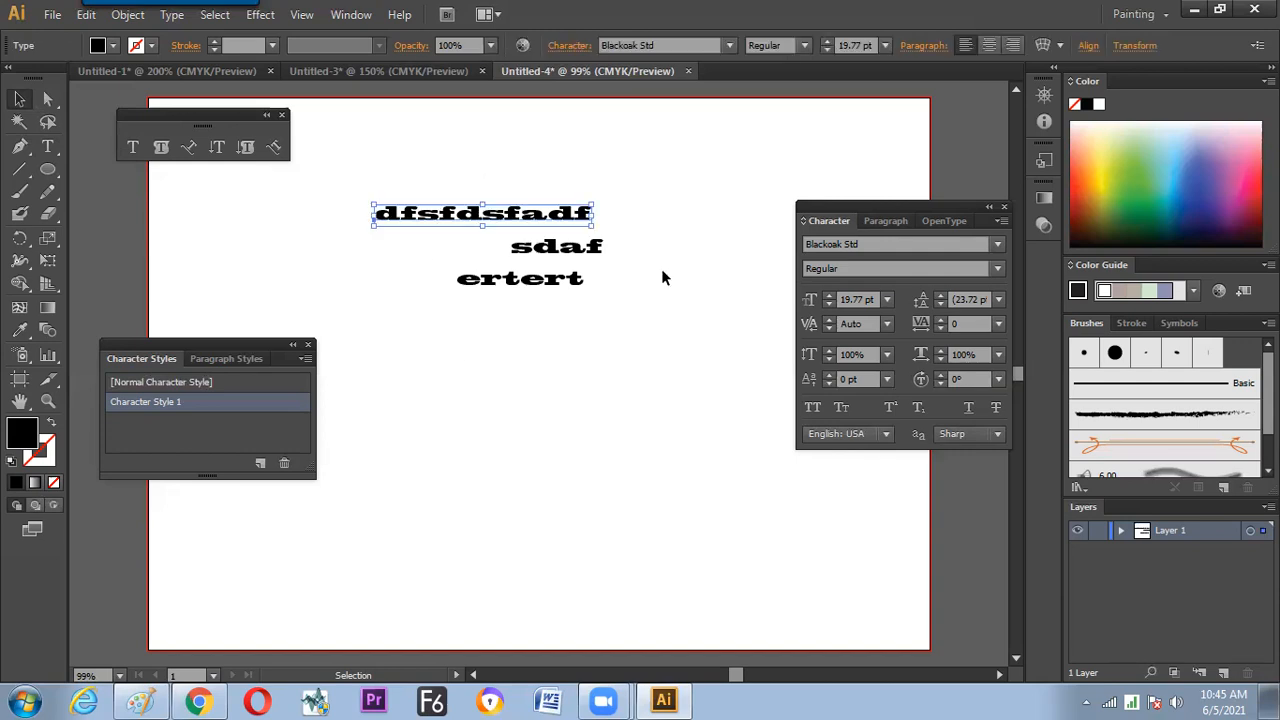
pyautogui.click(997, 244)
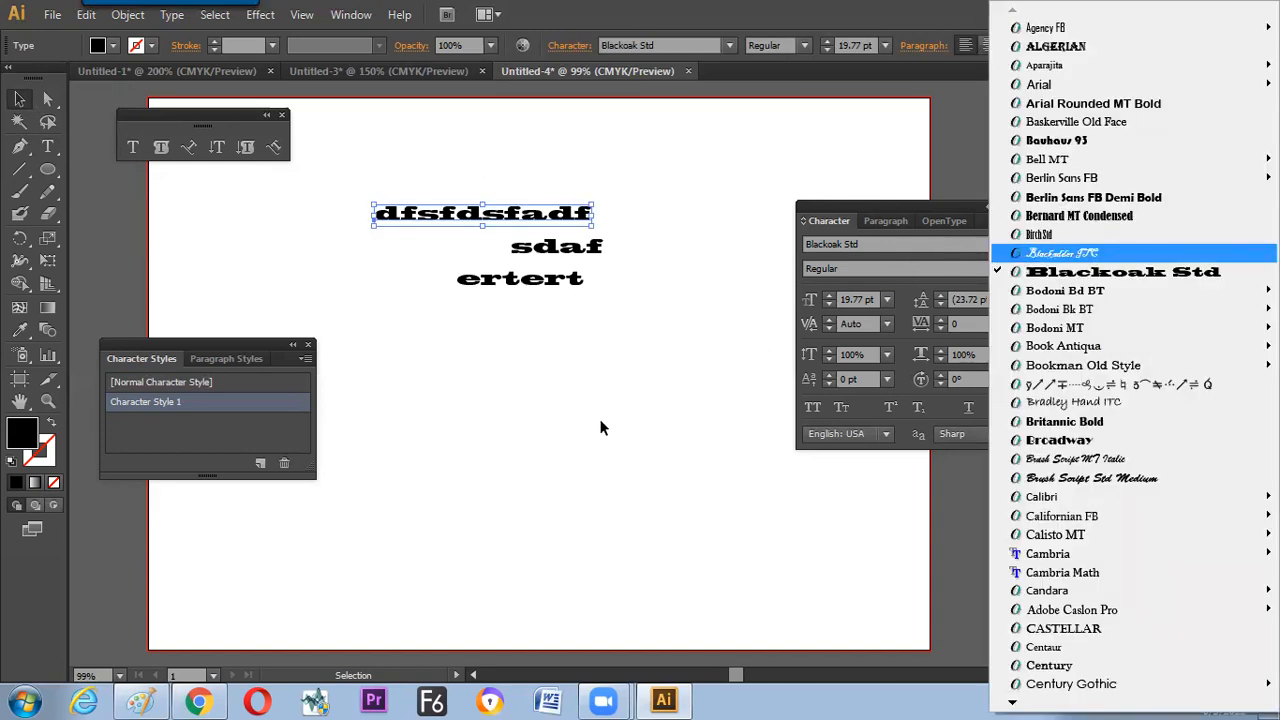
pyautogui.click(601, 422)
pyautogui.moveTo(492, 193); pyautogui.dragTo(570, 326)
pyautogui.click(506, 394)
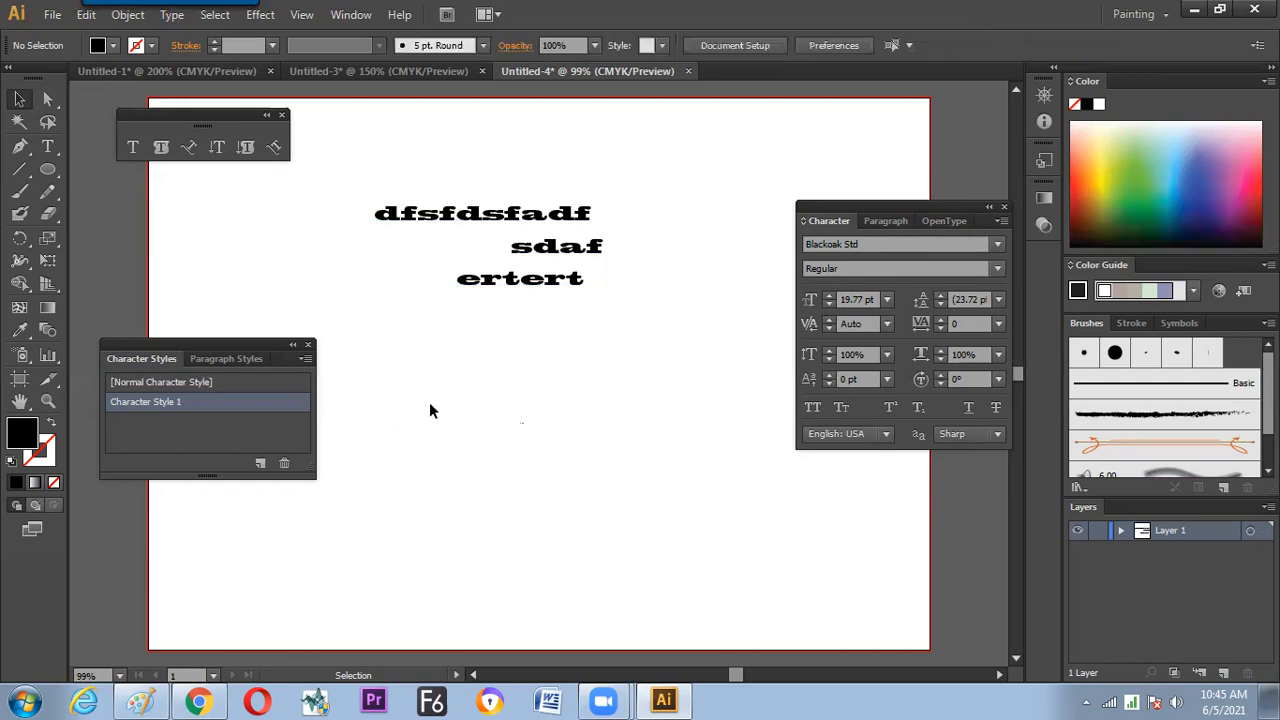
# Change the font family of Character Style 1 to Book Antiqua, with the preview showing all three texts
pyautogui.doubleClick(290, 401)
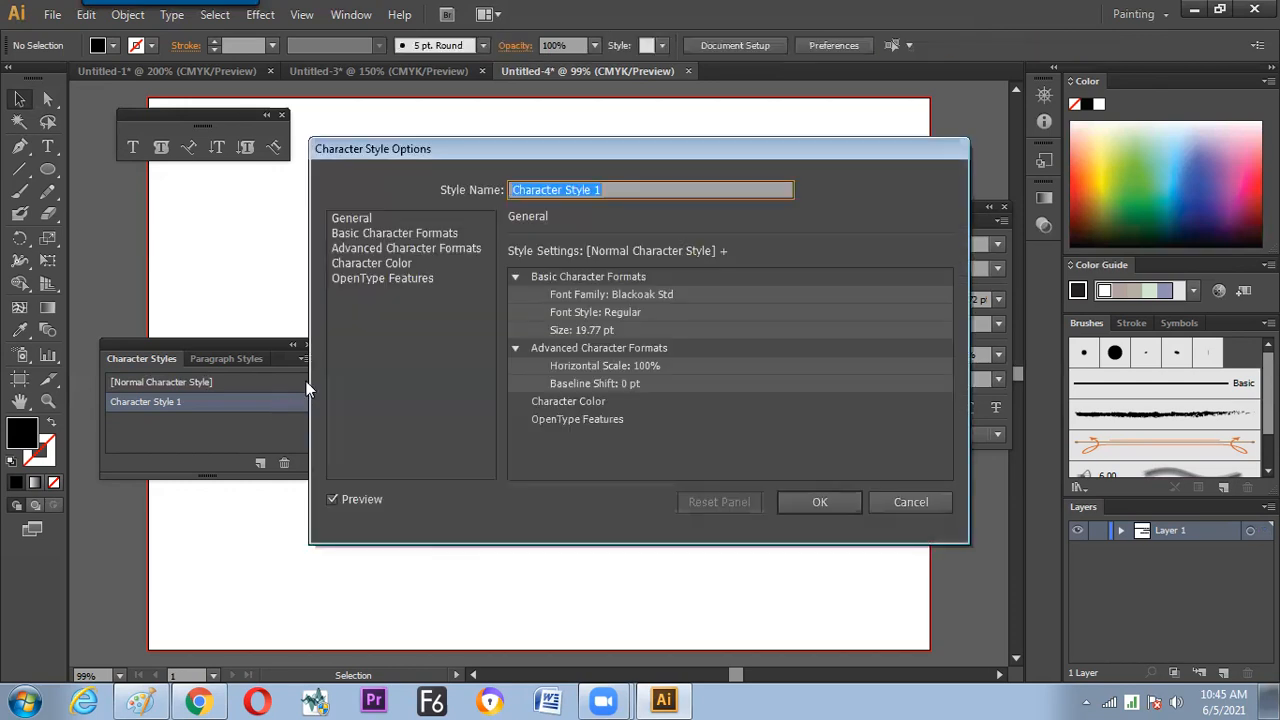
pyautogui.moveTo(546, 153); pyautogui.dragTo(980, 193)
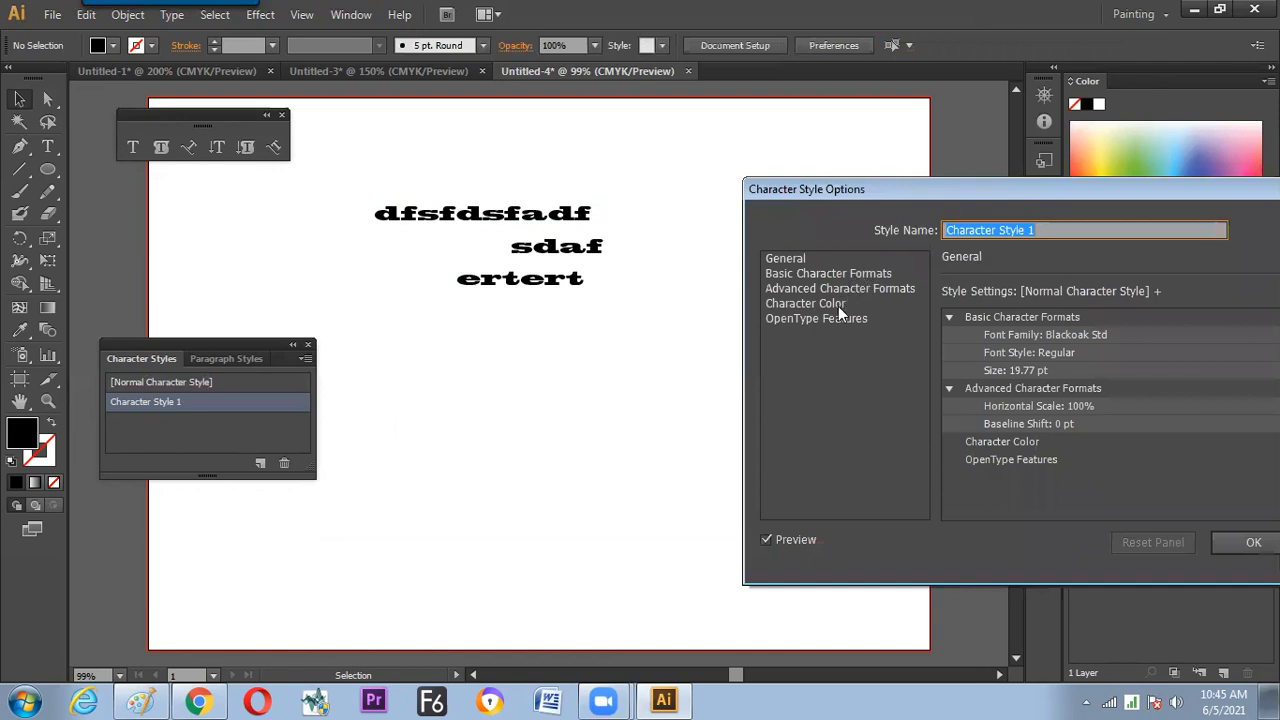
pyautogui.click(843, 270)
pyautogui.click(845, 260)
pyautogui.click(840, 272)
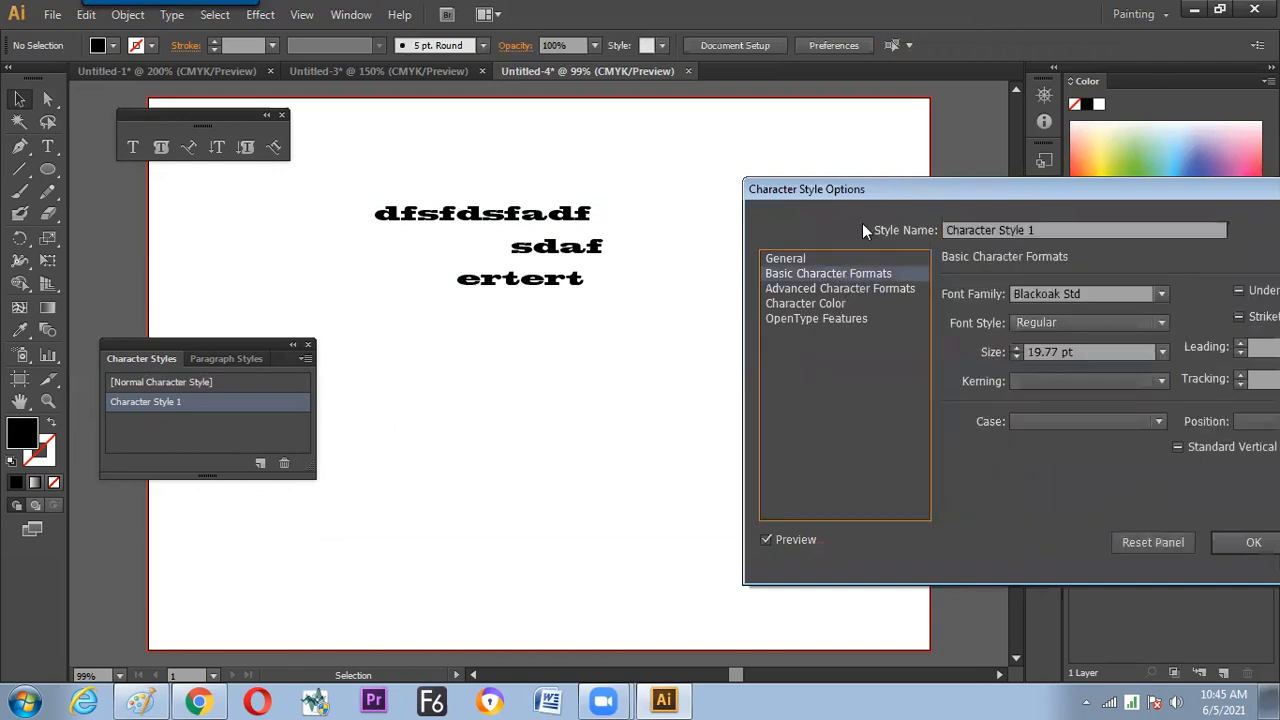
pyautogui.moveTo(823, 188); pyautogui.dragTo(738, 145)
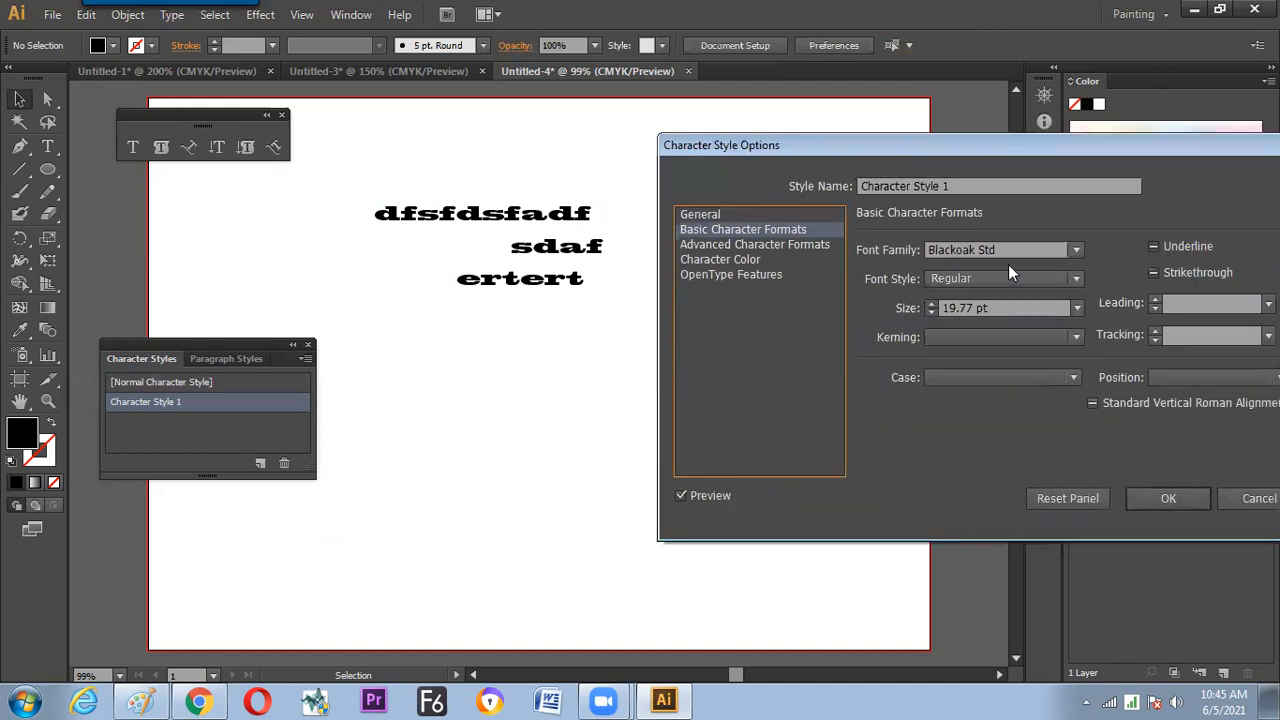
pyautogui.click(1076, 250)
pyautogui.click(960, 353)
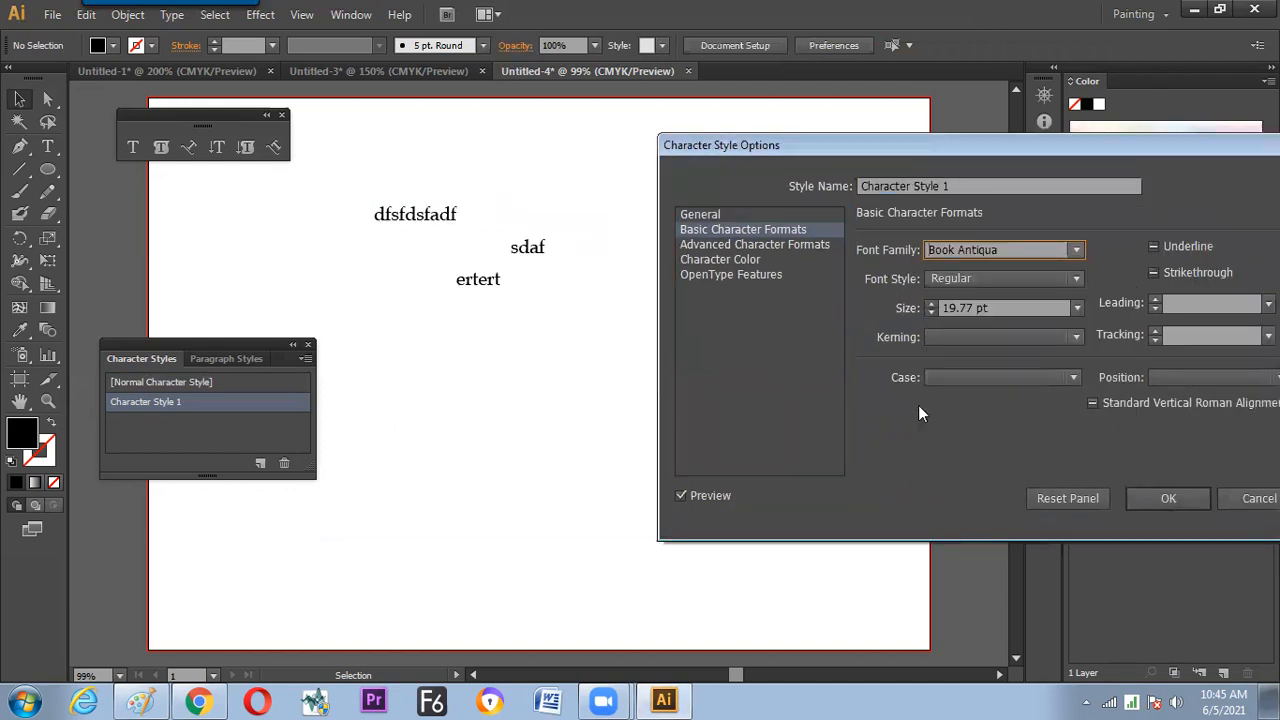
pyautogui.press('Return')
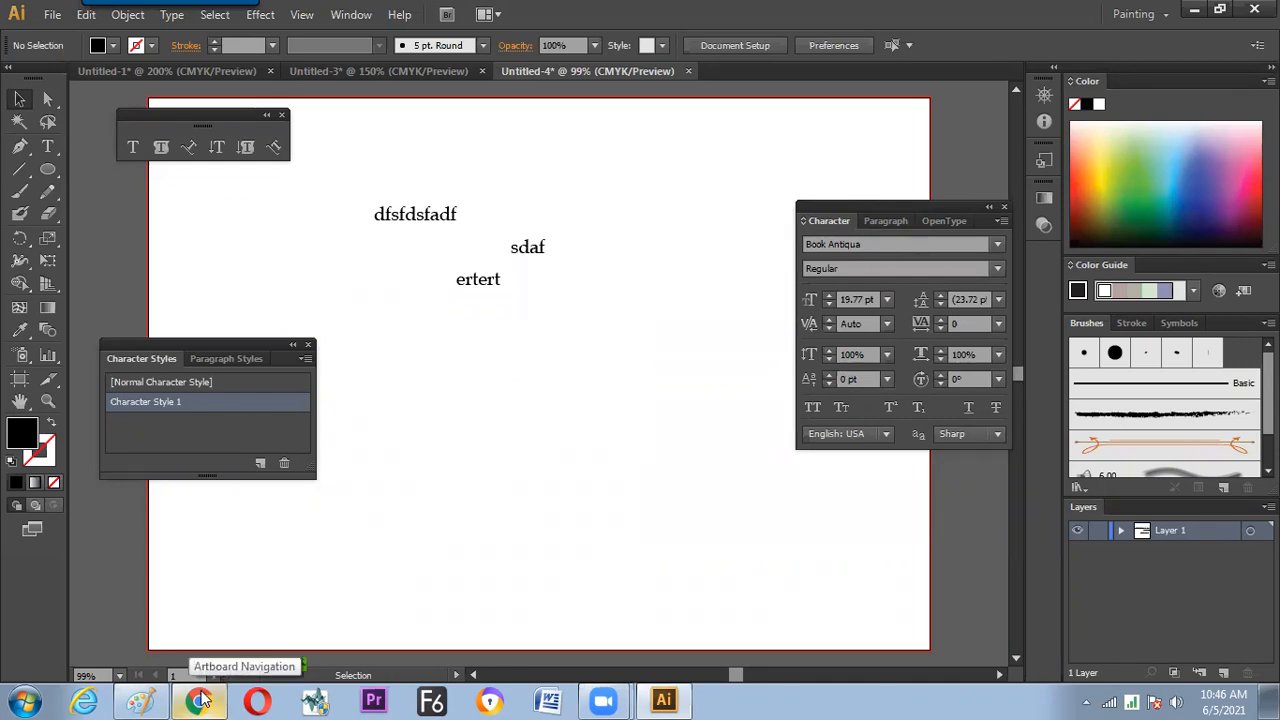
# Detach the Scale, Shear and Reshape tool group and place it beside the artwork
pyautogui.moveTo(203, 698)
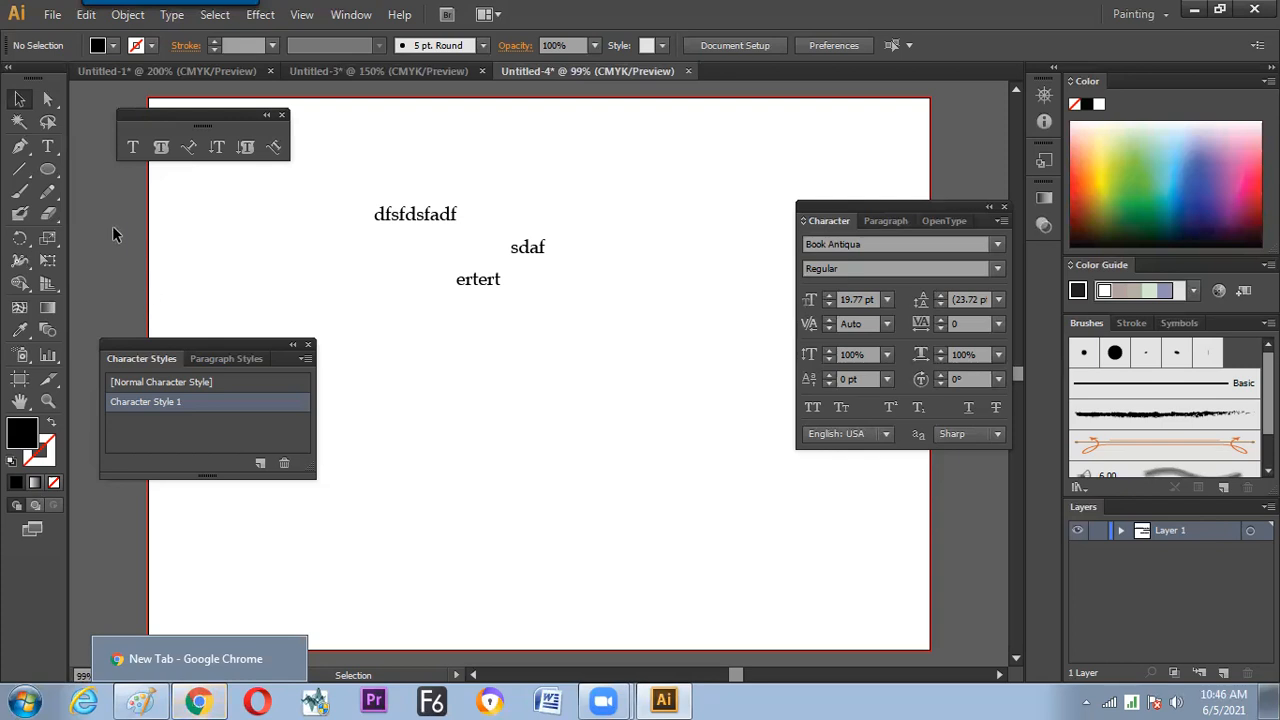
pyautogui.moveTo(47, 238); pyautogui.dragTo(193, 277)
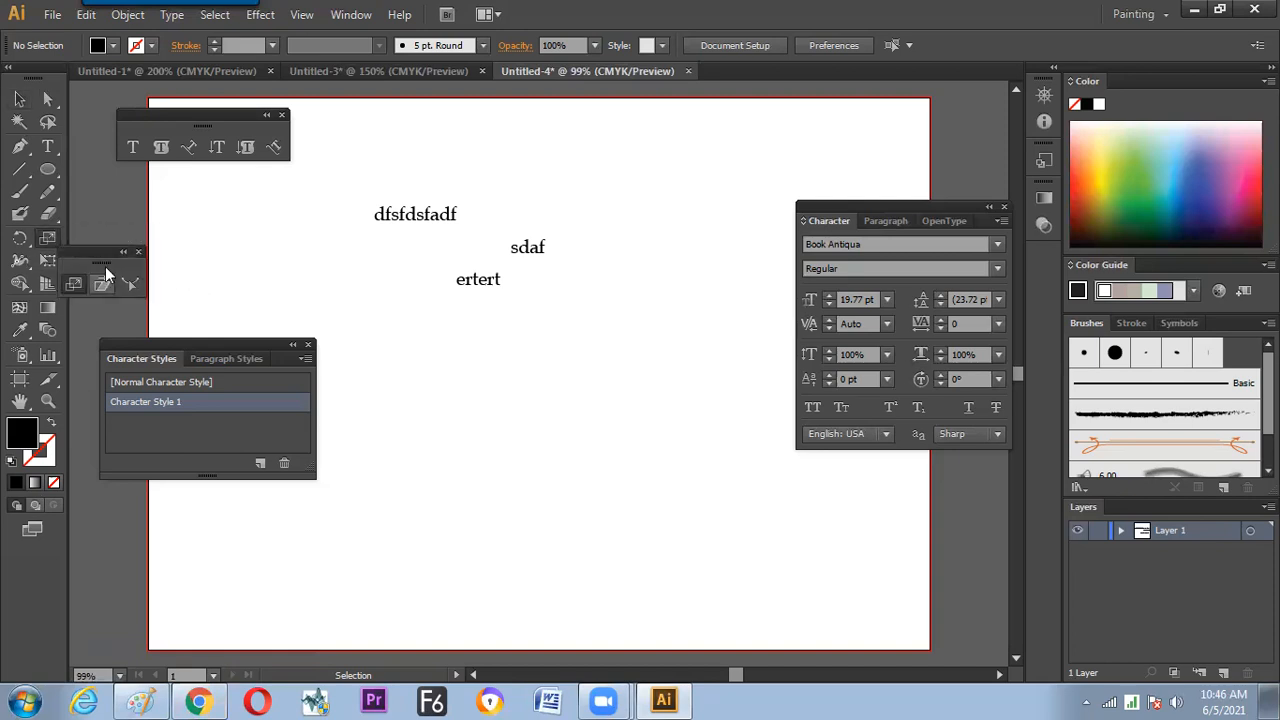
pyautogui.moveTo(125, 252); pyautogui.dragTo(211, 218)
# Draw a circle in the artboard's upper-right area, and give it the default white fill and 1 pt black stroke
pyautogui.click(47, 169)
pyautogui.moveTo(639, 137); pyautogui.dragTo(782, 281)
pyautogui.press('d')
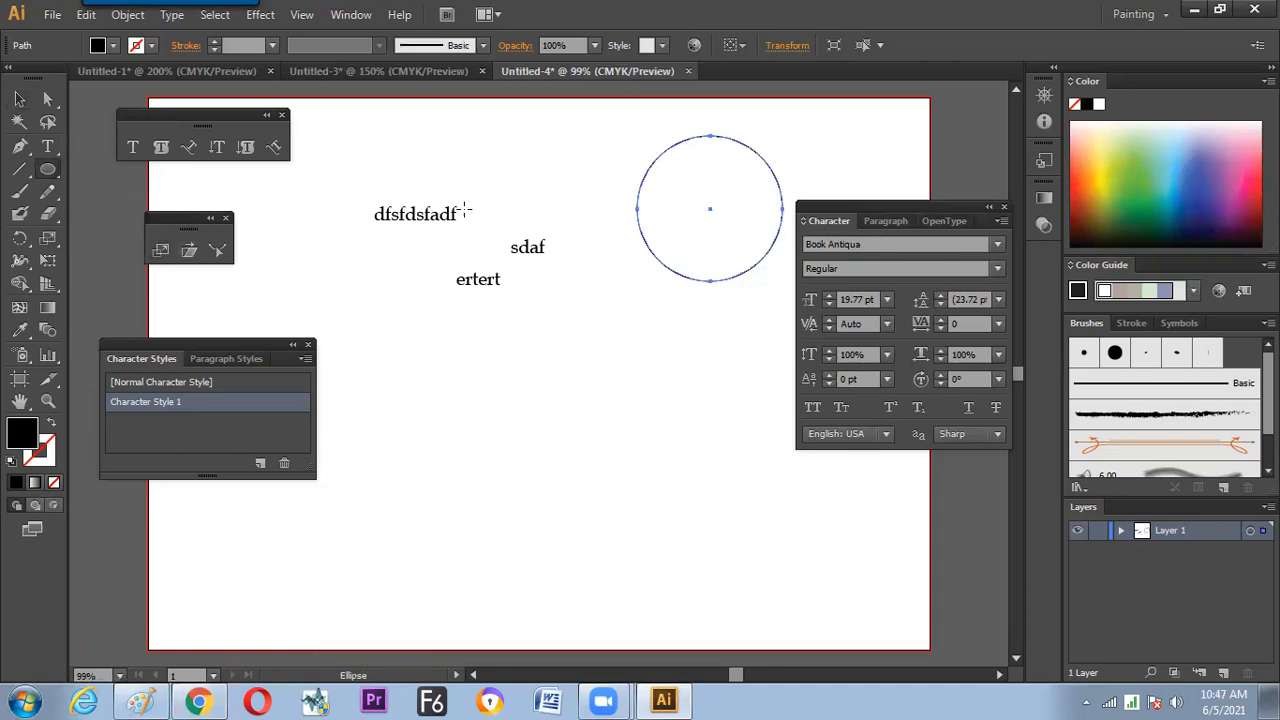
# Cut a small gap in the circle's left edge with the Path Eraser, and deselect the circle
pyautogui.moveTo(56, 167)
pyautogui.mouseDown()
pyautogui.moveTo(82, 208)
pyautogui.moveTo(48, 193)
pyautogui.moveTo(96, 237)
pyautogui.mouseUp()
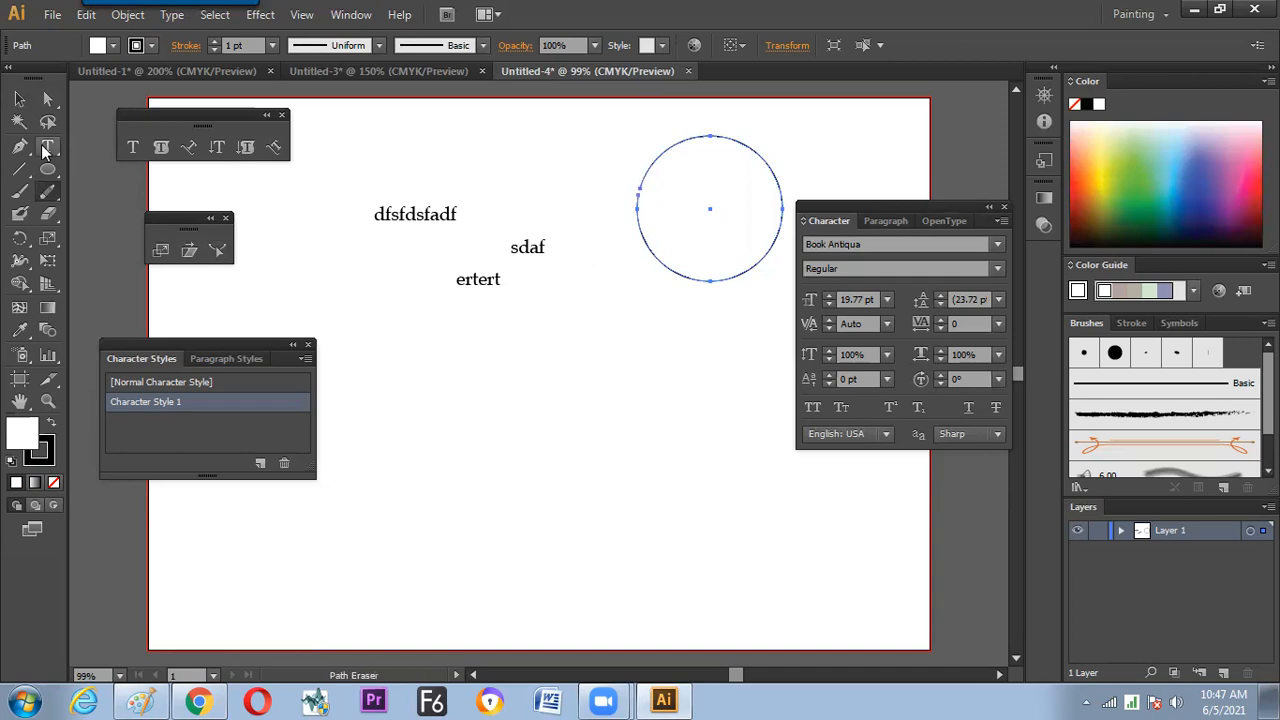
pyautogui.click(20, 100)
pyautogui.click(322, 248)
# Try to pull the unselected circle's outline out of shape with the Reshape tool
pyautogui.click(218, 255)
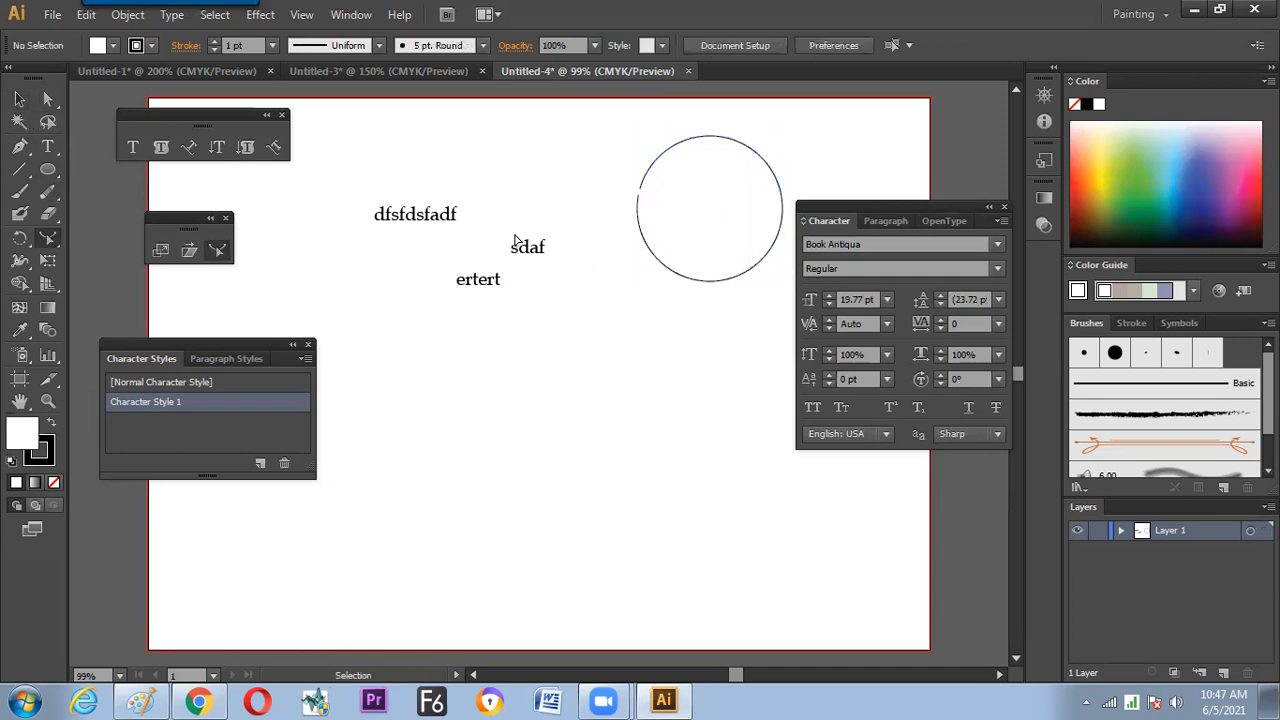
pyautogui.moveTo(779, 184); pyautogui.dragTo(708, 200)
pyautogui.moveTo(774, 176); pyautogui.dragTo(713, 210)
pyautogui.moveTo(768, 173); pyautogui.dragTo(746, 212)
pyautogui.moveTo(637, 199); pyautogui.dragTo(664, 248)
# Move the circle toward the artboard's centre, and reshape it by pulling its top anchor up and to the right
pyautogui.click(18, 98)
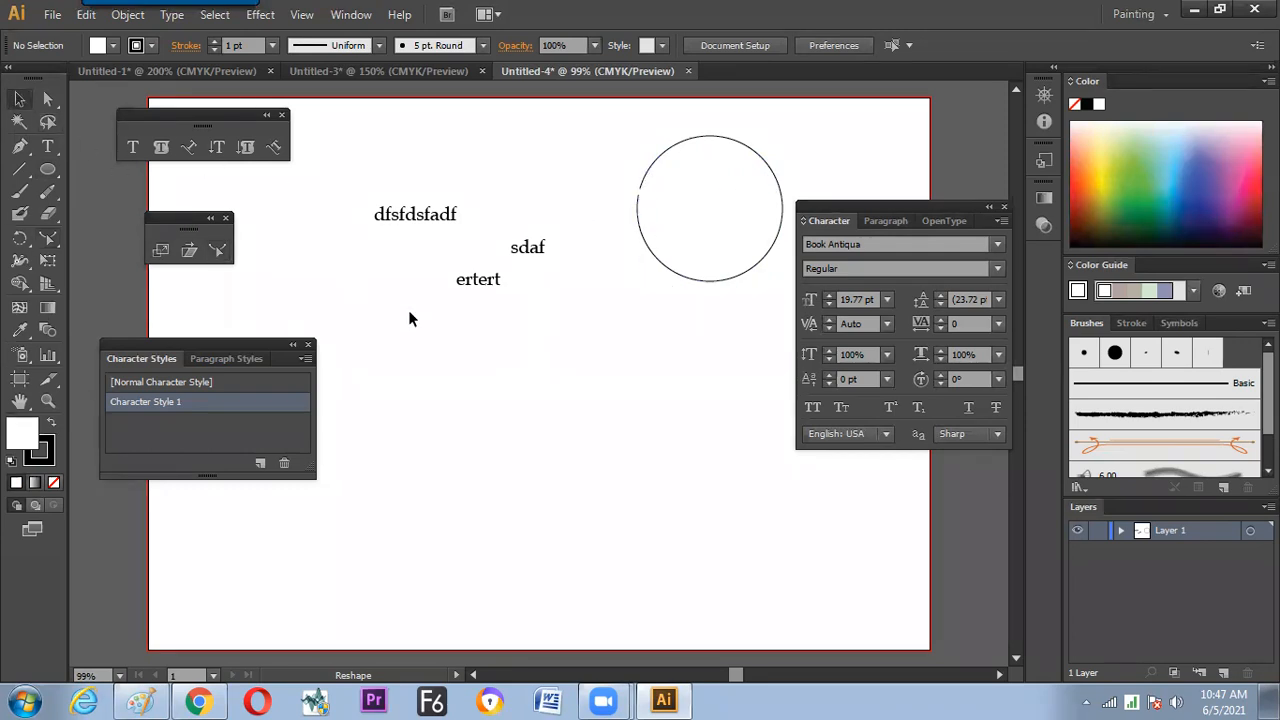
pyautogui.moveTo(661, 272); pyautogui.dragTo(562, 367)
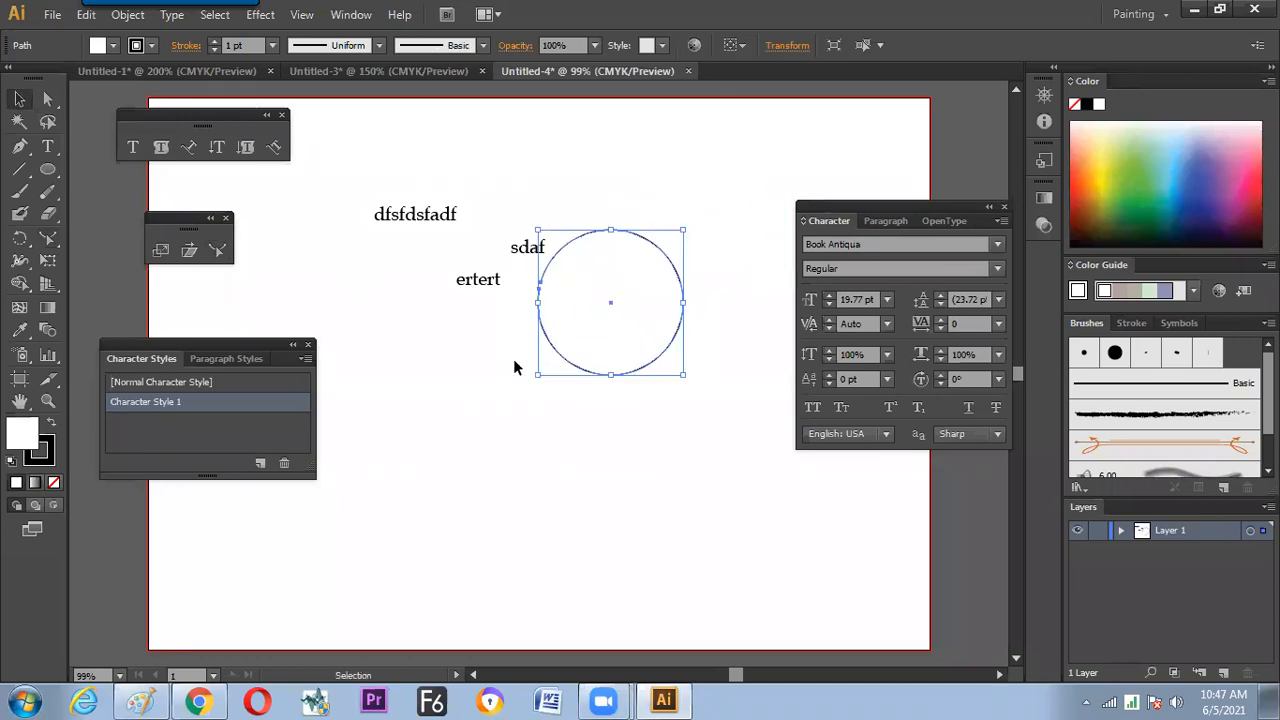
pyautogui.click(217, 250)
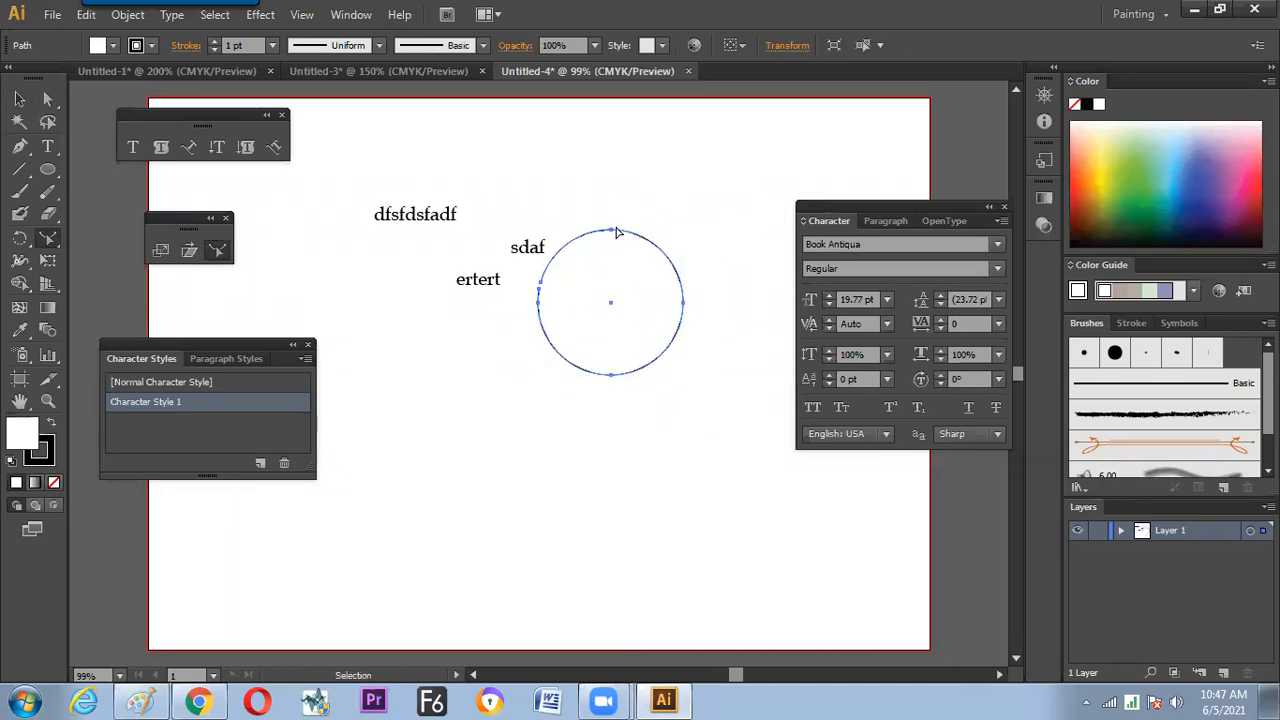
pyautogui.moveTo(611, 234); pyautogui.dragTo(701, 211)
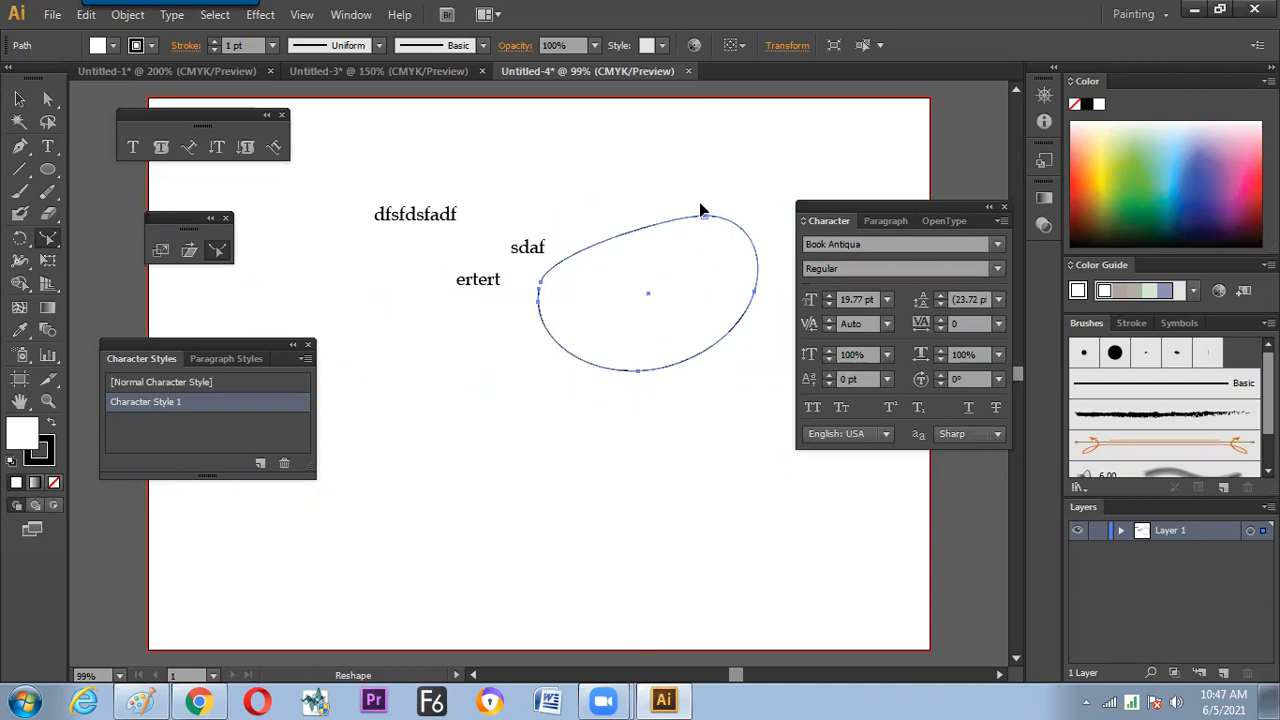